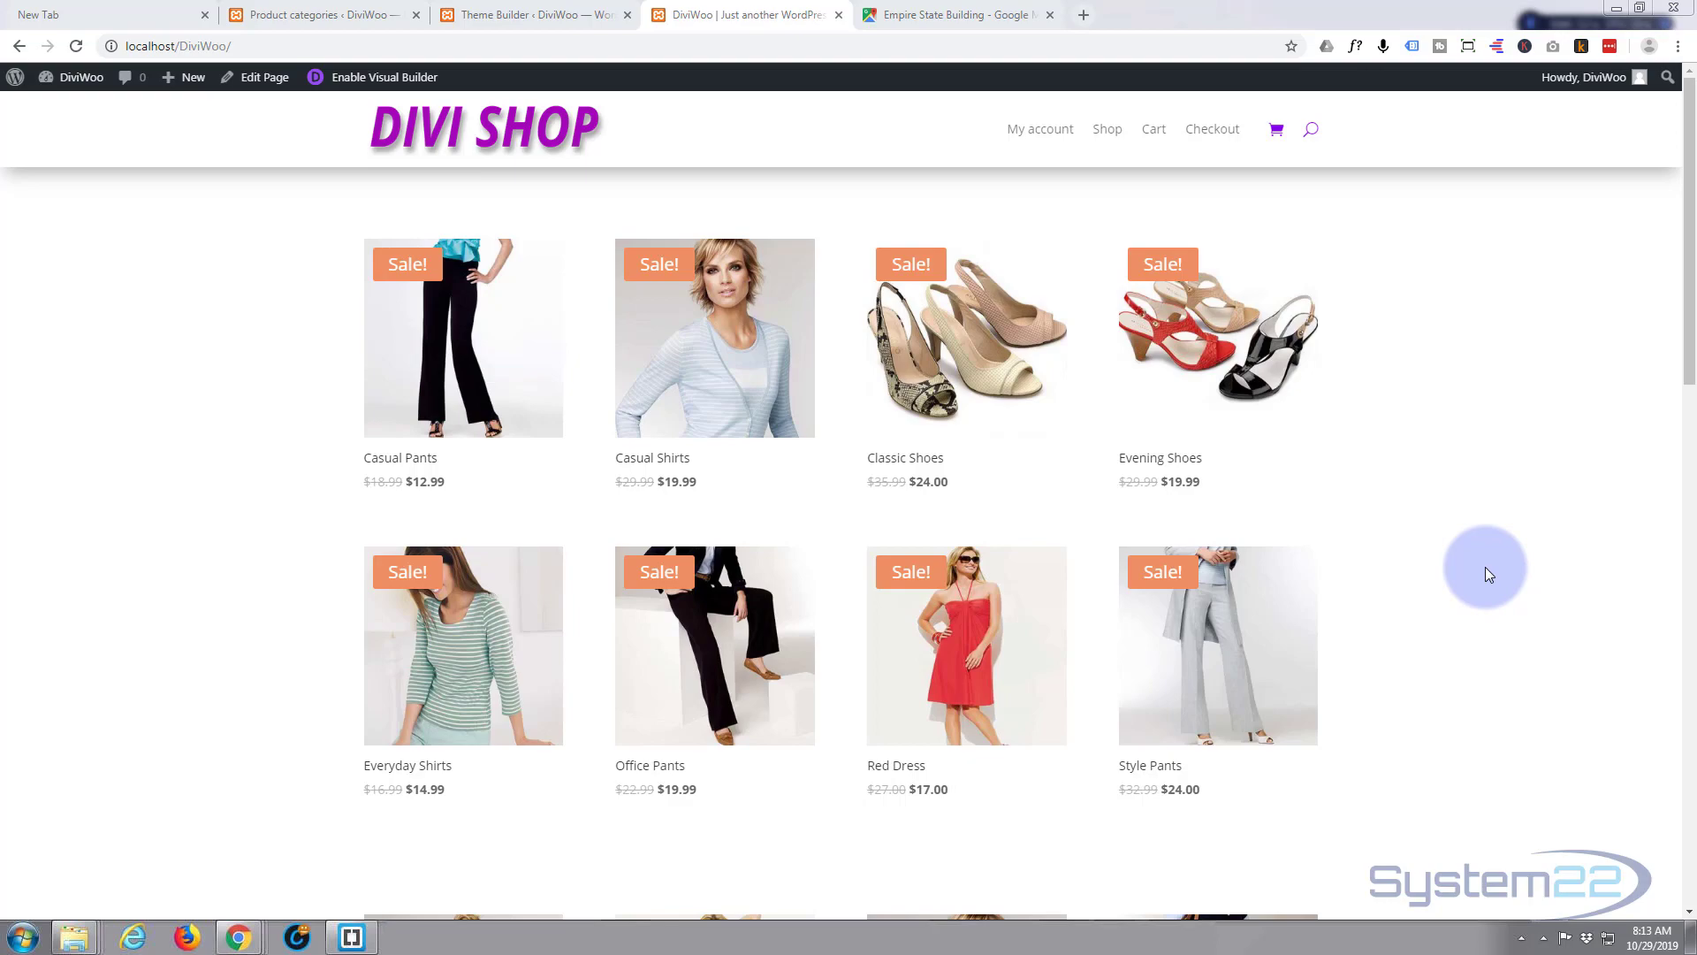
- Scroll down to the storefront footer and pan the Empire State Building location map
scroll(1484, 566, "down", 12)
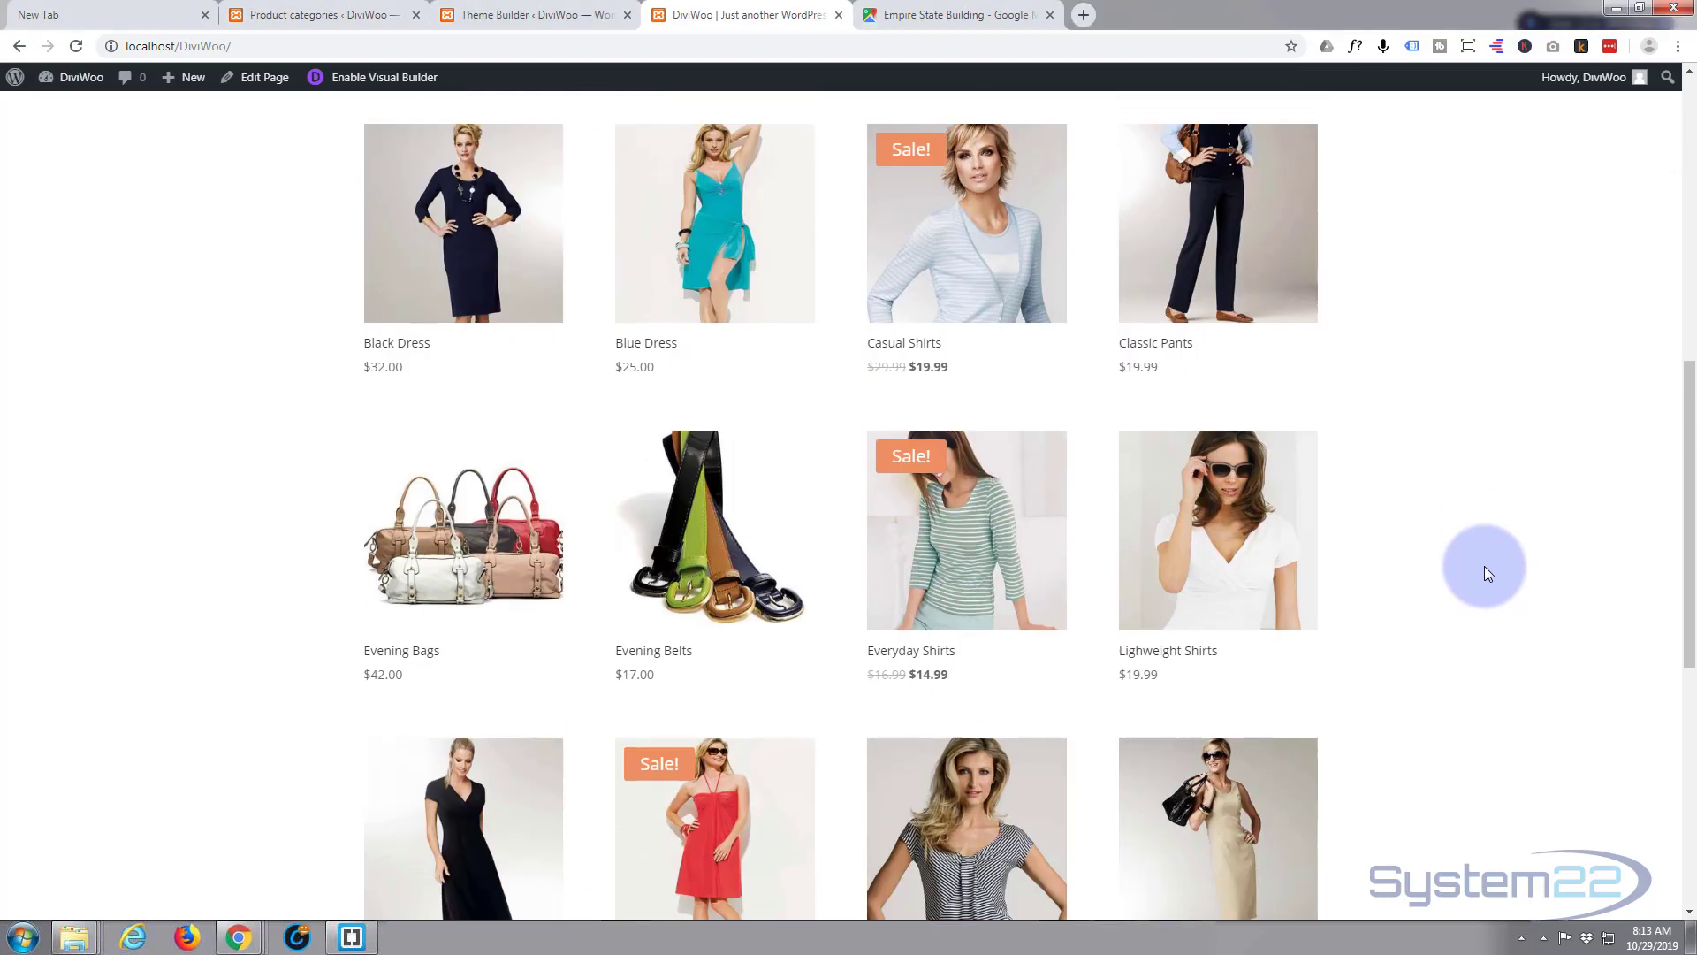
scroll(1485, 567, "down", 4)
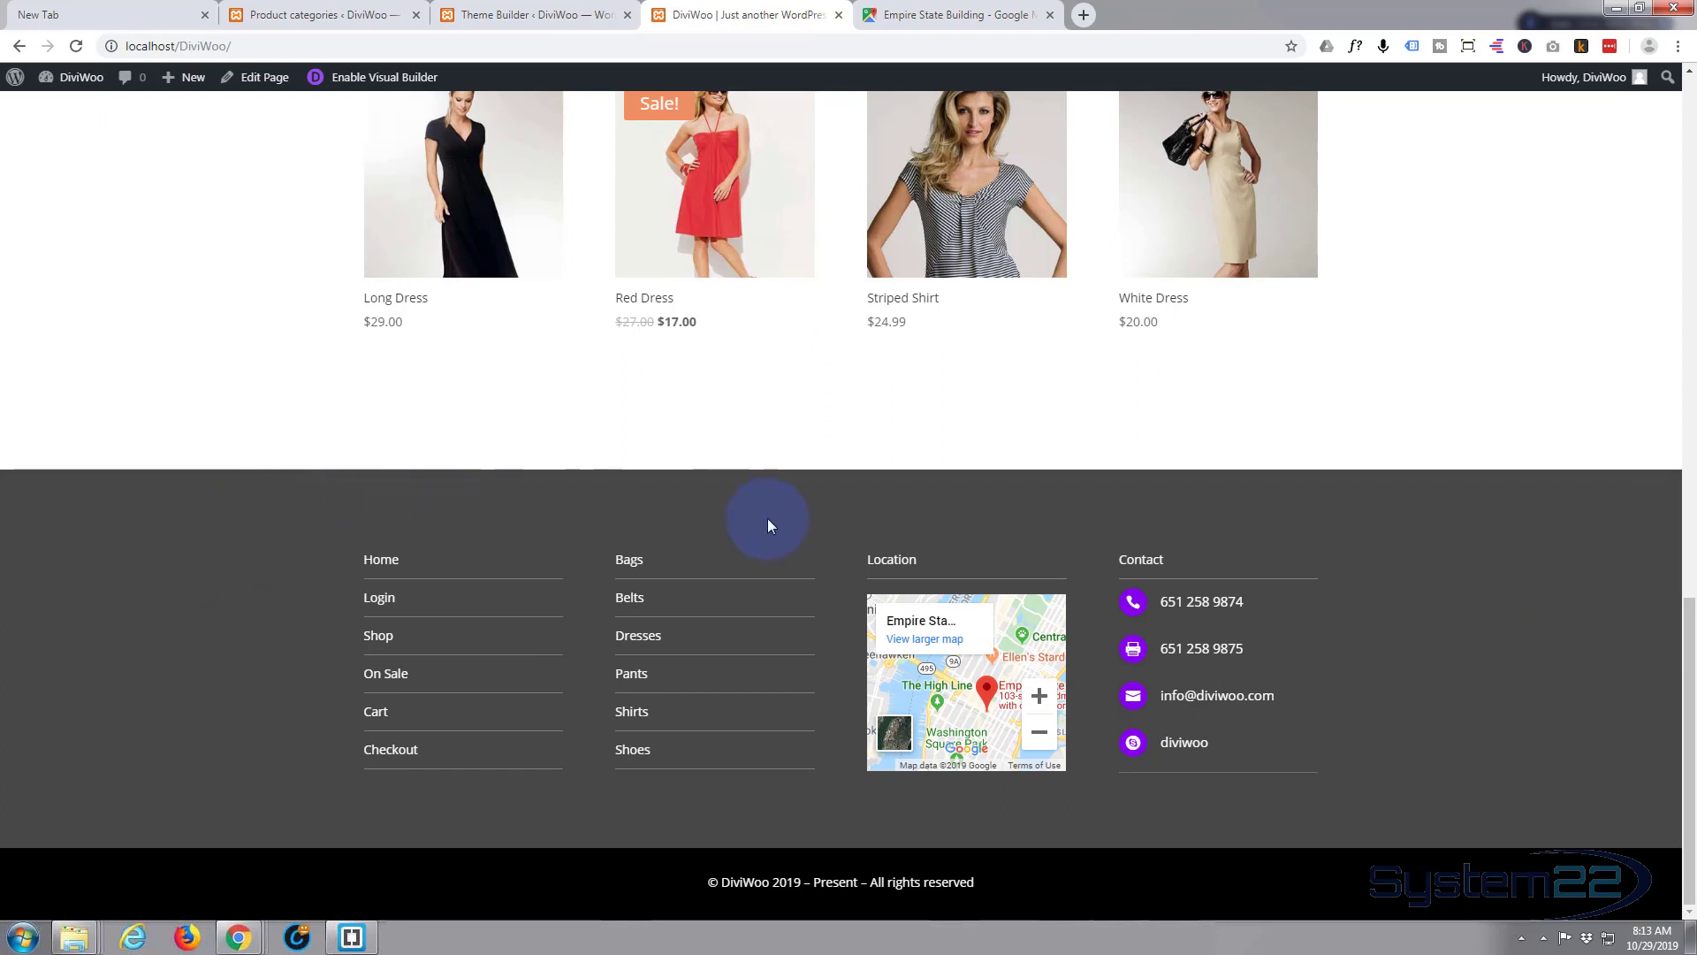
left_click_drag(957, 692, 946, 663)
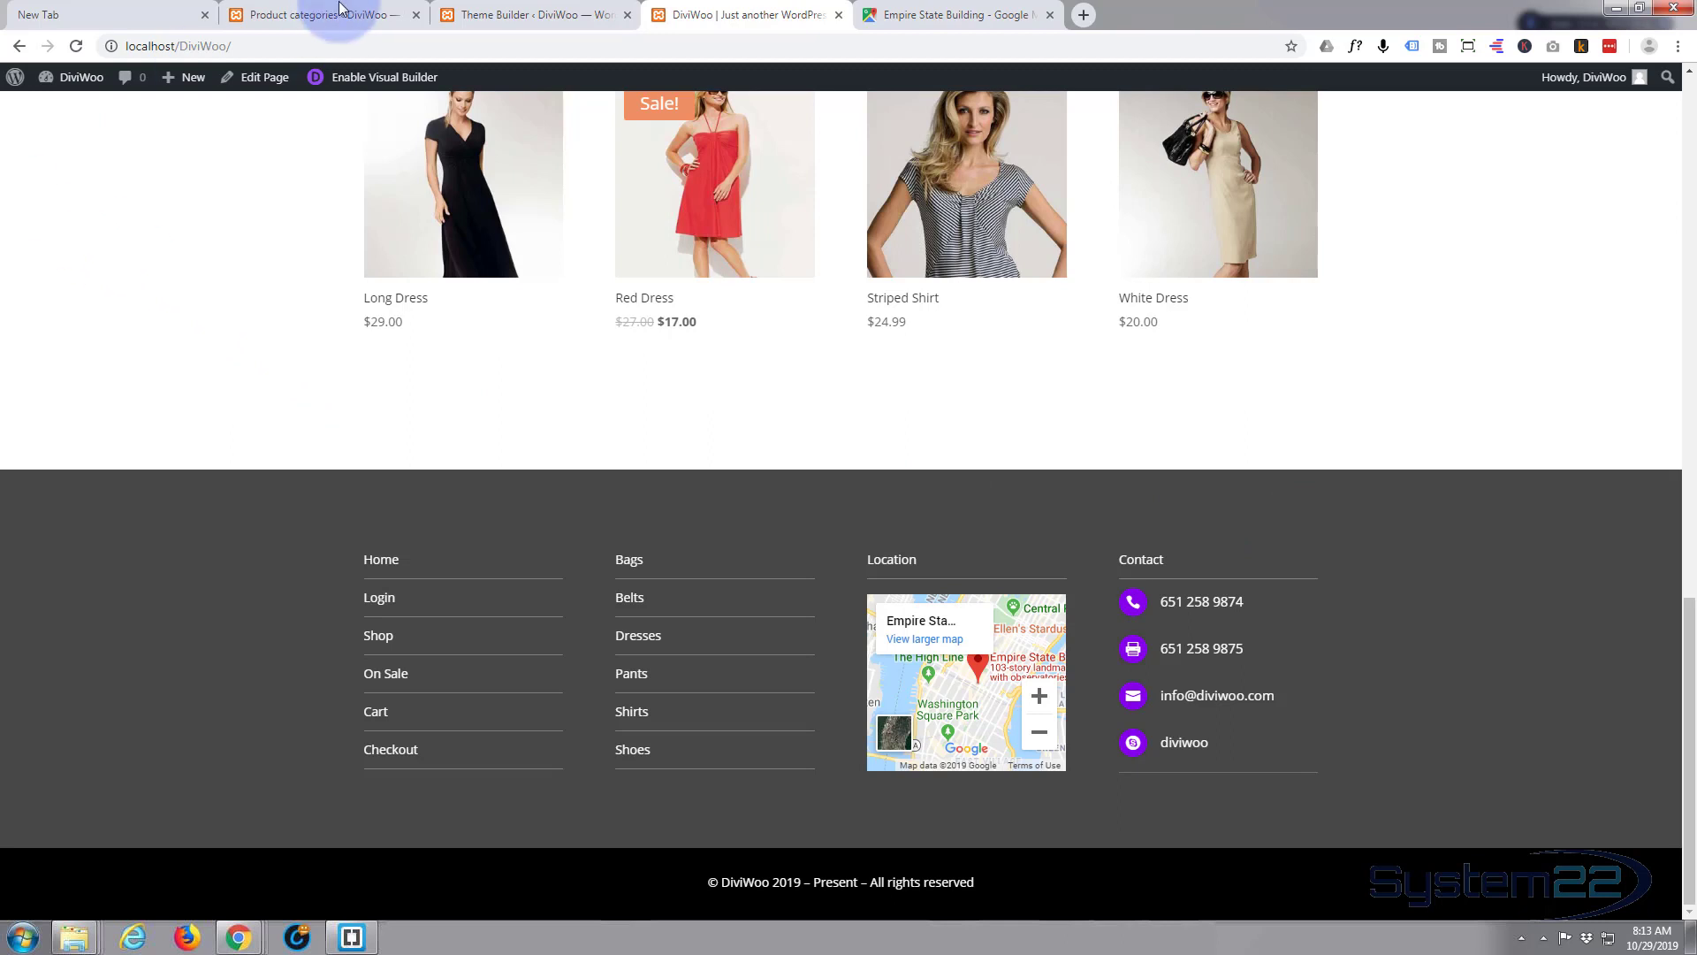
- Trash the Homepage Custom Footer, then the whole Homepage template, and save the changes
left_click(504, 14)
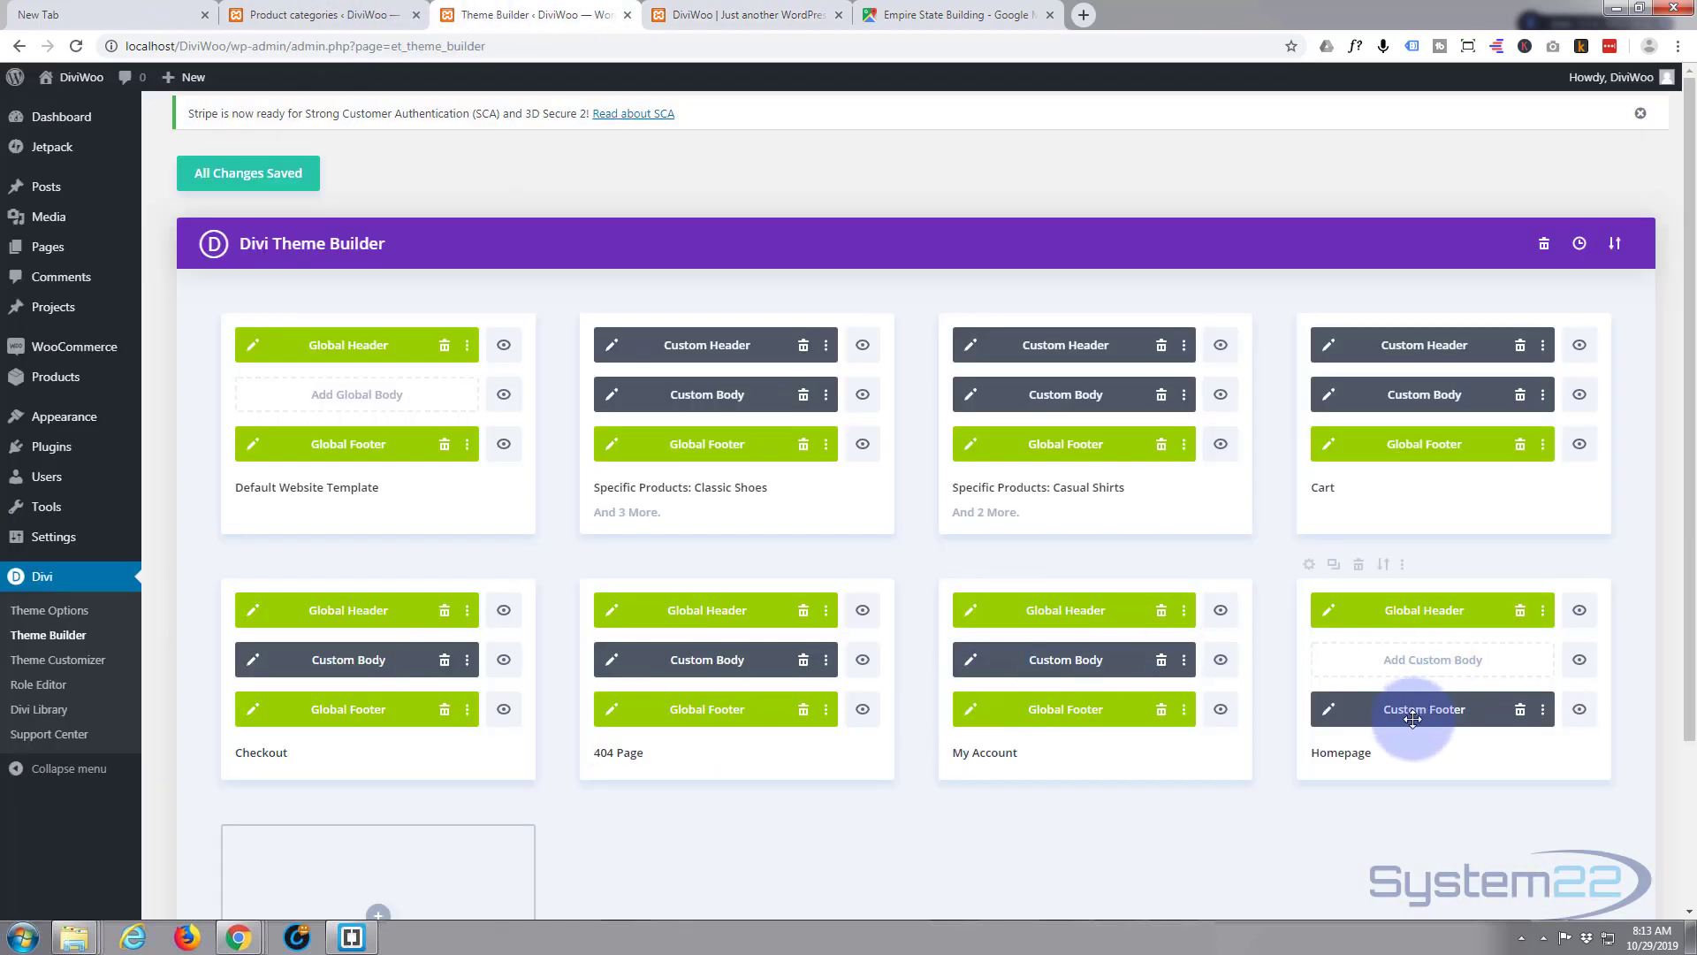
left_click(1521, 713)
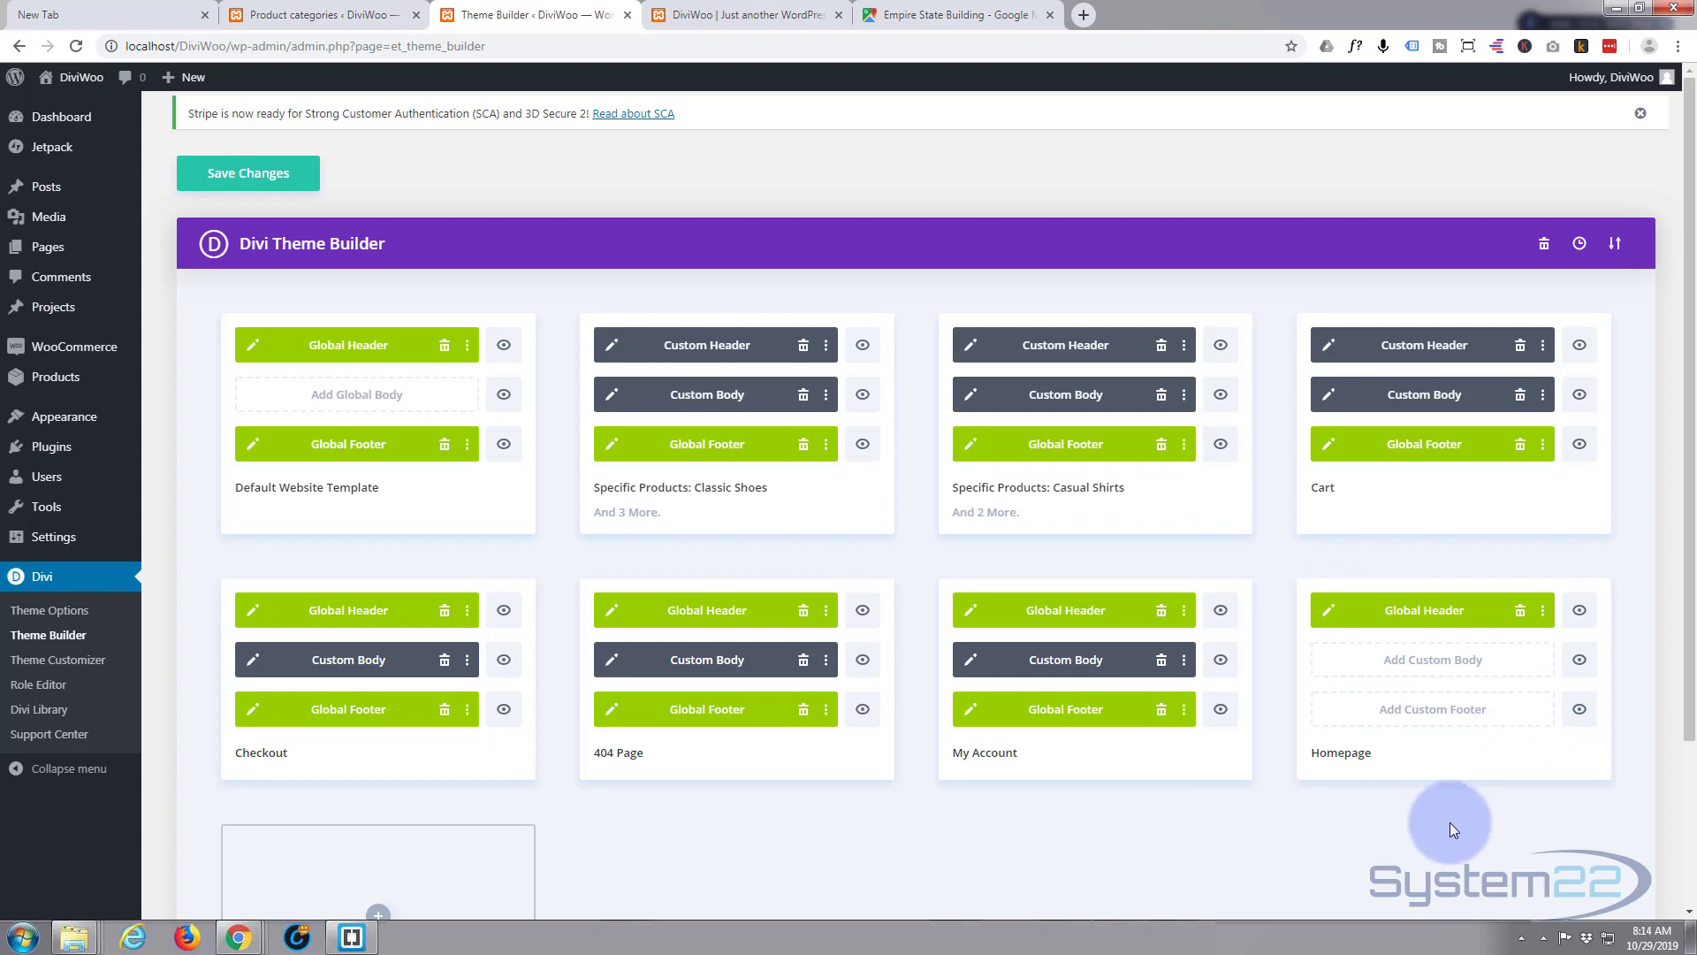
mouse_move(1522, 575)
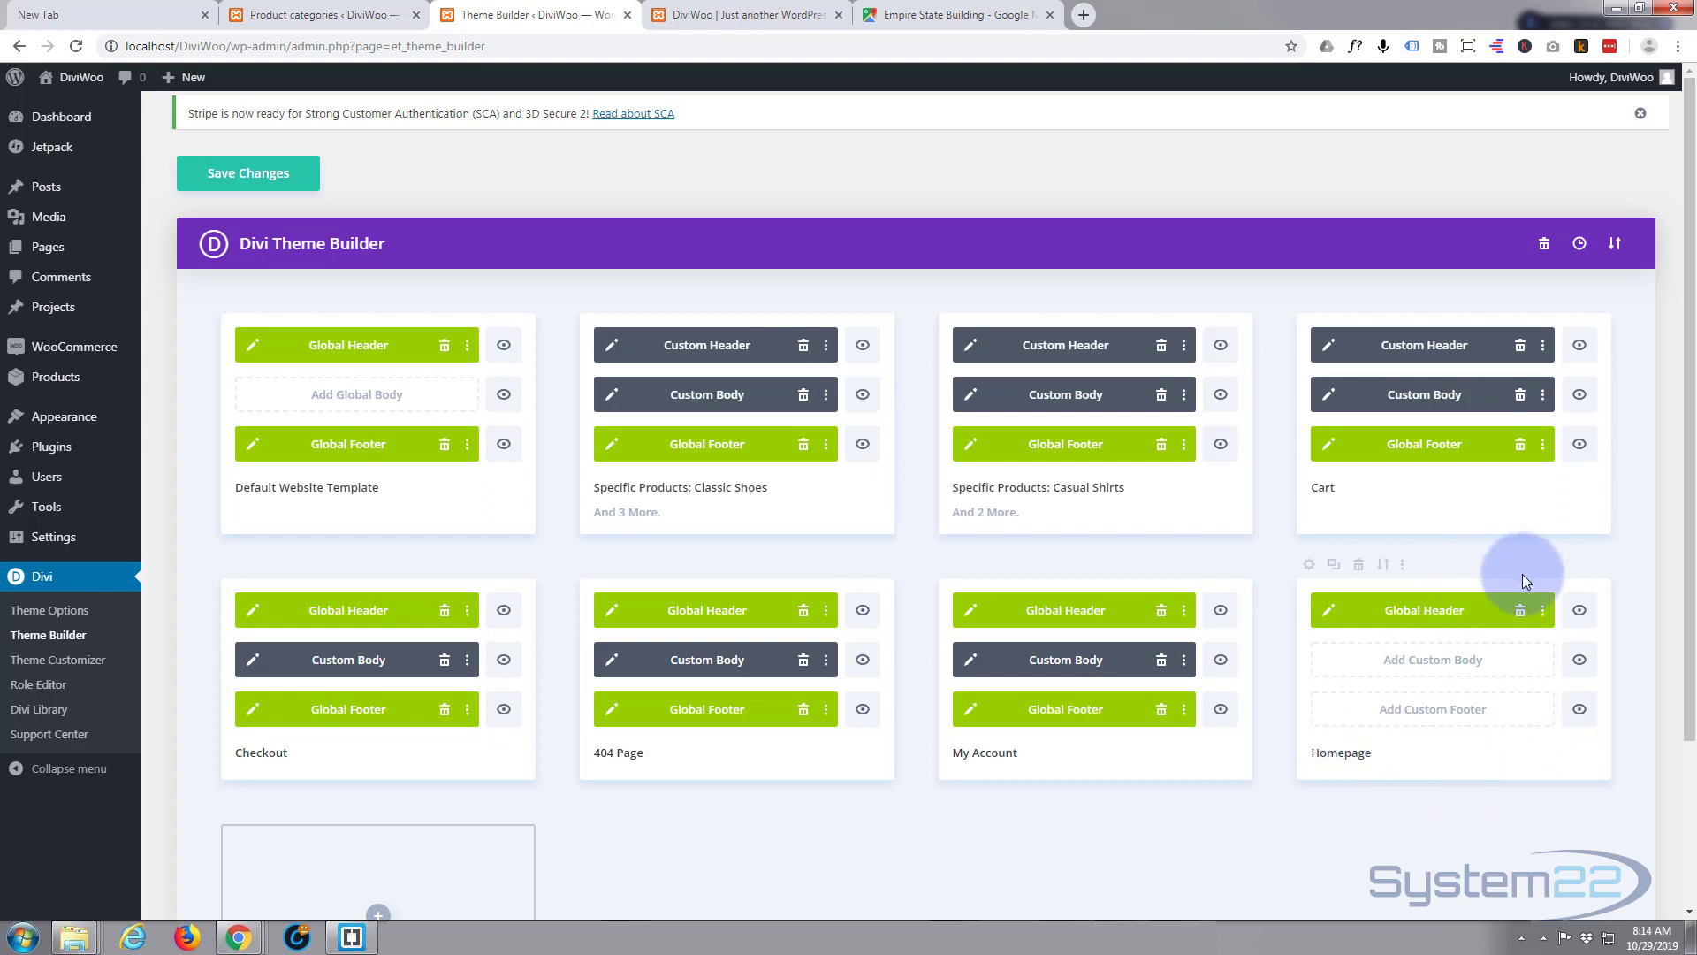
left_click(1359, 564)
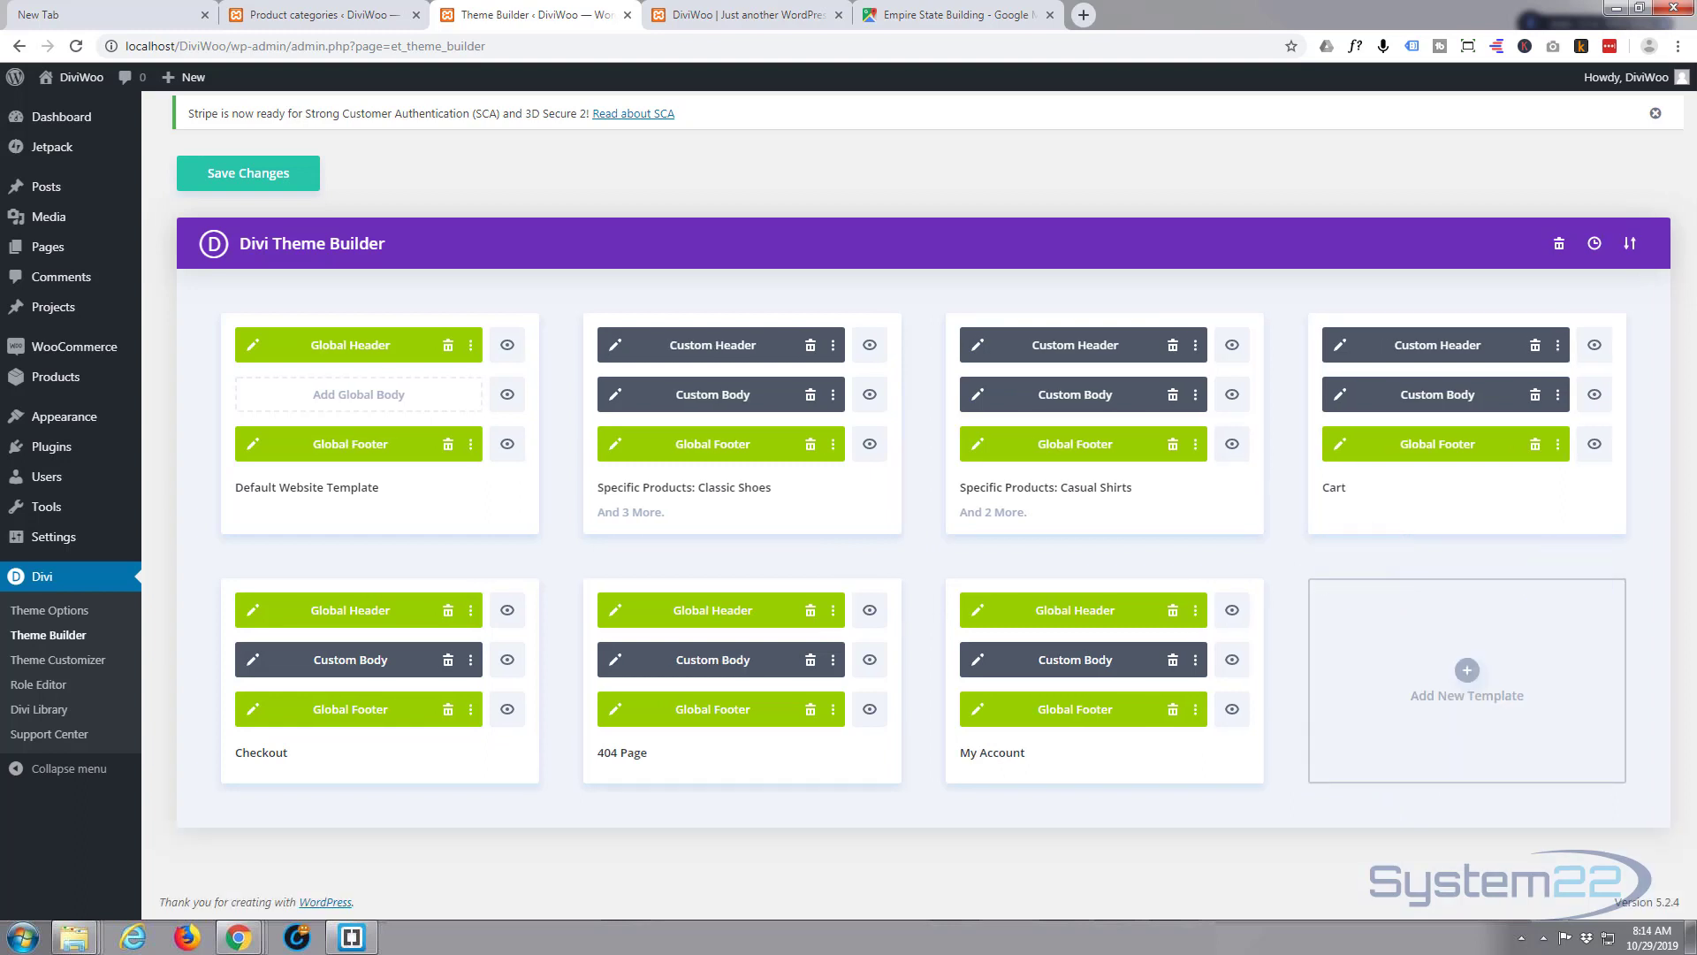
left_click(248, 173)
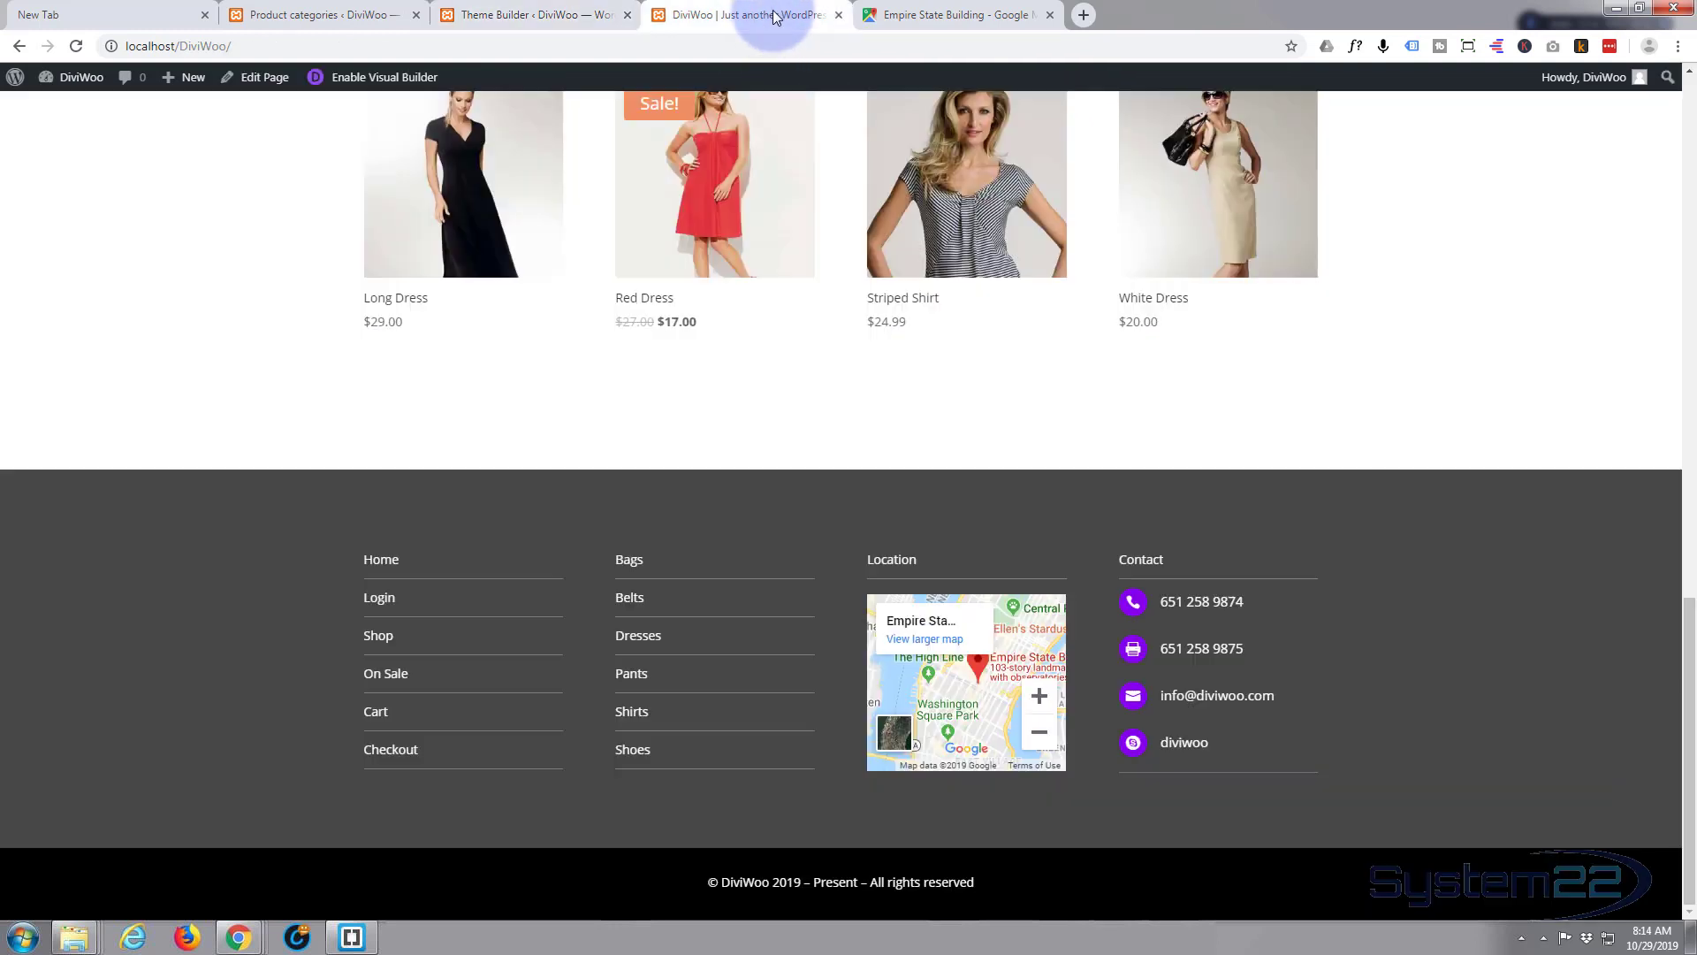
- Reload the shop and check for the default purple DIVI SHOP footer, then return to Theme Builder
left_click(771, 23)
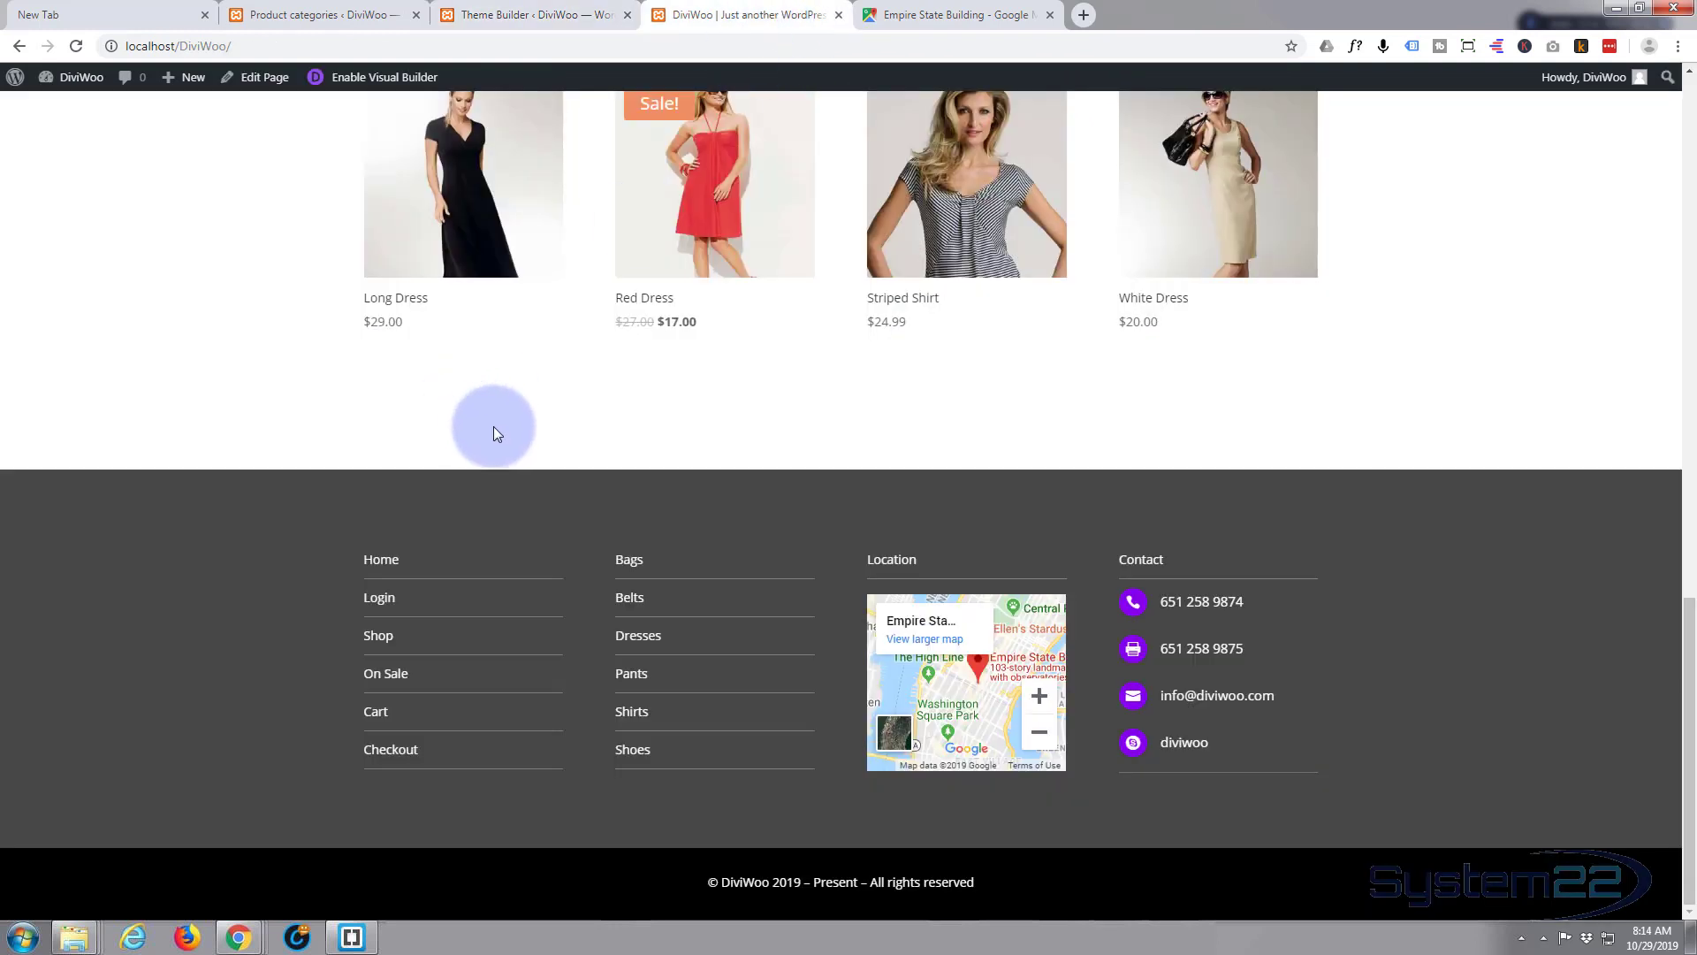
scroll(401, 516, "up", 10)
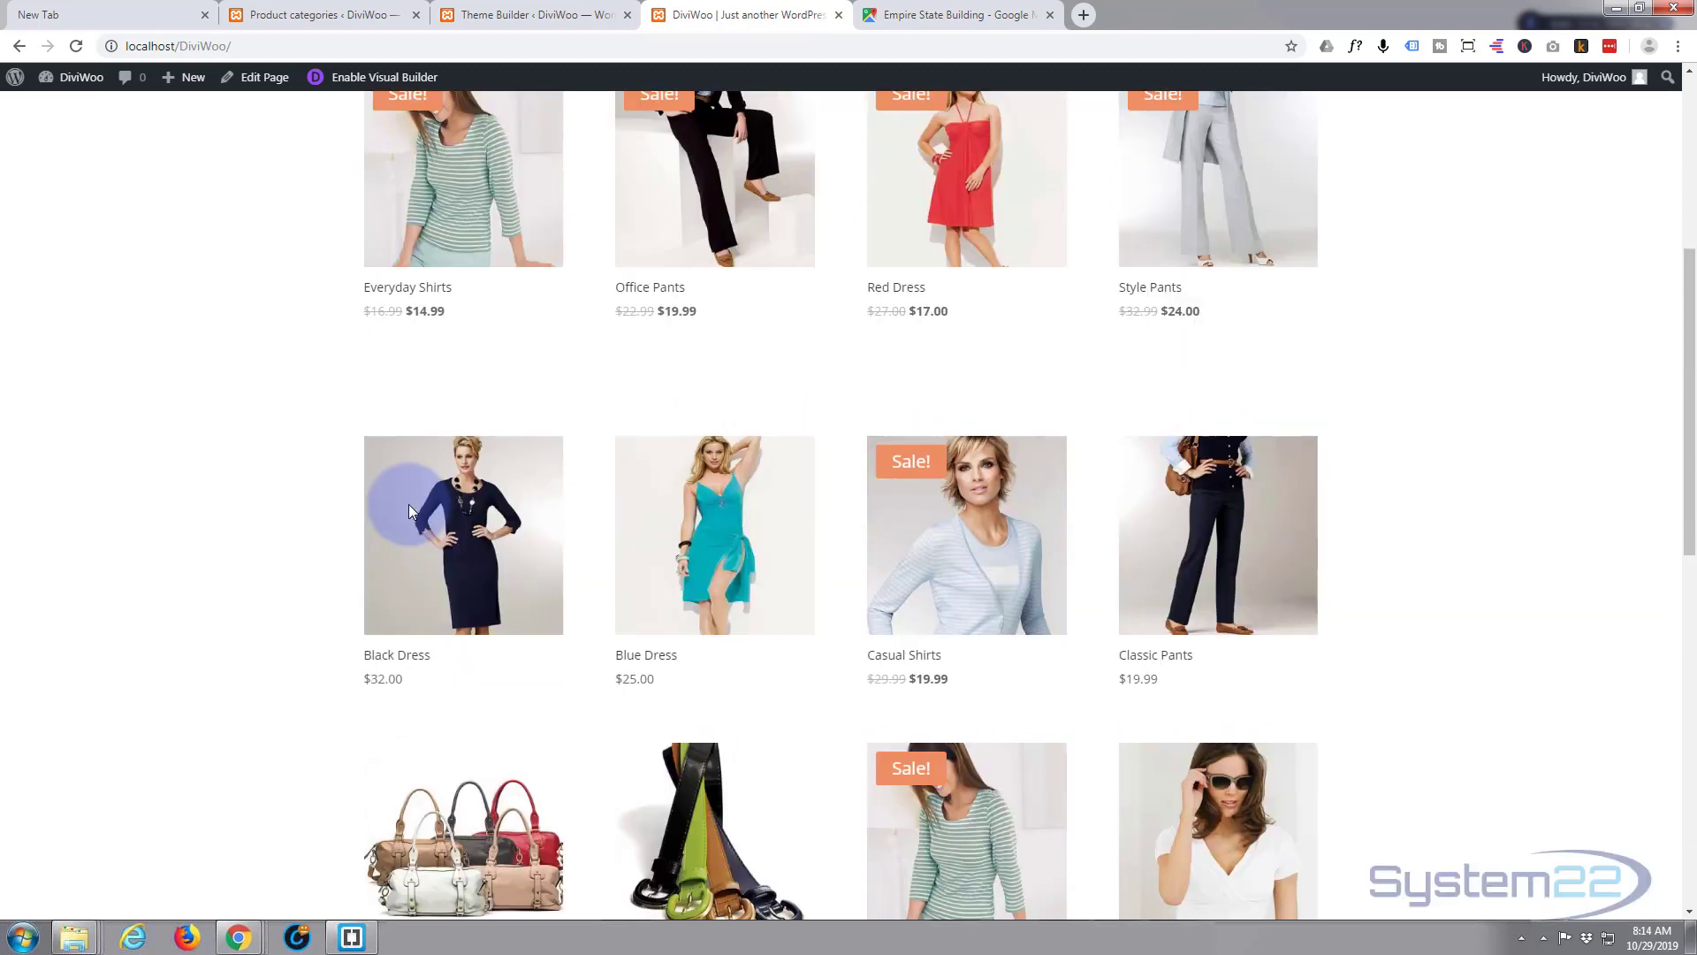
scroll(410, 503, "up", 2)
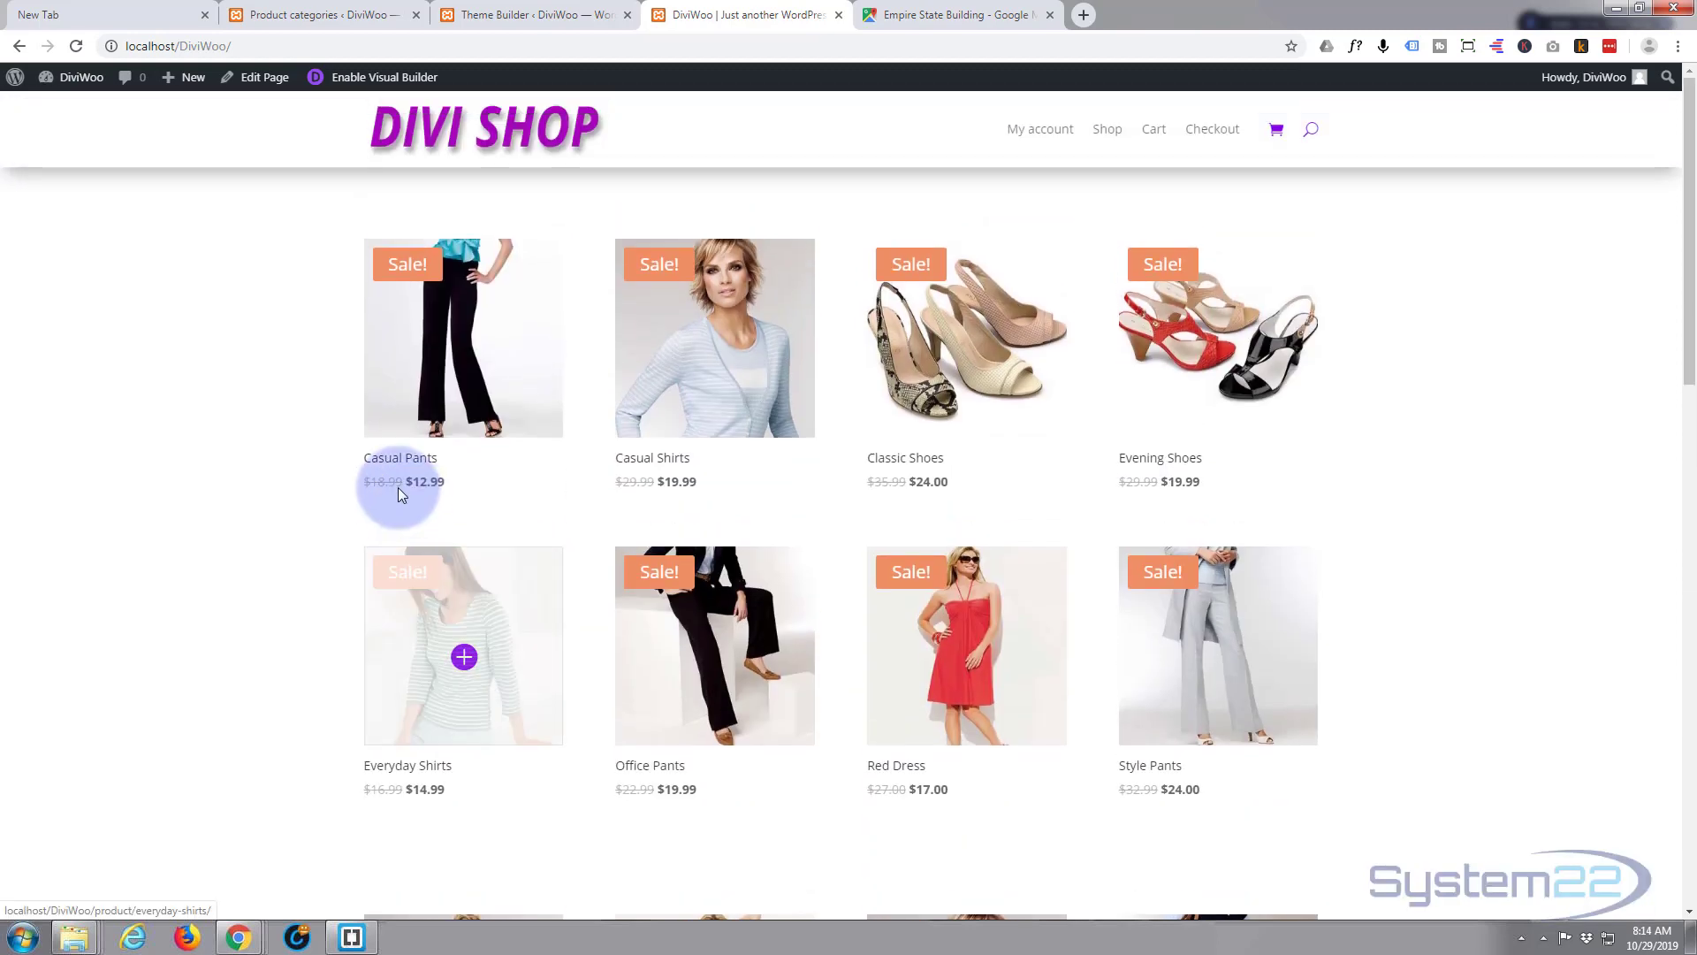
left_click(77, 47)
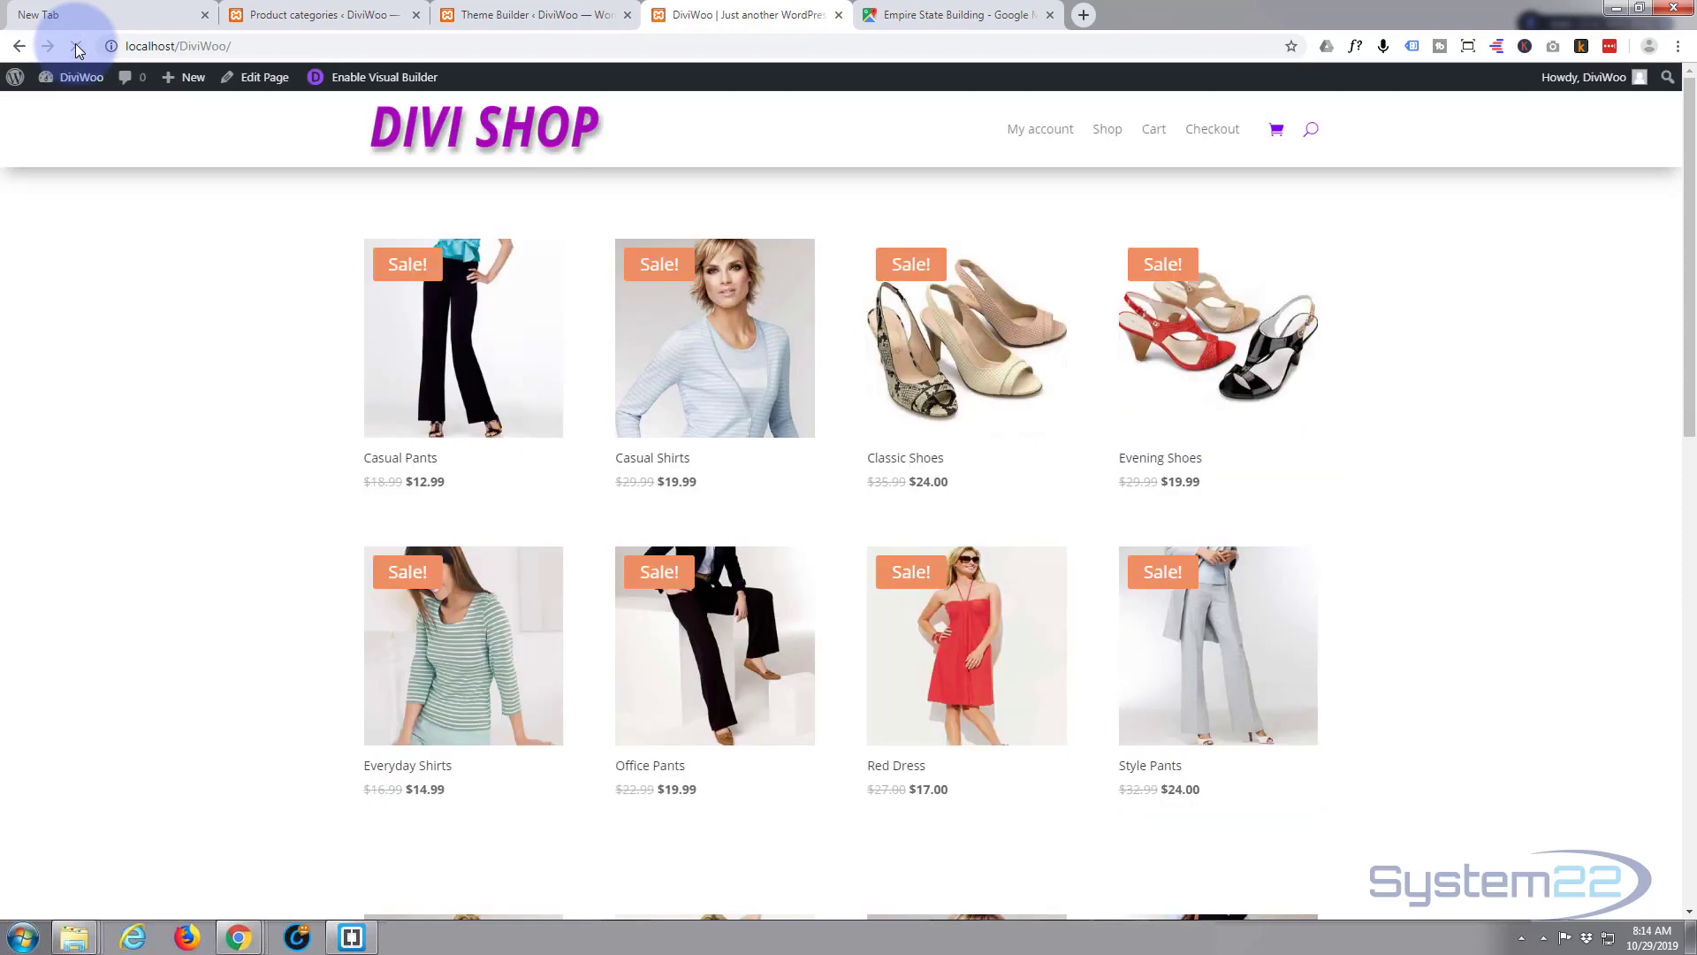
scroll(212, 462, "down", 3)
scroll(212, 464, "down", 10)
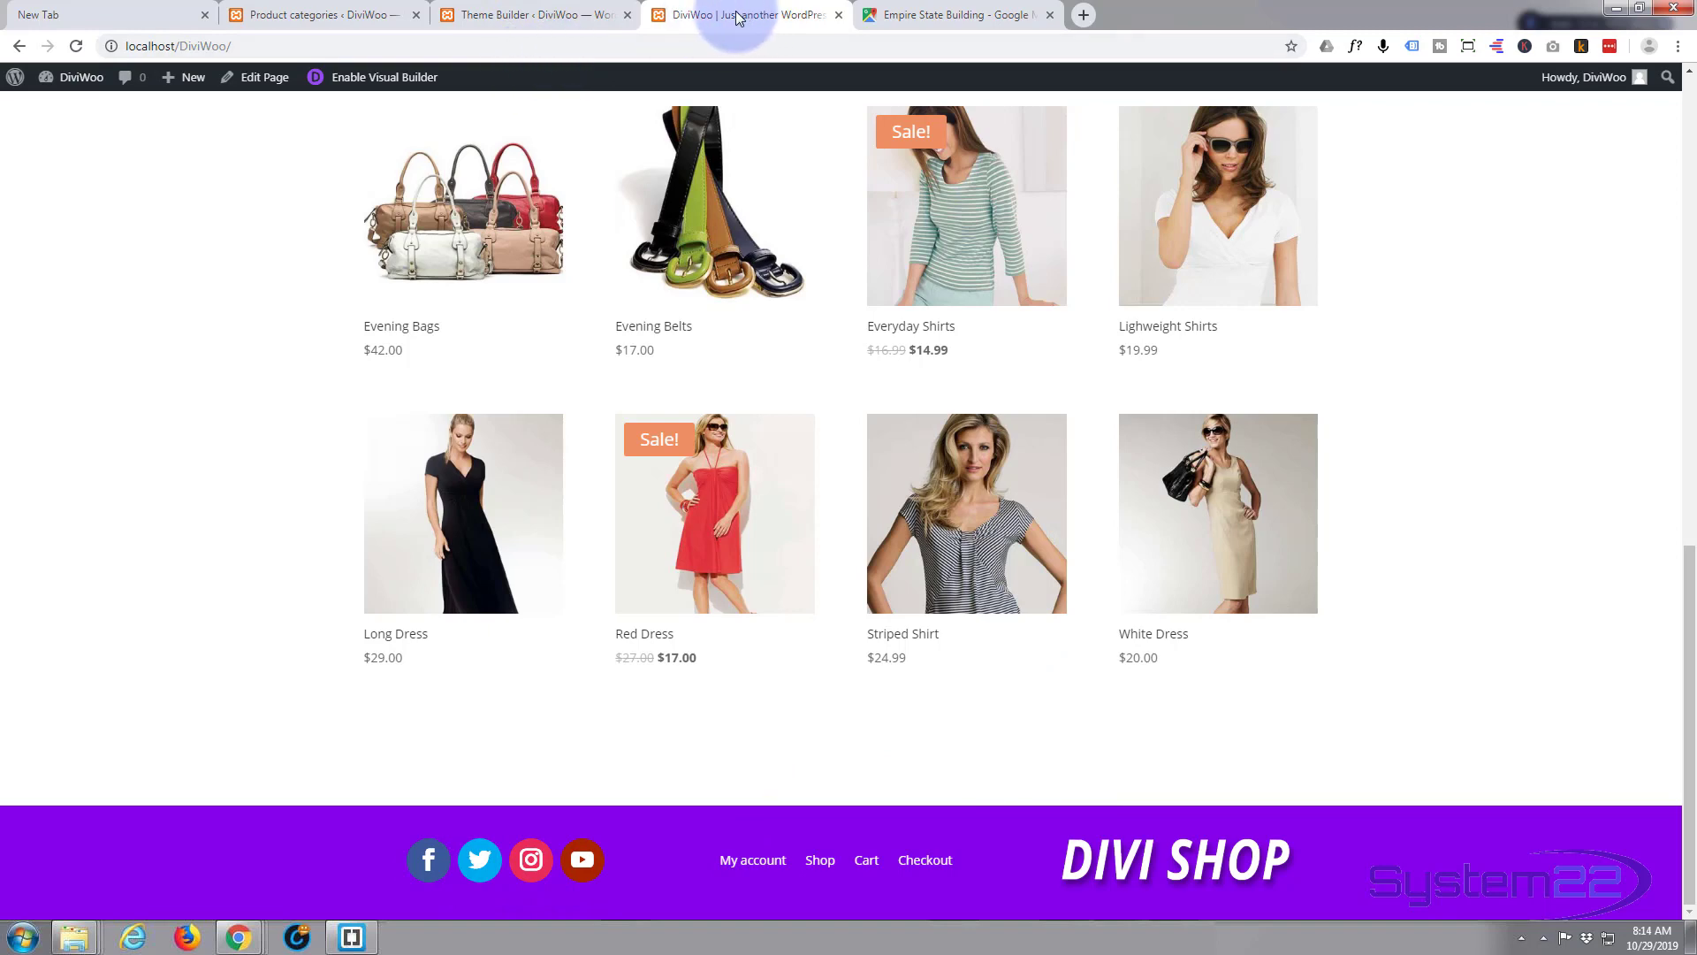
left_click(519, 16)
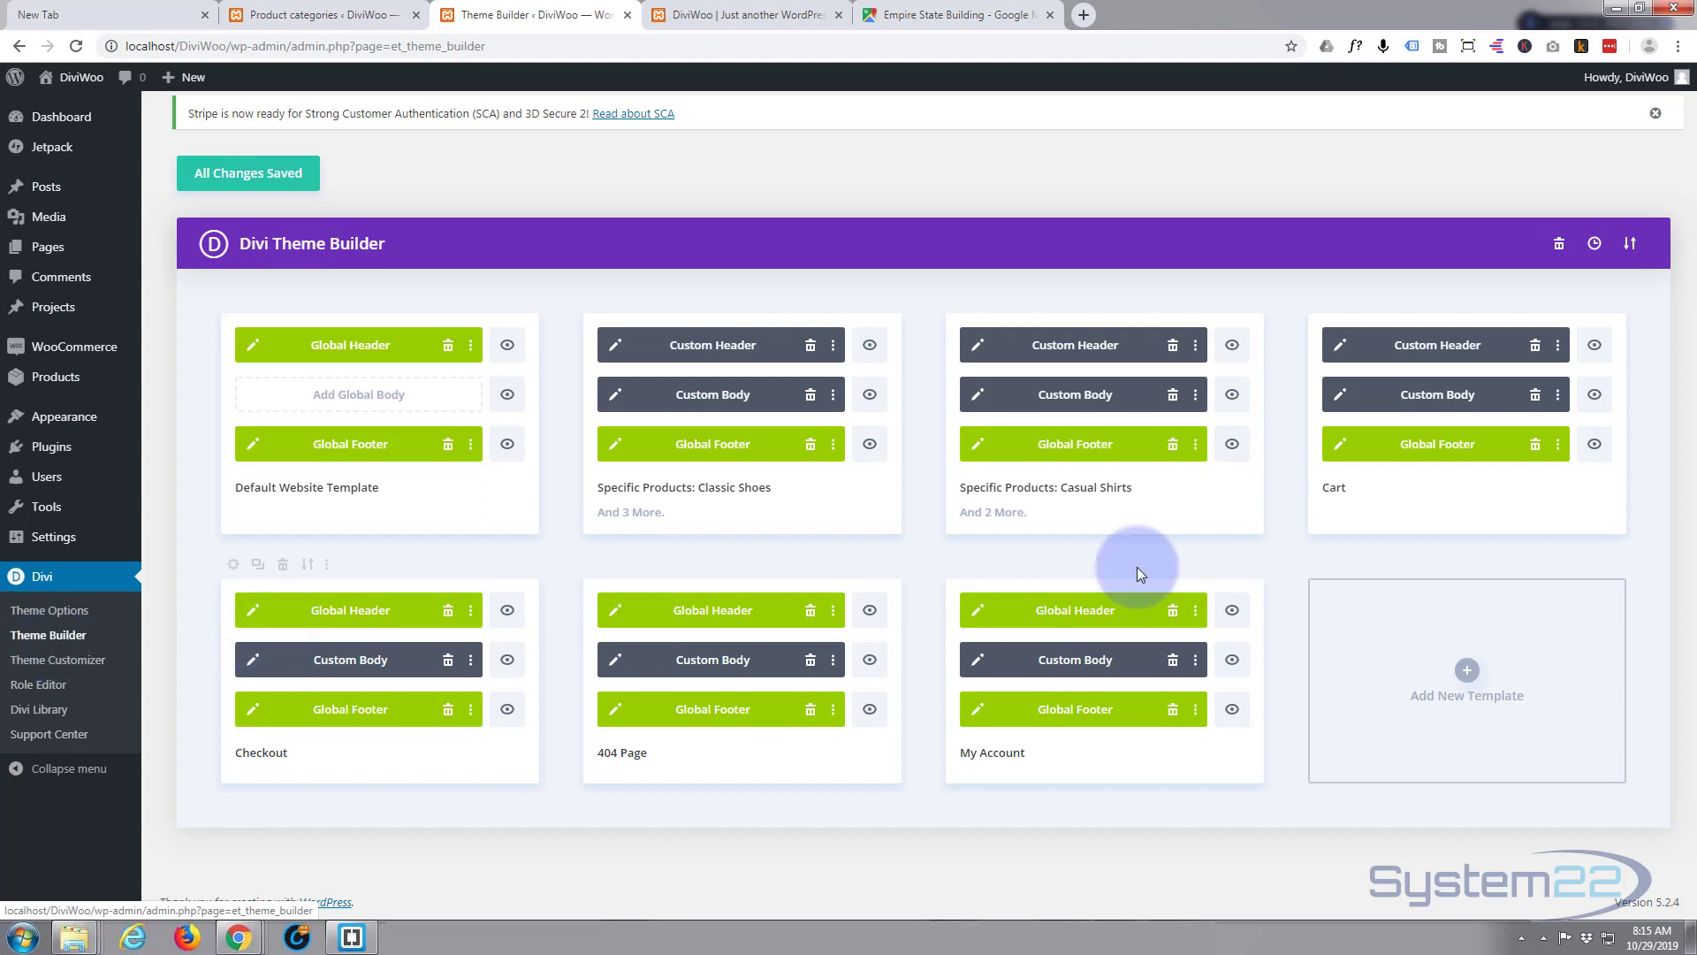
- Create a new Homepage template, trash its Global Footer, and choose Add Custom Footer
left_click(1467, 674)
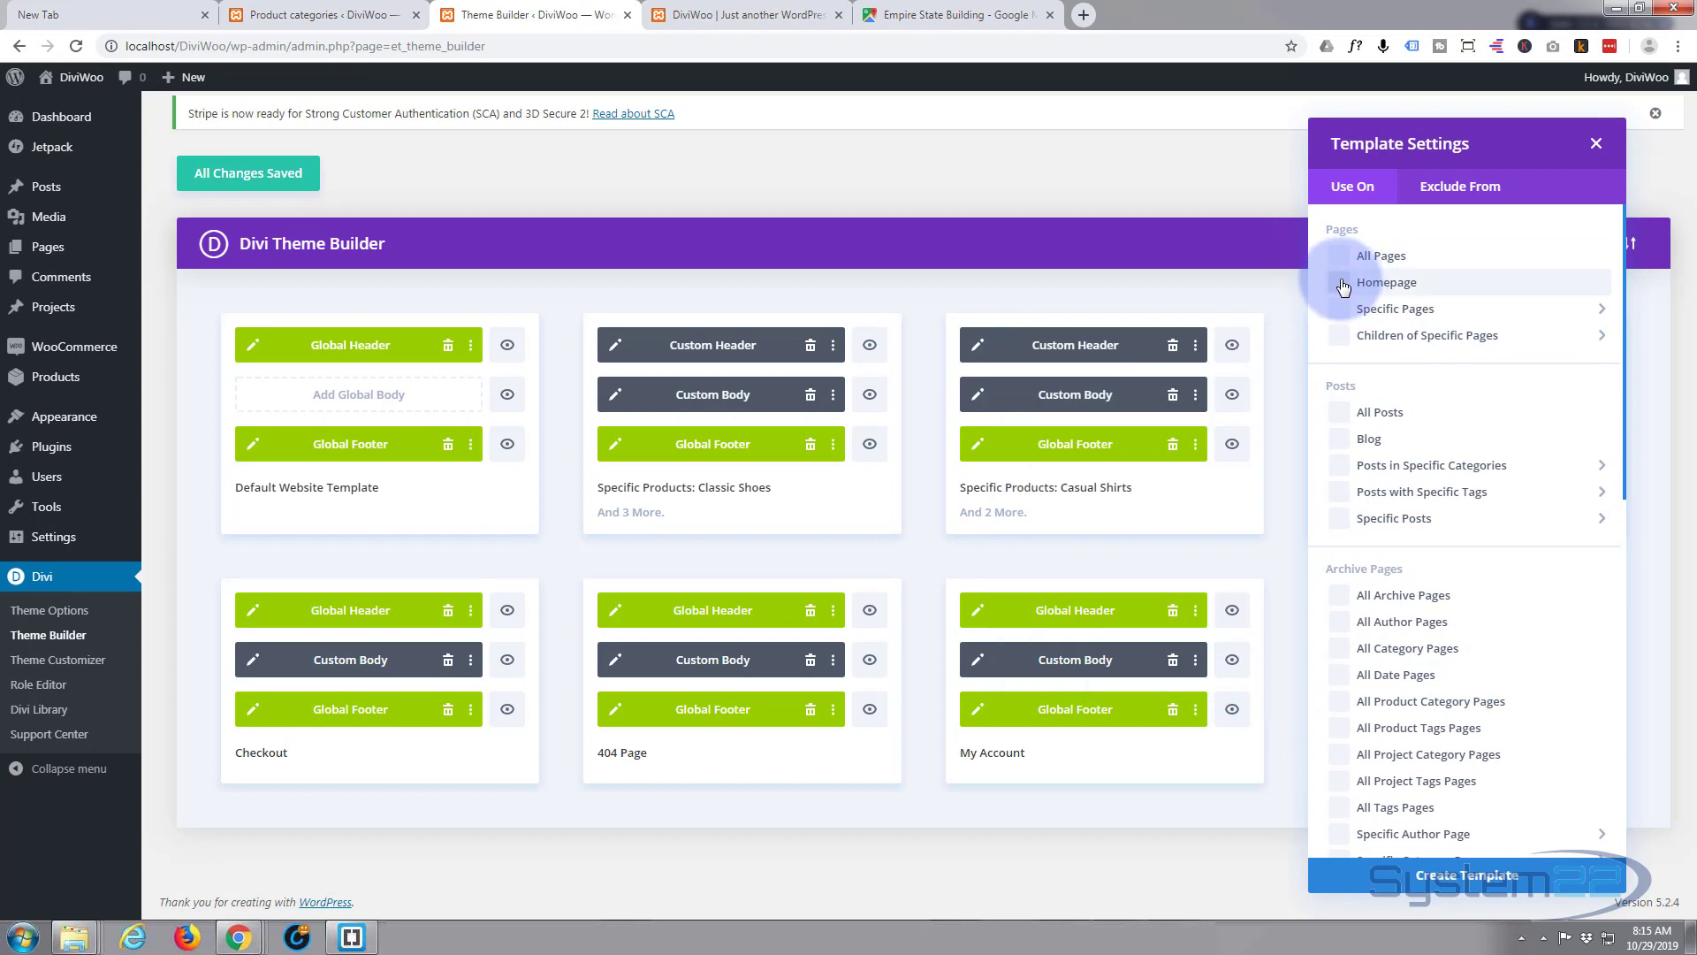
left_click(1461, 877)
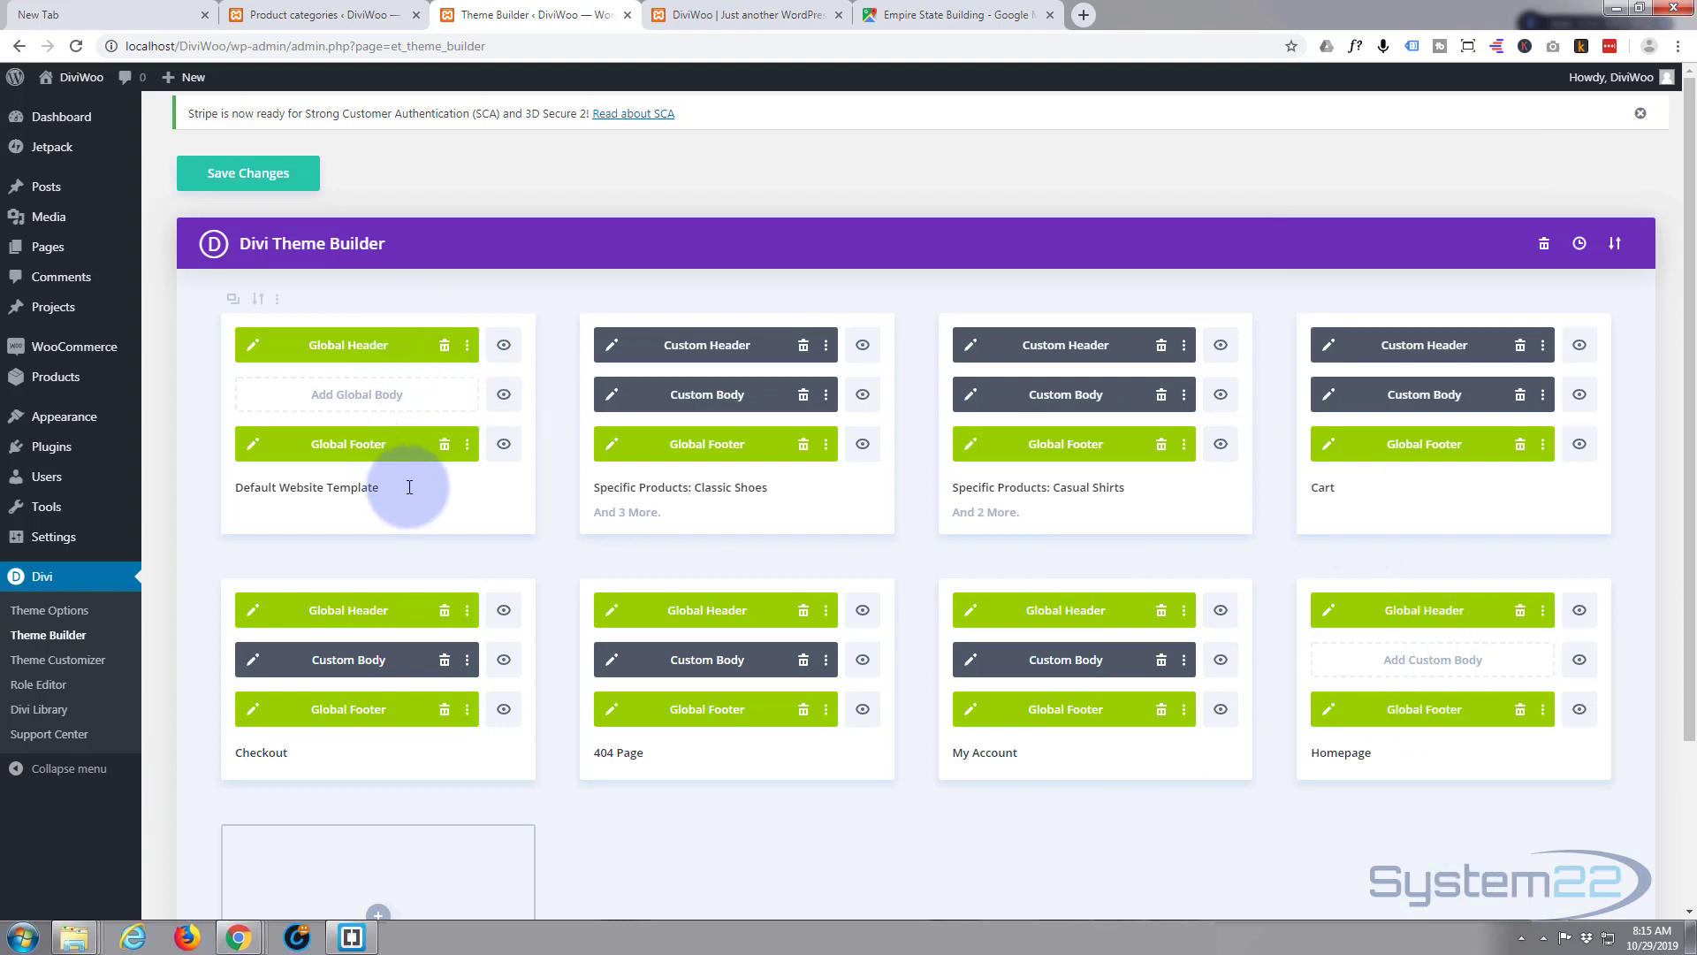
left_click(1520, 712)
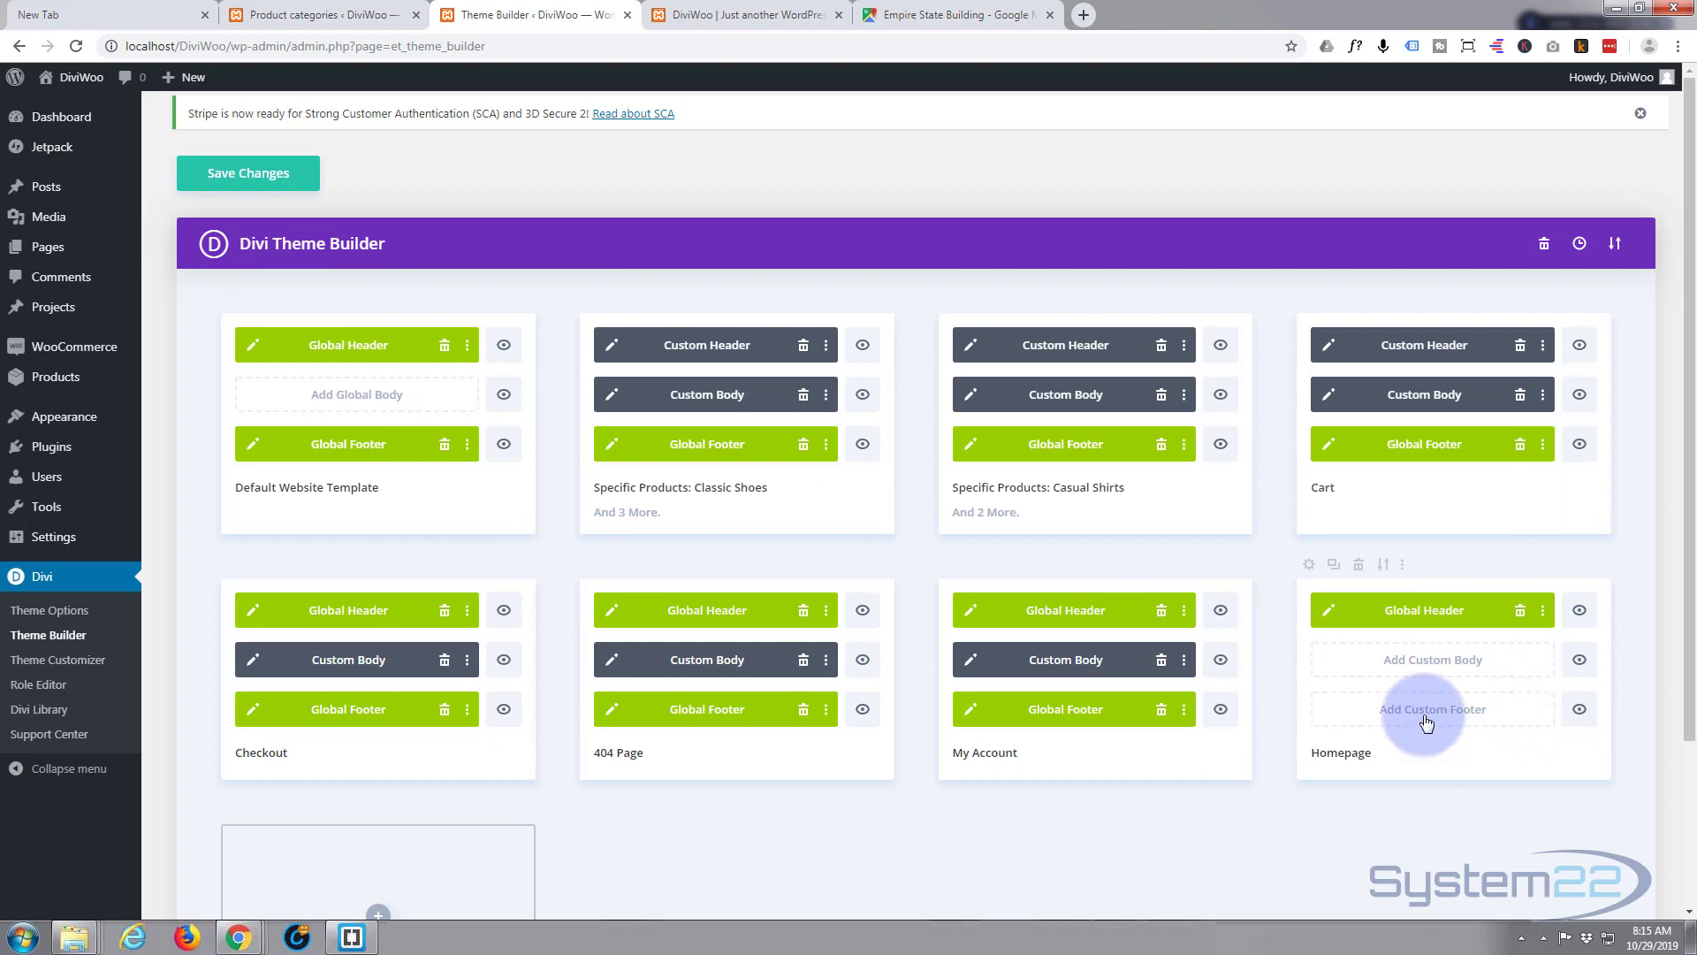
left_click(1424, 716)
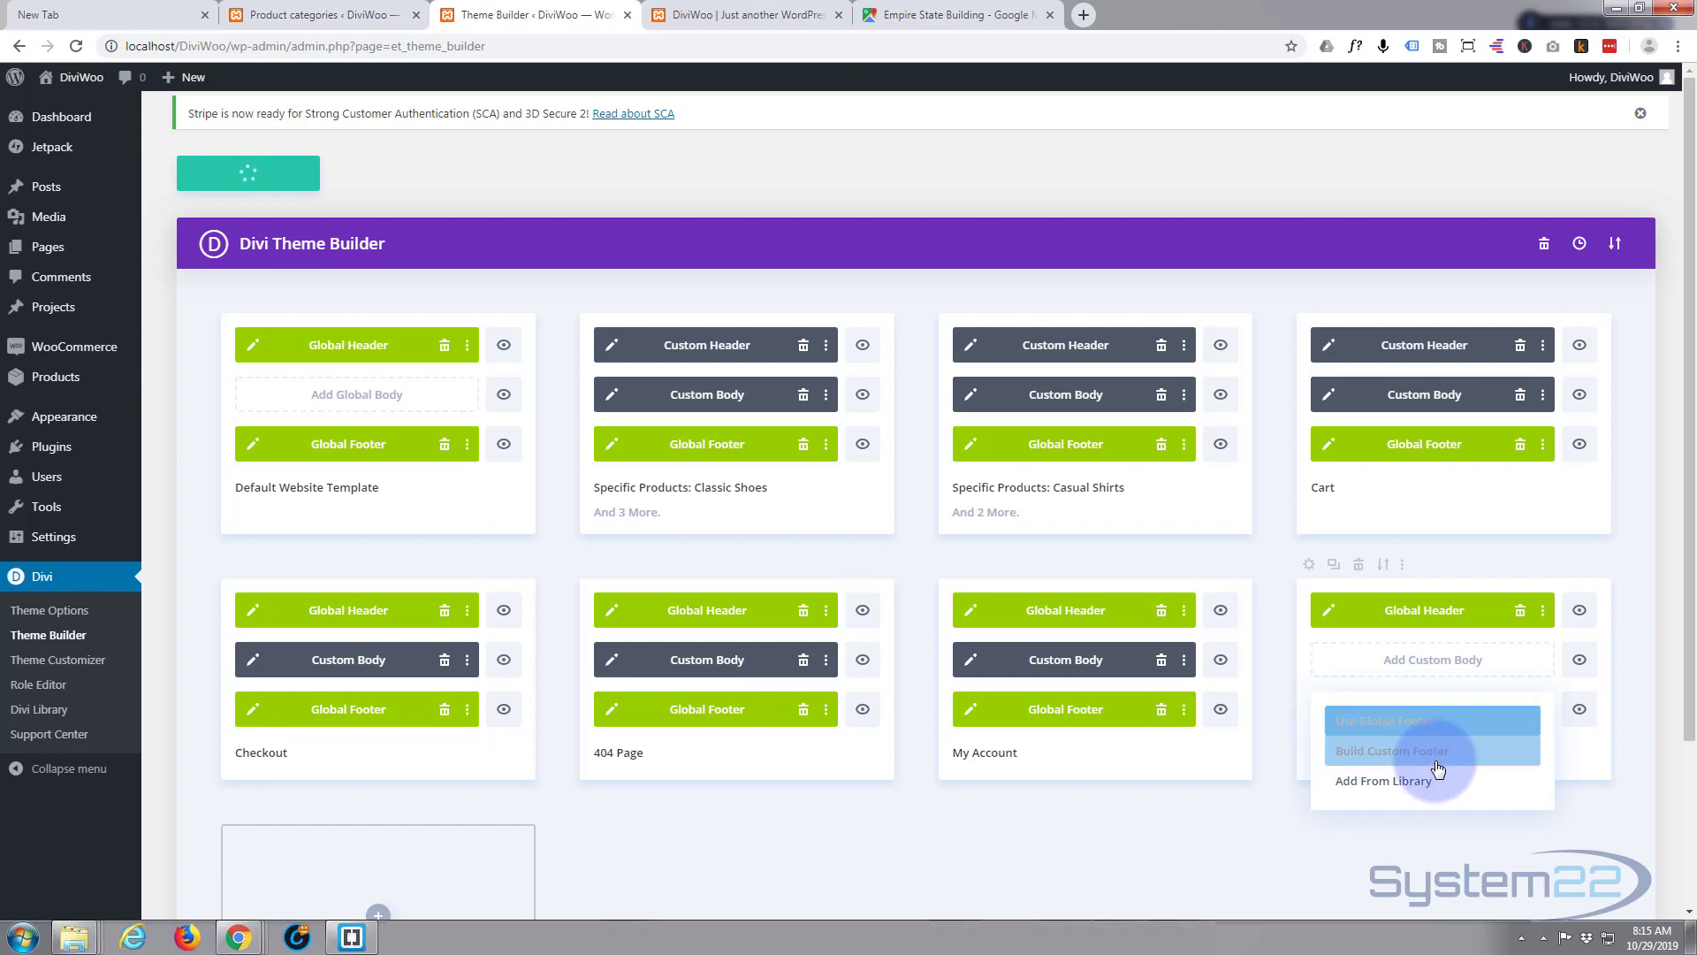
- Build the custom footer from scratch with a four-column row, then browse the module list
left_click(1419, 751)
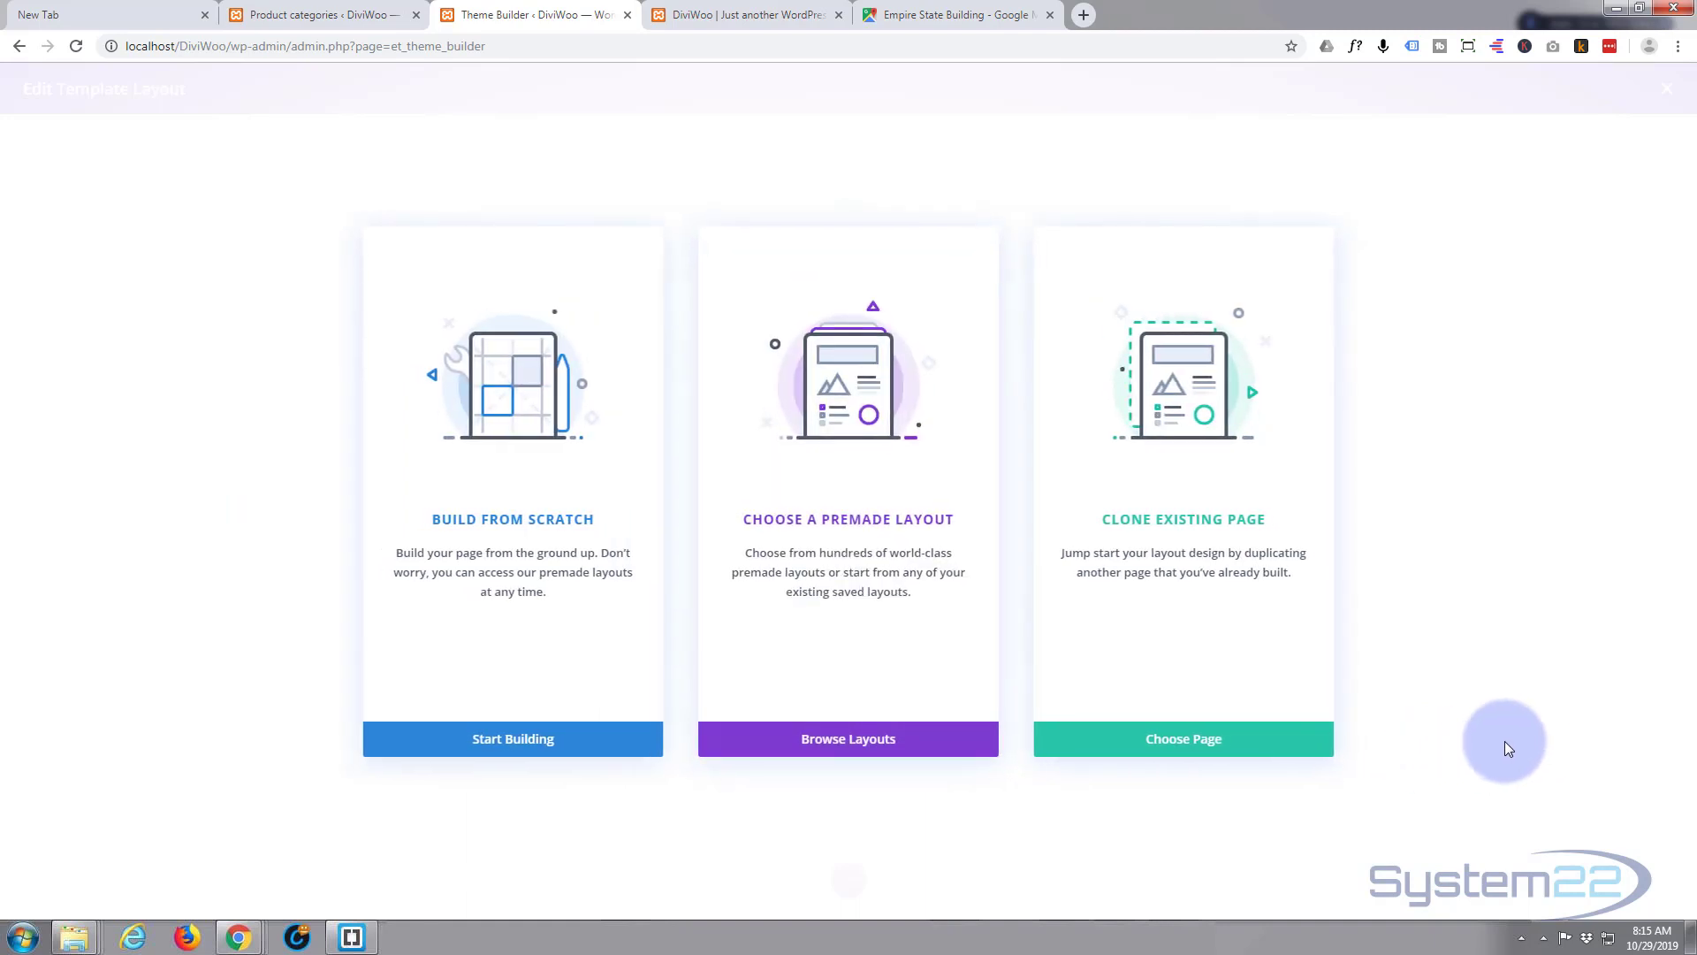
left_click(500, 747)
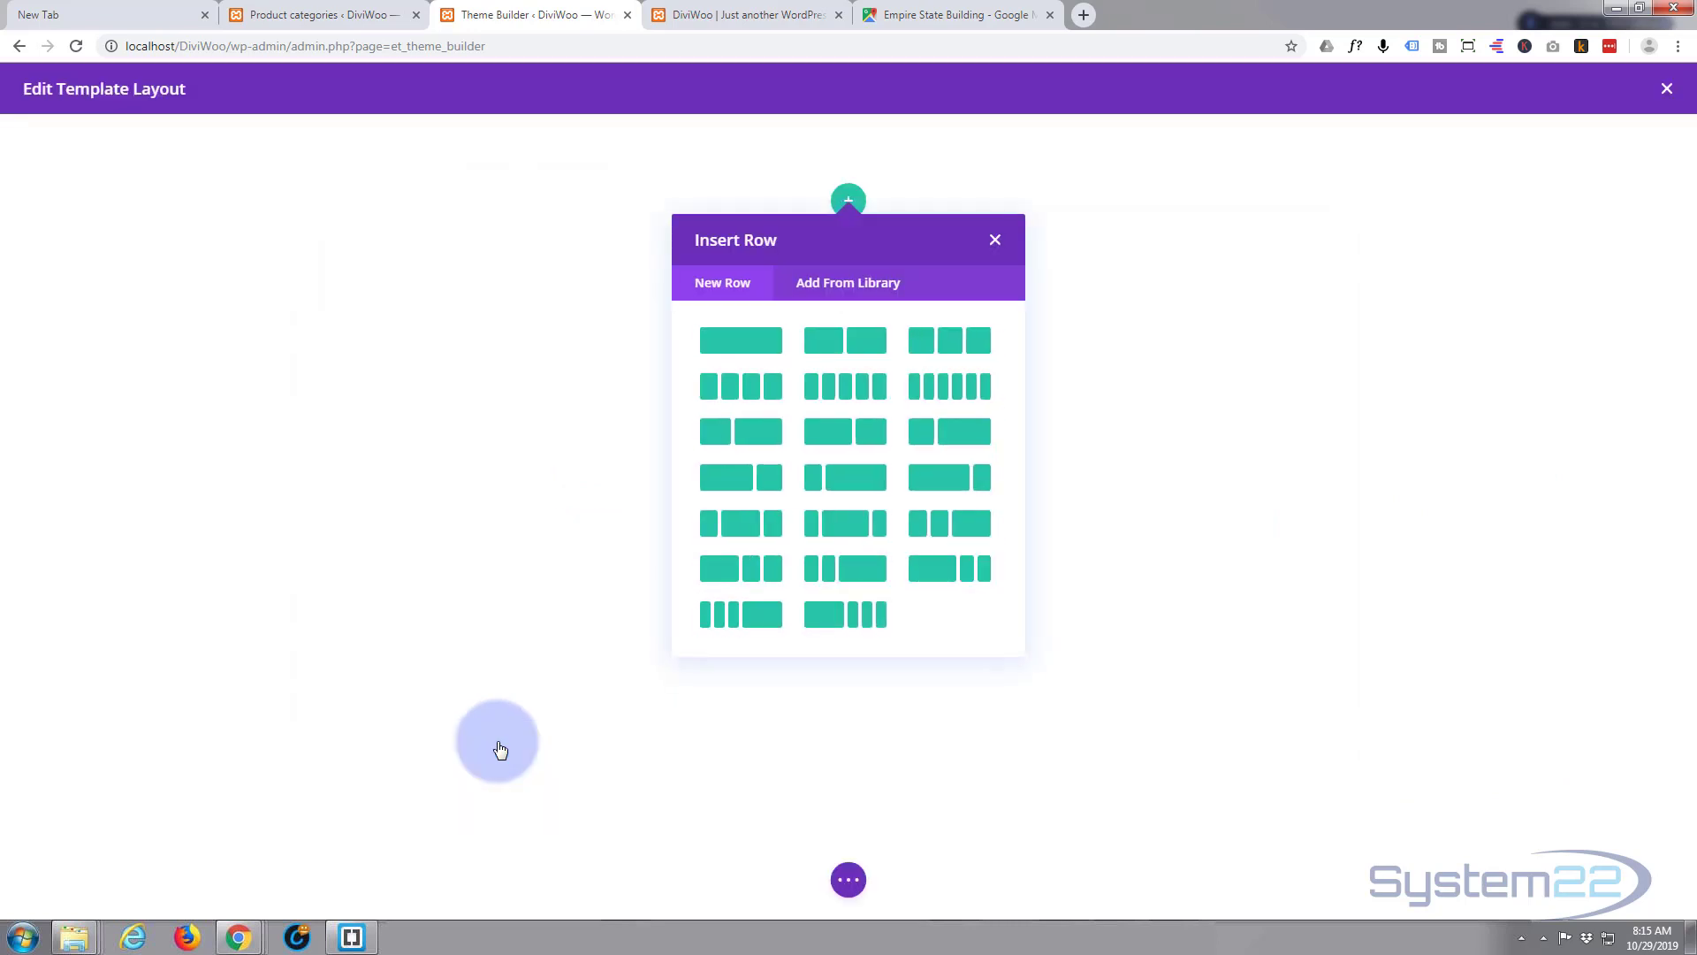
left_click(732, 391)
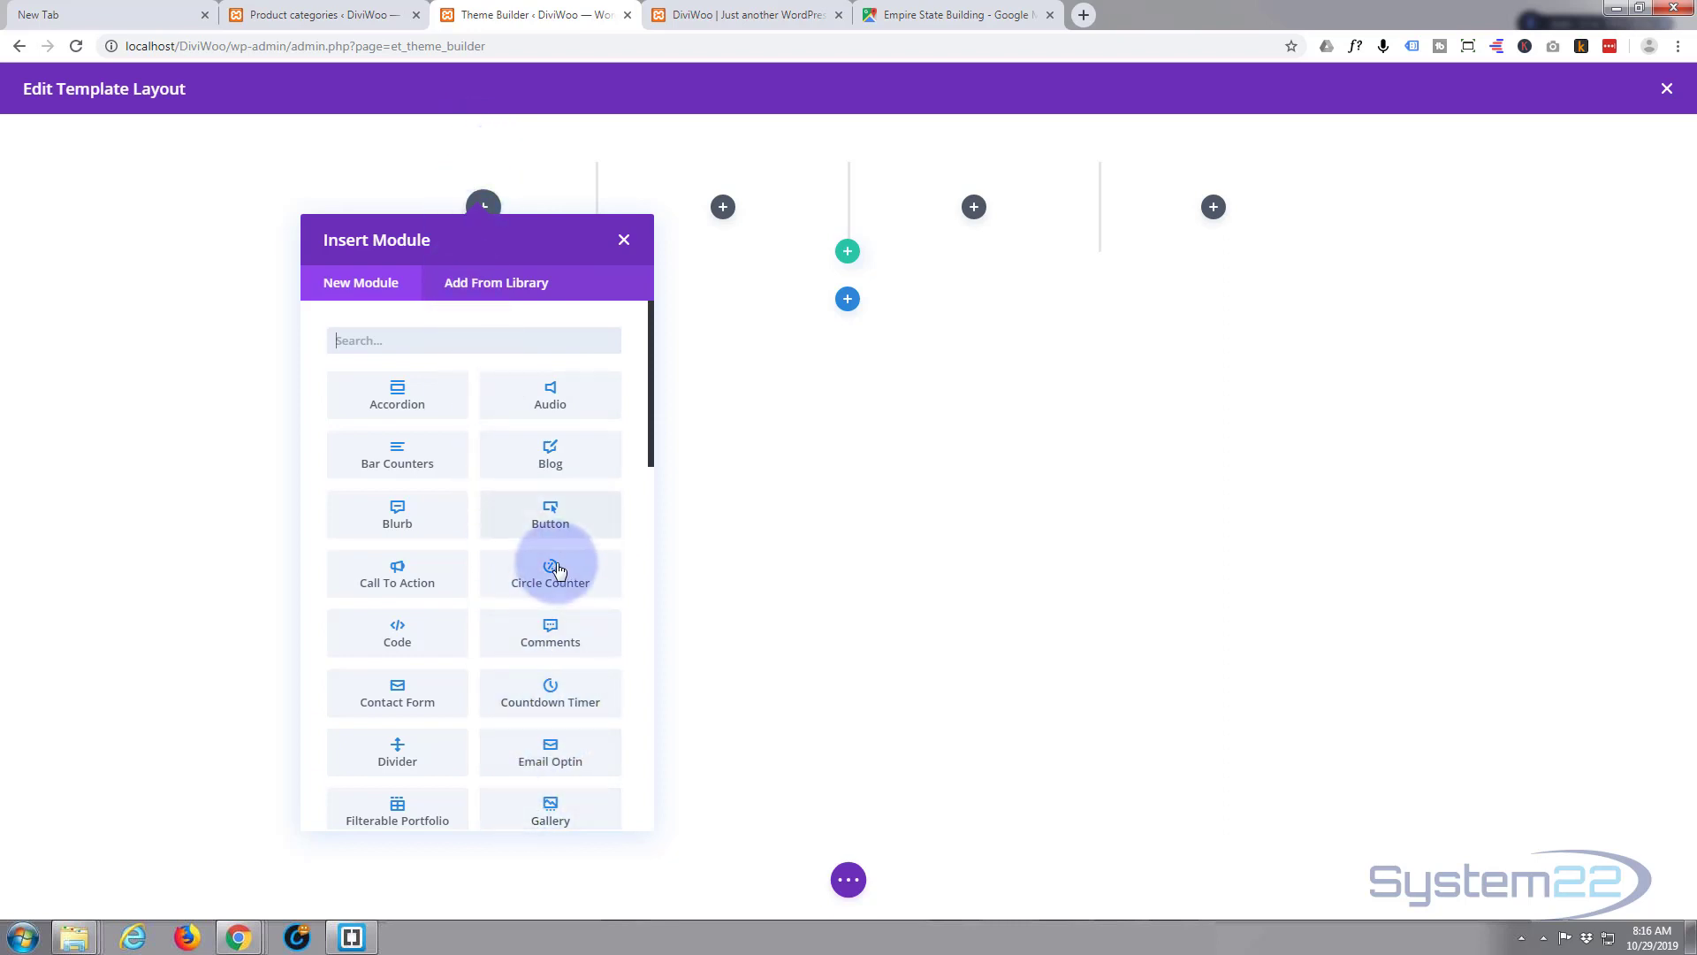
scroll(552, 573, "down", 3)
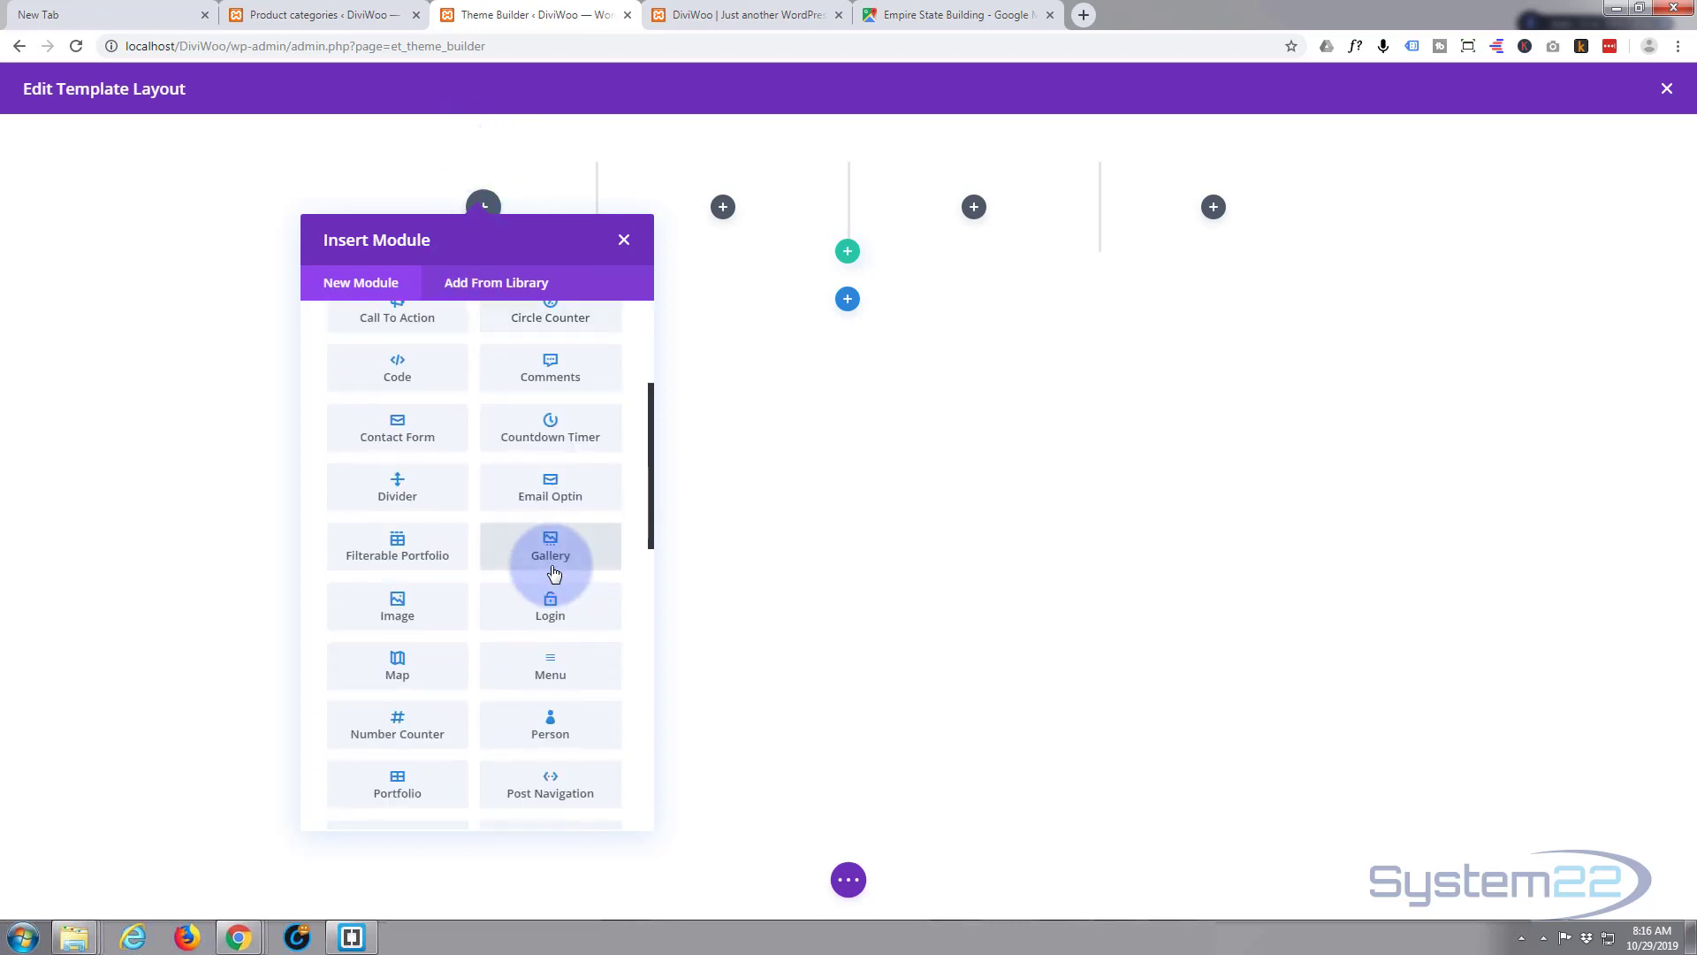
scroll(555, 575, "down", 1)
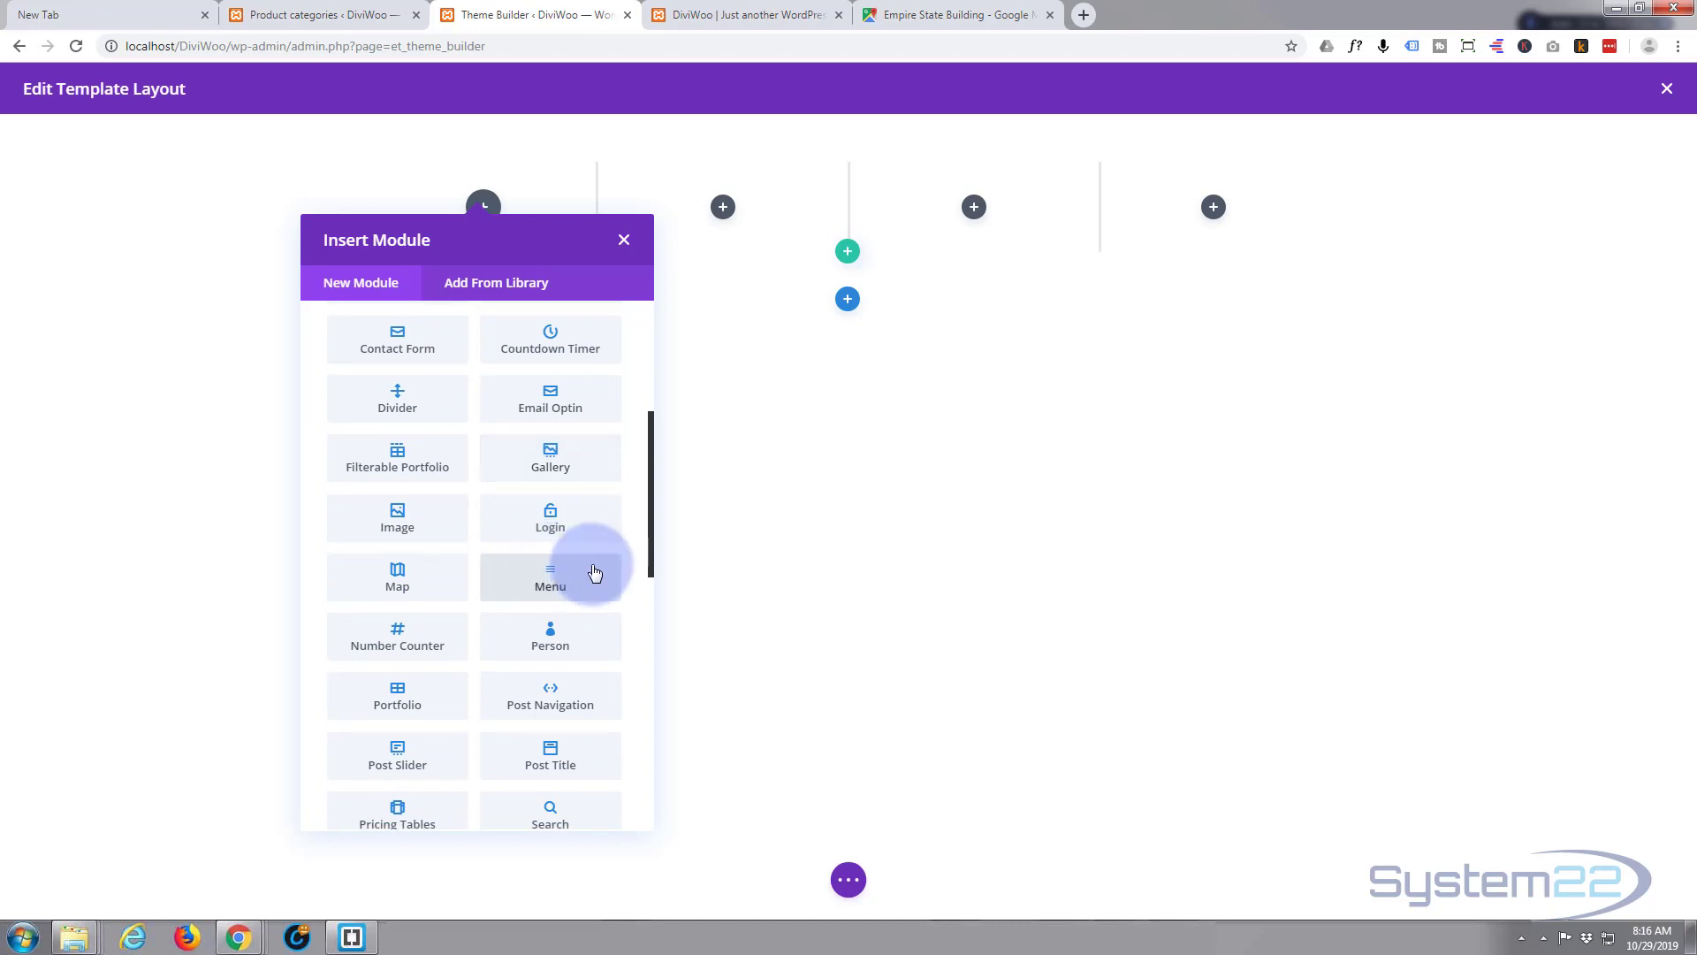
scroll(559, 574, "down", 2)
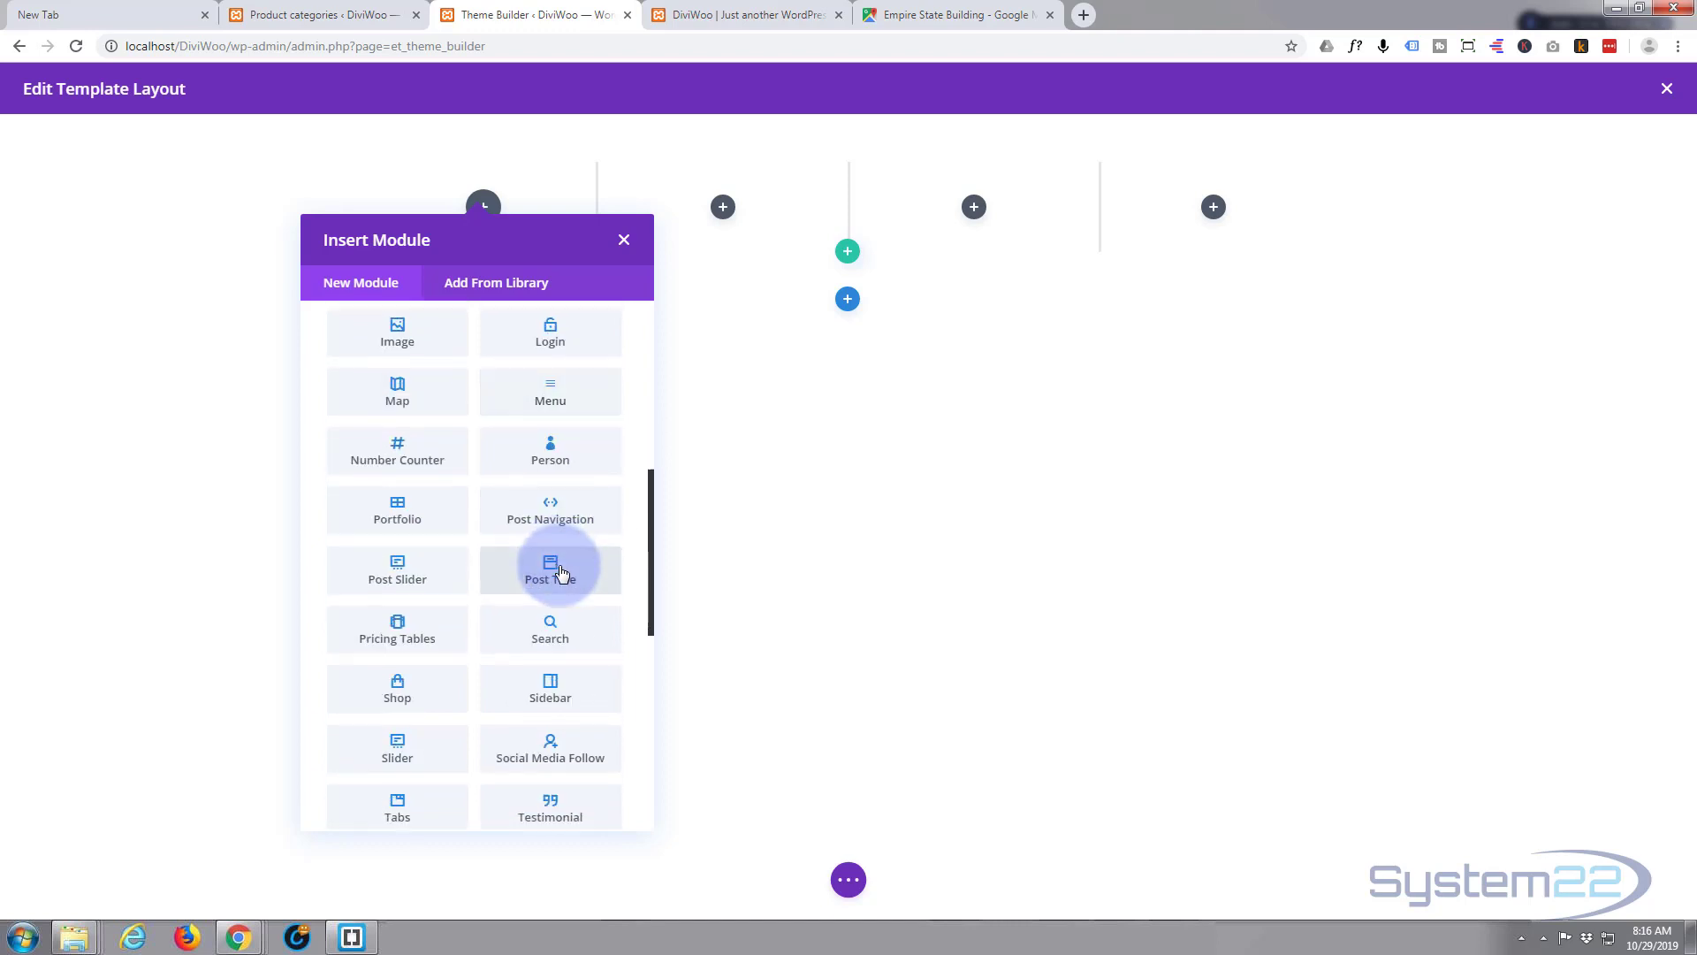
scroll(560, 573, "down", 2)
scroll(560, 573, "down", 2)
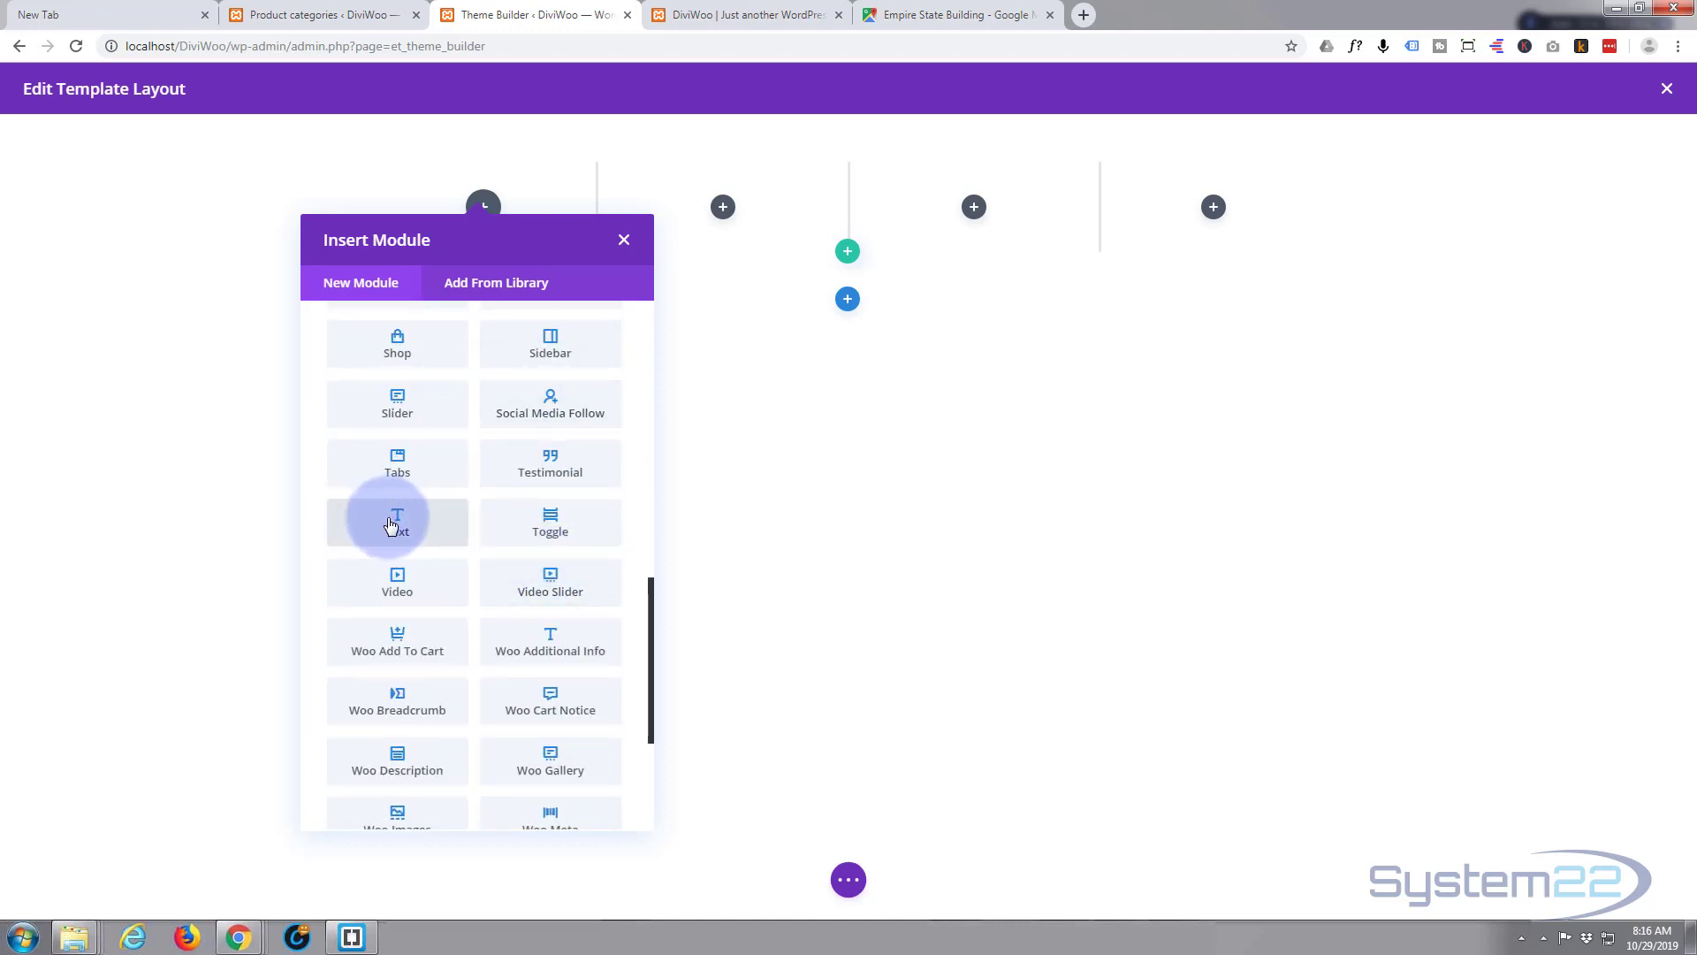
scroll(398, 556, "up", 10)
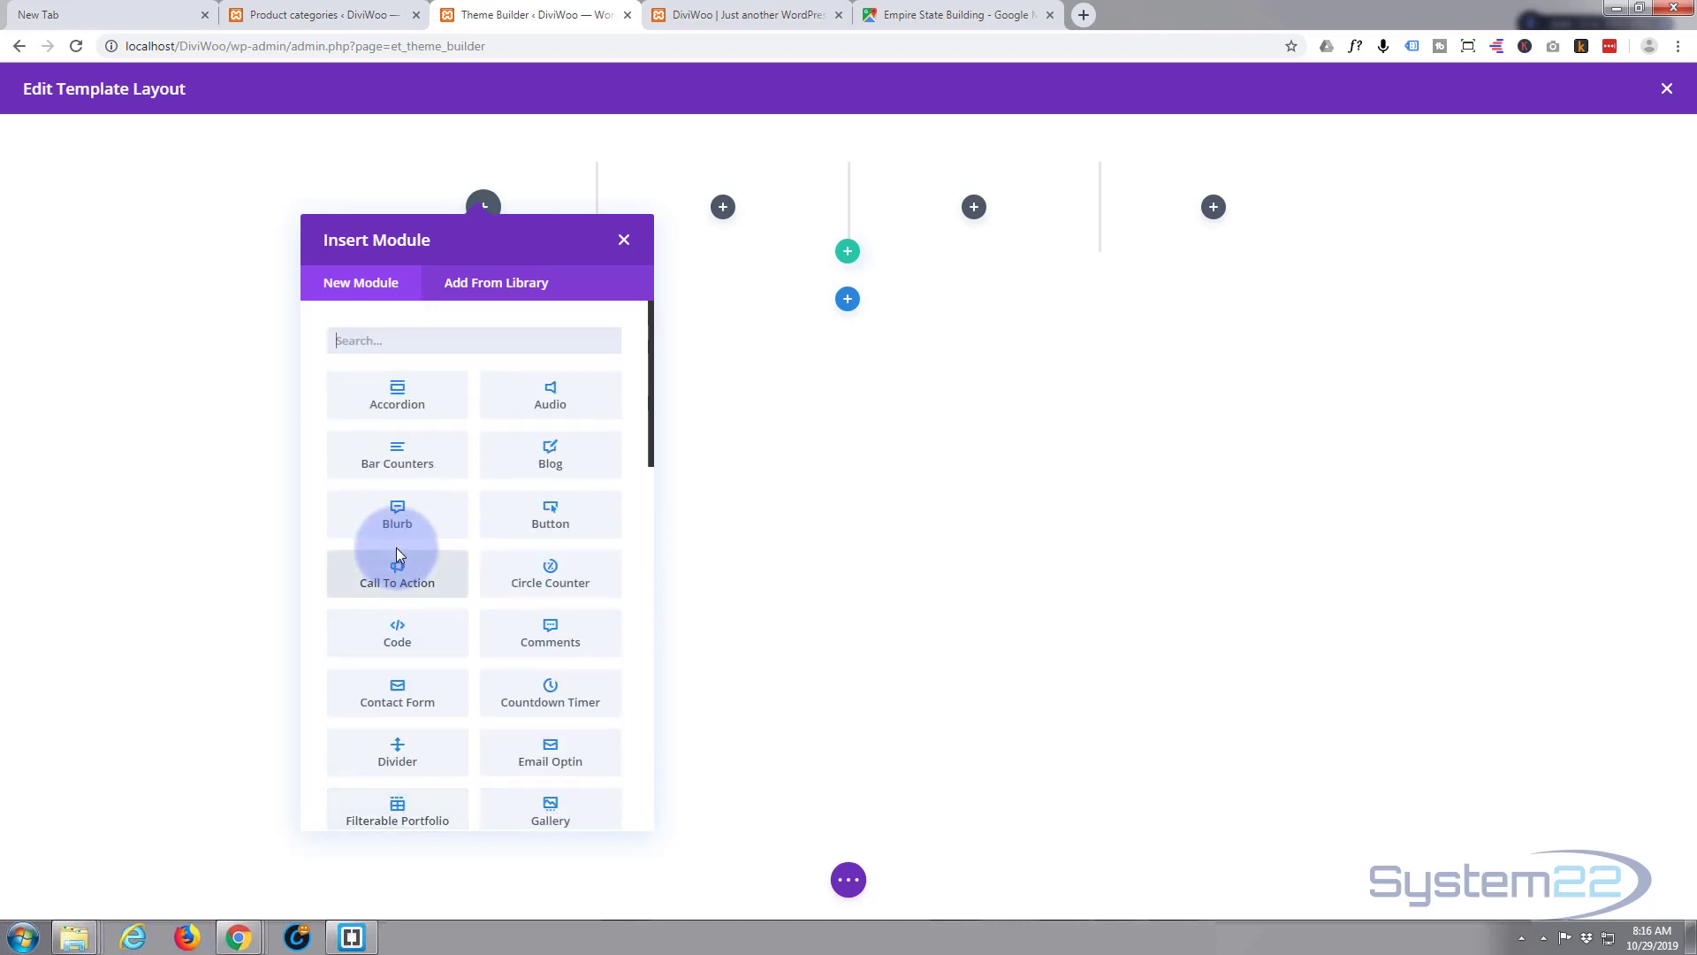
scroll(396, 555, "down", 10)
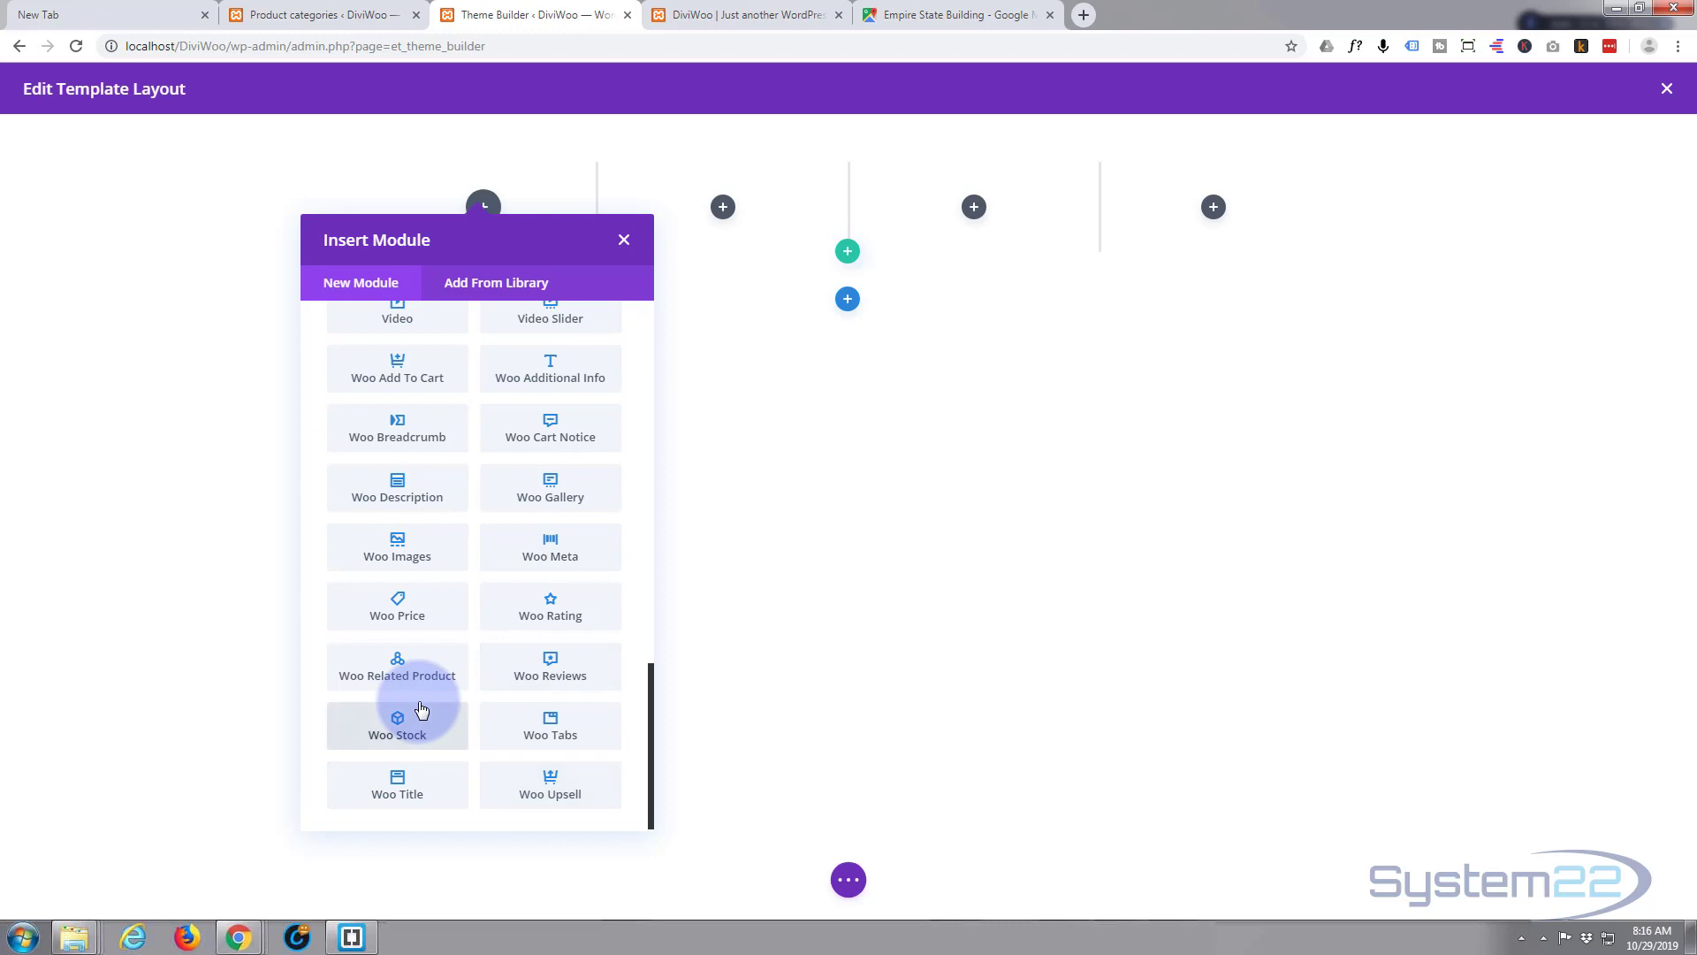
scroll(420, 704, "up", 4)
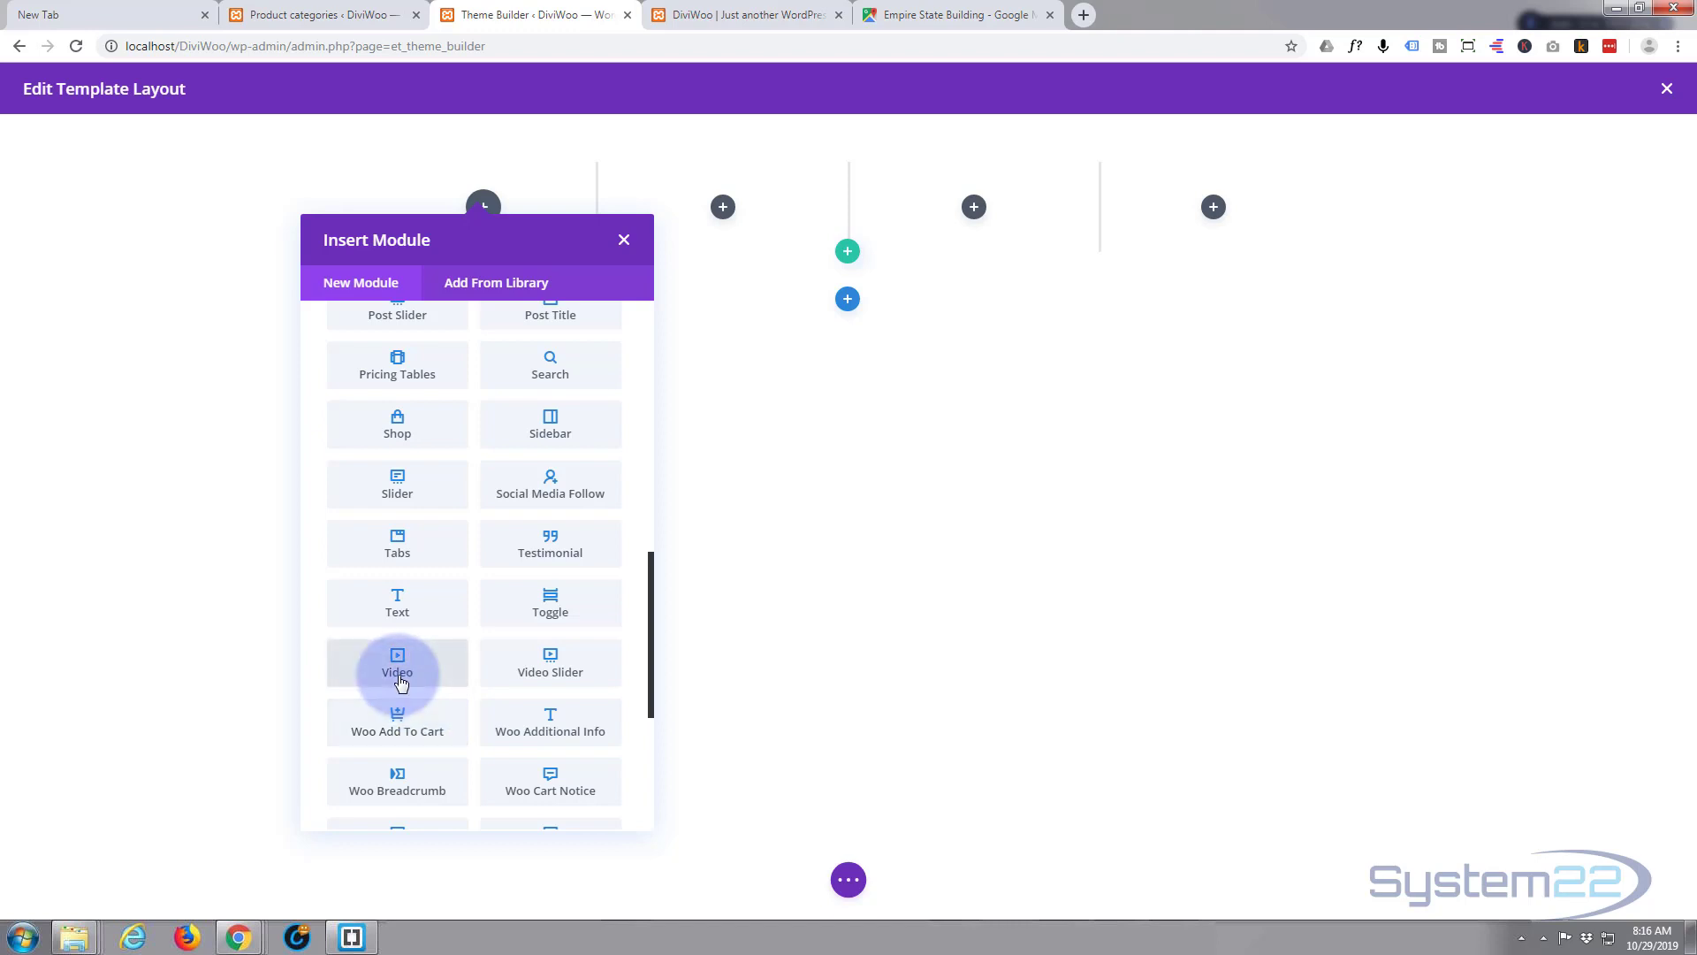
- Add a Text module to the first column and replace its placeholder with 'Home'
left_click(404, 609)
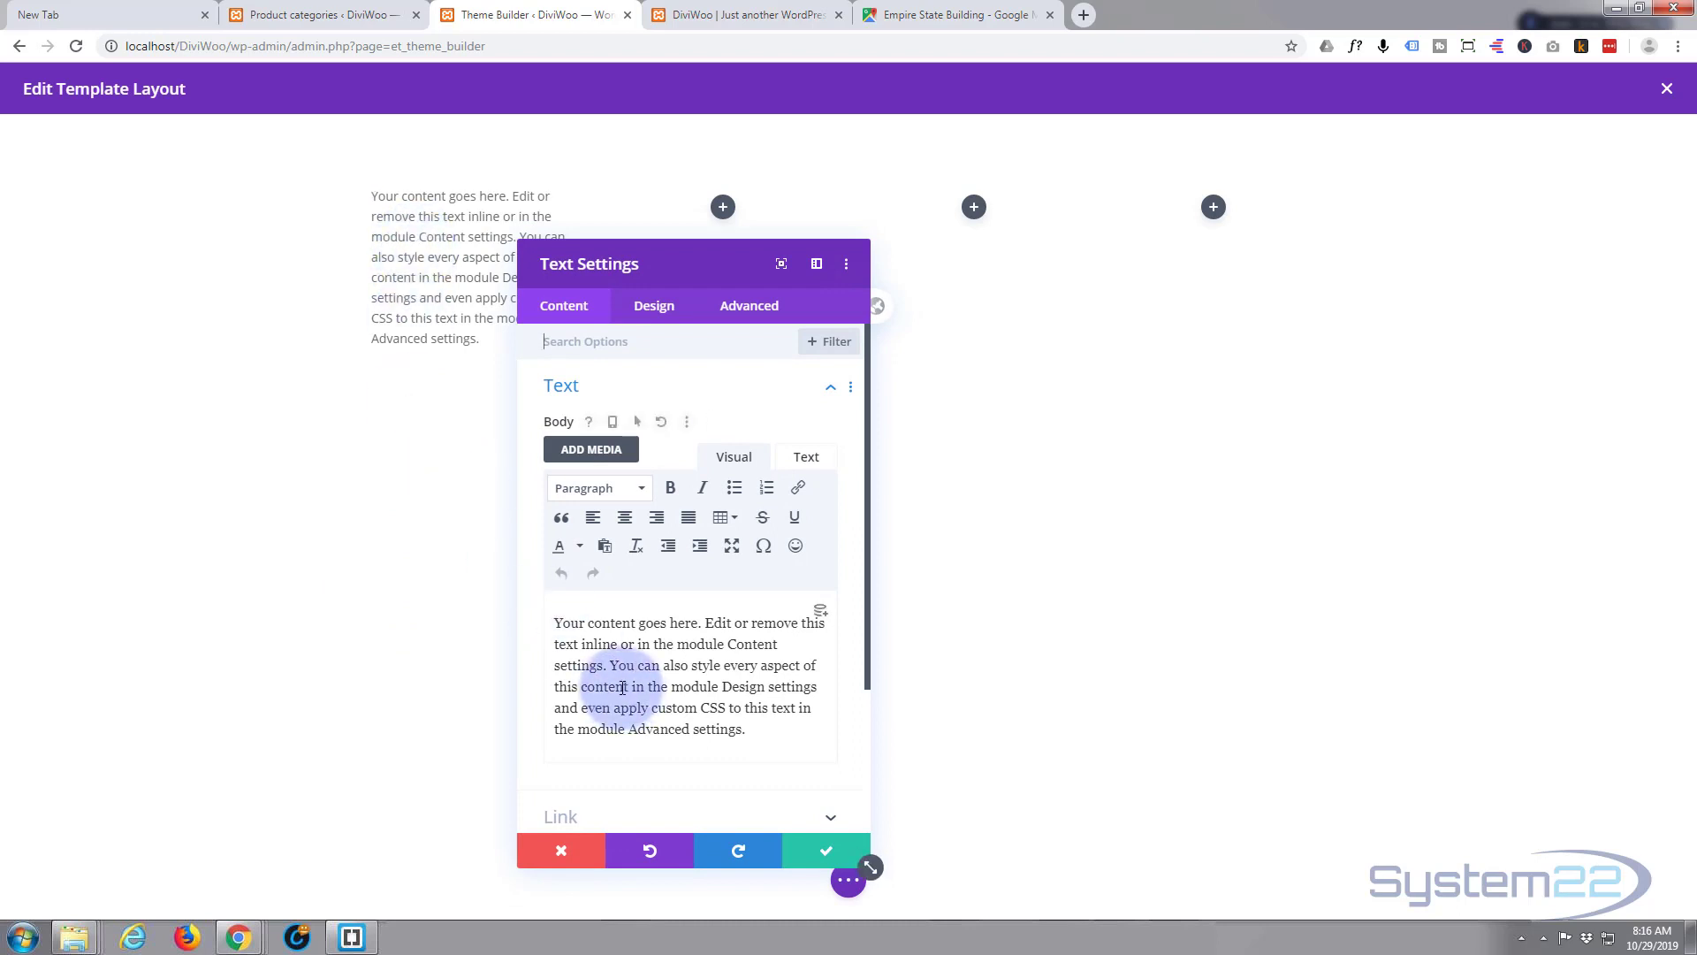
left_click_drag(555, 612, 822, 758)
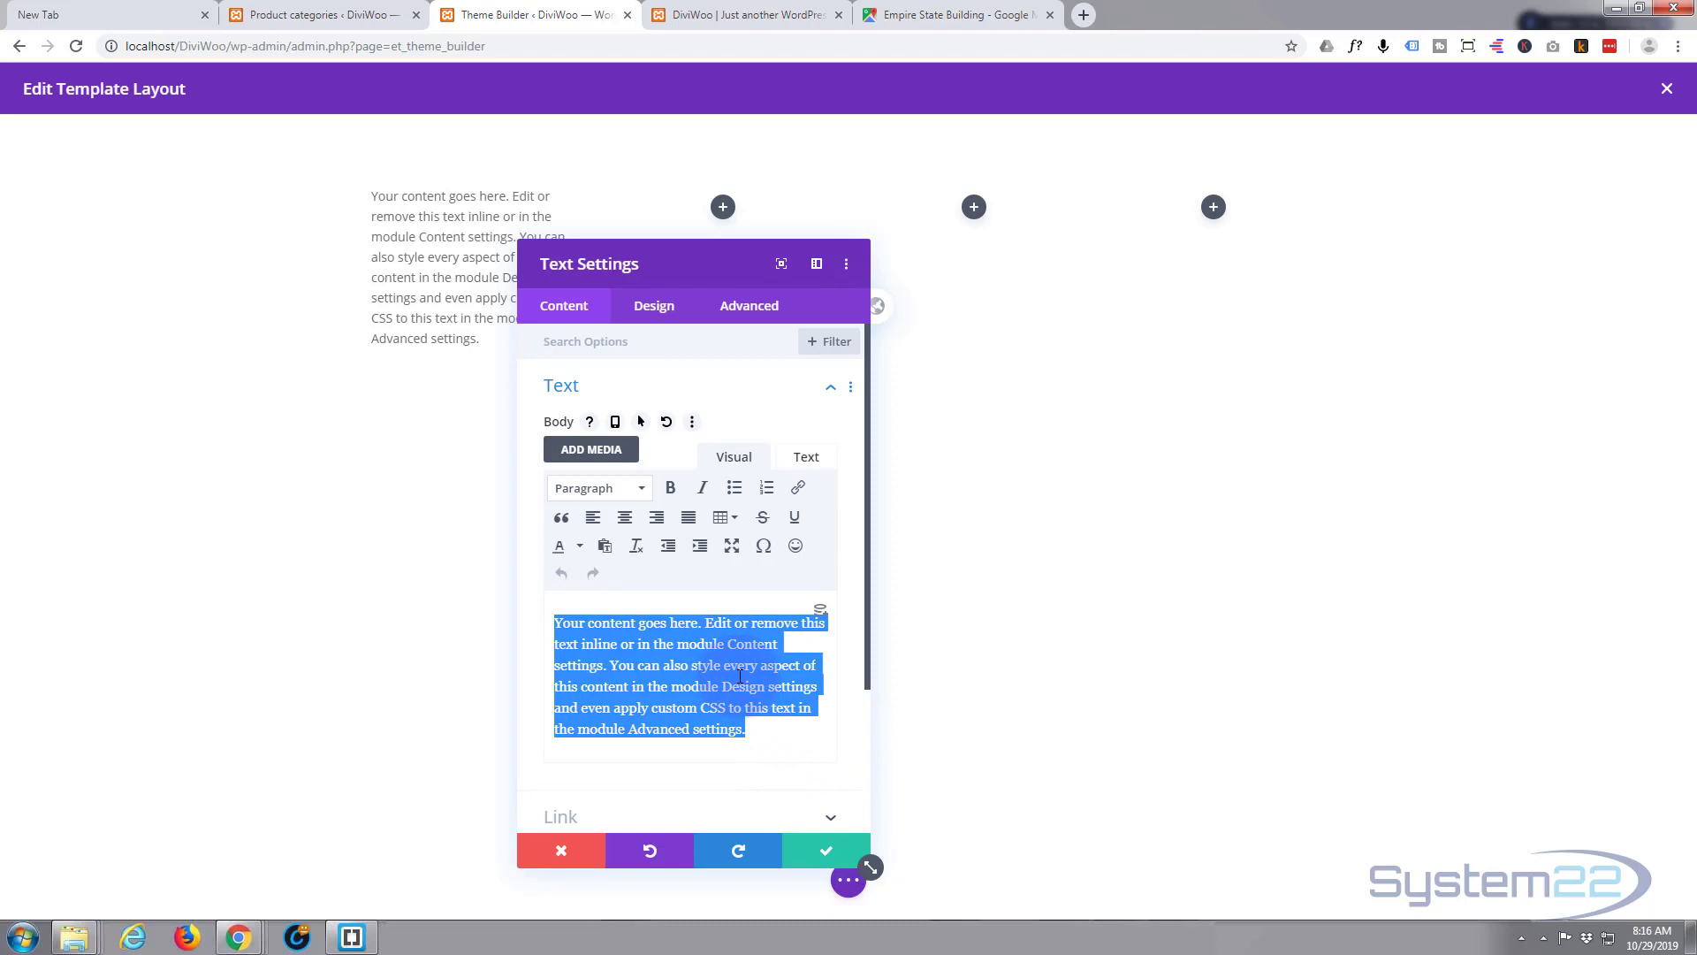
type("Home")
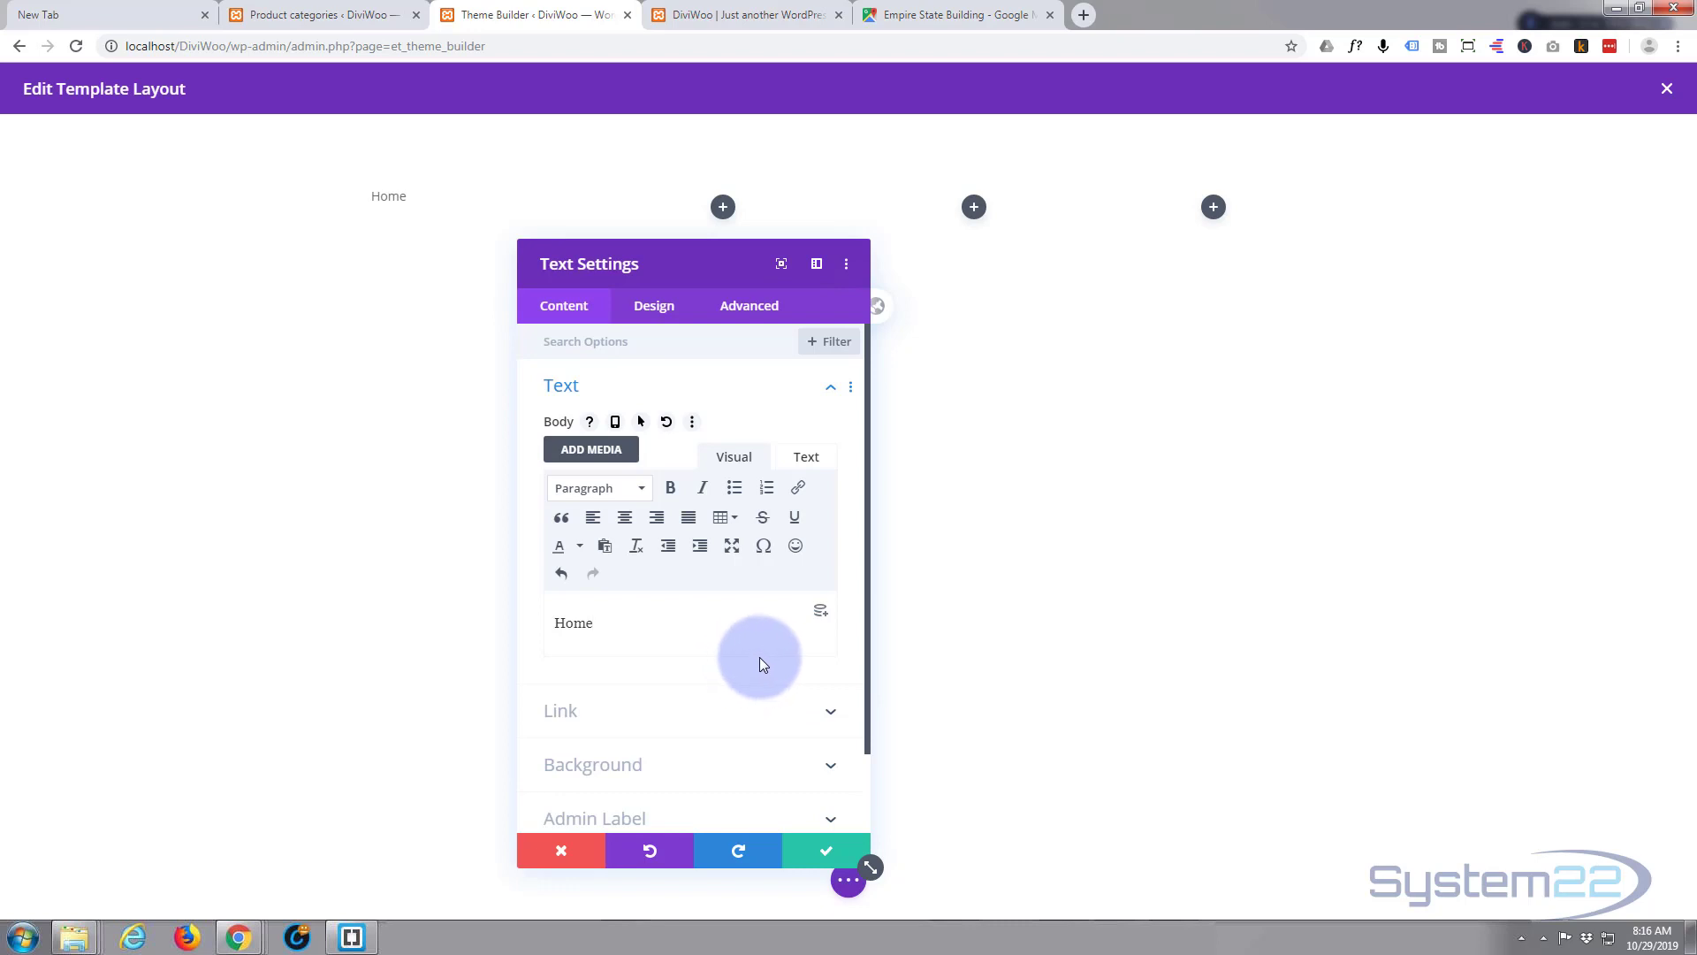
double_click(571, 626)
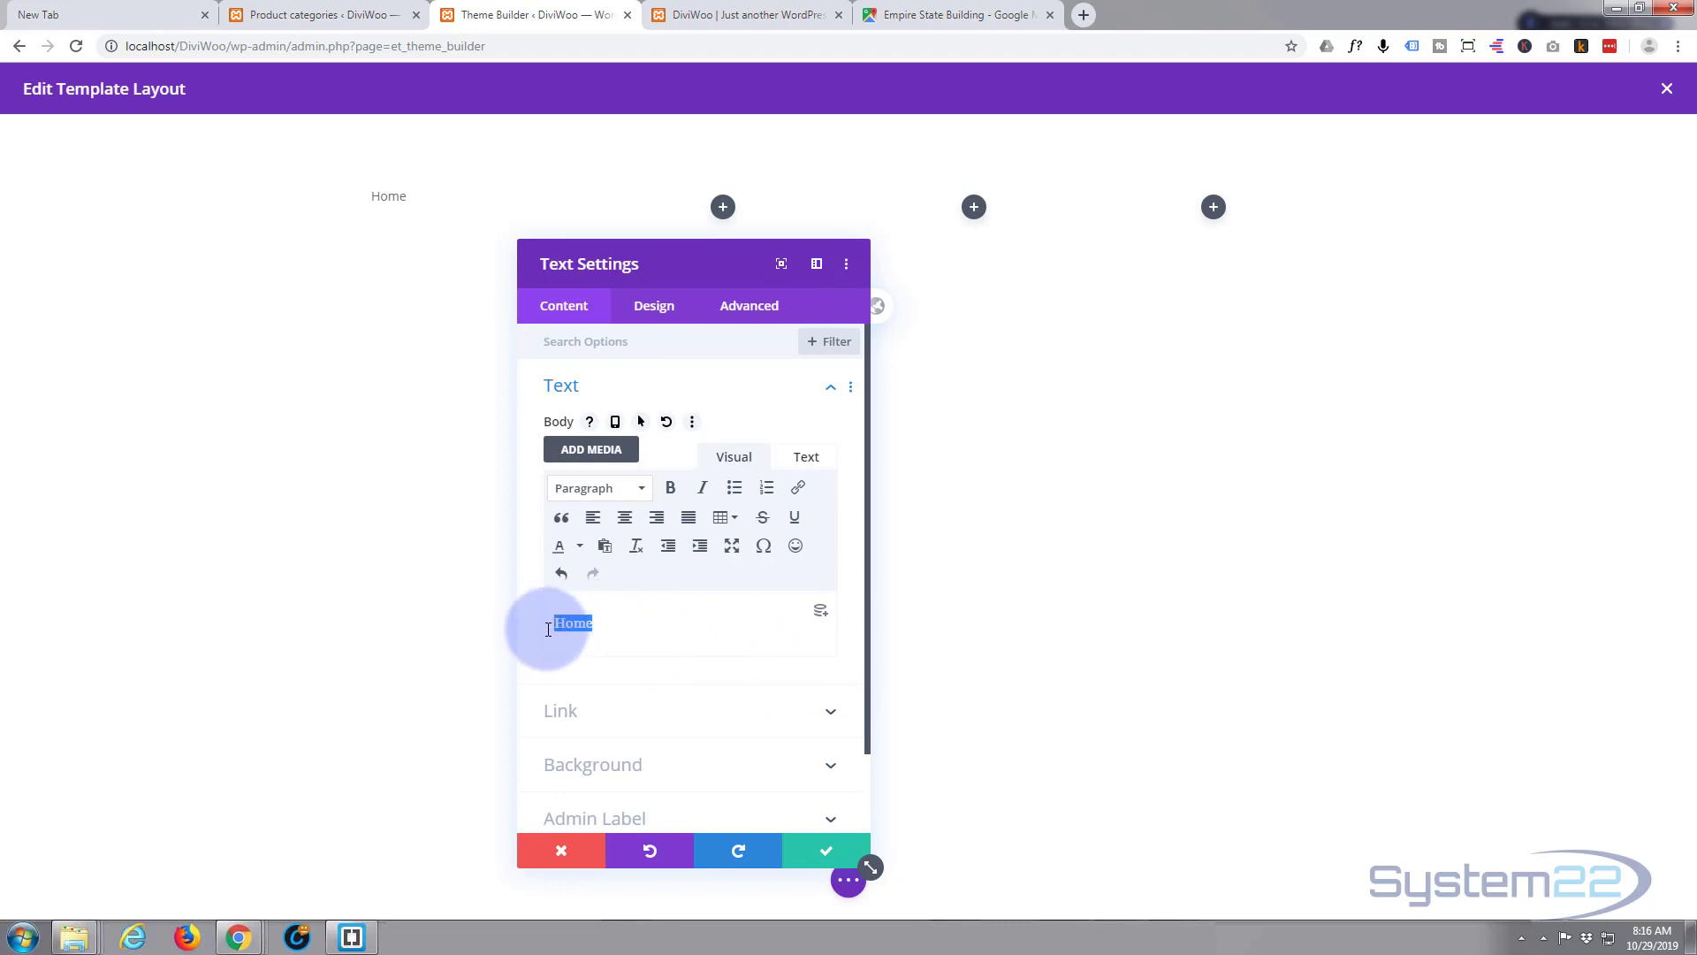
left_click(800, 490)
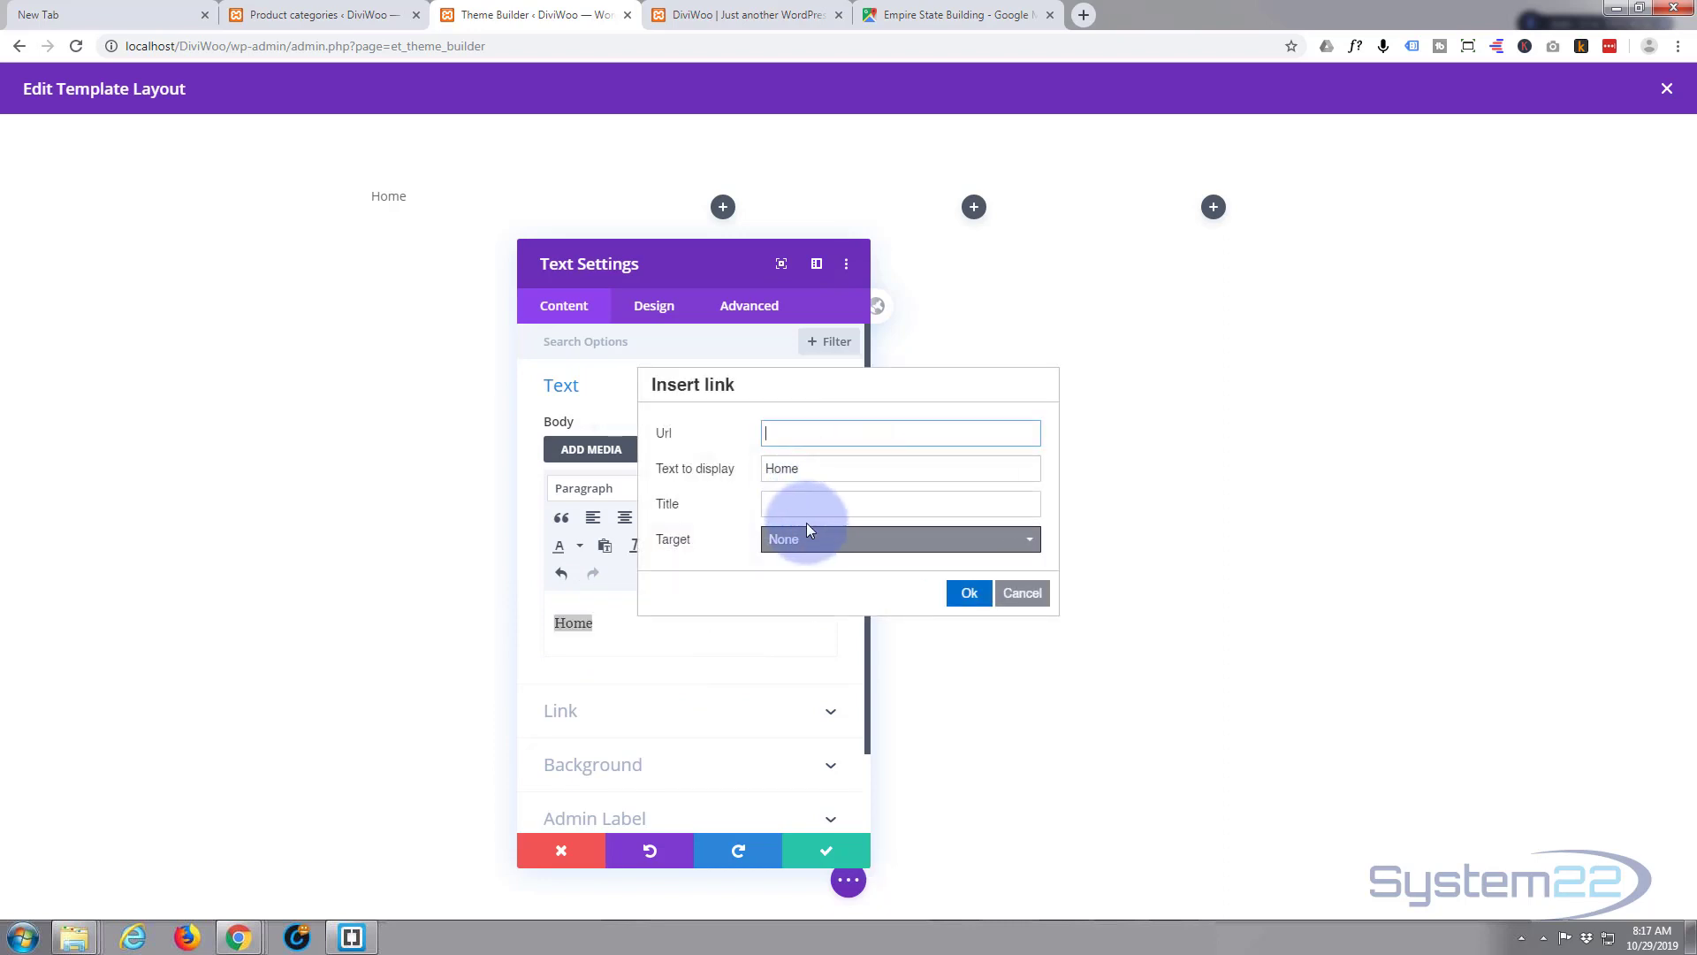
left_click(721, 16)
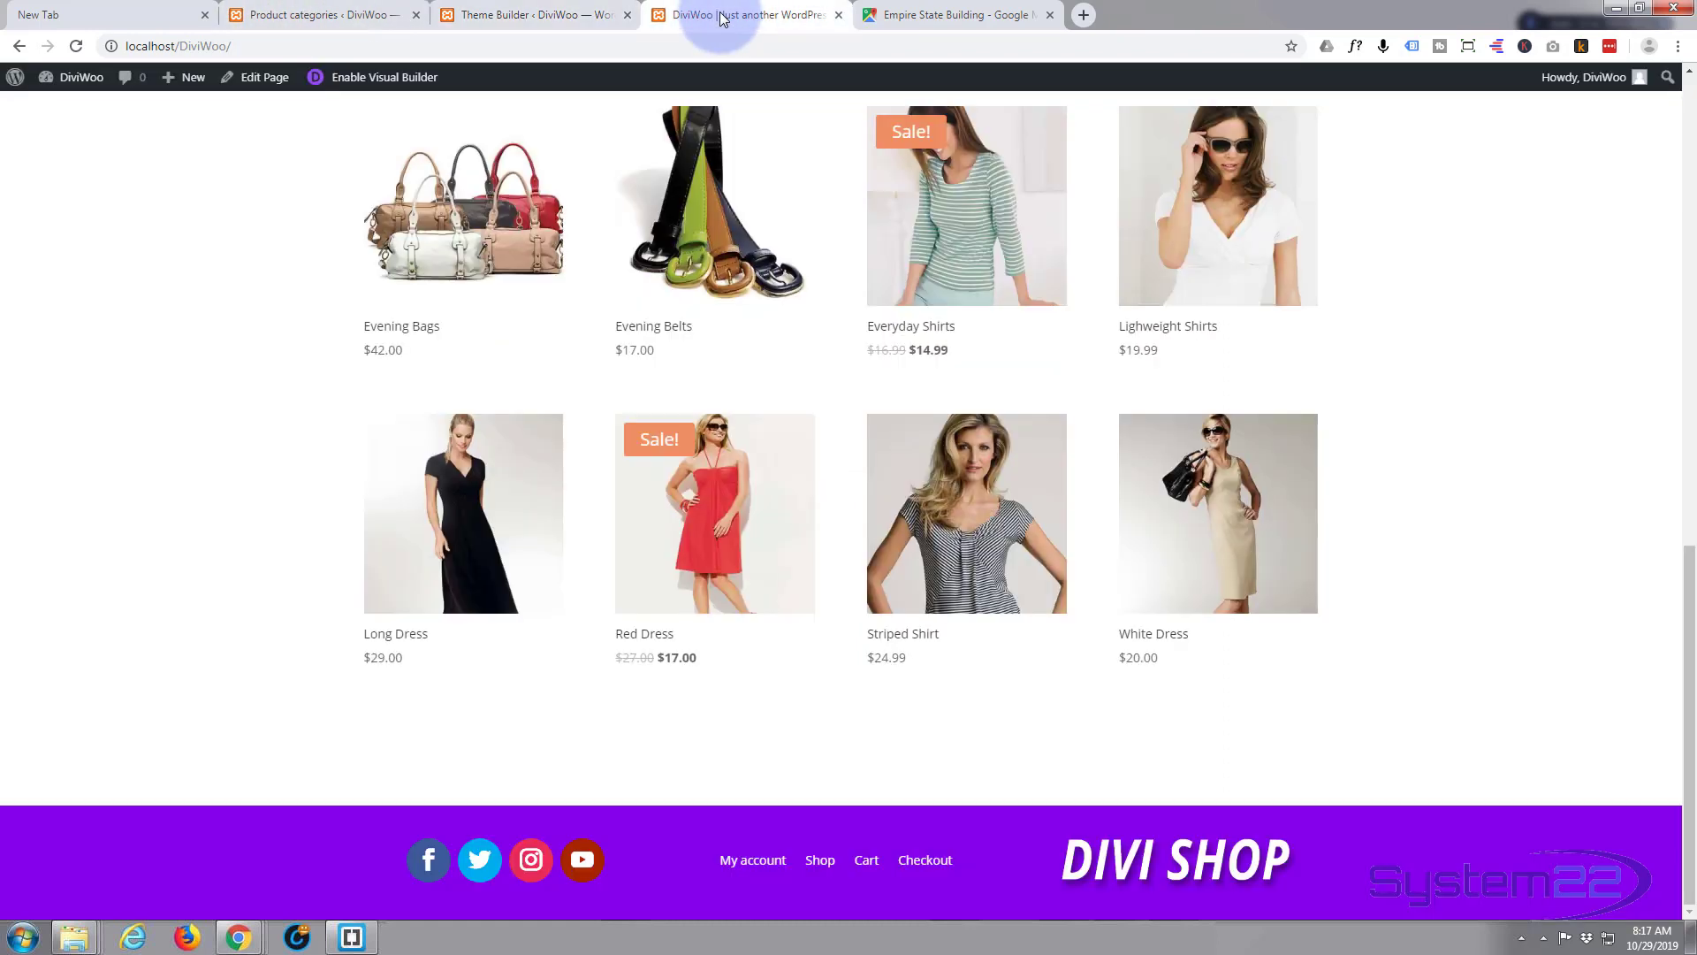
left_click(190, 46)
key("ctrl+c")
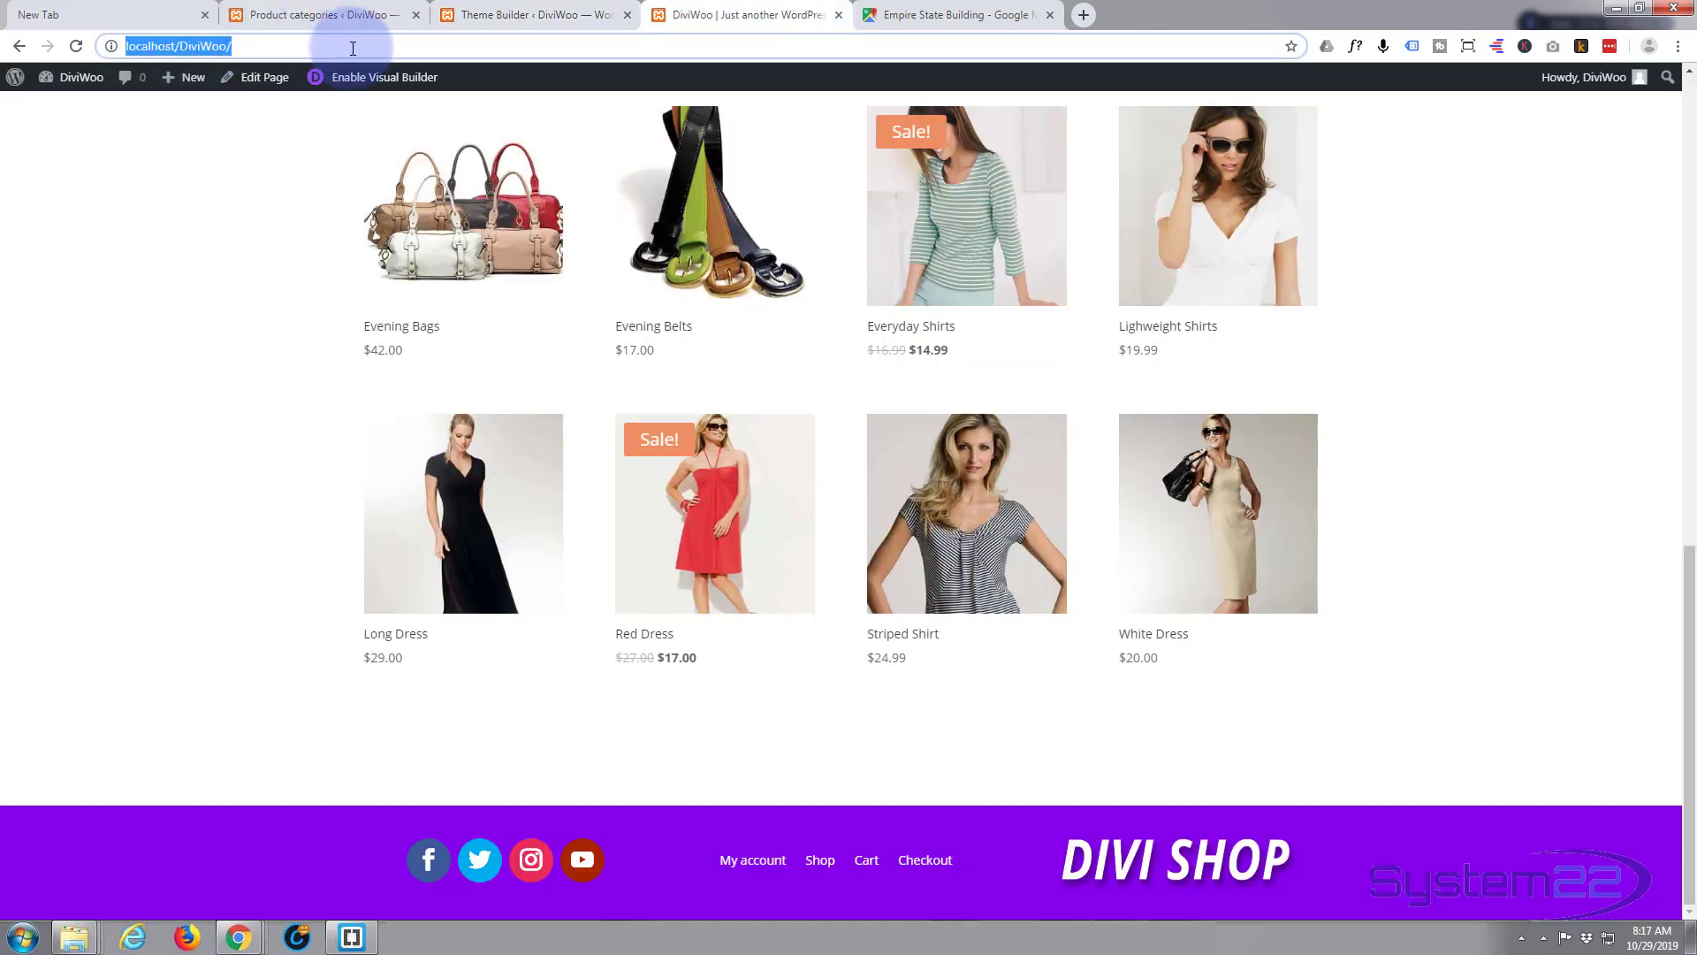
left_click(539, 18)
left_click(772, 432)
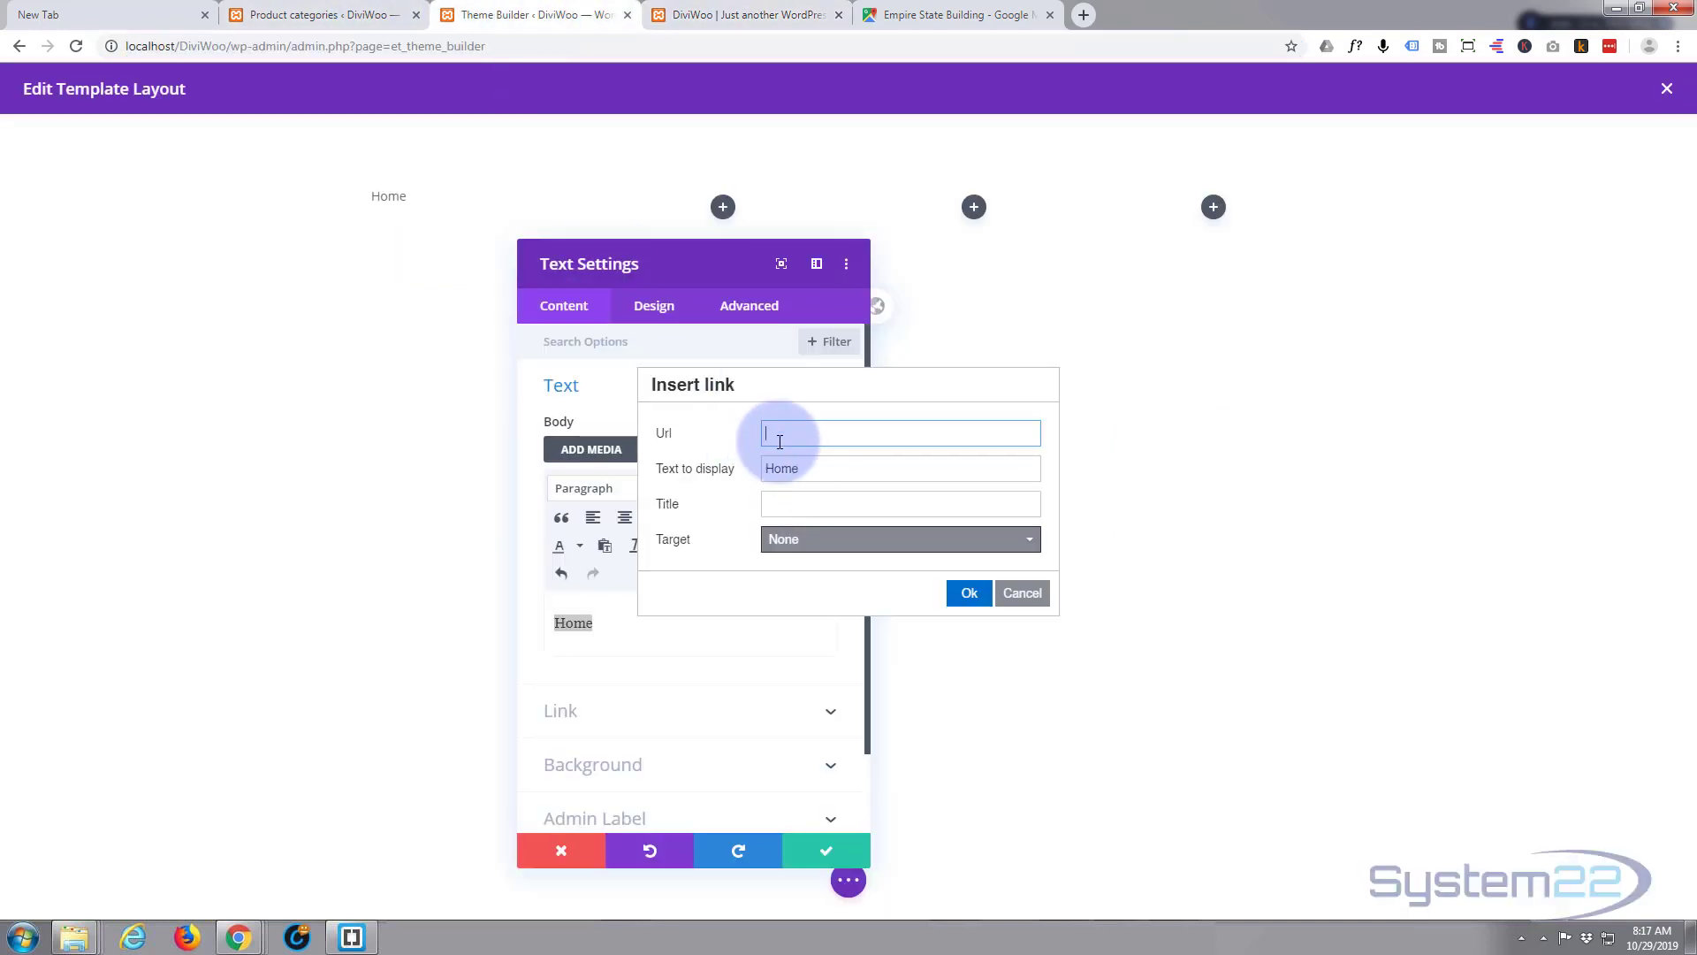
key("ctrl+v")
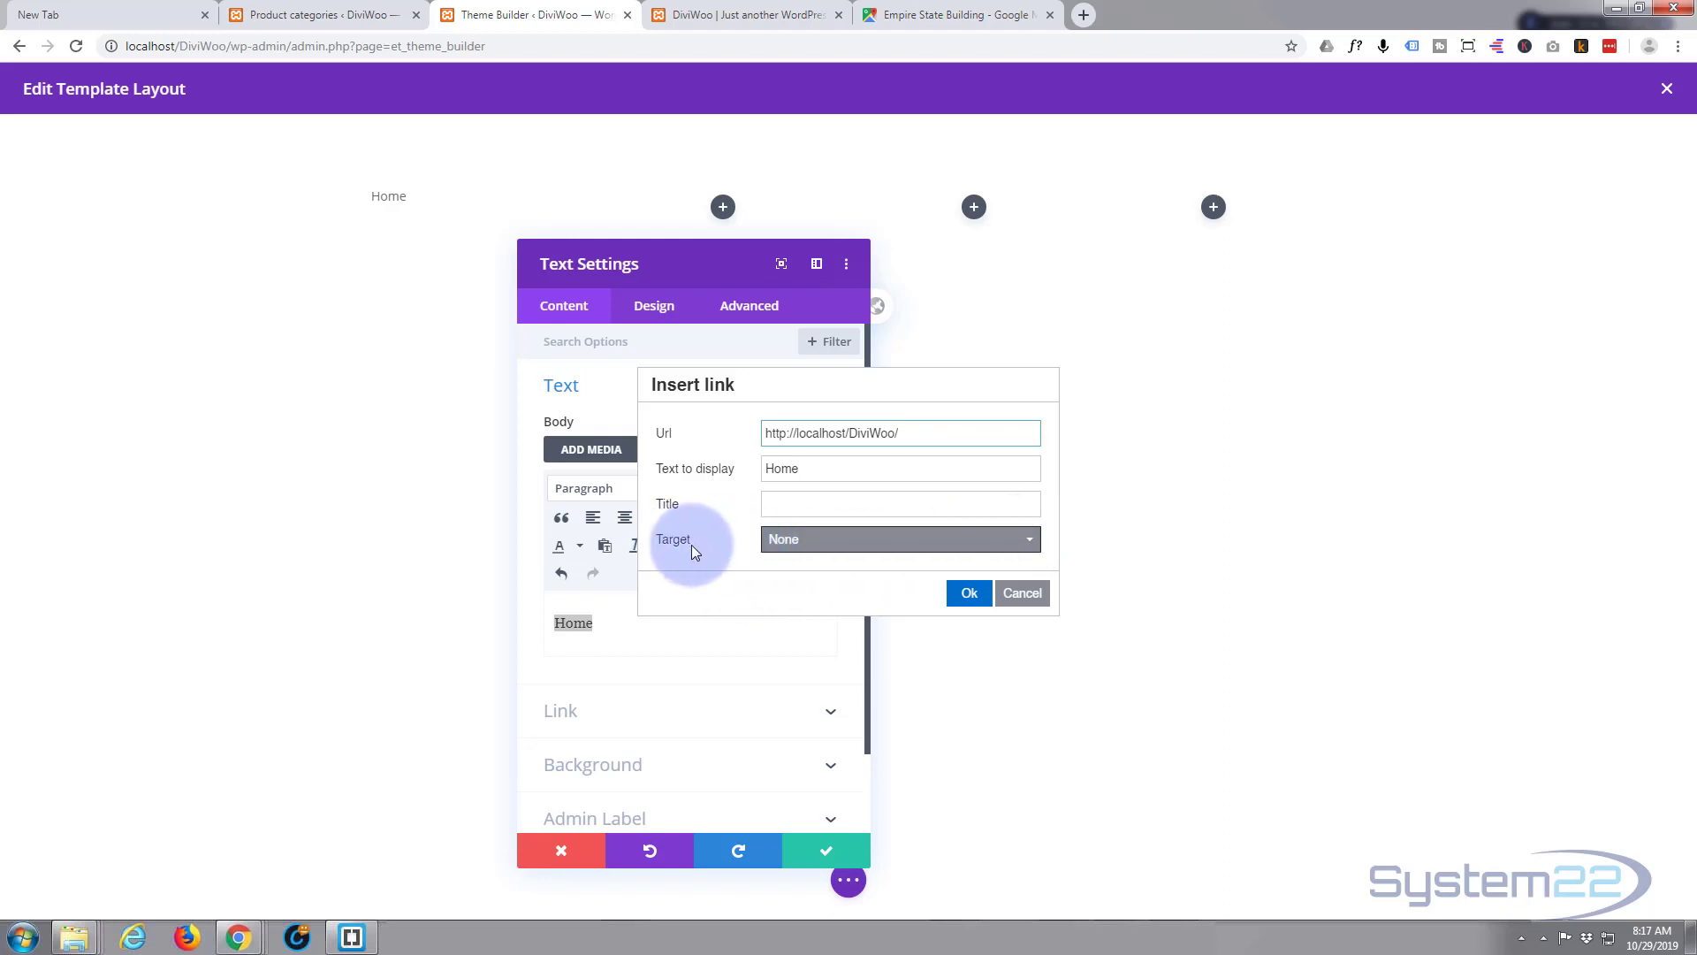
left_click(1034, 548)
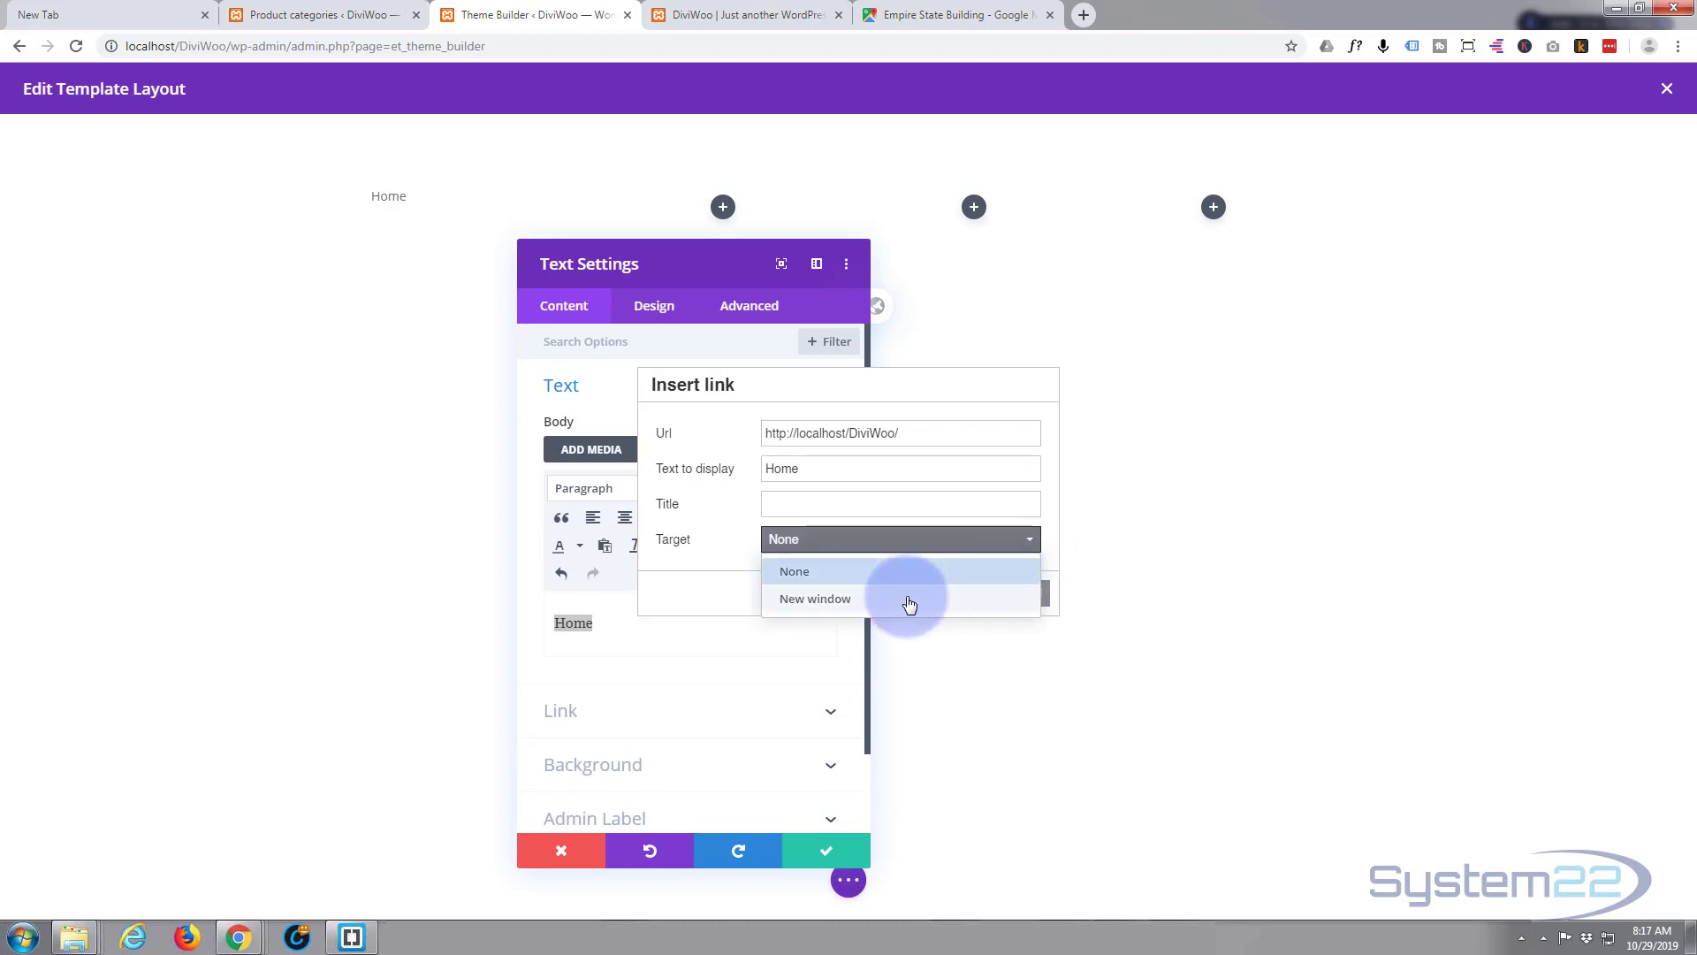
left_click(733, 550)
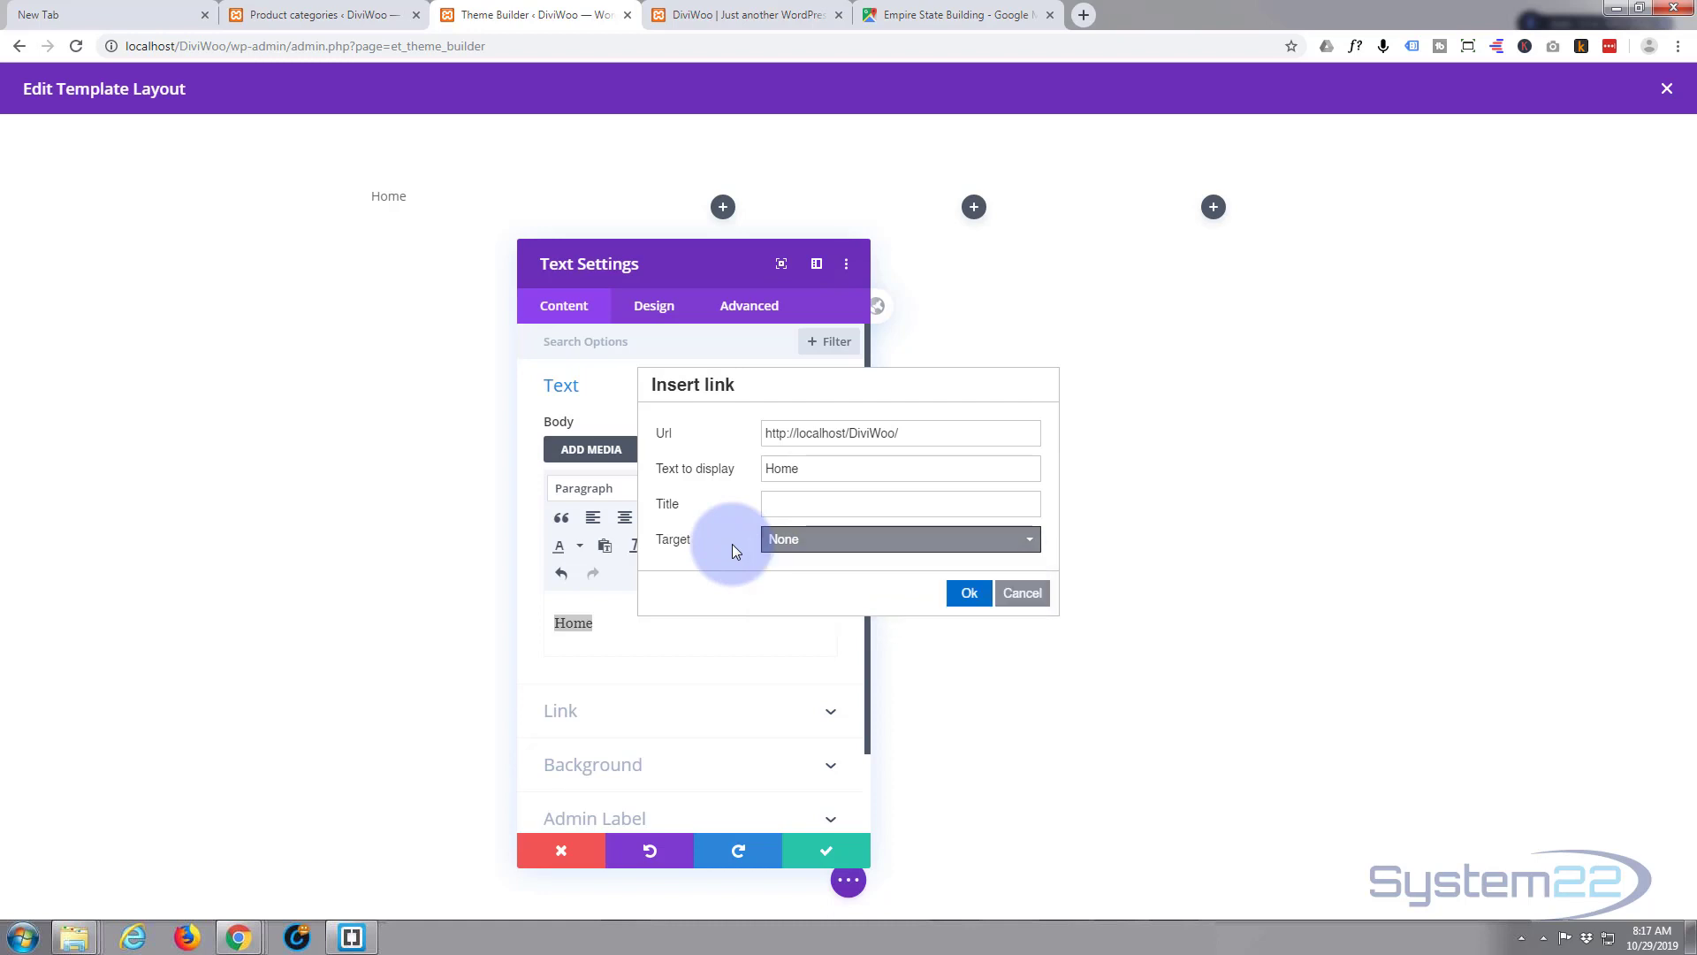
left_click(969, 594)
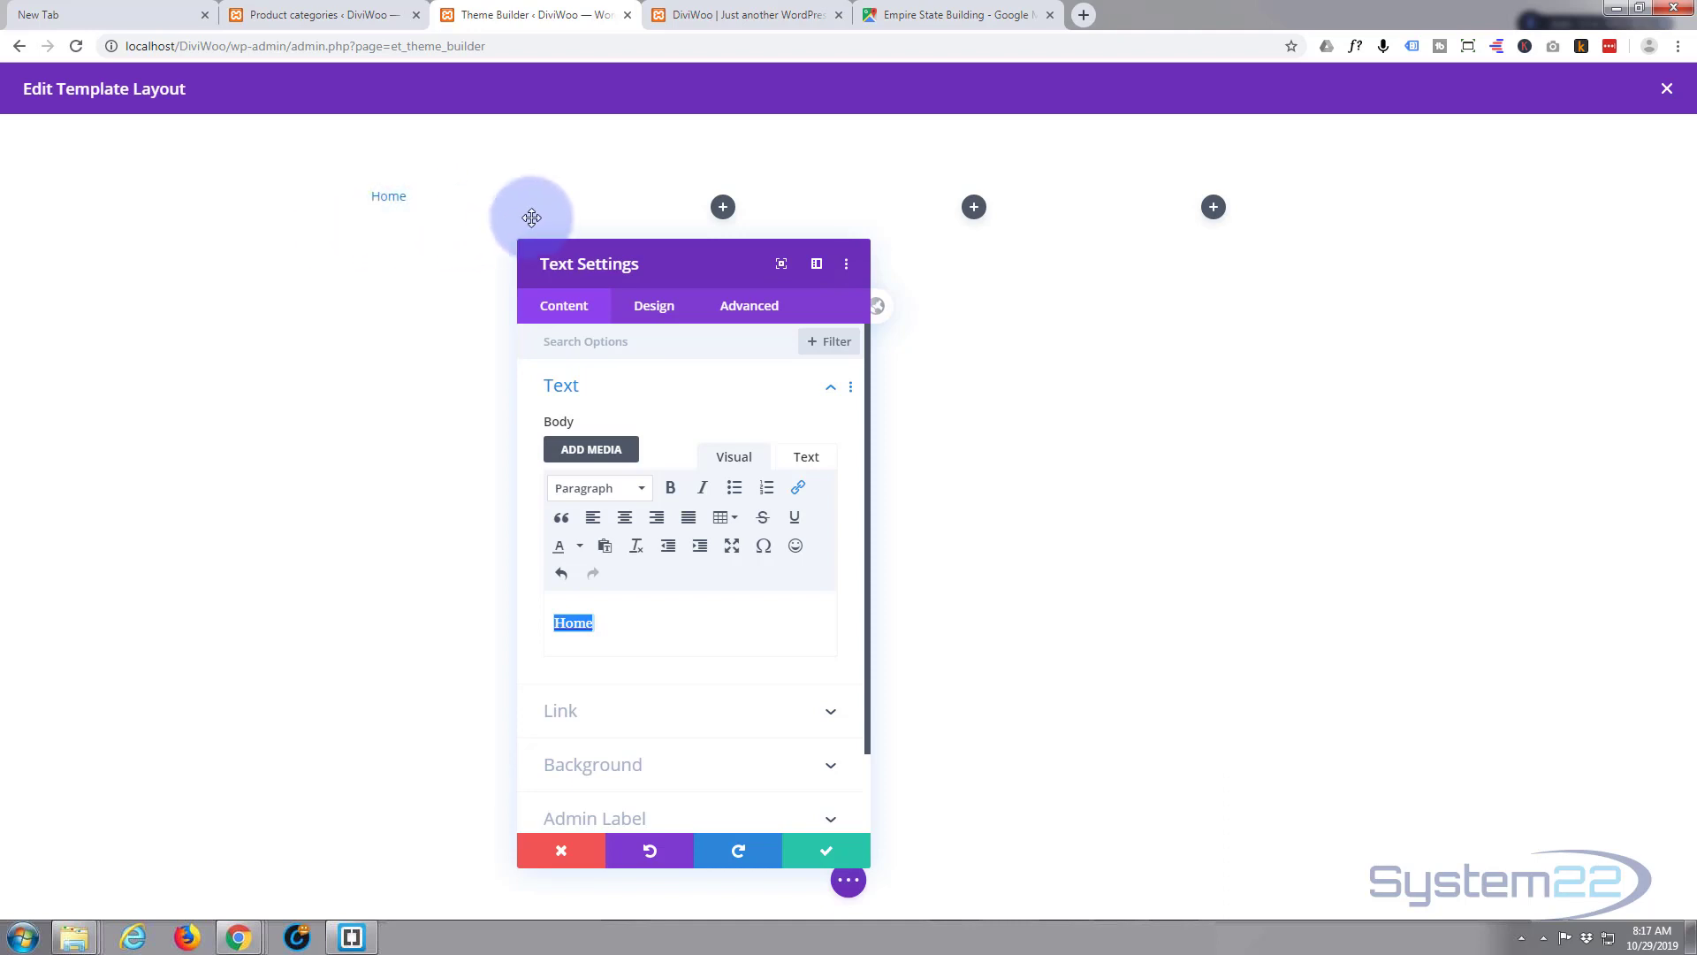
- Save the Home text module and give the footer section a gradient background
left_click(829, 853)
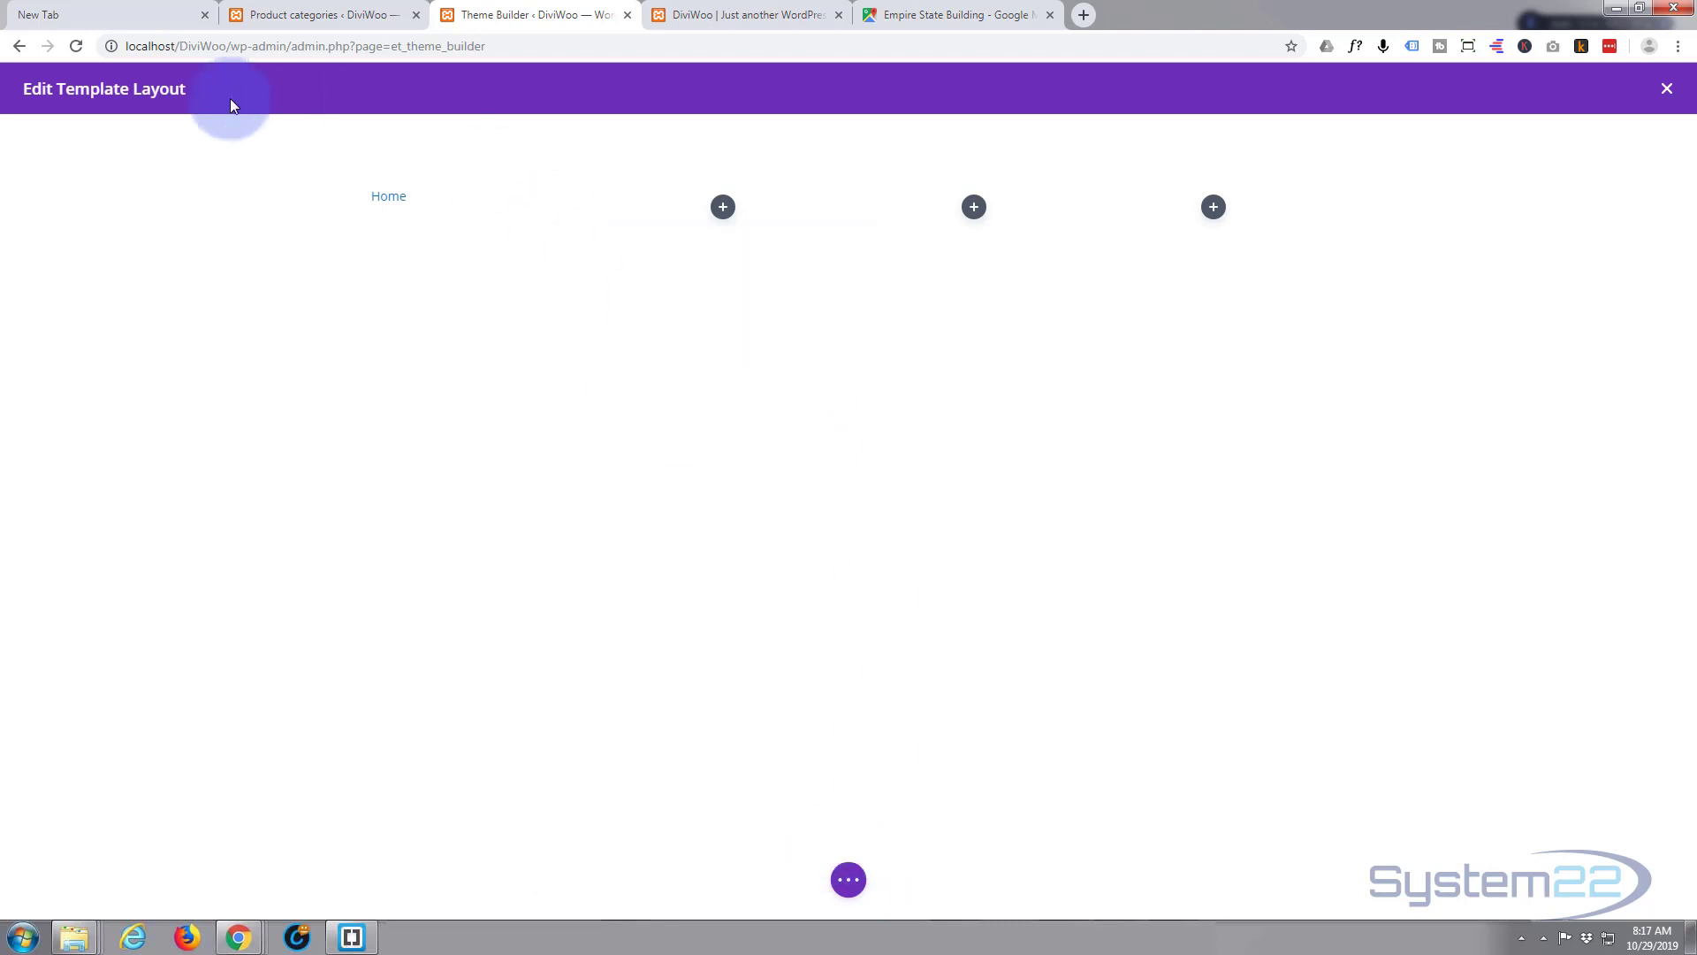
left_click_drag(137, 174, 409, 189)
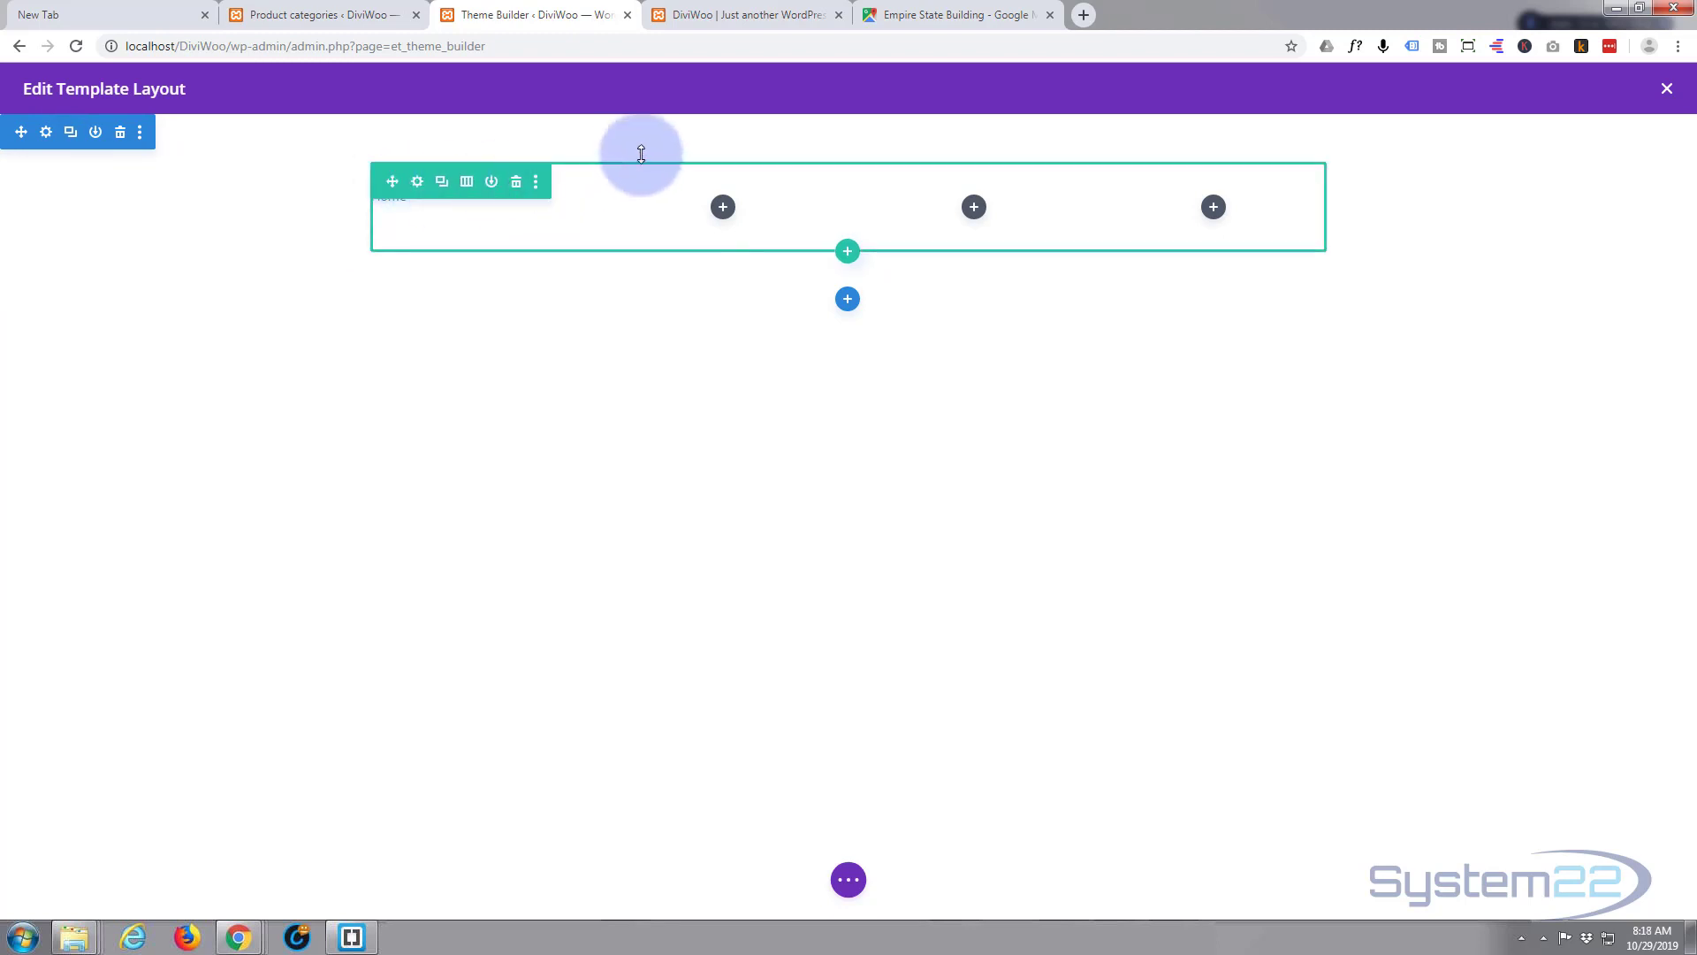
left_click_drag(545, 216, 619, 219)
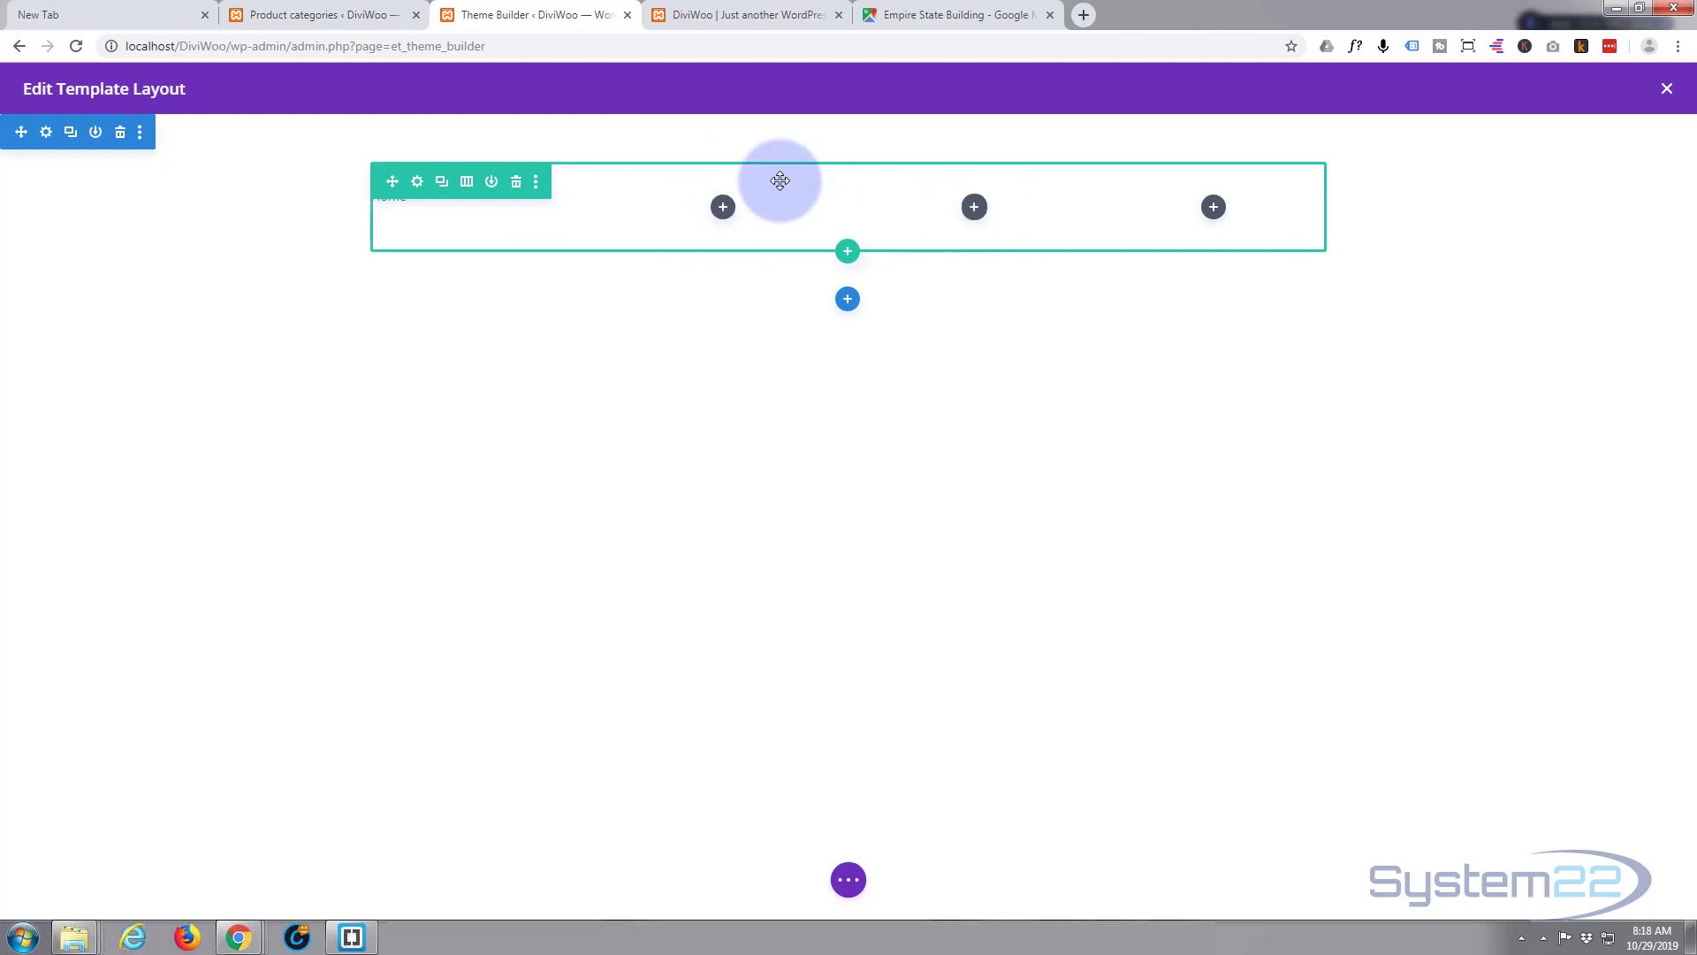
left_click(47, 133)
left_click(704, 442)
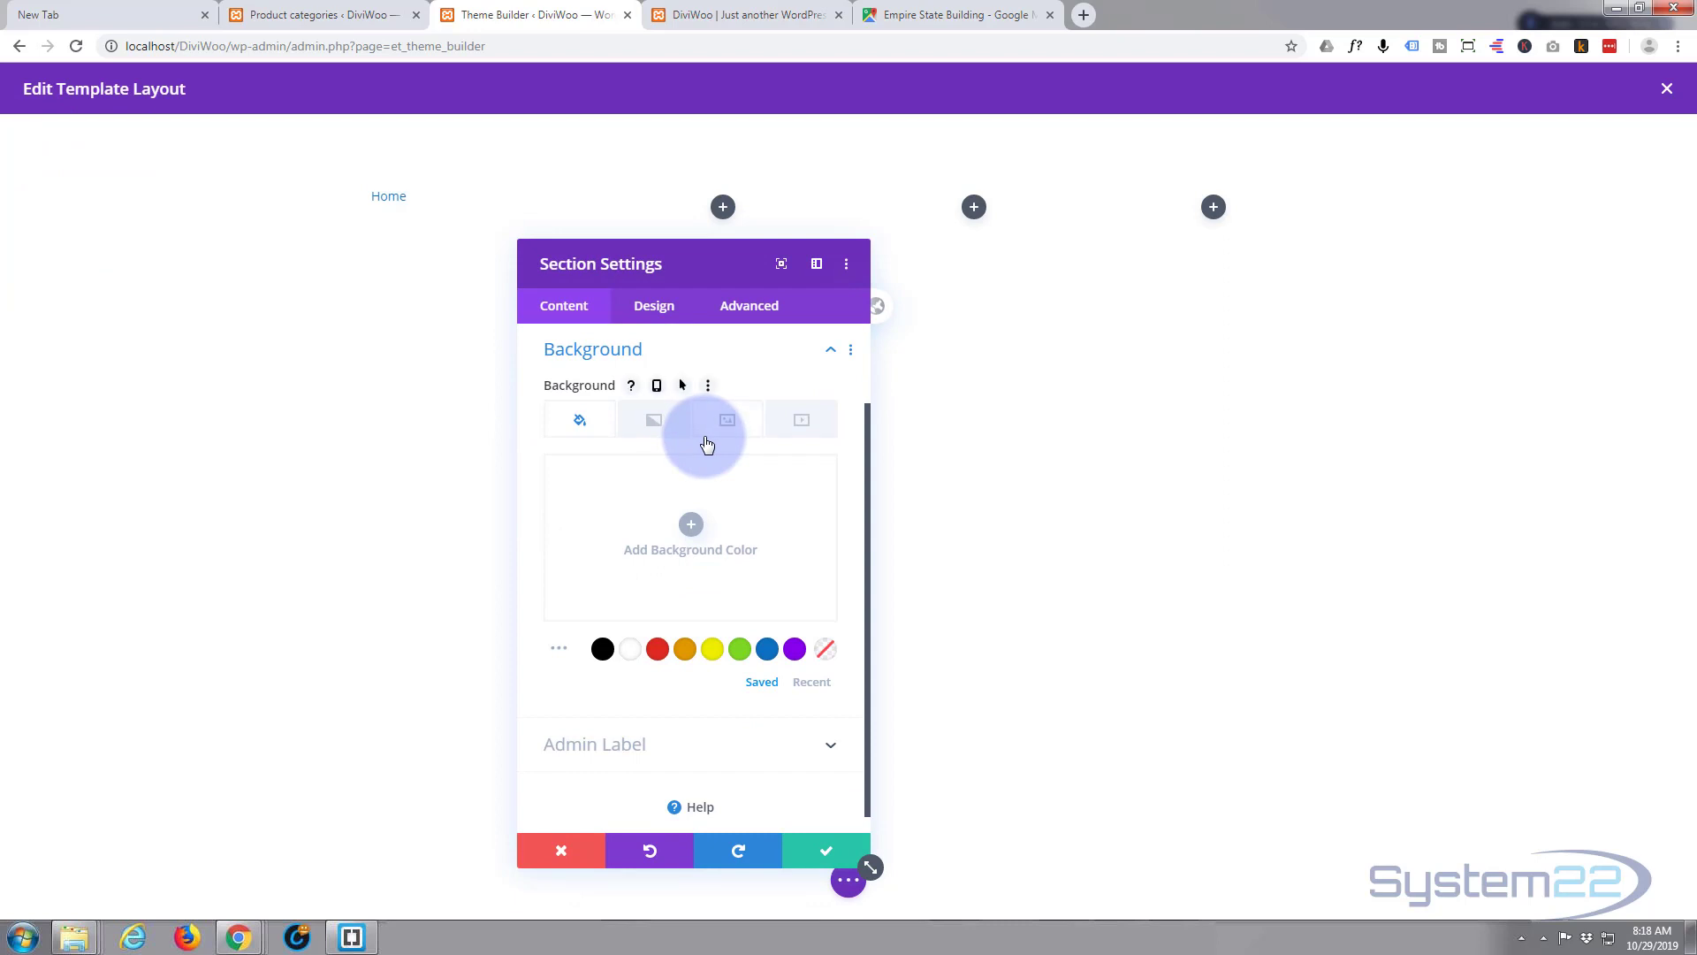
left_click(655, 422)
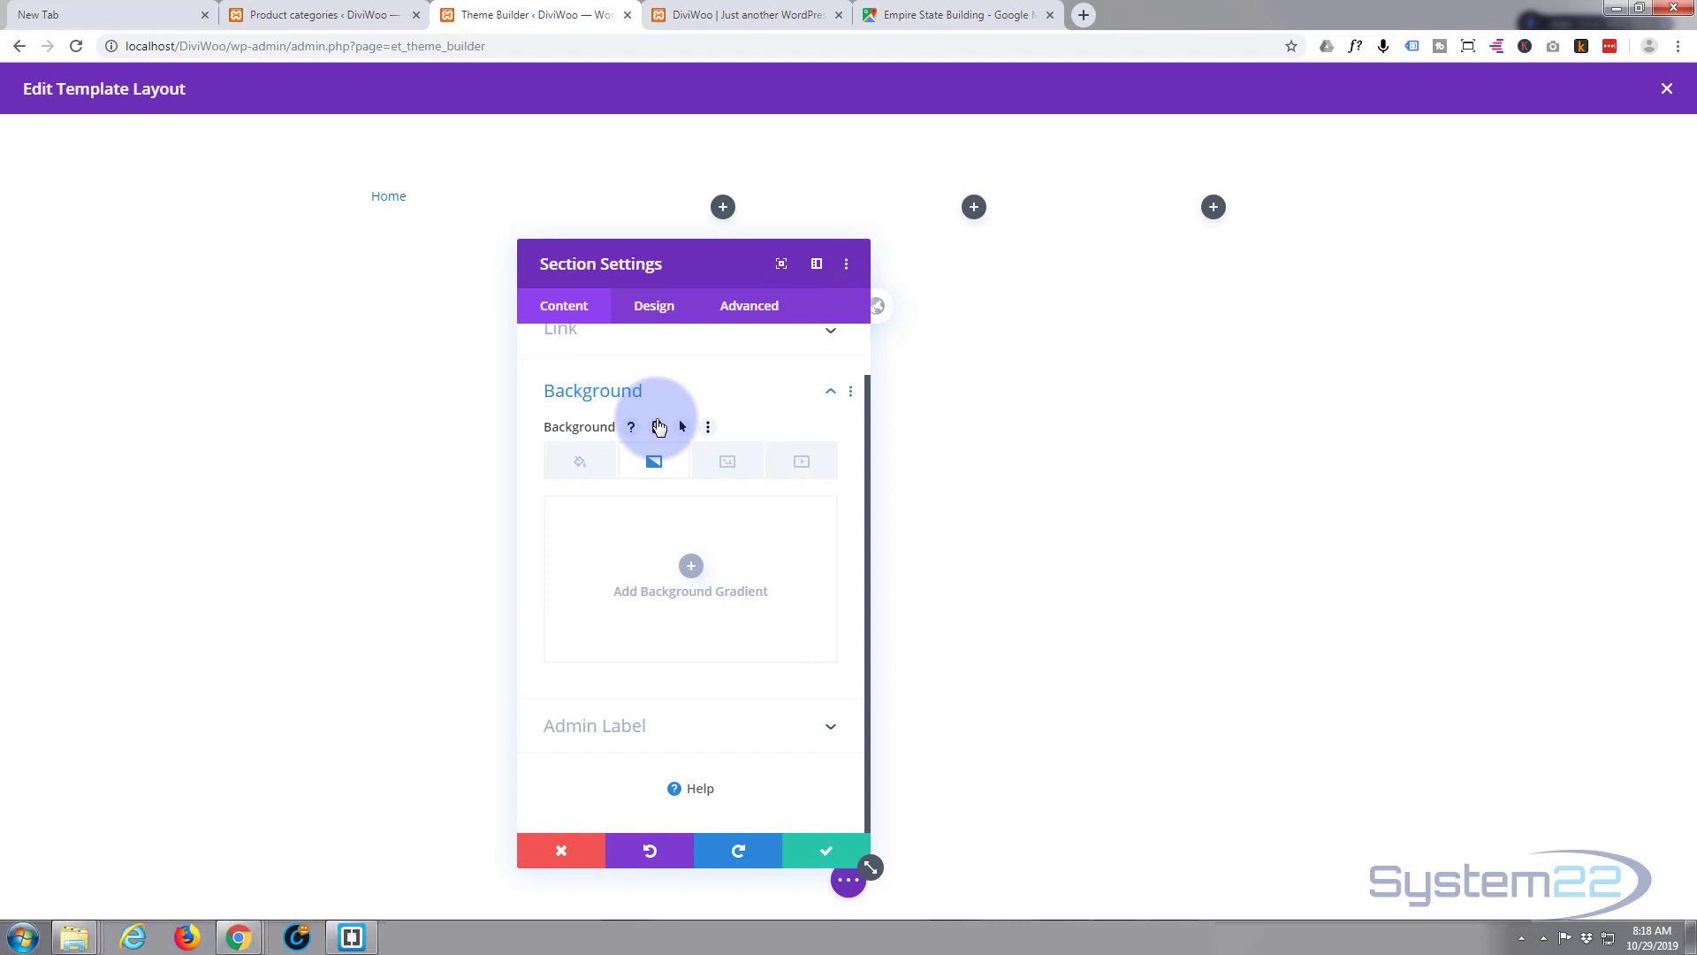
left_click(691, 566)
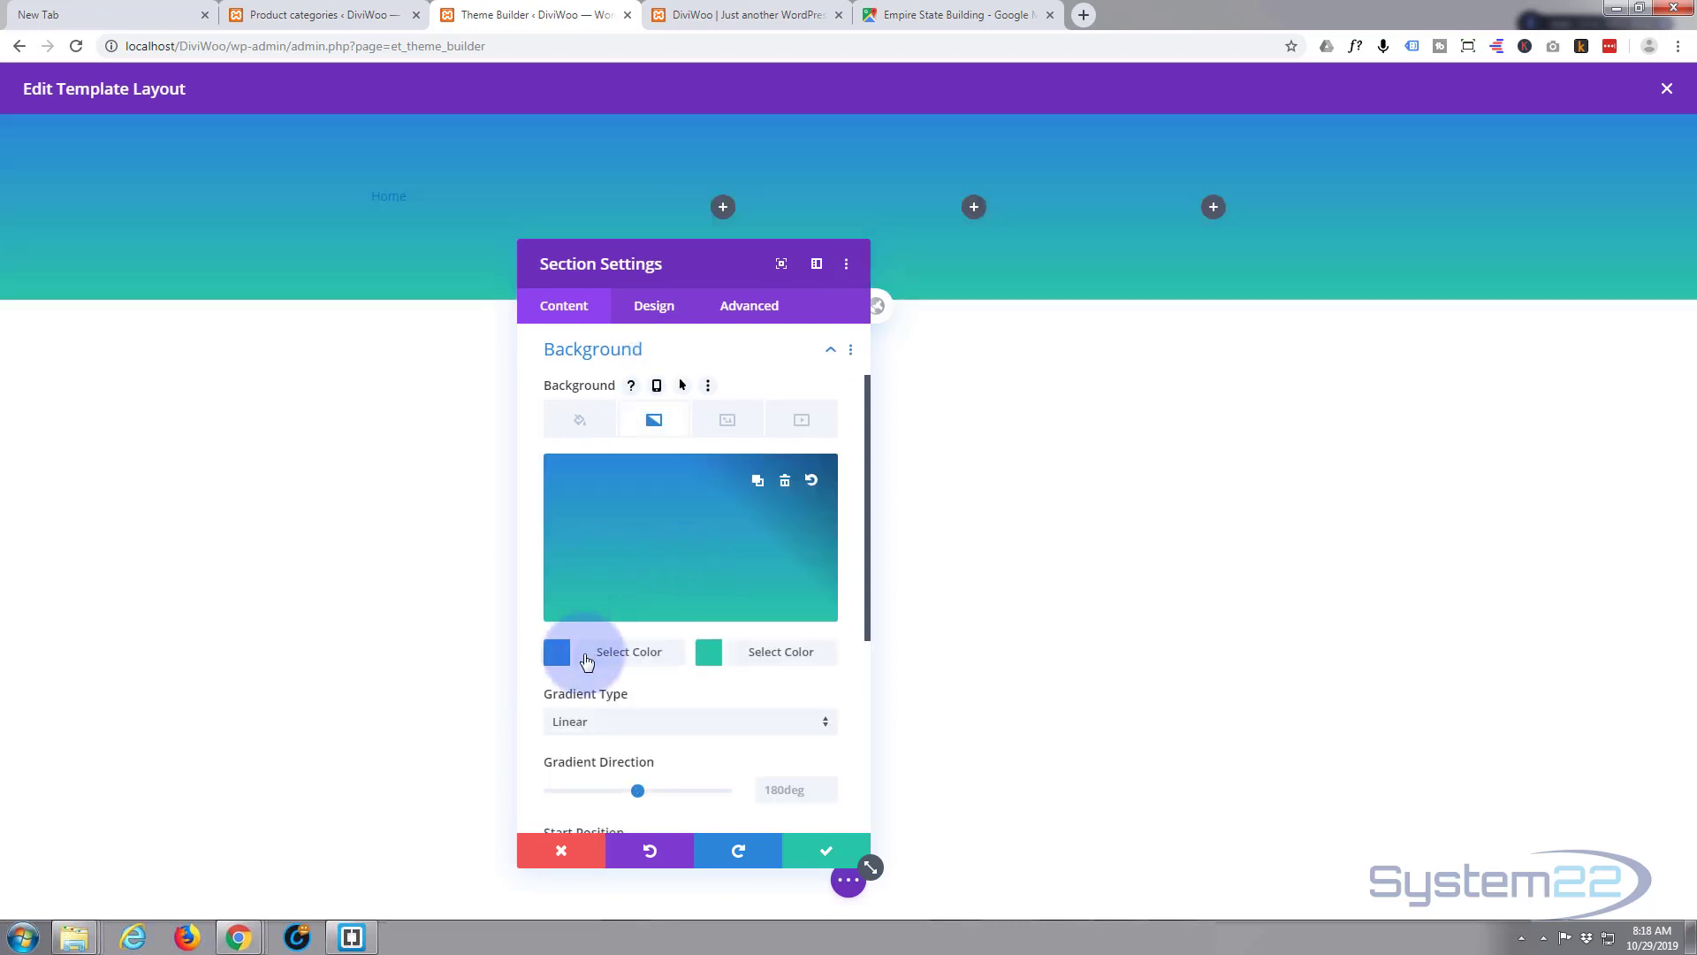
- Set the gradient colours to dark greys #666666 and #565656 and save the section
left_click(586, 661)
left_click(604, 658)
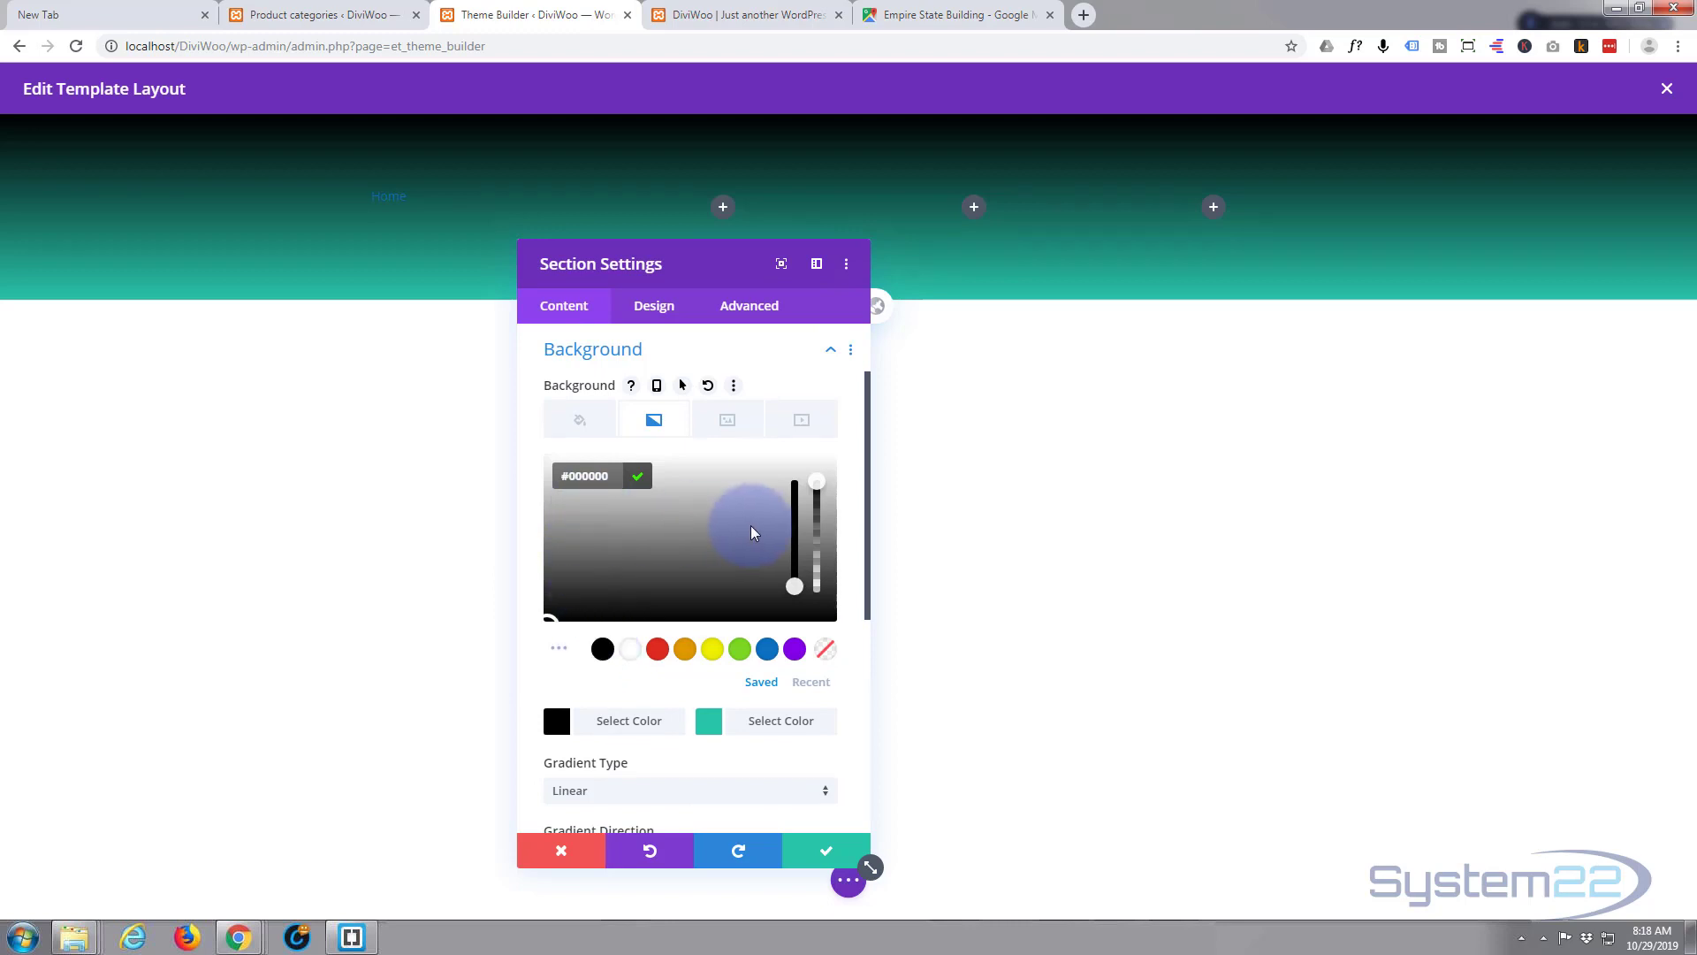
left_click_drag(547, 616, 546, 567)
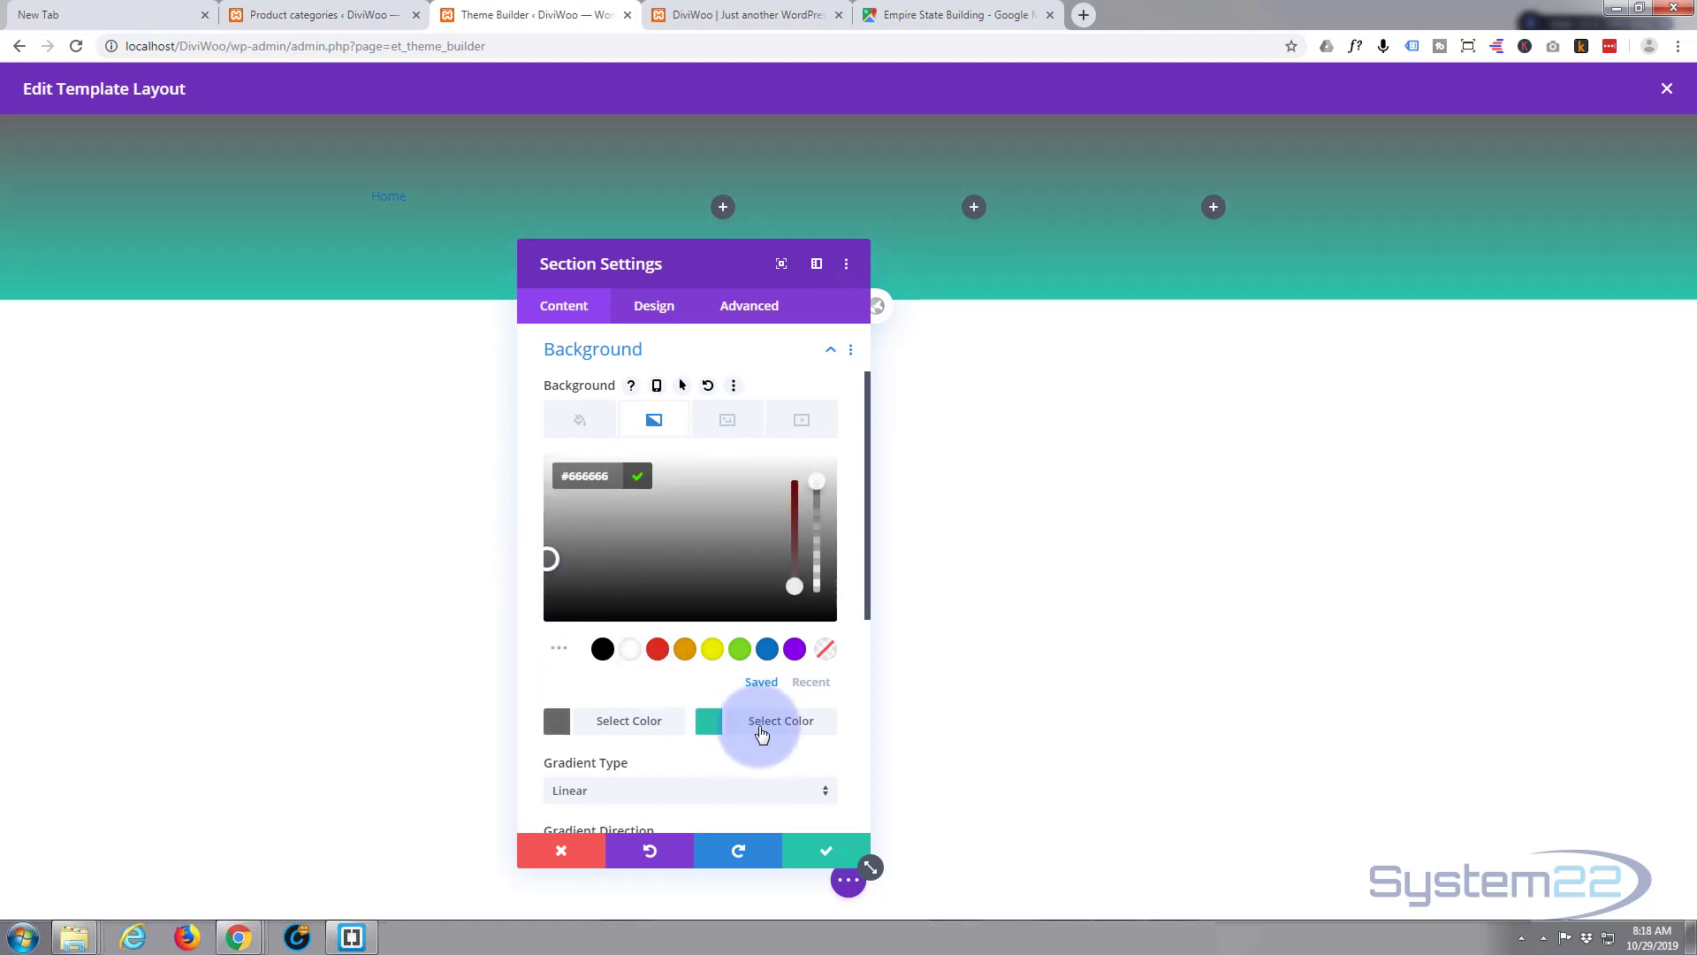
left_click(754, 726)
left_click(754, 727)
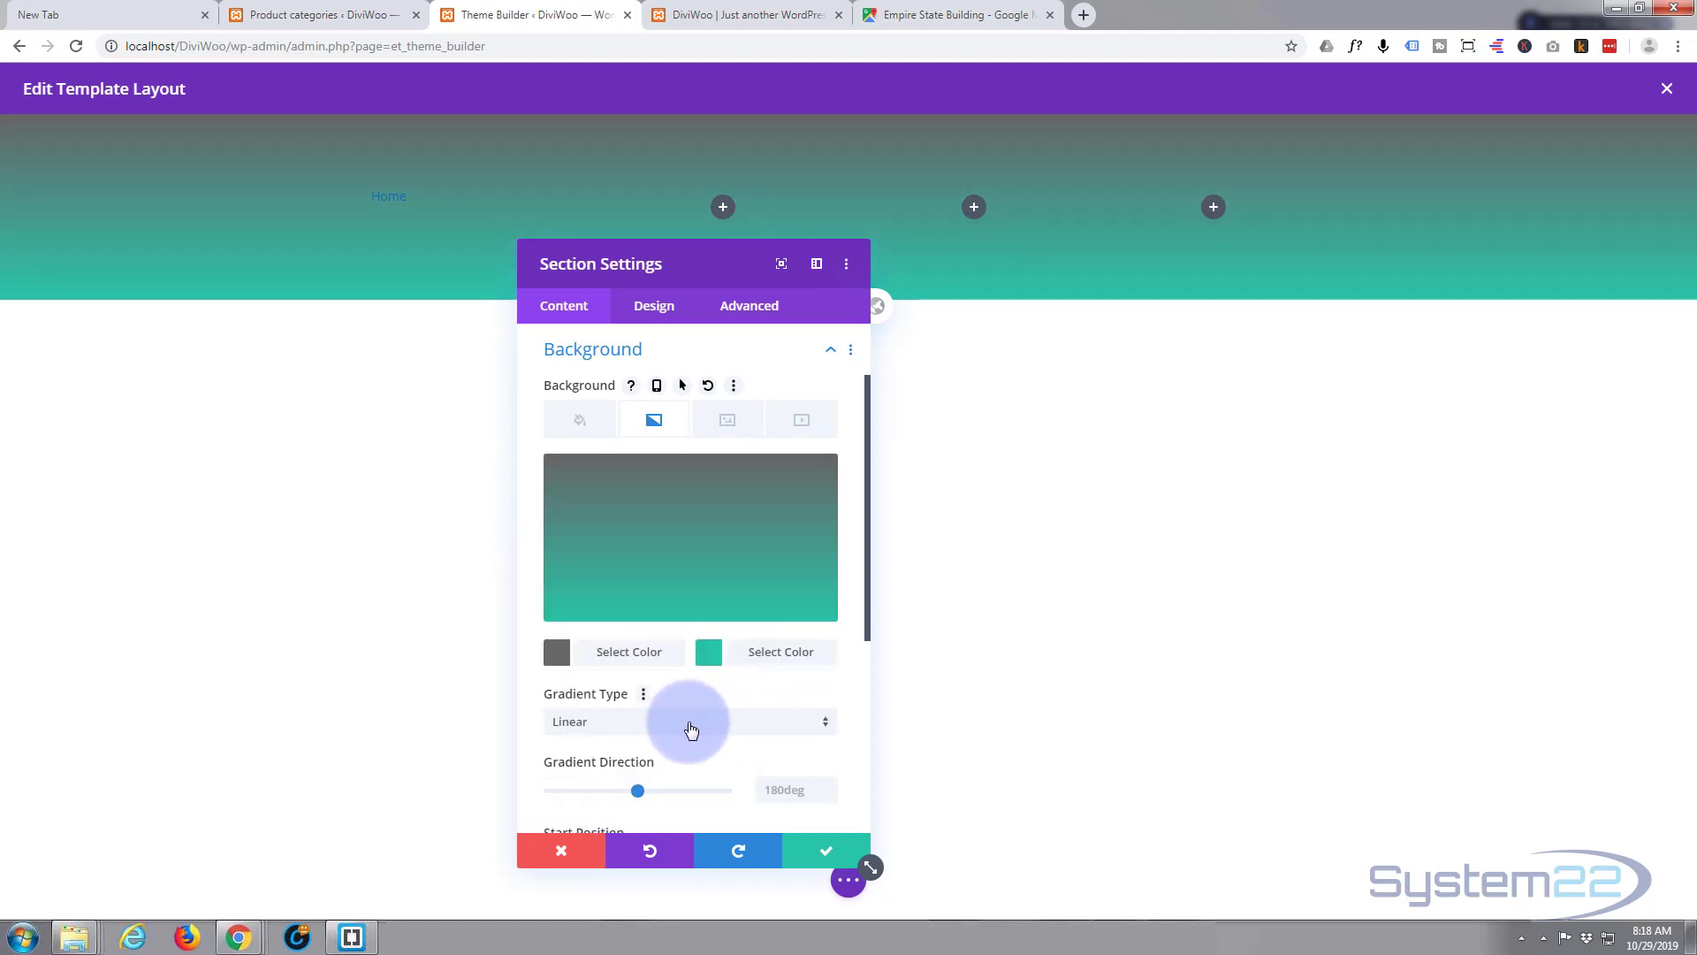
left_click(759, 668)
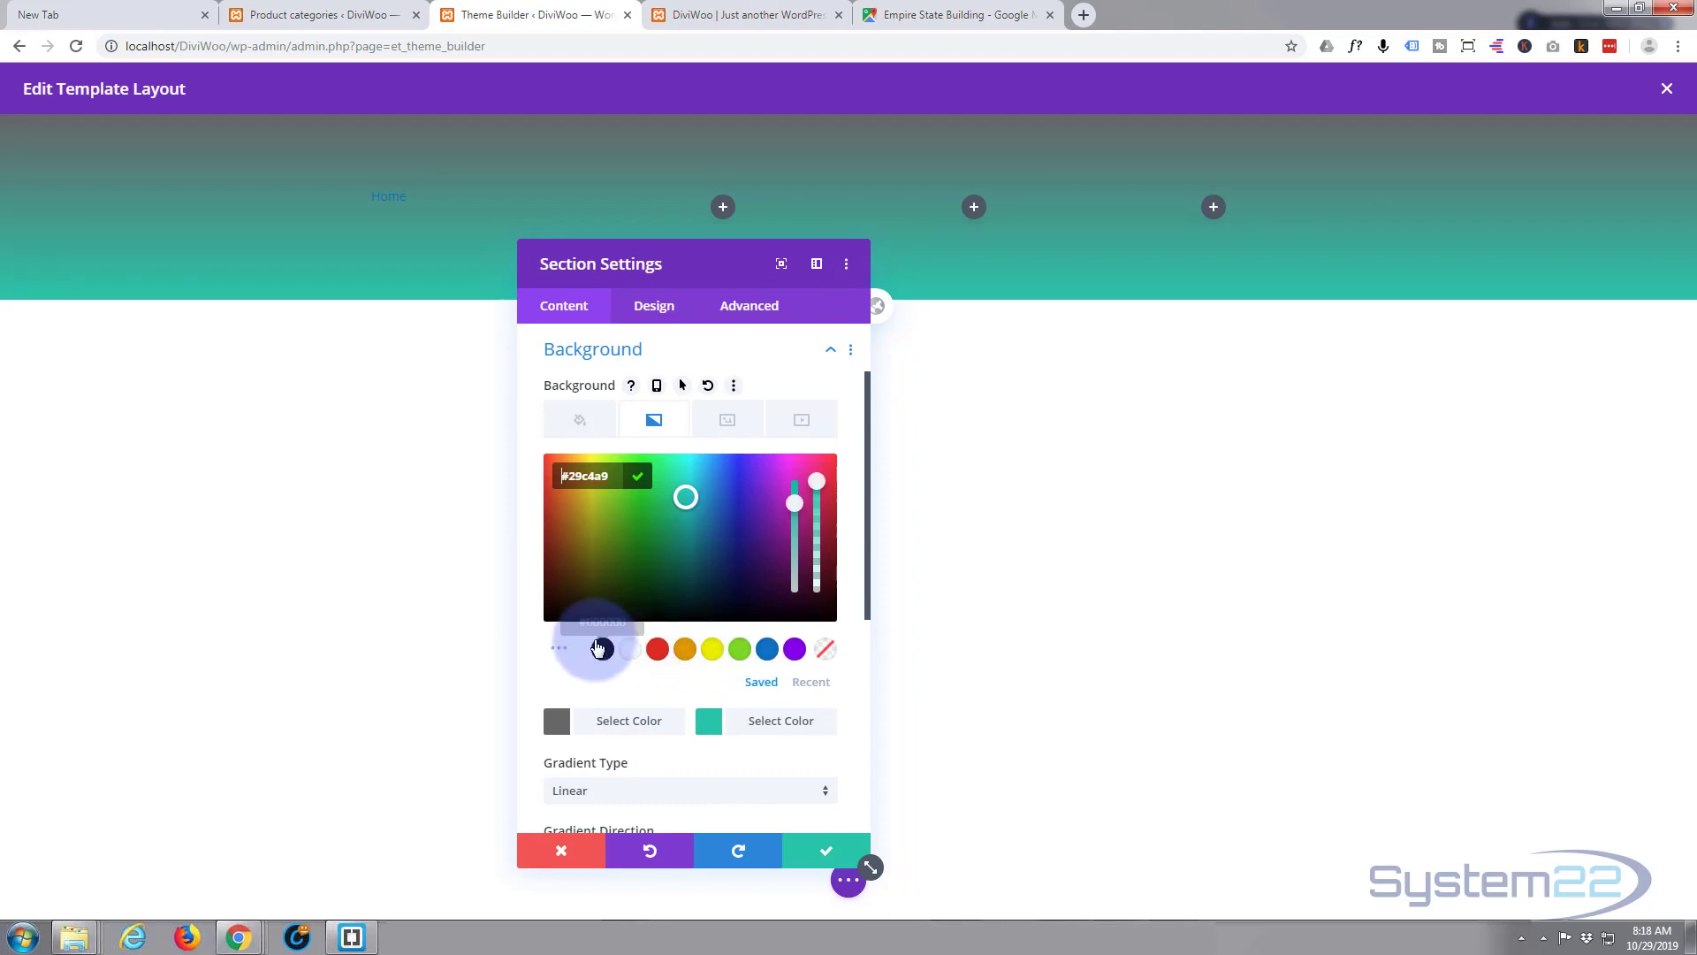
left_click(603, 650)
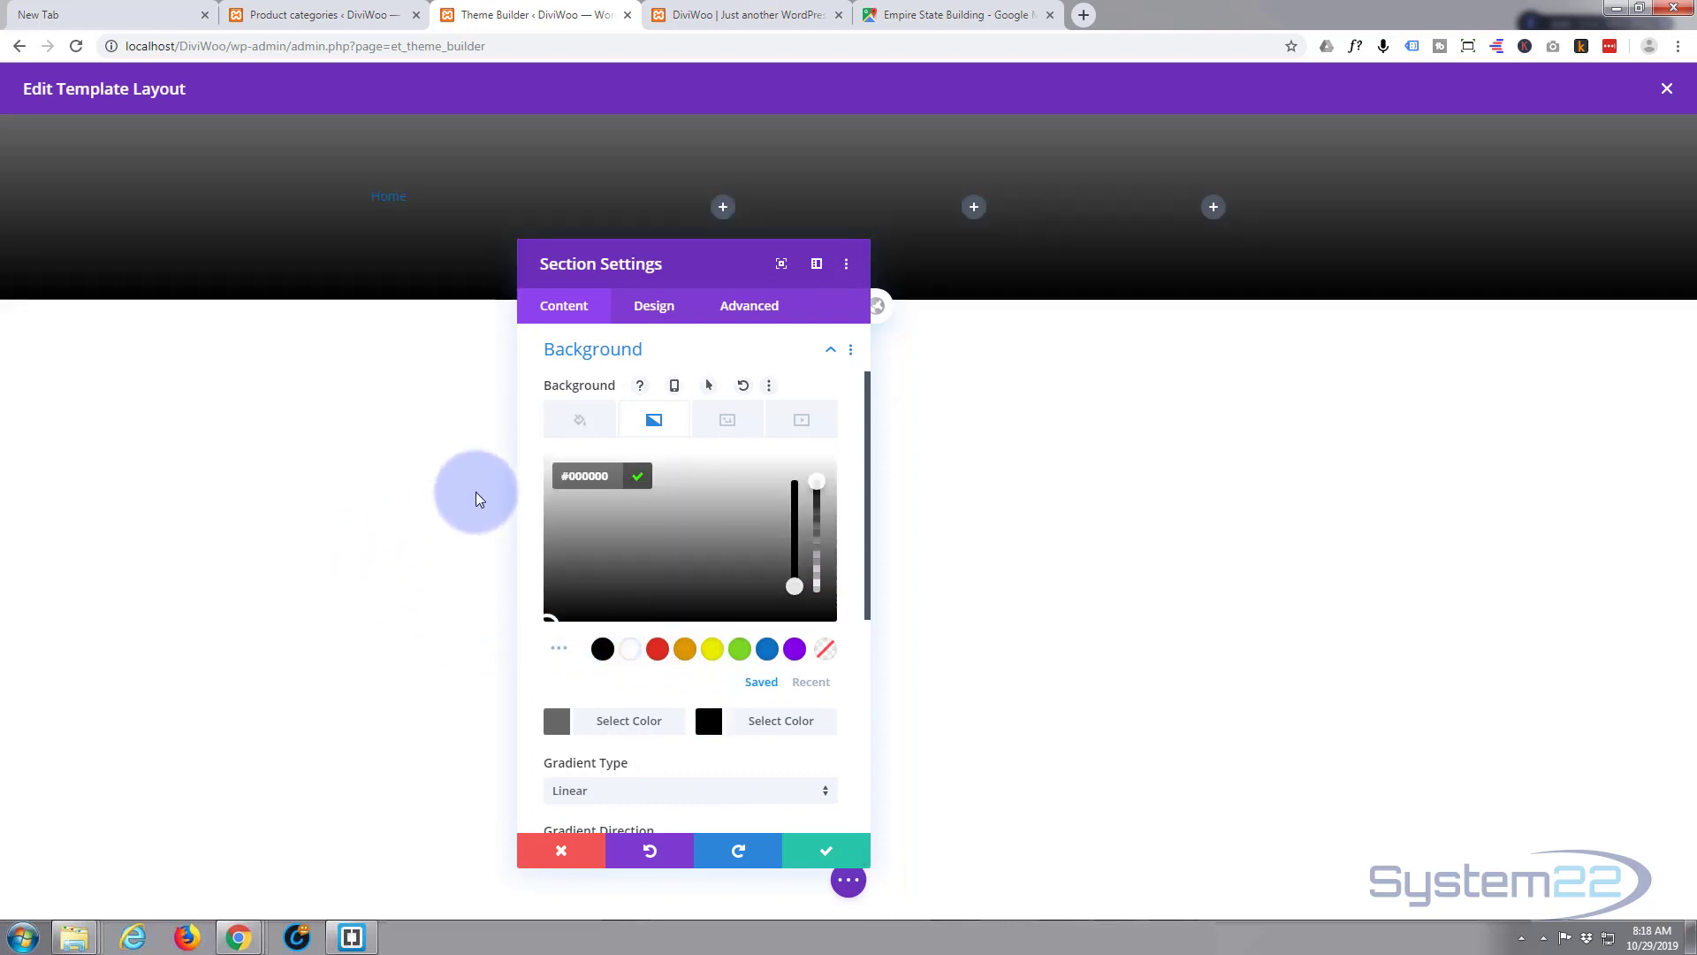
left_click_drag(552, 615, 549, 569)
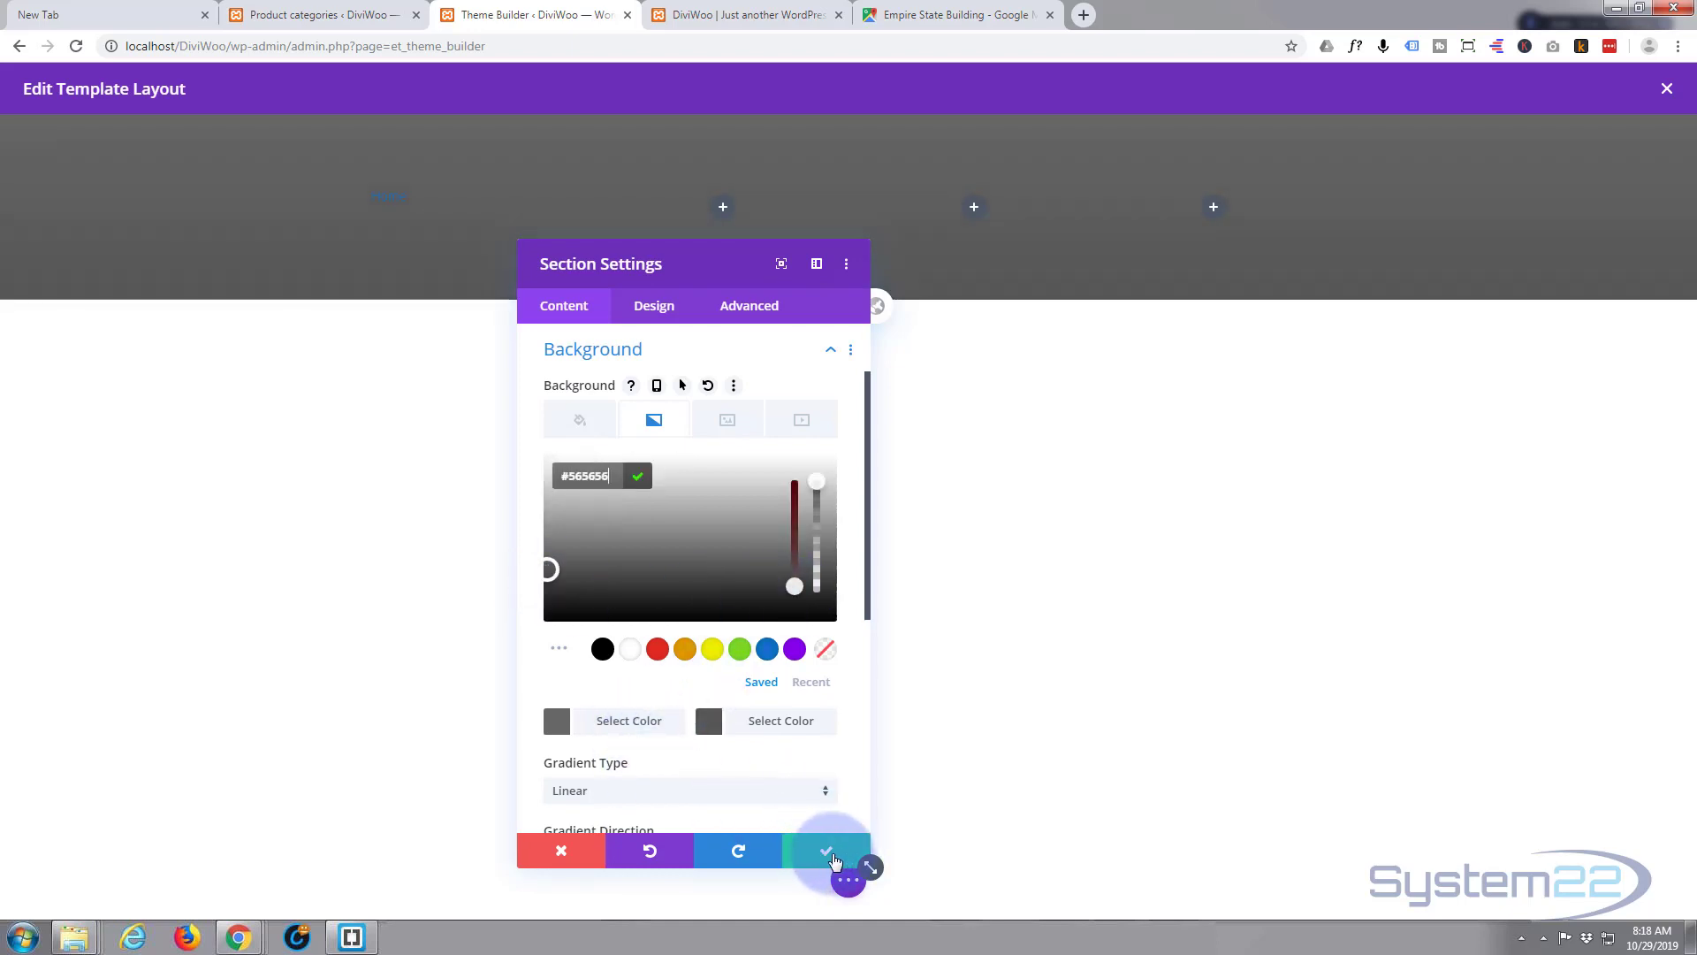
left_click(833, 859)
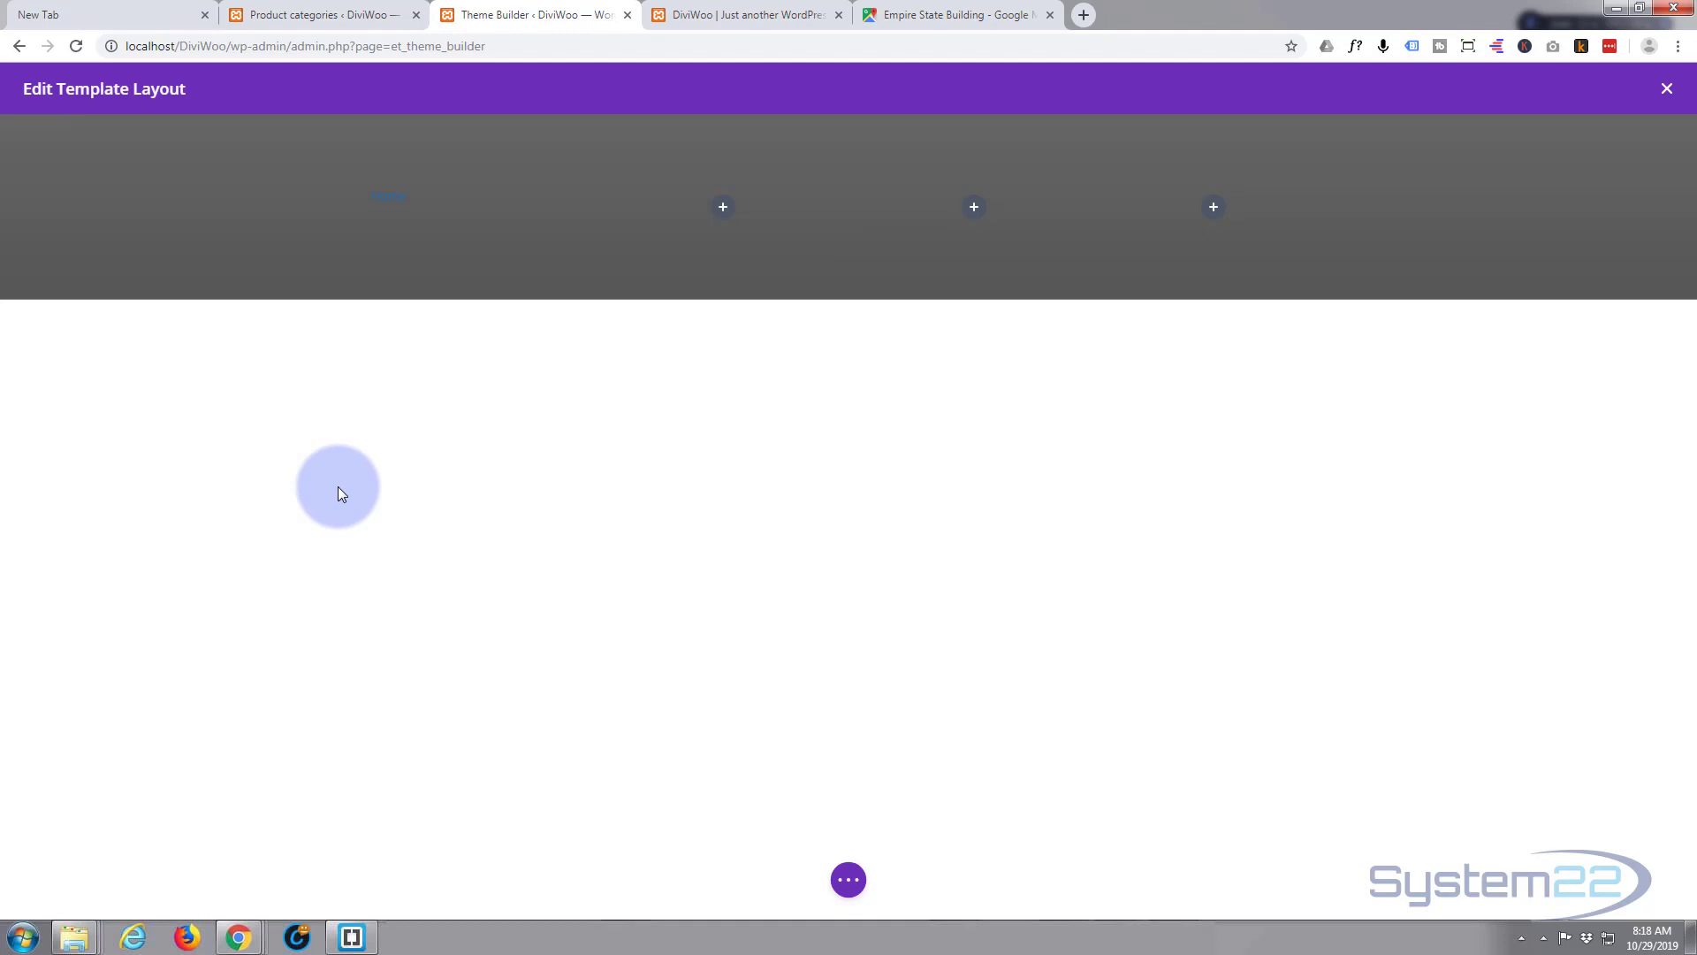
- Drag the four-column footer row to reposition it within the section
mouse_move(397, 224)
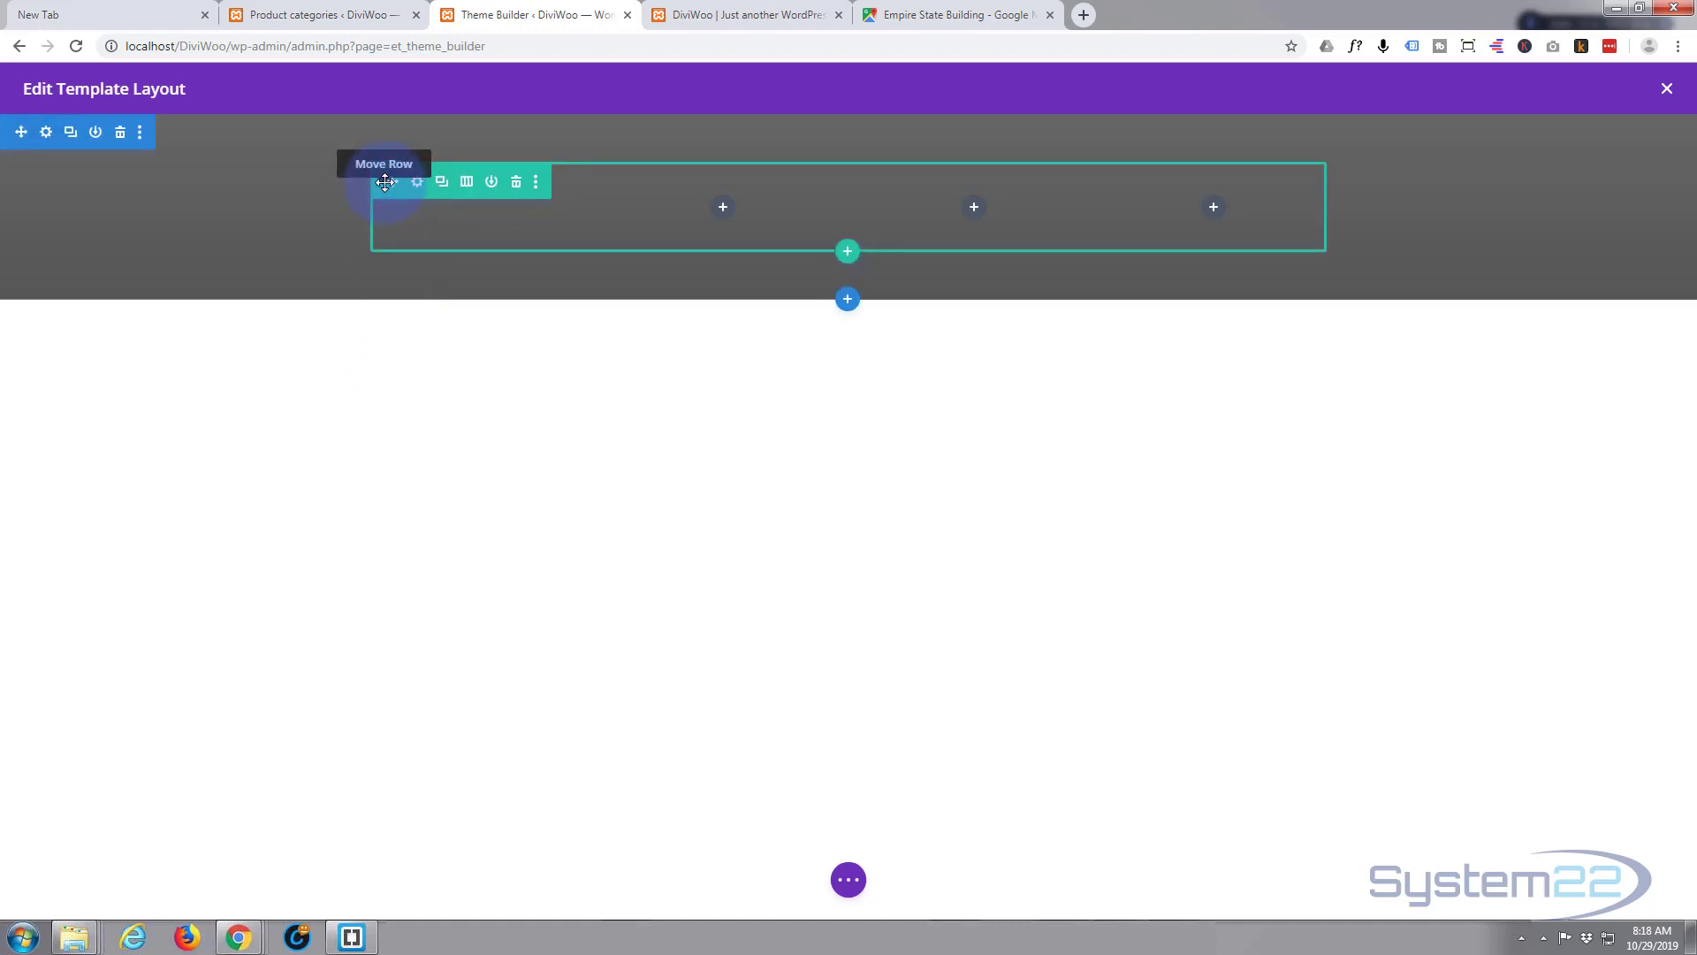
left_click_drag(385, 182, 421, 204)
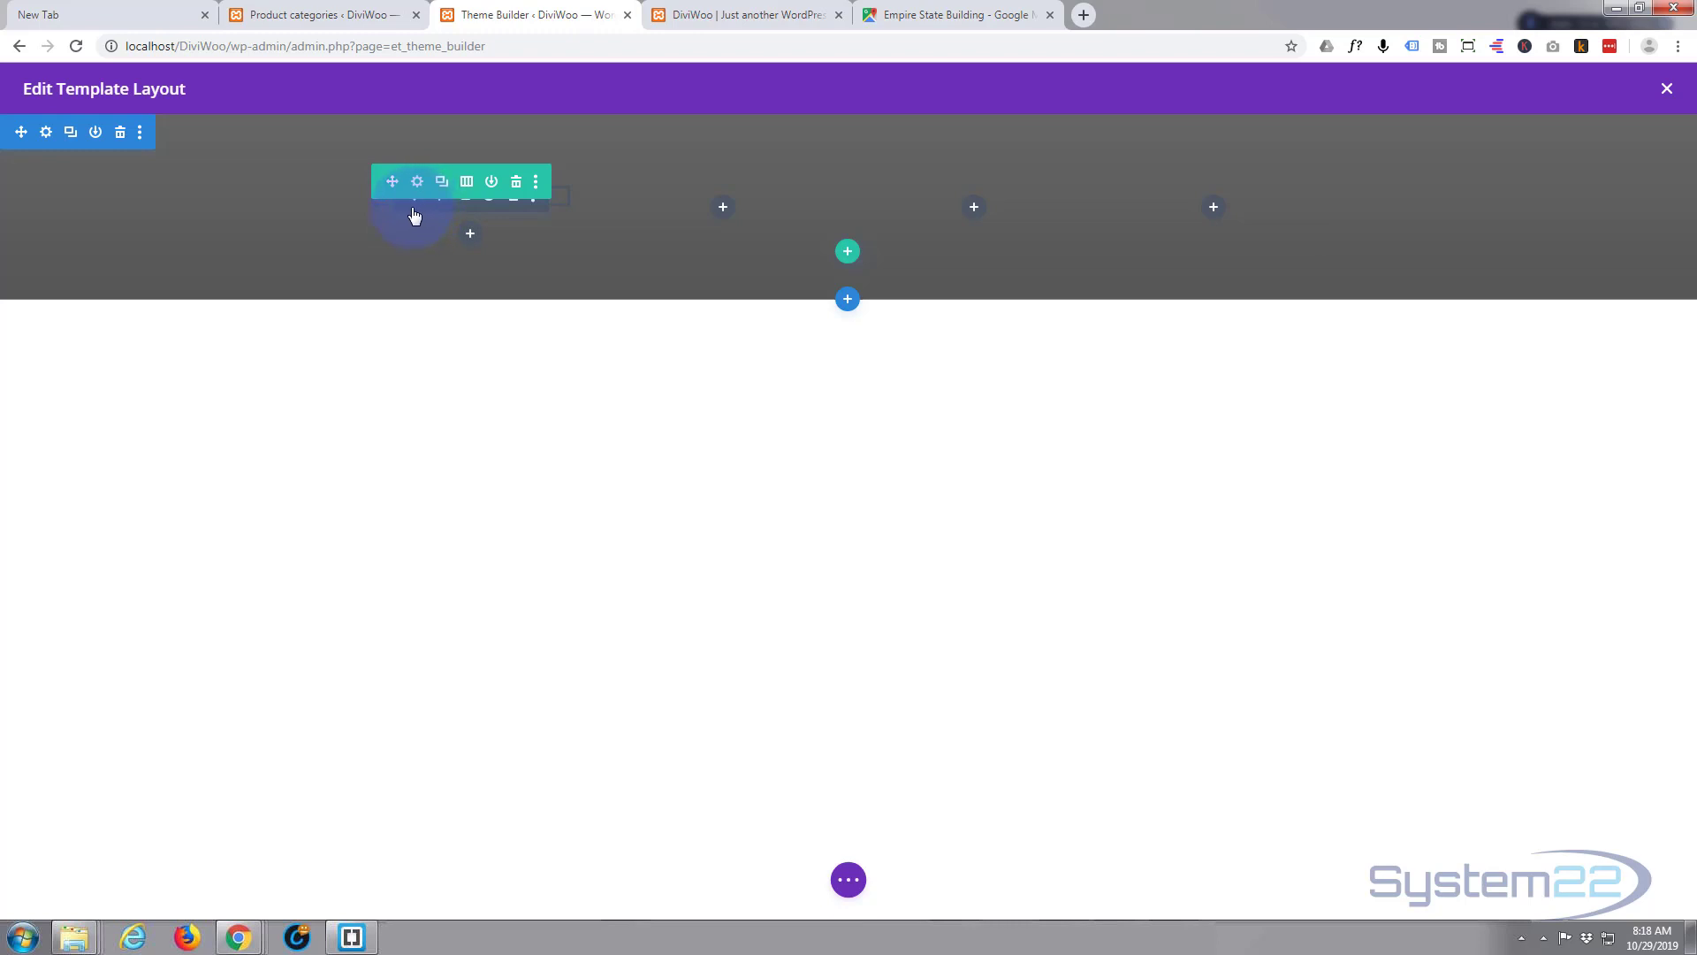
left_click_drag(414, 216, 430, 217)
- In wireframe view, save the Home text module, then return to the desktop visual preview
left_click(849, 880)
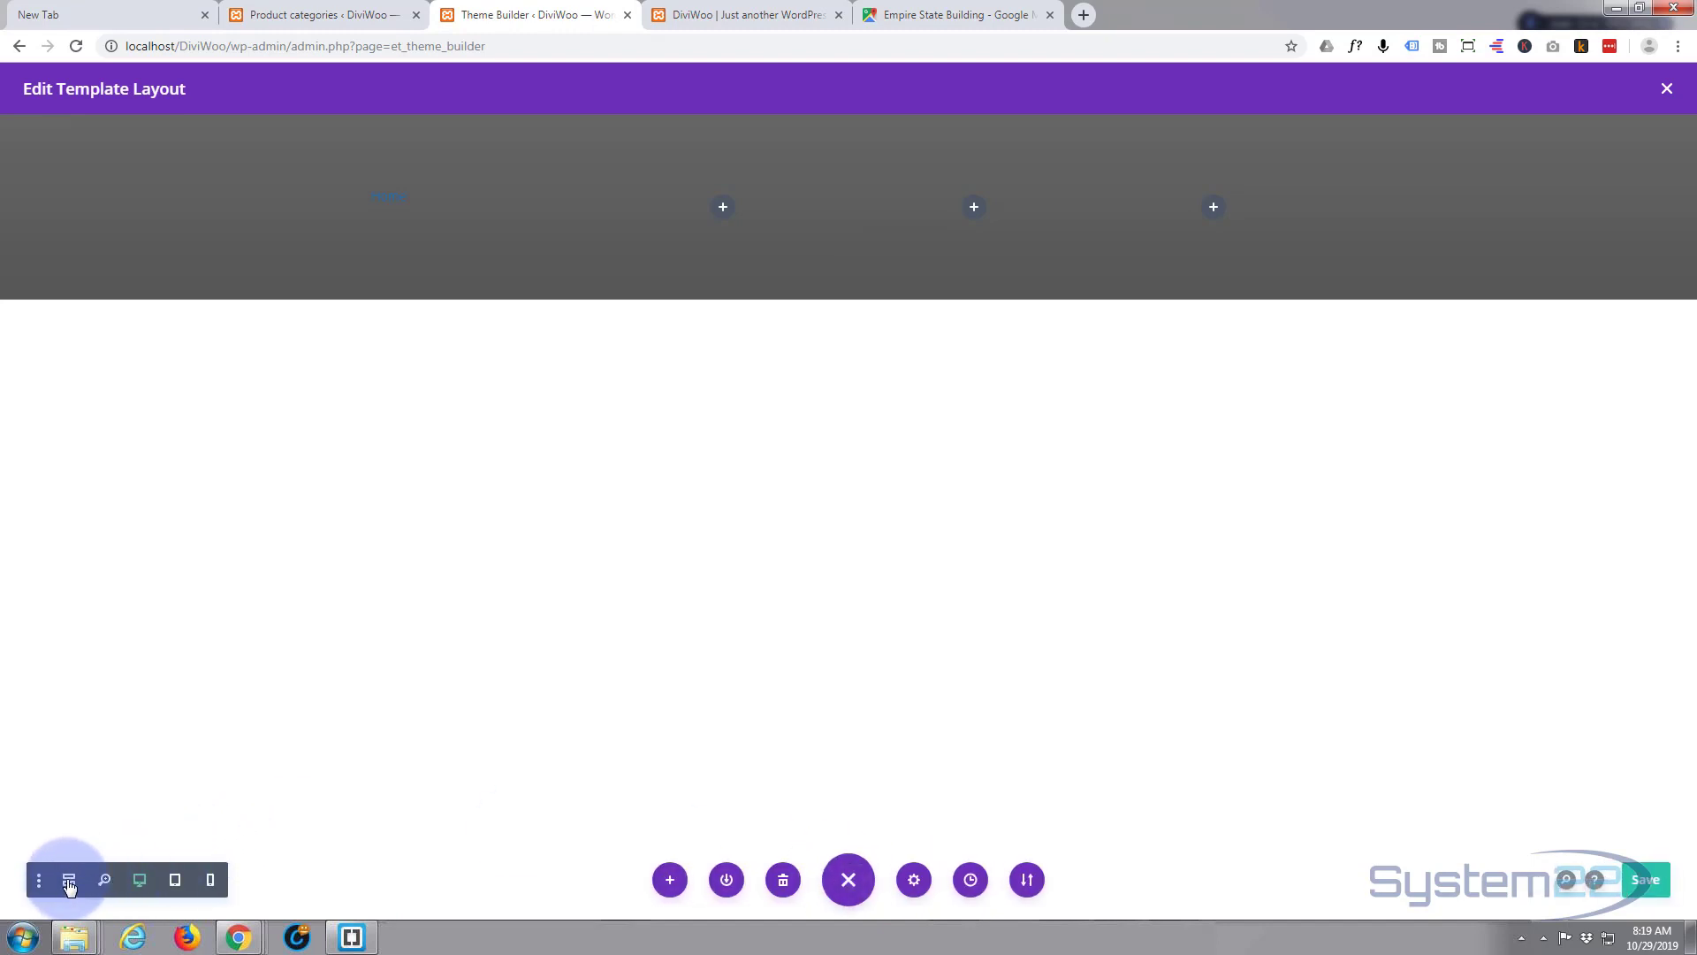
left_click(70, 882)
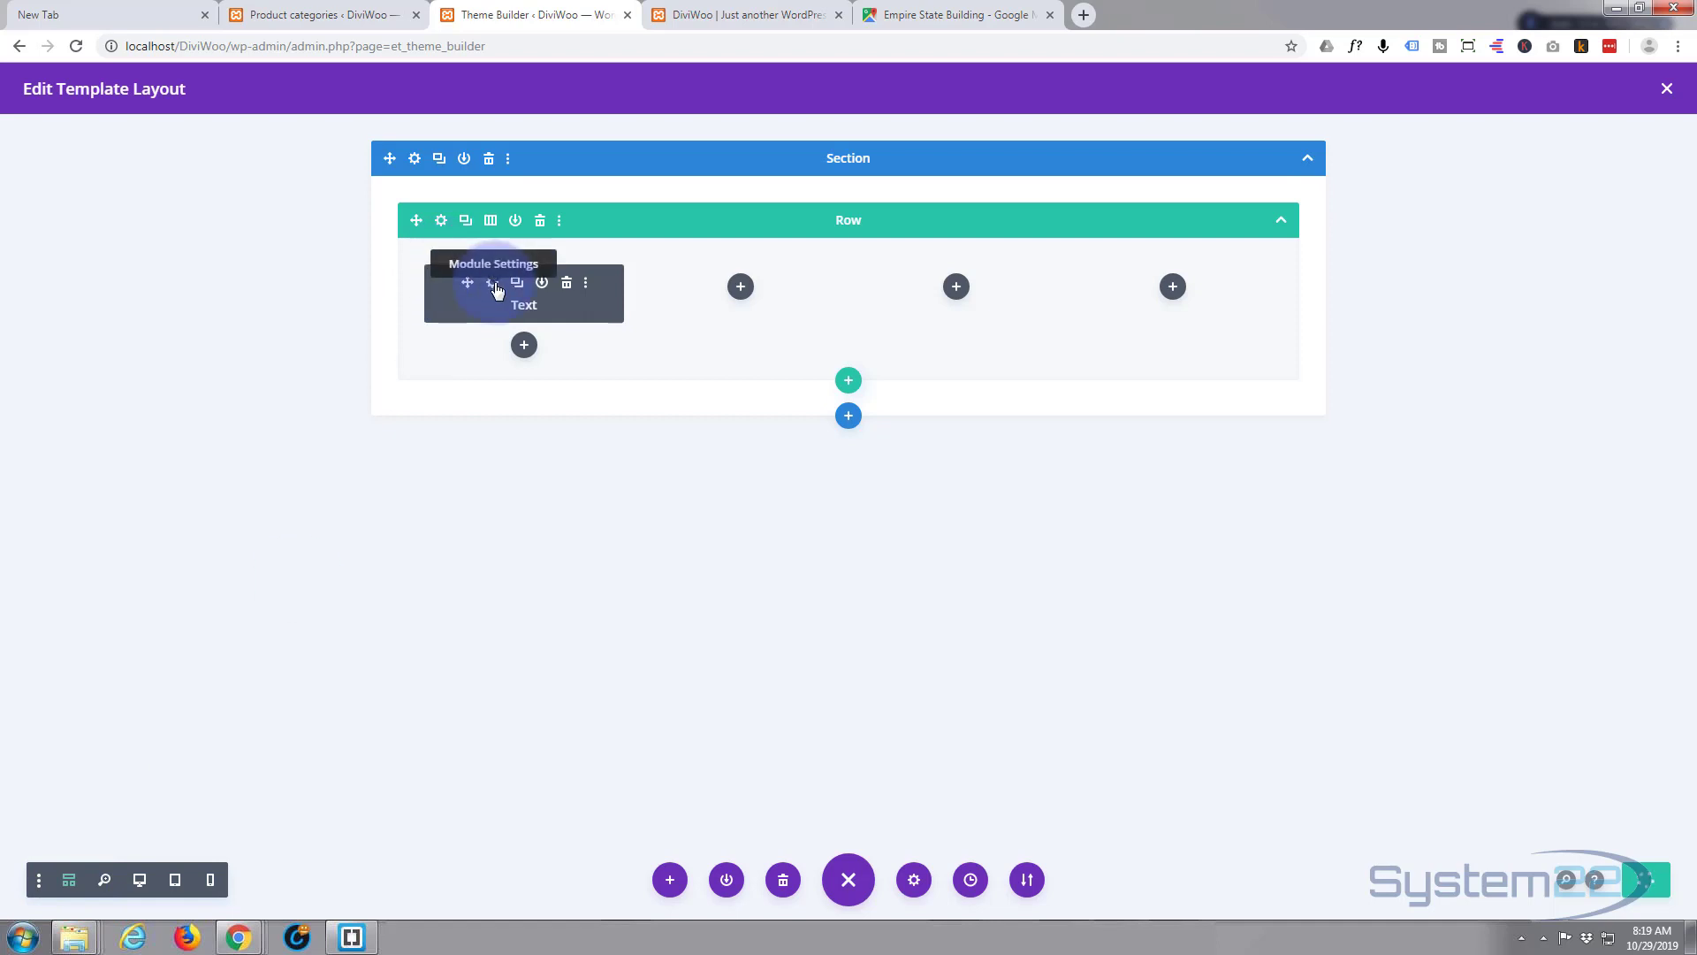
left_click(493, 283)
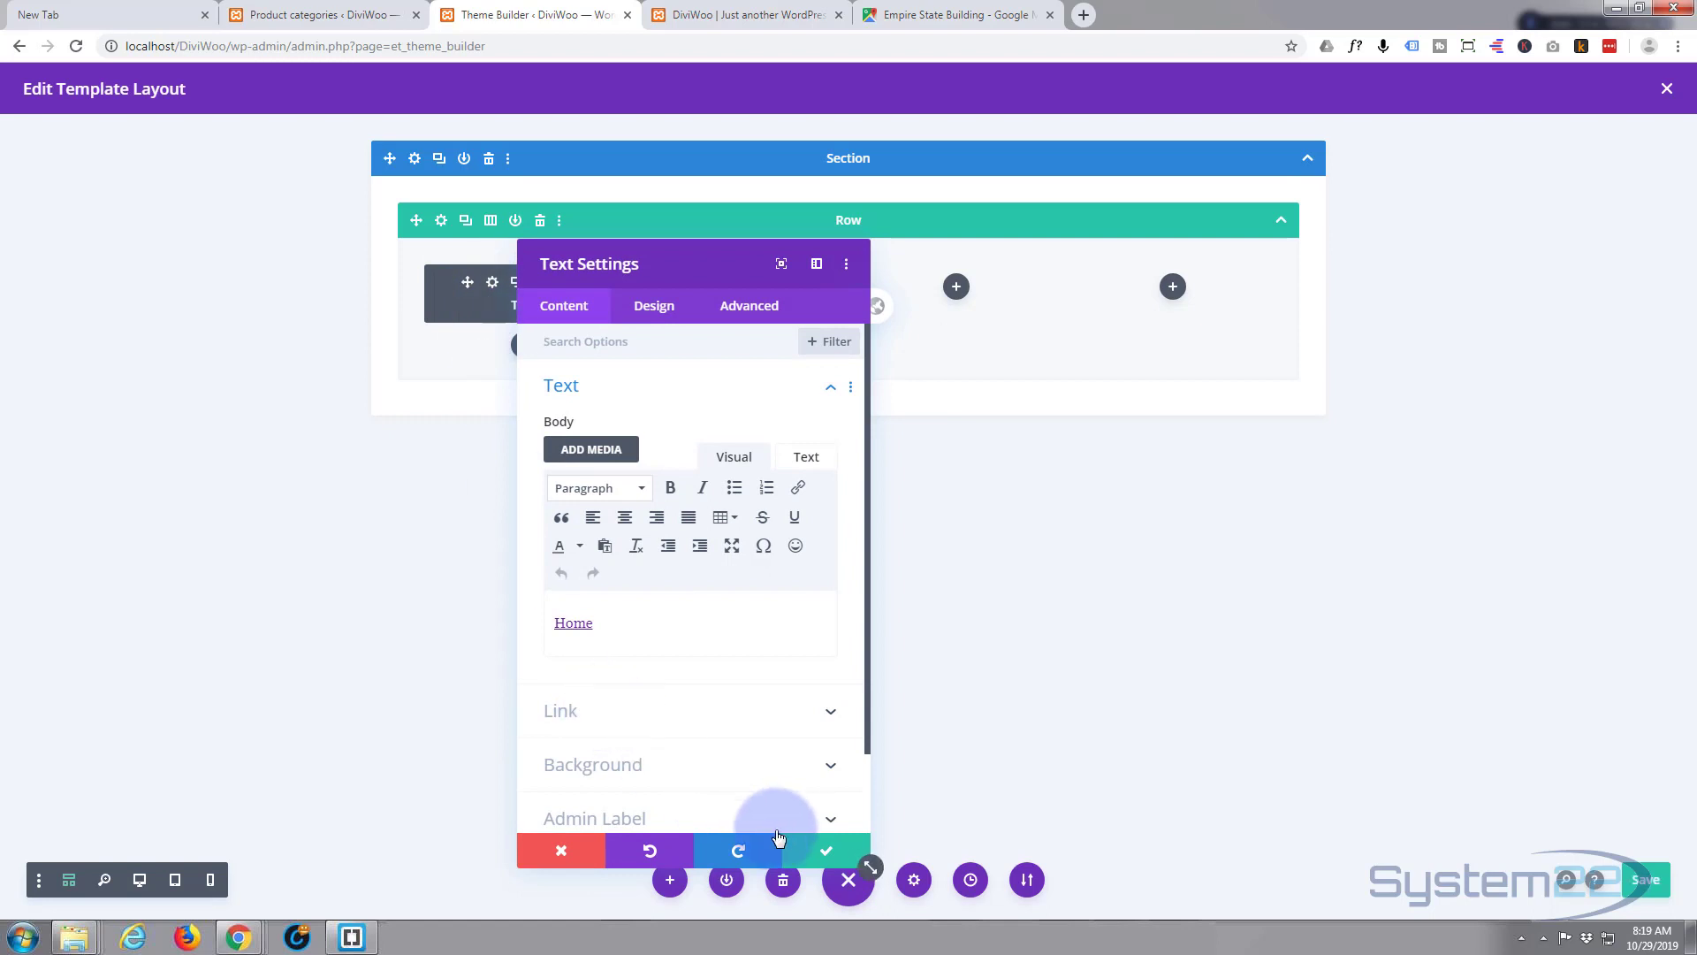
left_click(822, 848)
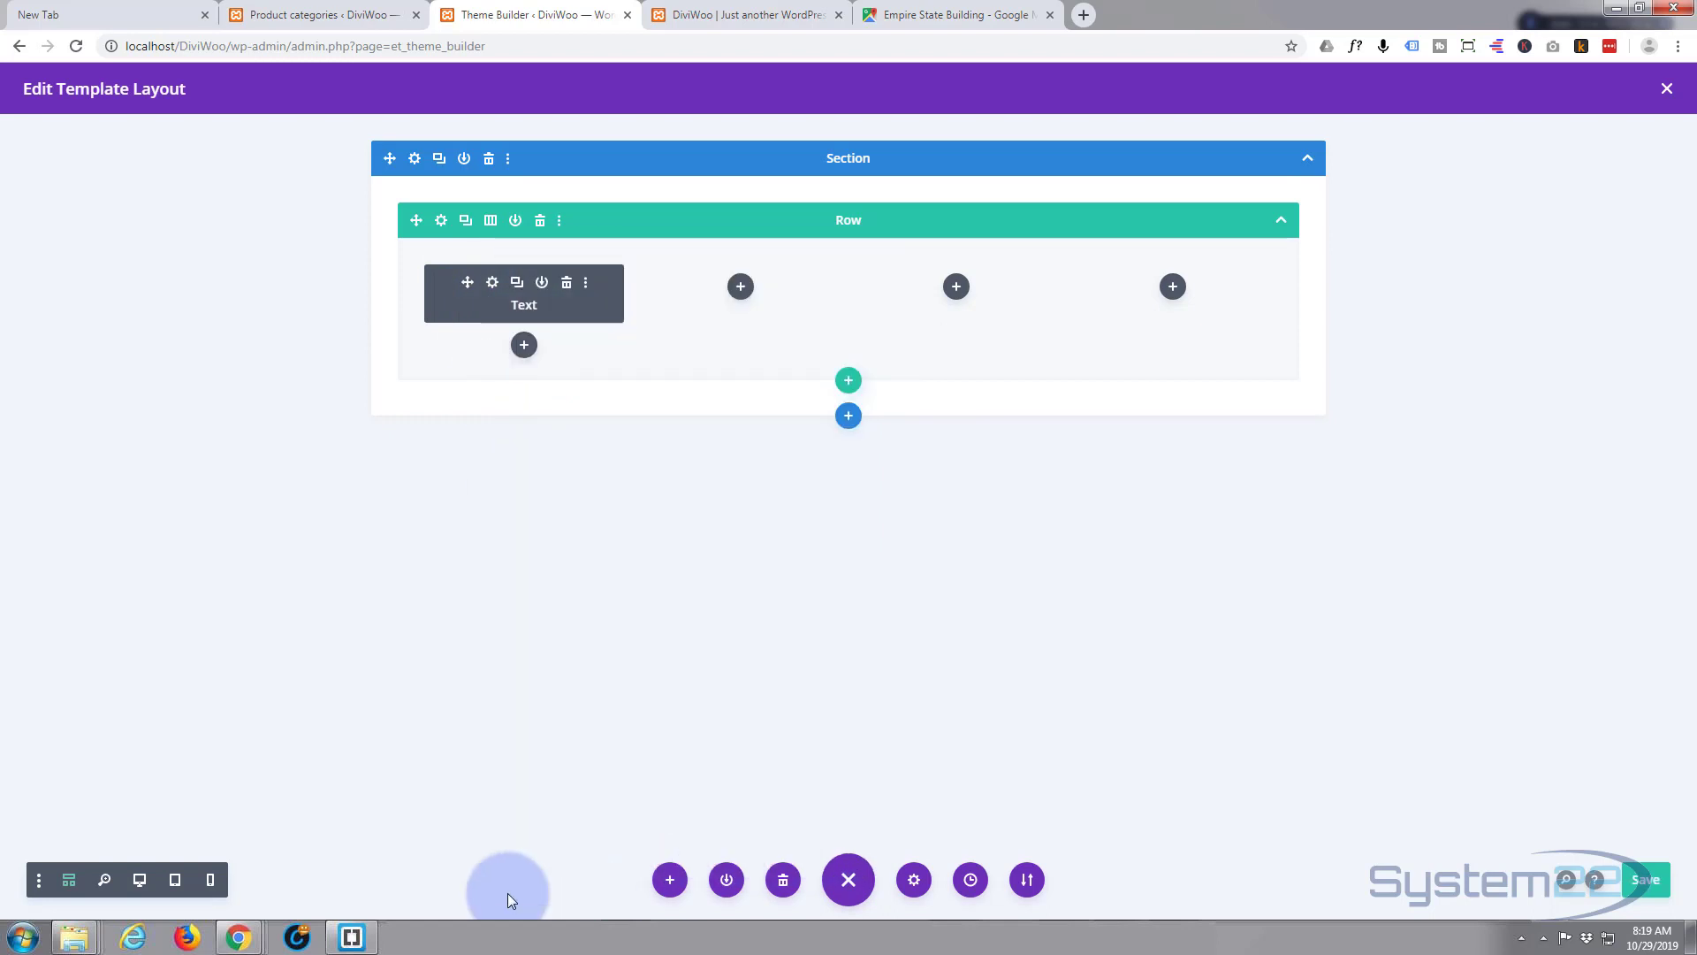
left_click(140, 879)
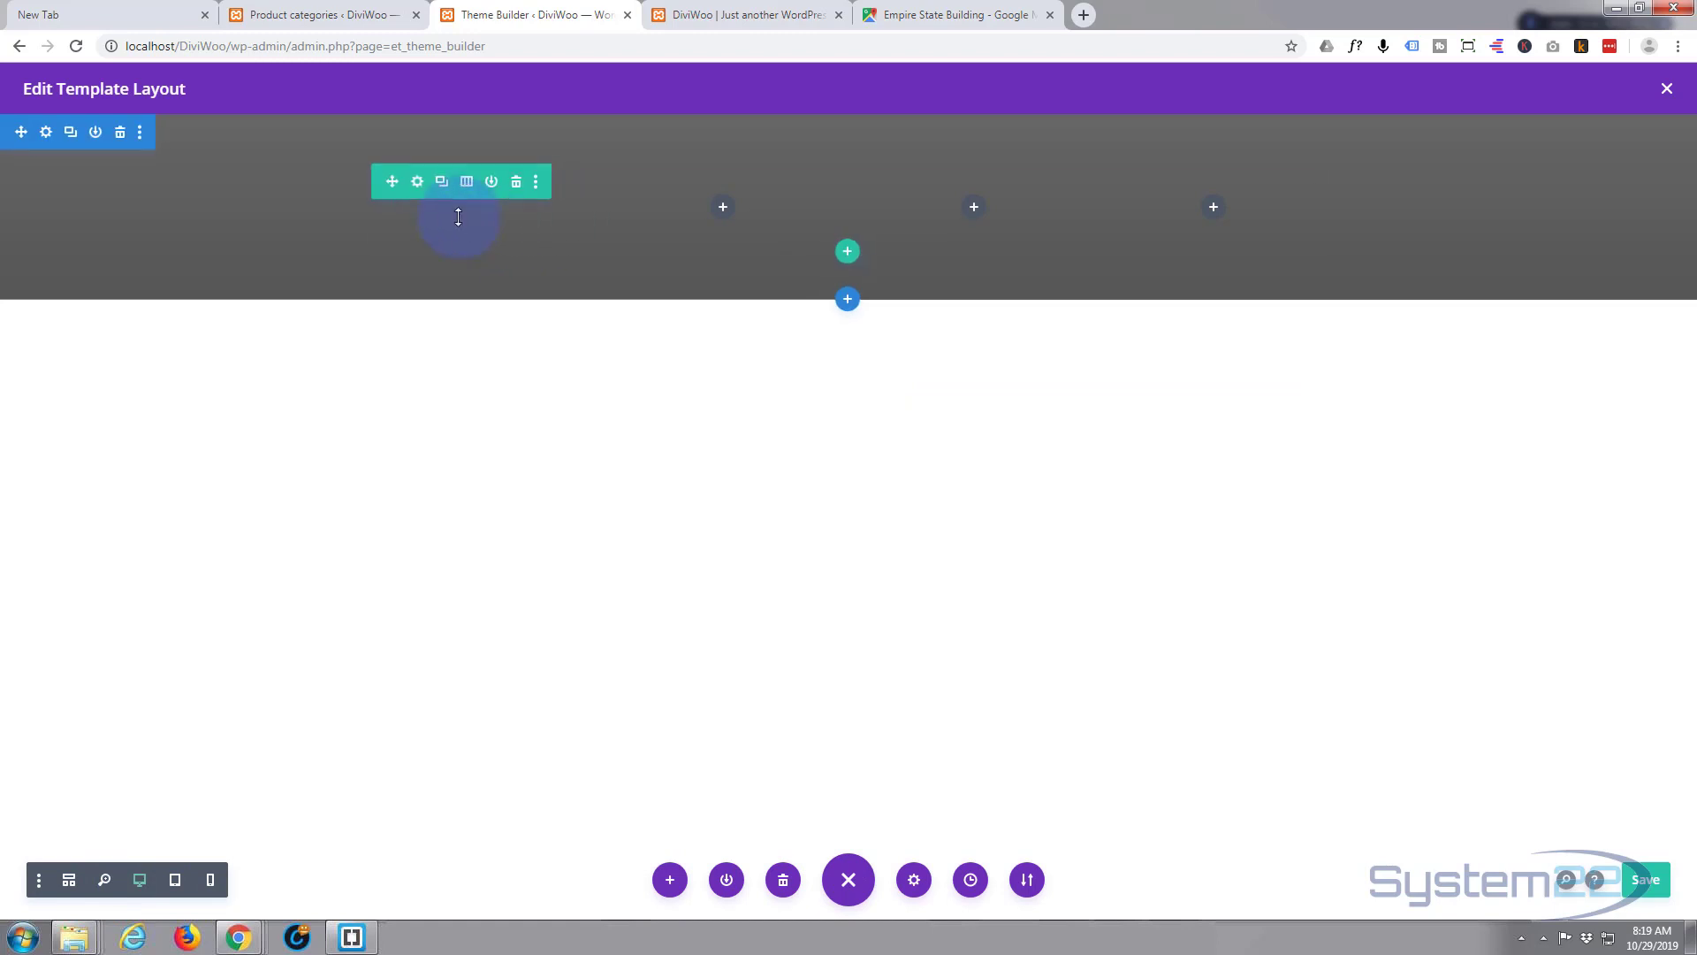
- Set the Home text module's Link Text Color to white under Design > Text
left_click(442, 209)
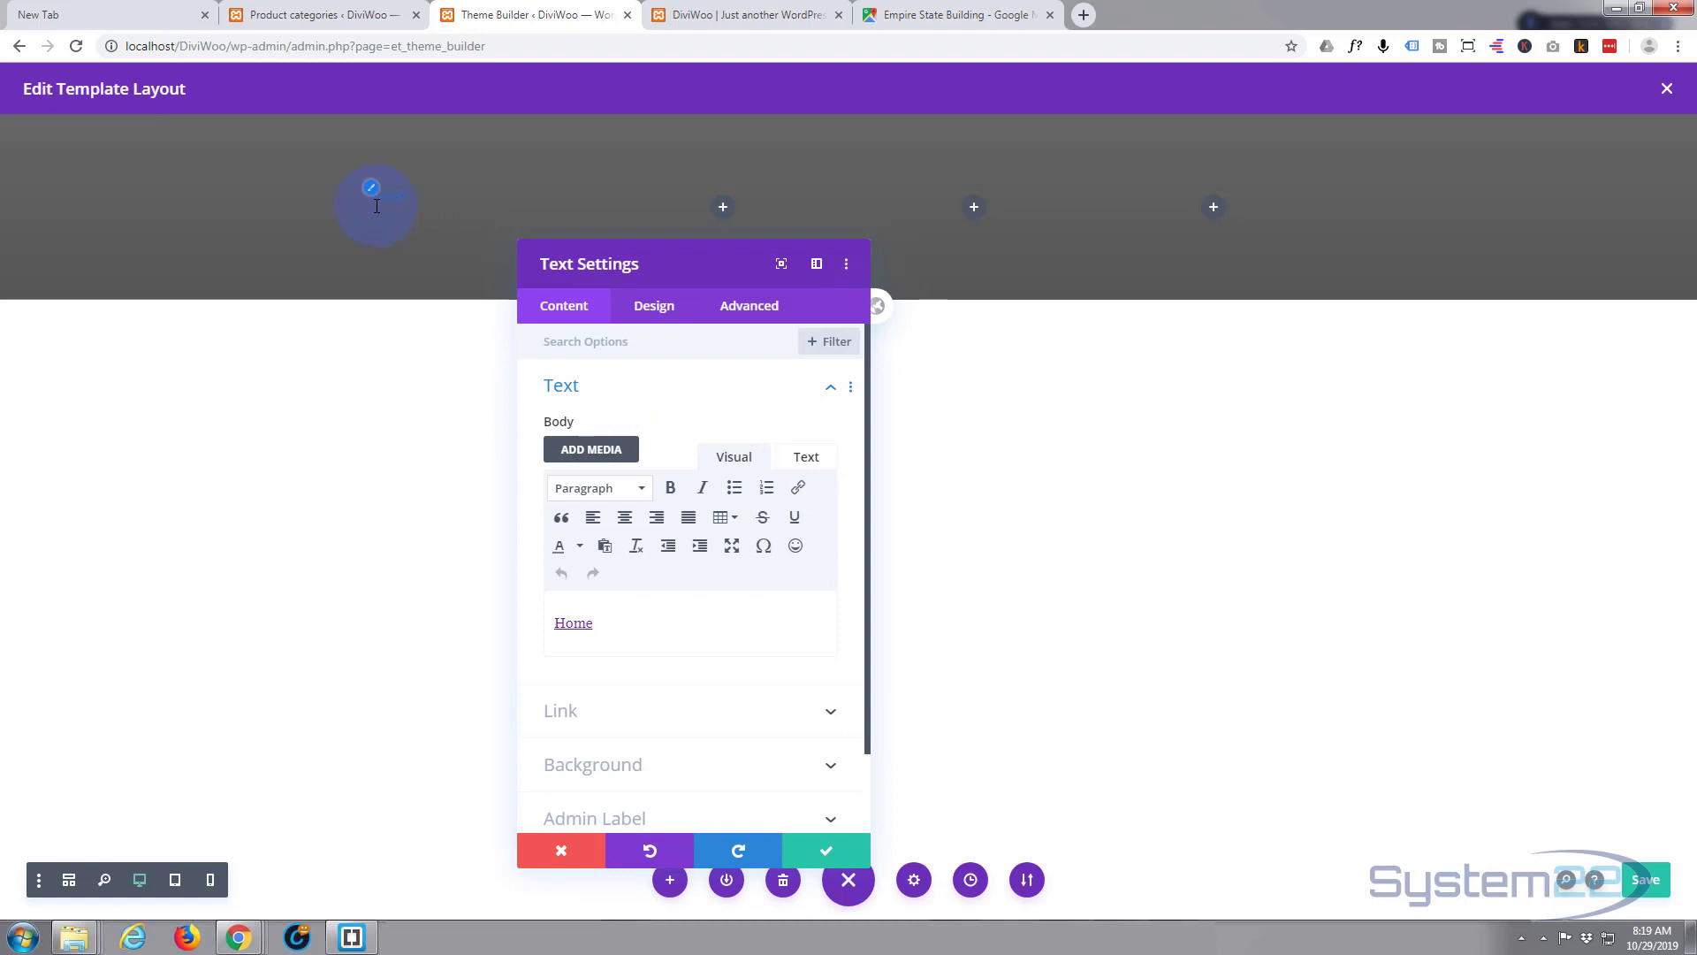
left_click(667, 307)
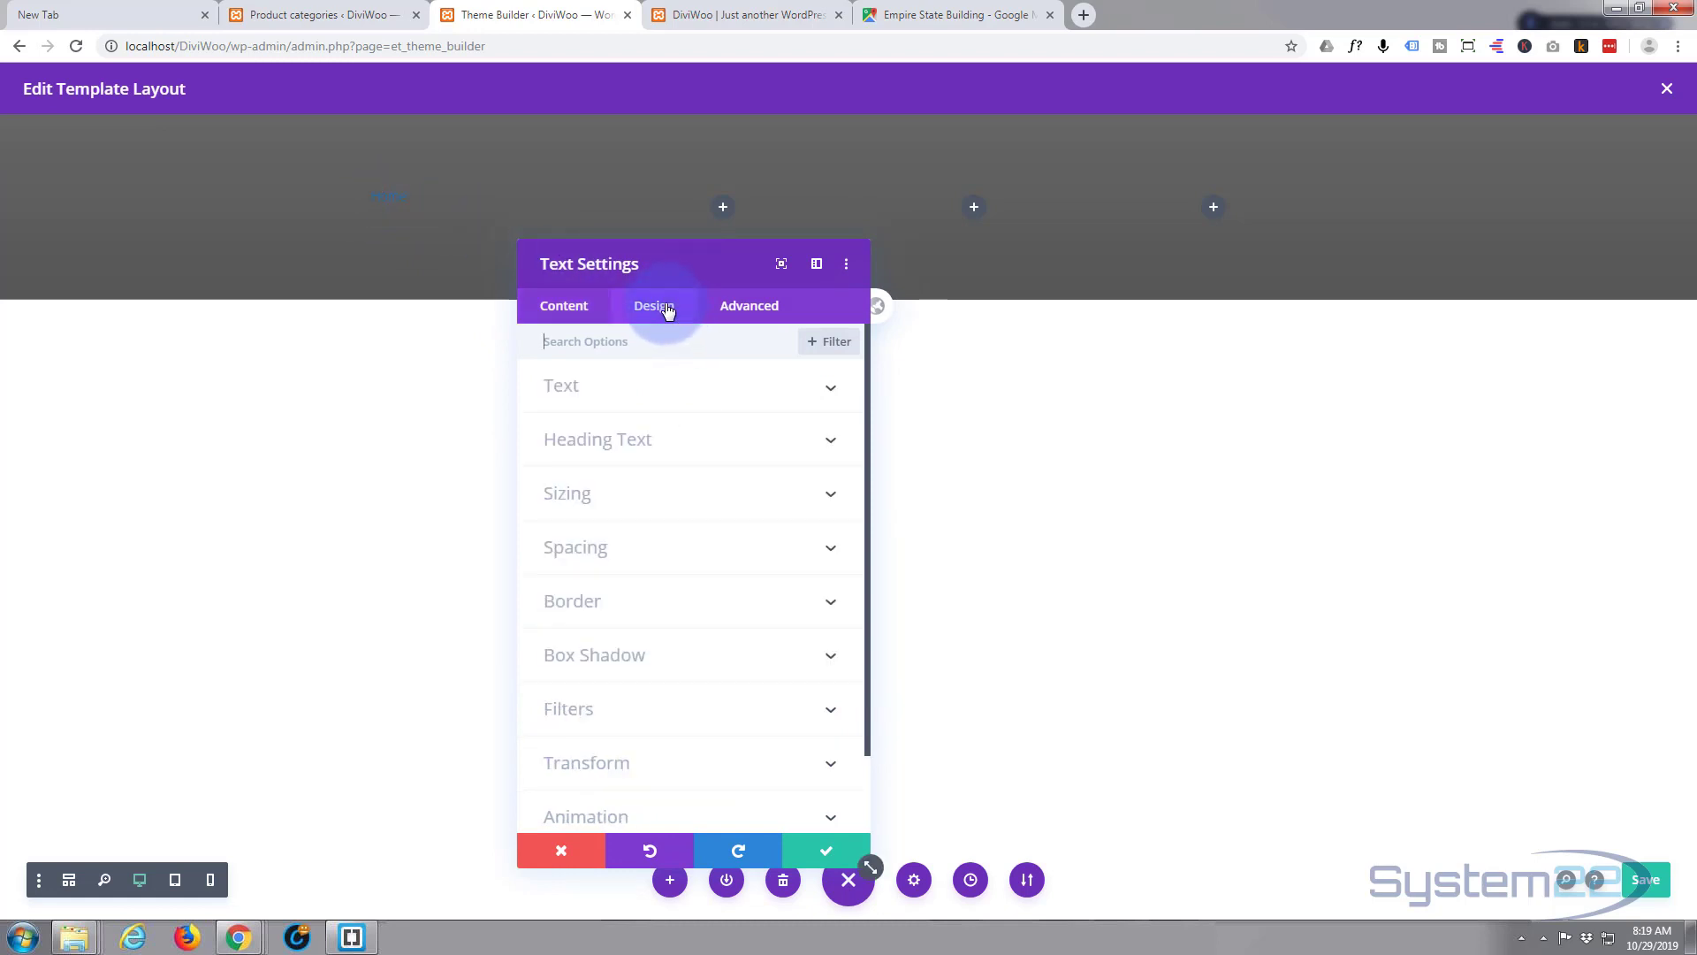
left_click(683, 386)
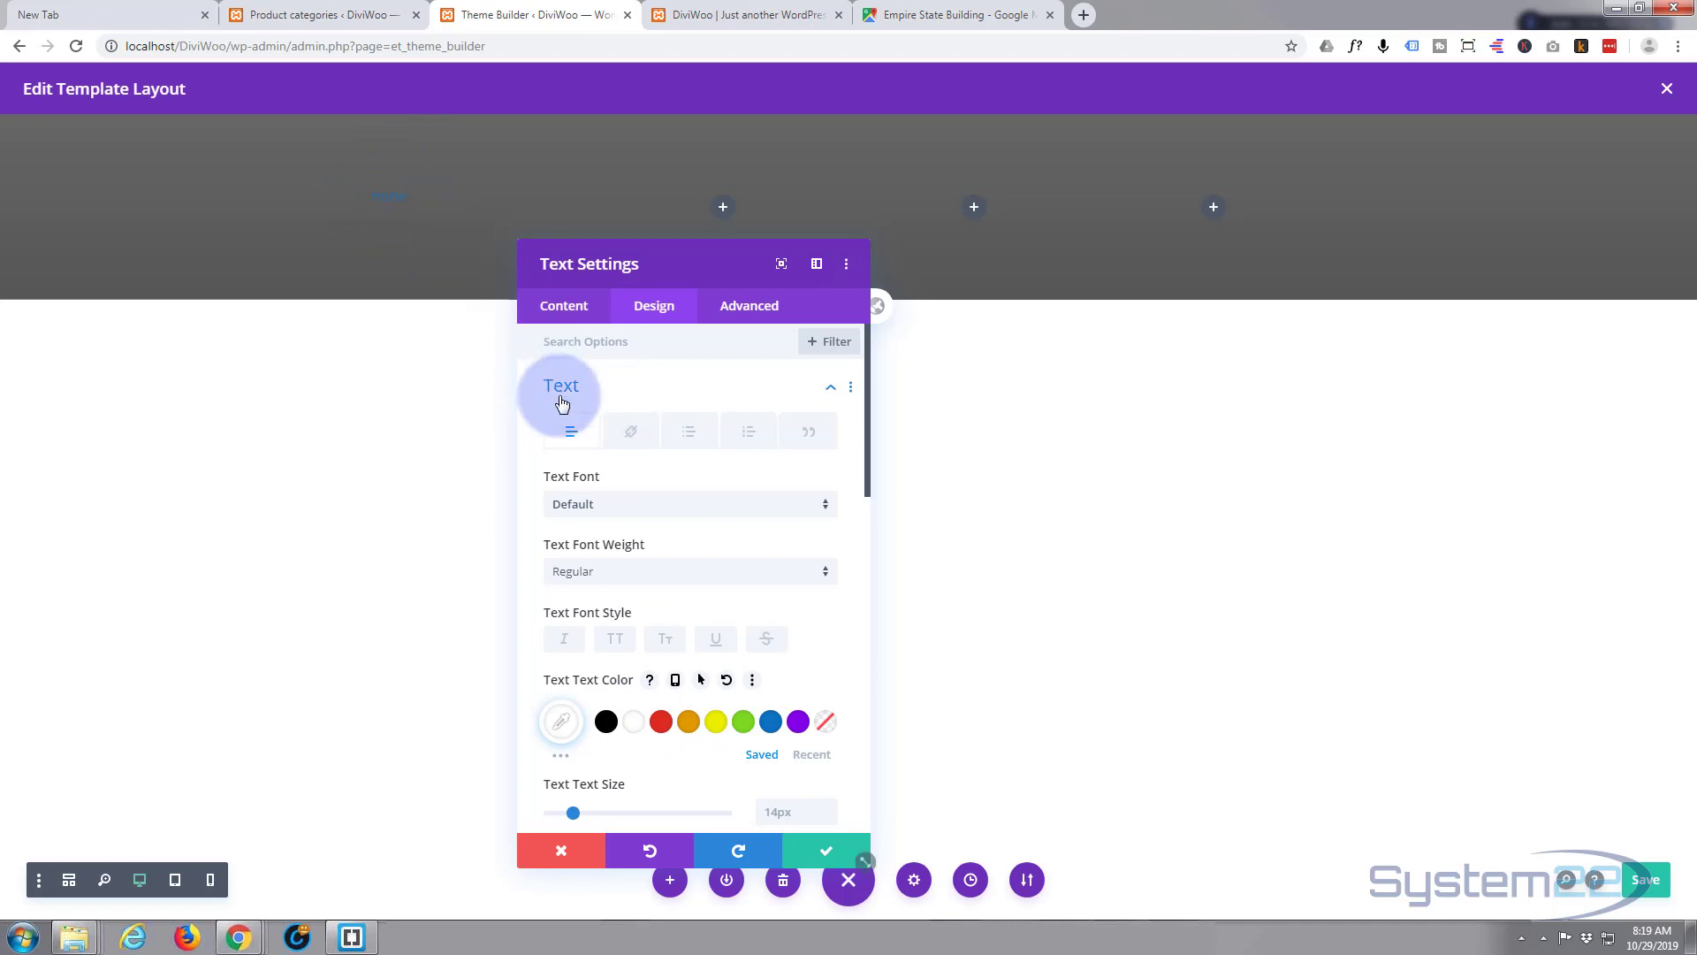
left_click(630, 433)
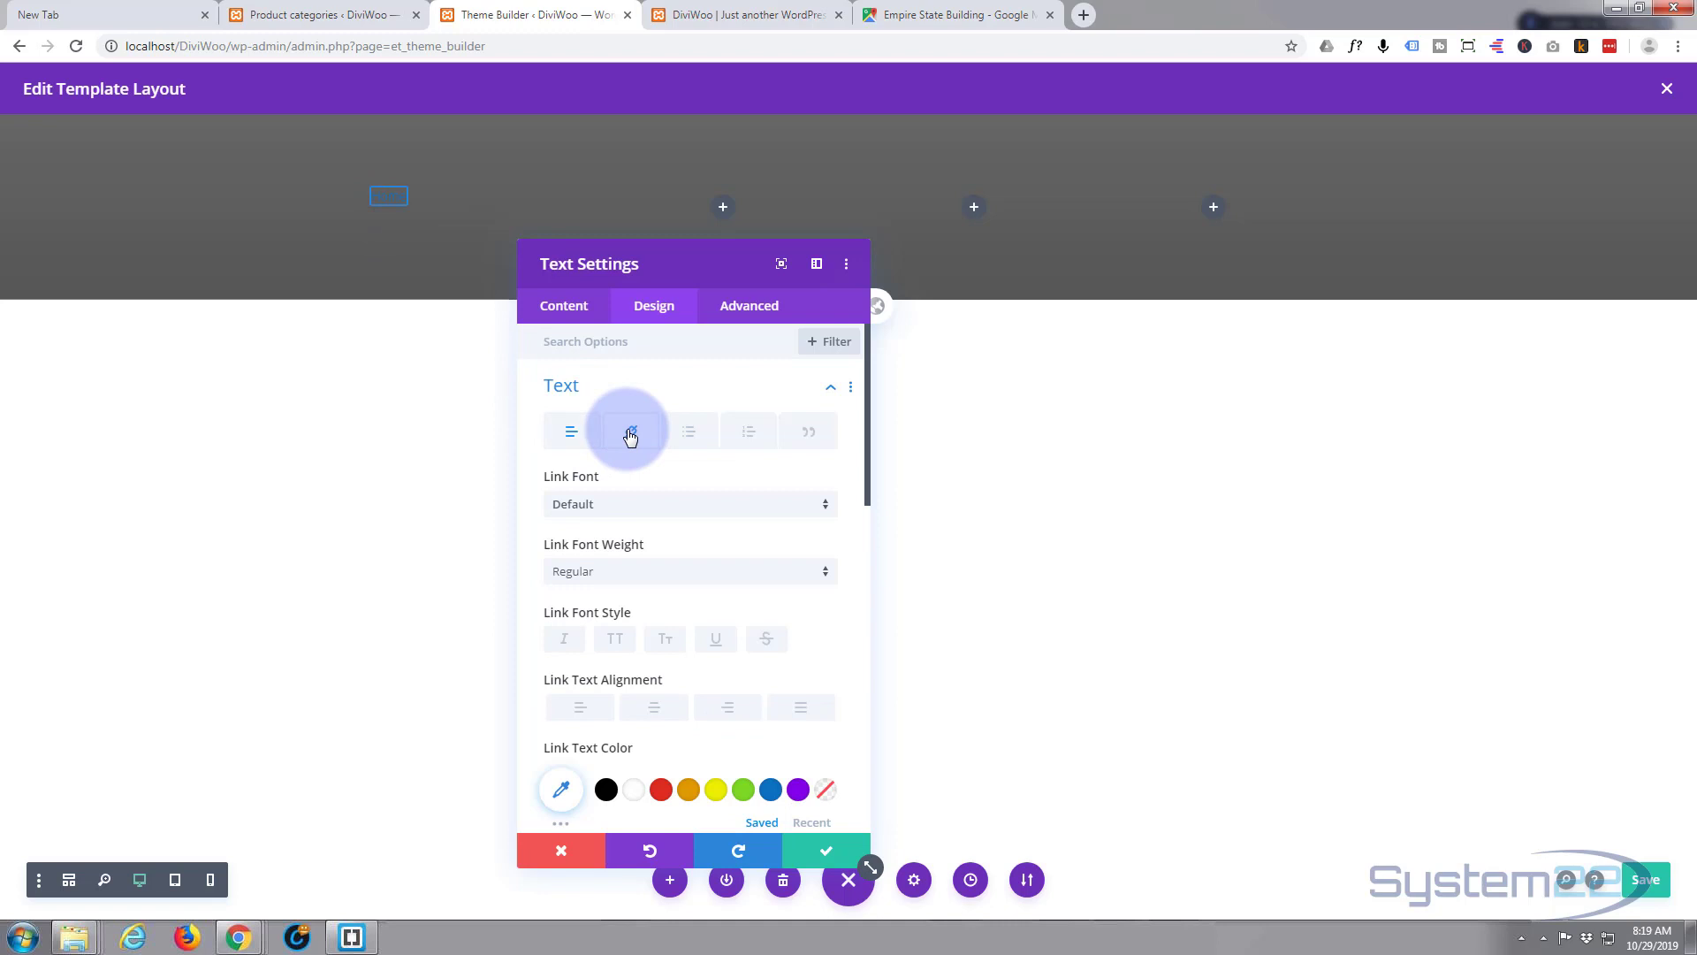
left_click(635, 790)
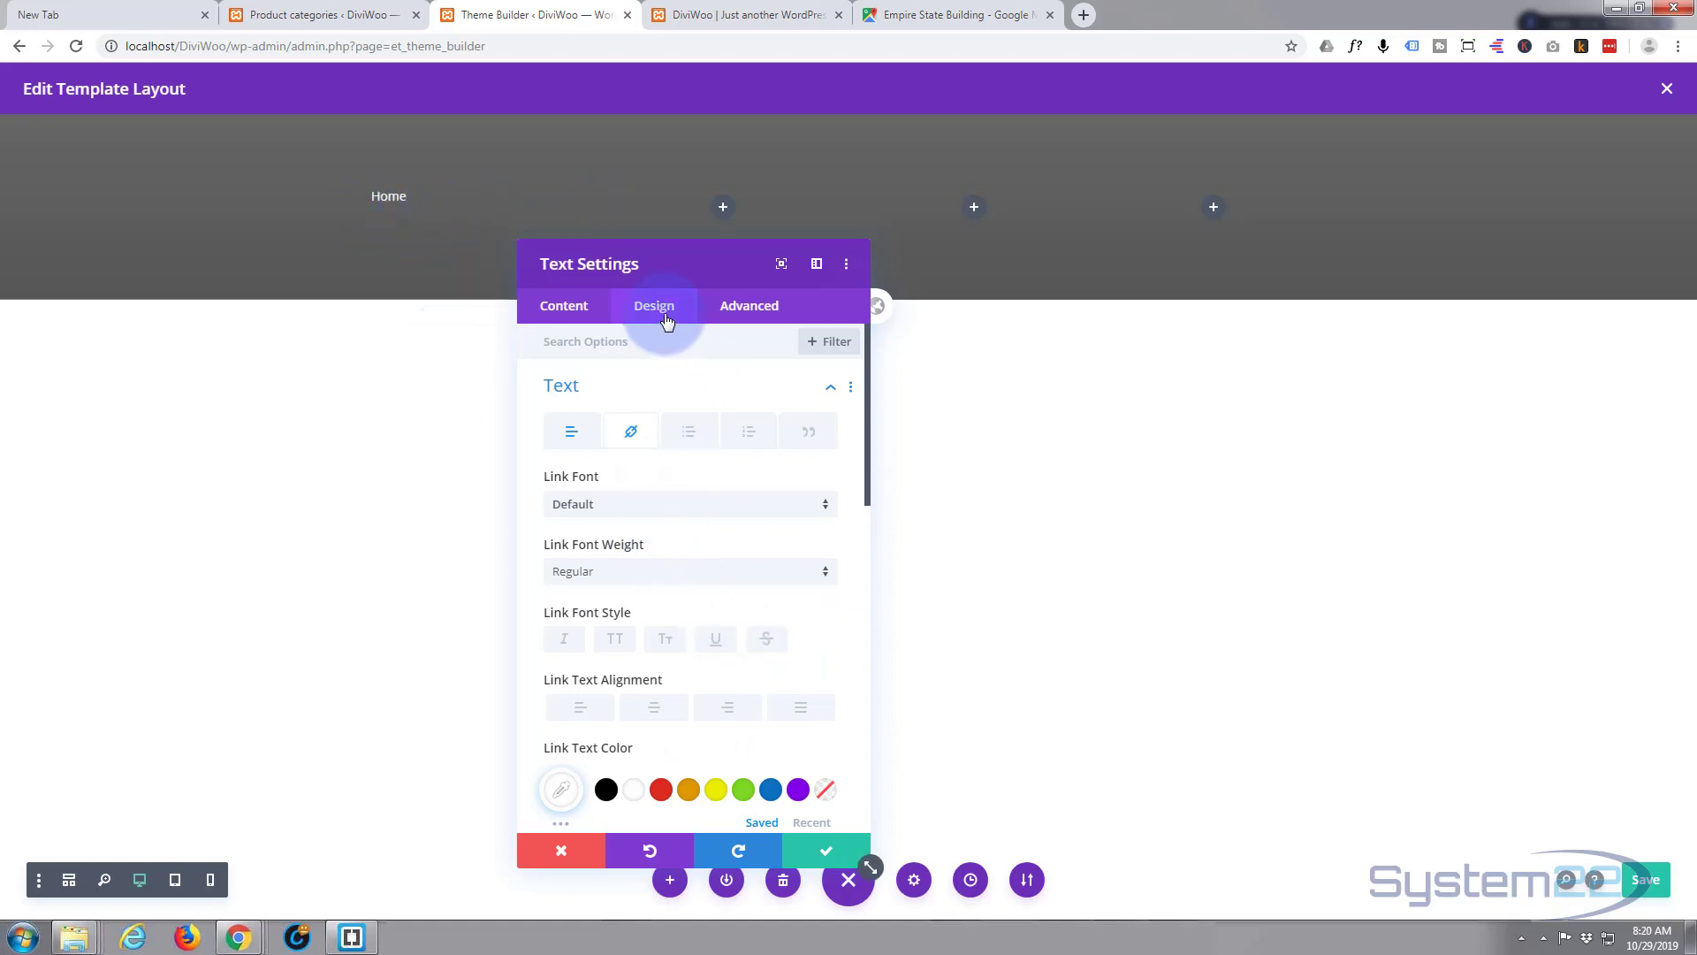
left_click(672, 392)
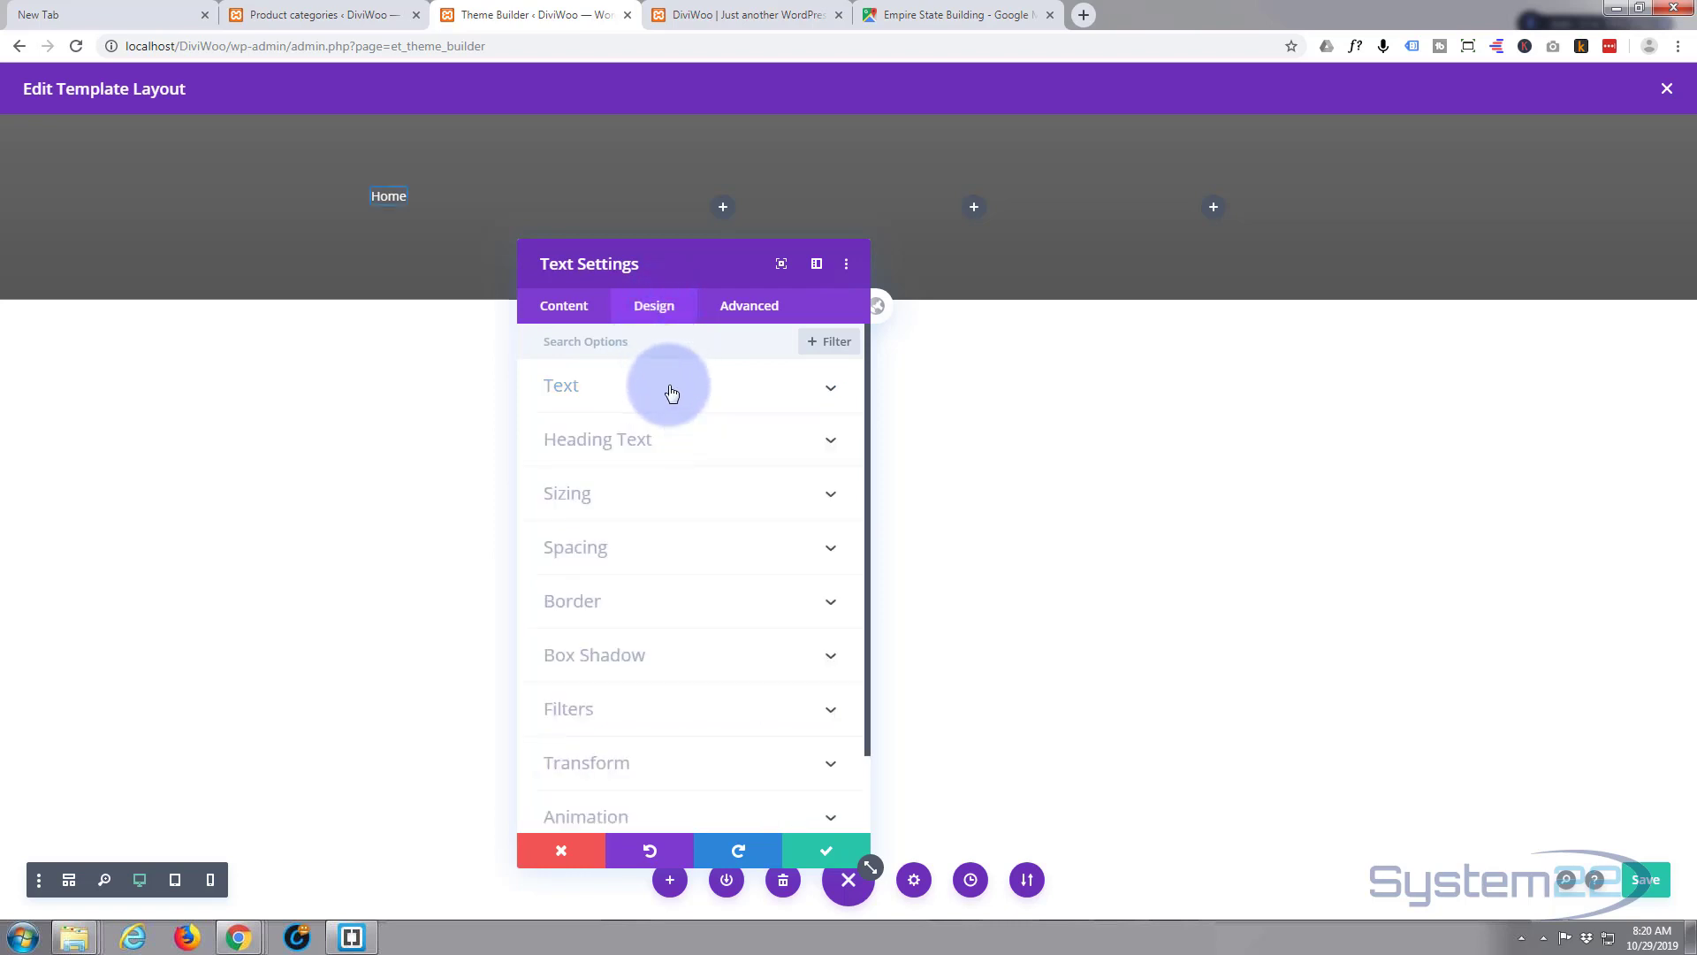
- Give the Home module a bottom-only border with a width of 1px
left_click(685, 610)
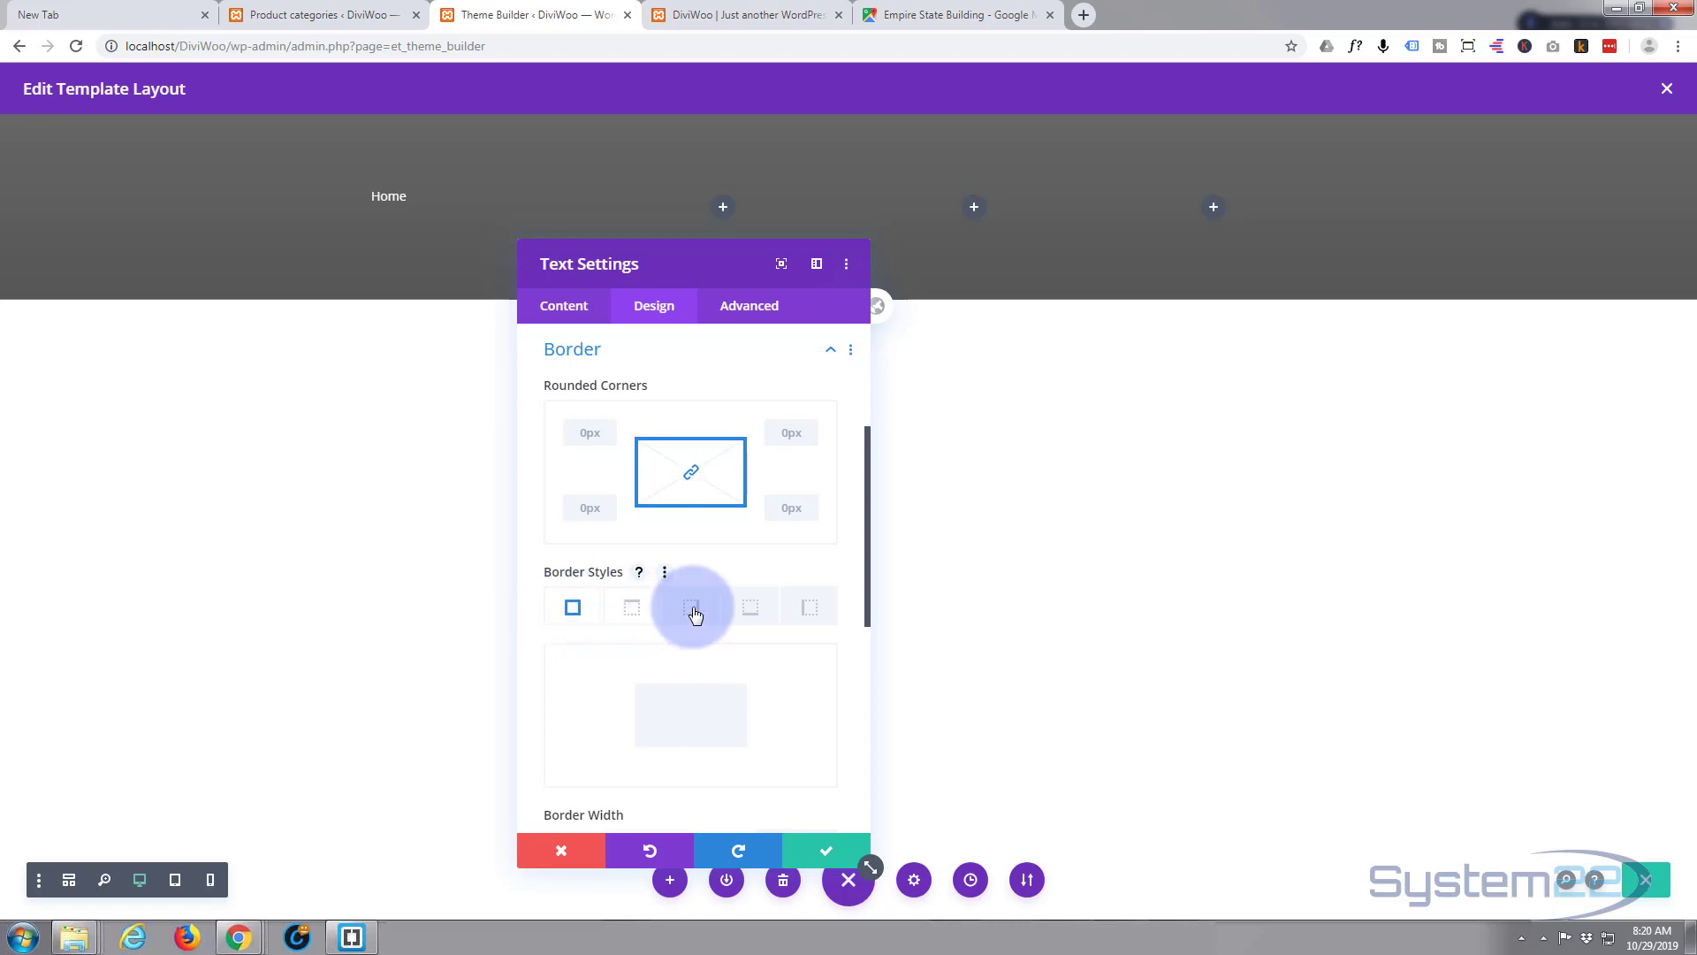
left_click(753, 610)
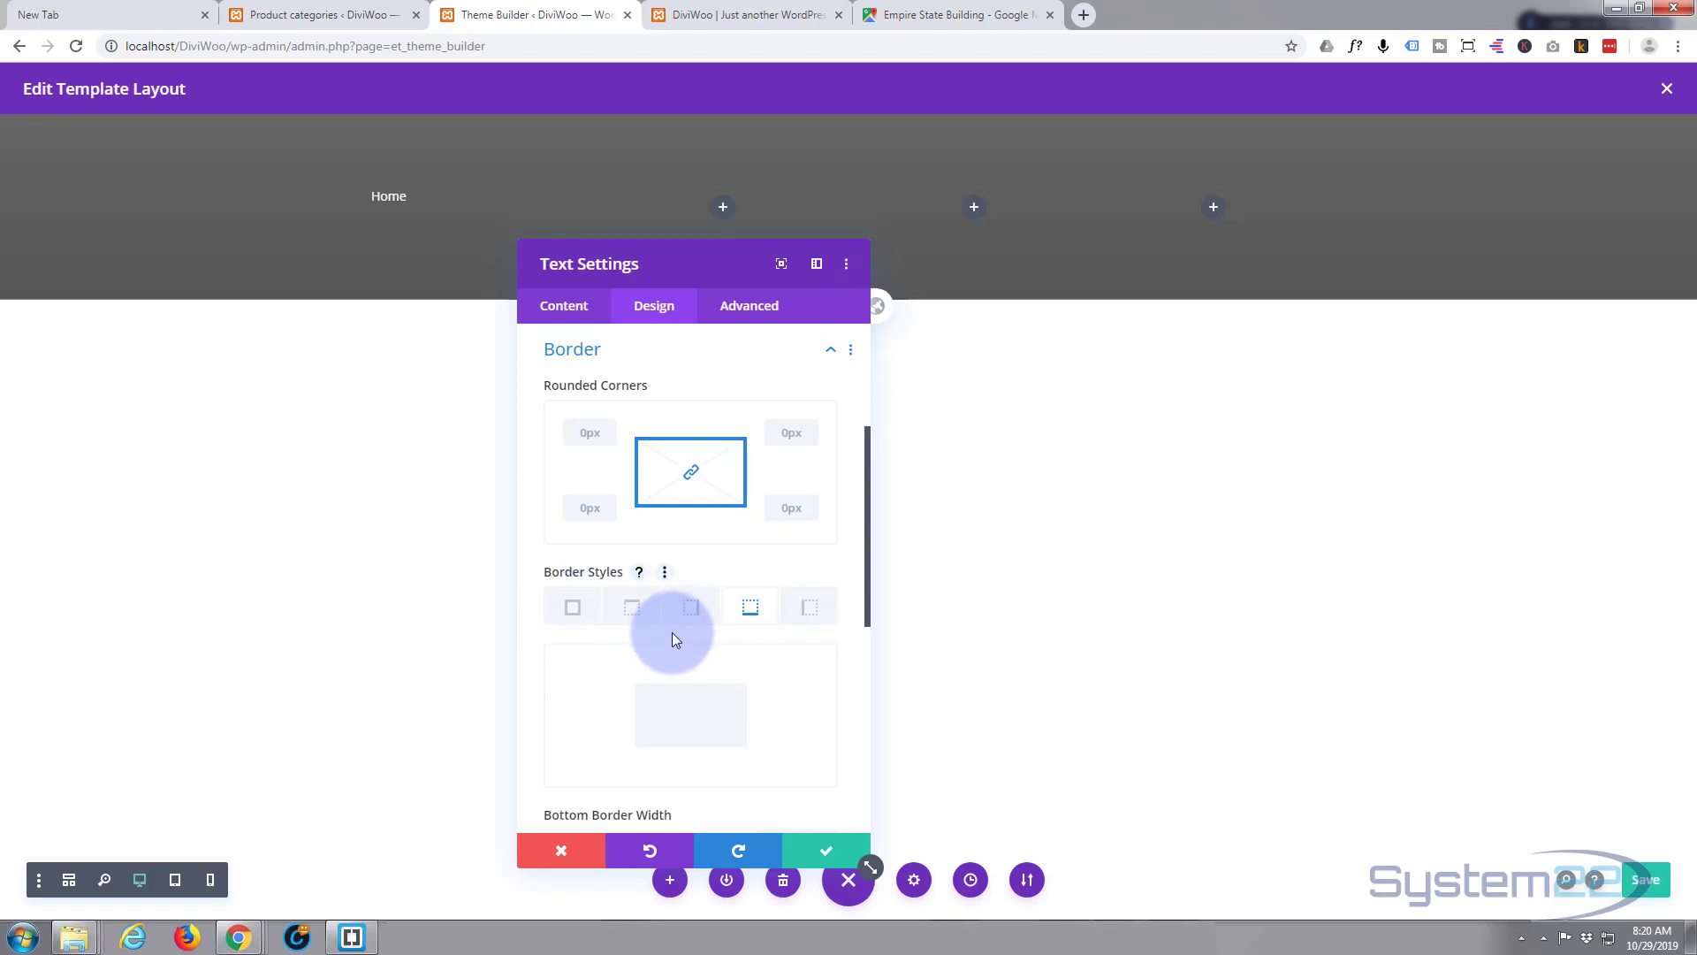
scroll(671, 633, "down", 1)
scroll(672, 636, "down", 1)
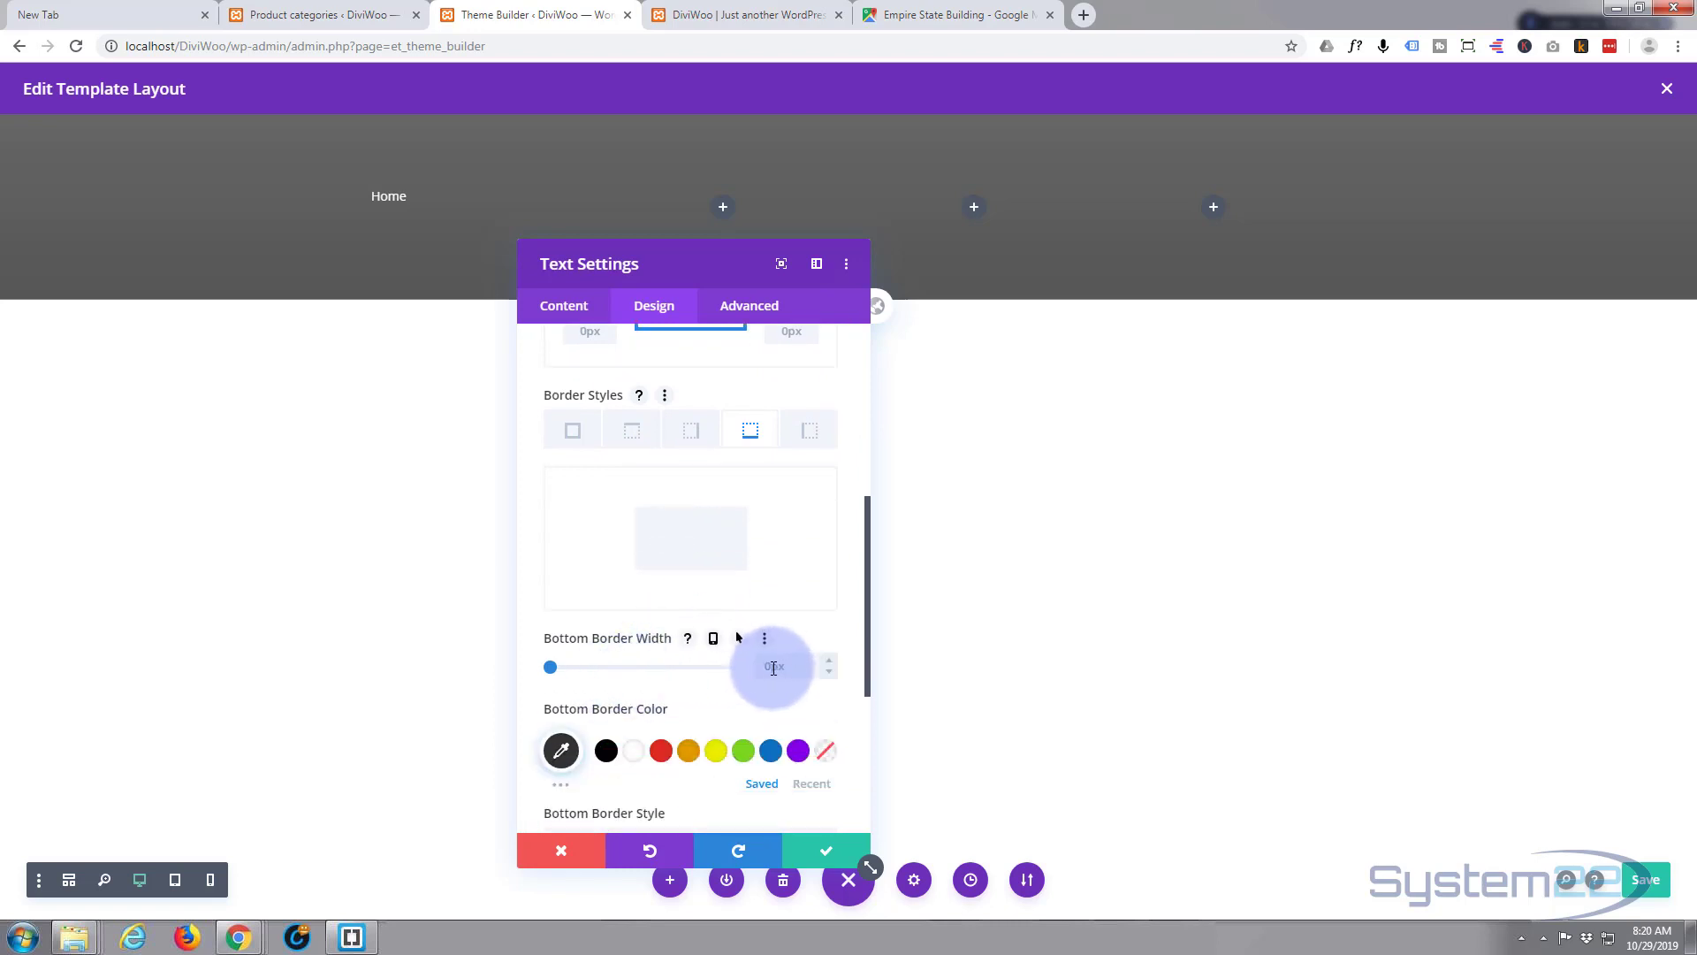
left_click(830, 660)
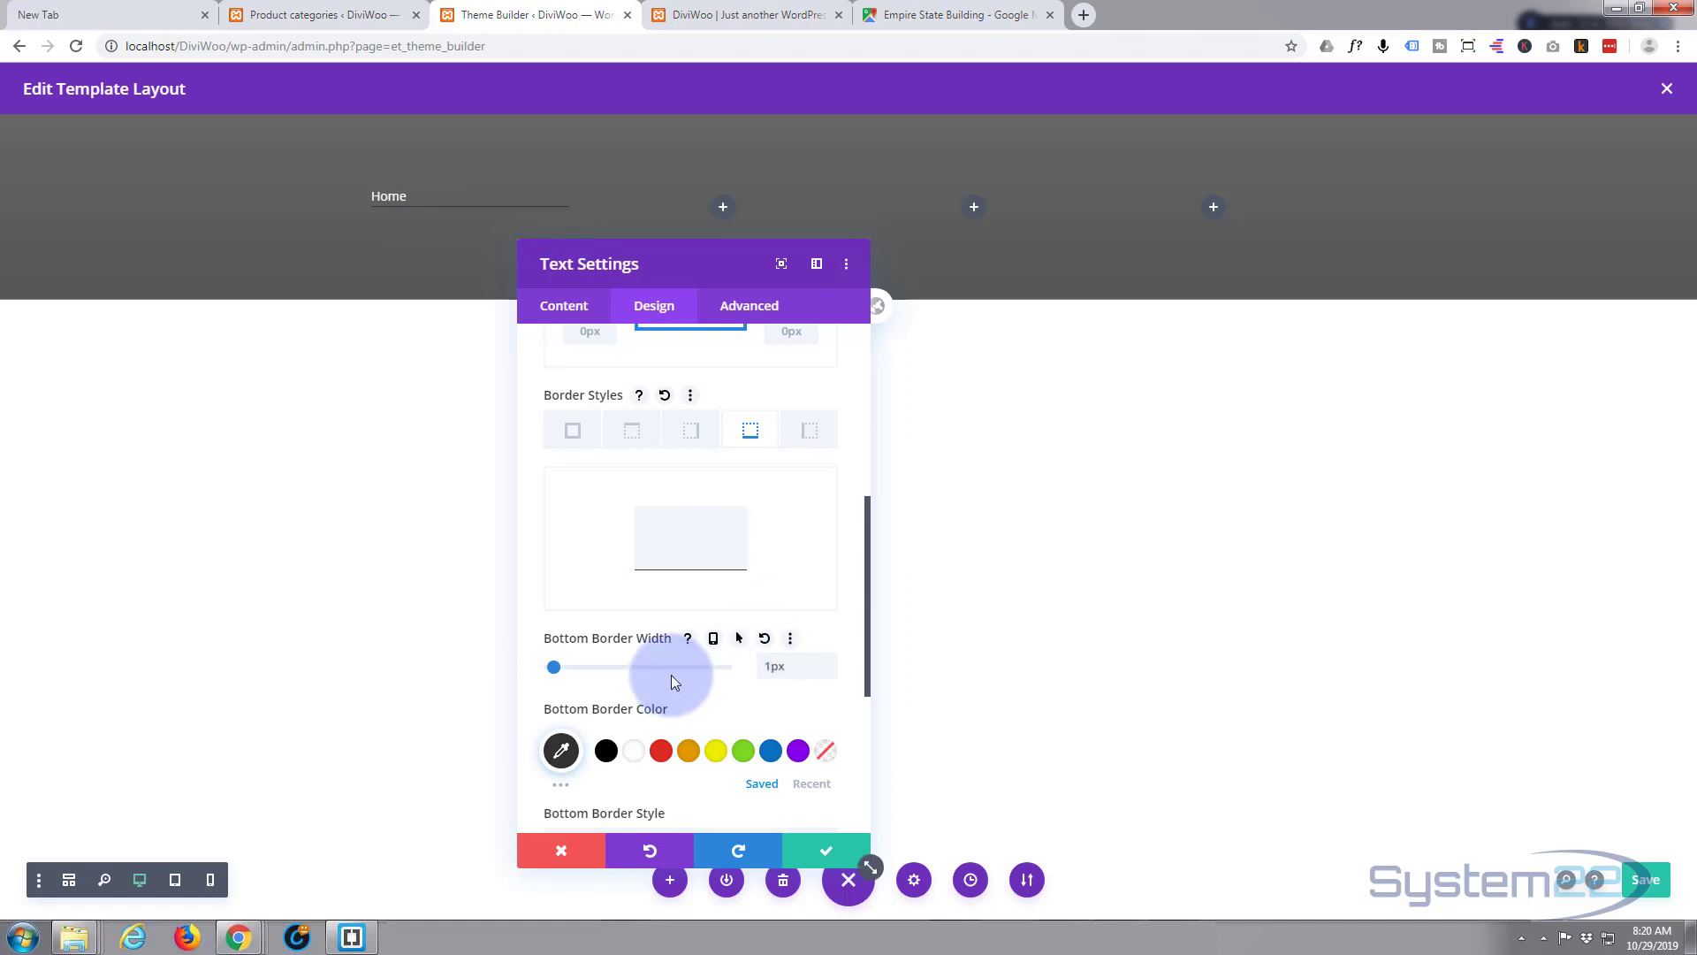
- Colour the Home module's bottom border mid-grey #8e8e8e
scroll(670, 675, "down", 1)
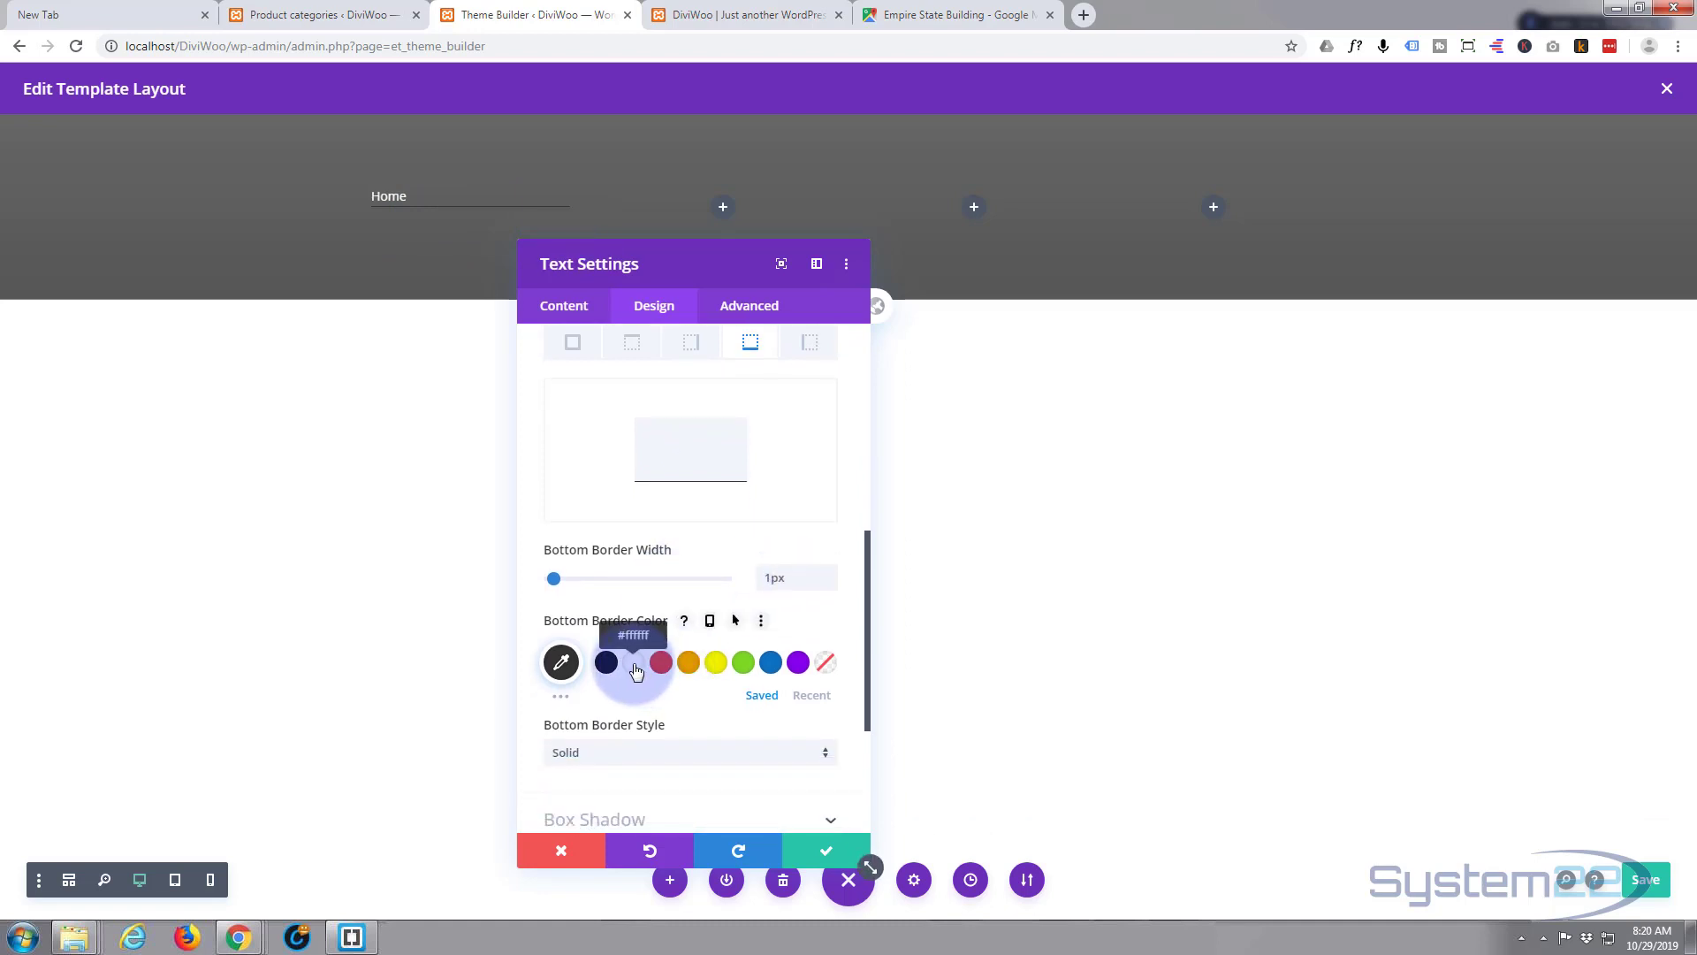
left_click(634, 668)
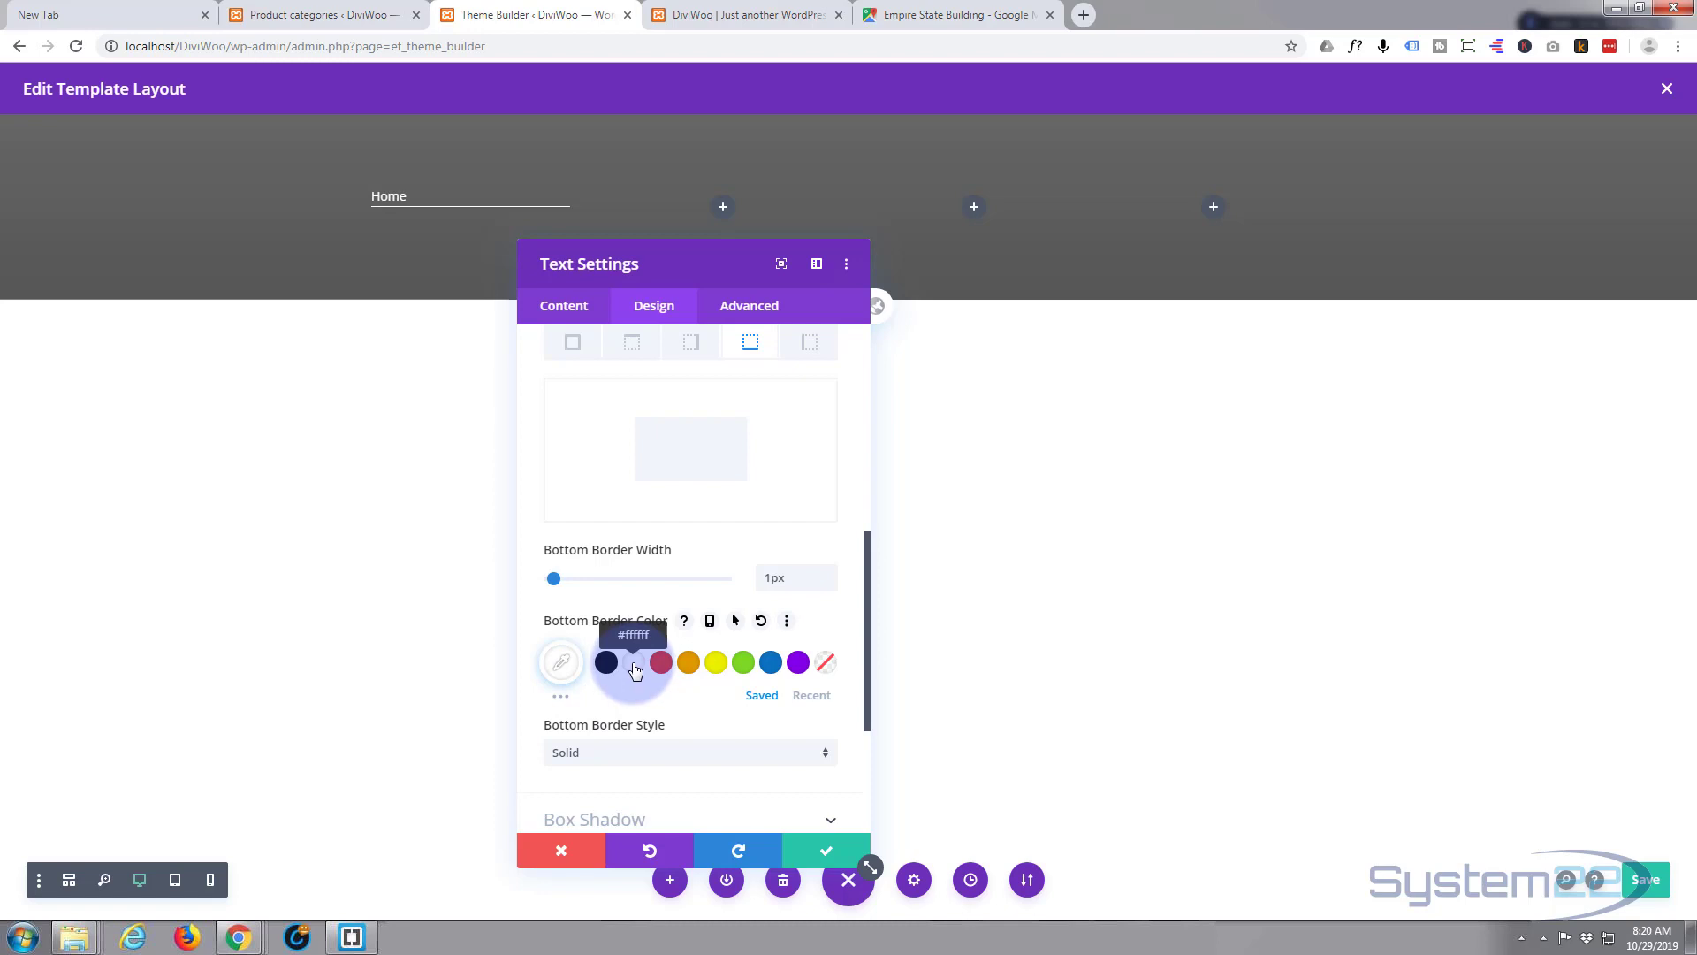
left_click(560, 660)
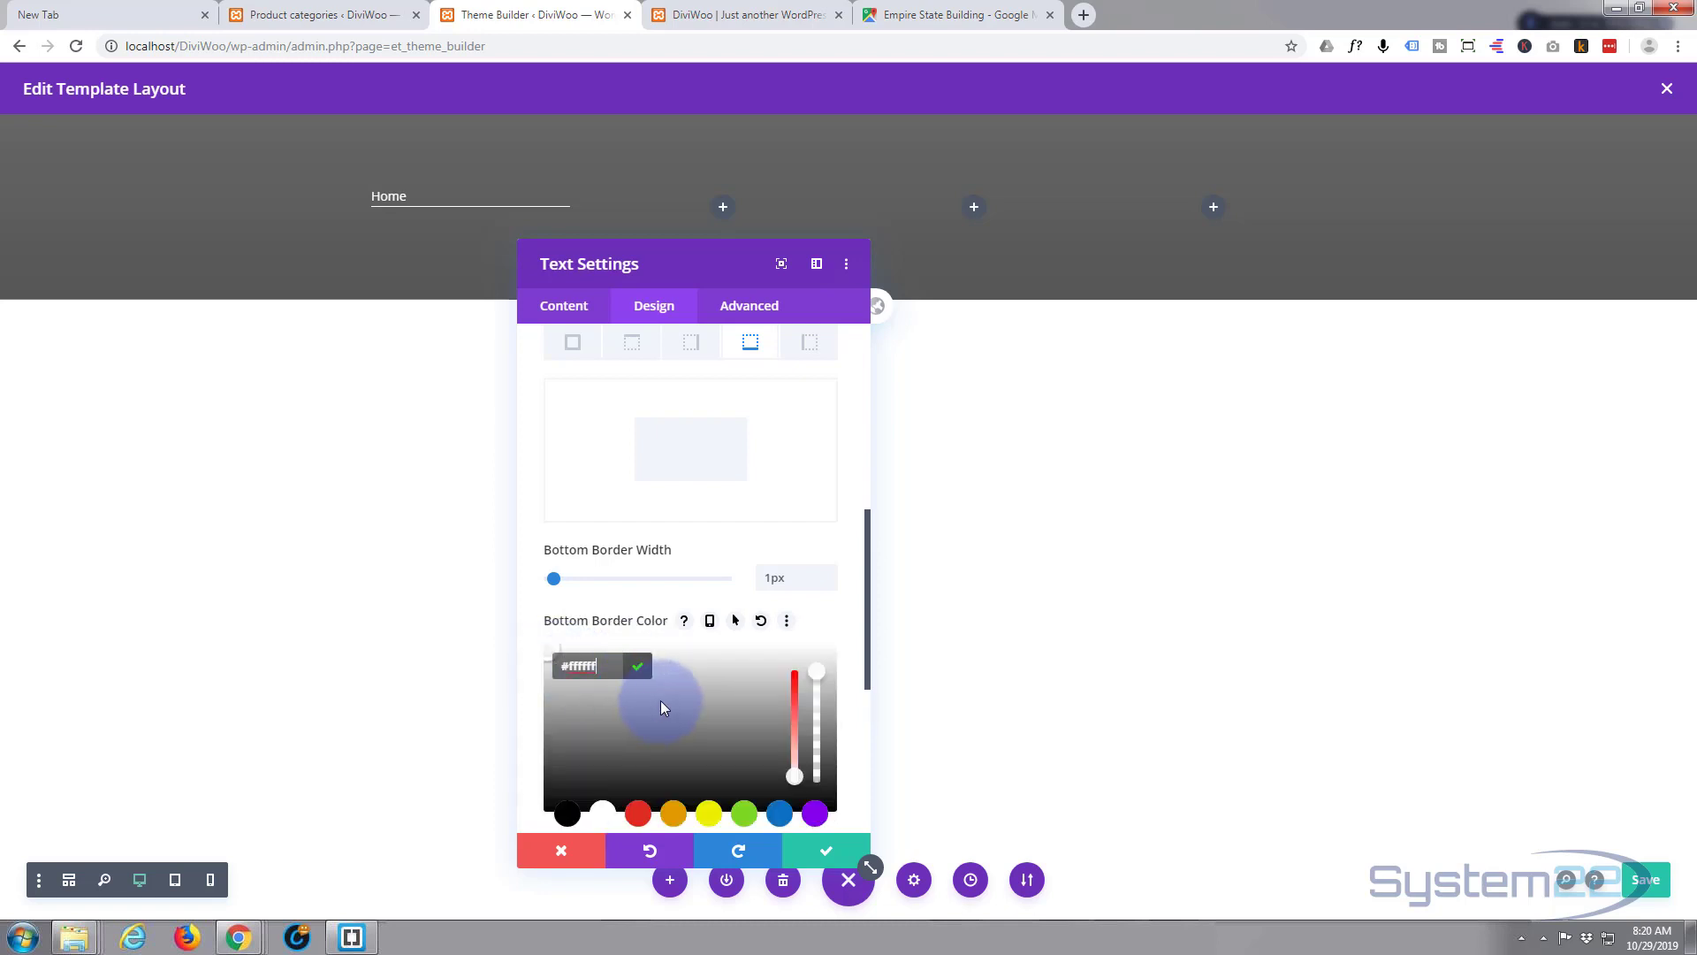
scroll(663, 700, "down", 2)
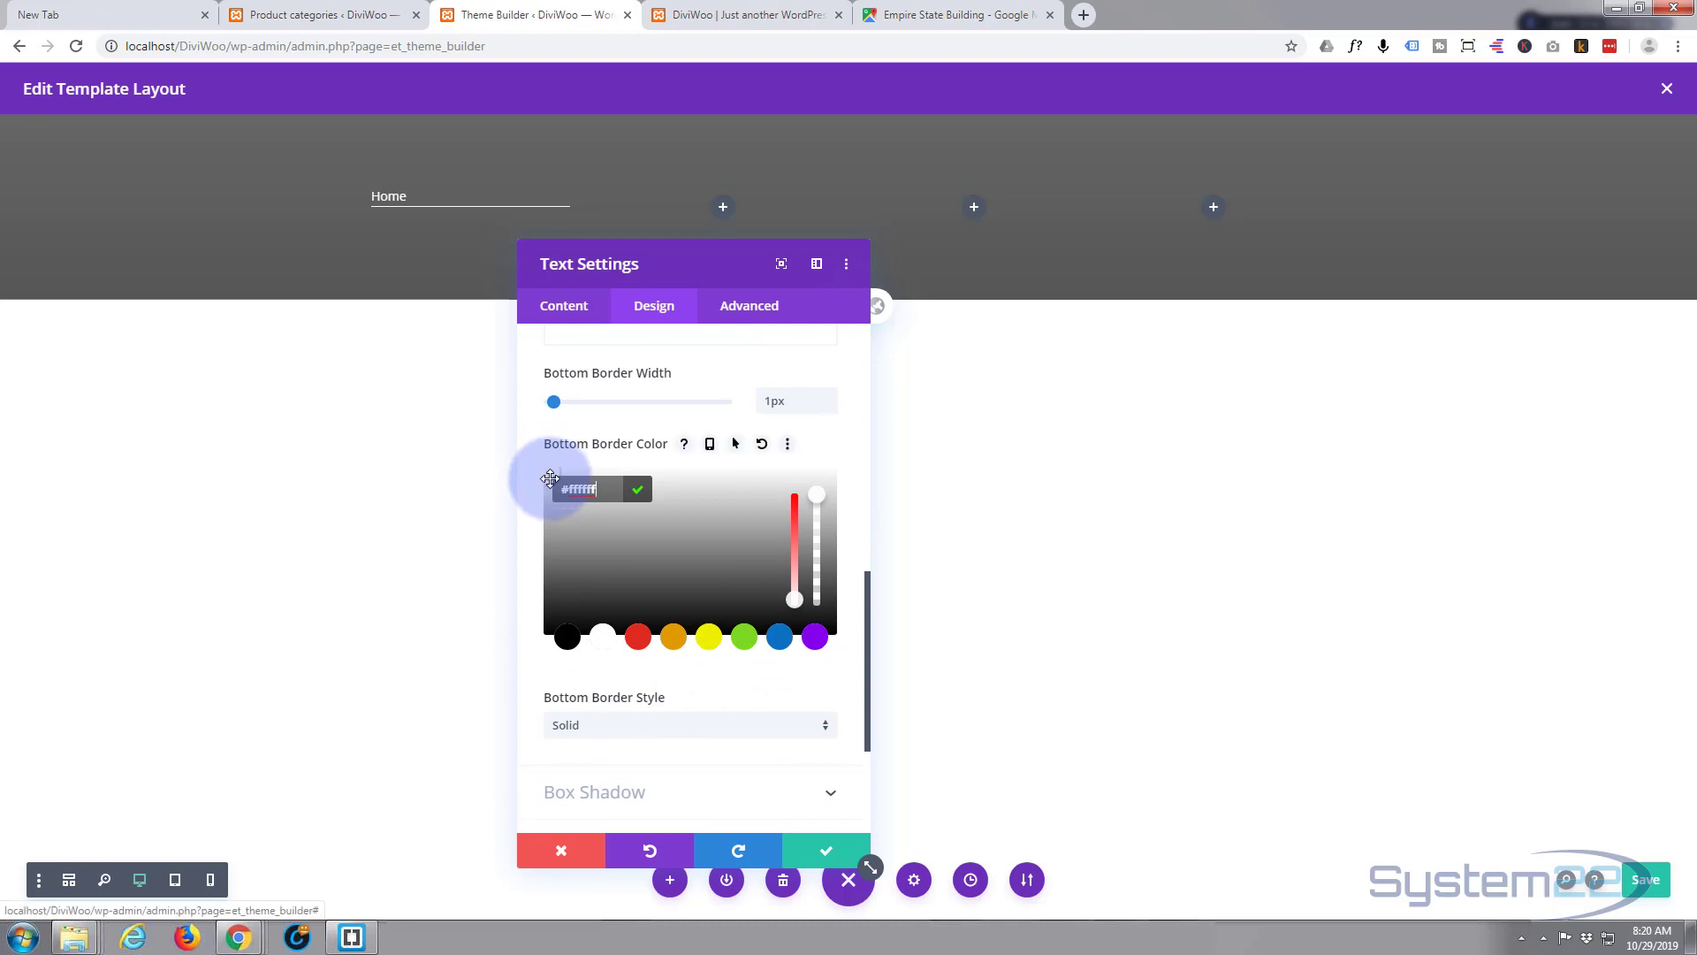
left_click_drag(550, 478, 530, 551)
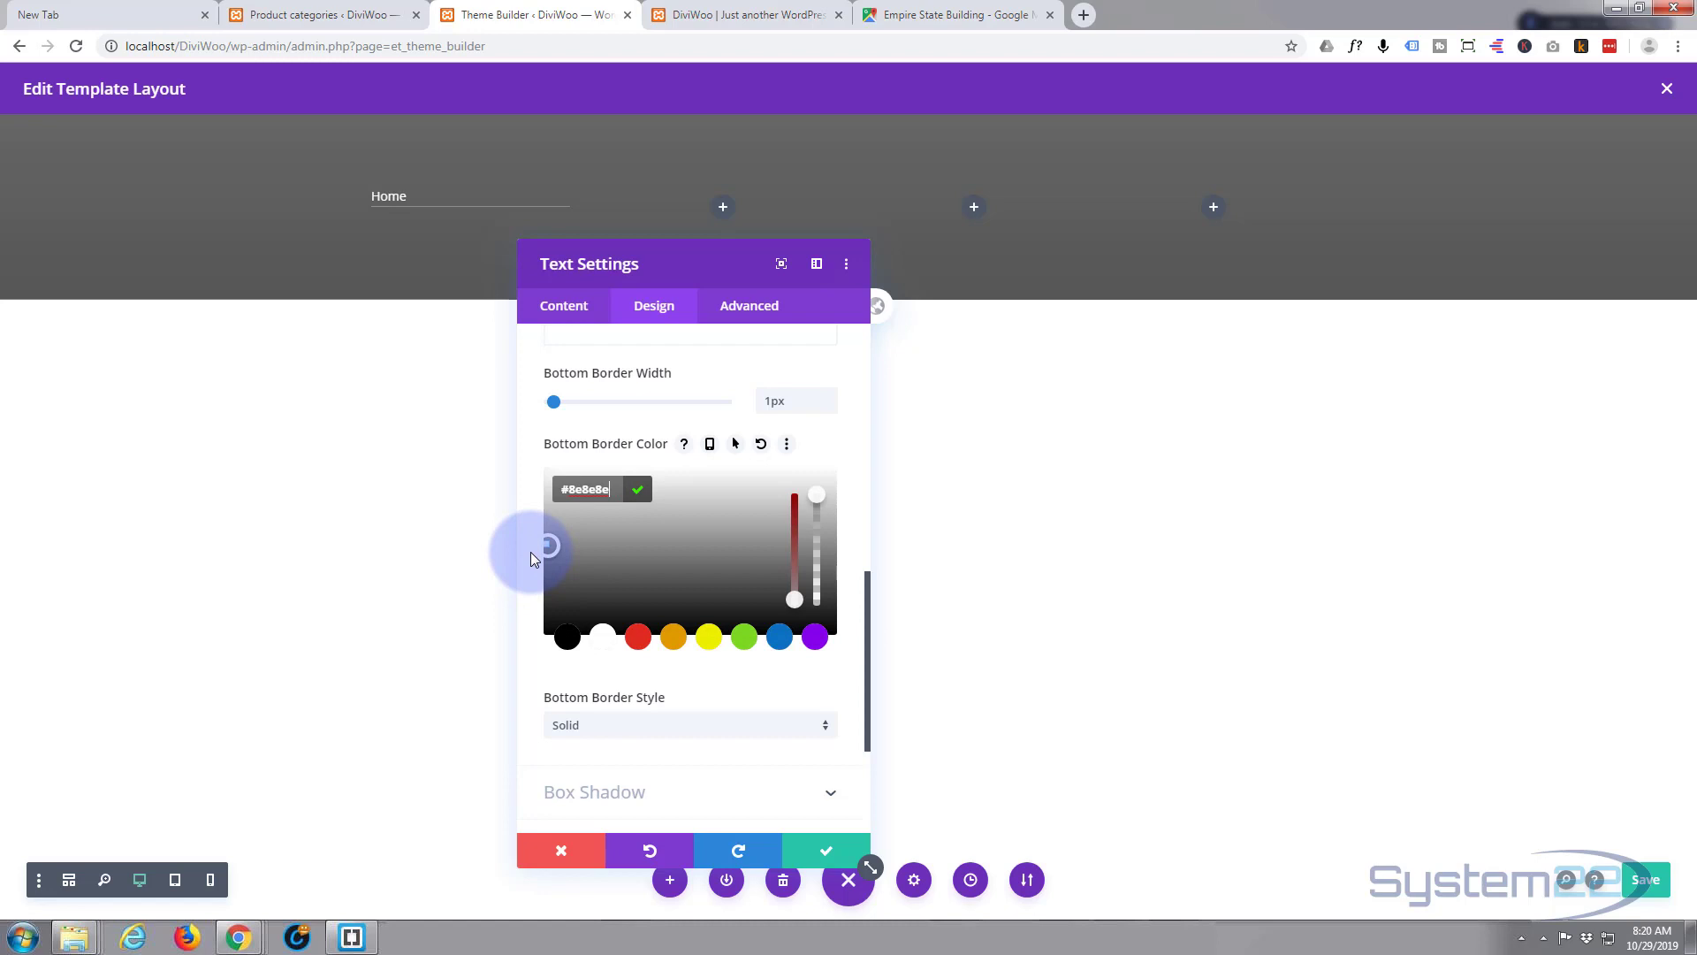
left_click(531, 549)
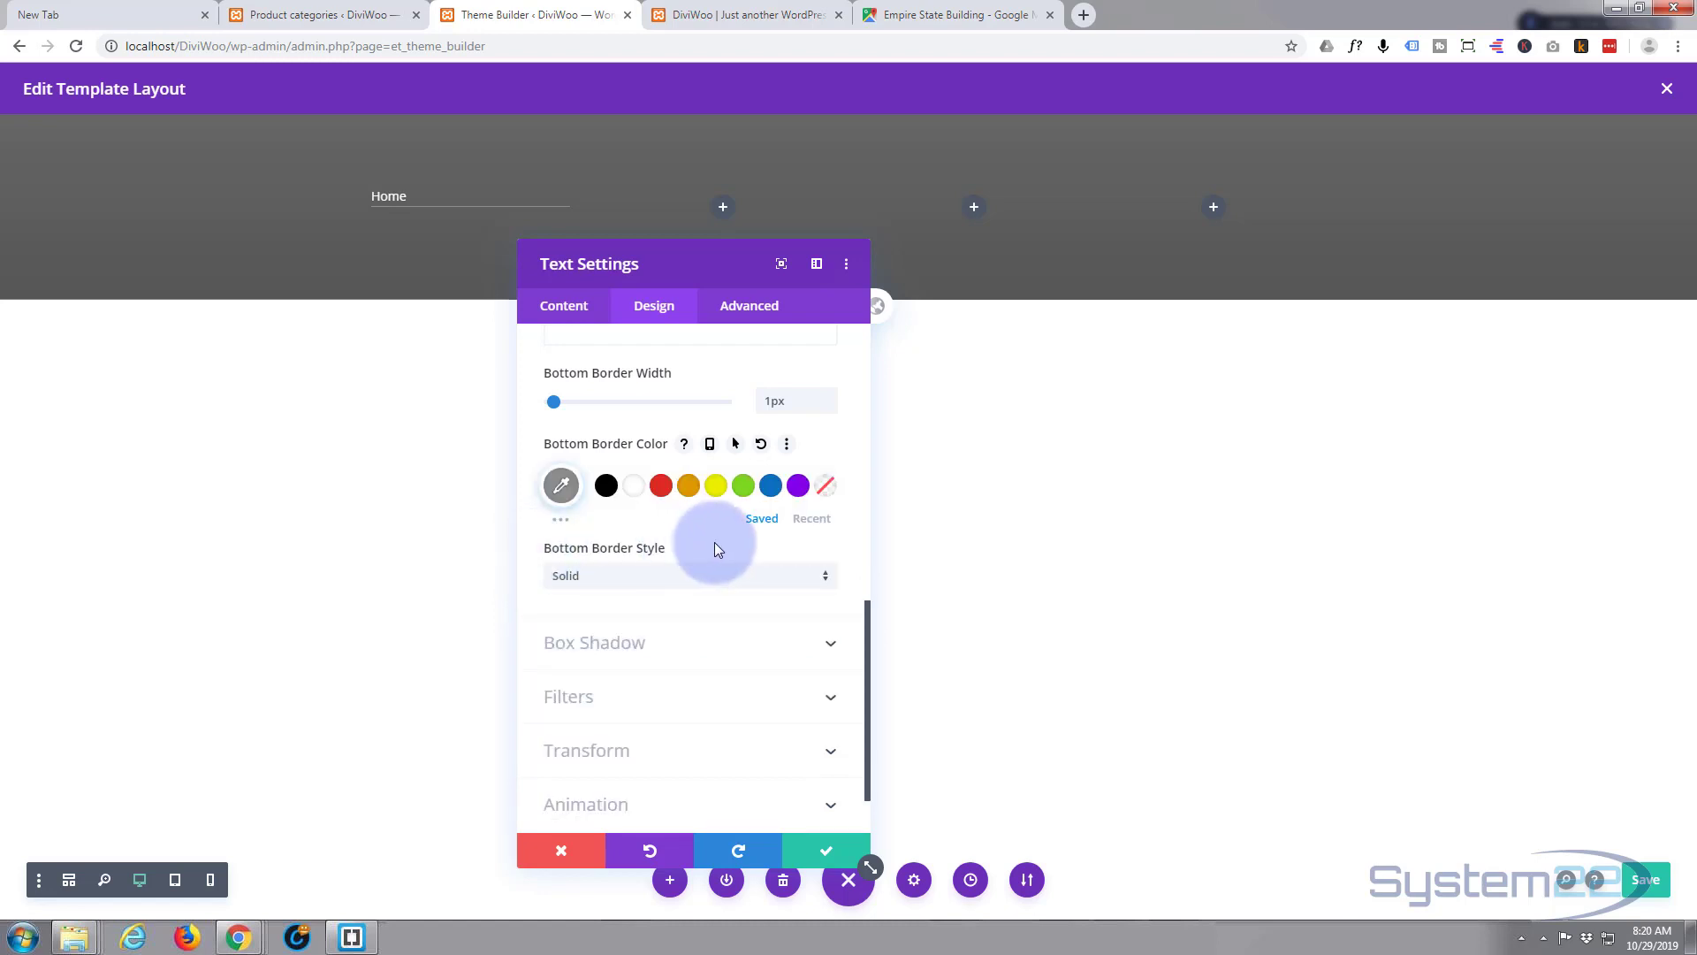
scroll(676, 643, "up", 1)
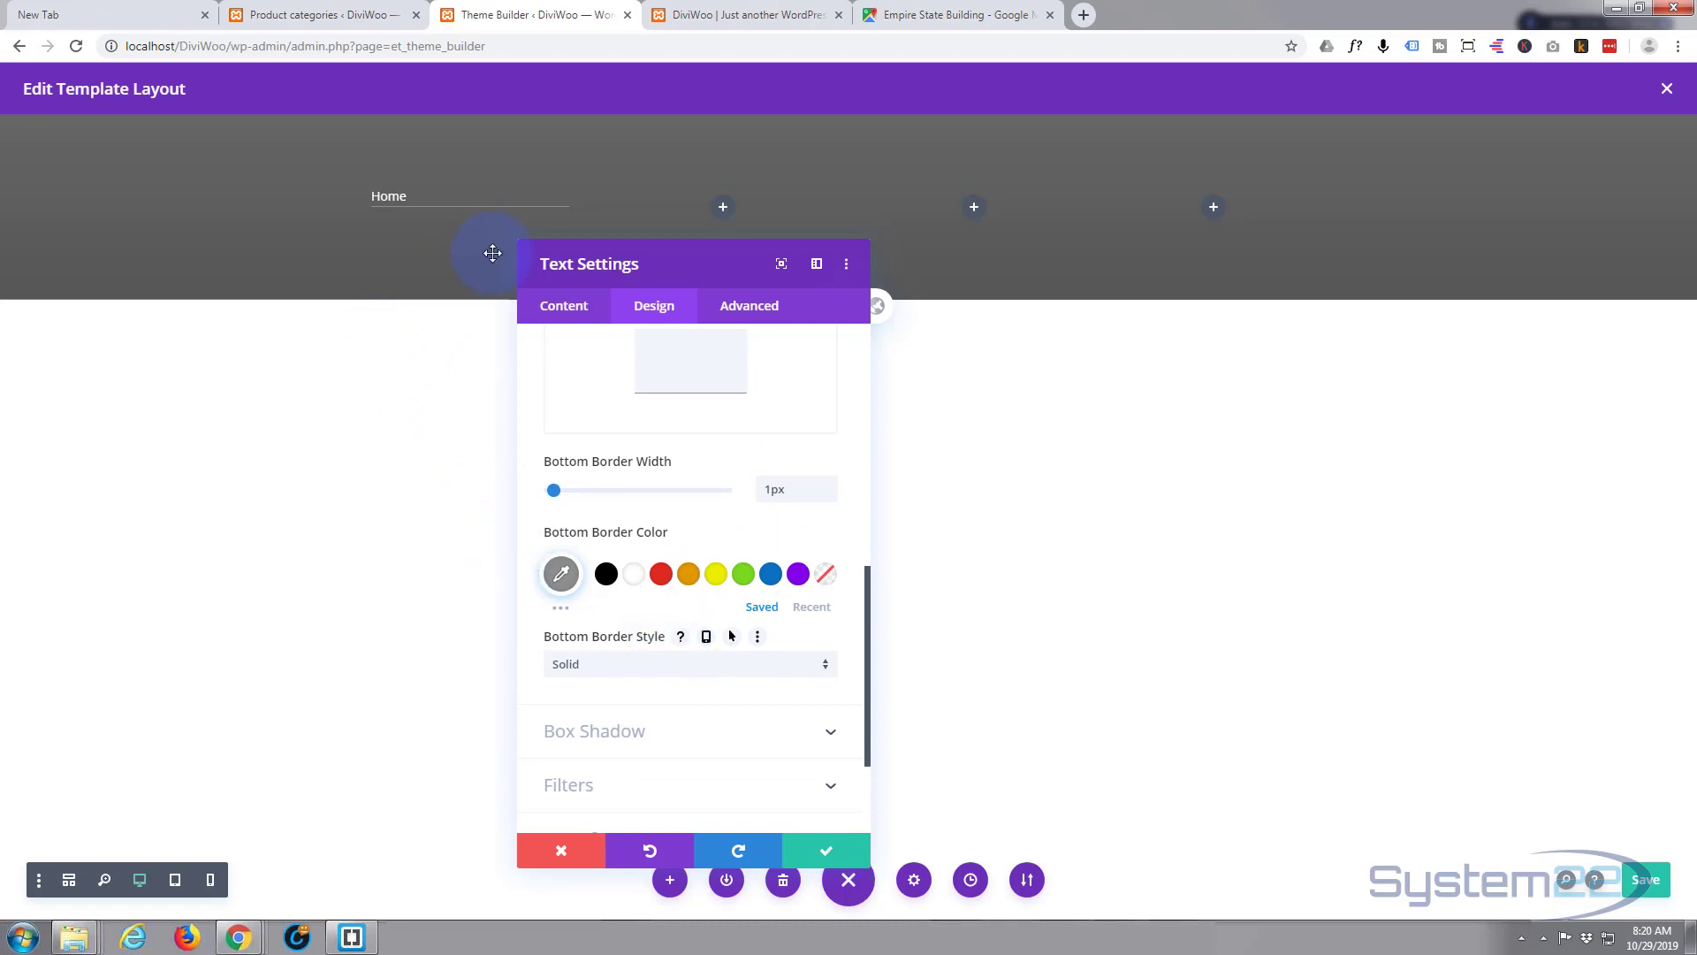
left_click(436, 208)
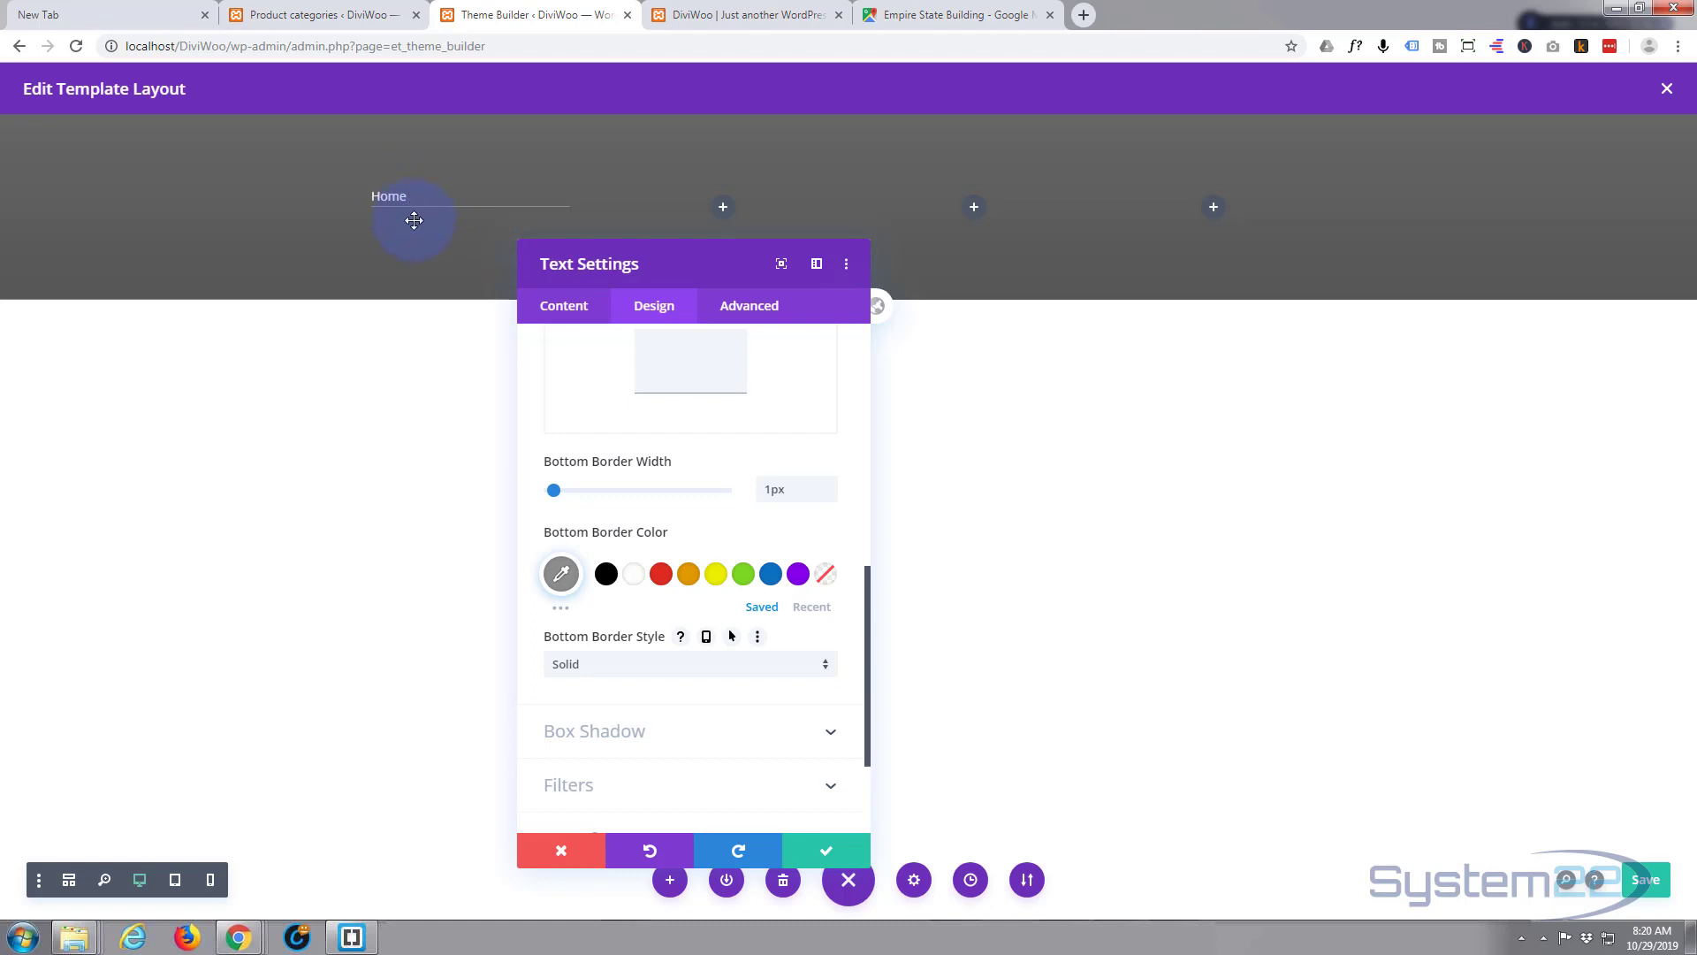
scroll(705, 526, "up", 10)
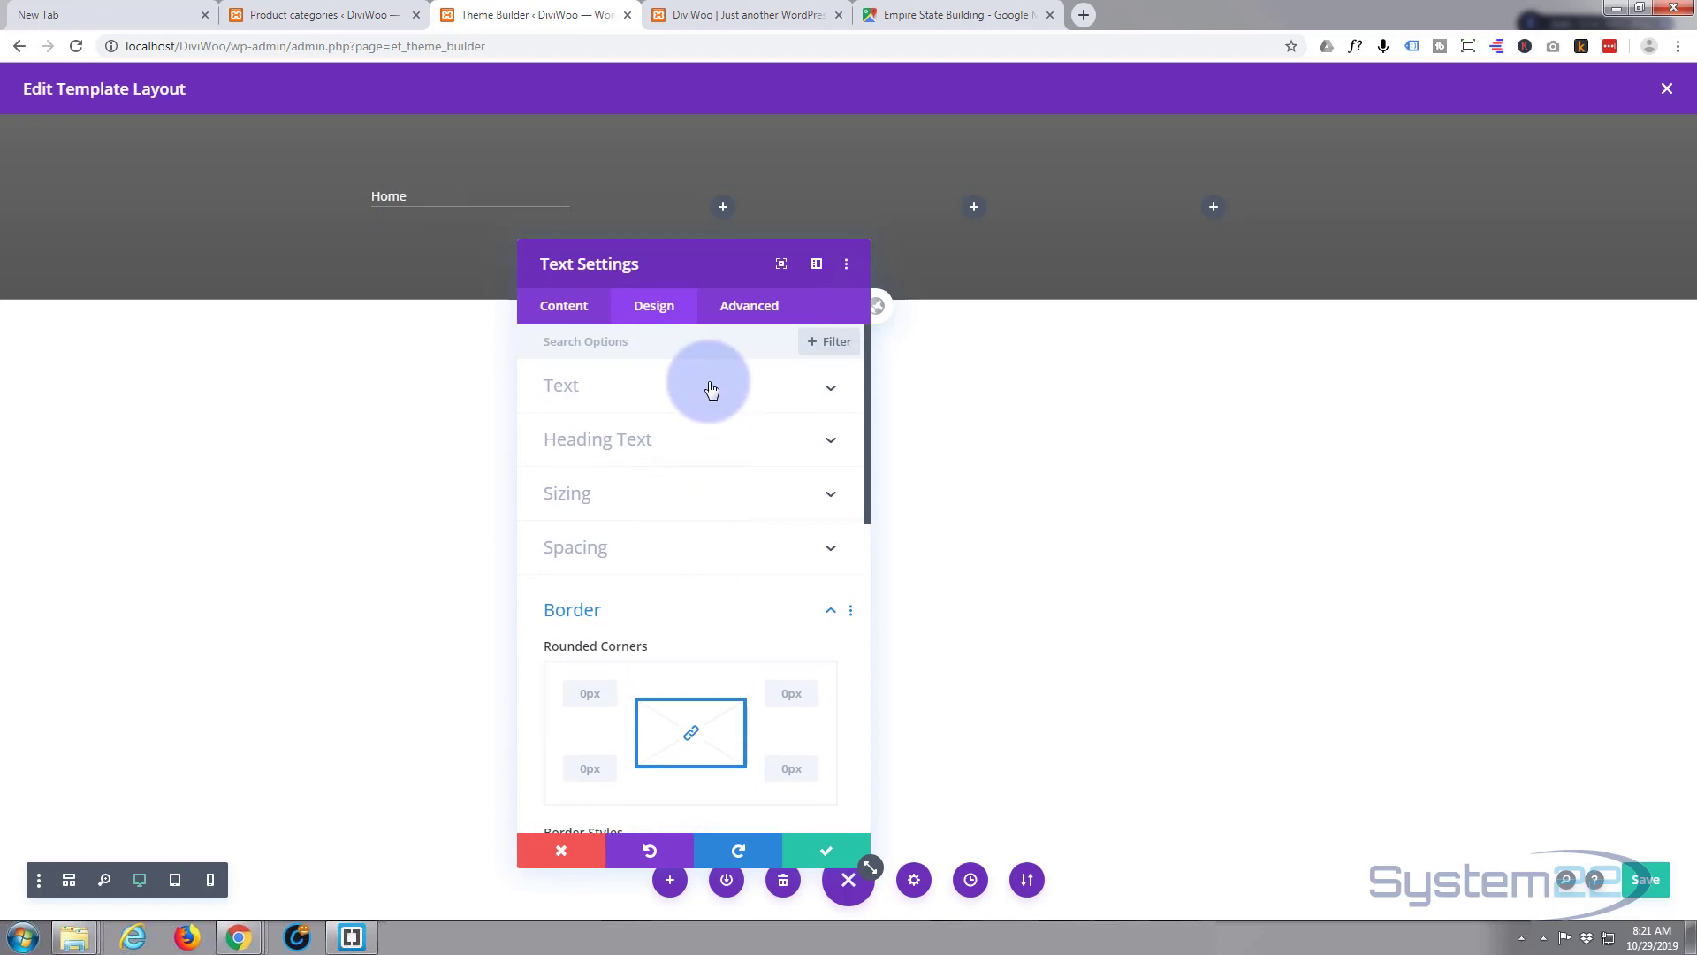
- Set the Home link's Link Line Height to 2.8em and save the text module
left_click(712, 387)
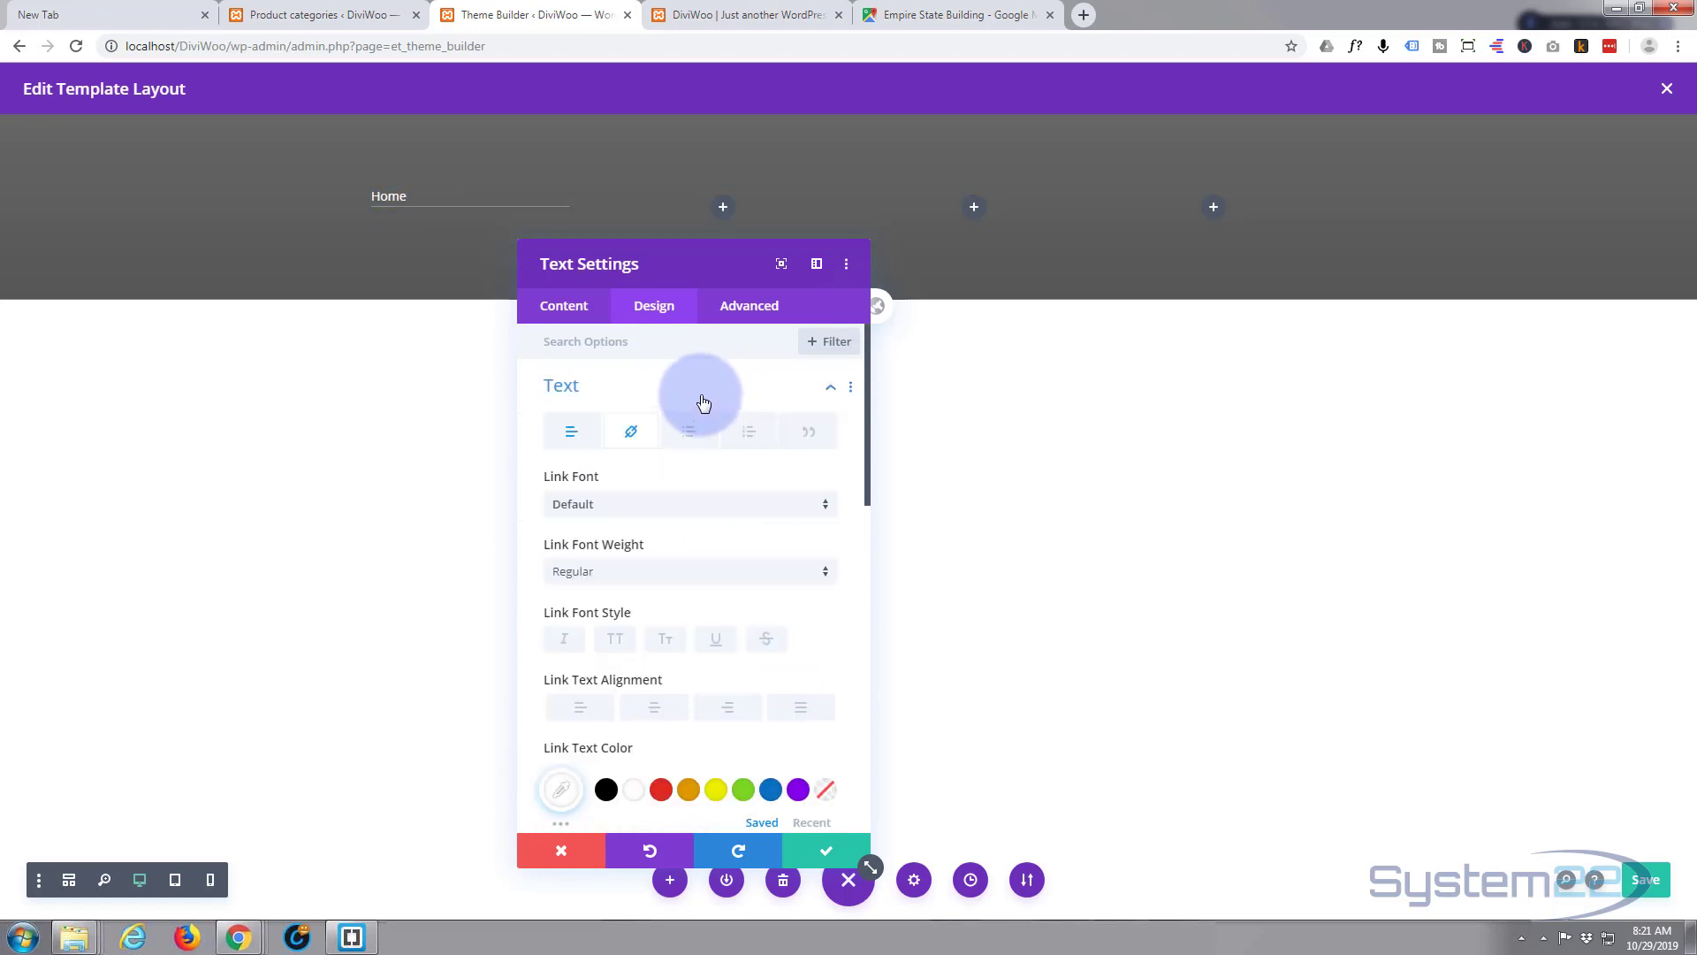
scroll(651, 393, "down", 4)
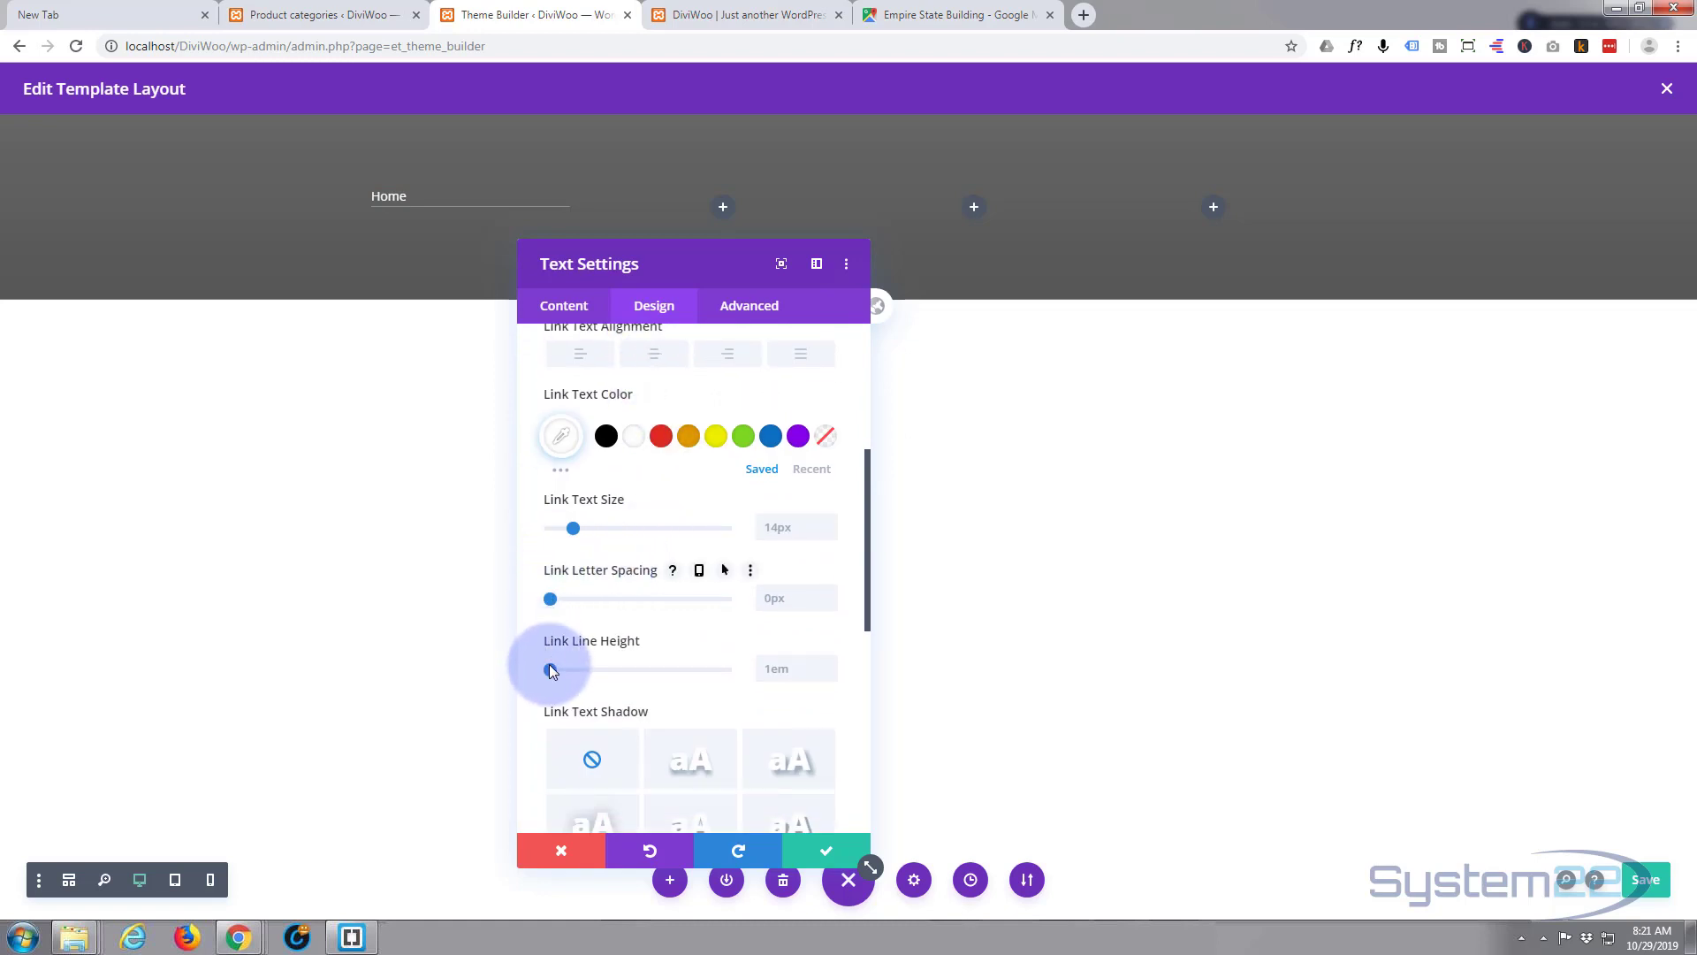
left_click_drag(551, 670, 691, 672)
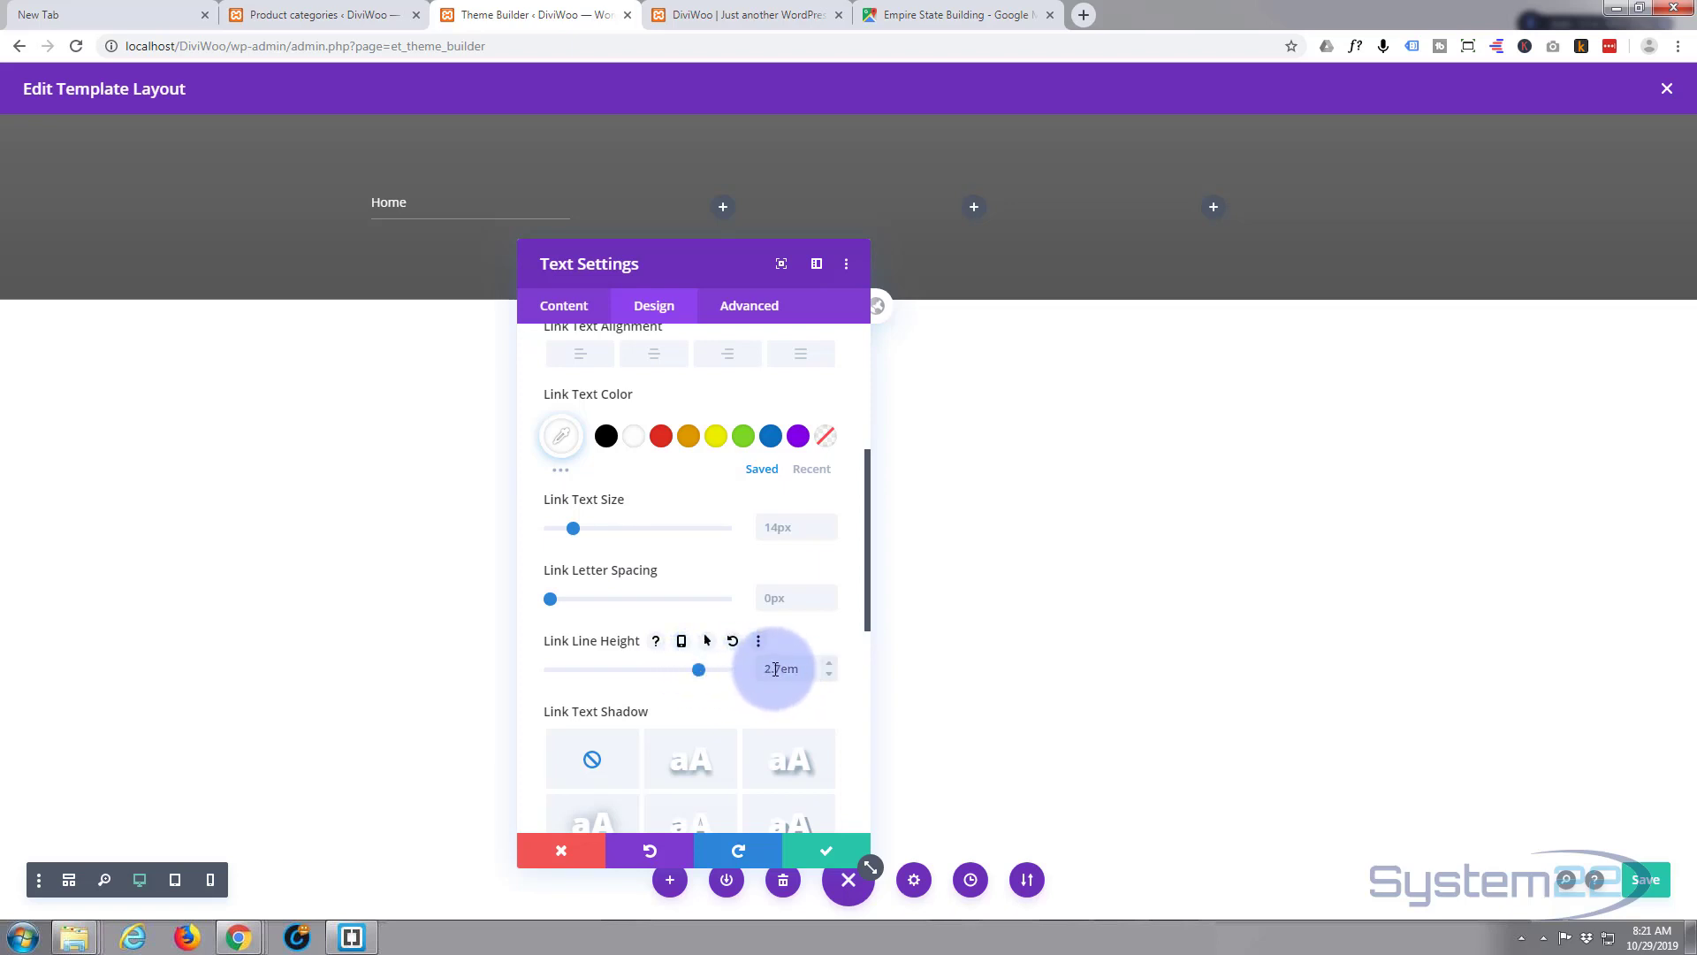
mouse_move(702, 669)
left_mouse_down()
mouse_move(729, 670)
mouse_move(700, 675)
left_mouse_up()
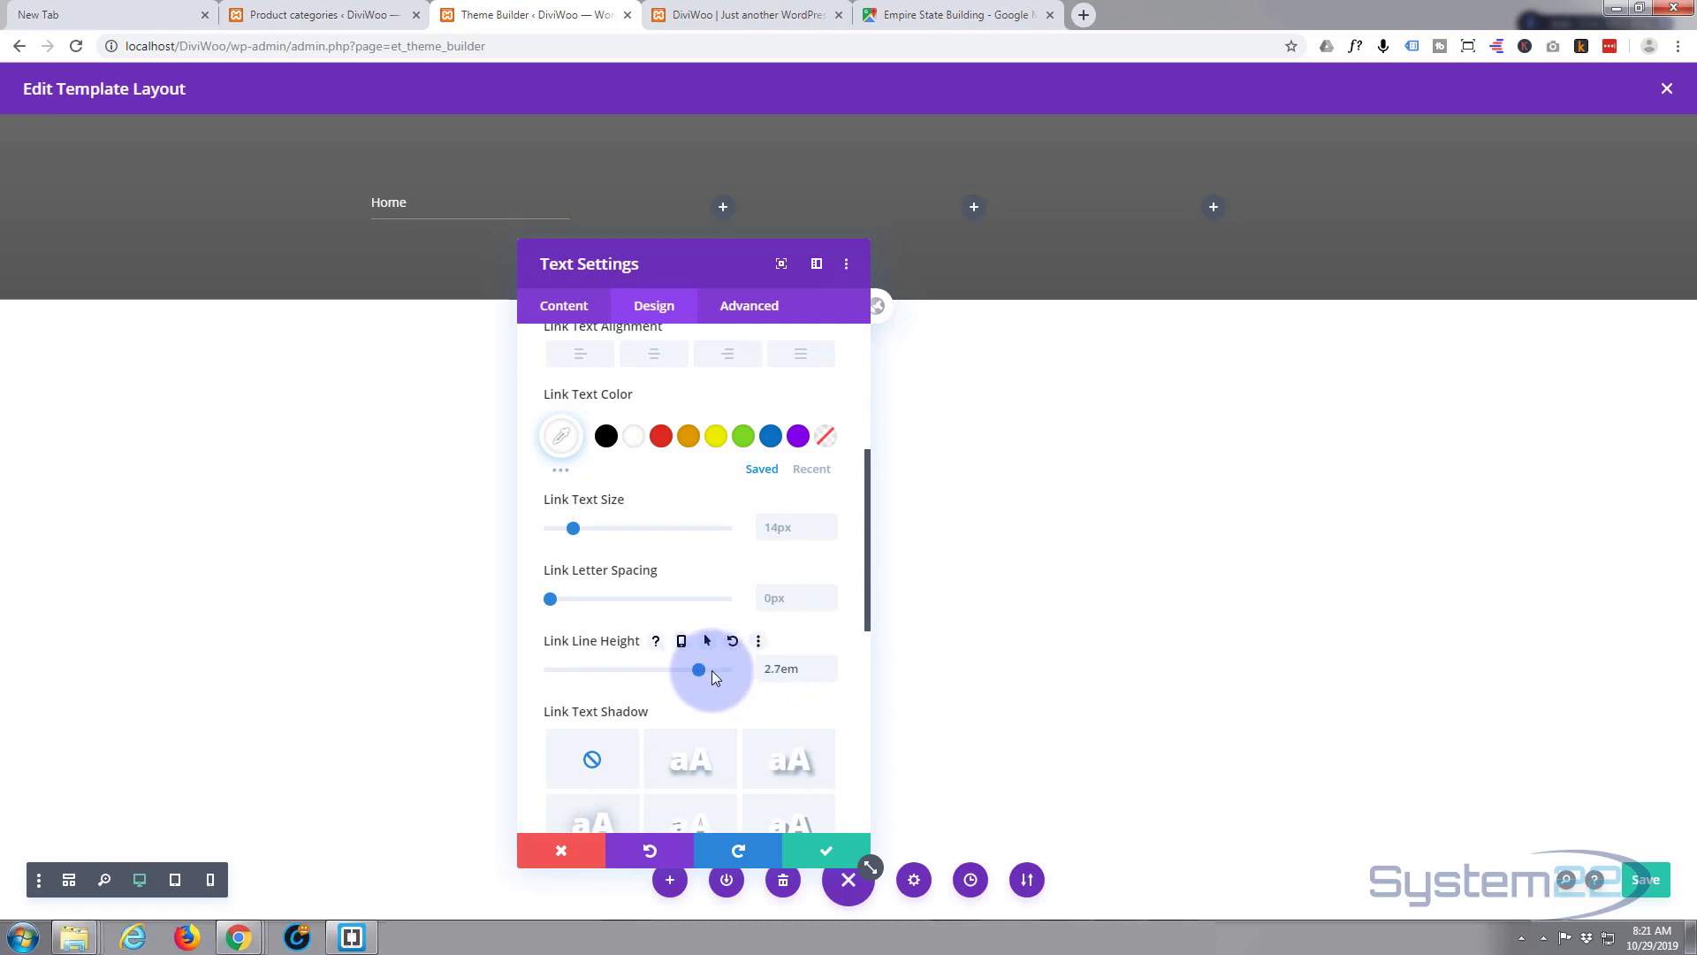
left_click(713, 671)
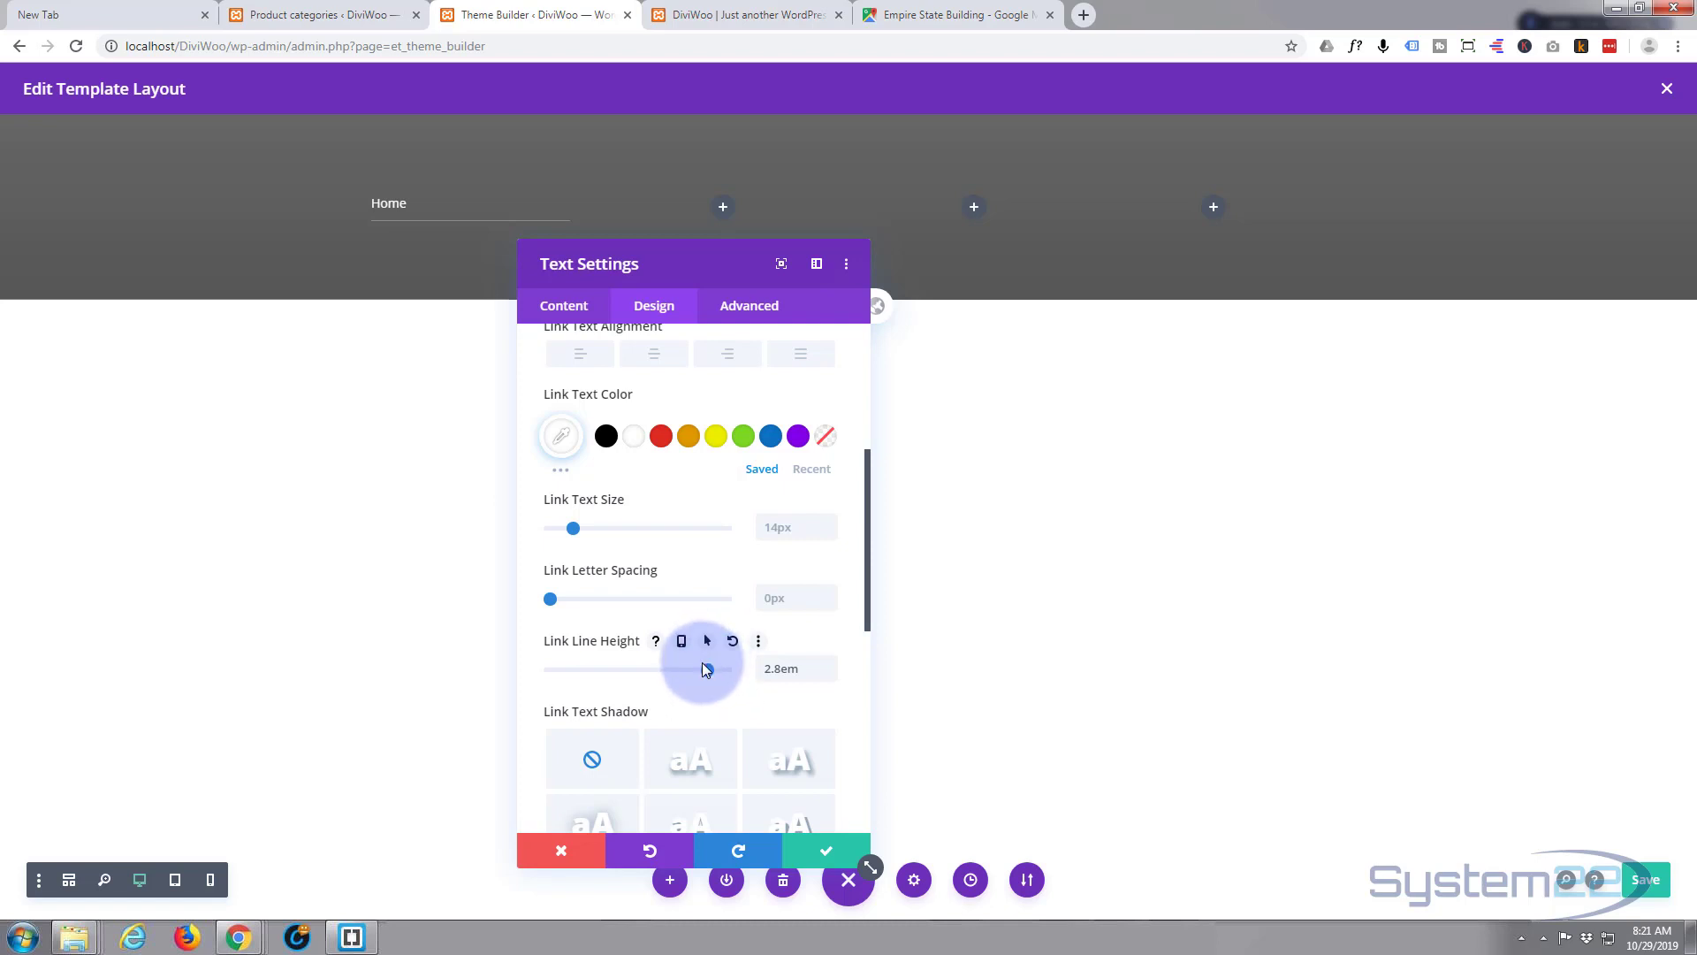
left_click(825, 851)
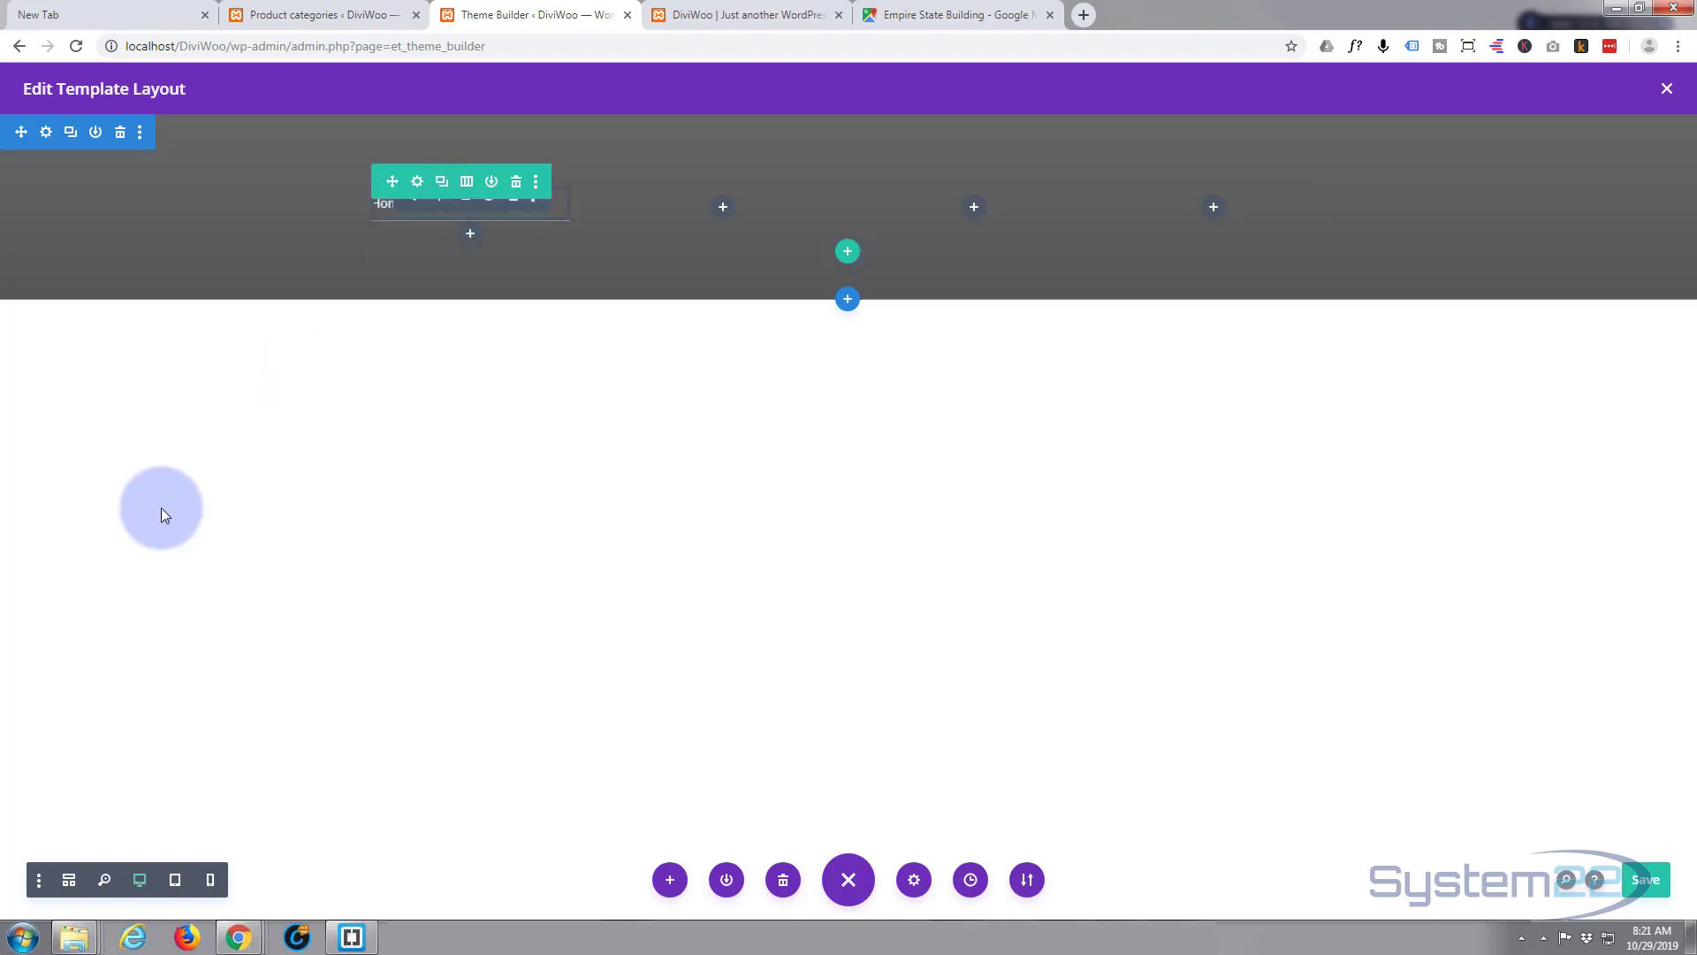
- Duplicate the Home text module in wireframe view, then drag the copy above the original
left_click(69, 881)
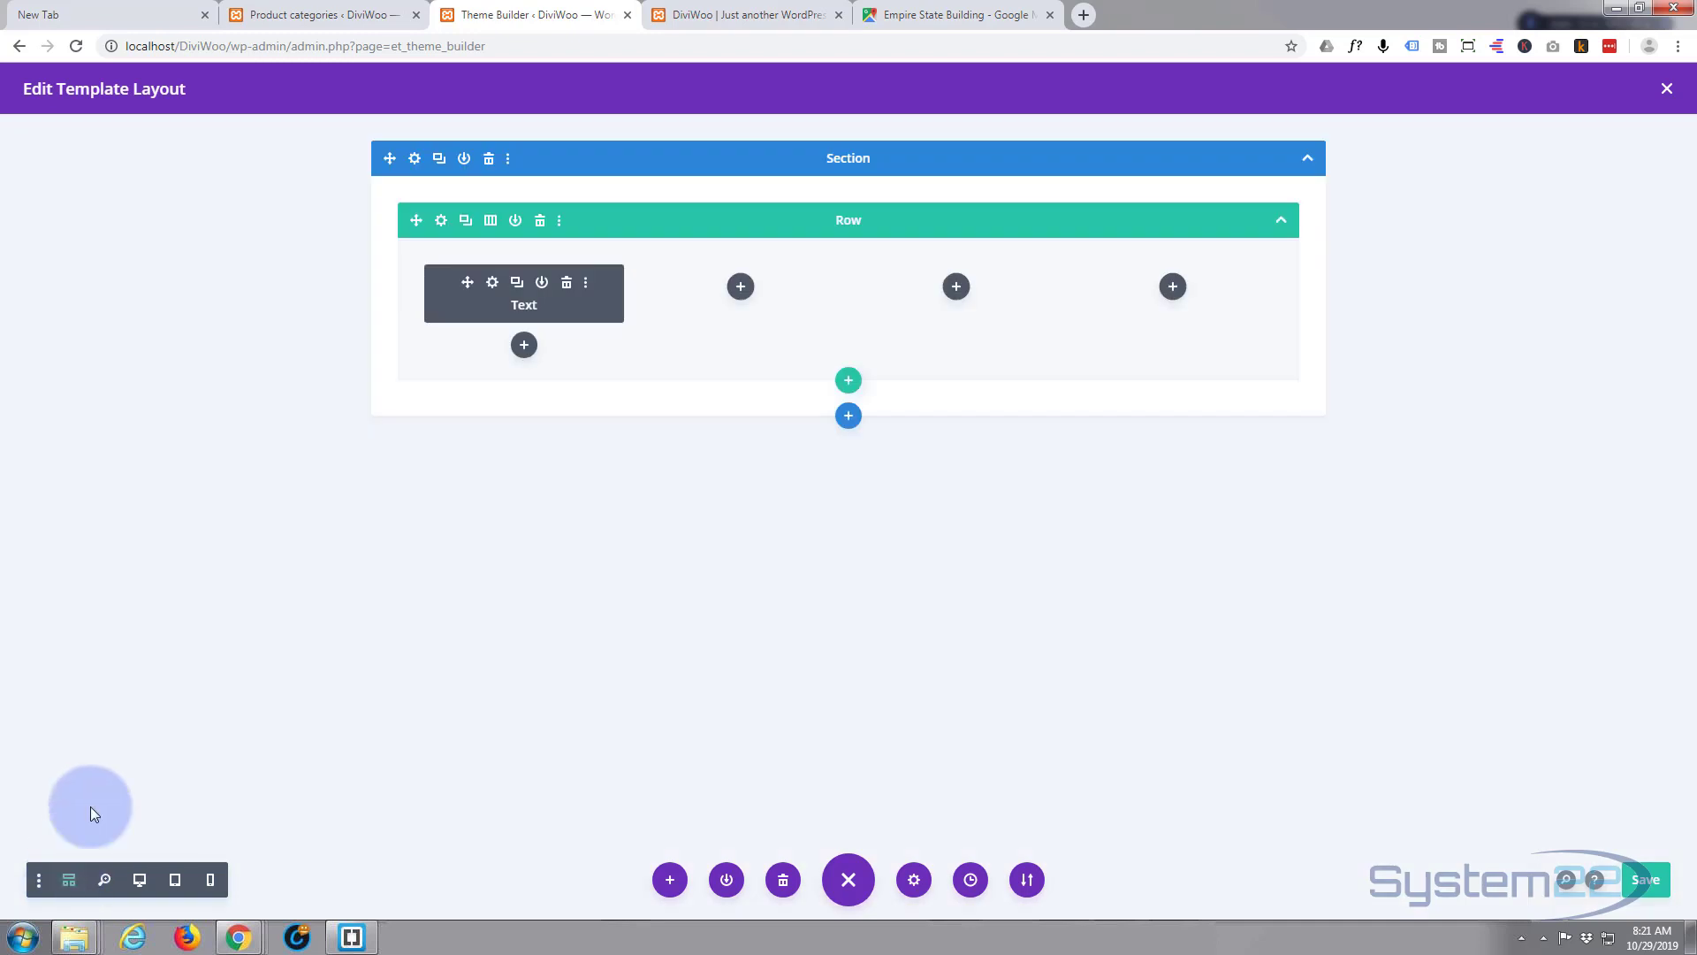
left_click(517, 288)
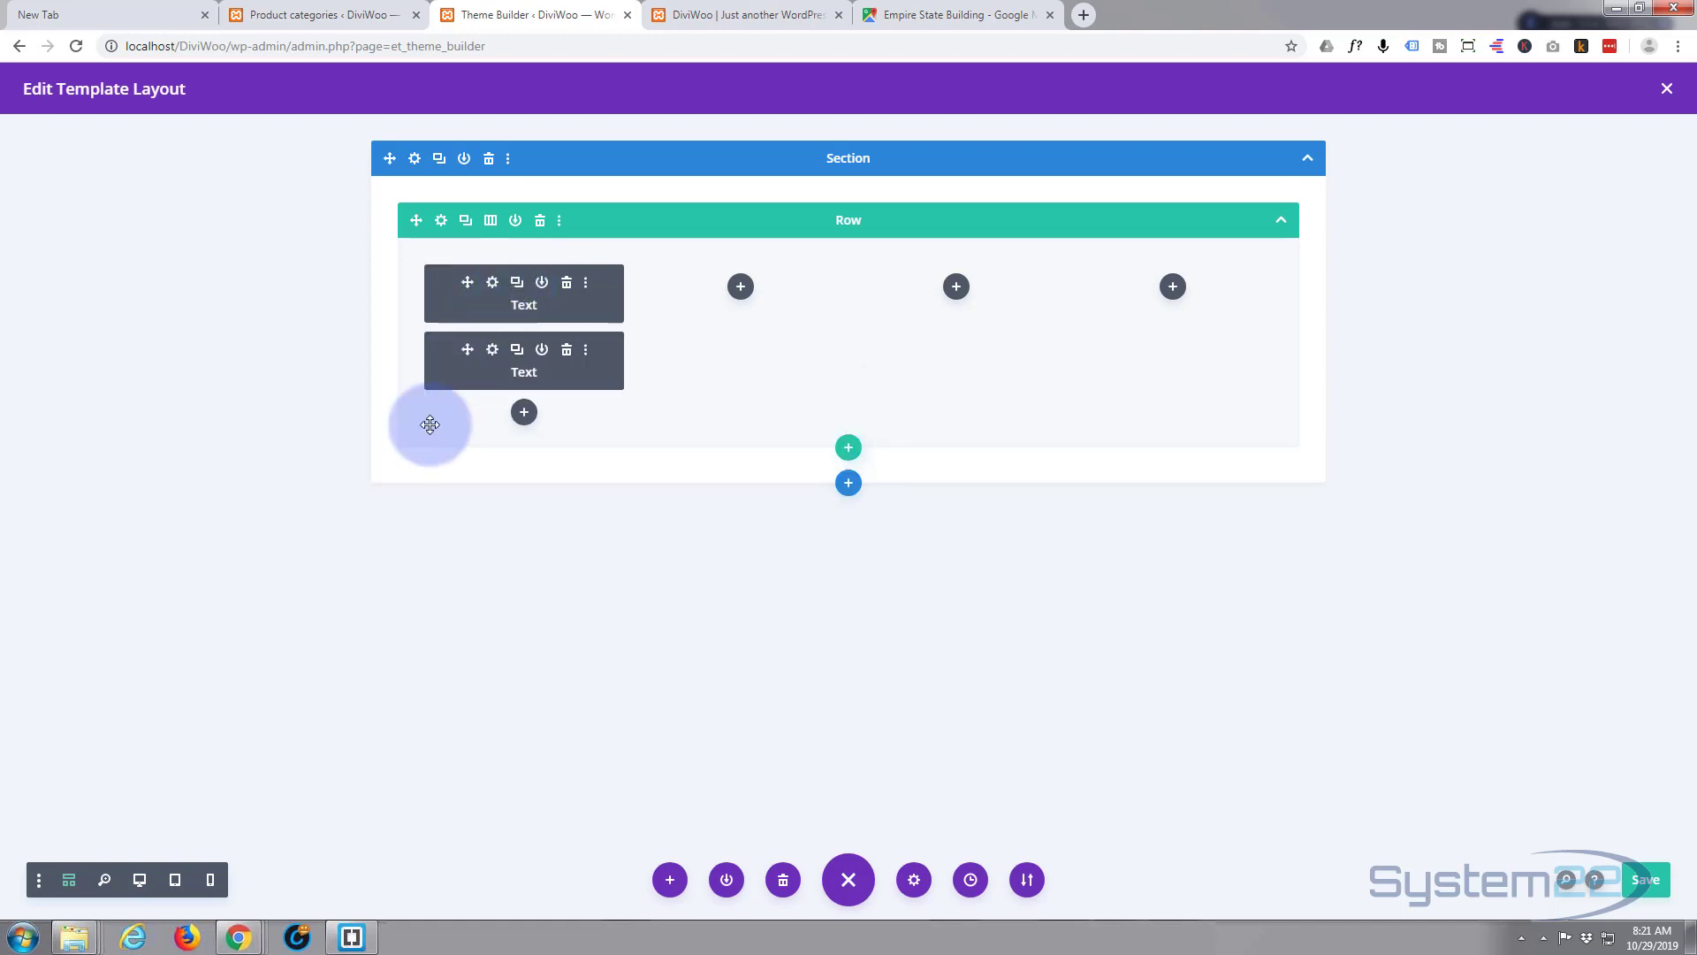
left_click(139, 881)
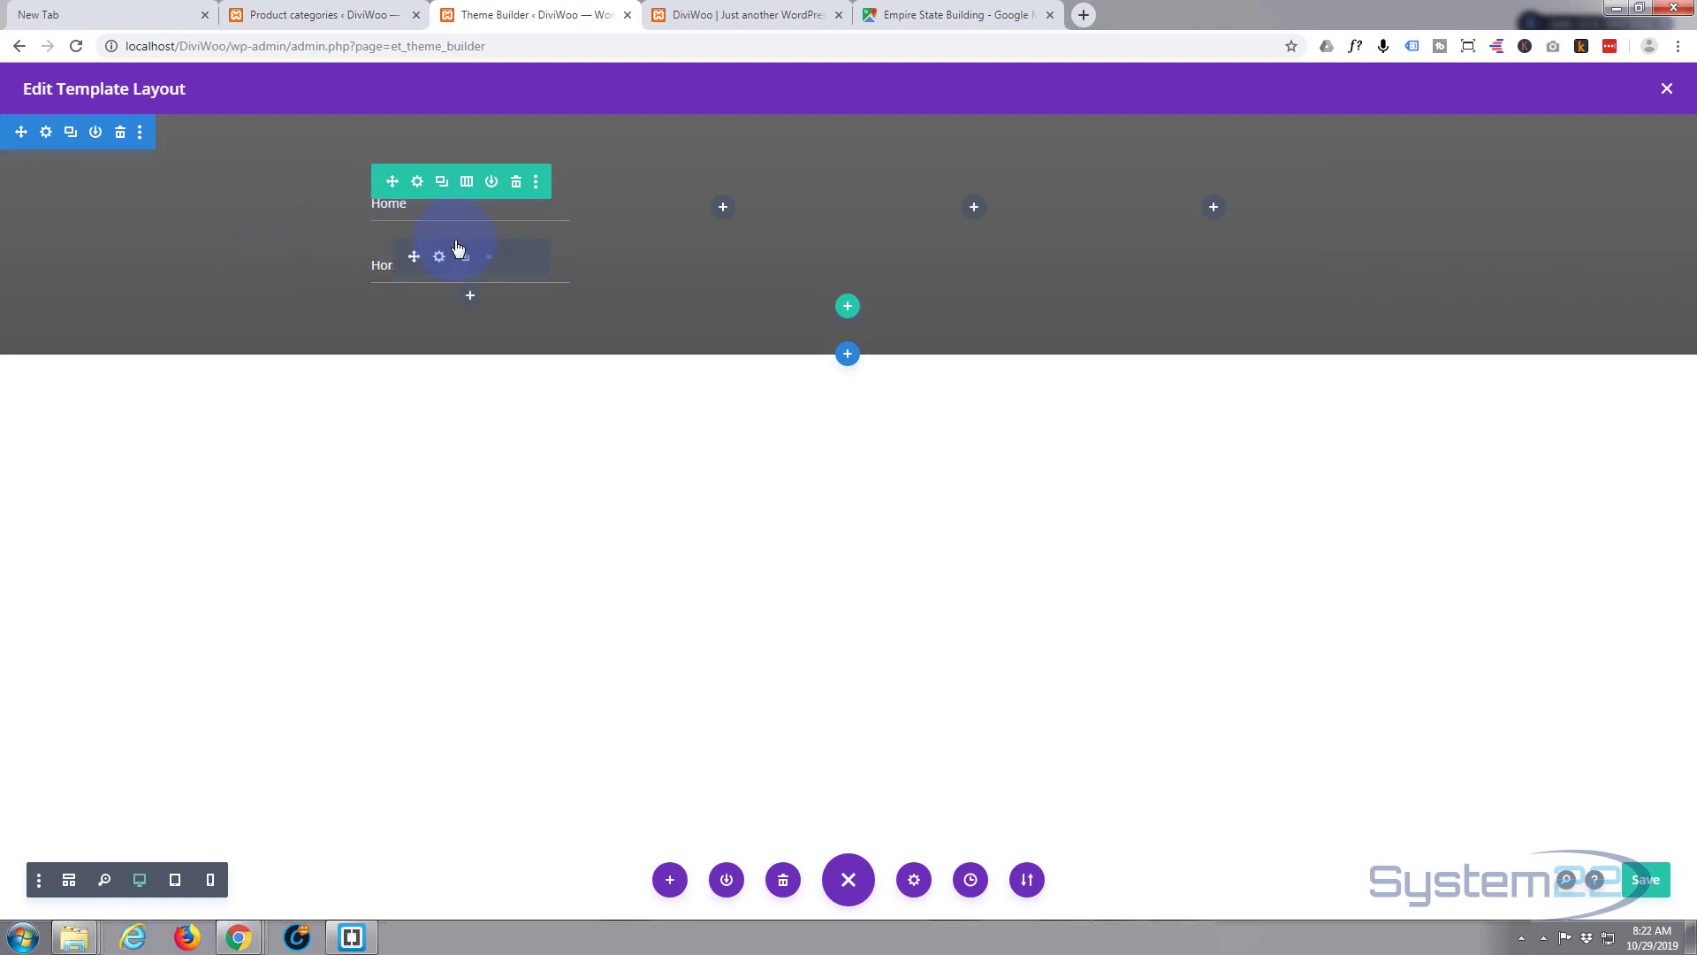
left_click_drag(455, 250, 361, 215)
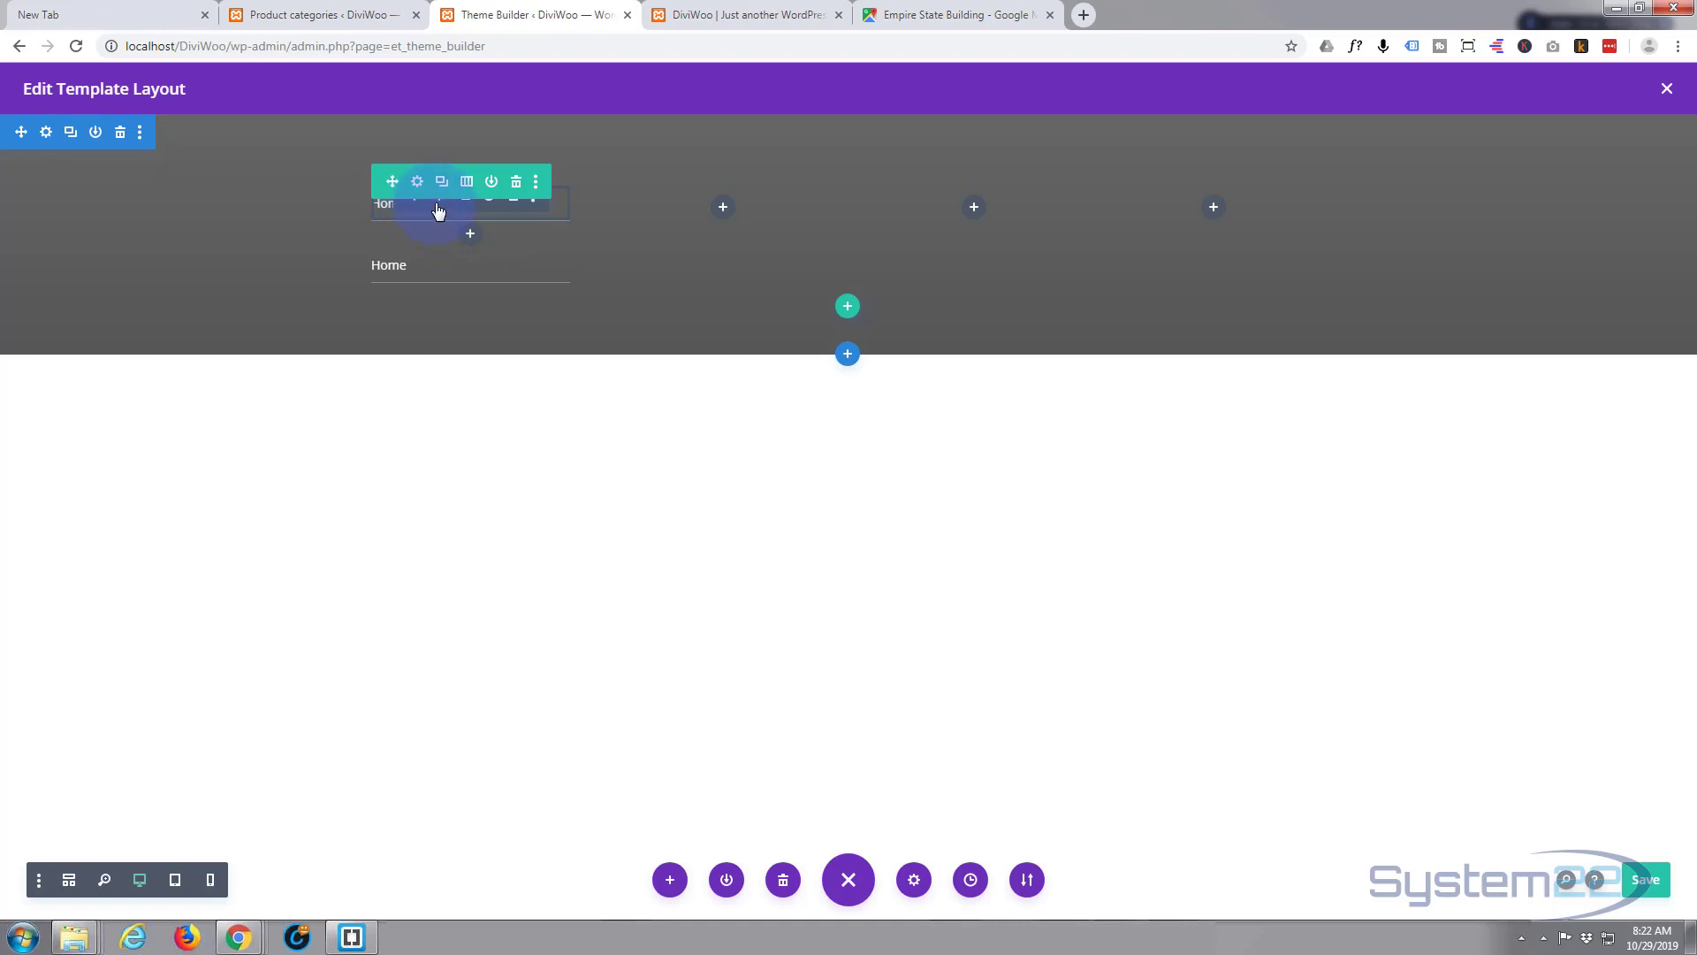
- Enter 0px as the Home text module's Margin Bottom under Design > Spacing
left_click(439, 211)
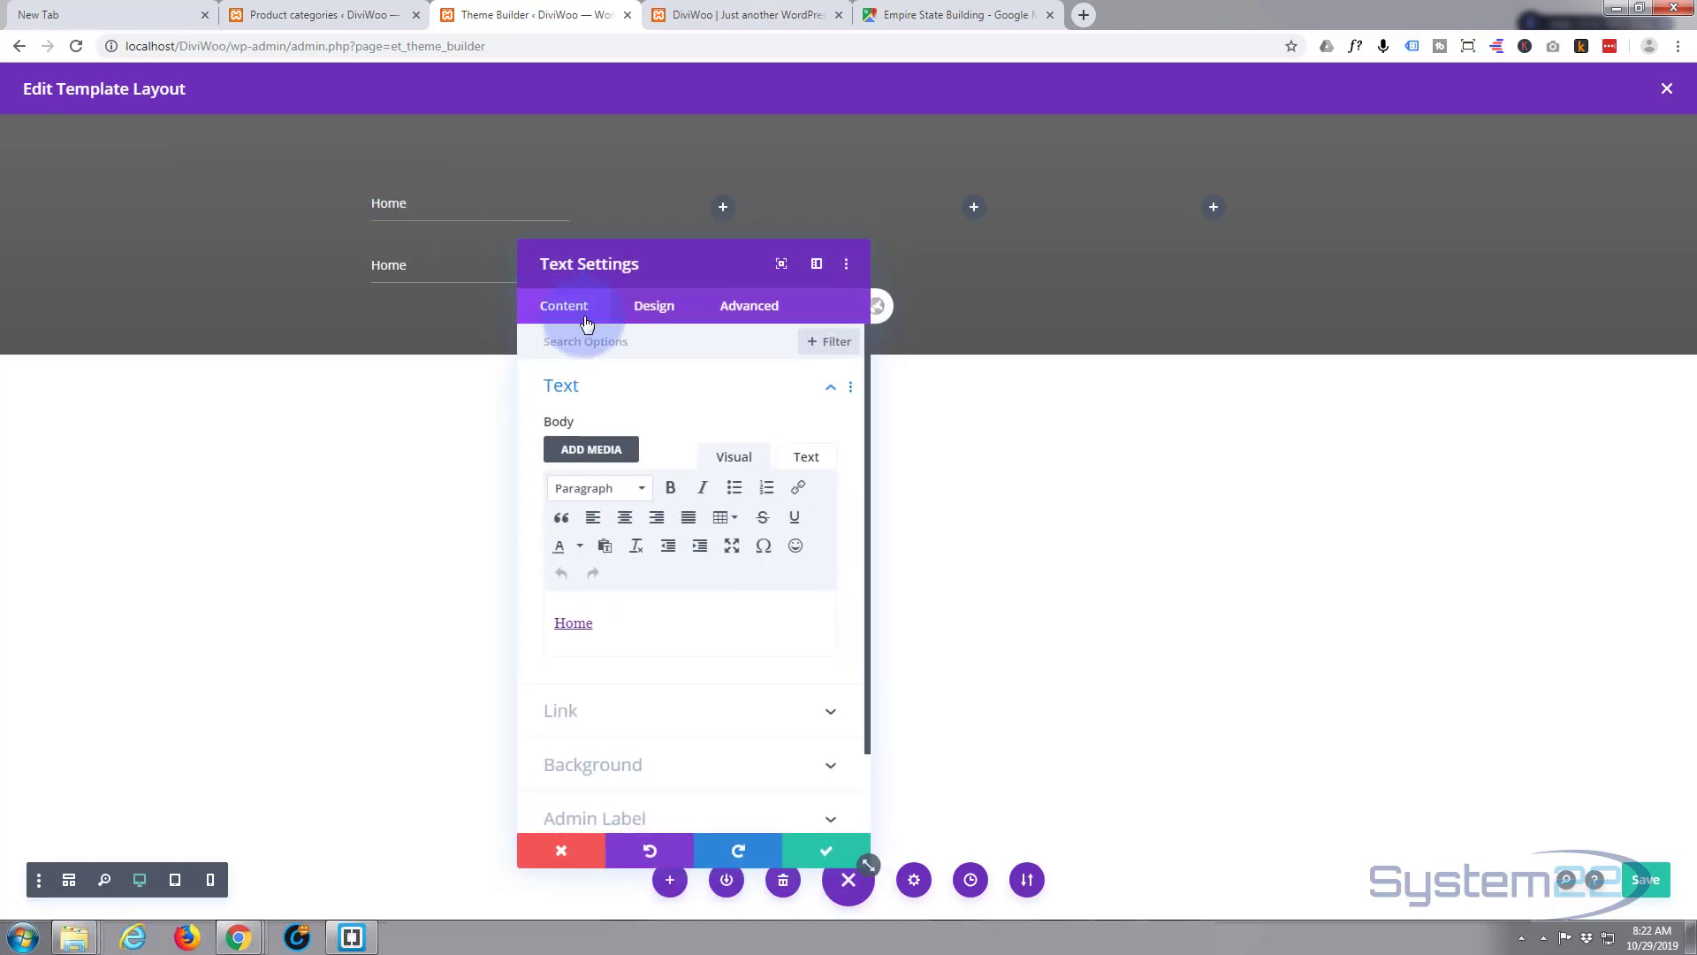
left_click_drag(668, 265, 973, 200)
left_click(962, 246)
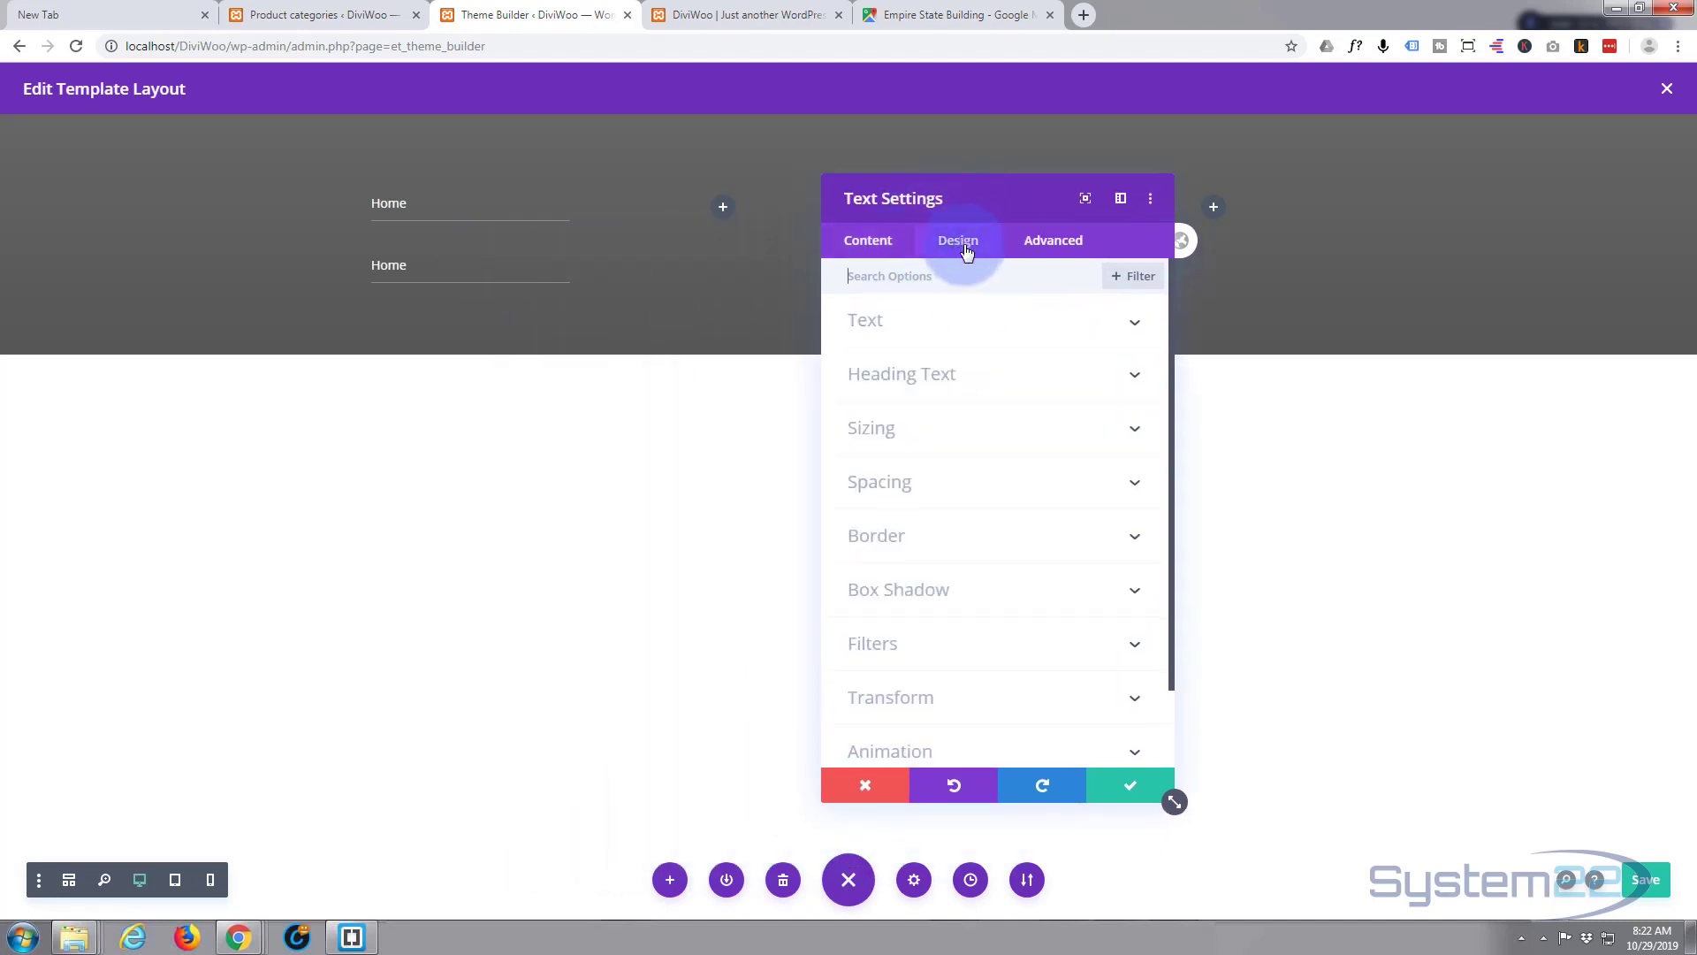
left_click(959, 483)
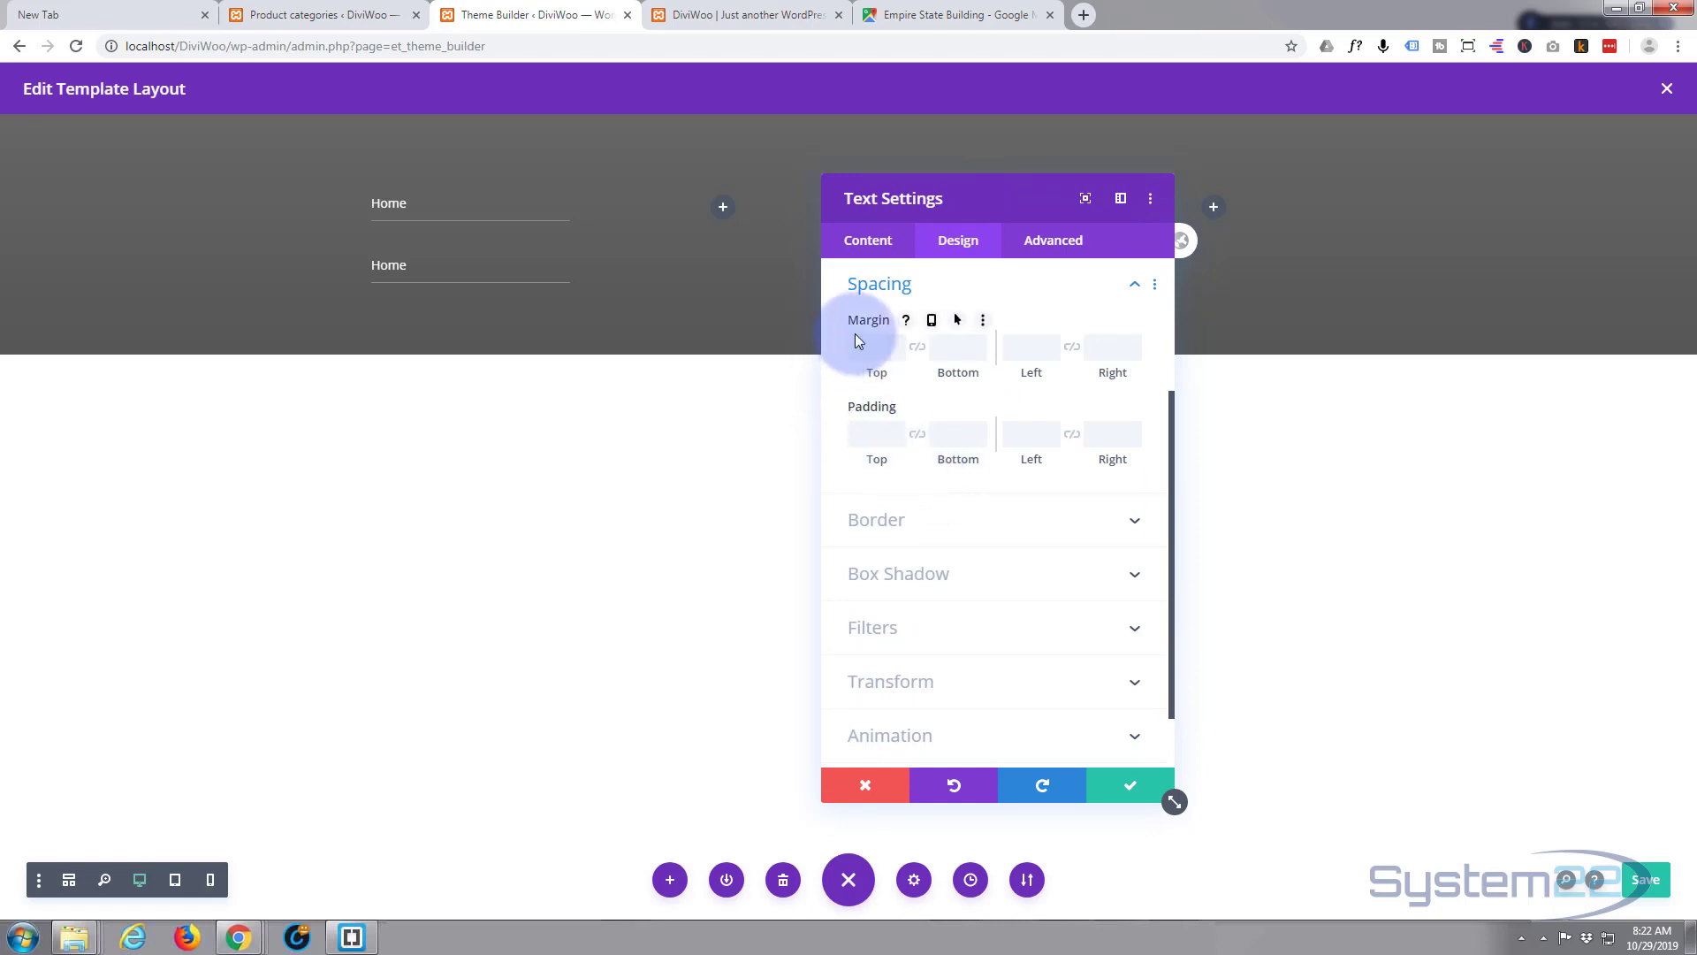
left_click(951, 346)
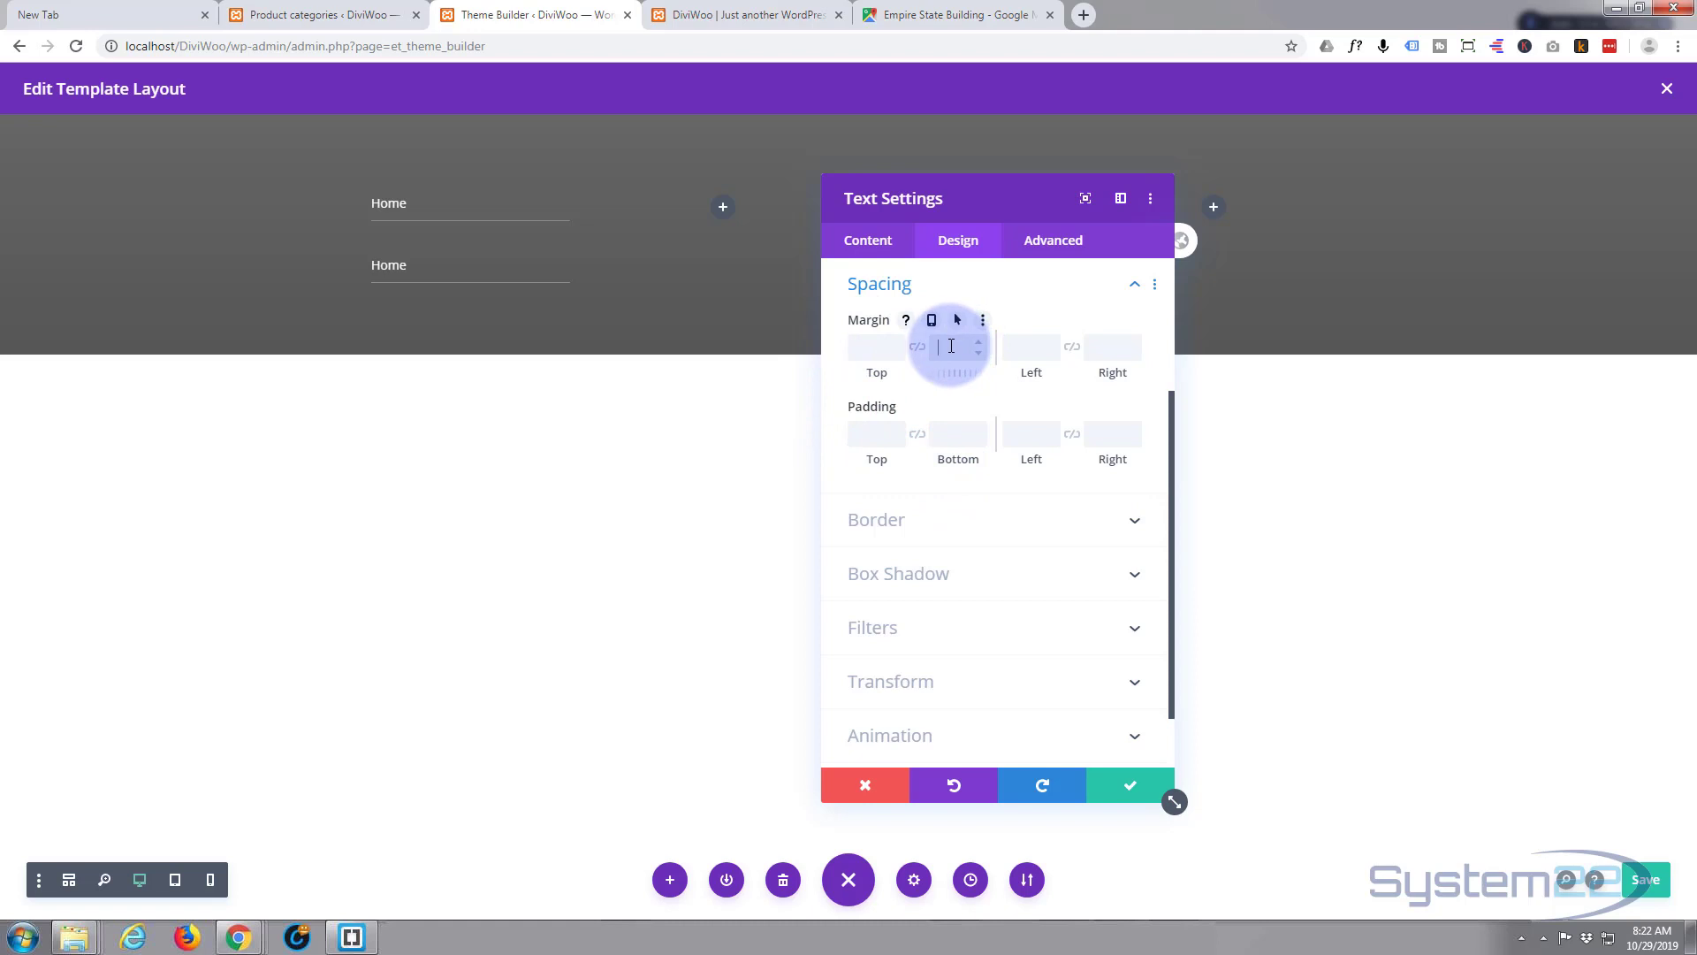
type("0px")
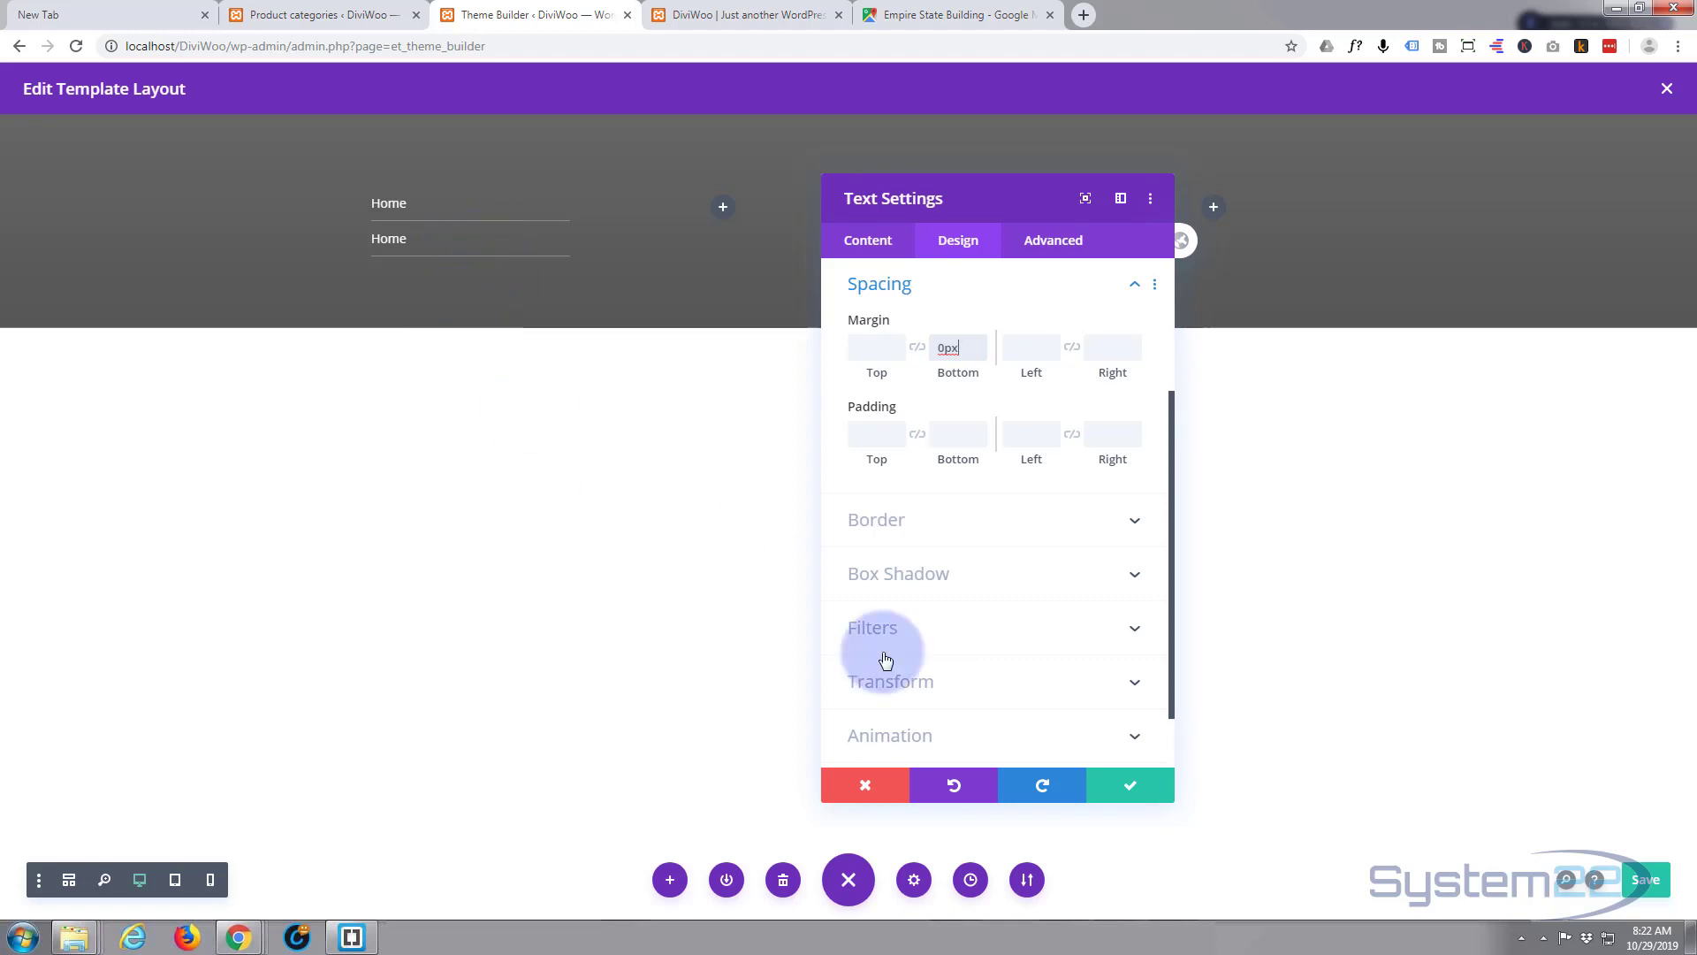
- Save the margin change and restore the second Home module after an accidental delete
left_click(1129, 796)
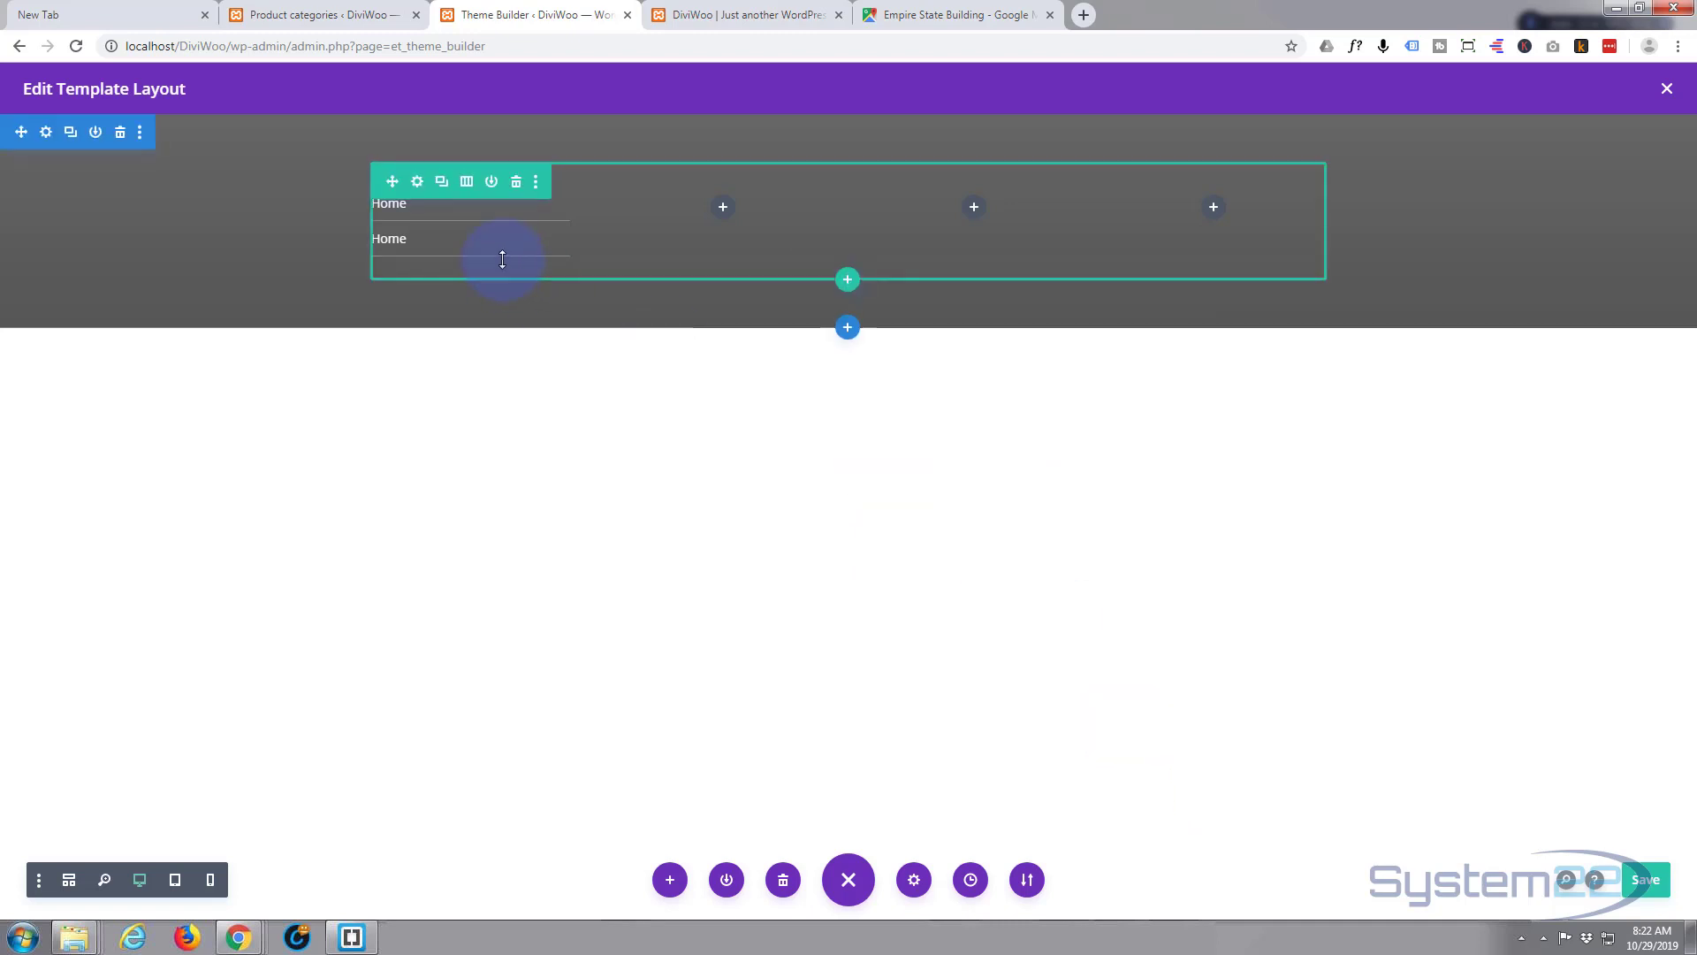
mouse_move(471, 254)
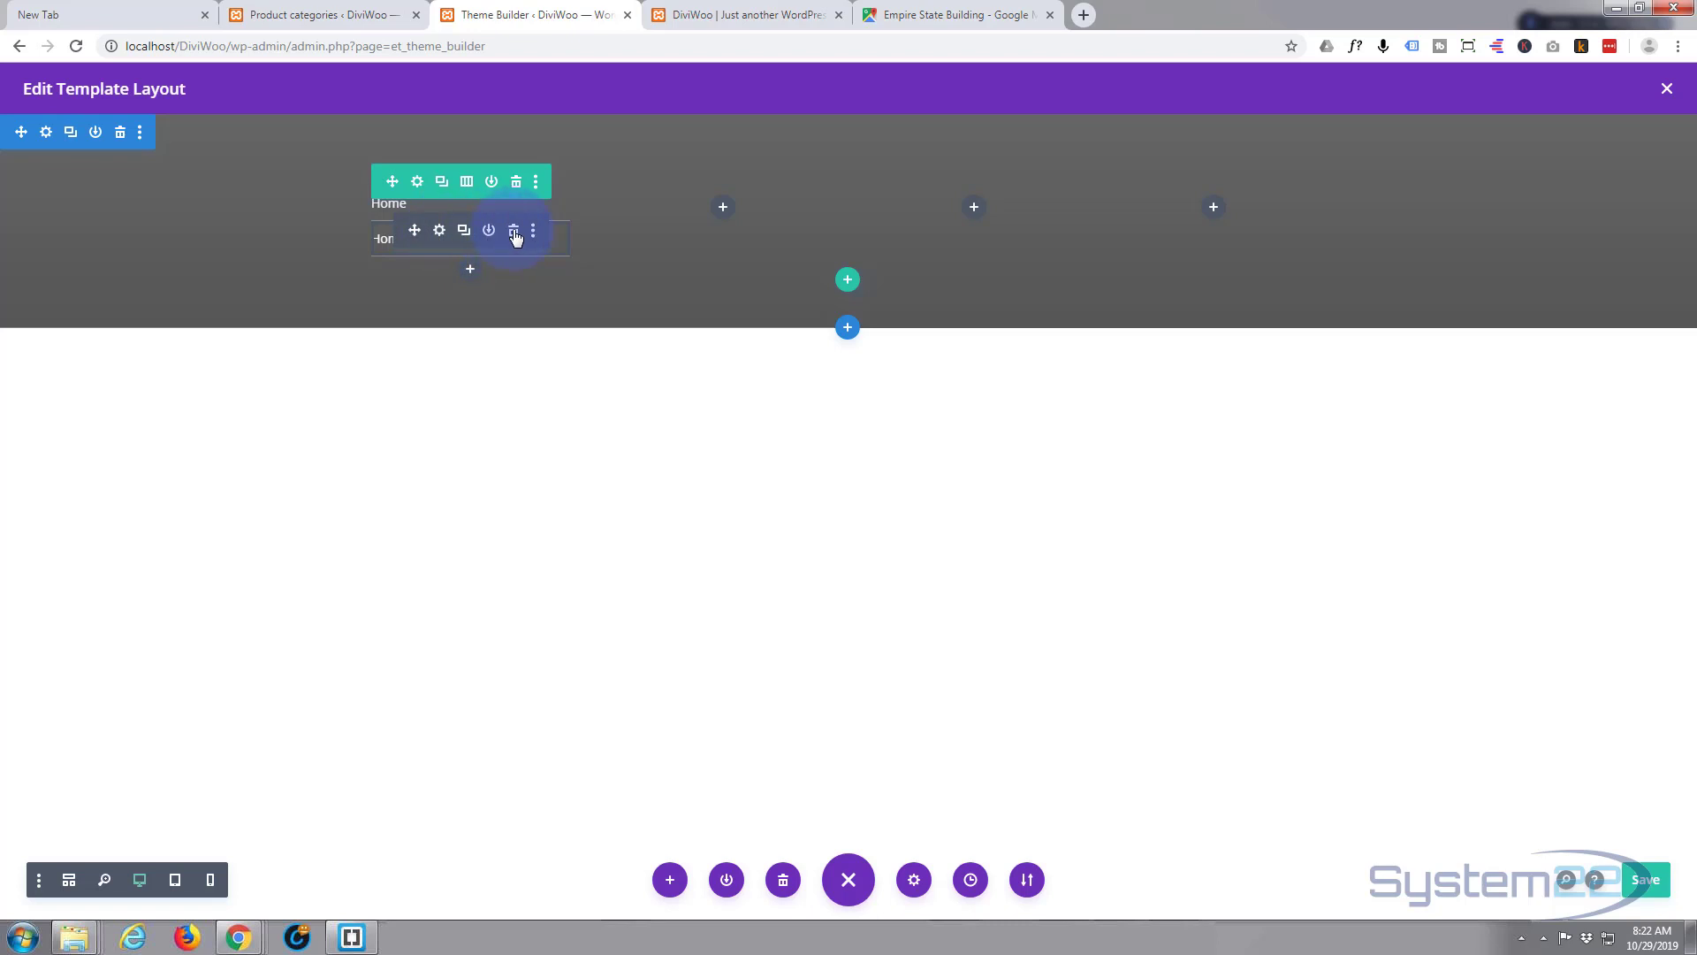
left_click(514, 232)
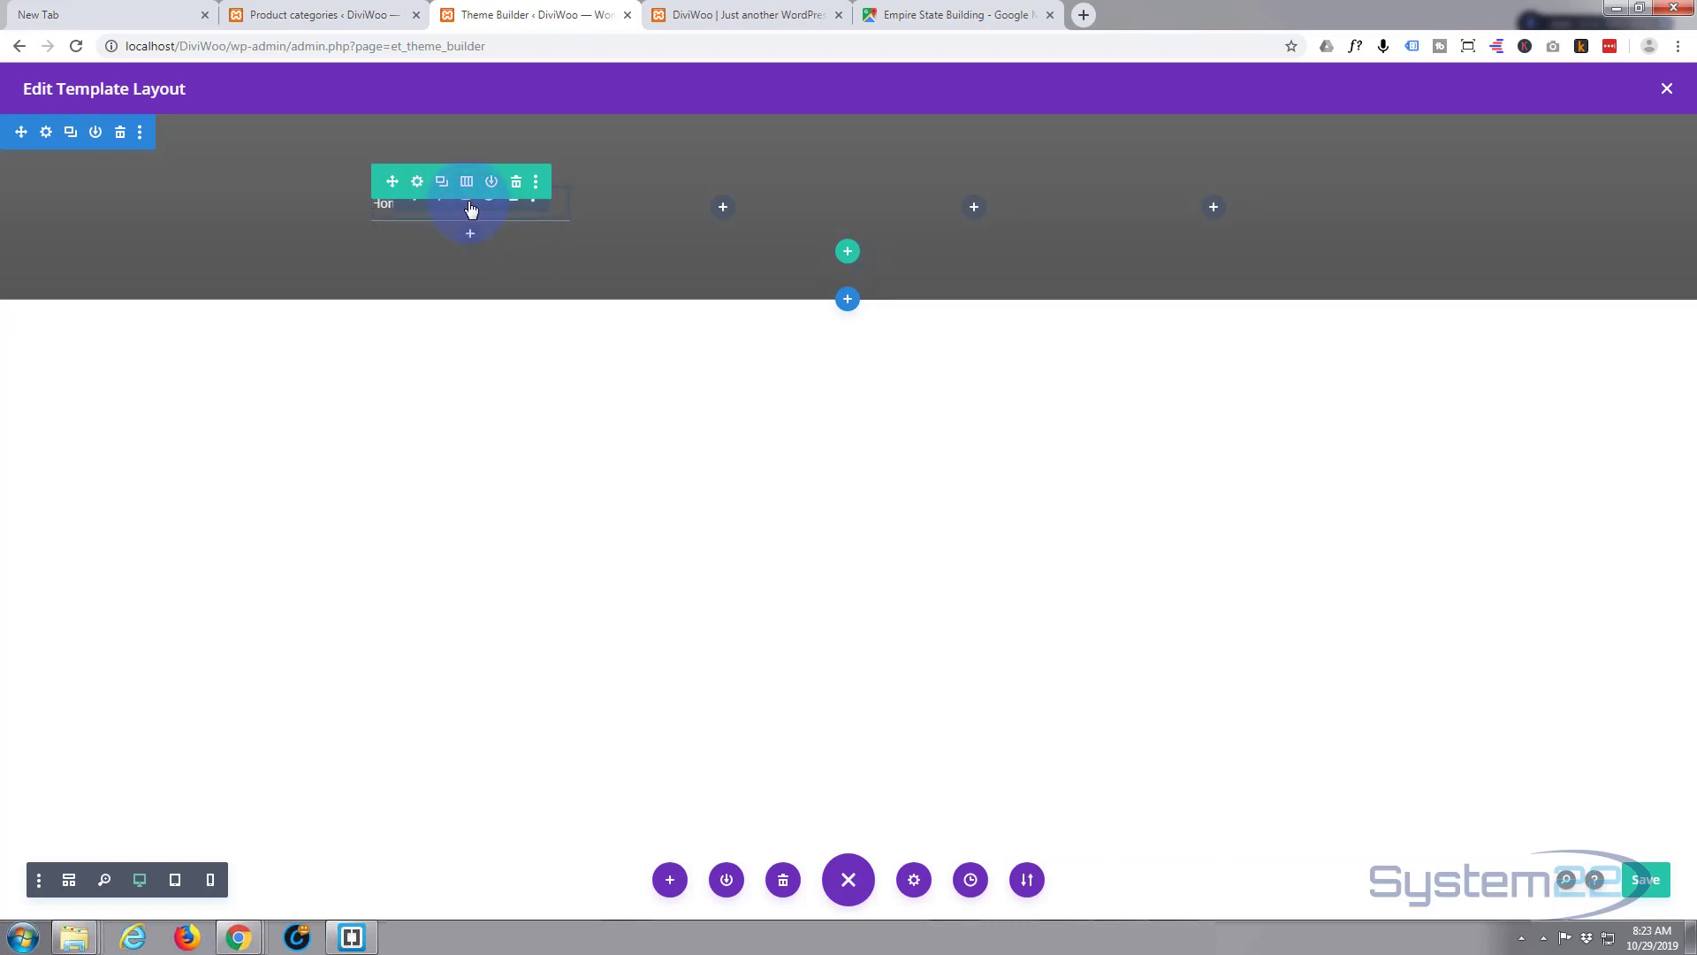
key("ctrl+z")
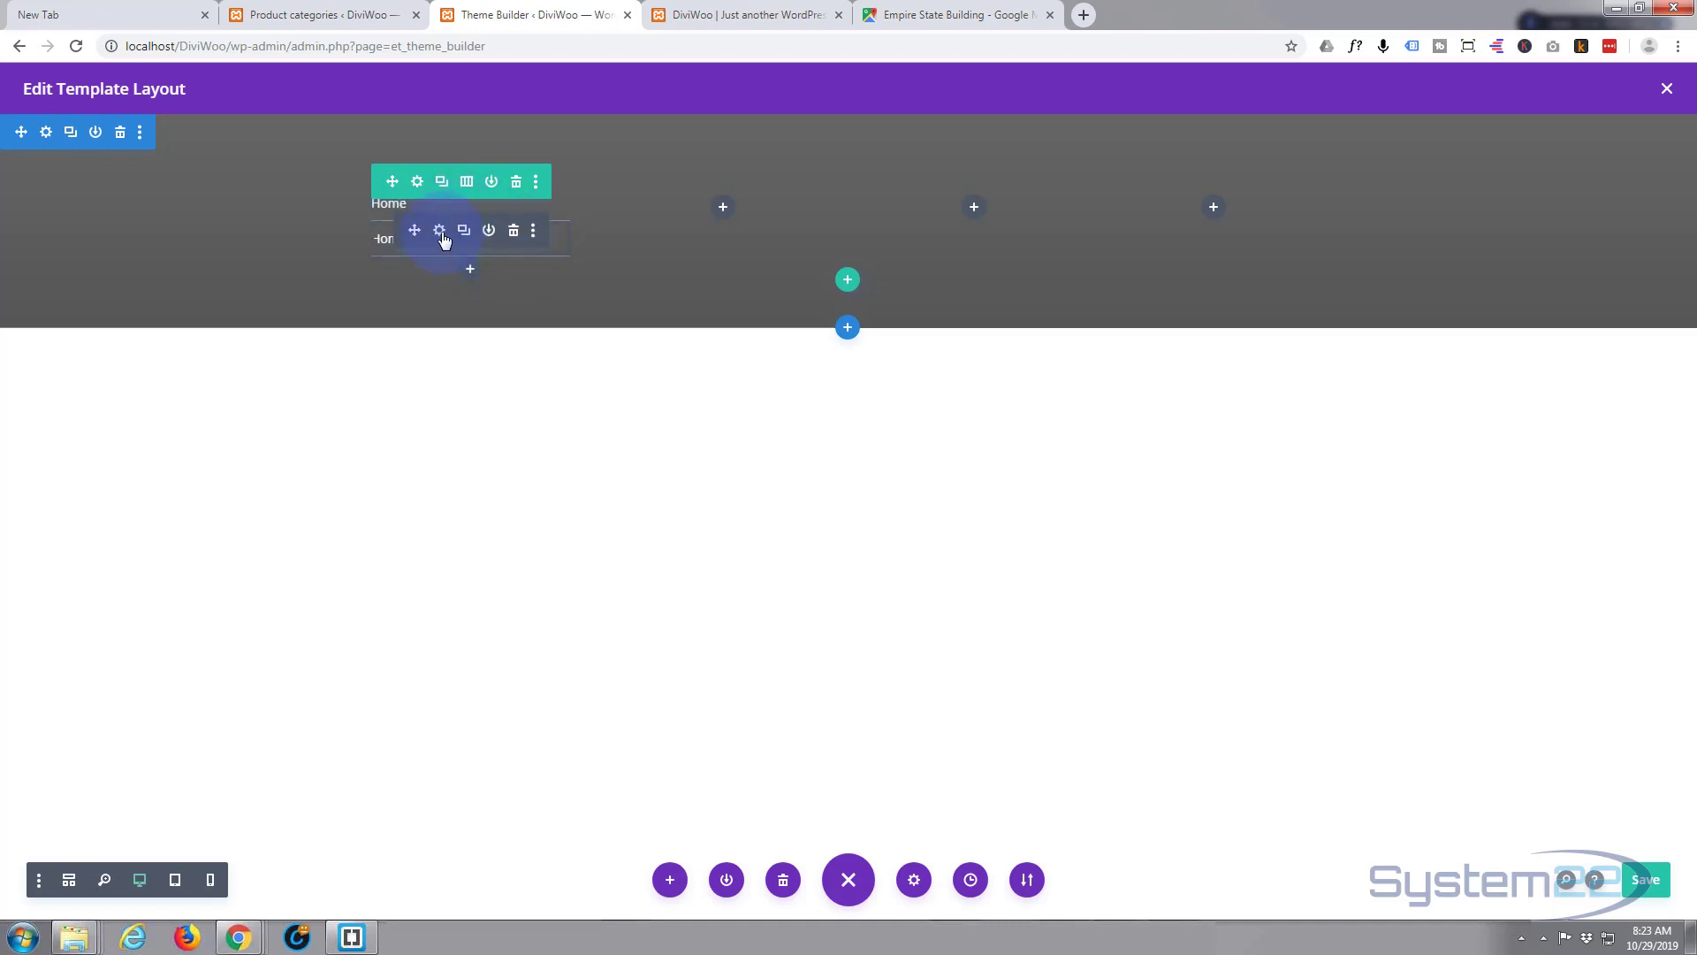
- Replace the second module's text Home with Login and start adding a link to it
left_click(439, 231)
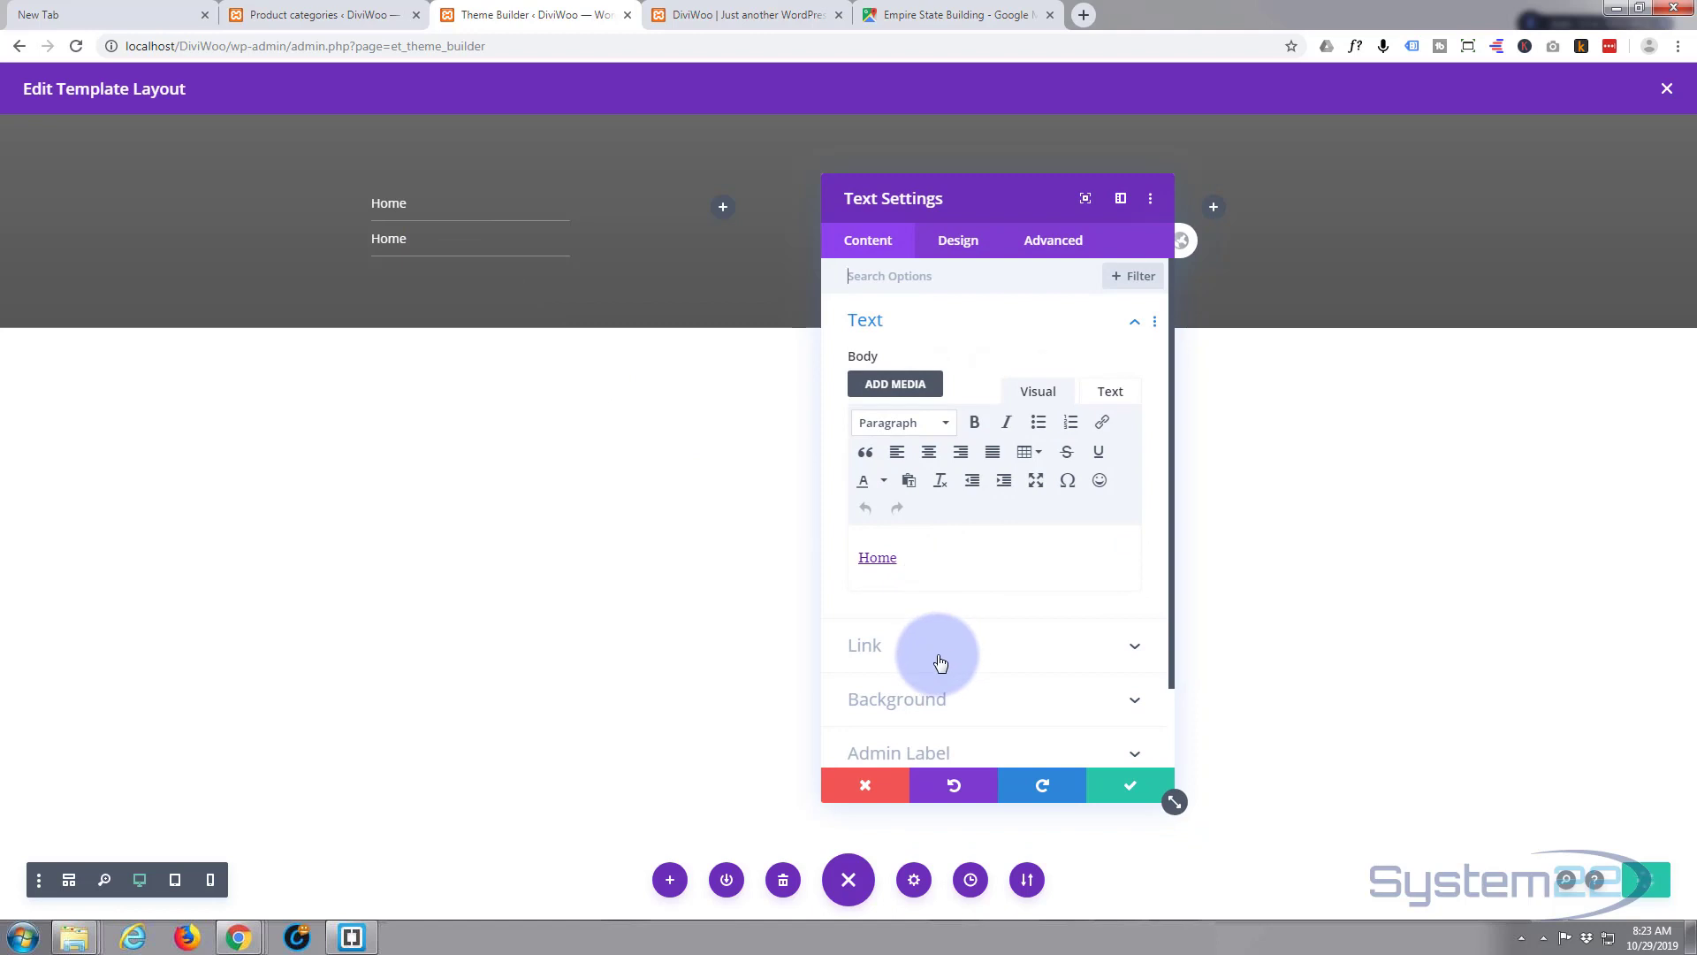
left_click_drag(898, 557, 857, 558)
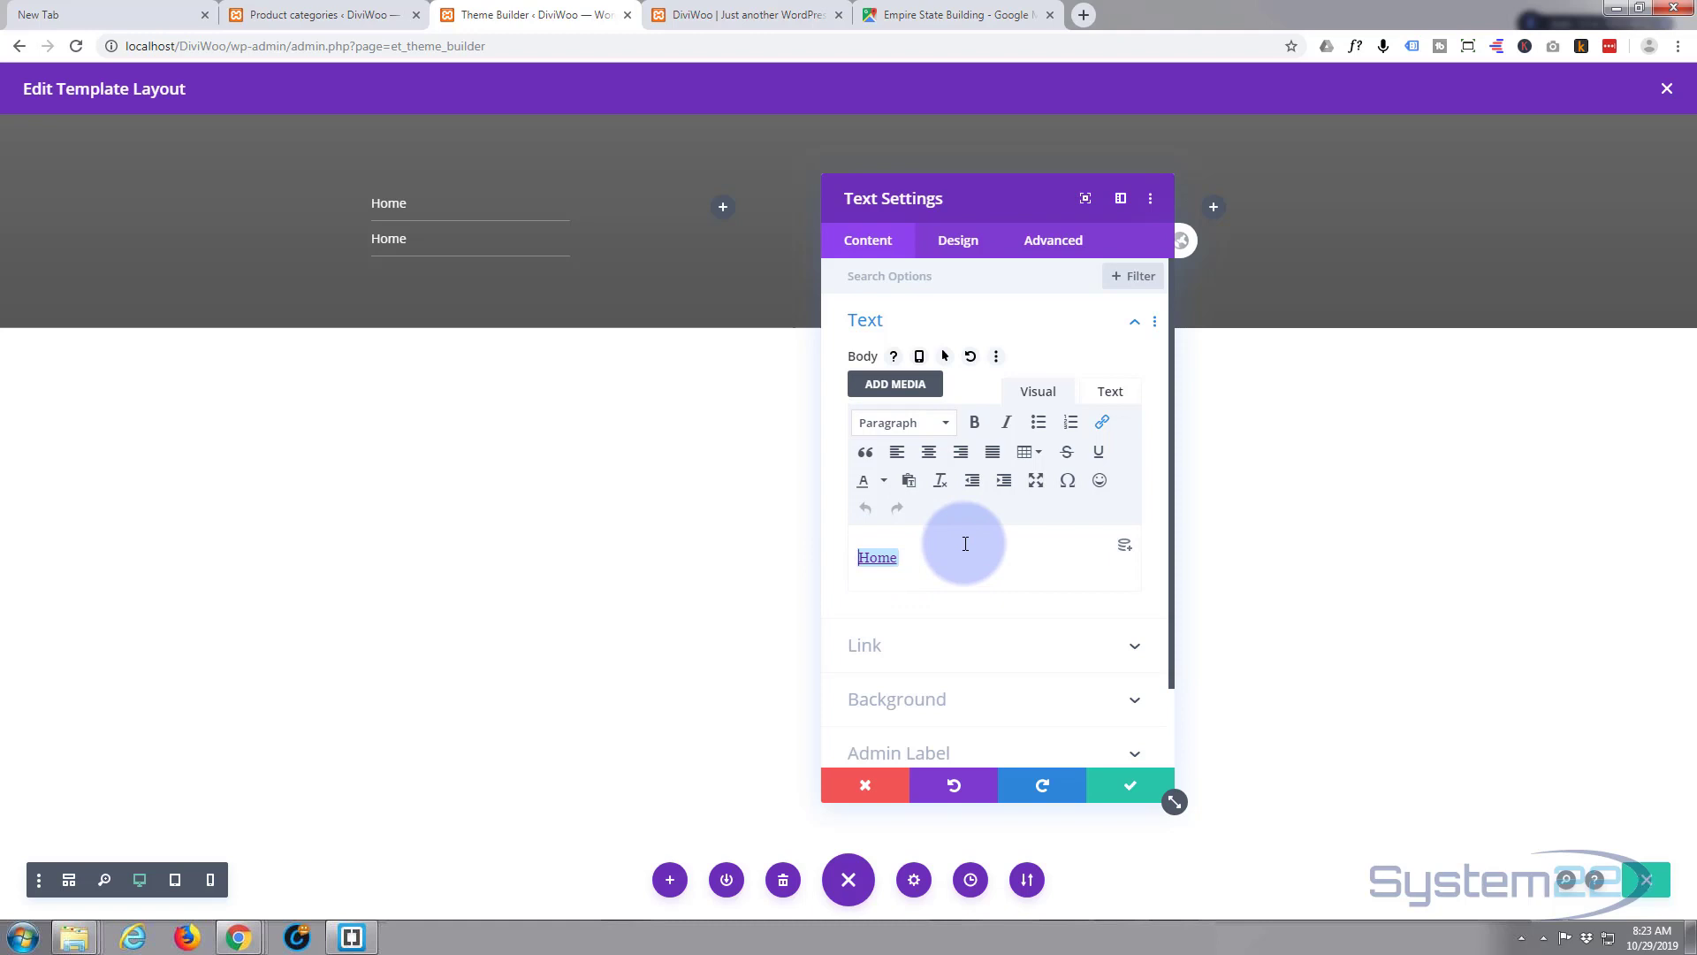
type("Login")
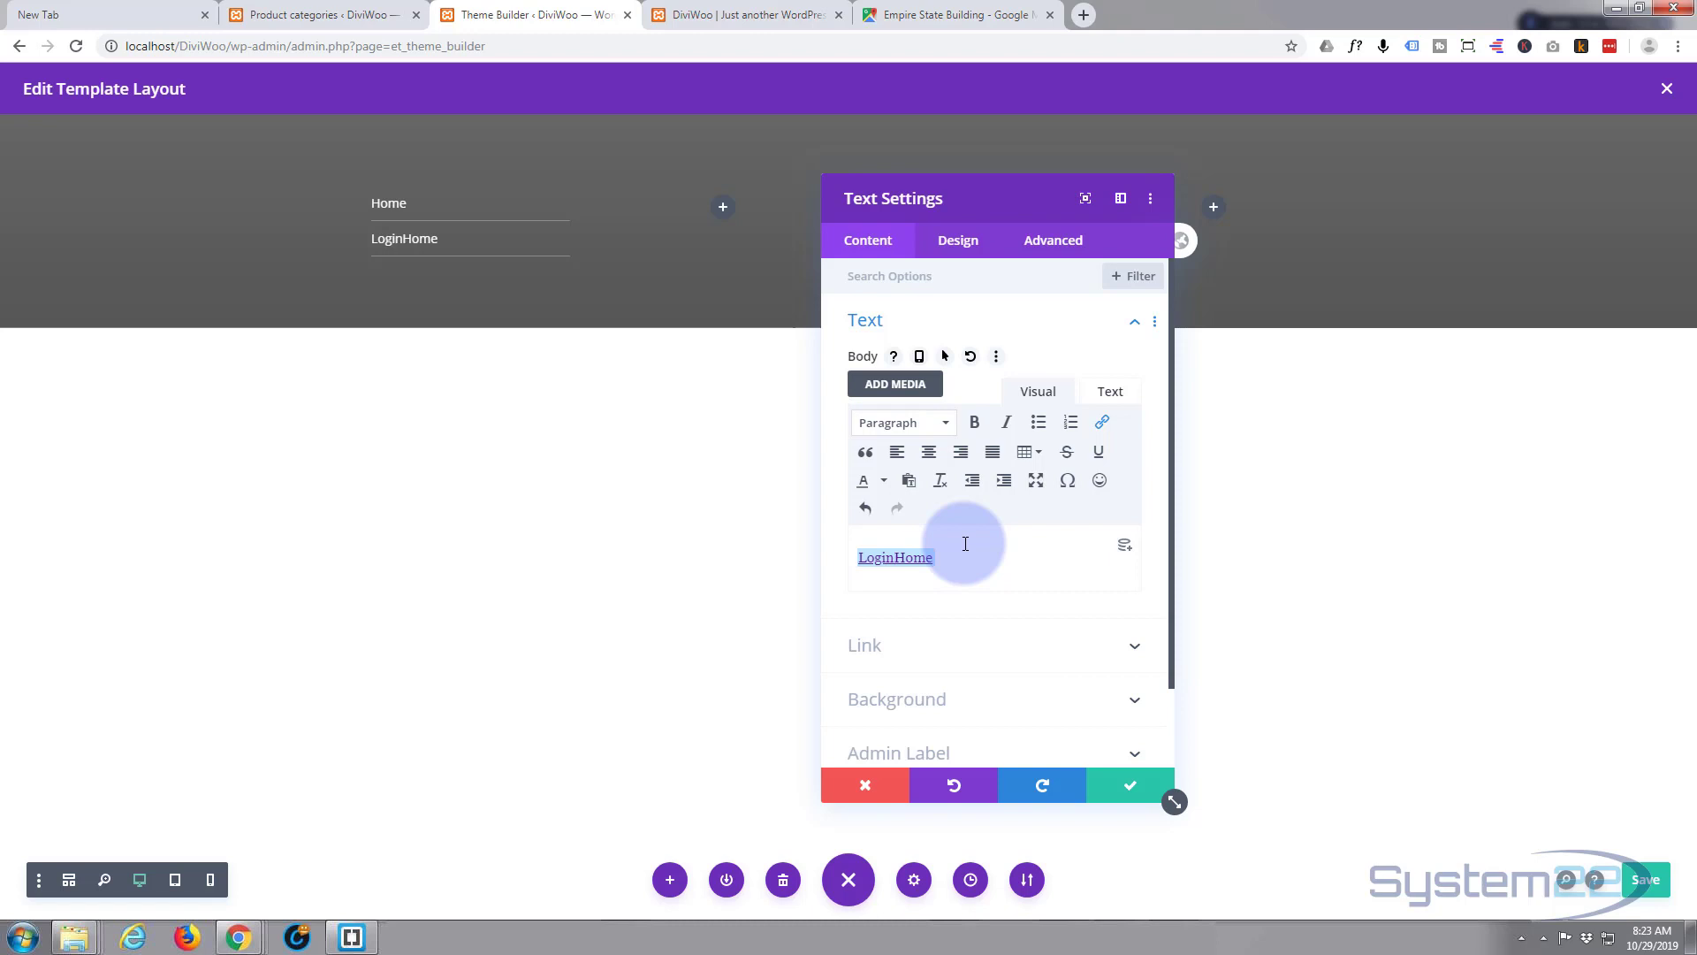
key("BackSpace")
key("BackSpace")
key("BackSpace")
key("BackSpace")
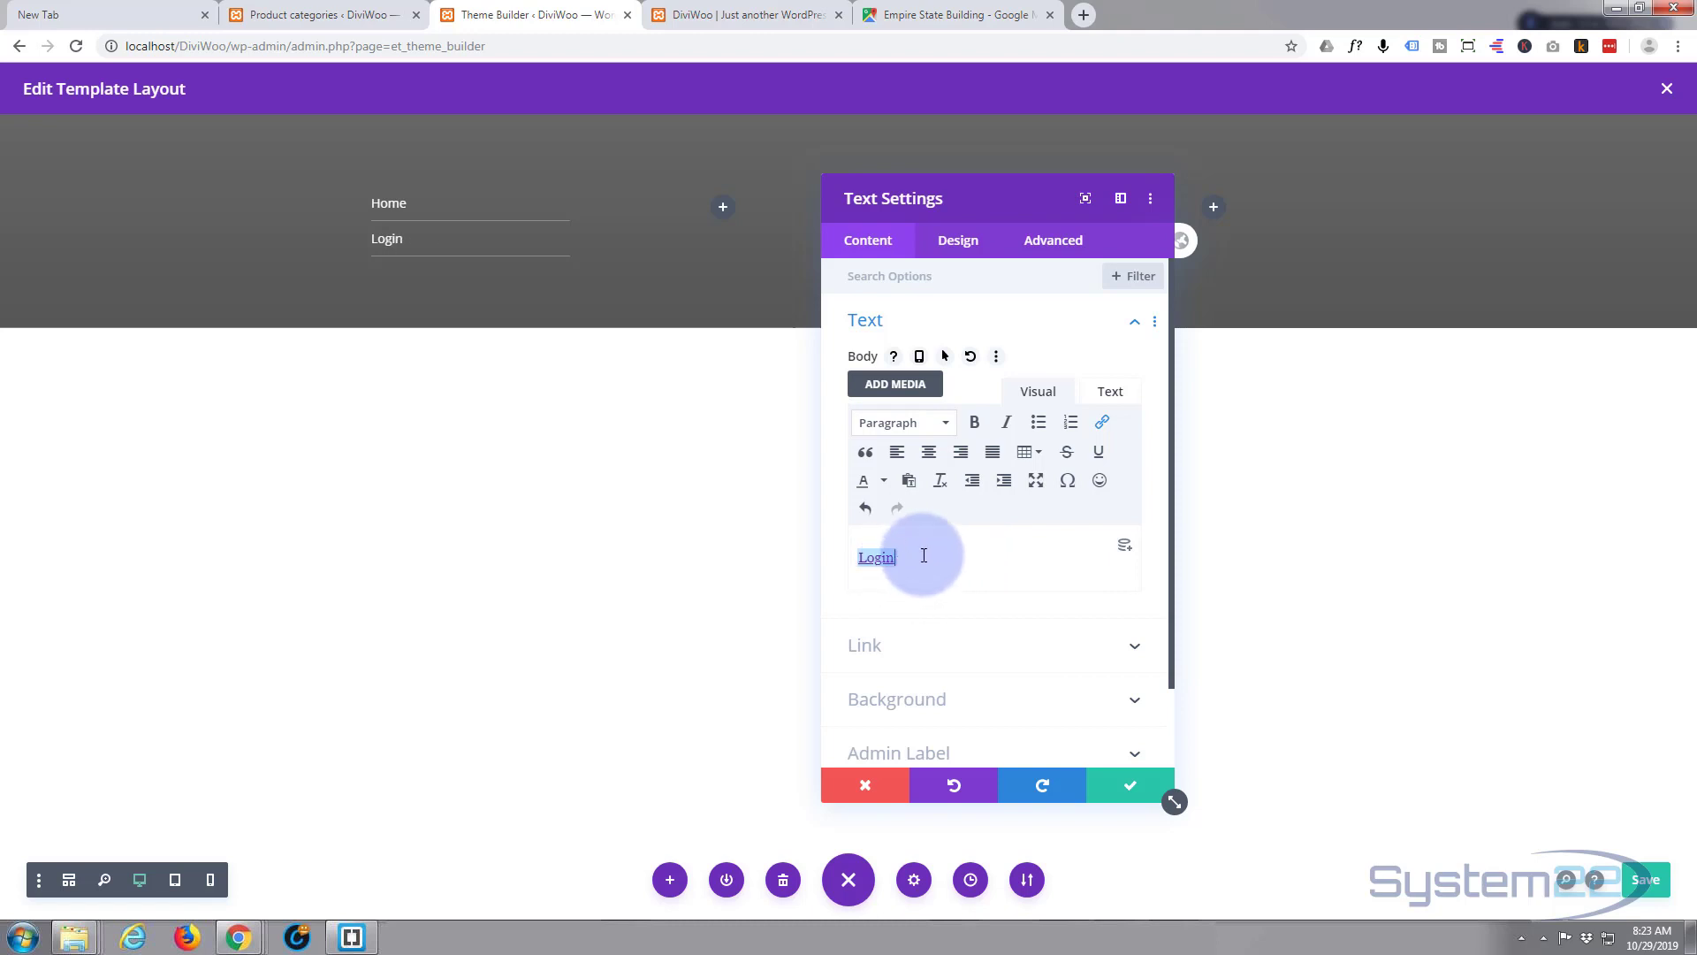
left_click_drag(920, 555, 841, 560)
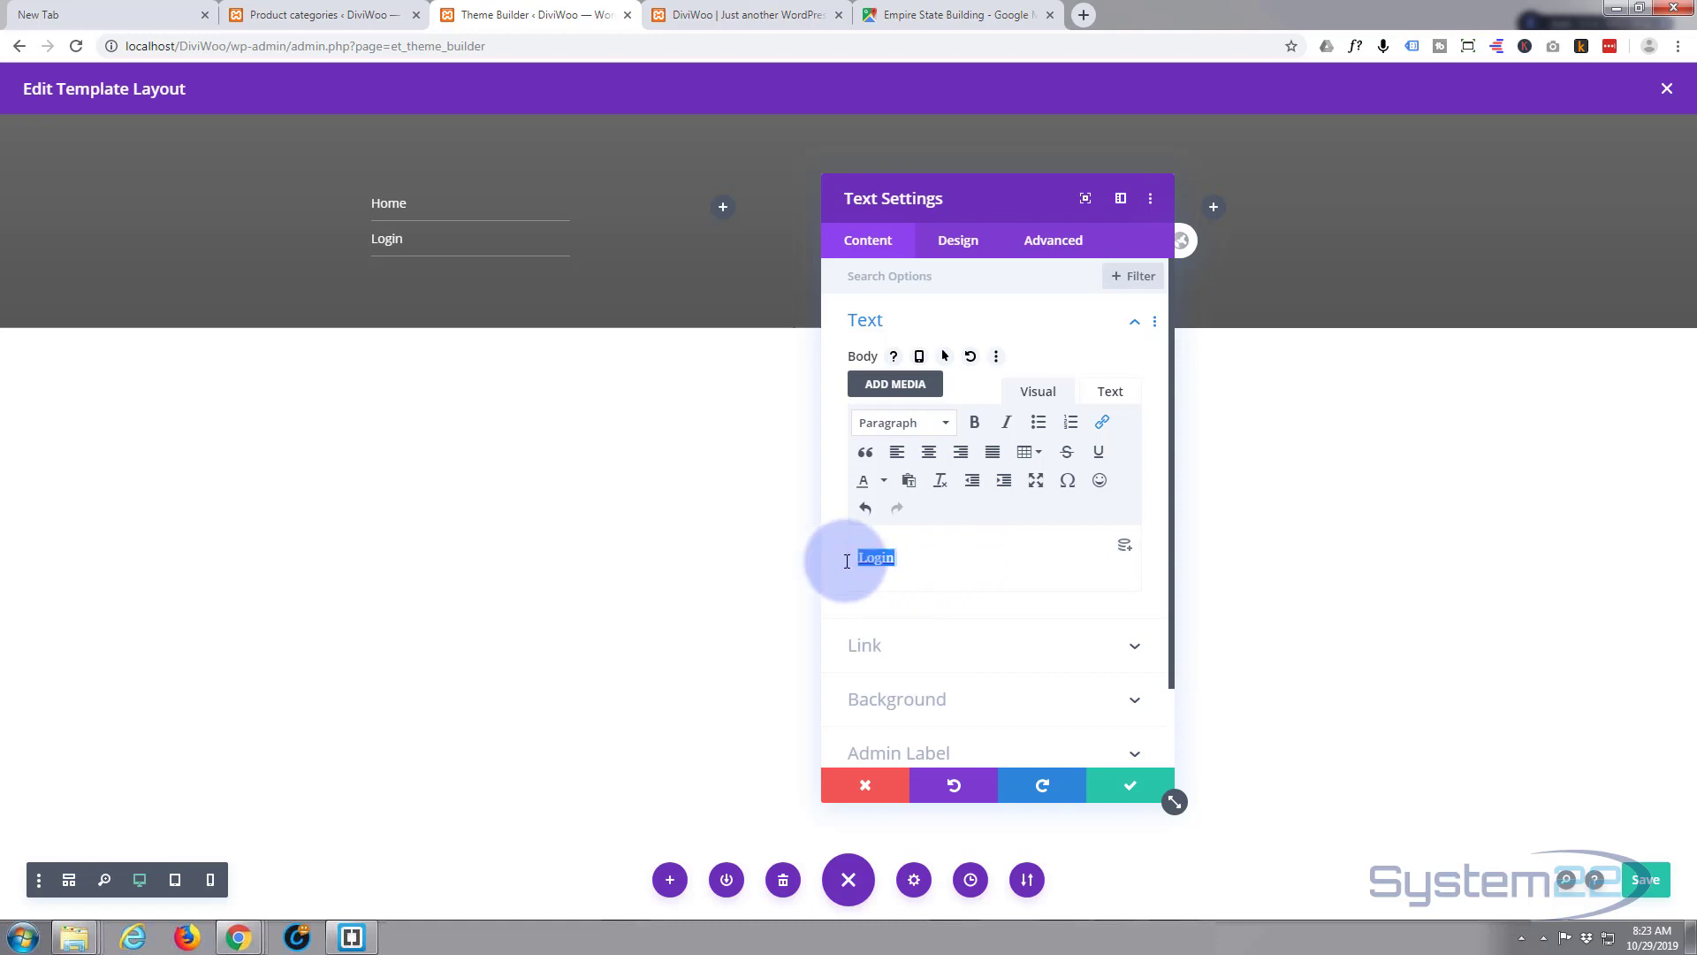
left_click(1102, 423)
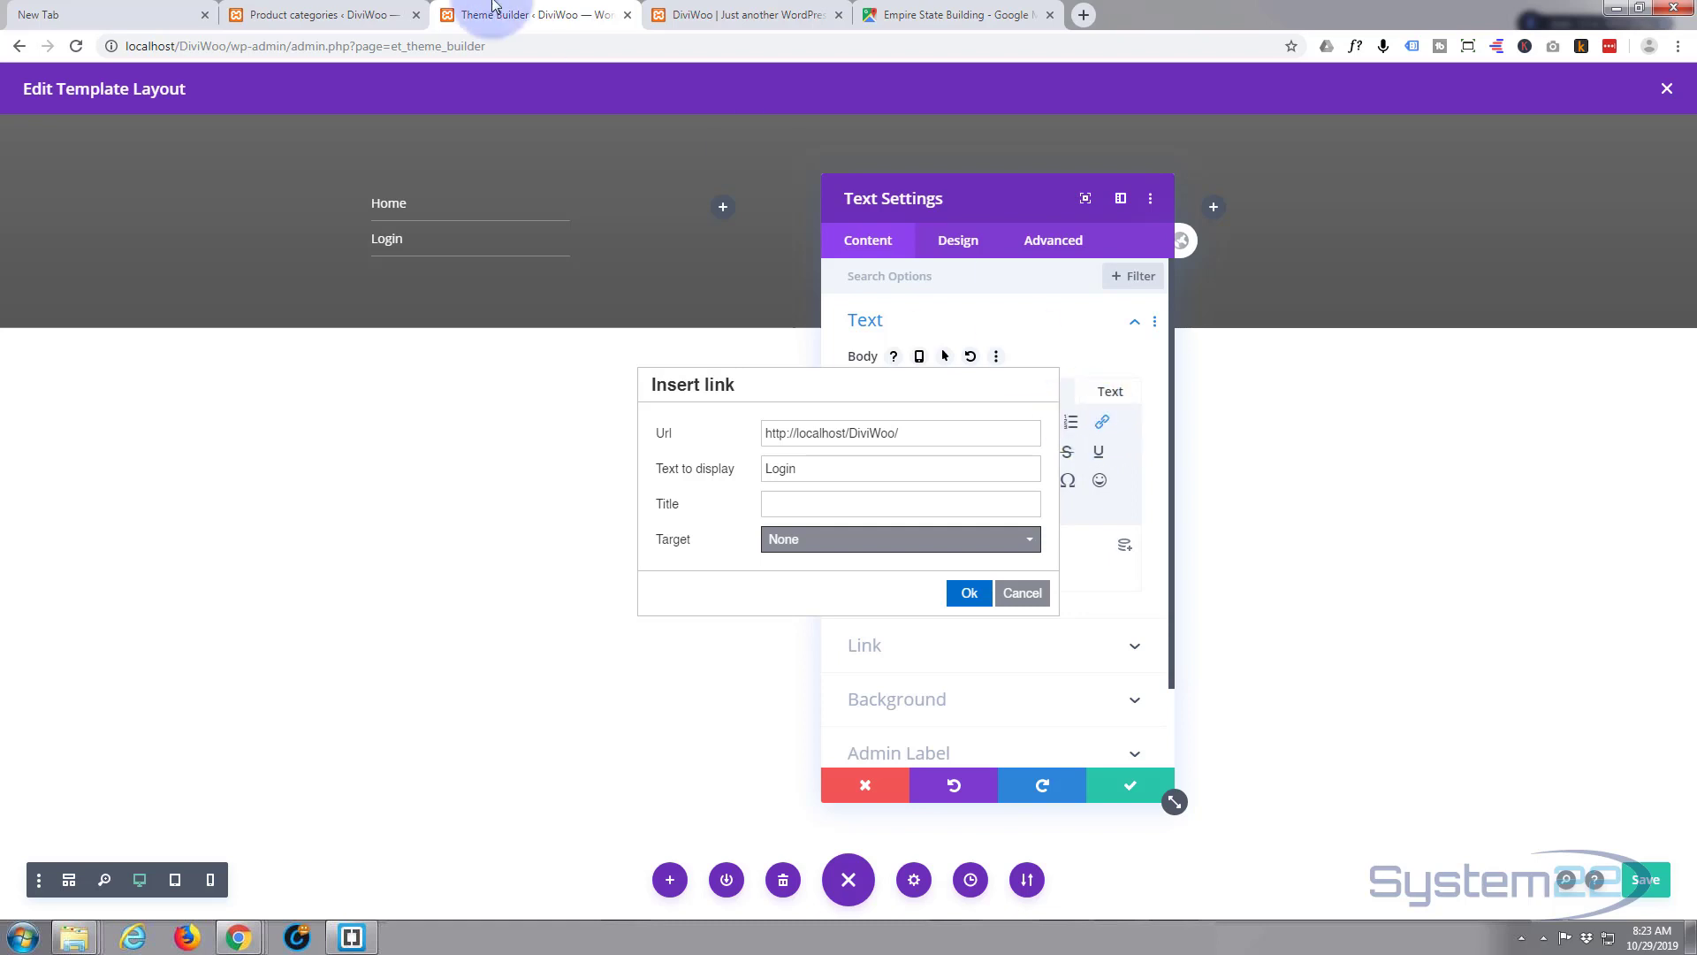
- Load localhost/DiviWoo/my-account in the shop tab and copy its address
left_click(667, 16)
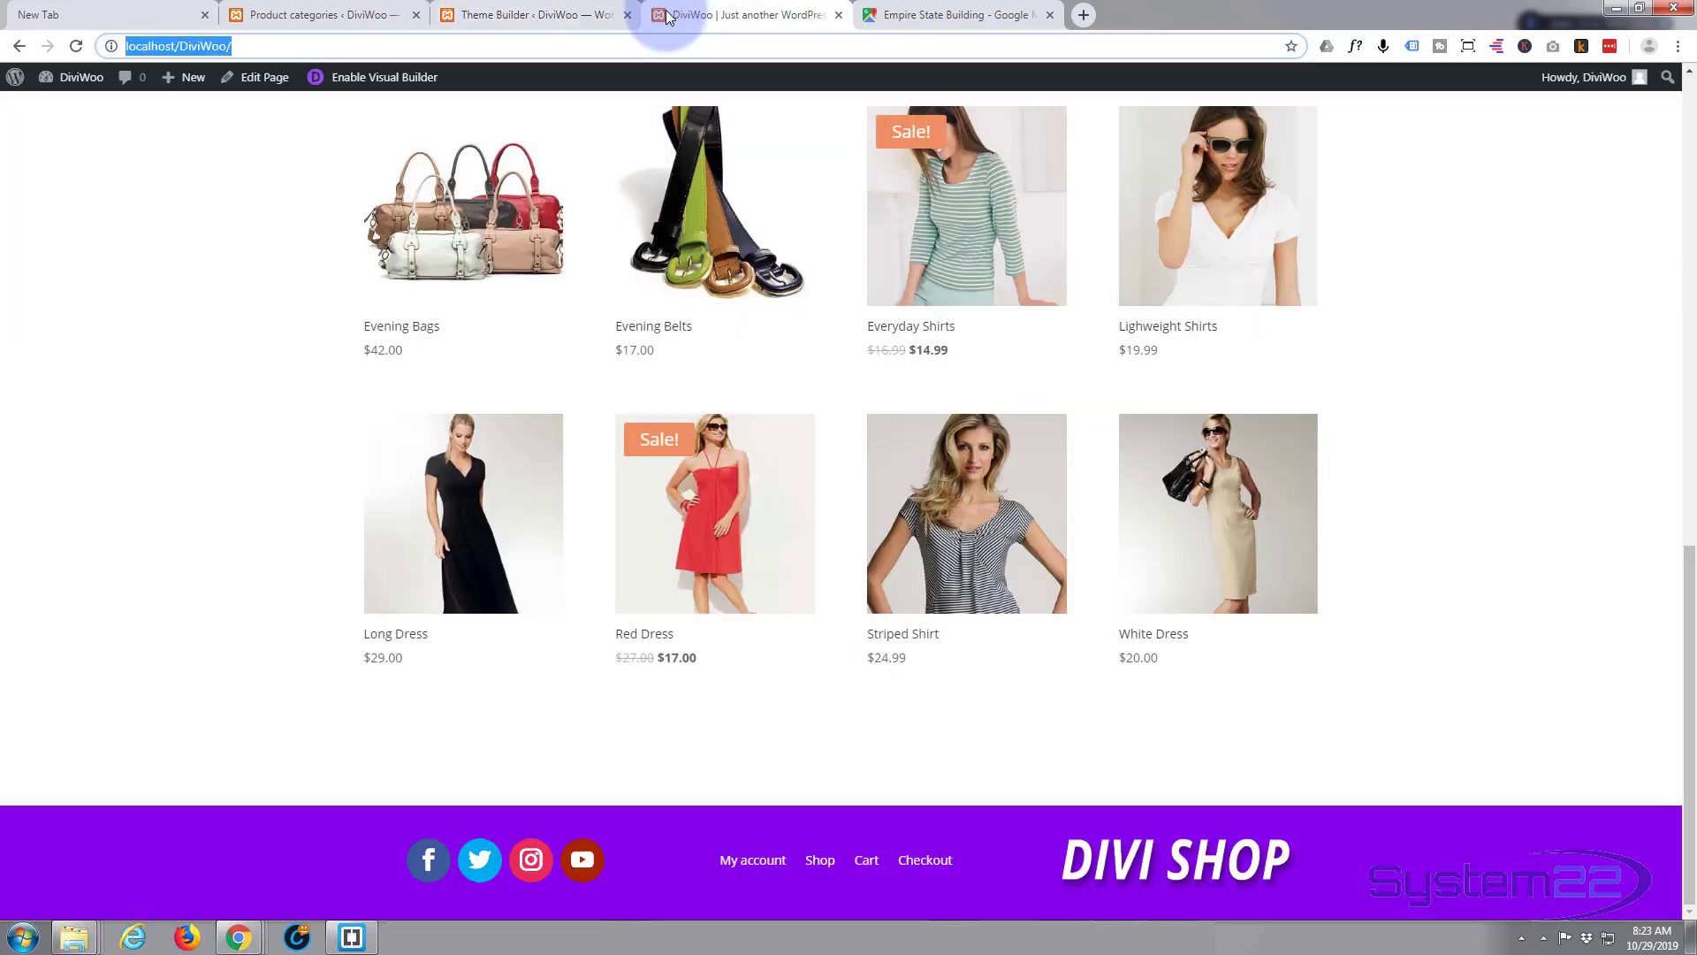
left_click(238, 45)
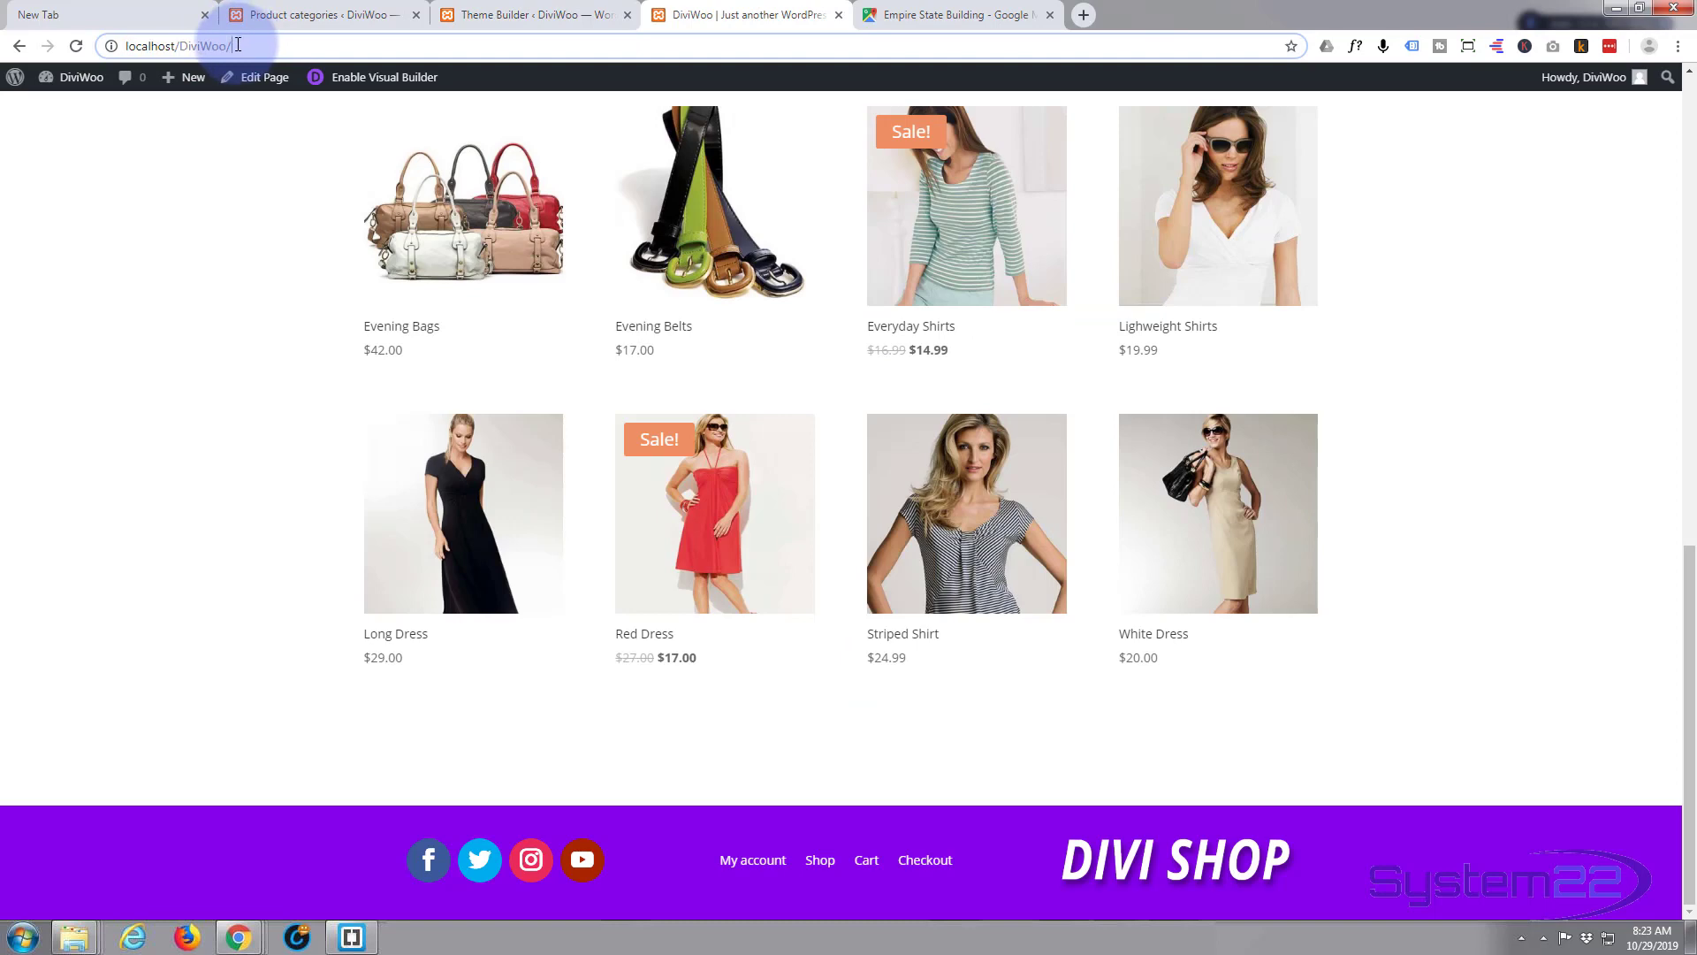
type("my")
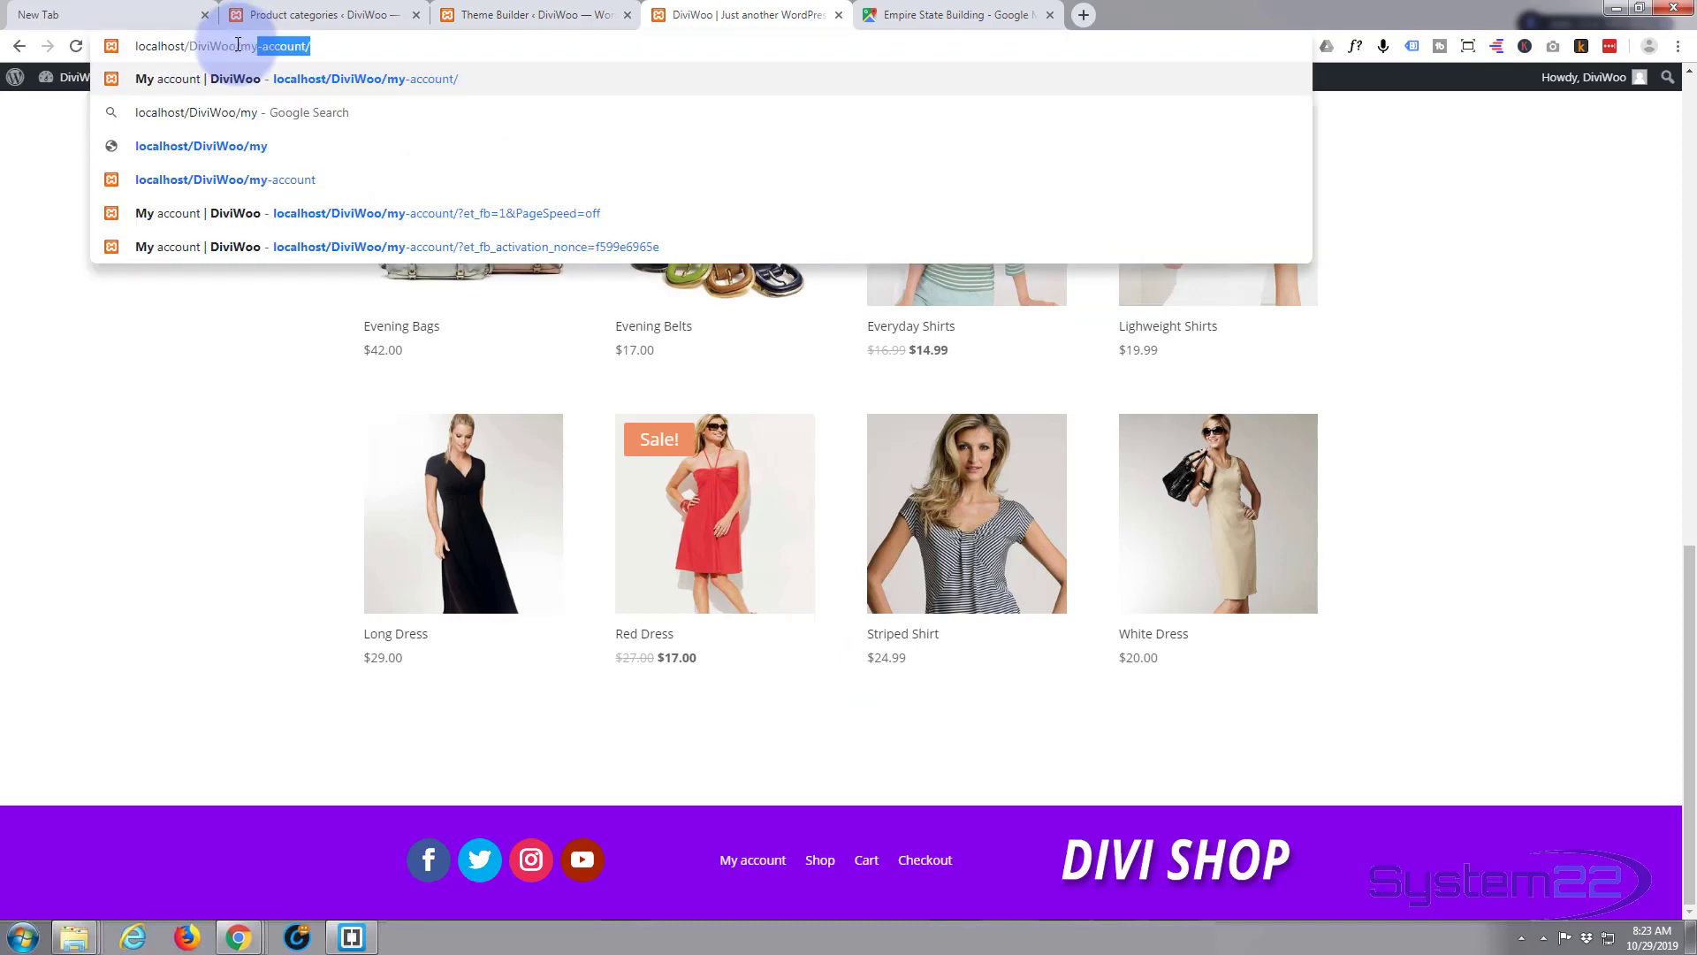
type("account")
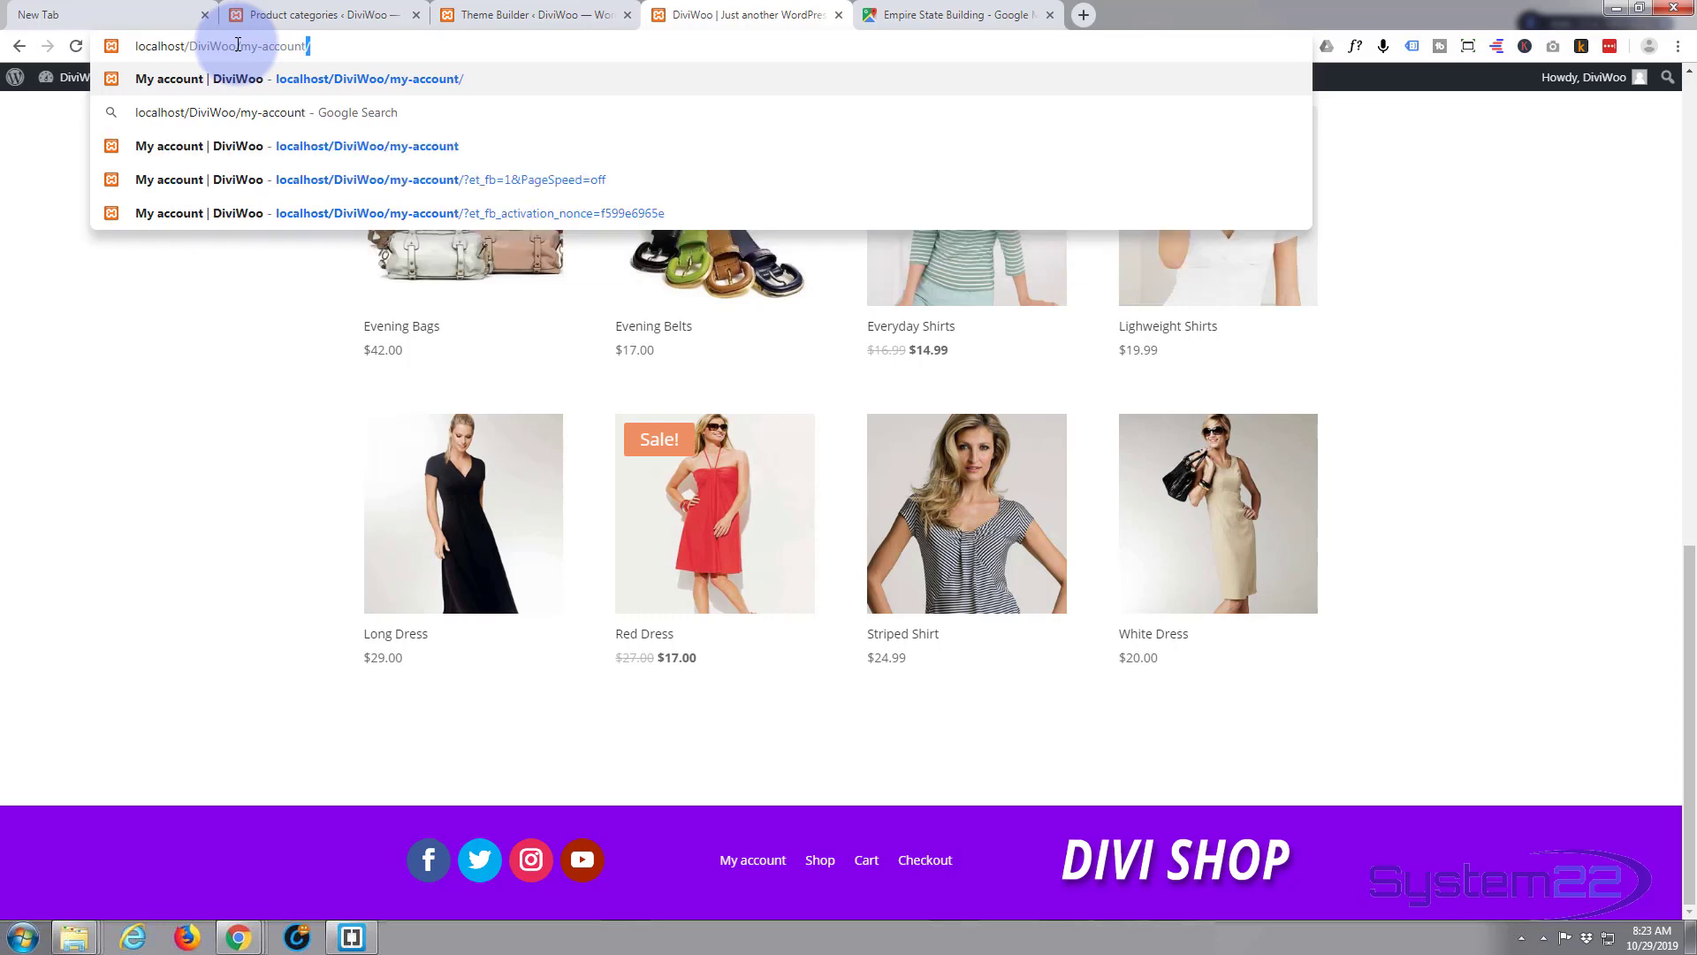
key("Return")
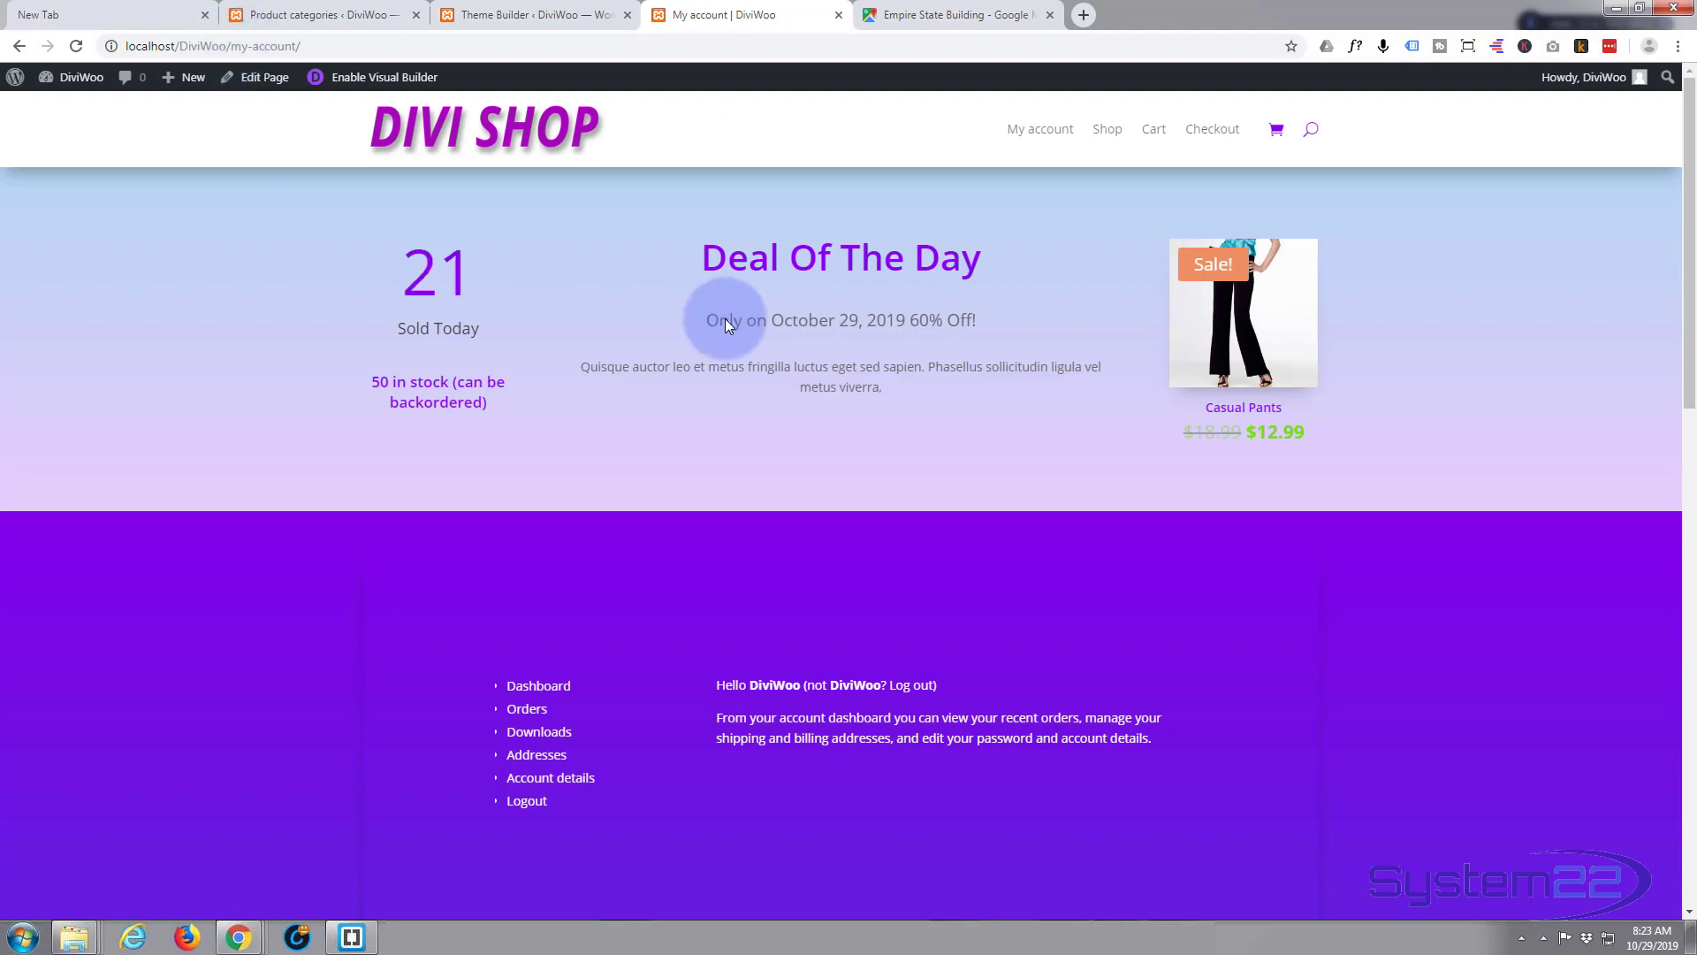
left_click(228, 45)
key("ctrl+c")
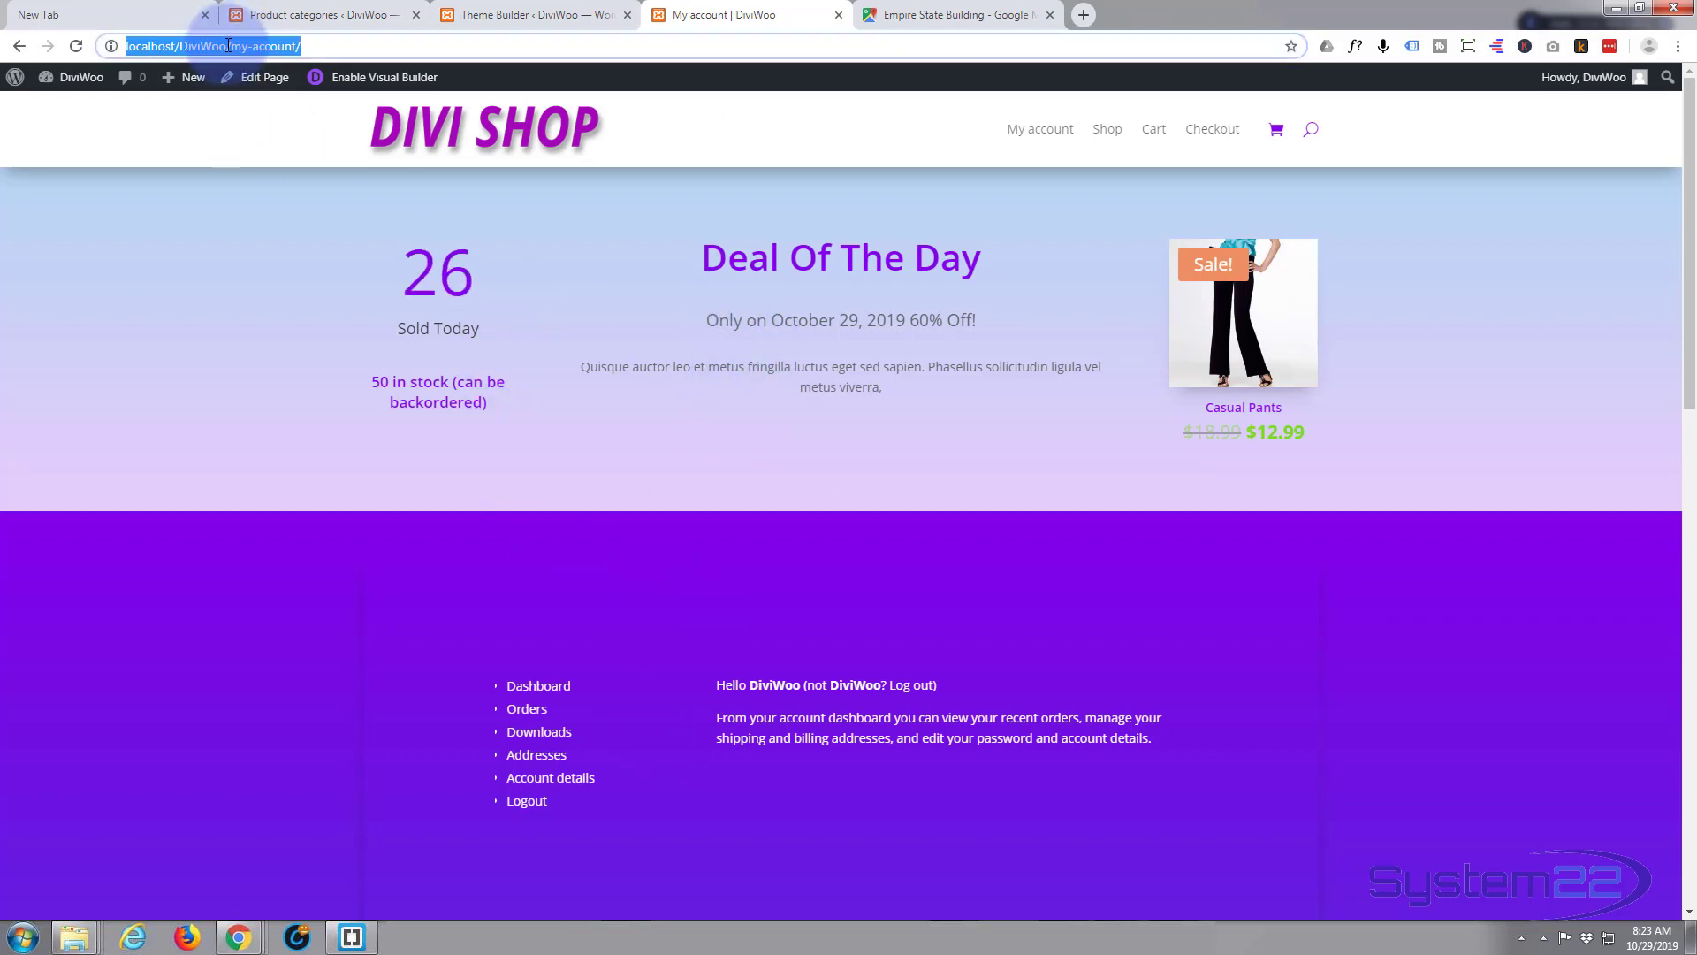
left_click(500, 16)
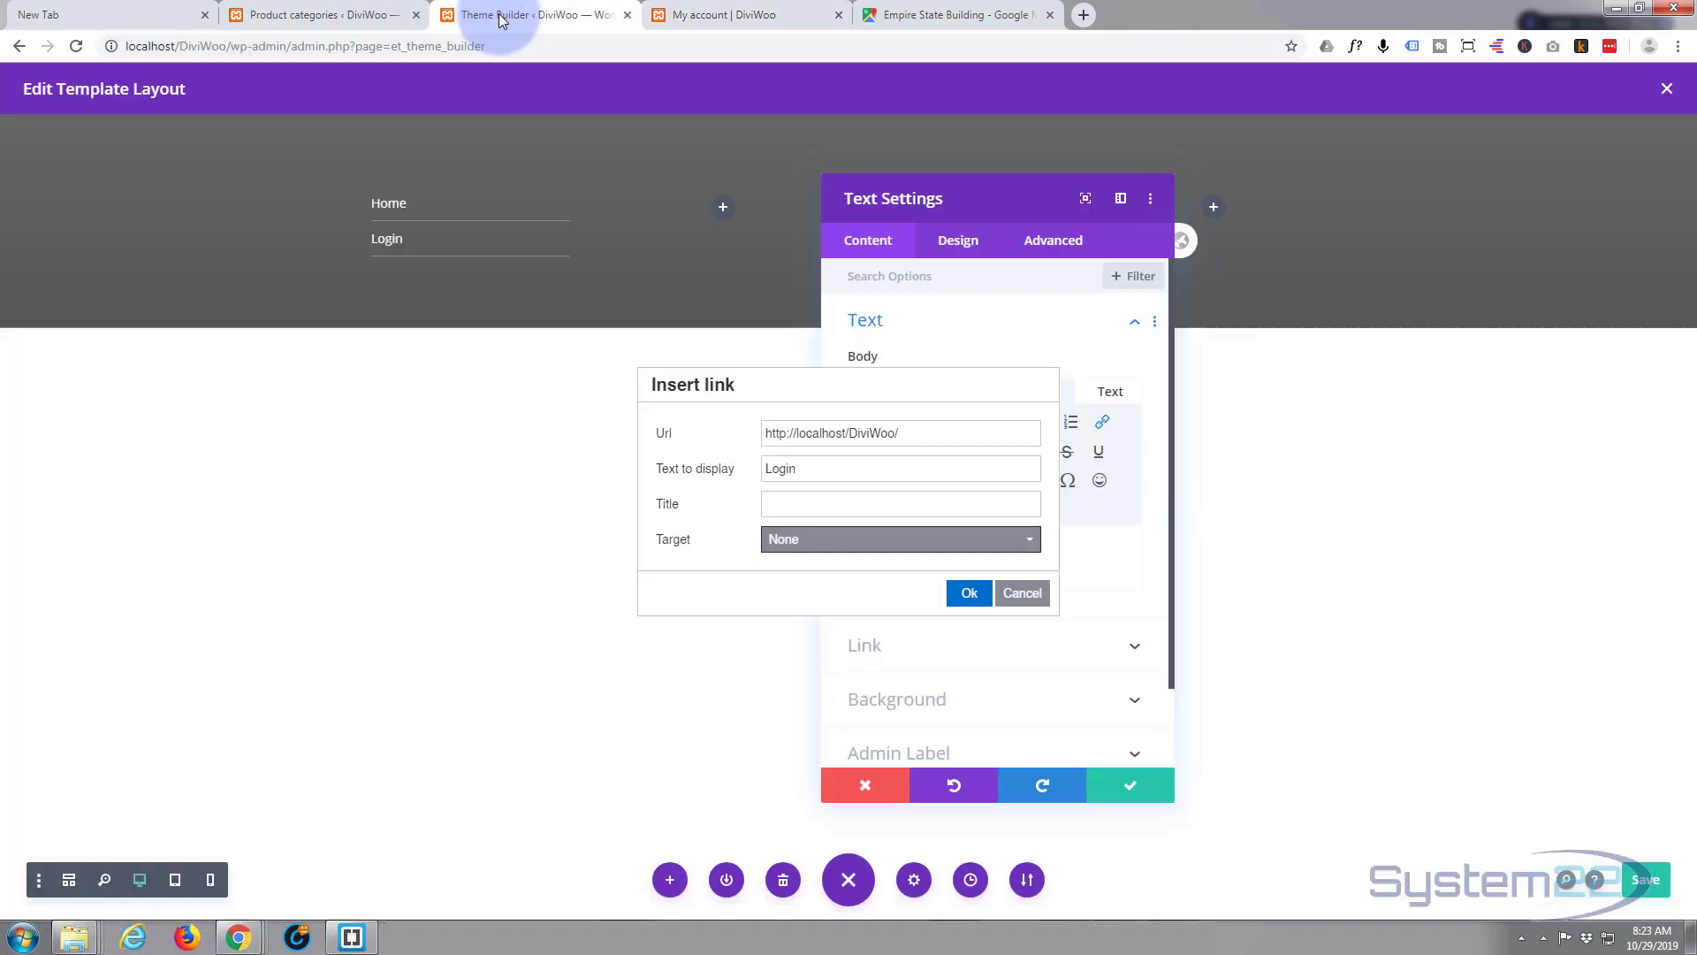
- Point the Login link at the My account page address and save the module
left_click_drag(902, 433, 766, 437)
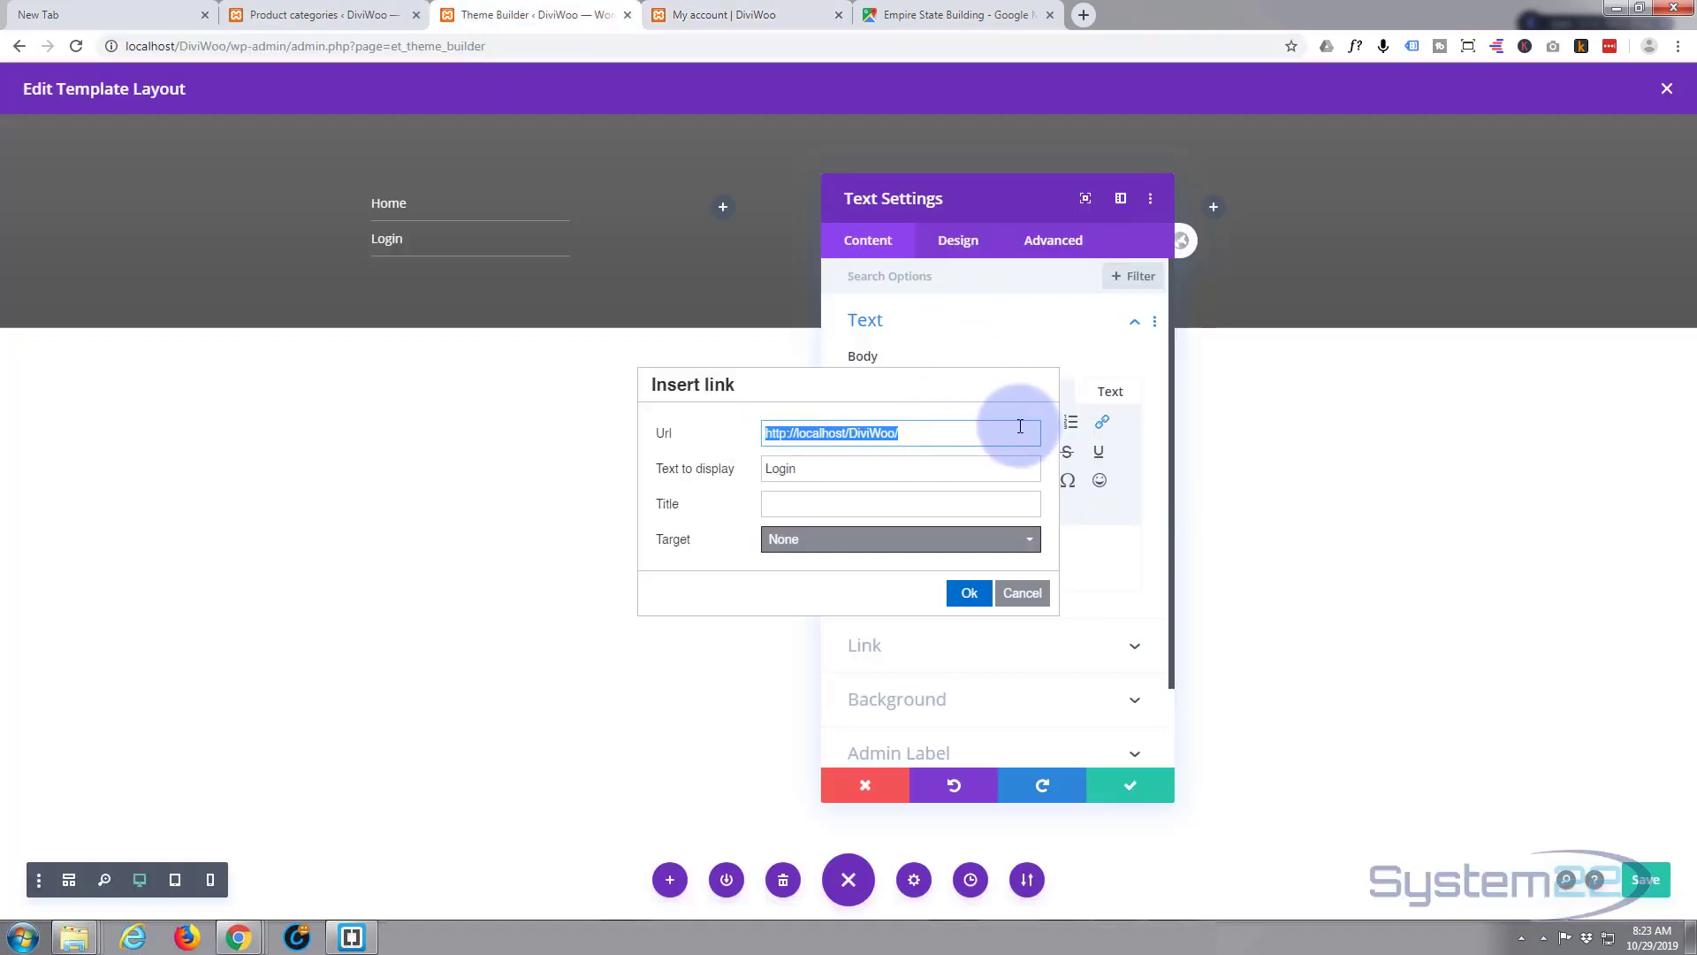
key("ctrl+v")
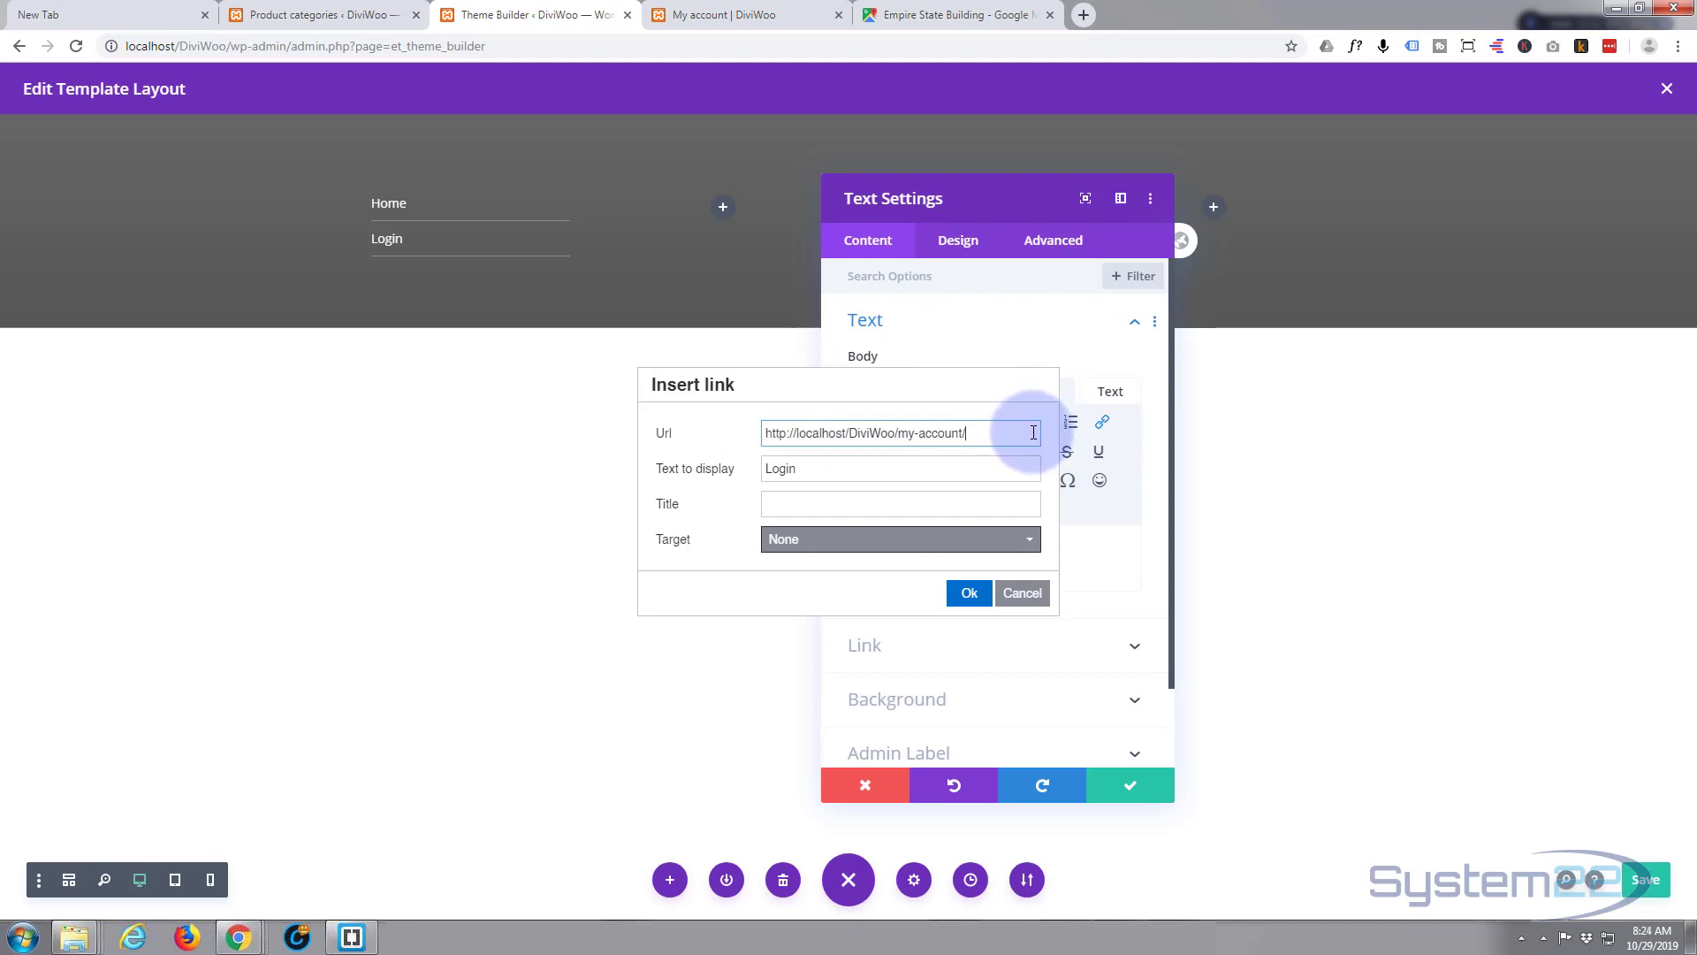
left_click(965, 593)
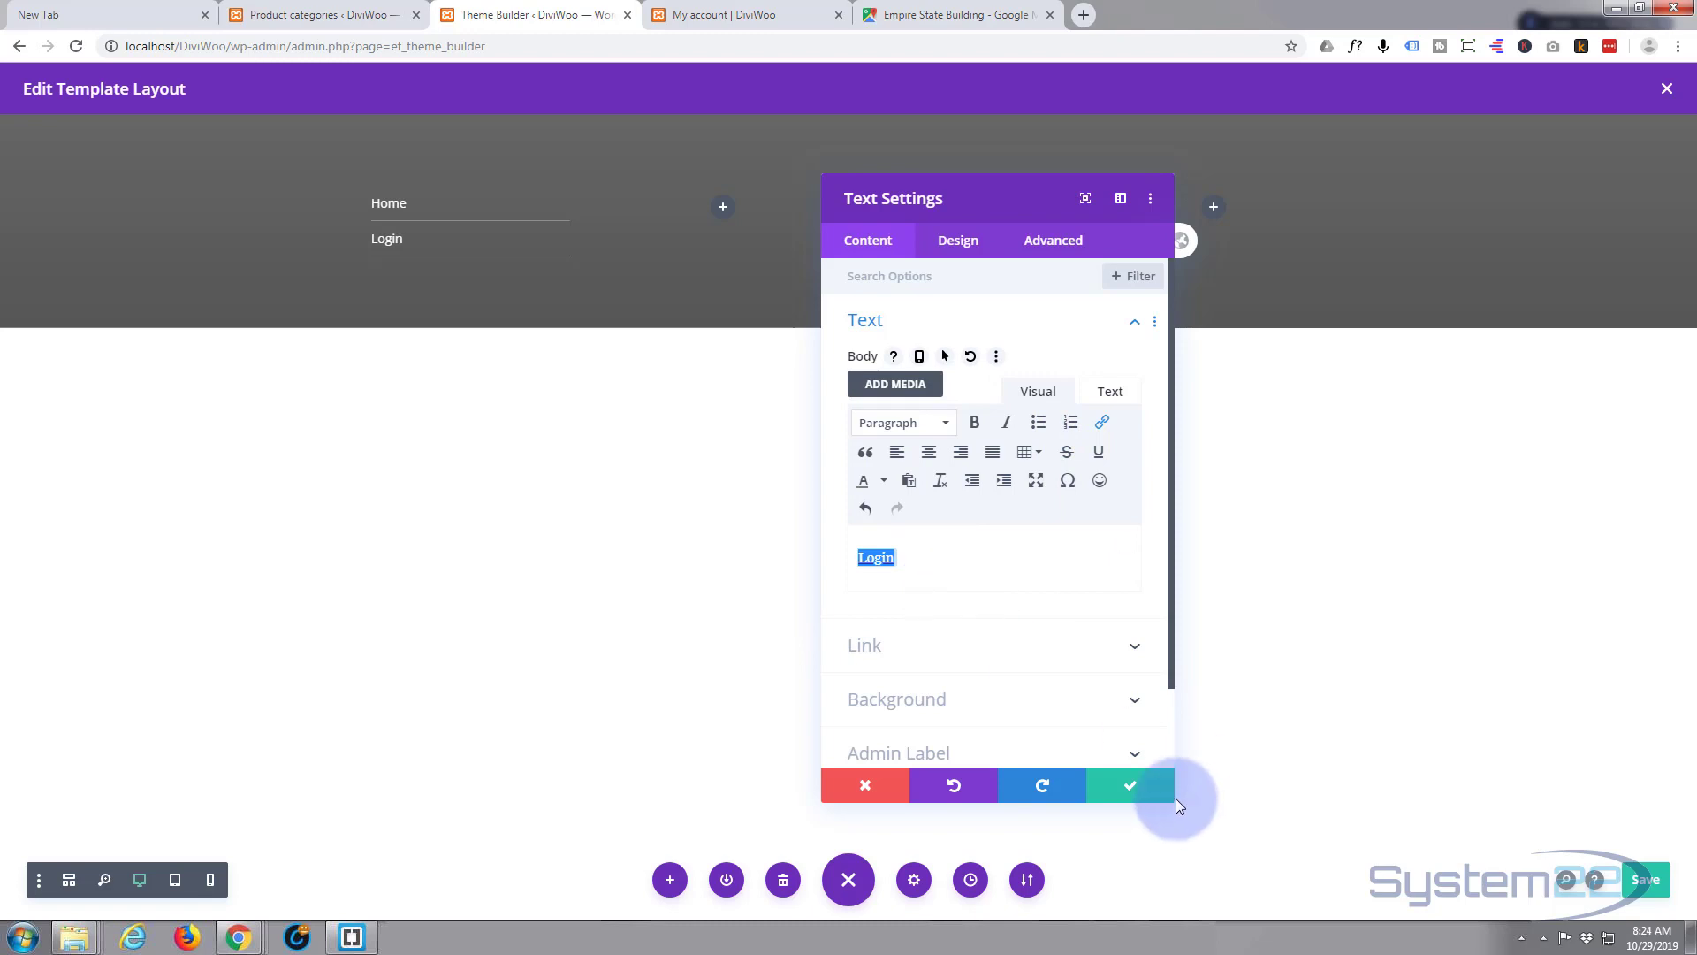
left_click(1134, 788)
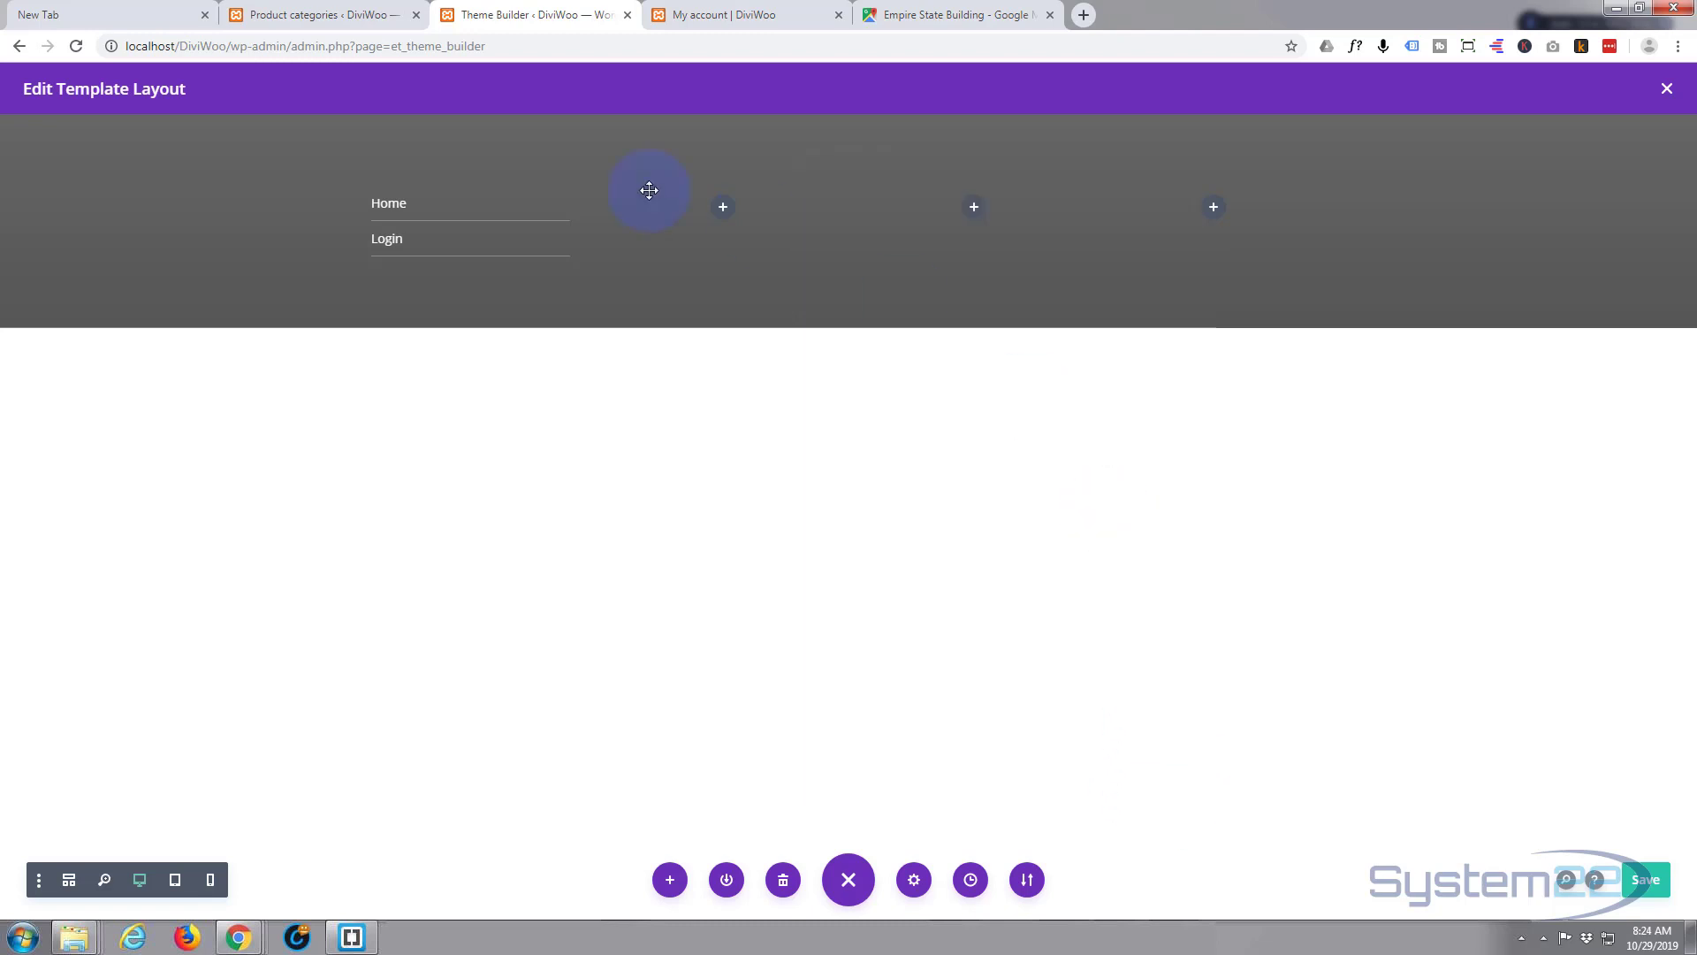
- Duplicate the Contact link module, move the copy into column two, and open its settings
mouse_move(474, 237)
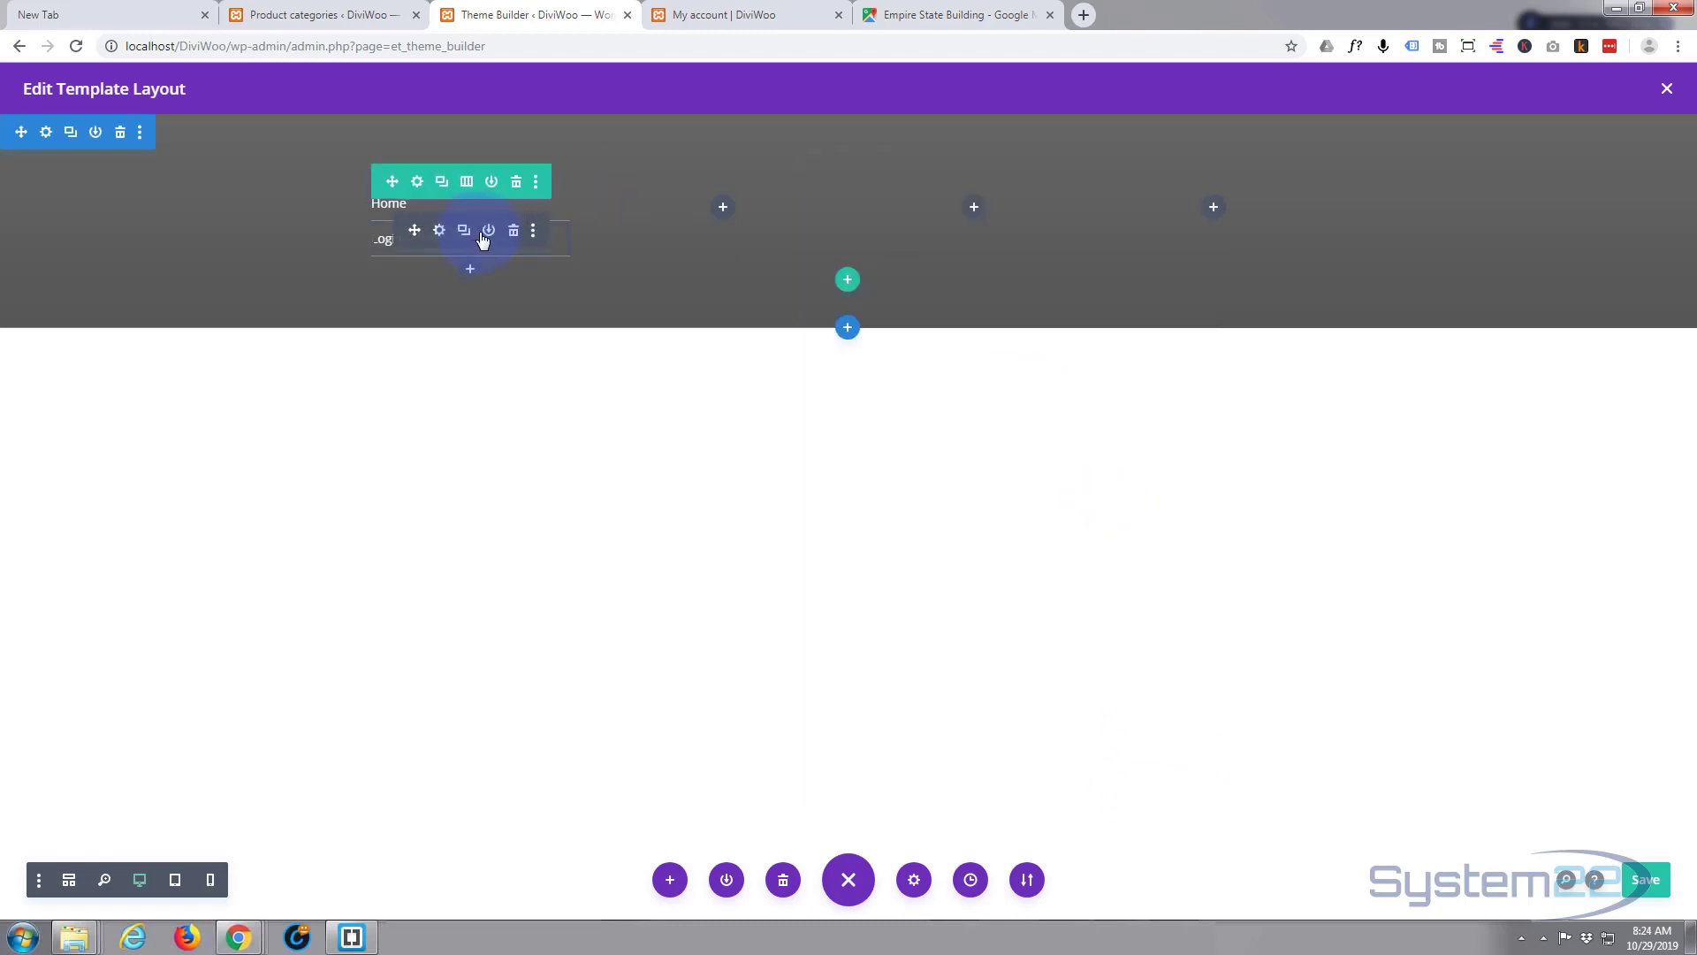
left_click(463, 231)
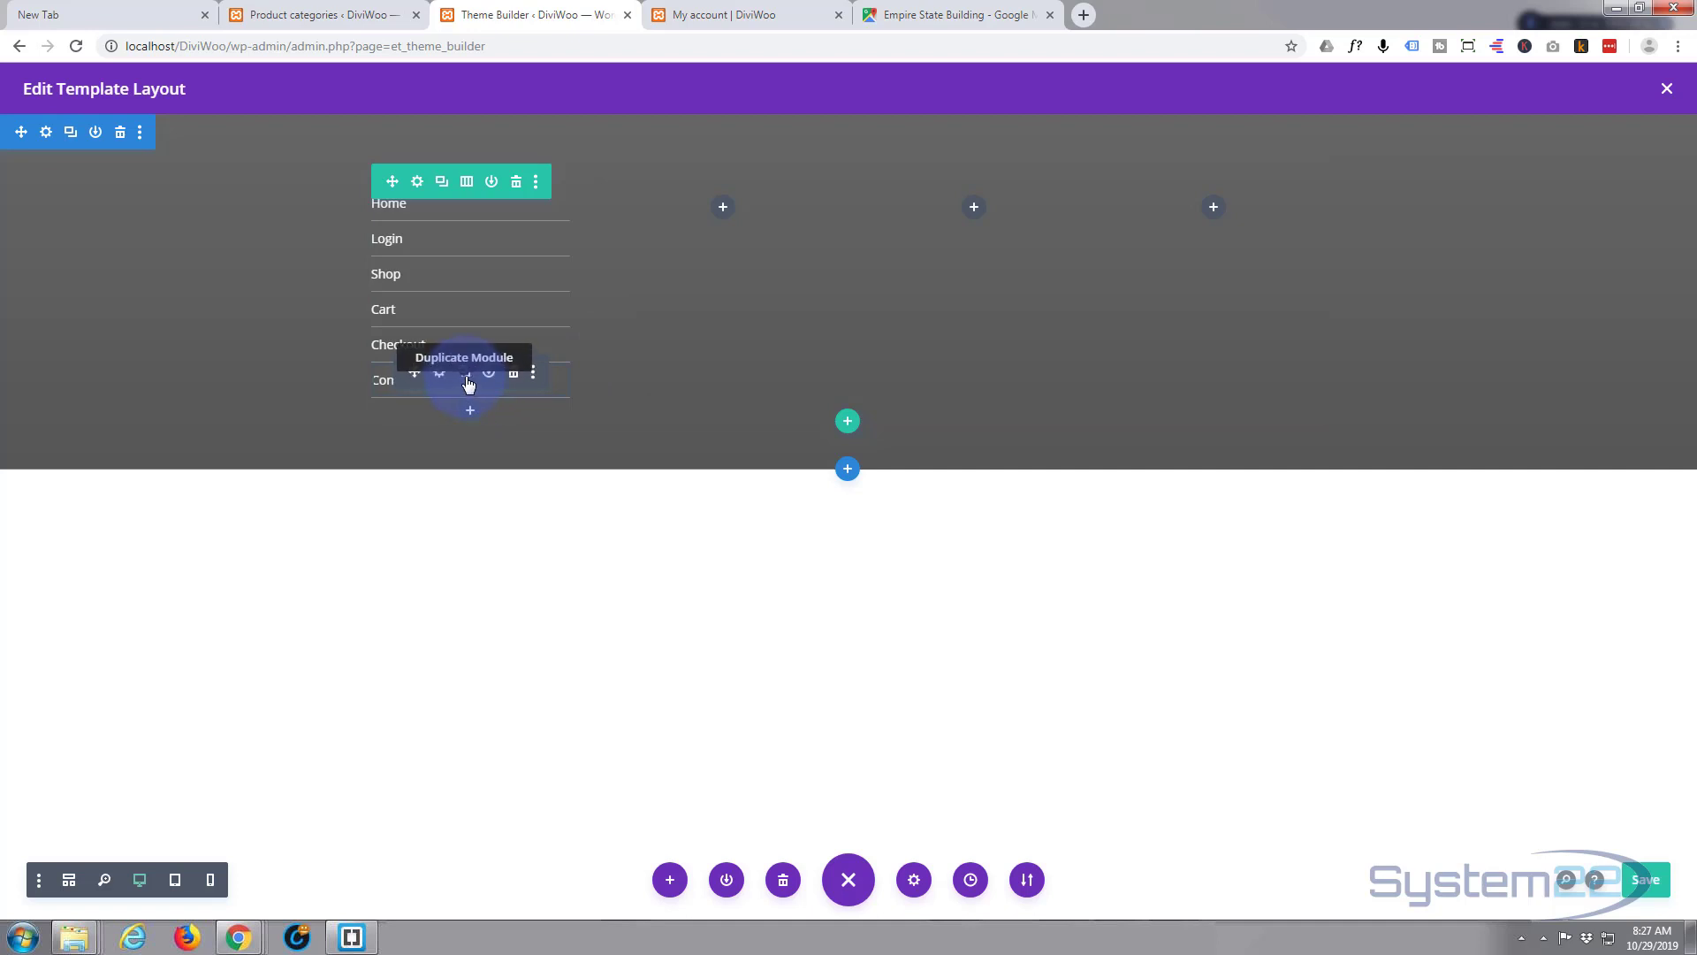
left_click(464, 372)
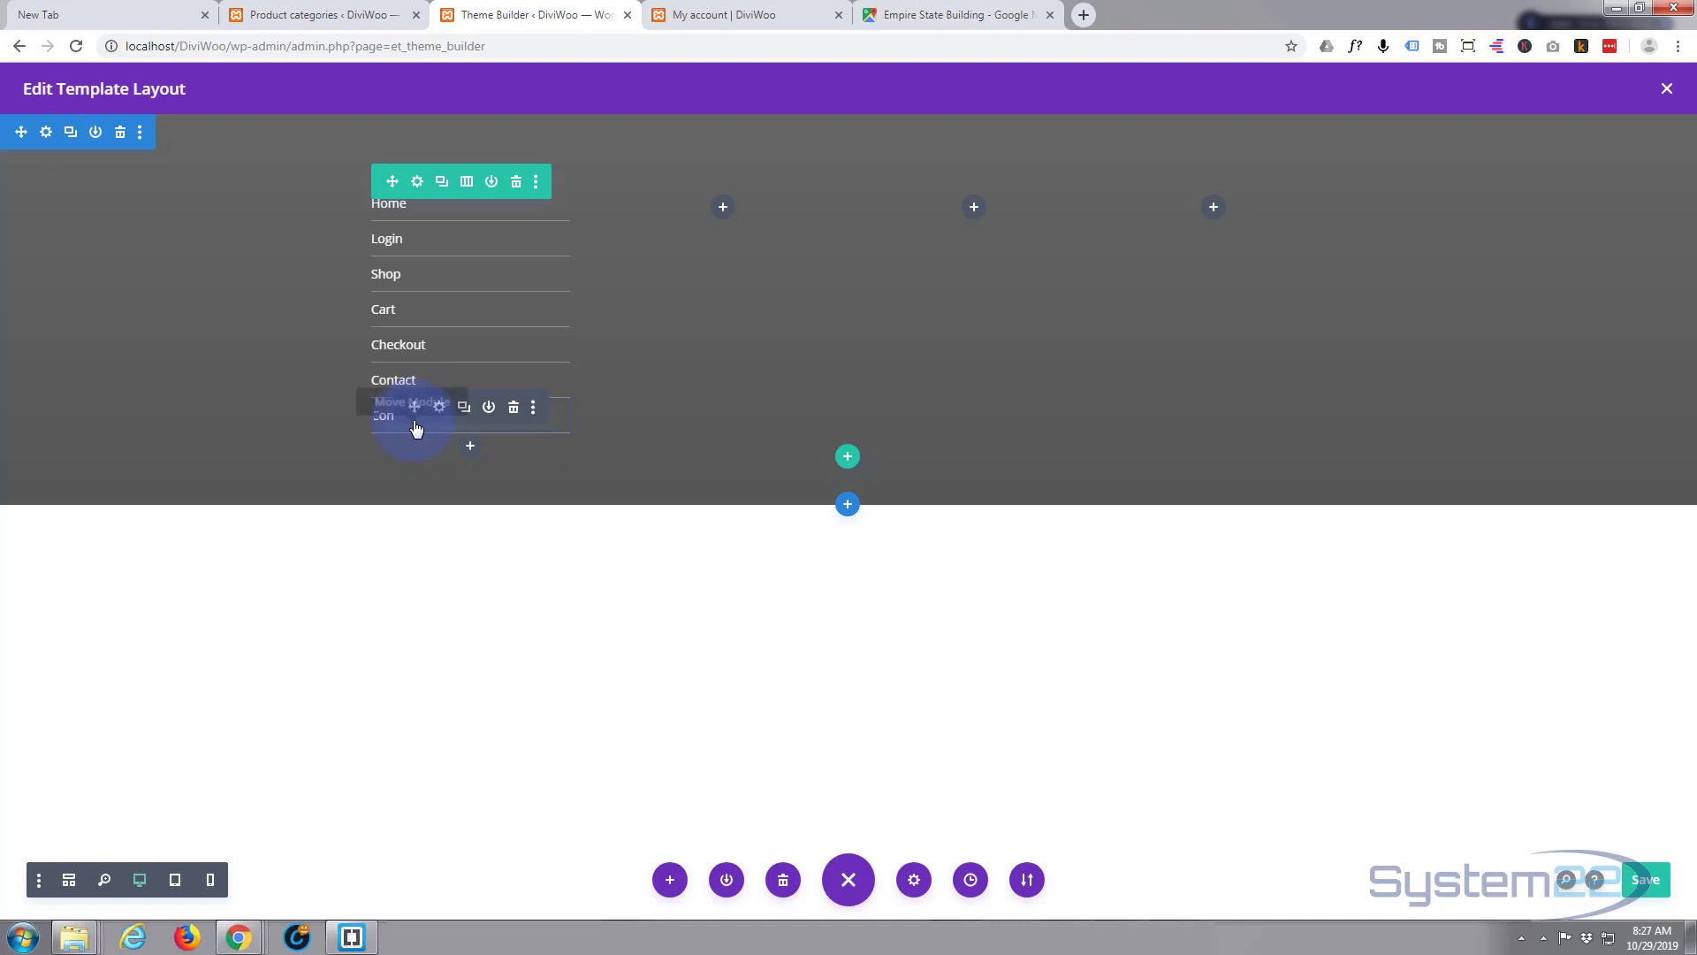
left_click_drag(414, 407, 713, 212)
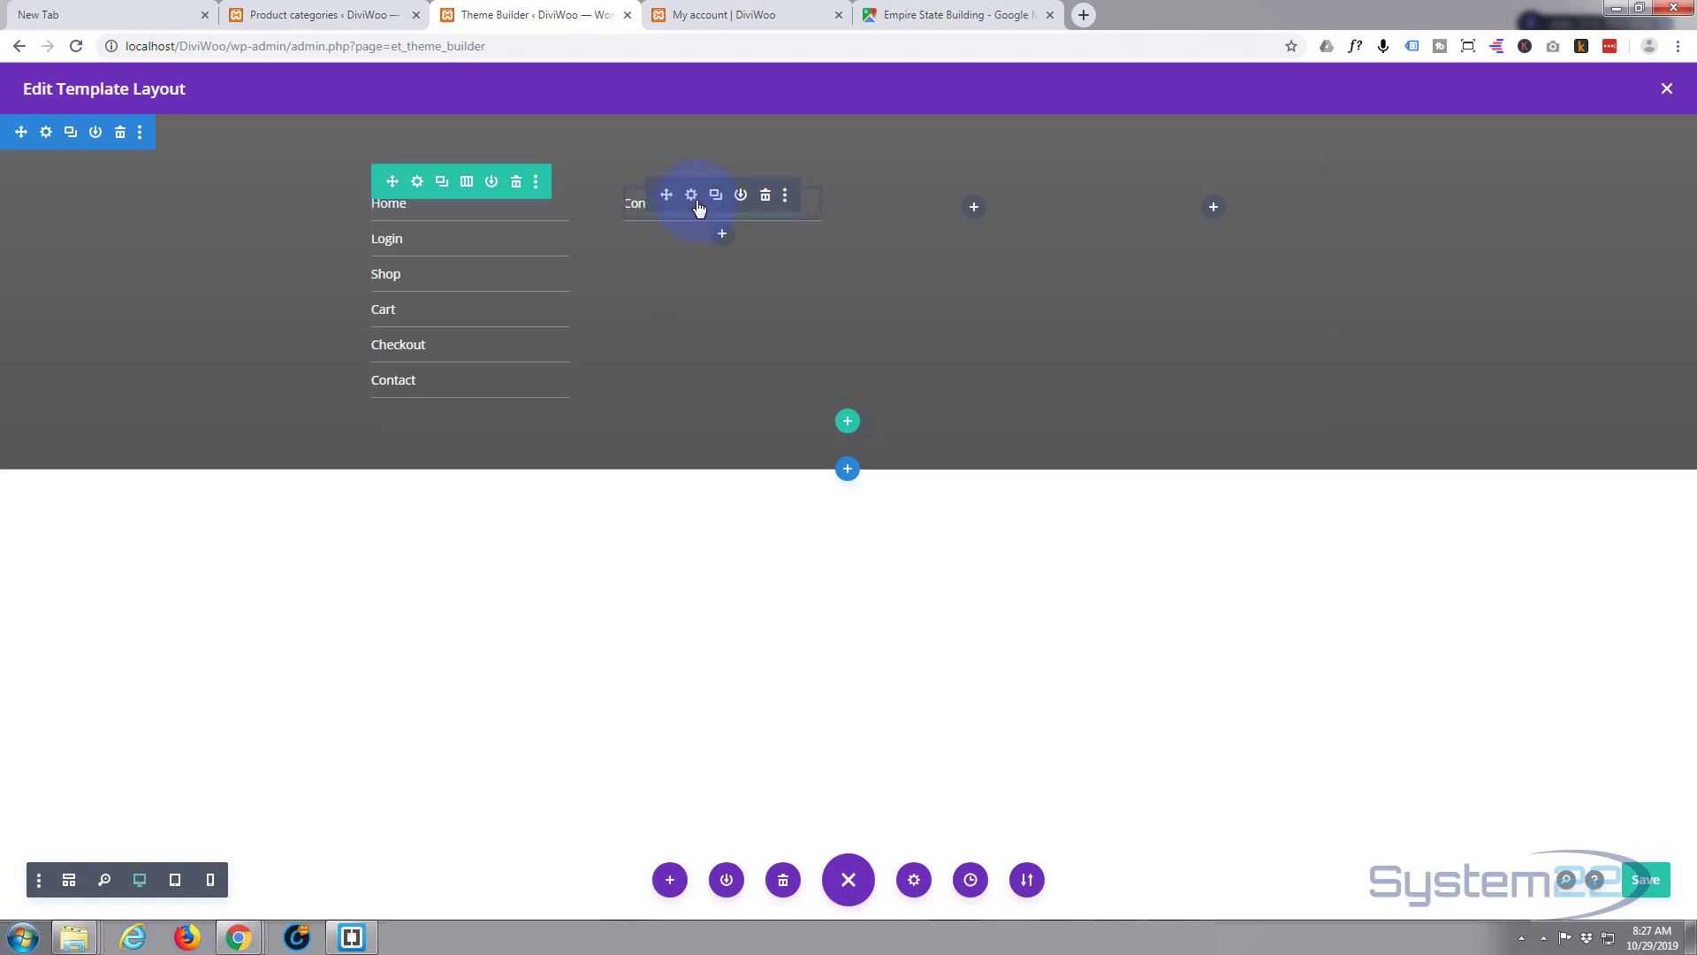
left_click(692, 198)
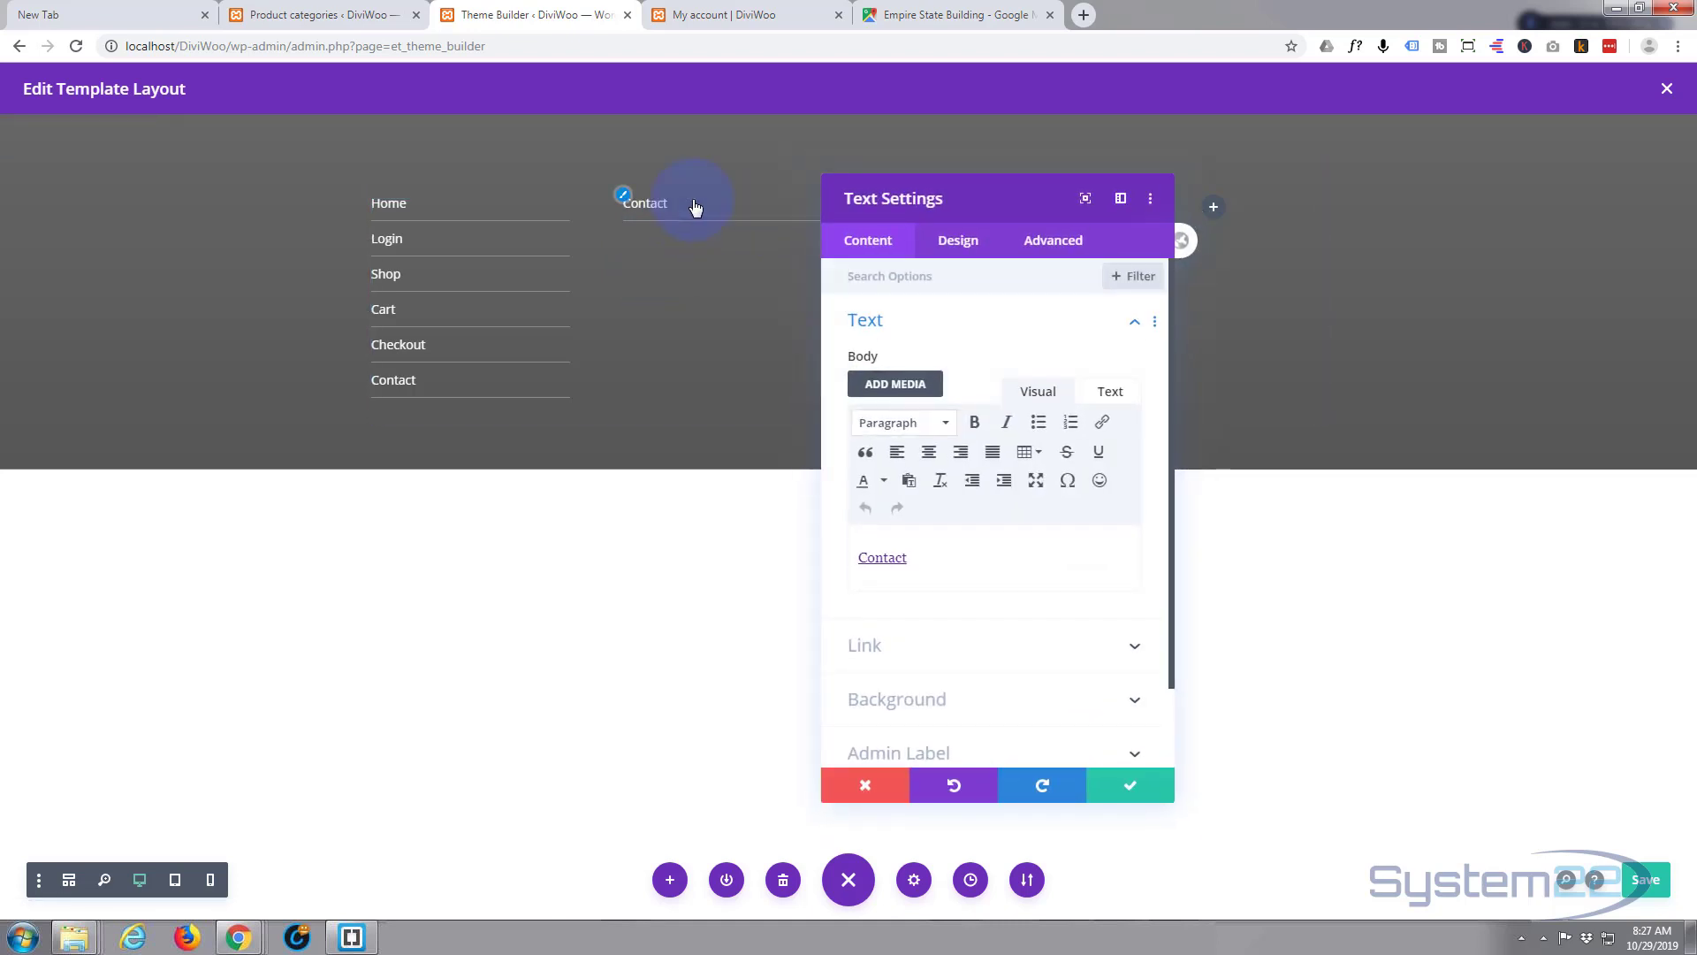
- Change the copied module's text from Contact to Bags and open its insert-link dialog
left_click(294, 15)
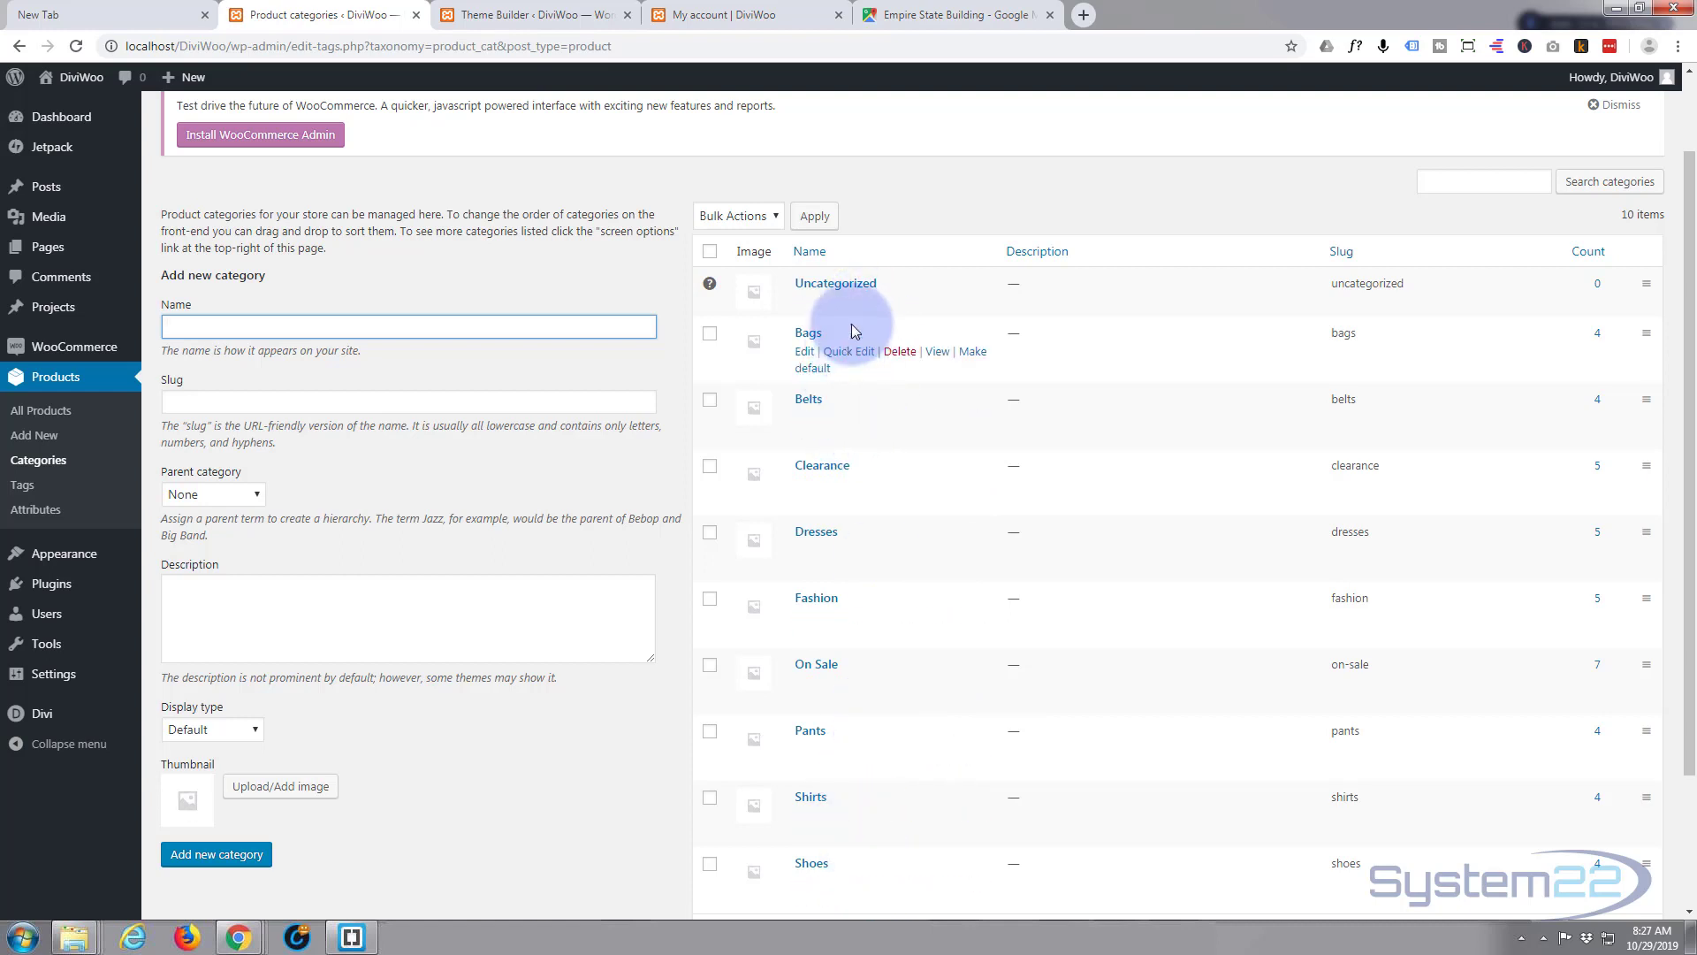
left_click(565, 15)
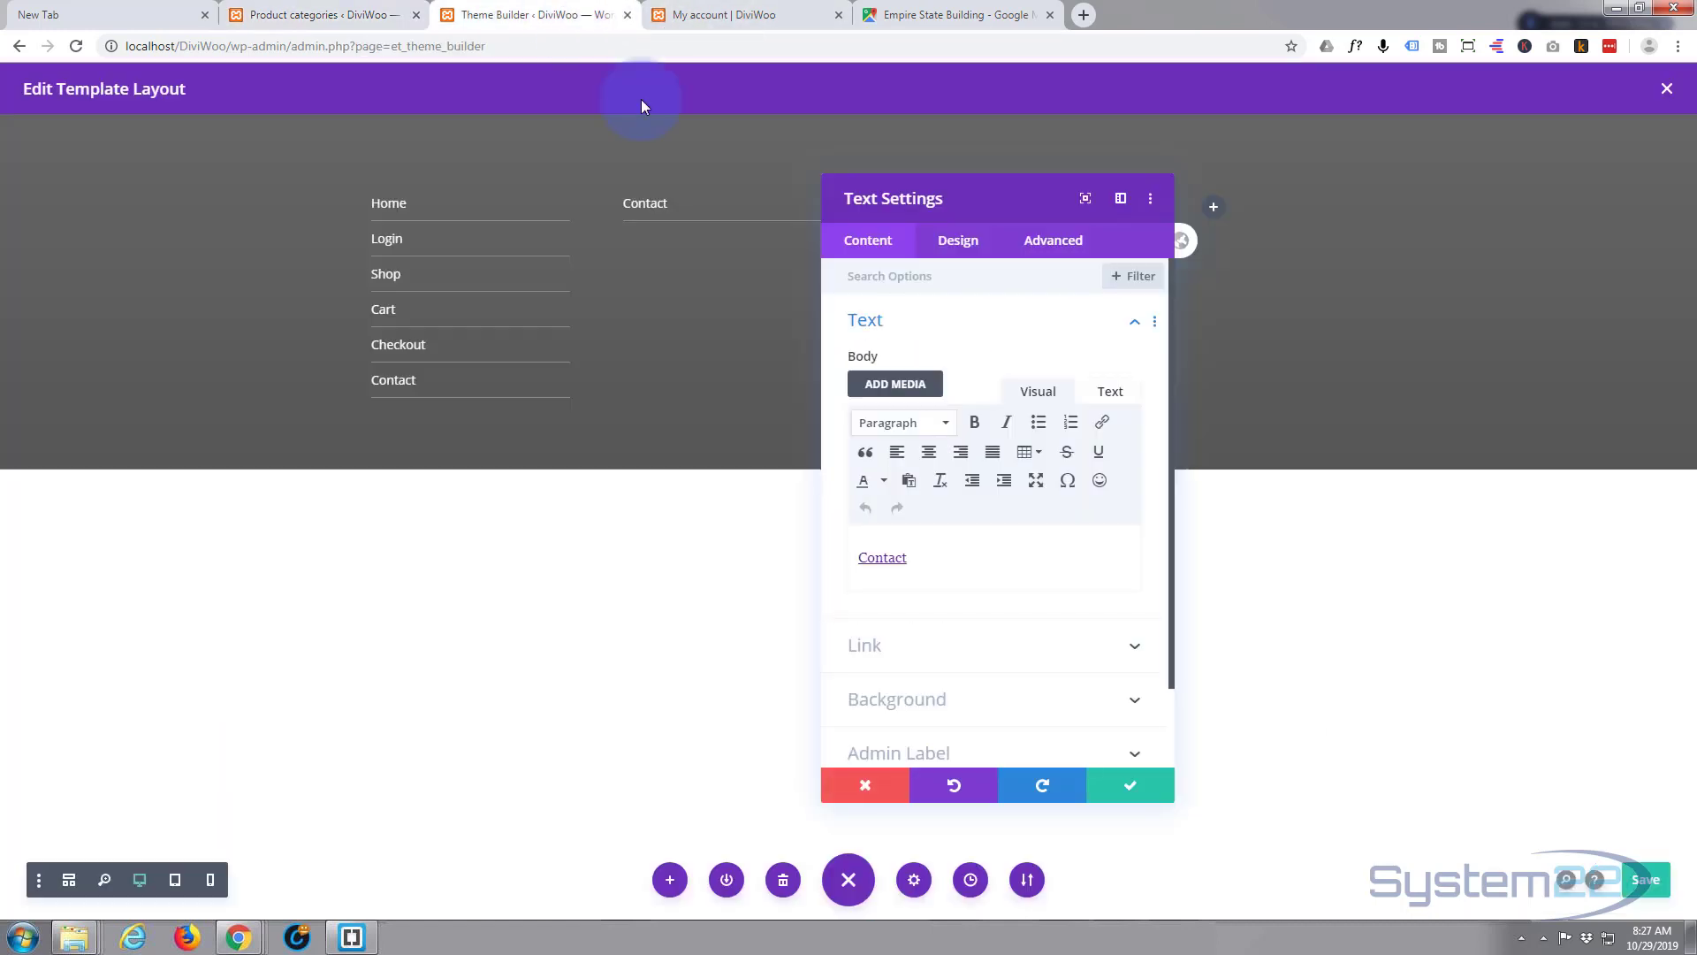
left_click_drag(908, 557, 848, 560)
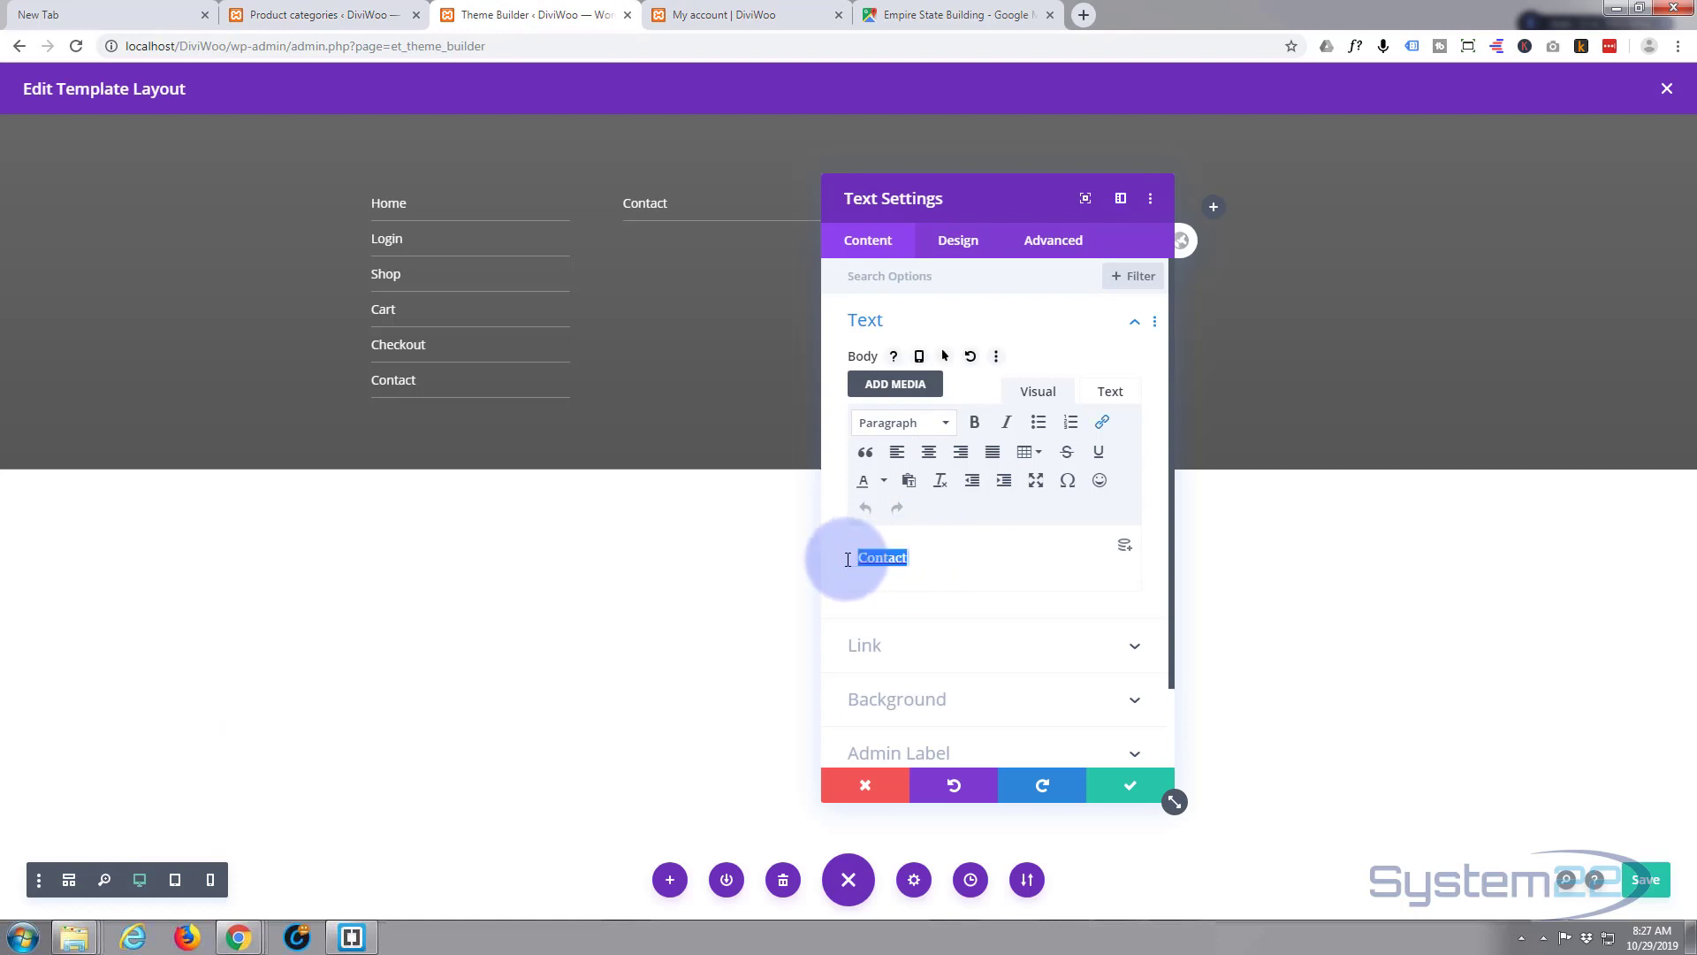
type("Bags")
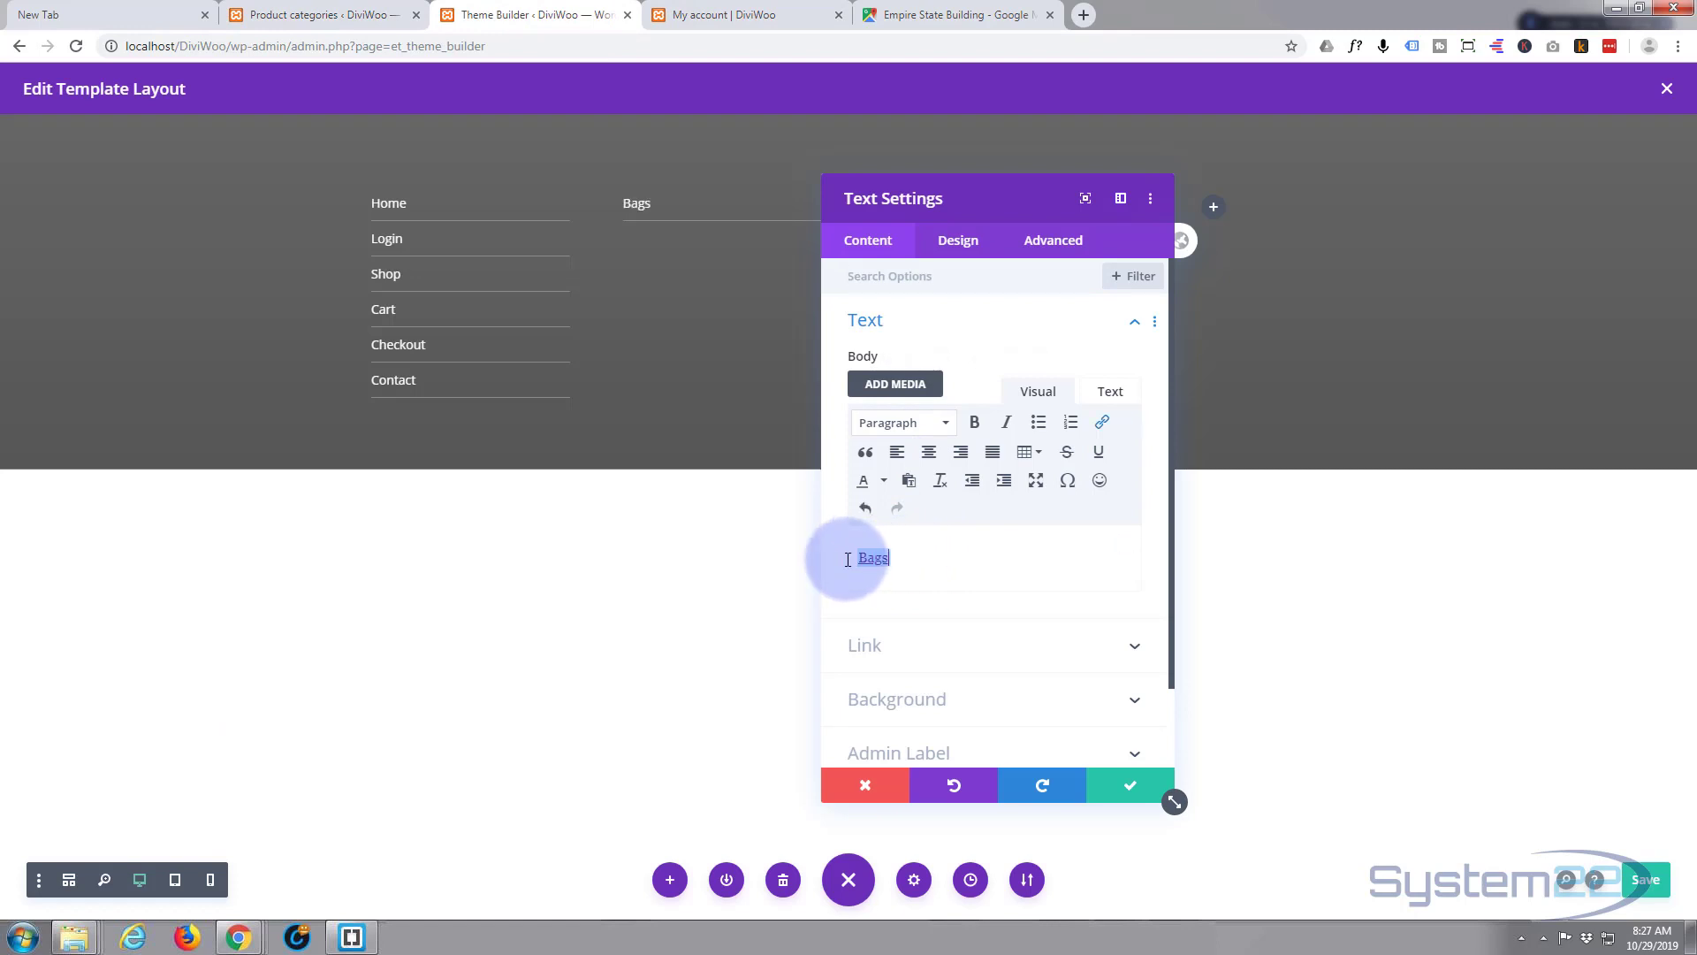
left_click(1105, 425)
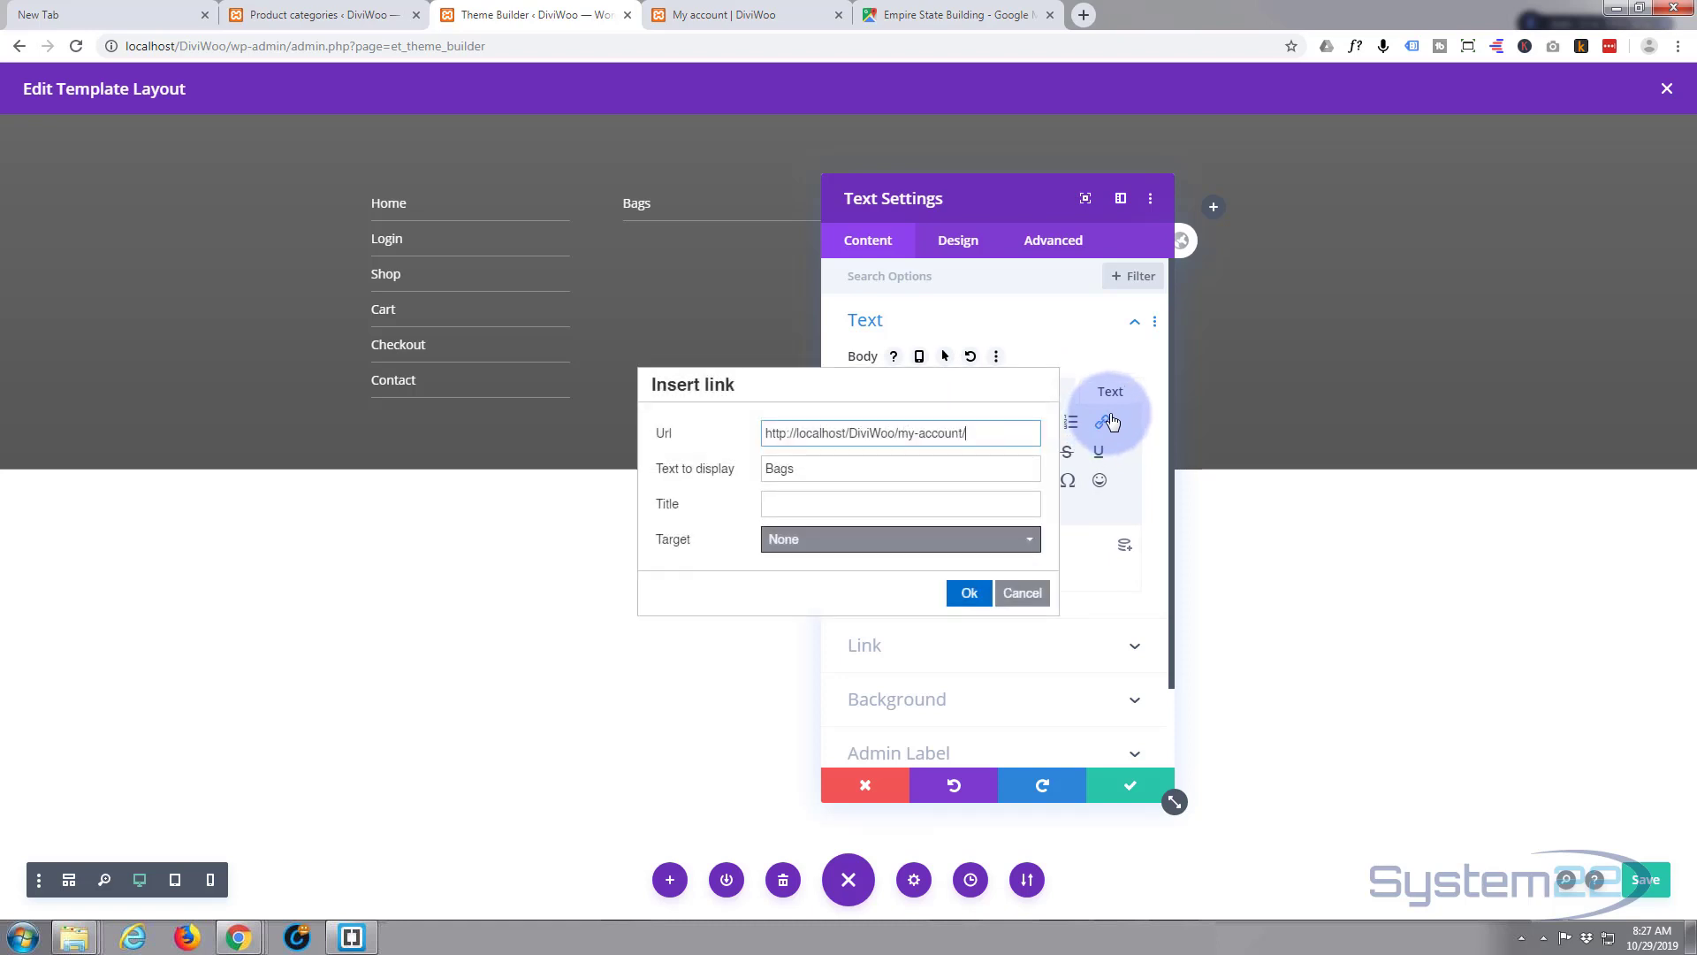
- Copy the Bags product category's View link address from the Product categories list
left_click(315, 15)
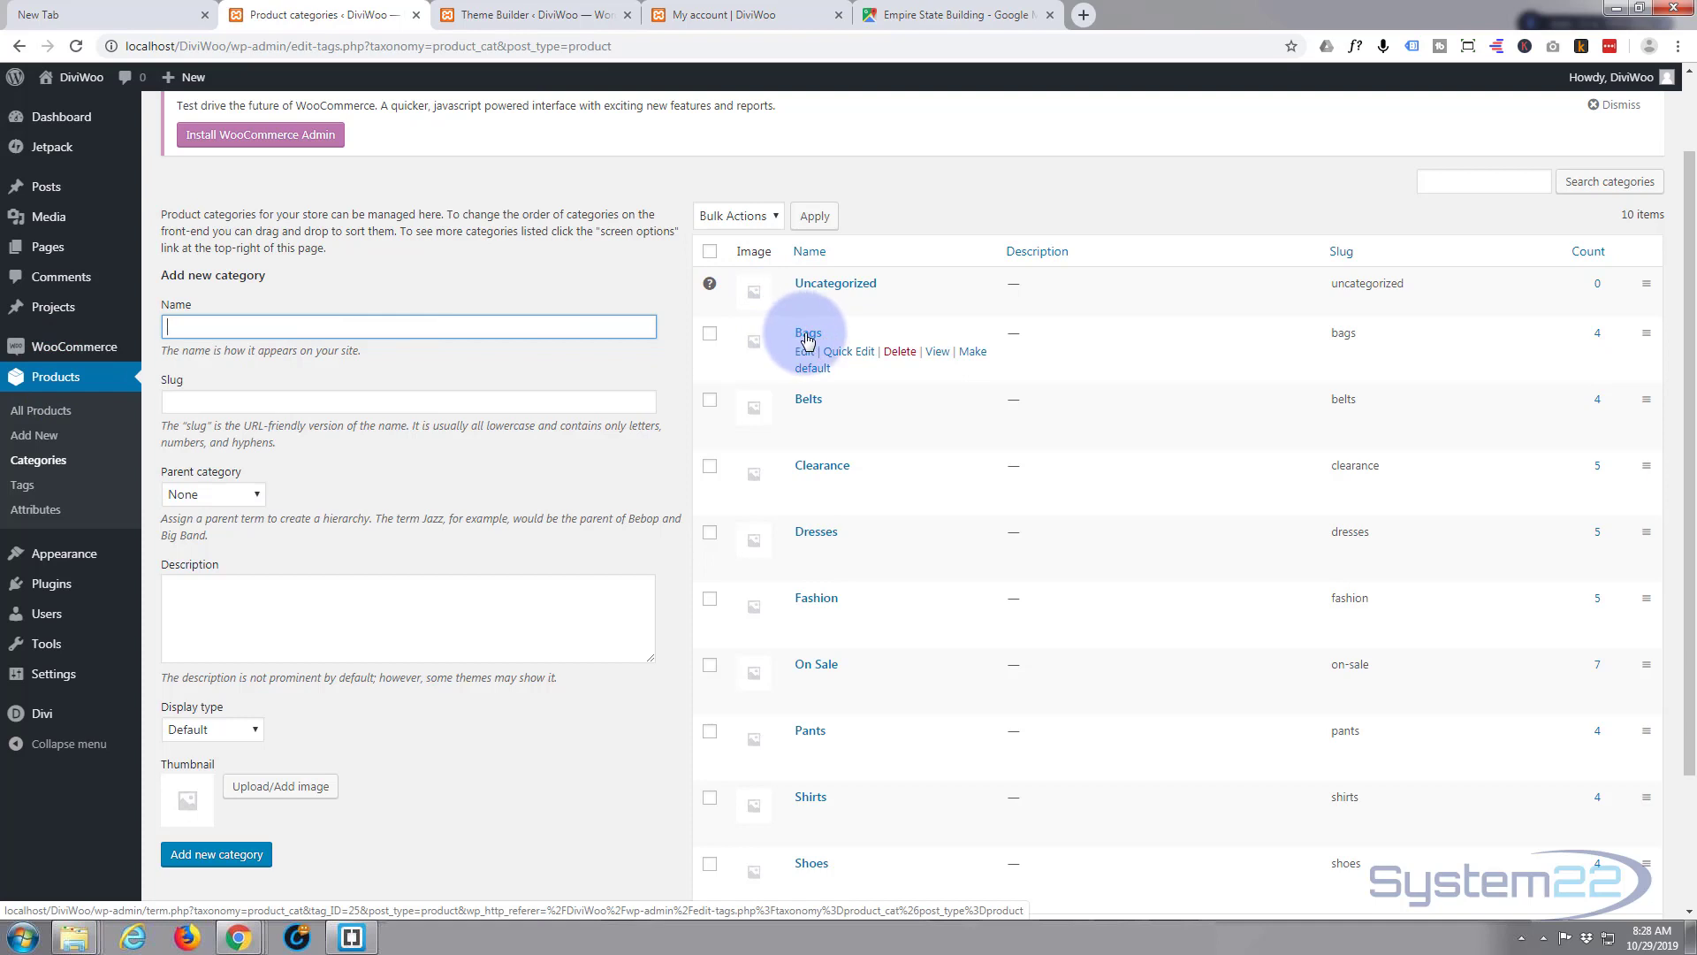
right_click(939, 355)
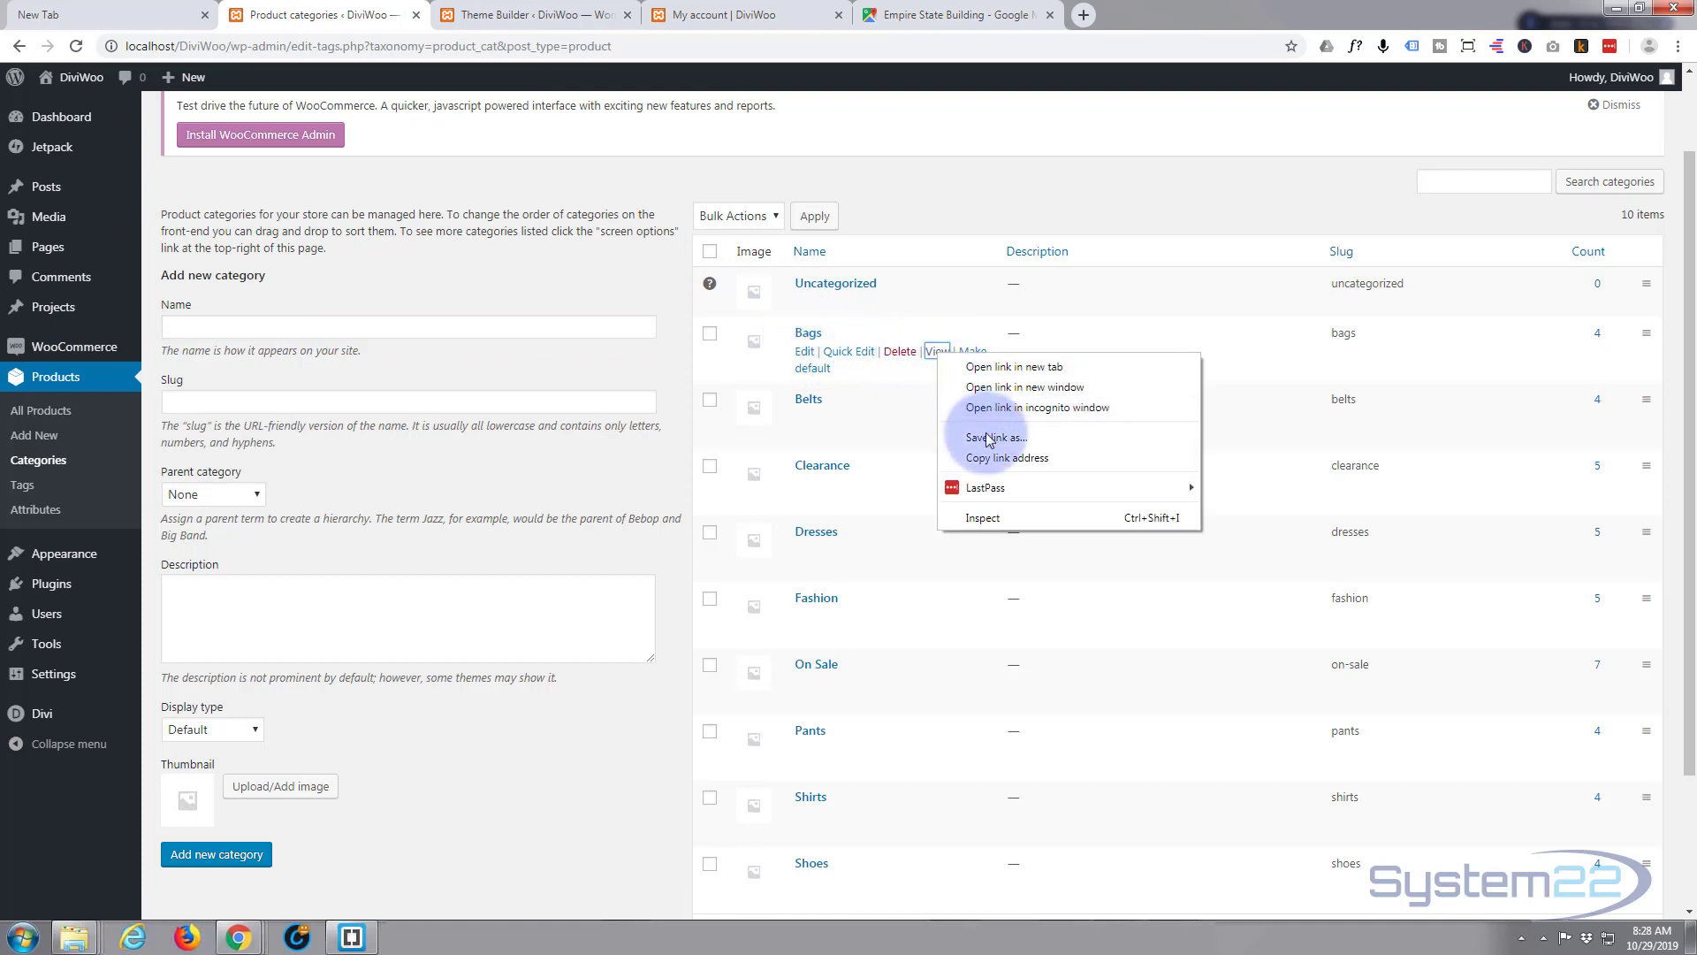
left_click(1004, 458)
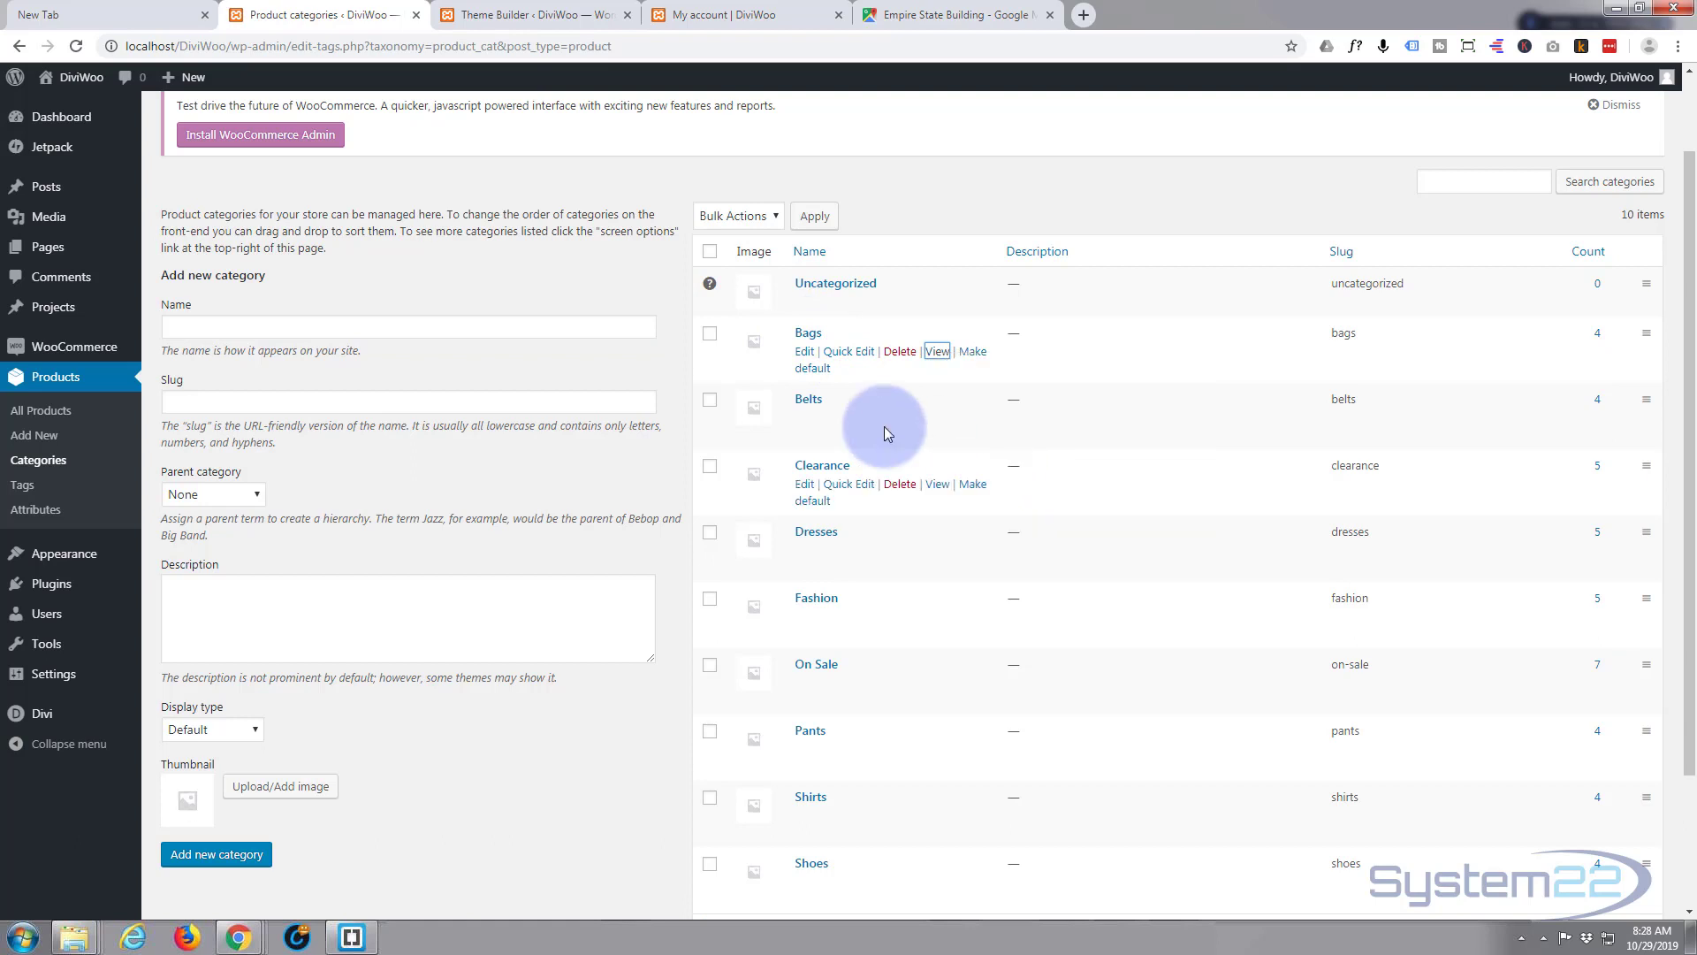
left_click(524, 20)
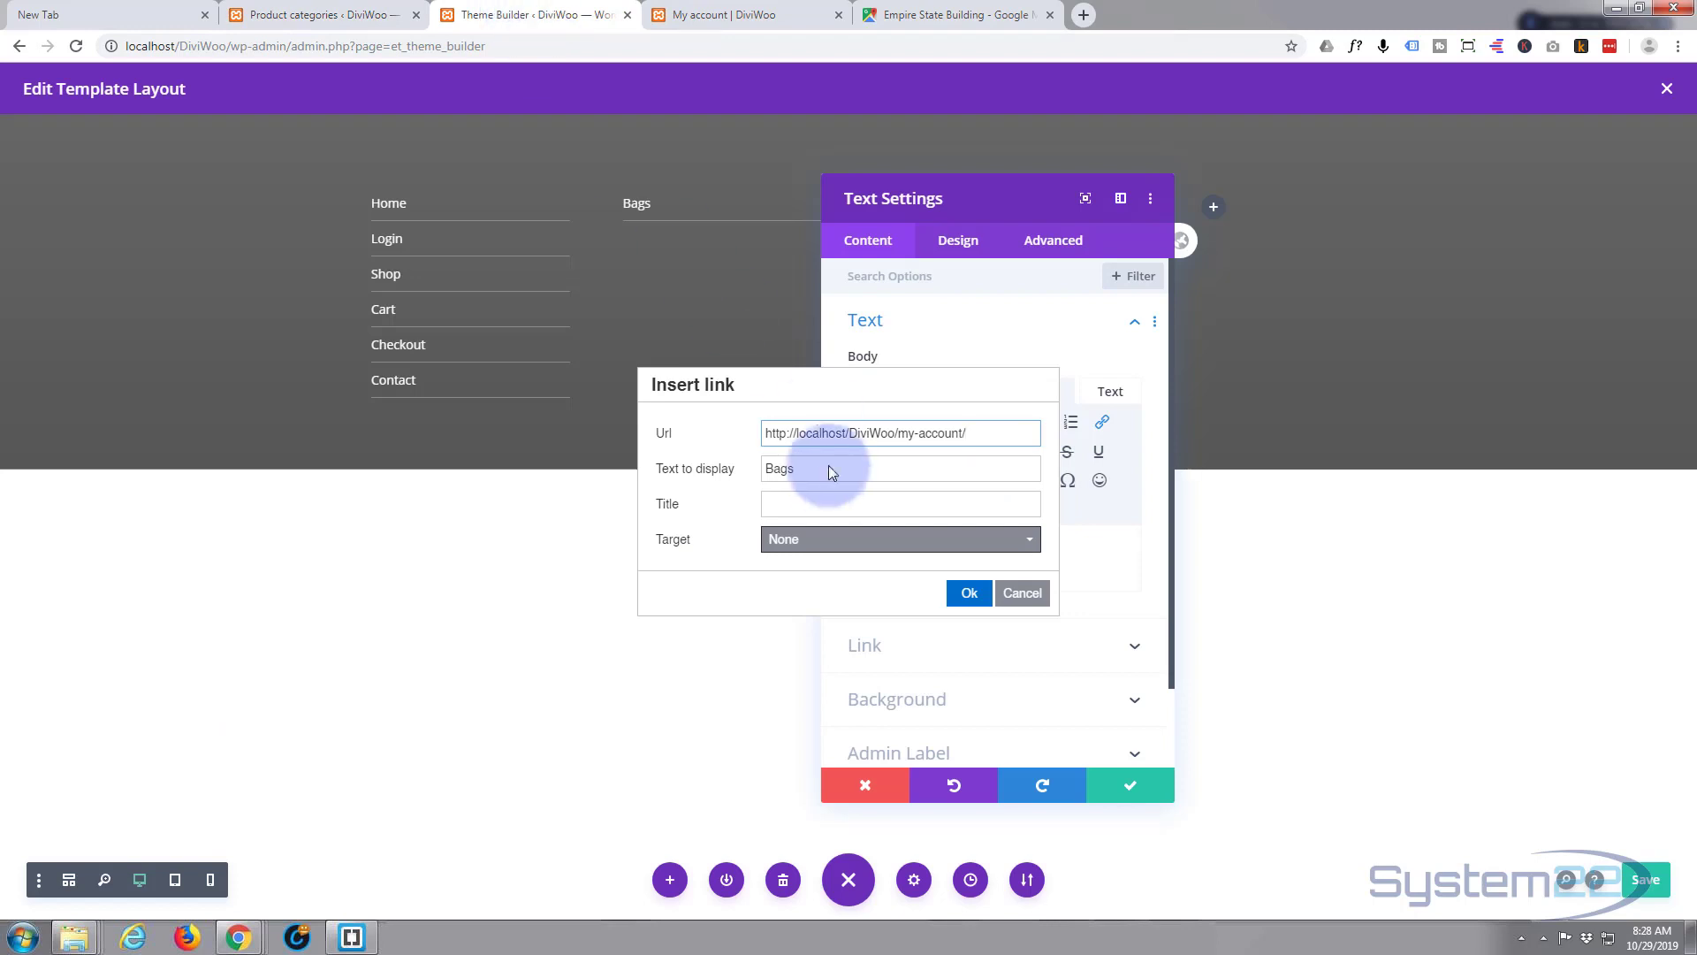
- Set the Bags link URL to localhost/DiviWoo/product-category/bags/ and save the module
left_click_drag(971, 434, 774, 425)
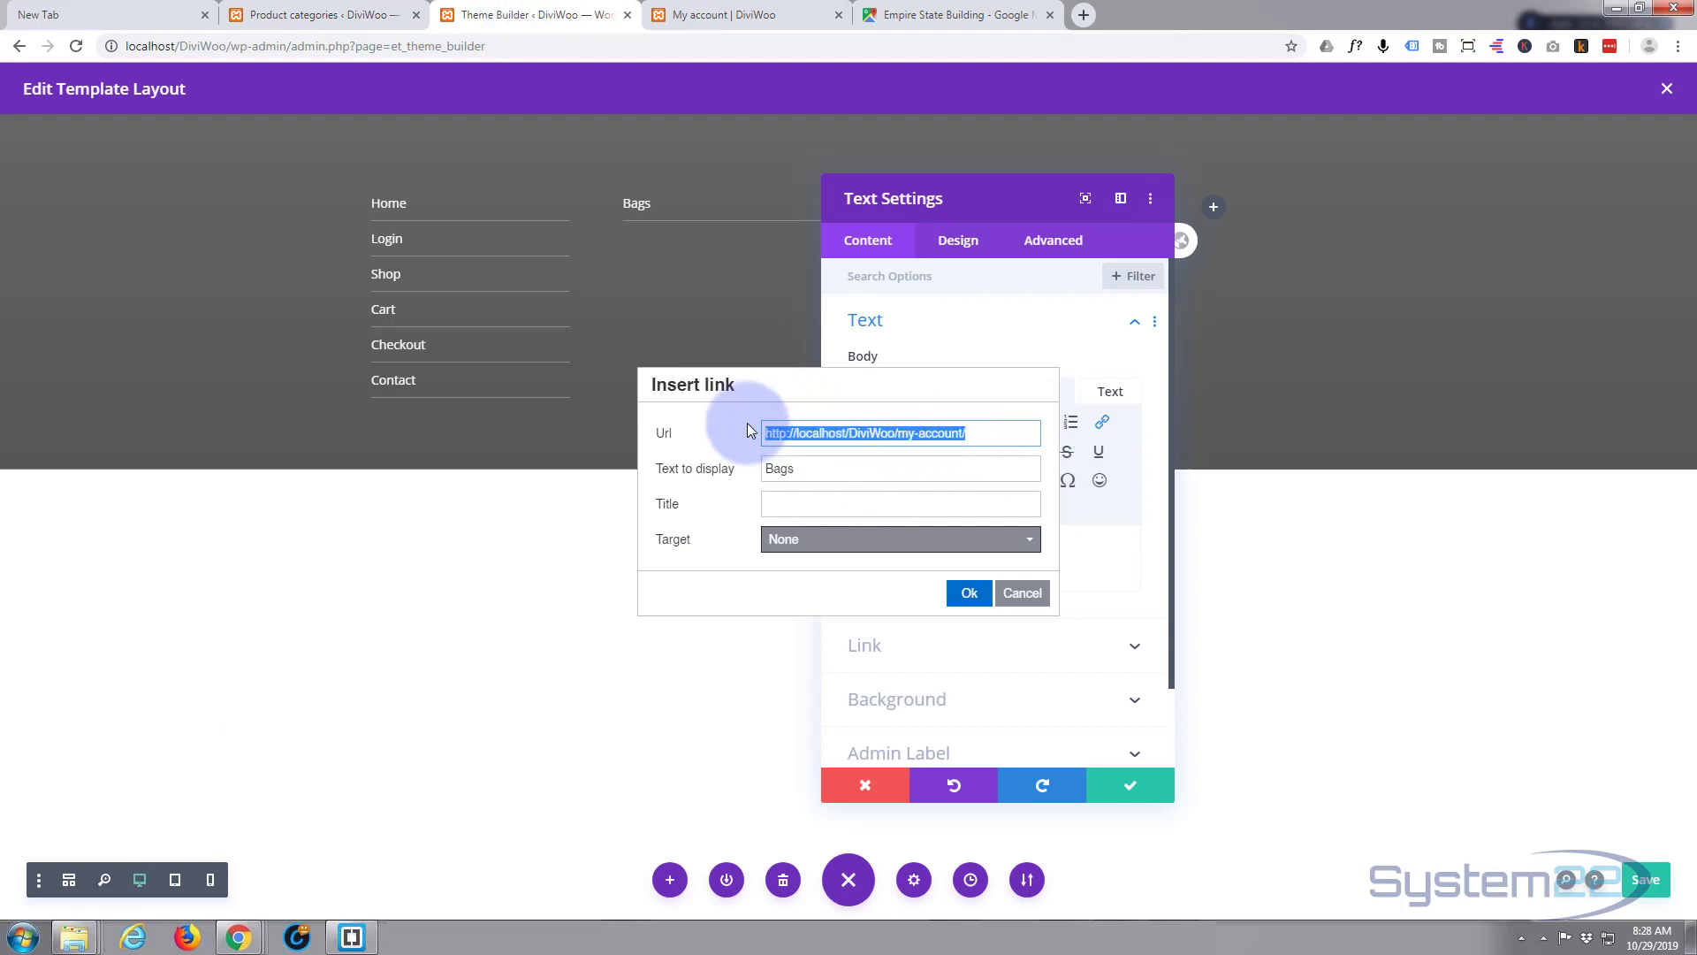
type("http://localhost/DiviWoo/product-category/bags/")
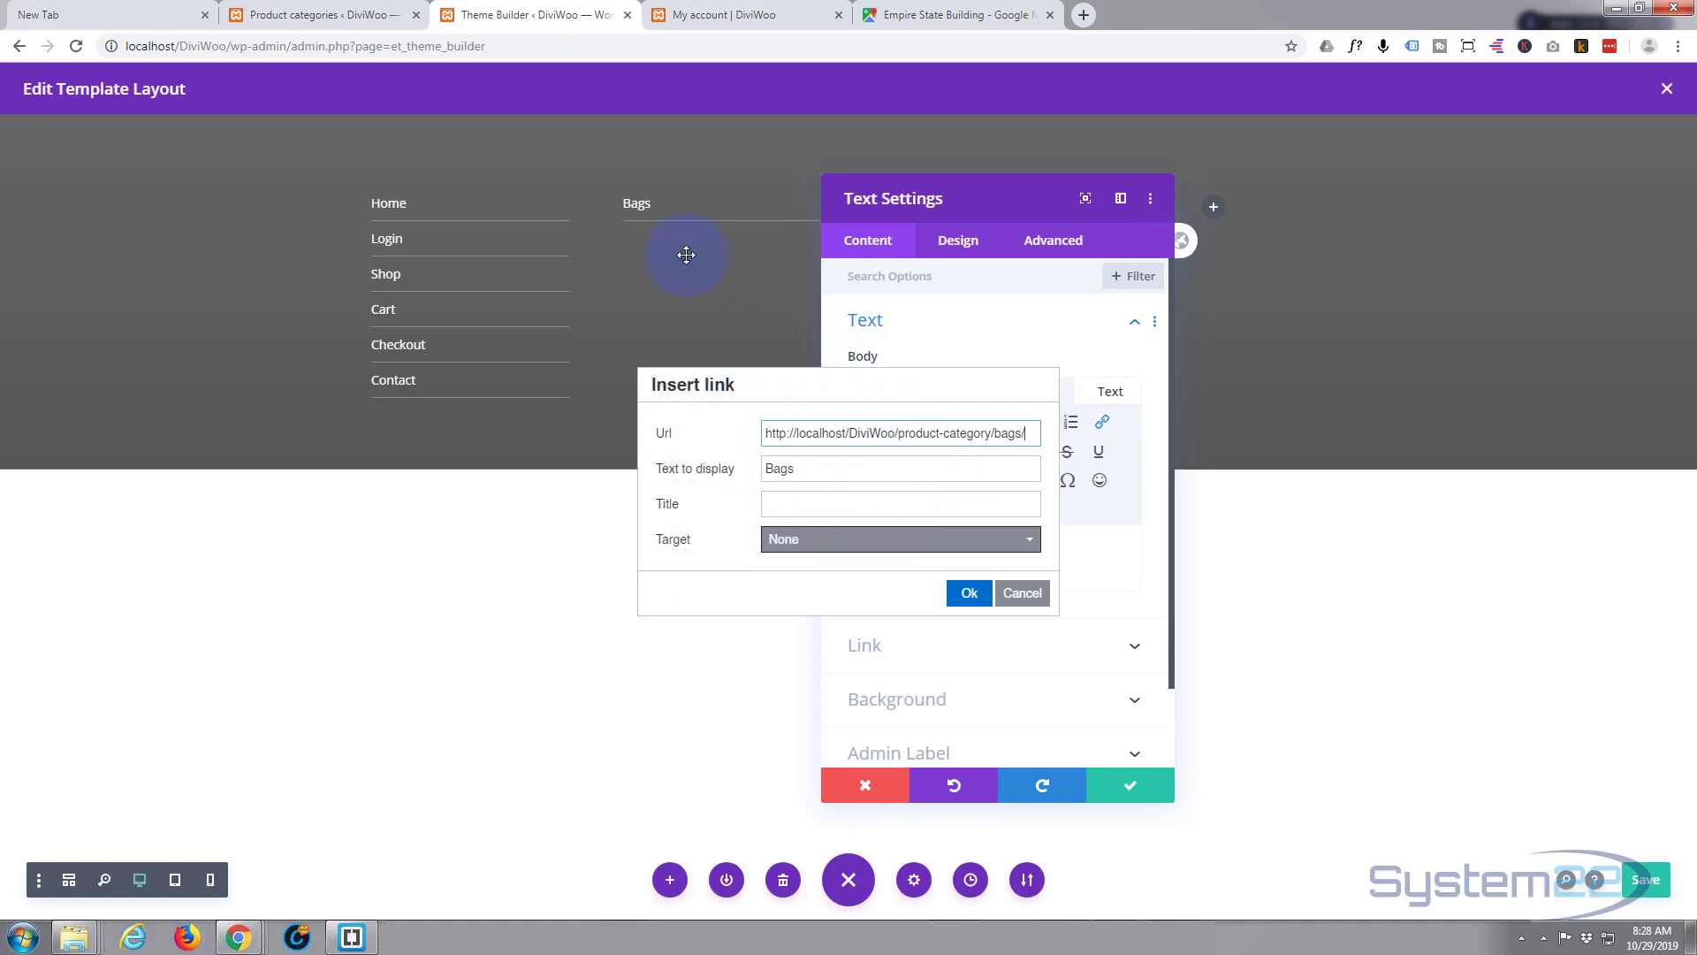
left_click(968, 594)
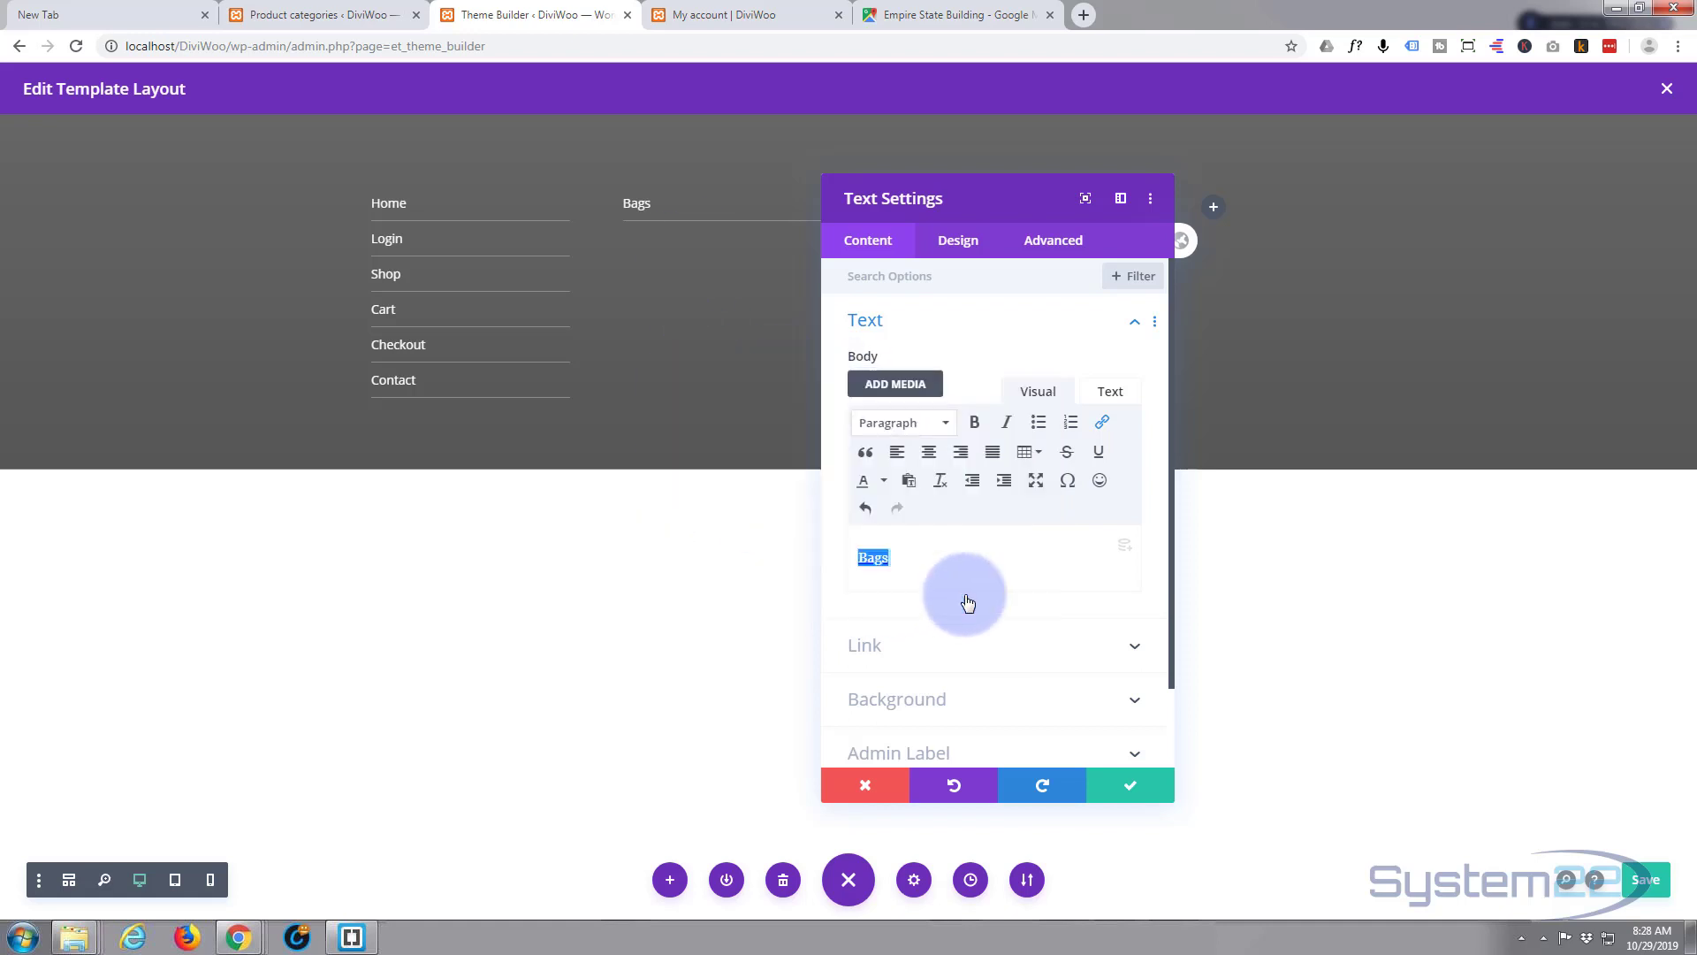
left_click(1135, 787)
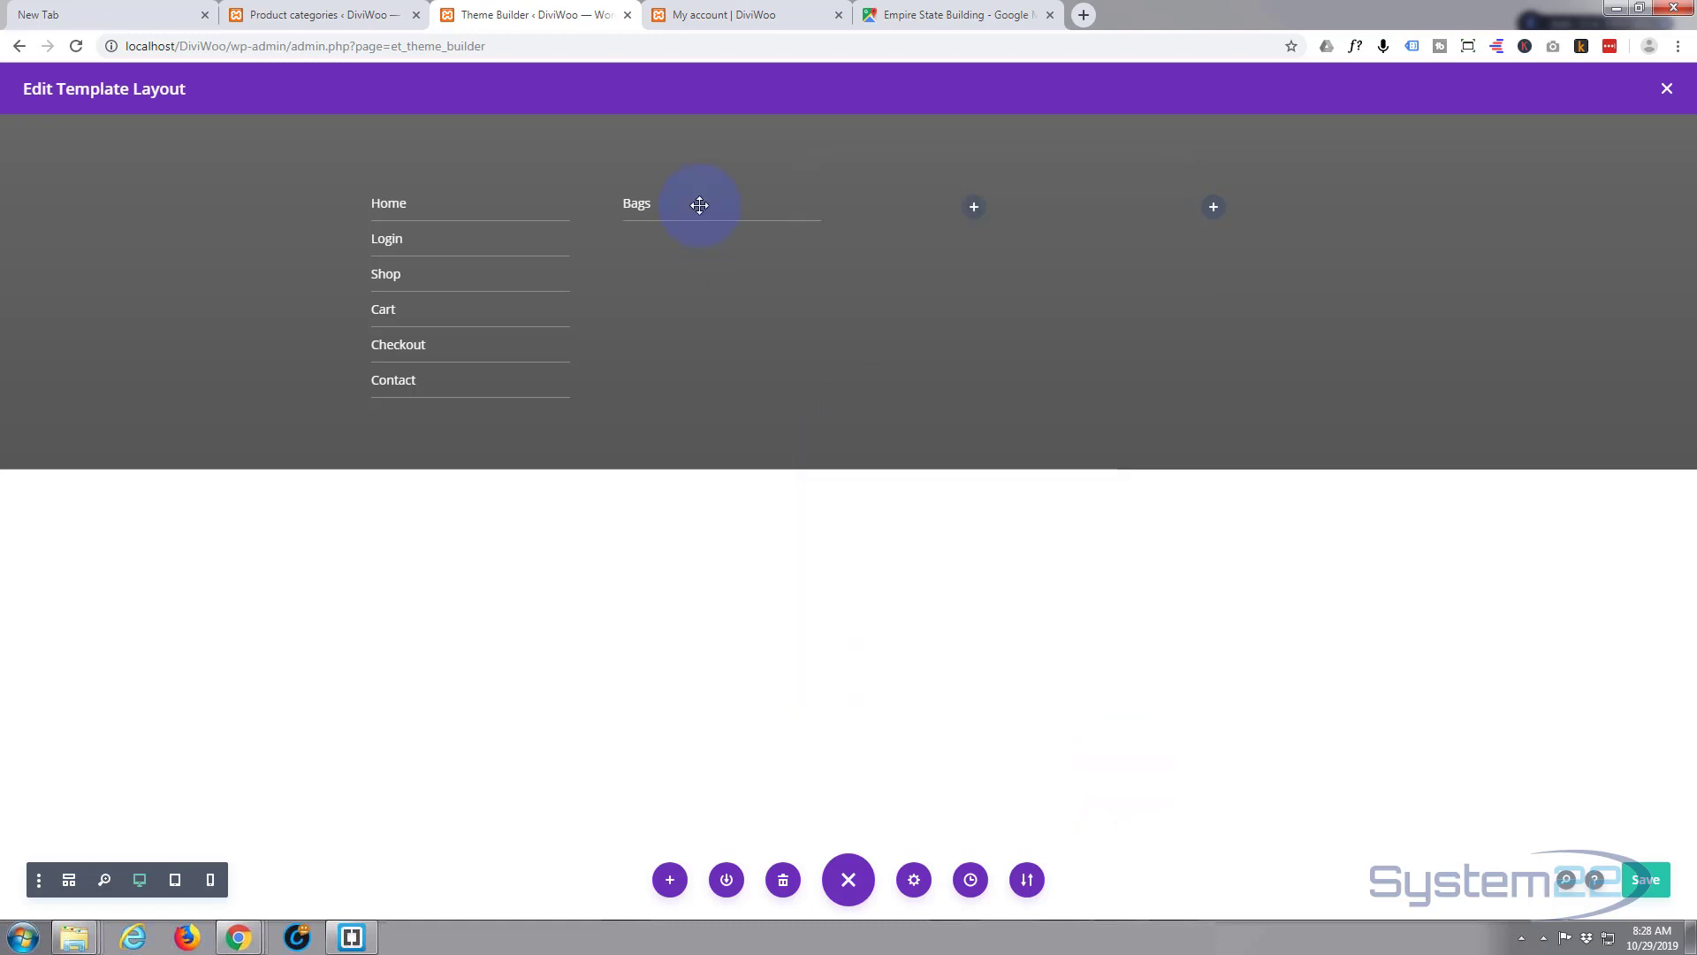
mouse_move(694, 207)
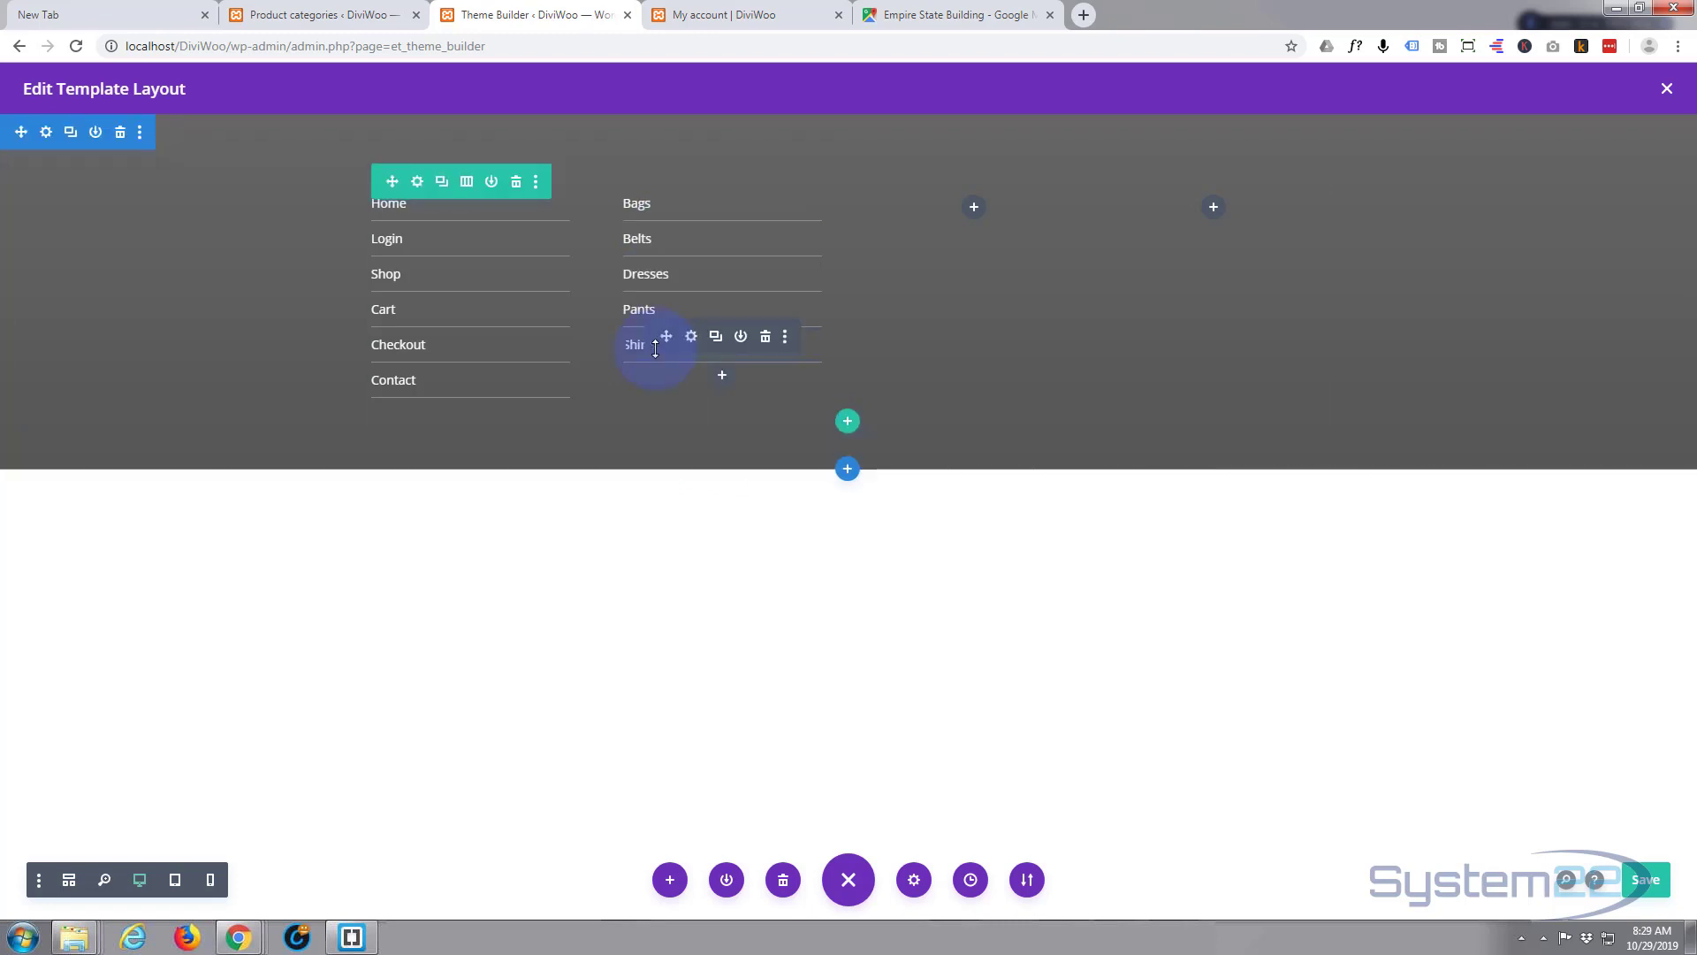
- Duplicate the Shirts link module and change its text to Shoes
left_click(715, 336)
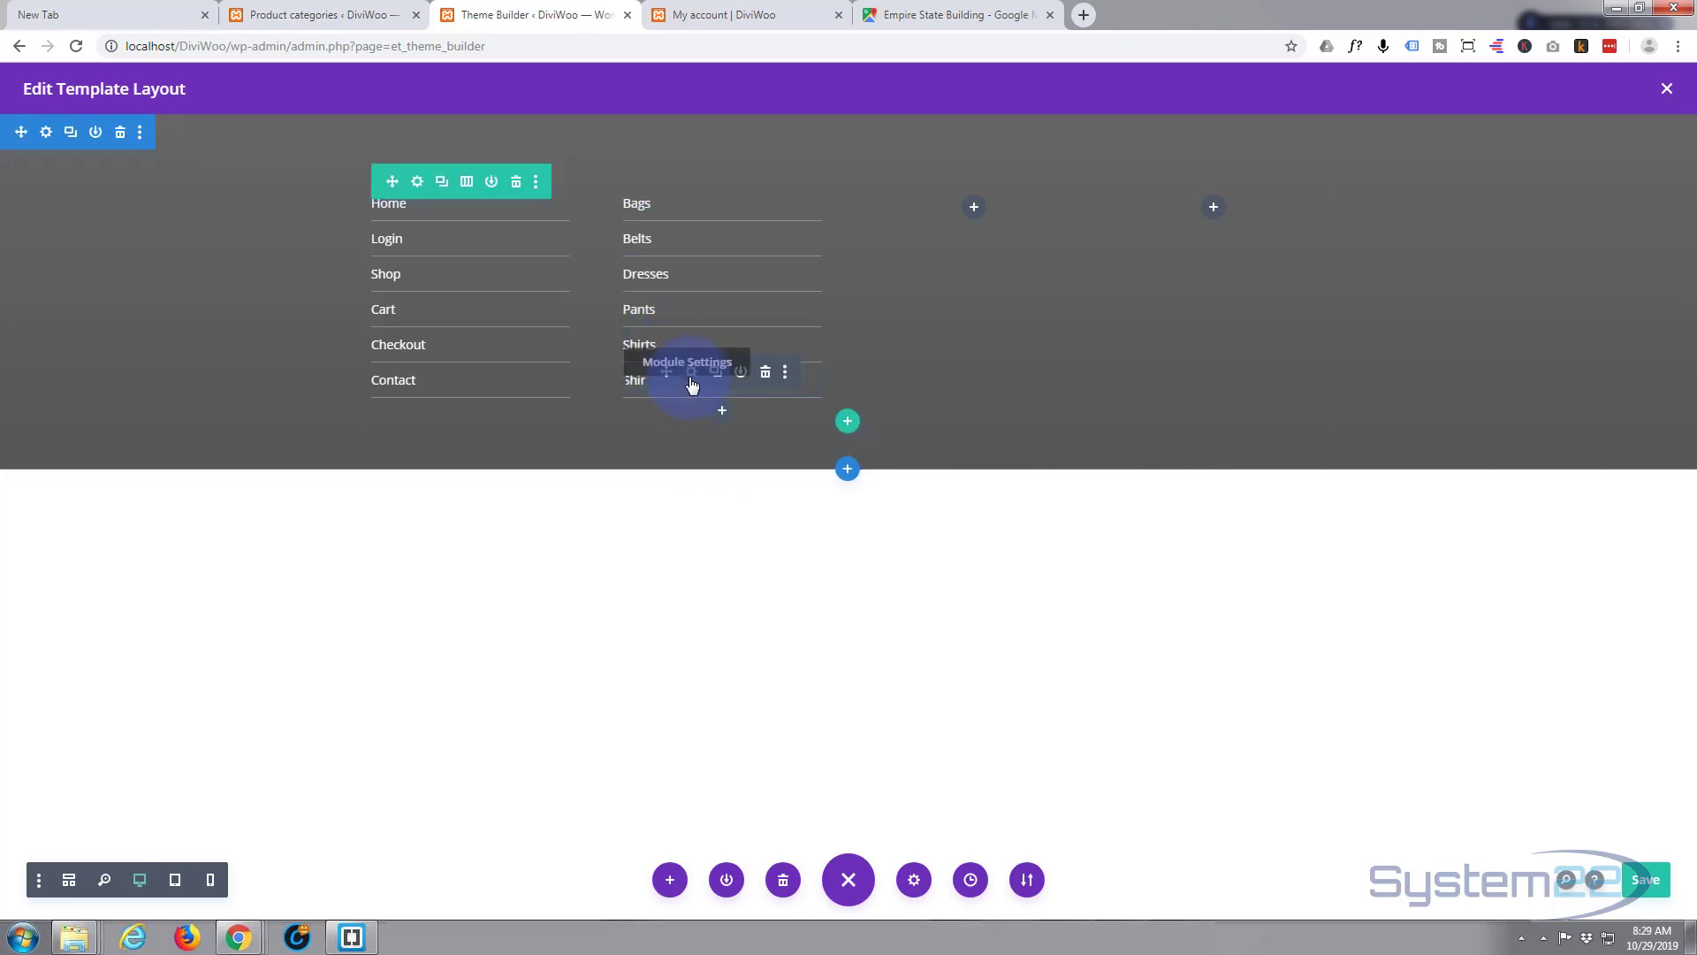
left_click(692, 382)
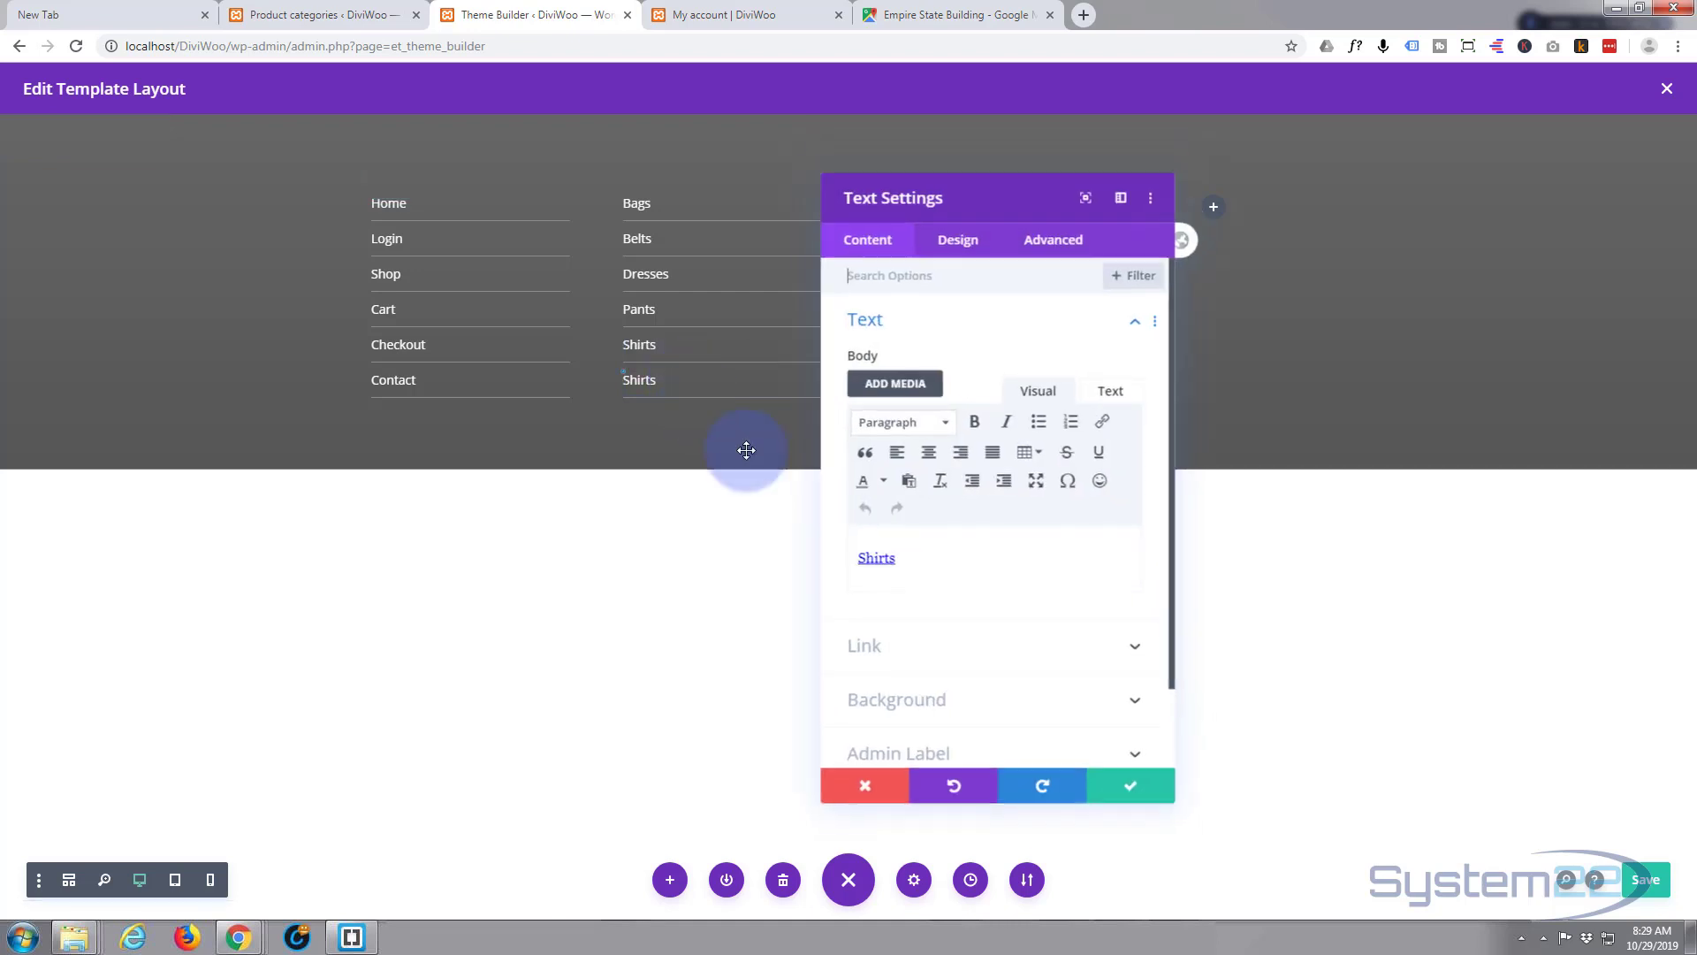
double_click(867, 560)
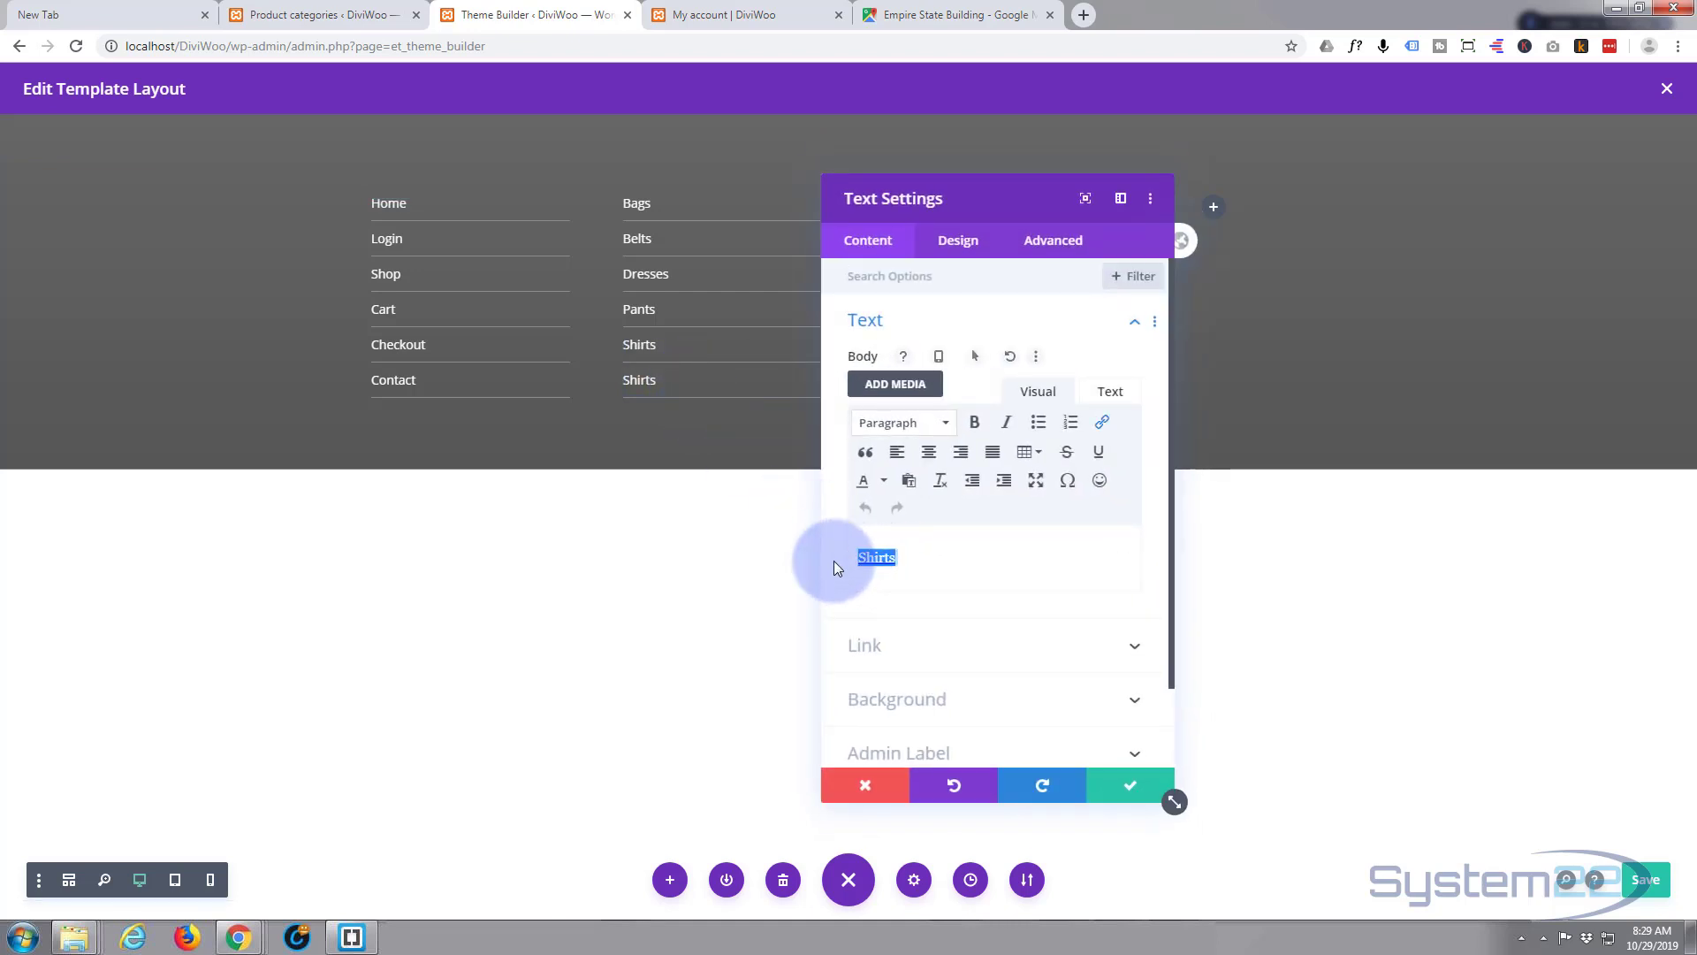
type("Shoes")
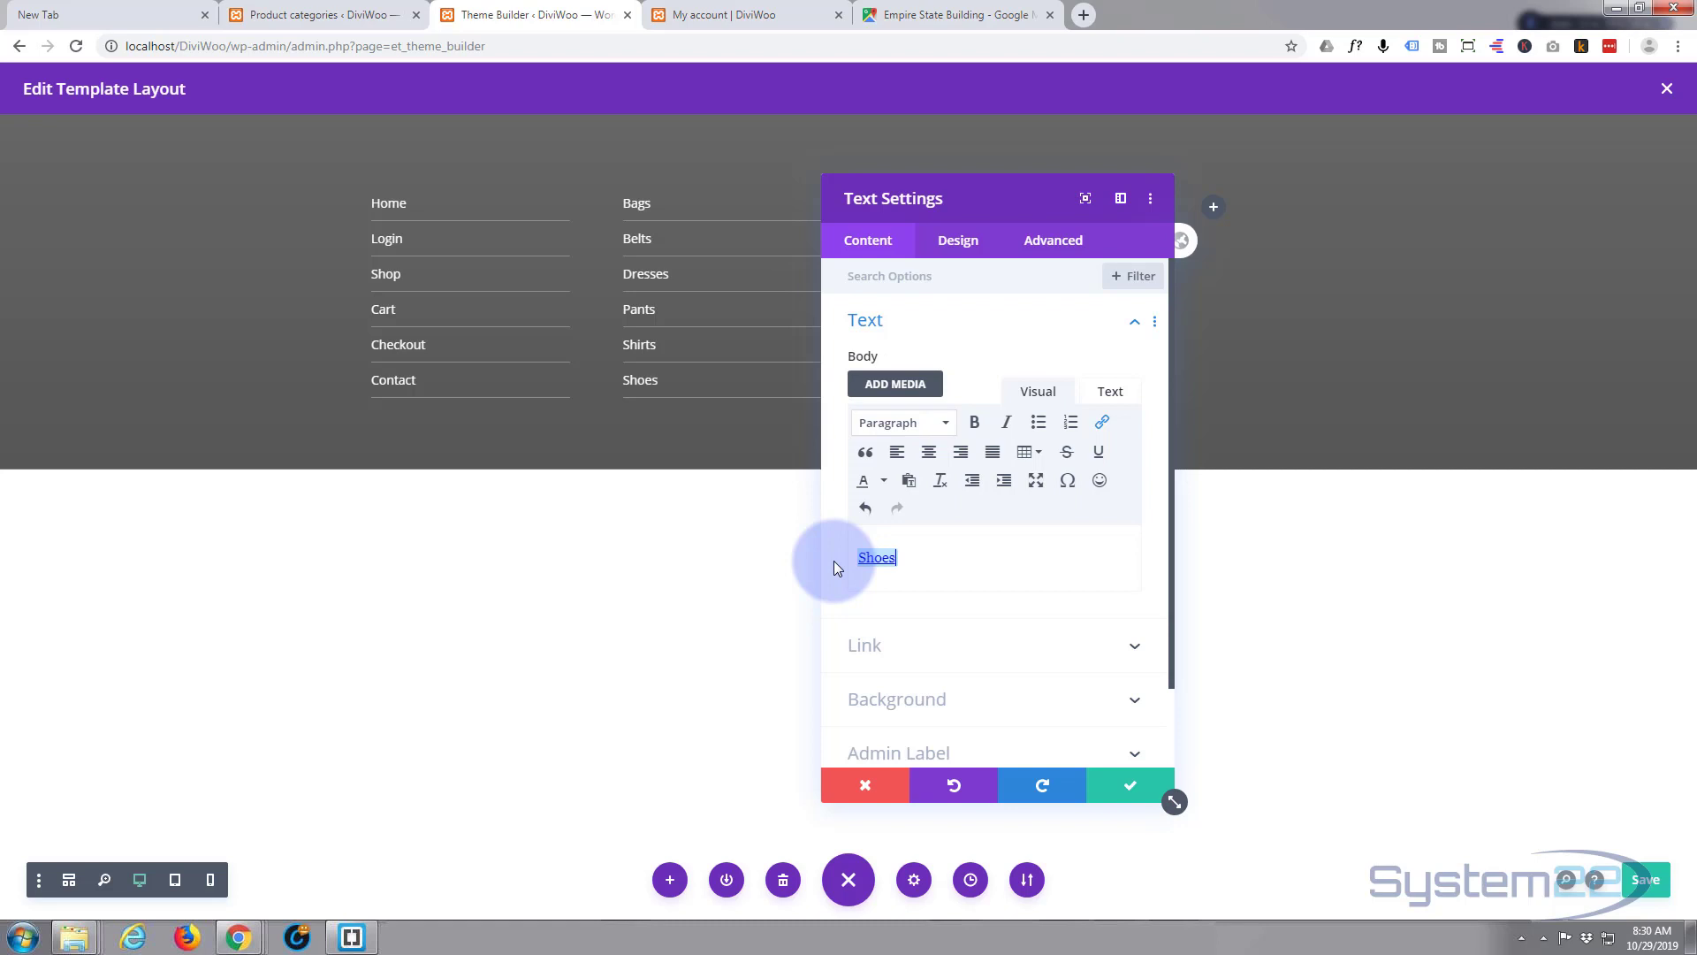
- Link the Shoes item to the copied /product-category/shoes/ address and save the module
left_click(1100, 424)
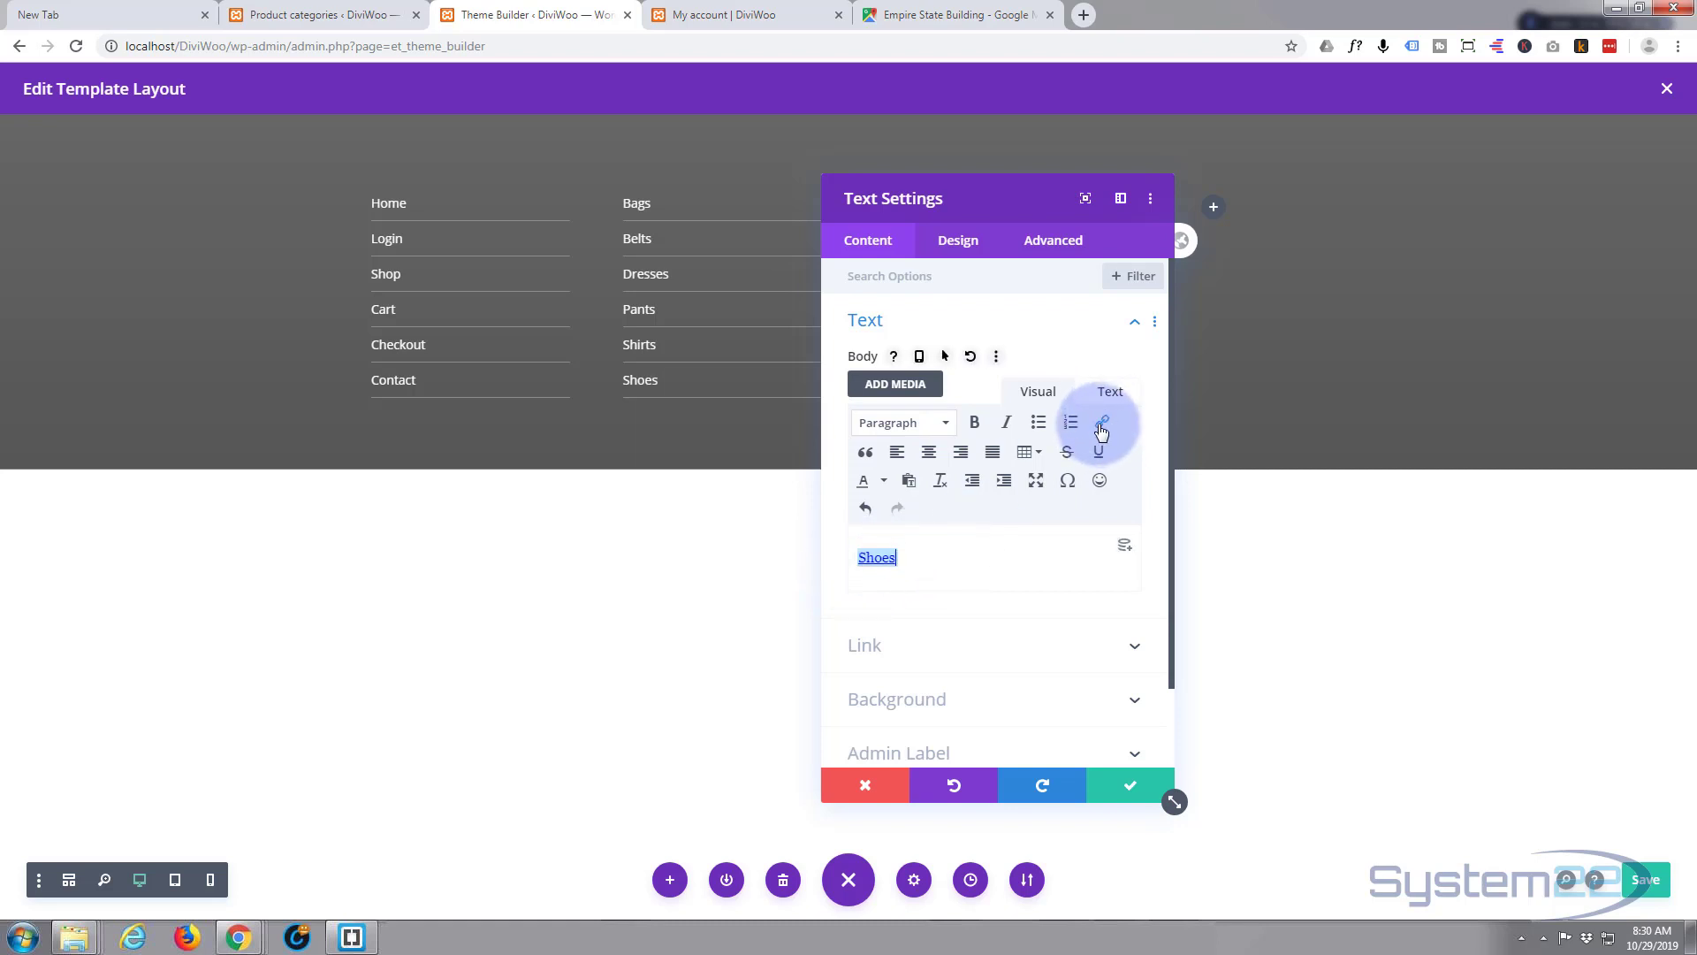
left_click(340, 15)
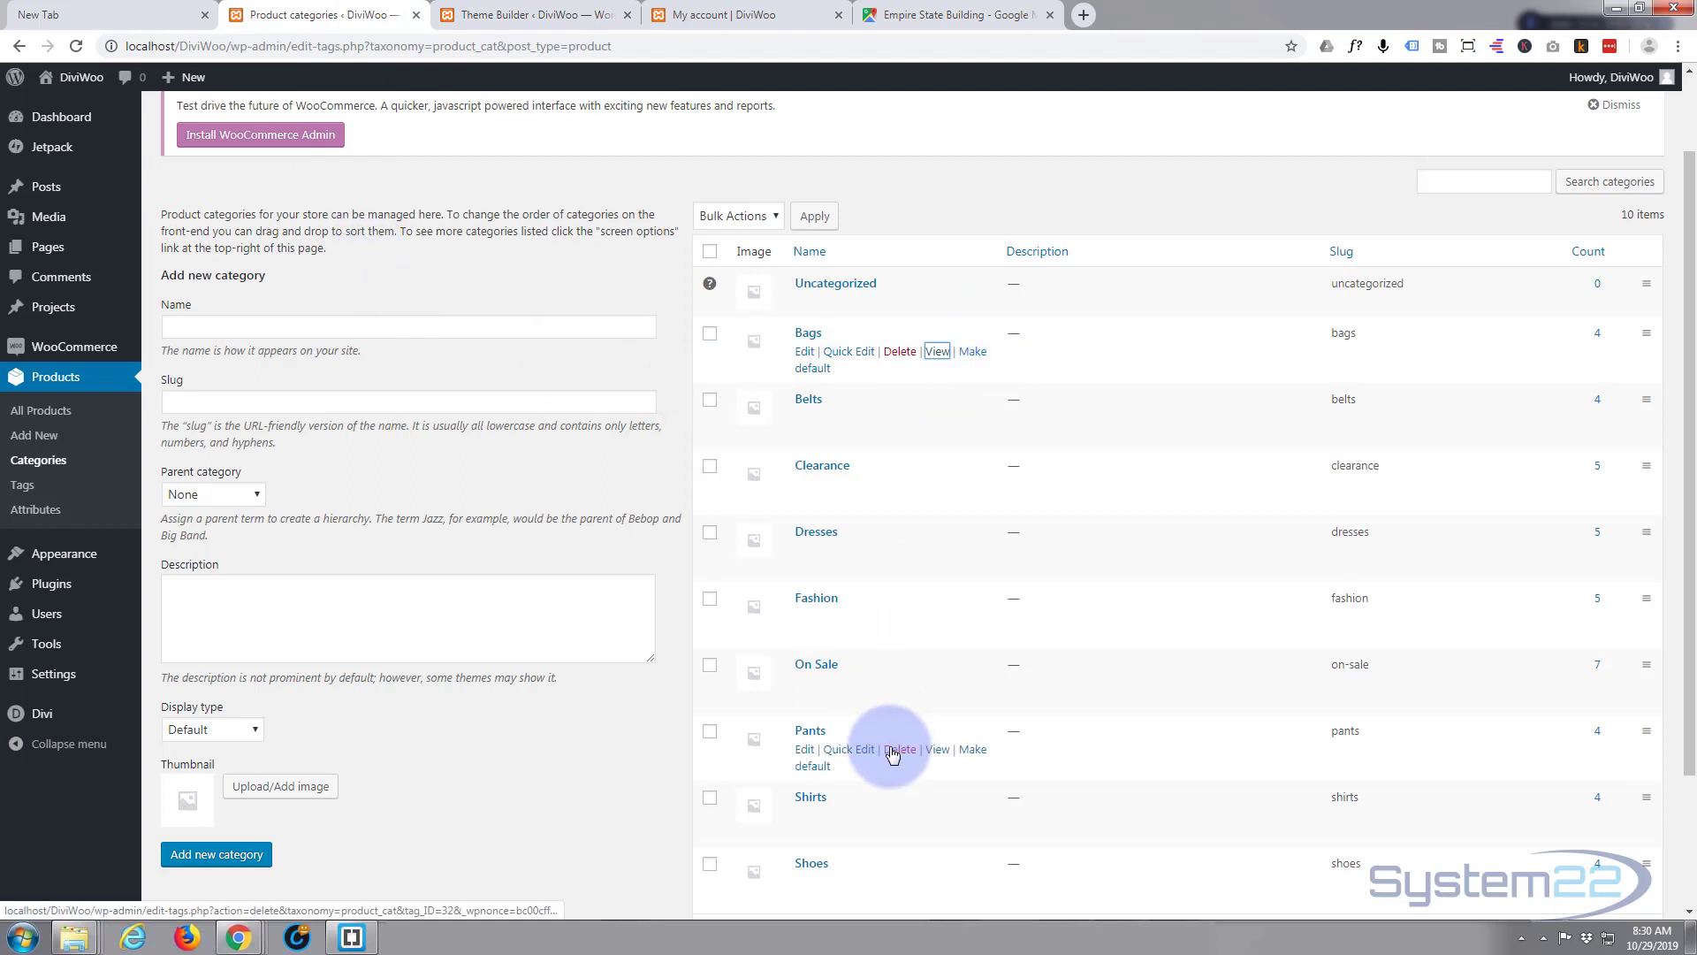
scroll(892, 753, "down", 1)
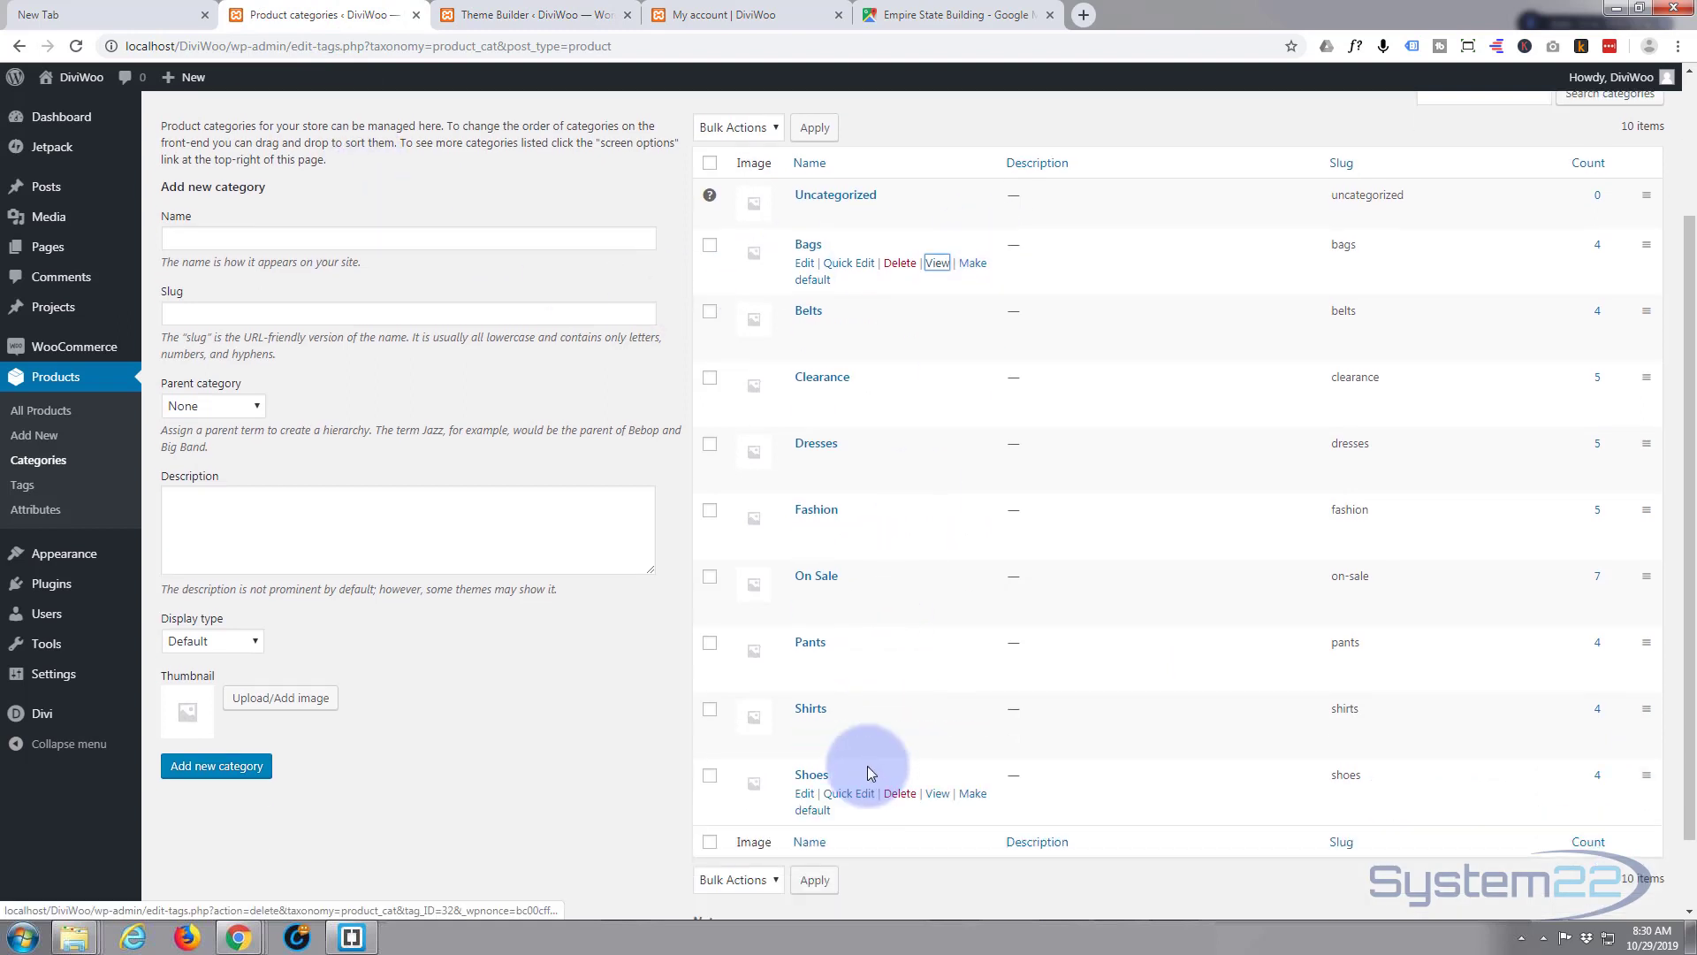
right_click(937, 794)
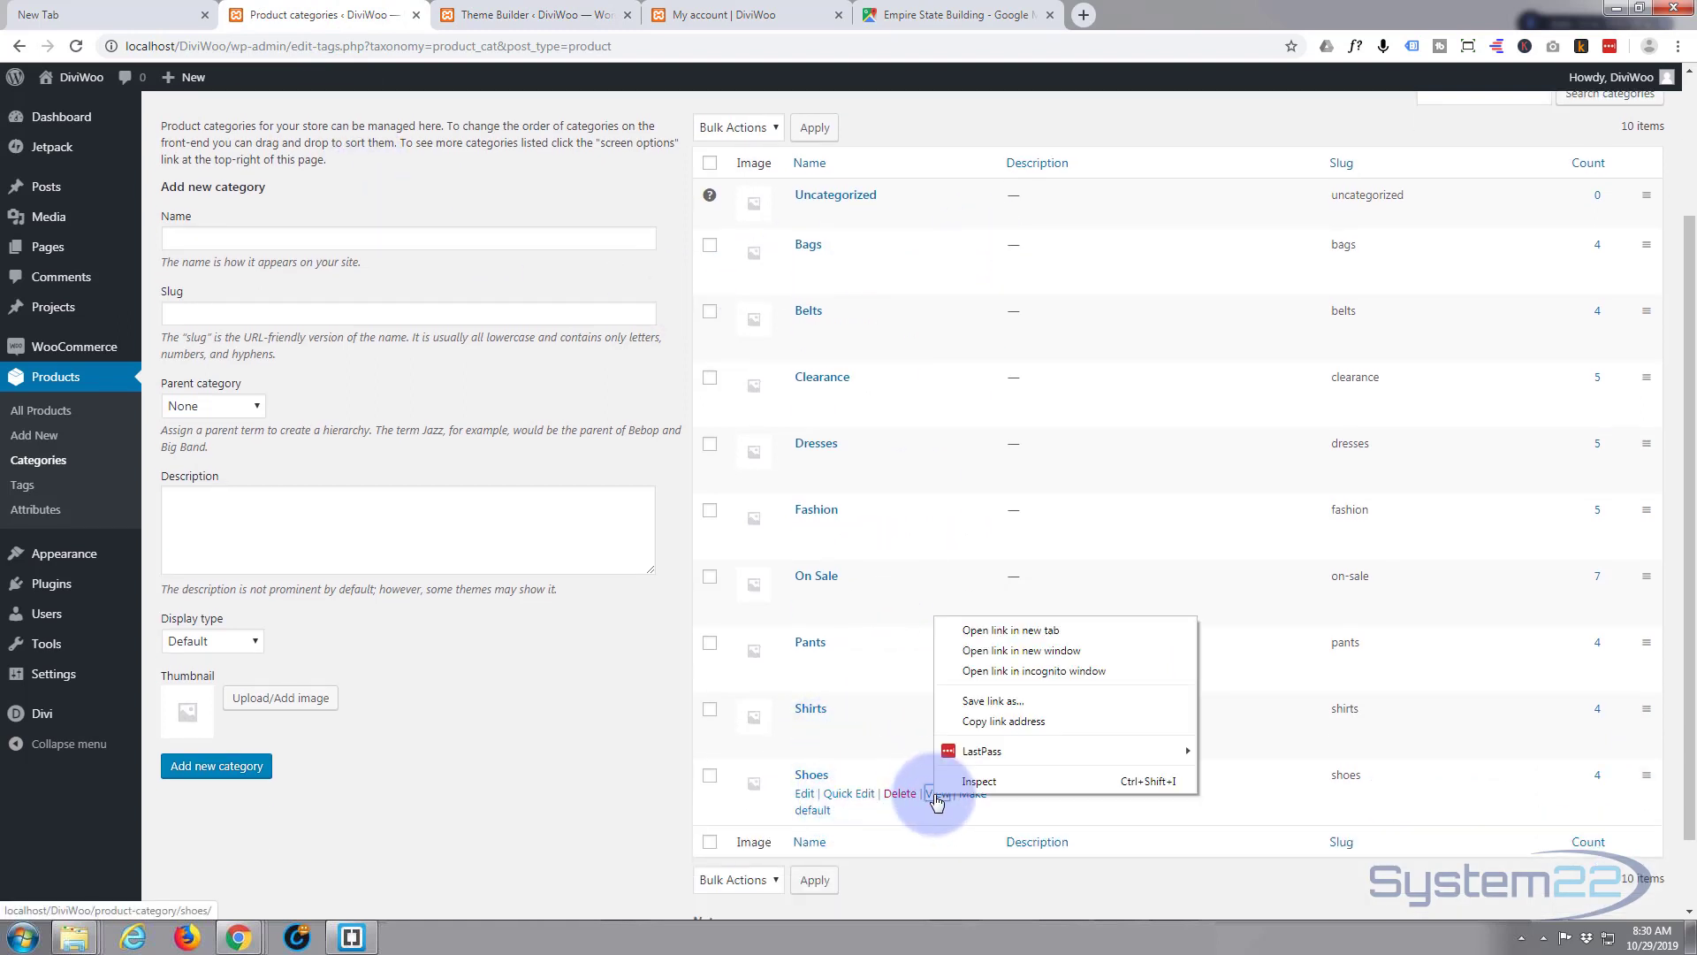
left_click(993, 723)
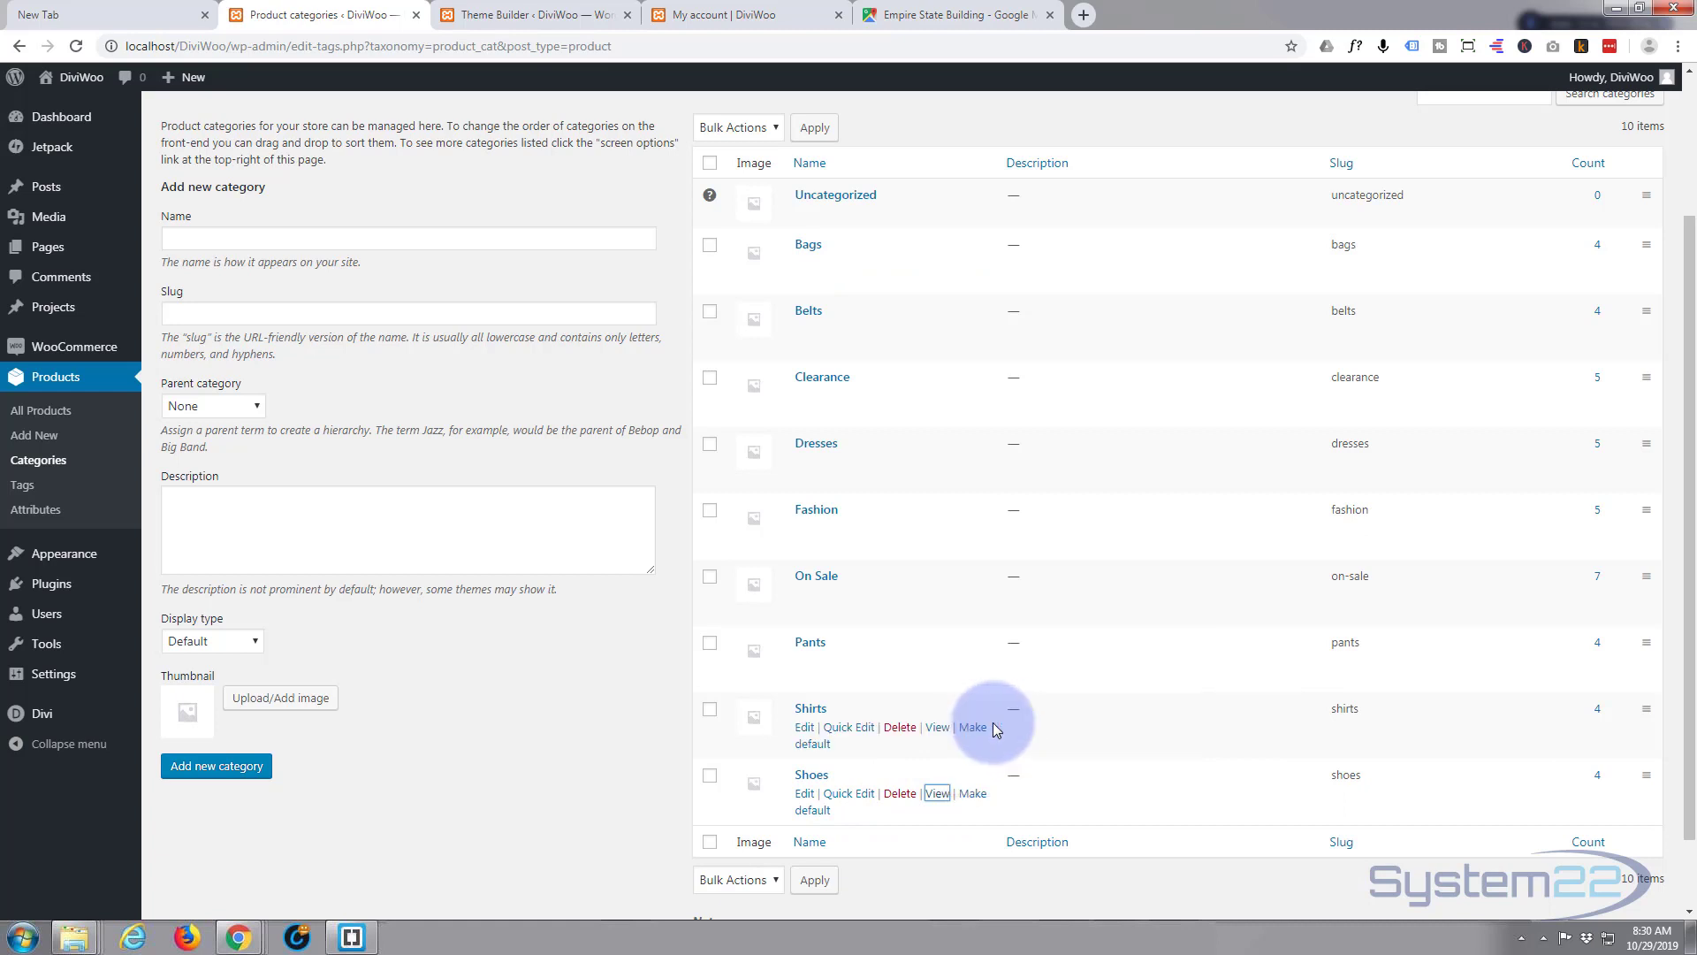
left_click(568, 14)
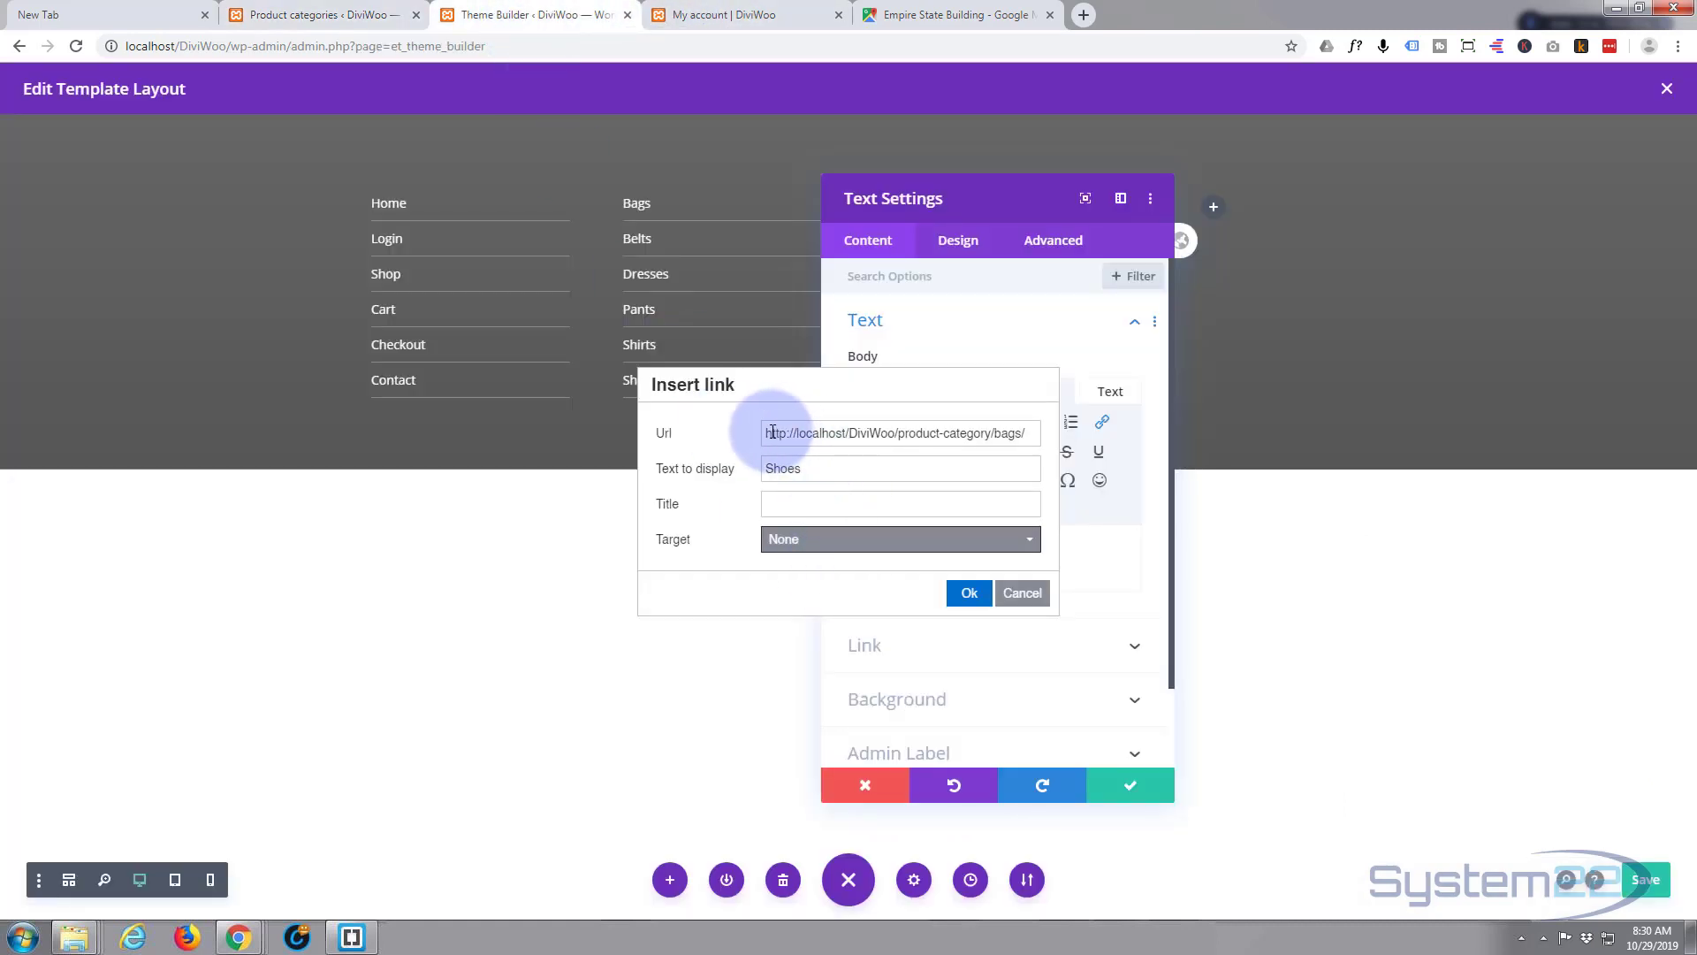
left_click_drag(766, 433, 1165, 415)
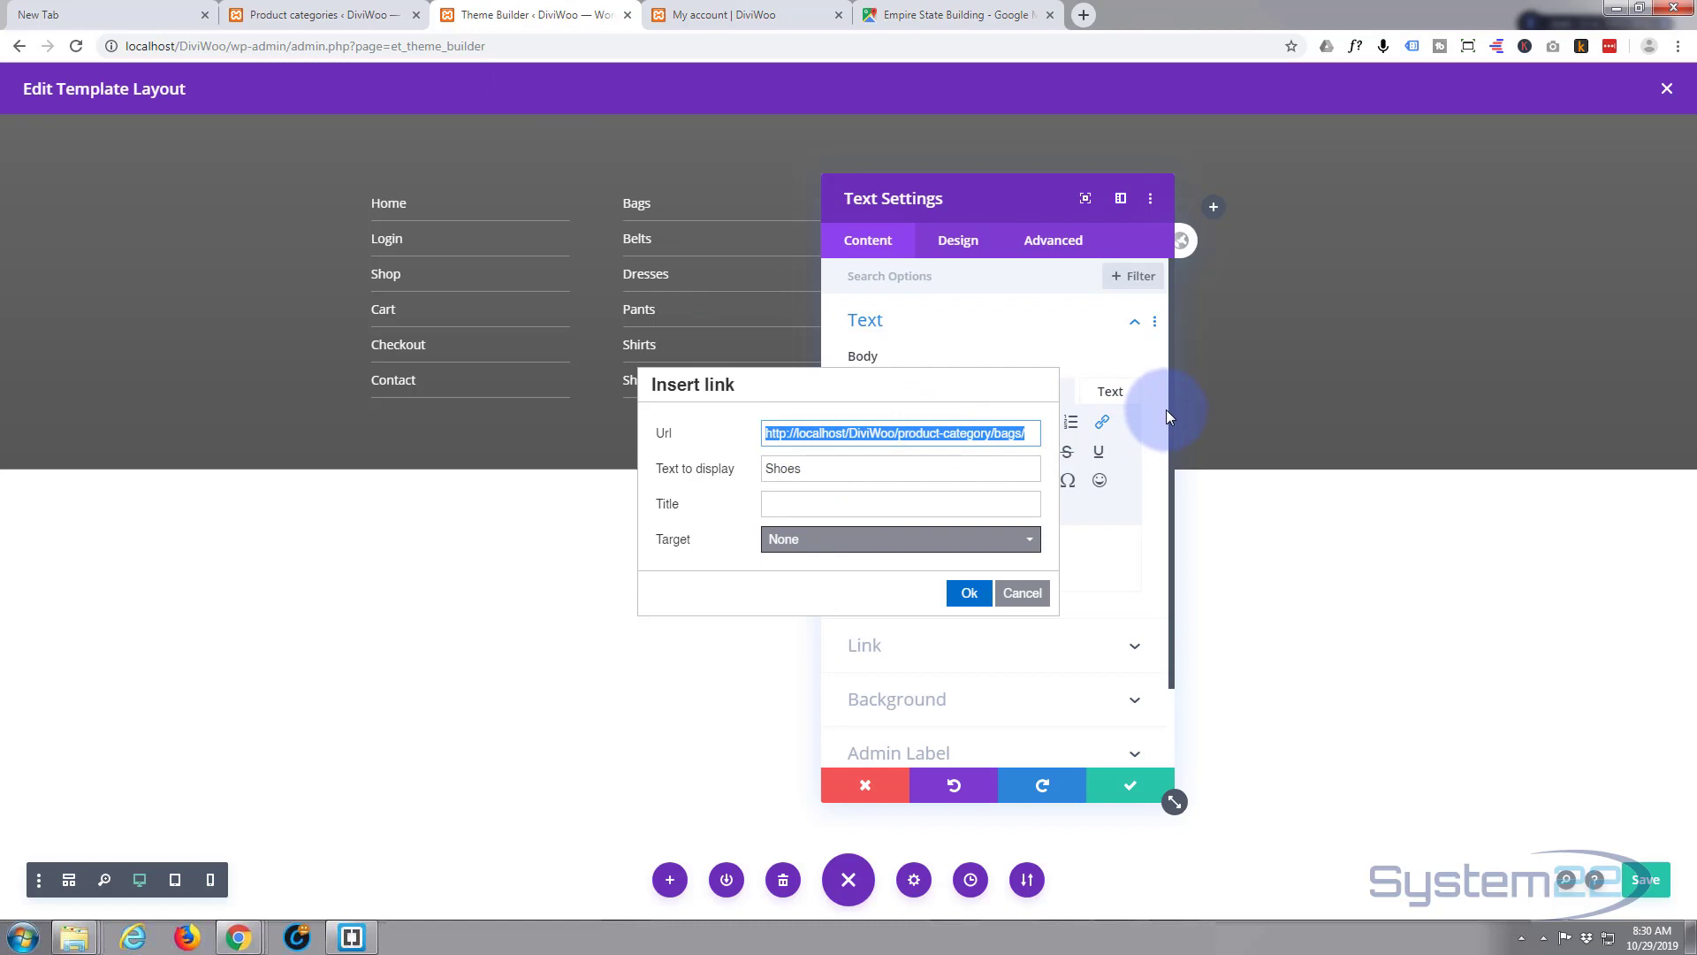
key("ctrl+v")
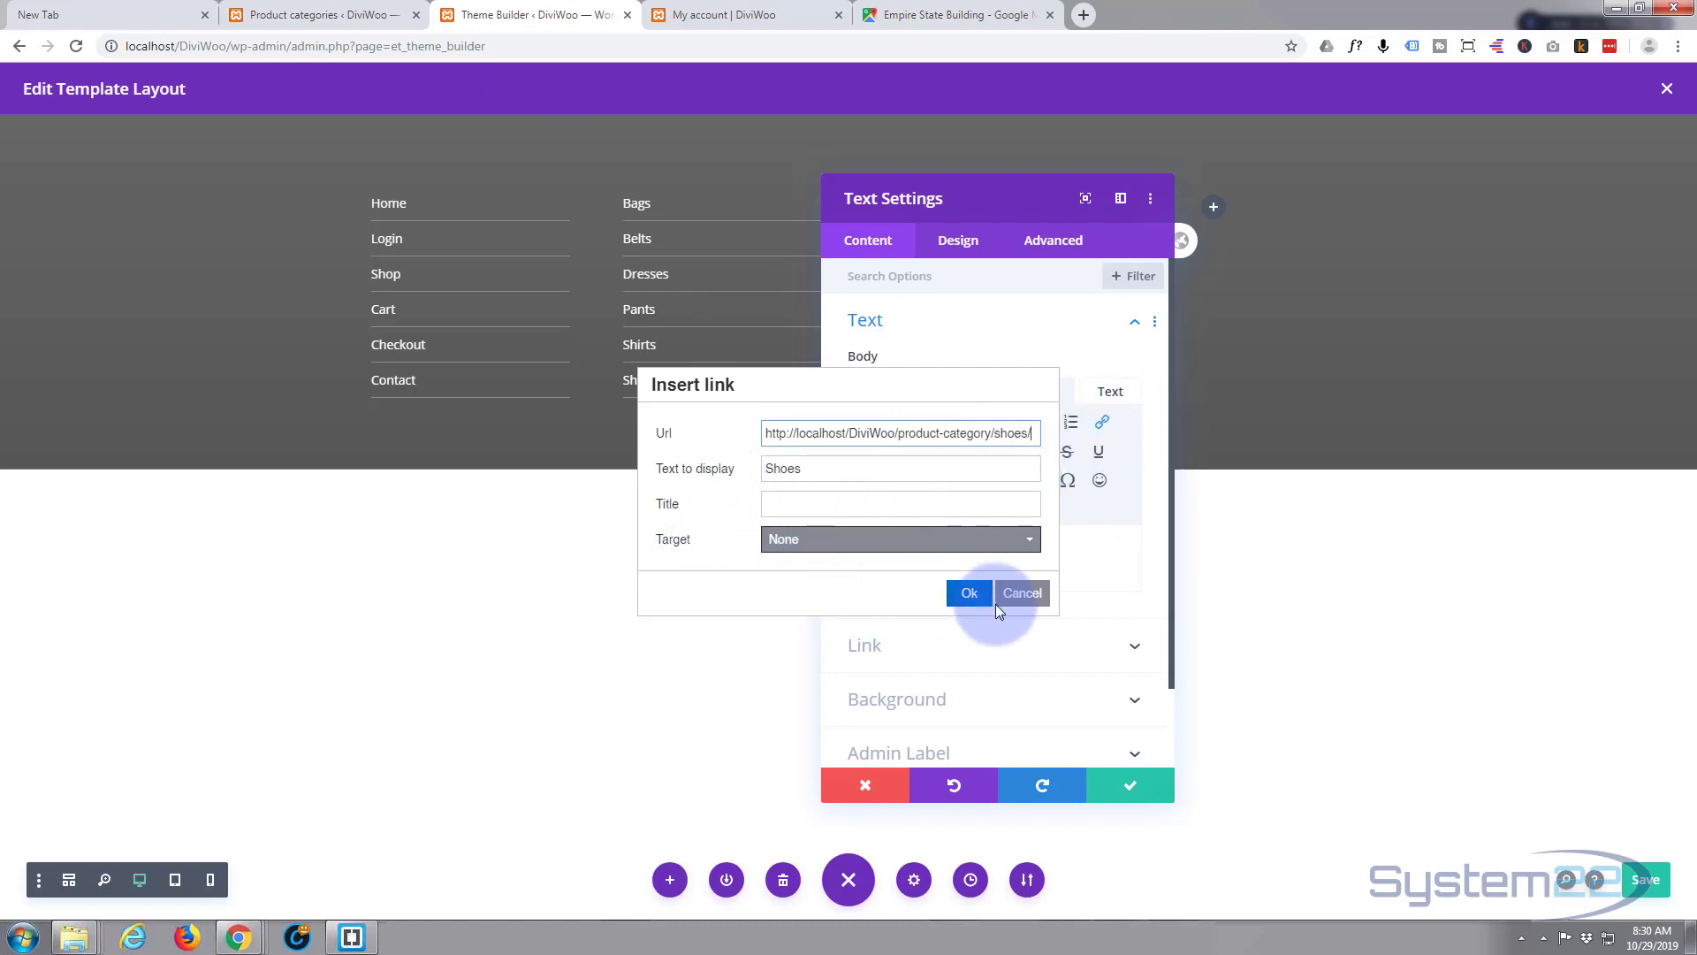
left_click(965, 594)
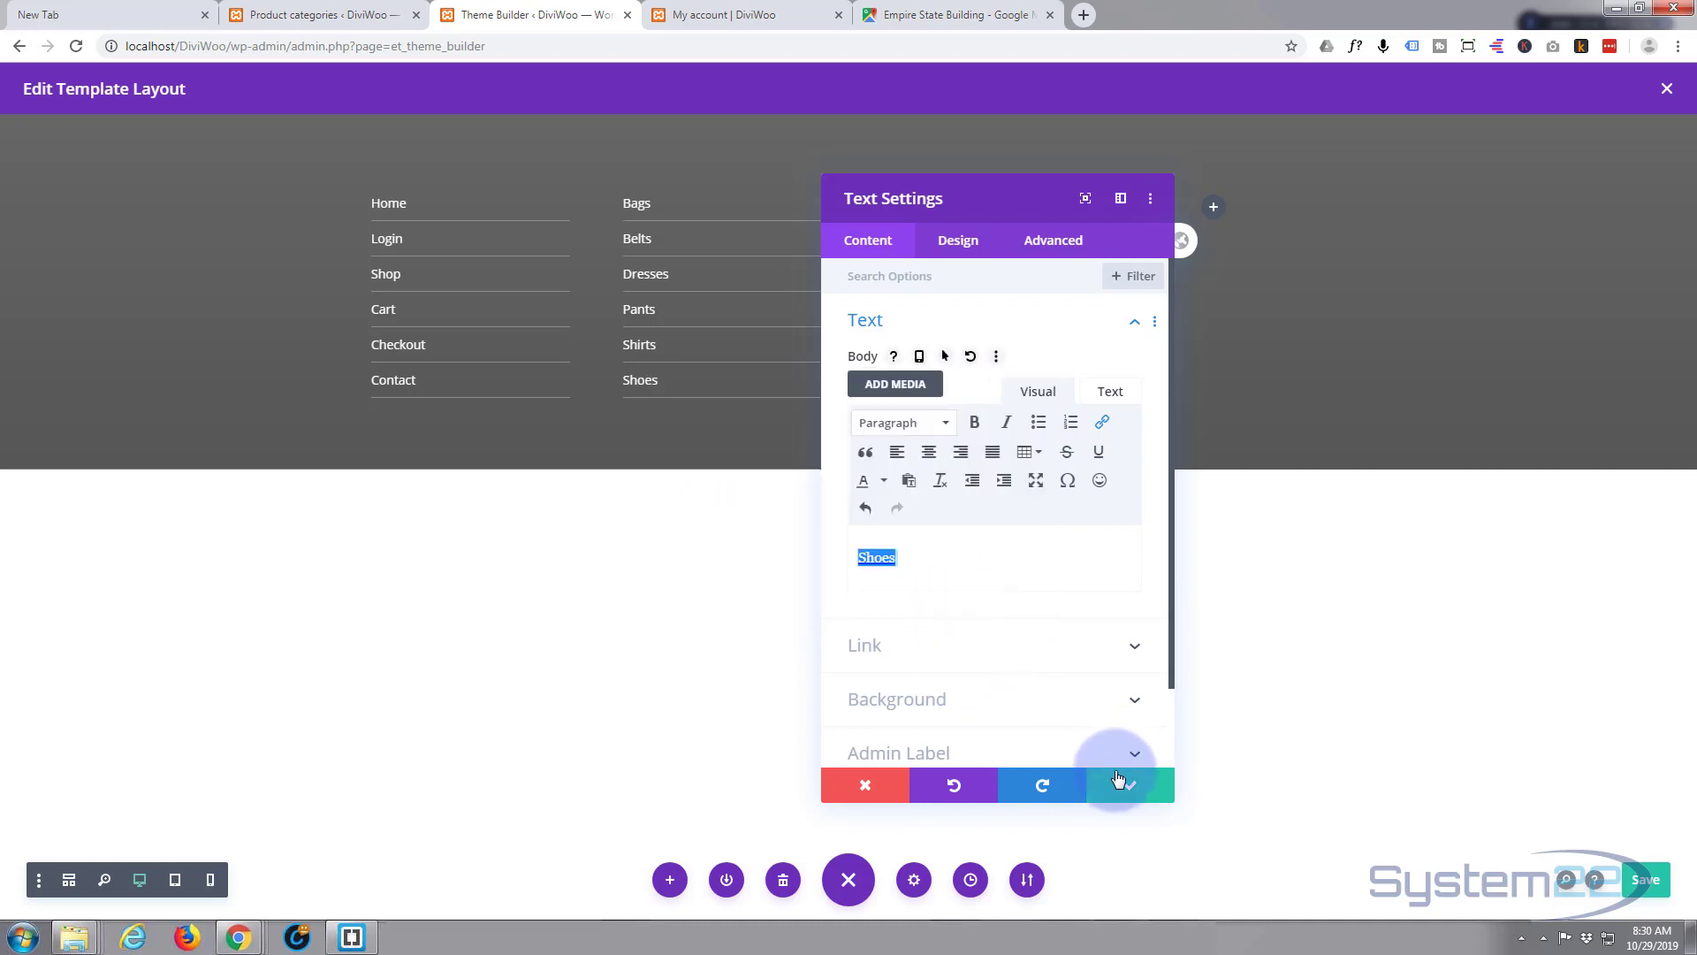
left_click(1118, 780)
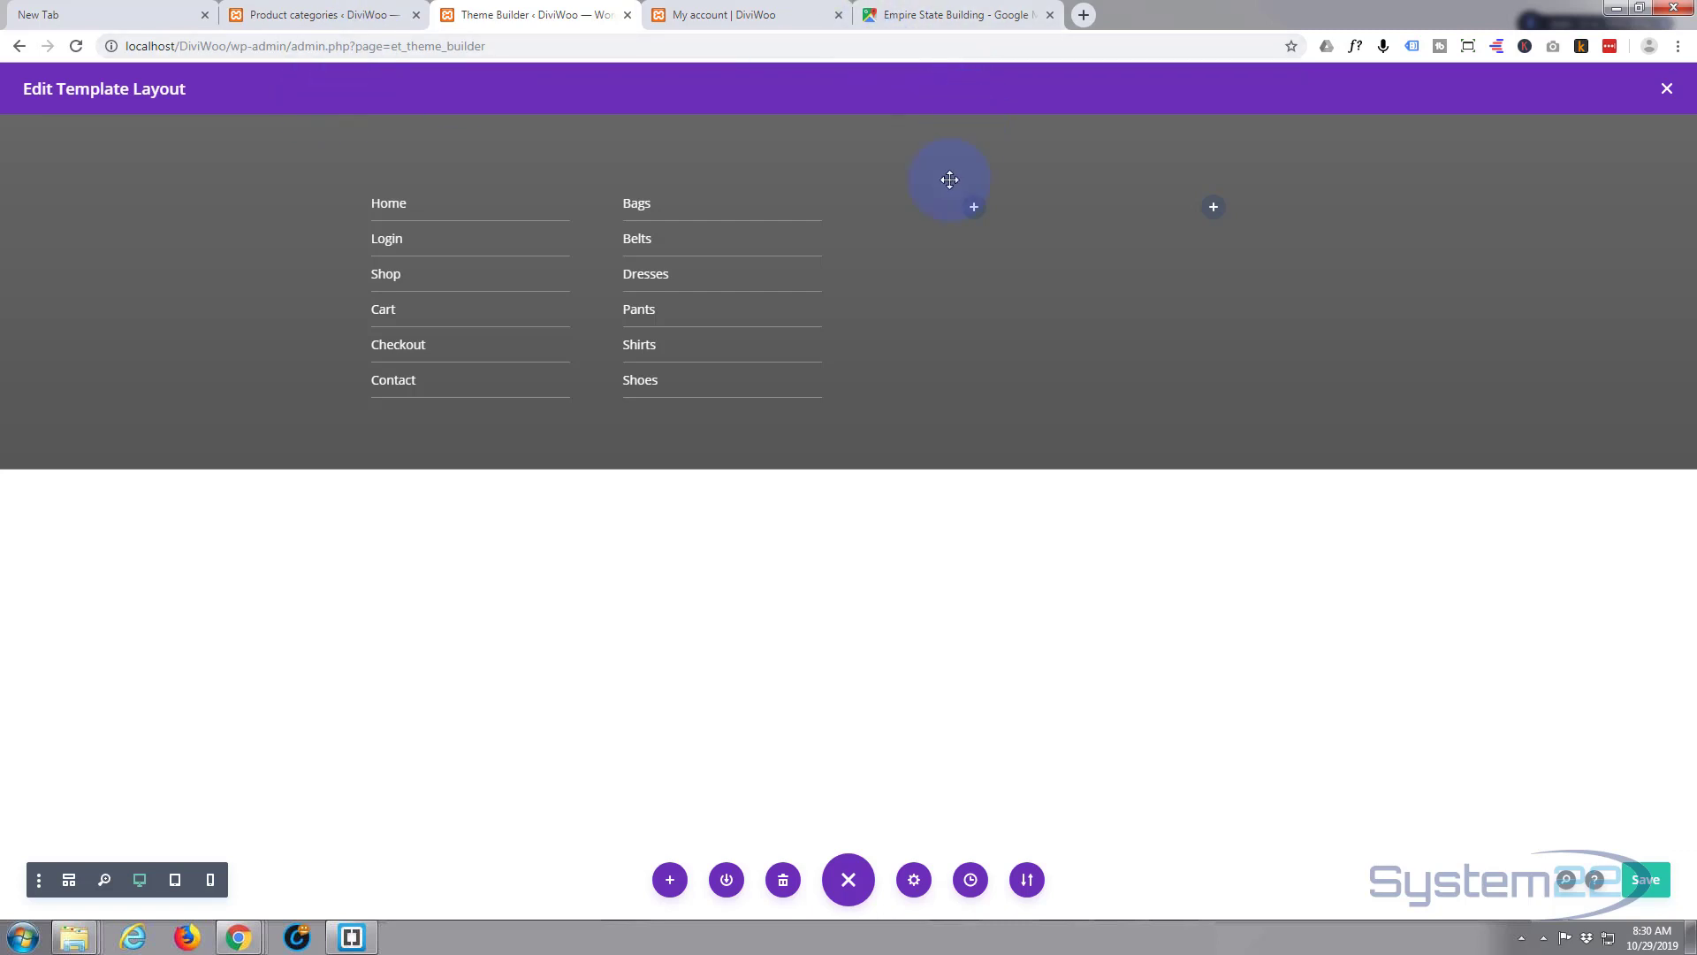
- Place a copy of the Shoes item in the third column and rename it Location
mouse_move(913, 236)
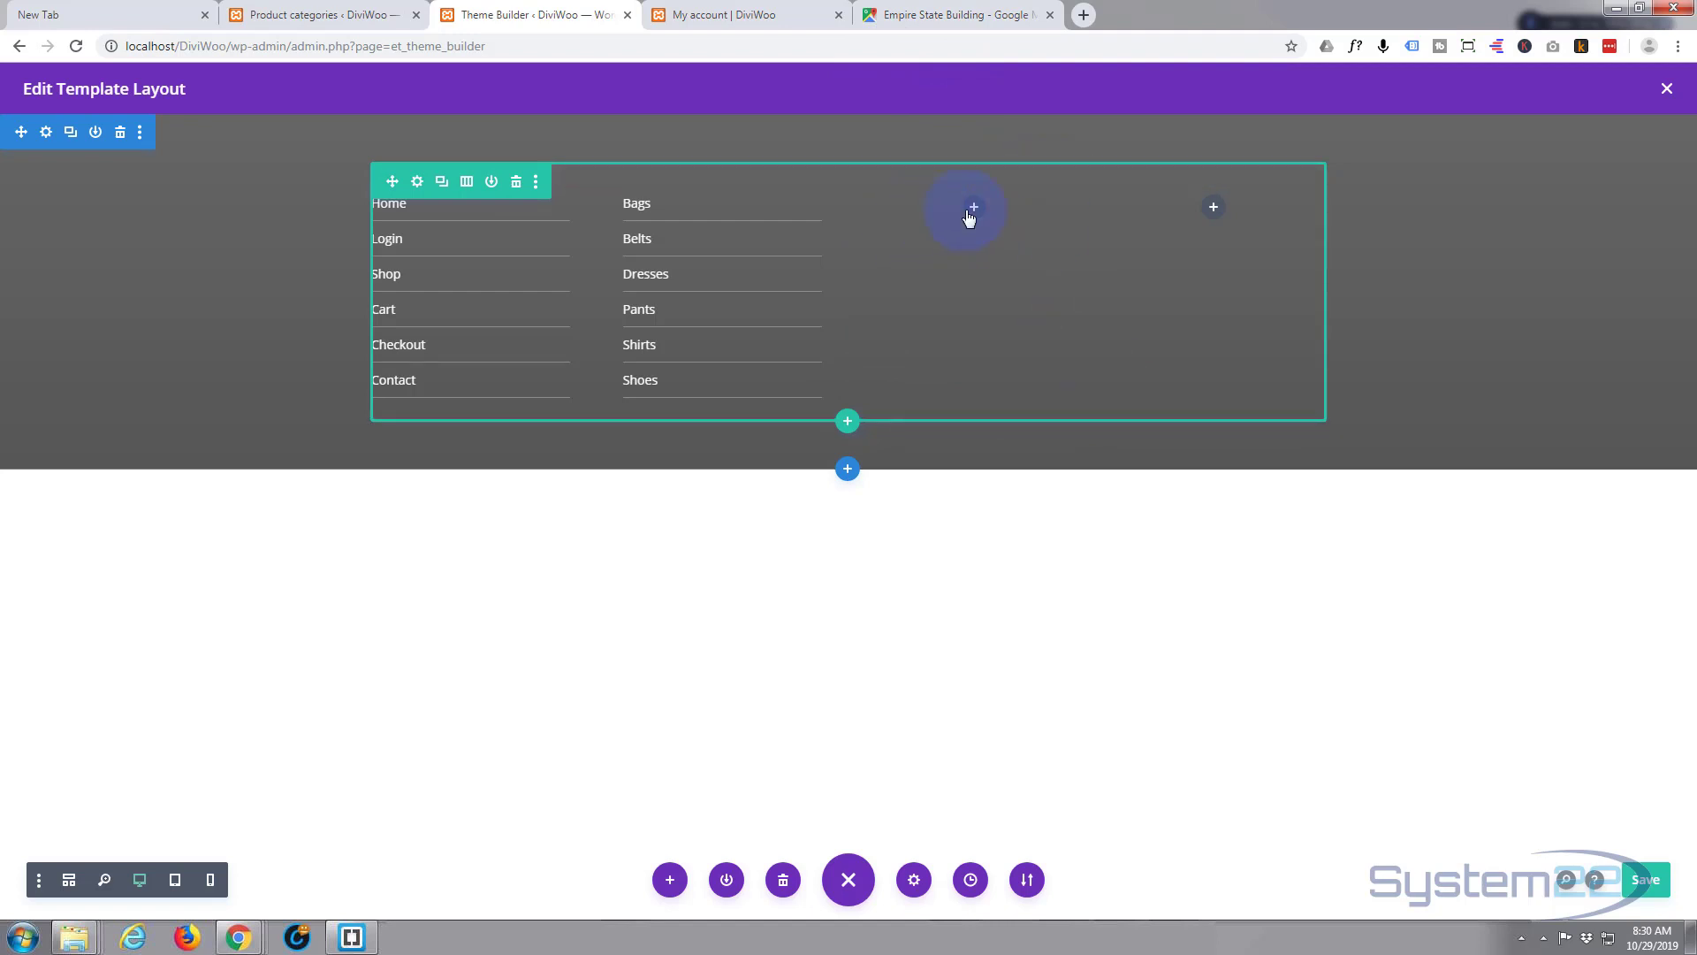
mouse_move(983, 207)
left_mouse_down()
mouse_move(678, 206)
mouse_move(730, 431)
mouse_move(988, 208)
left_mouse_up()
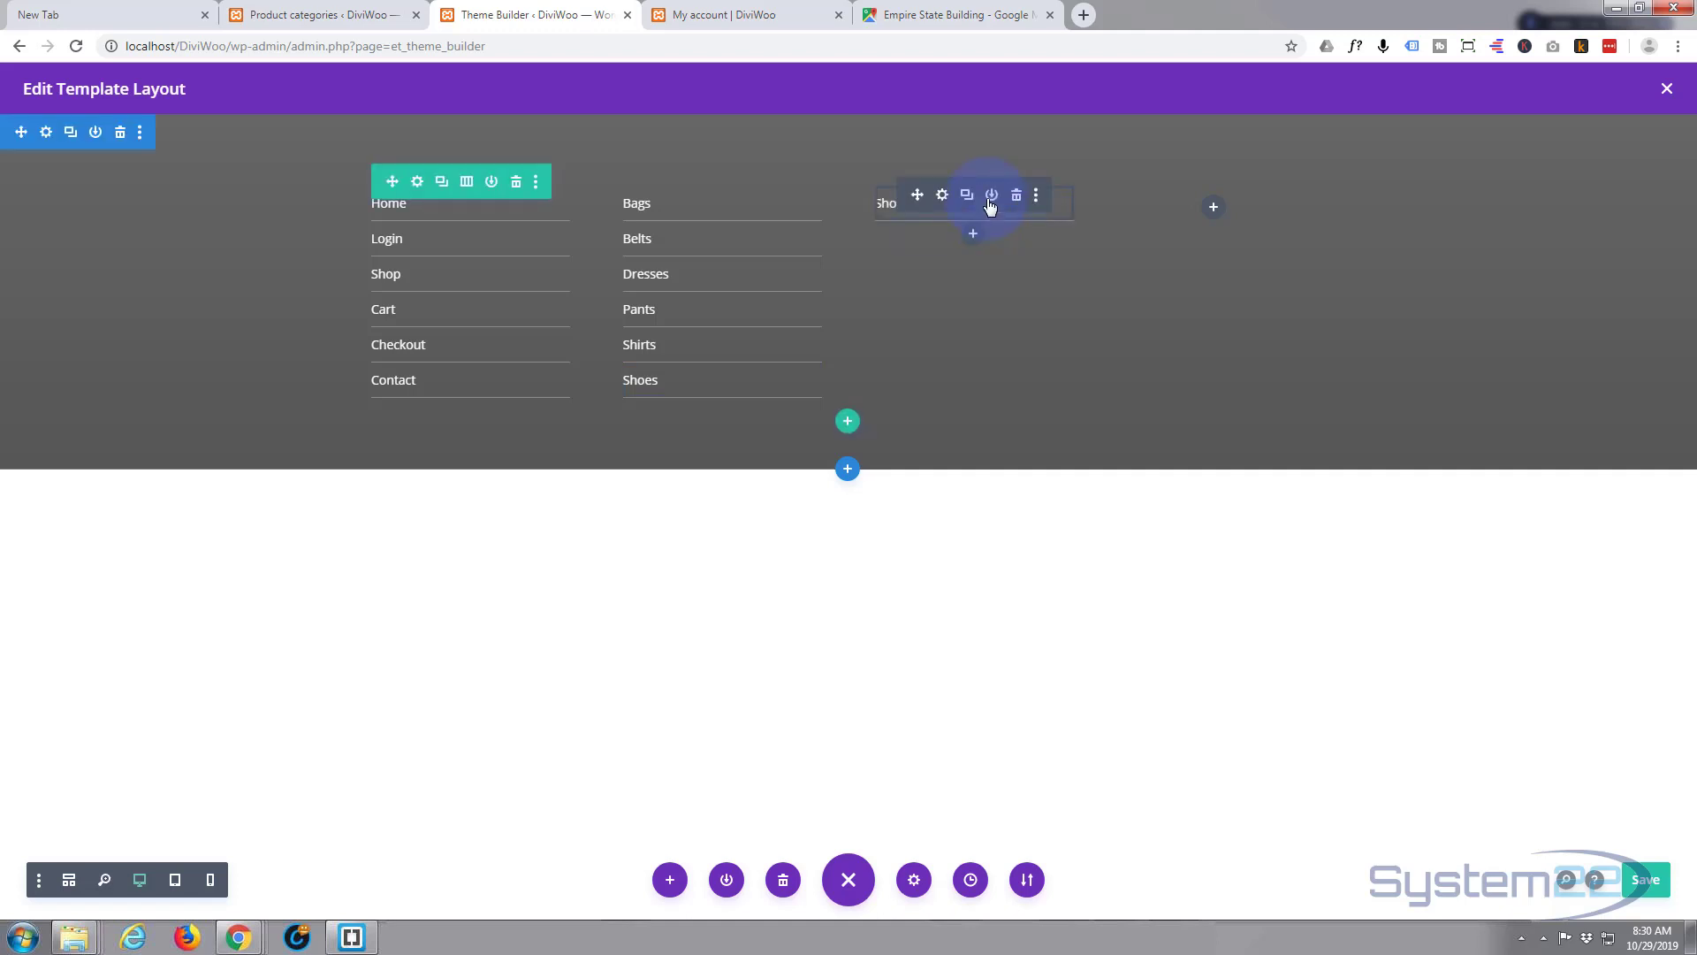
left_click(943, 196)
left_click_drag(909, 556, 852, 557)
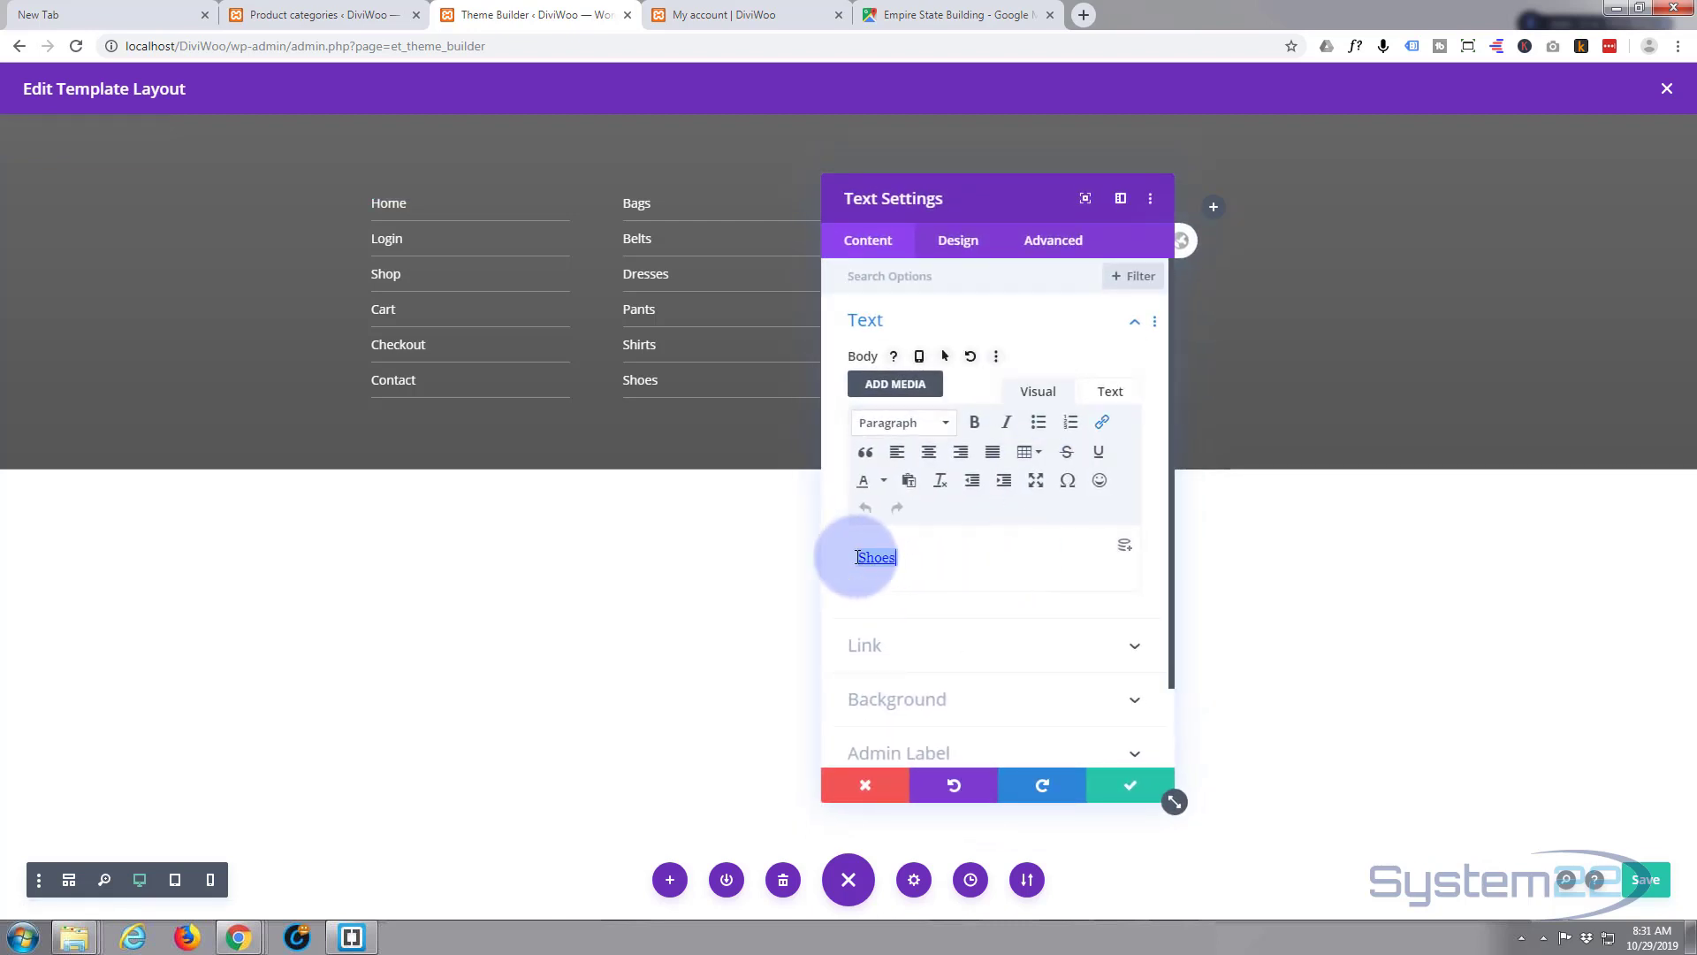
key("BackSpace")
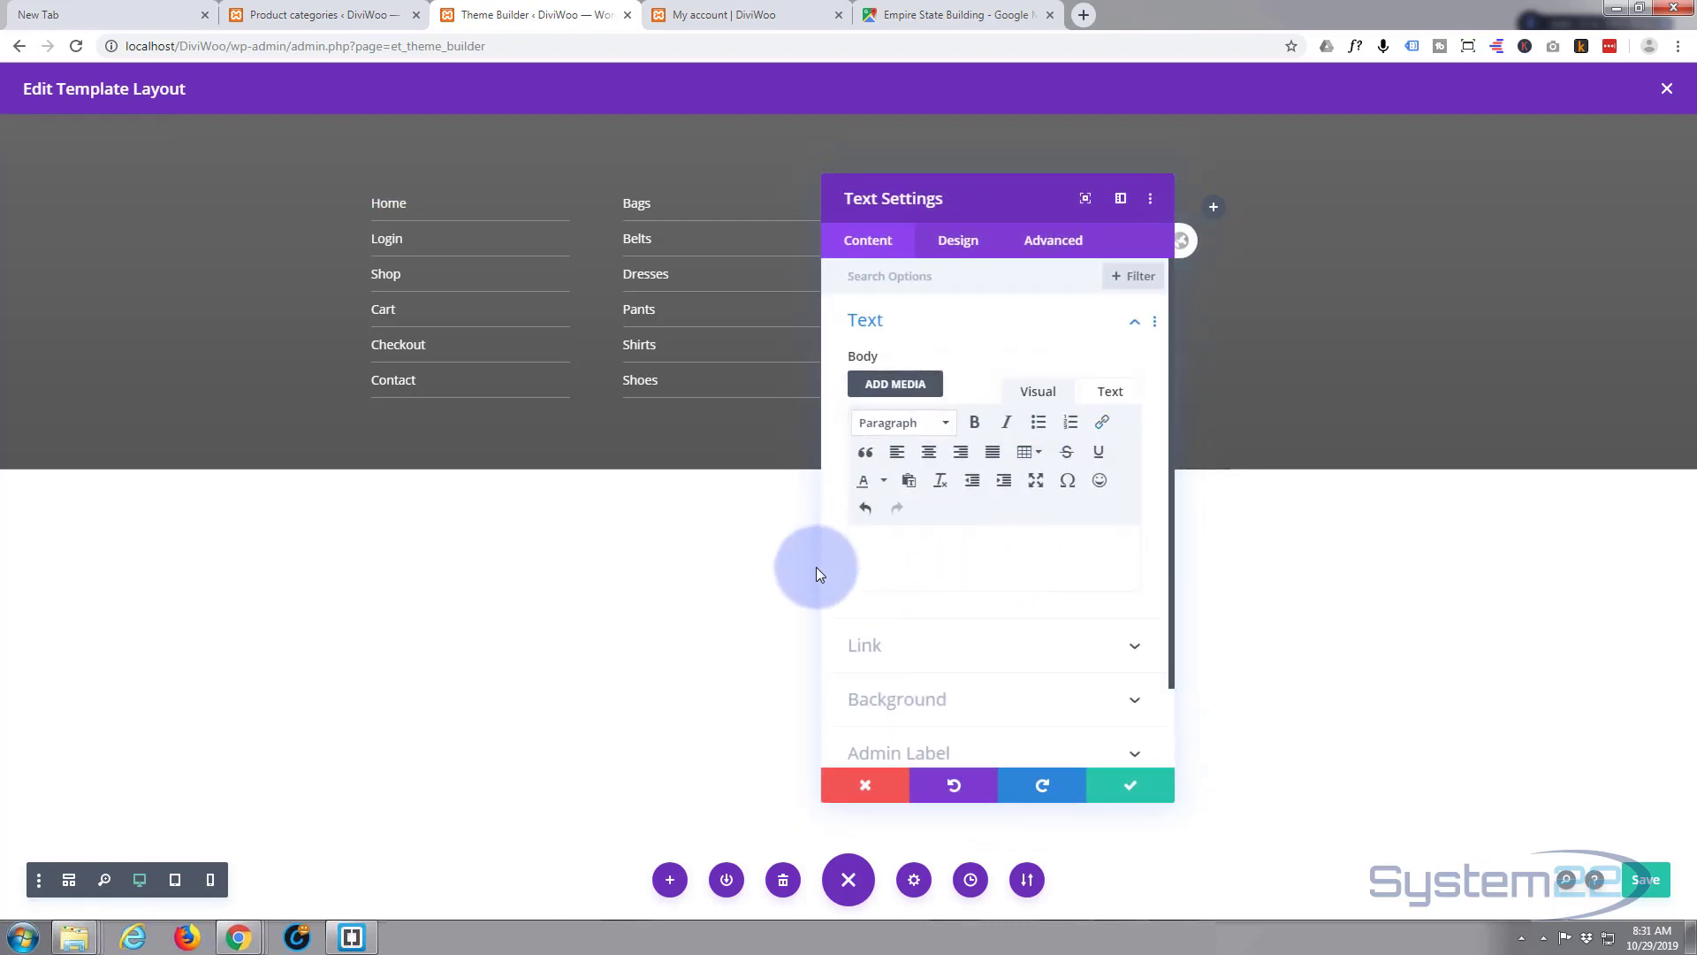
type("Location")
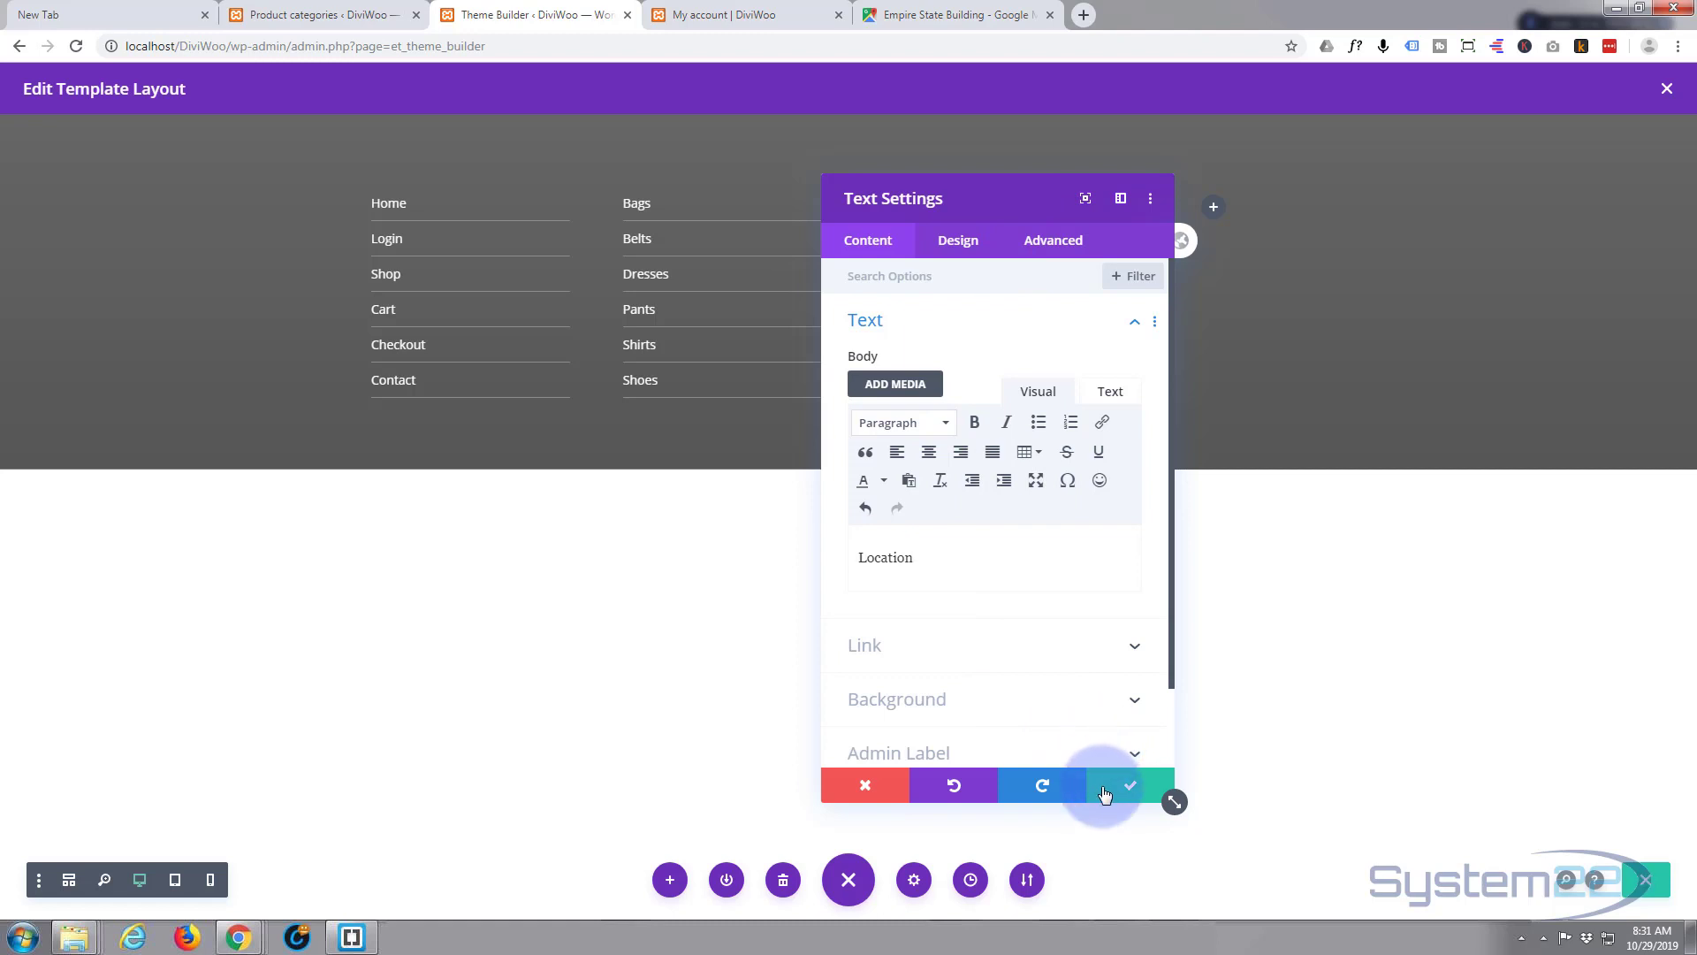
left_click(1136, 786)
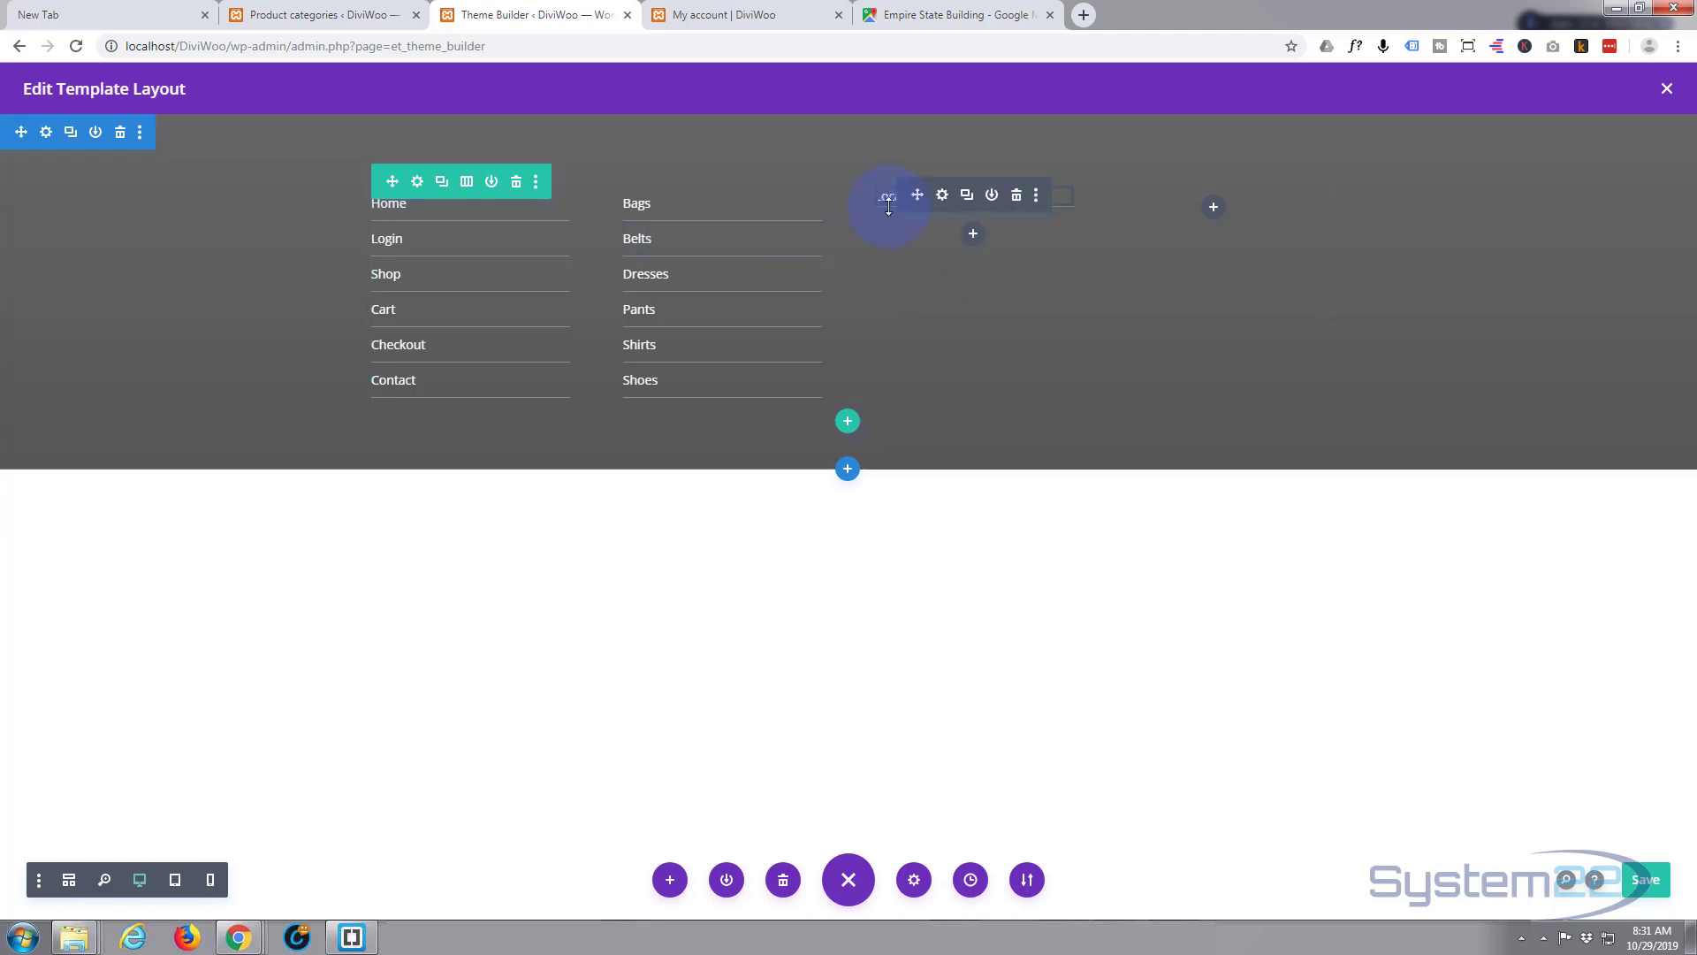
- Delete that Location item and paste the copied Shoes item back into the third column
left_click(1016, 198)
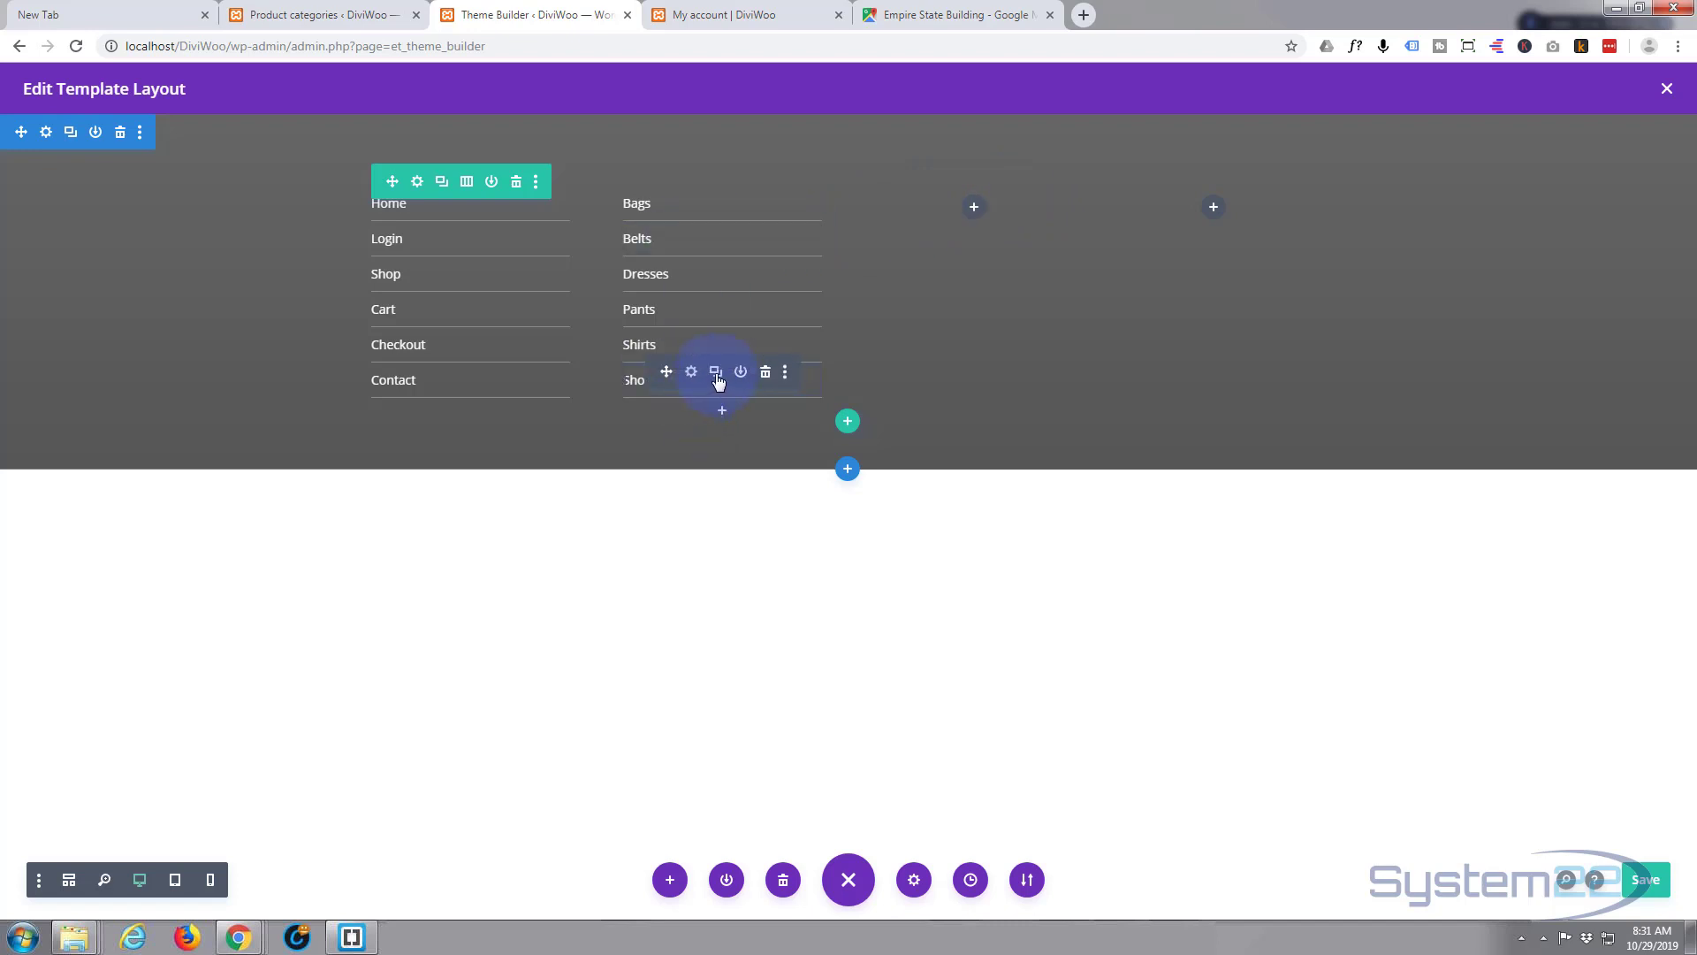
left_click(716, 372)
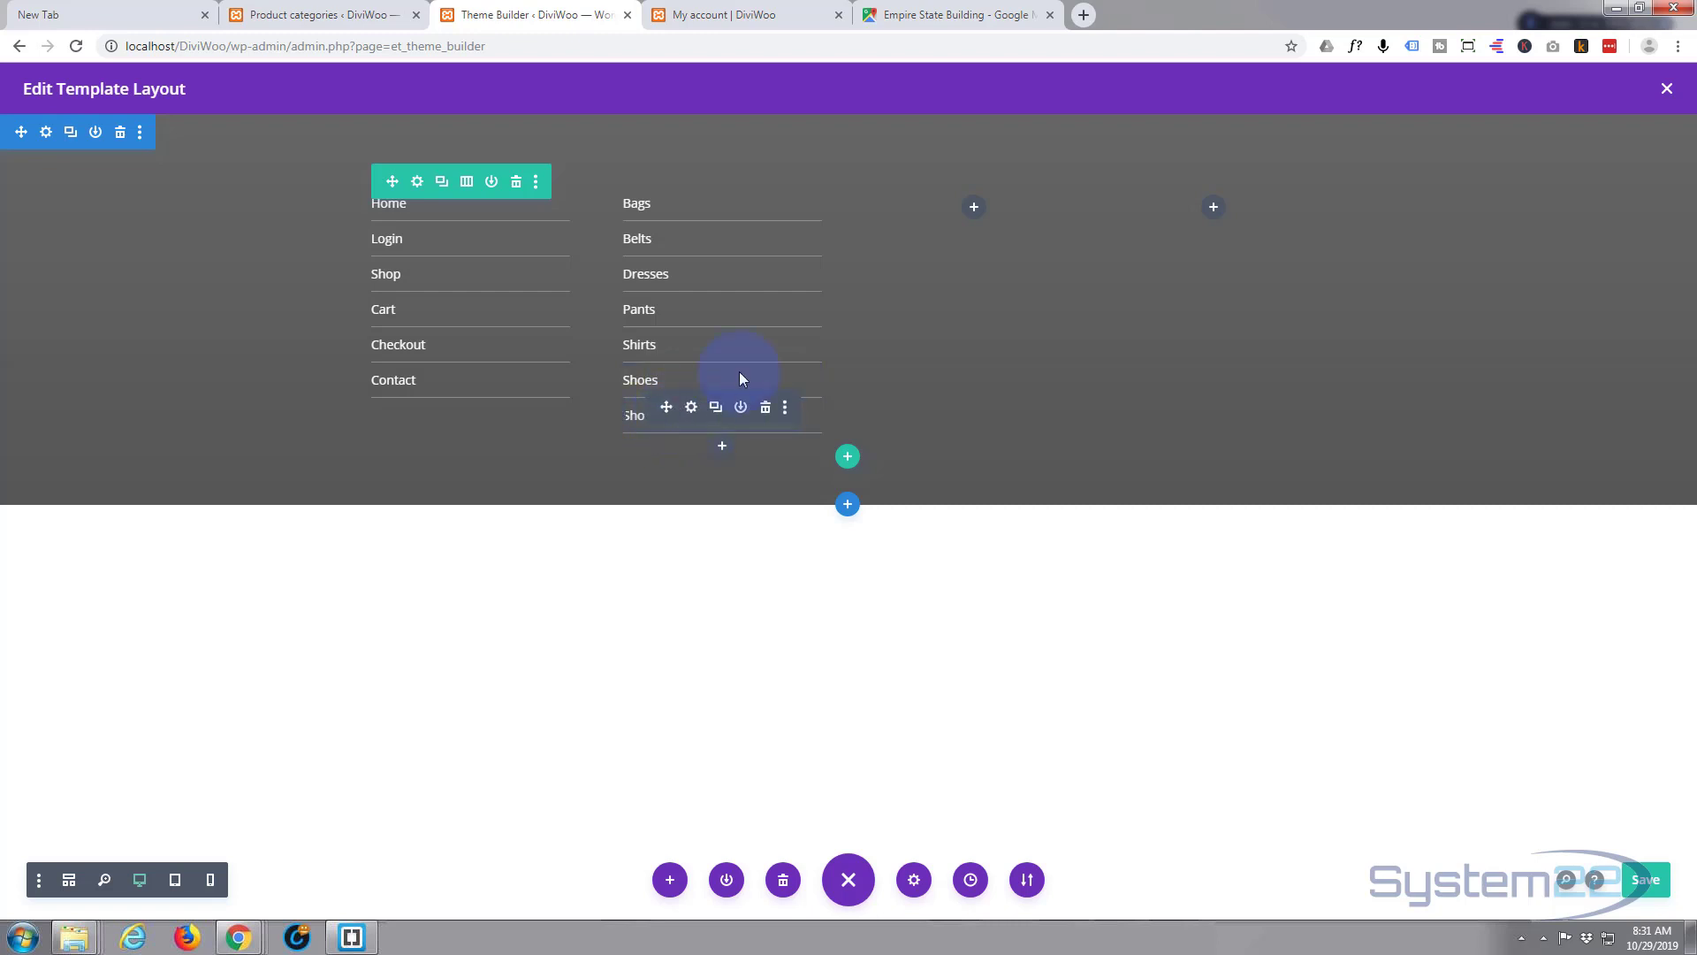
key("ctrl+z")
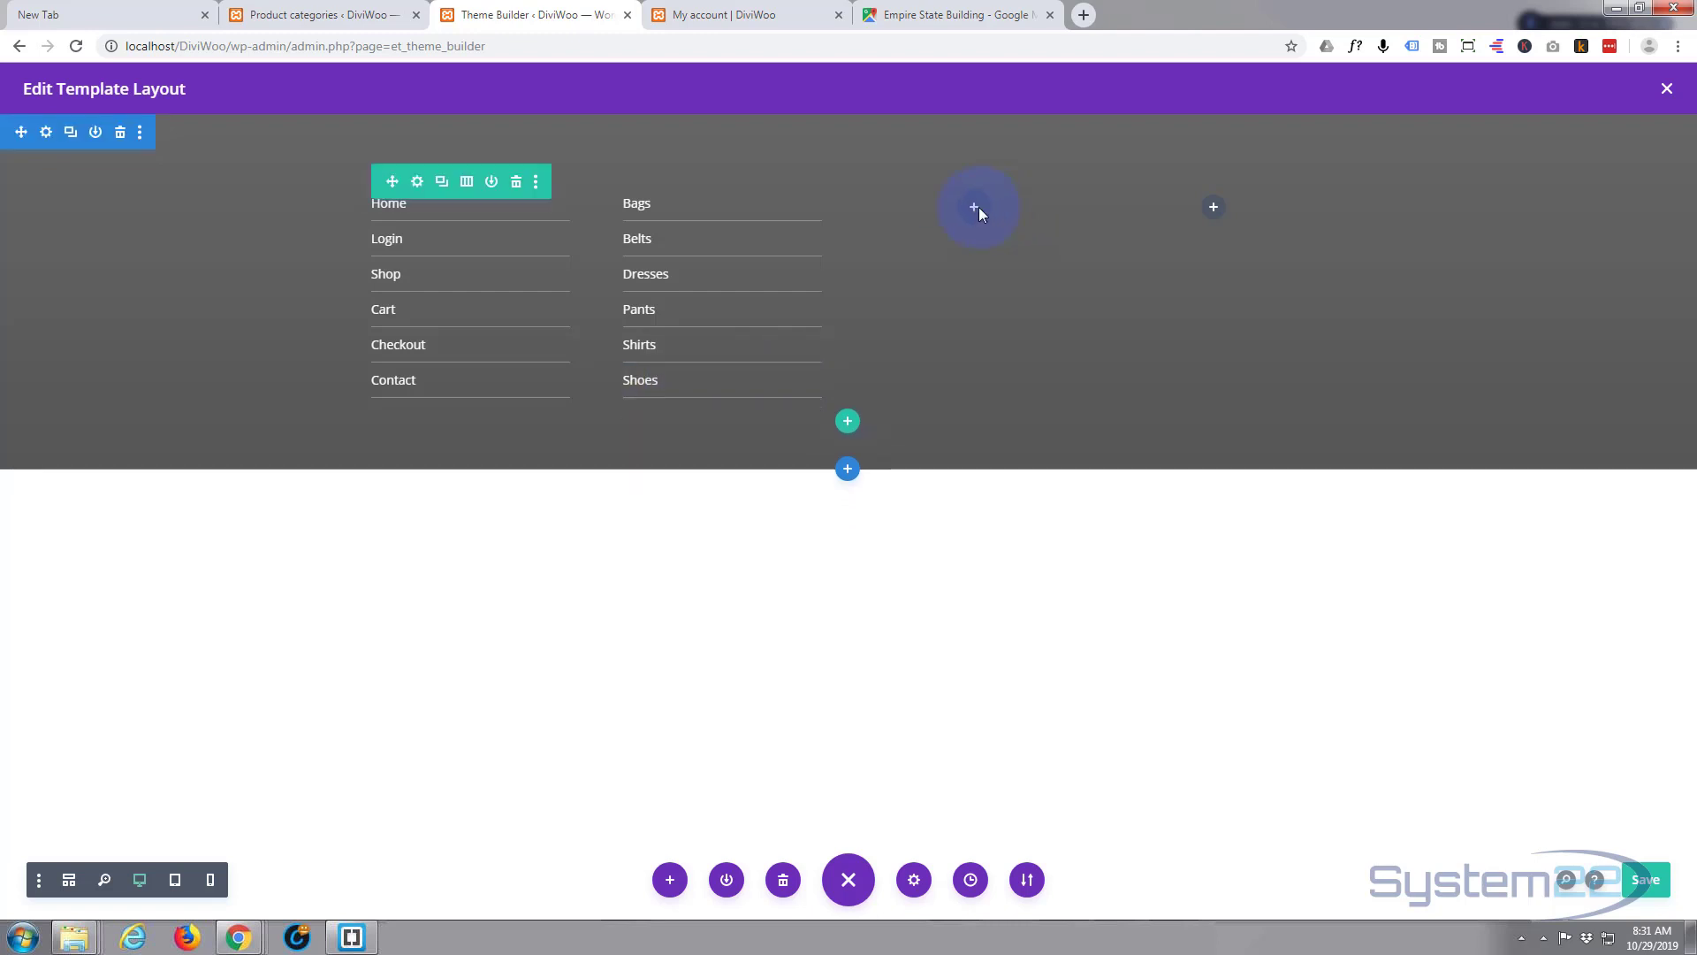
key("ctrl+v")
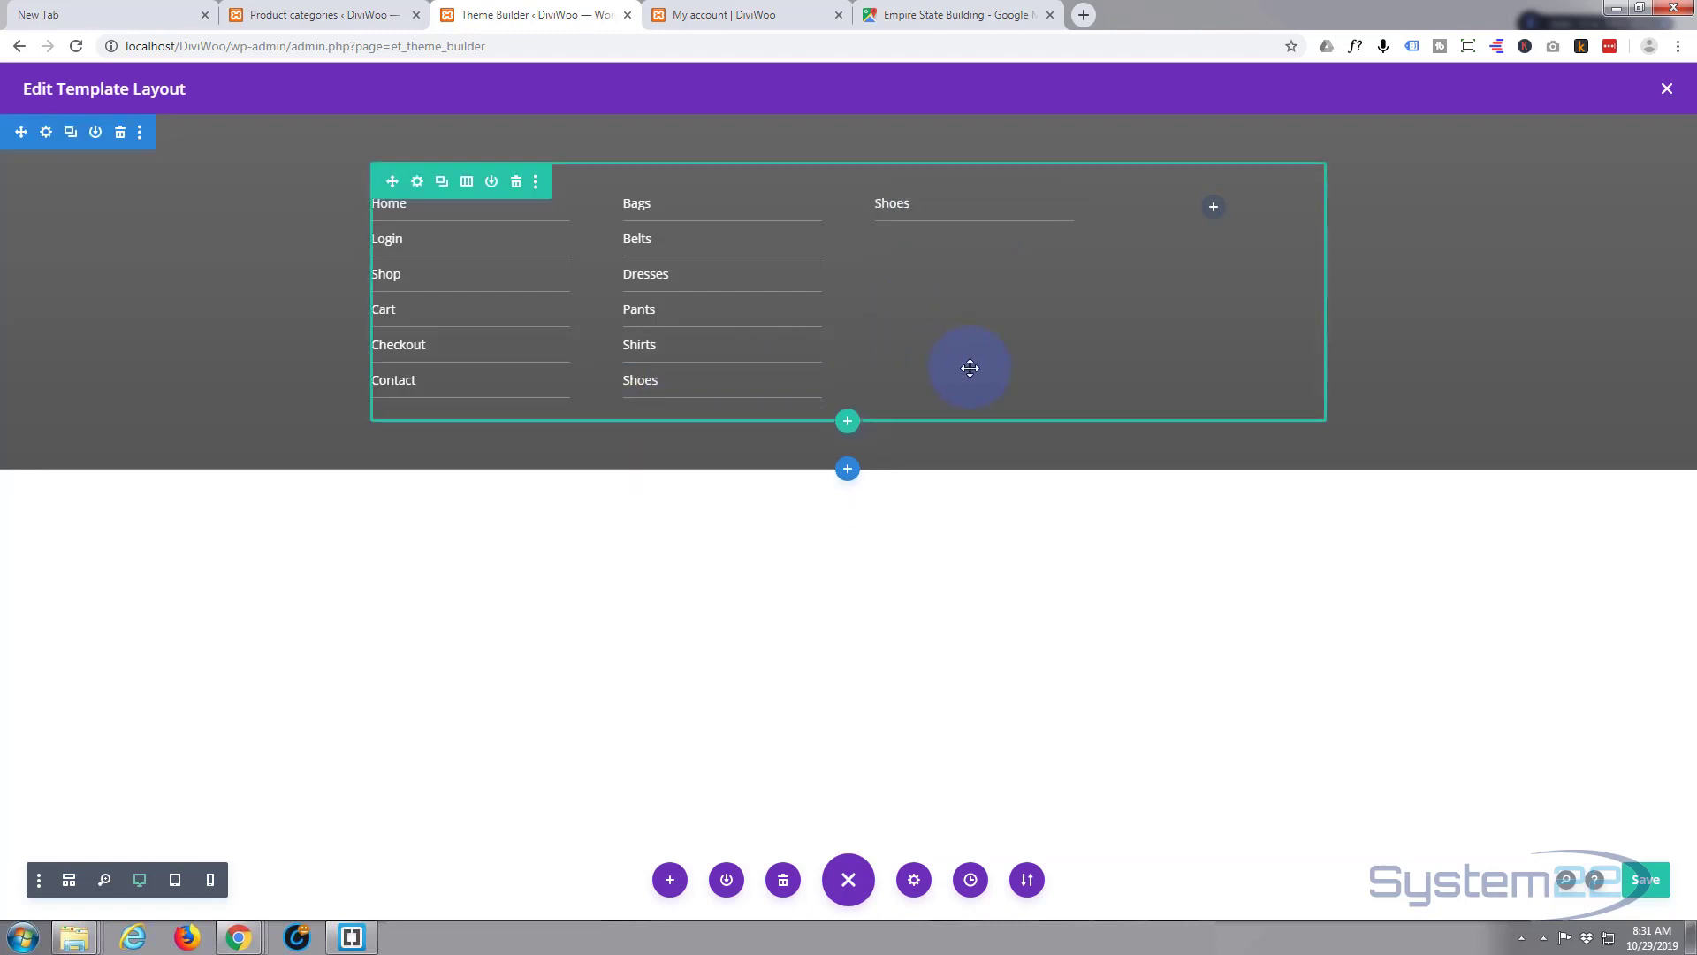
- Change the pasted item's text to Location, keep its existing link, and save it
left_click(943, 196)
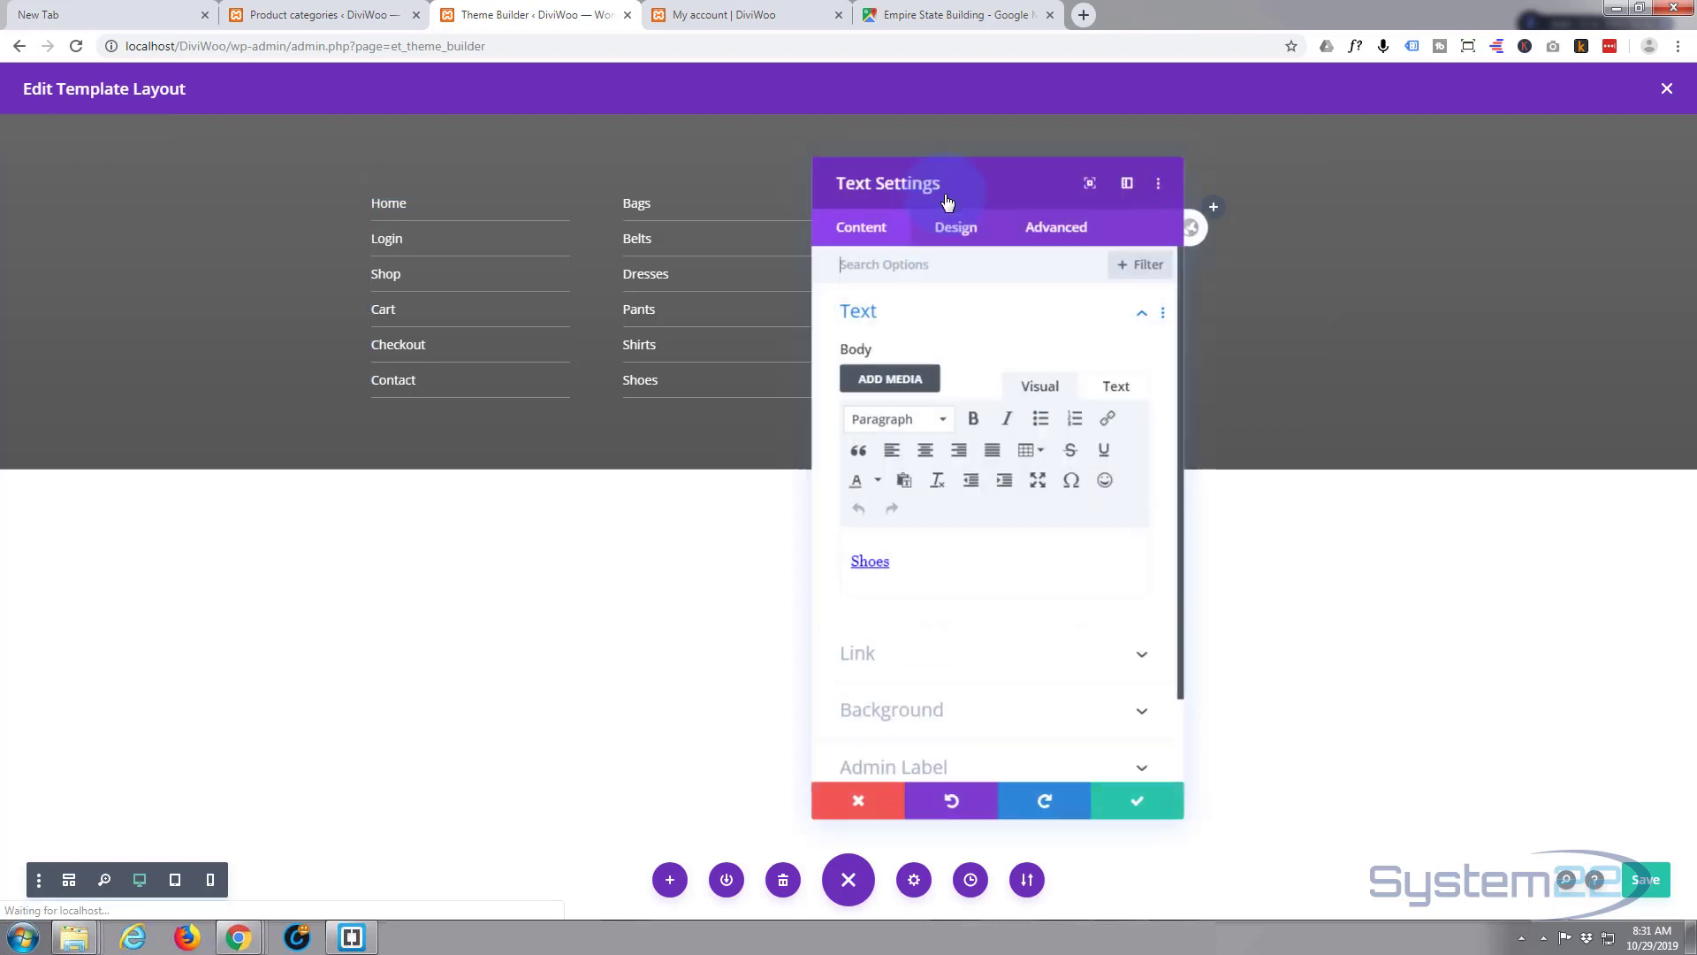
double_click(875, 555)
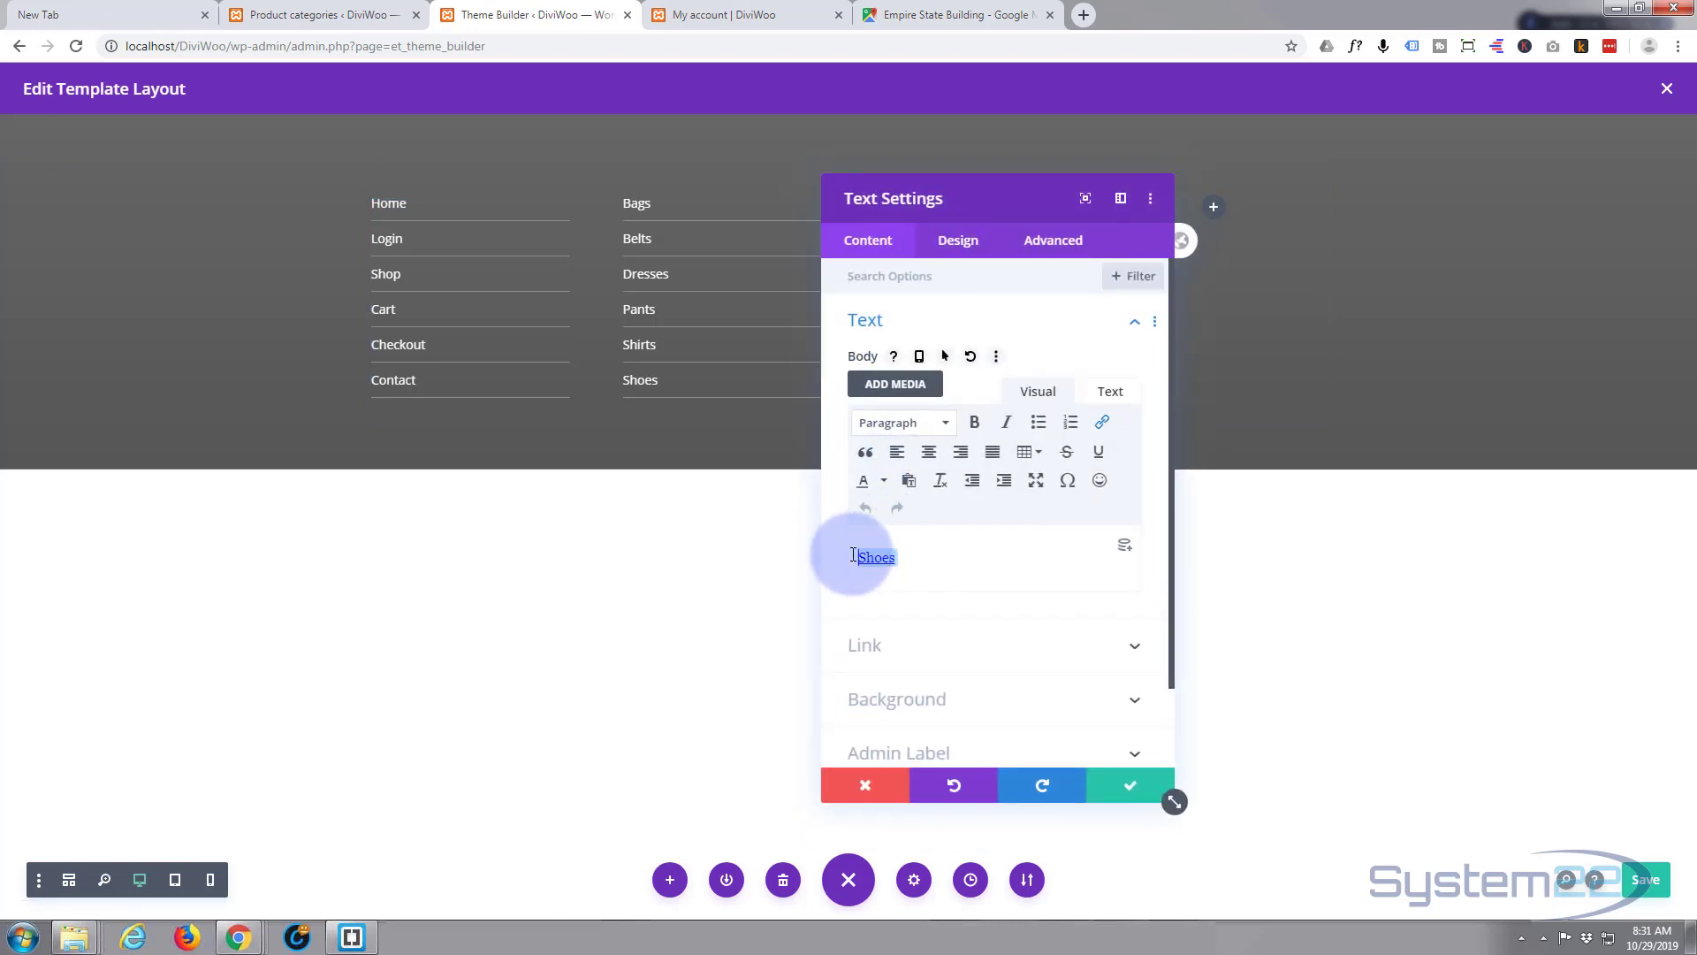
type("Locat")
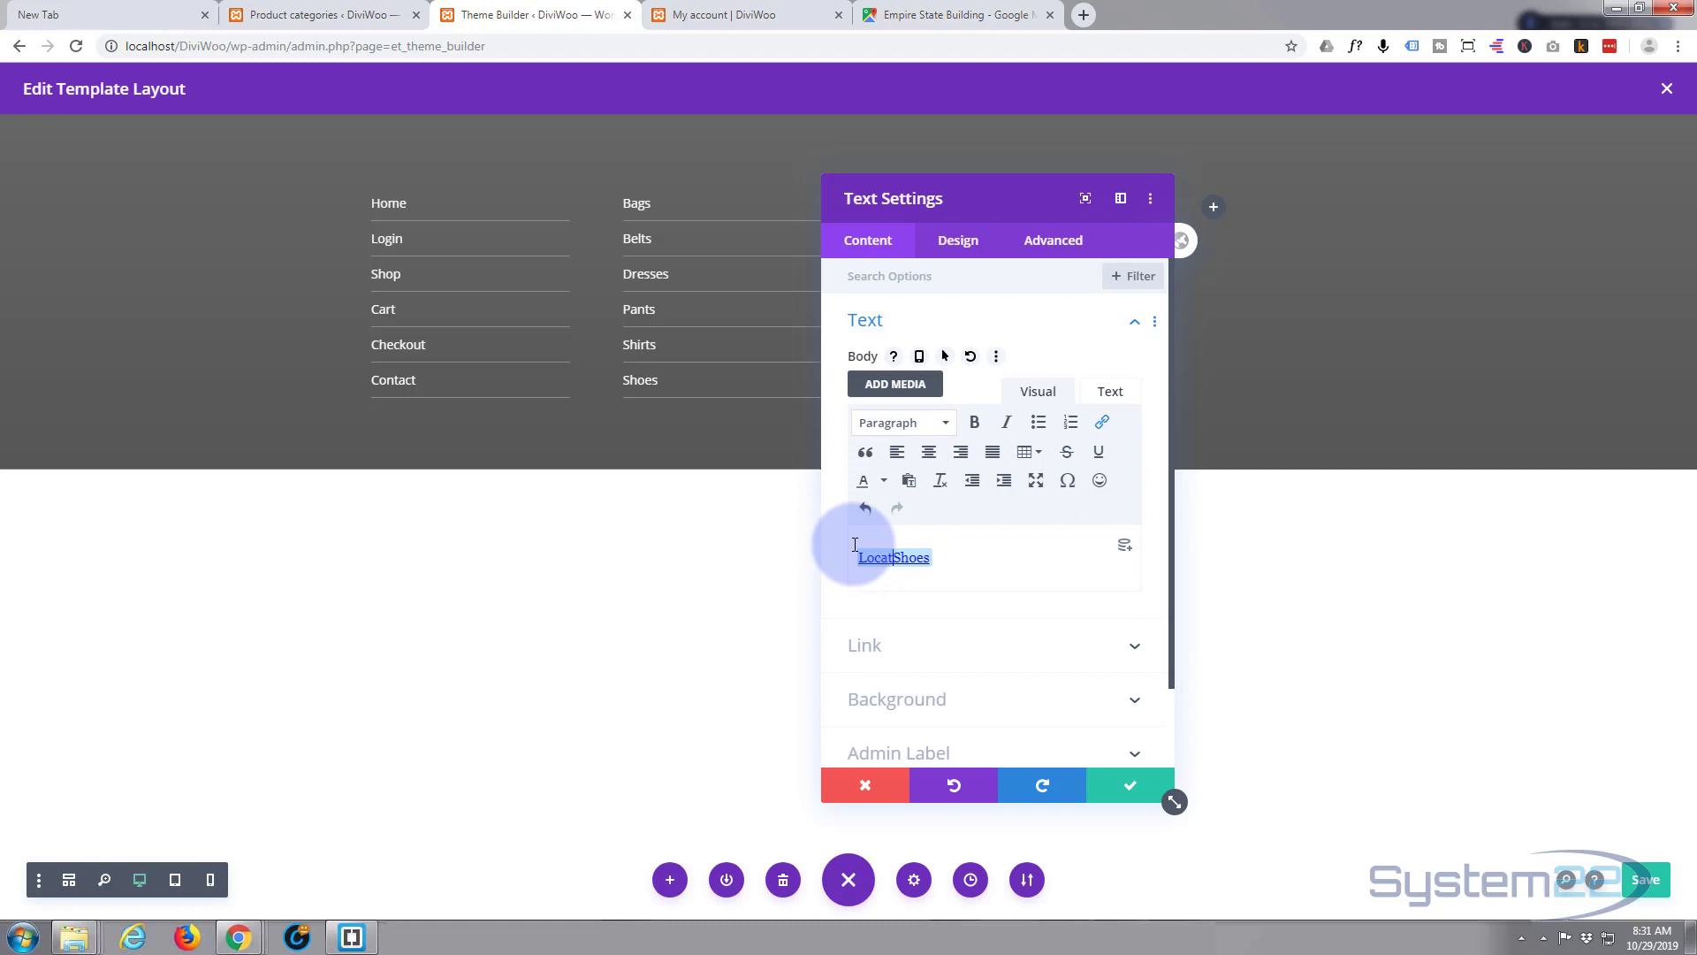
type("ion")
key("Delete")
key("Delete")
key("Delete")
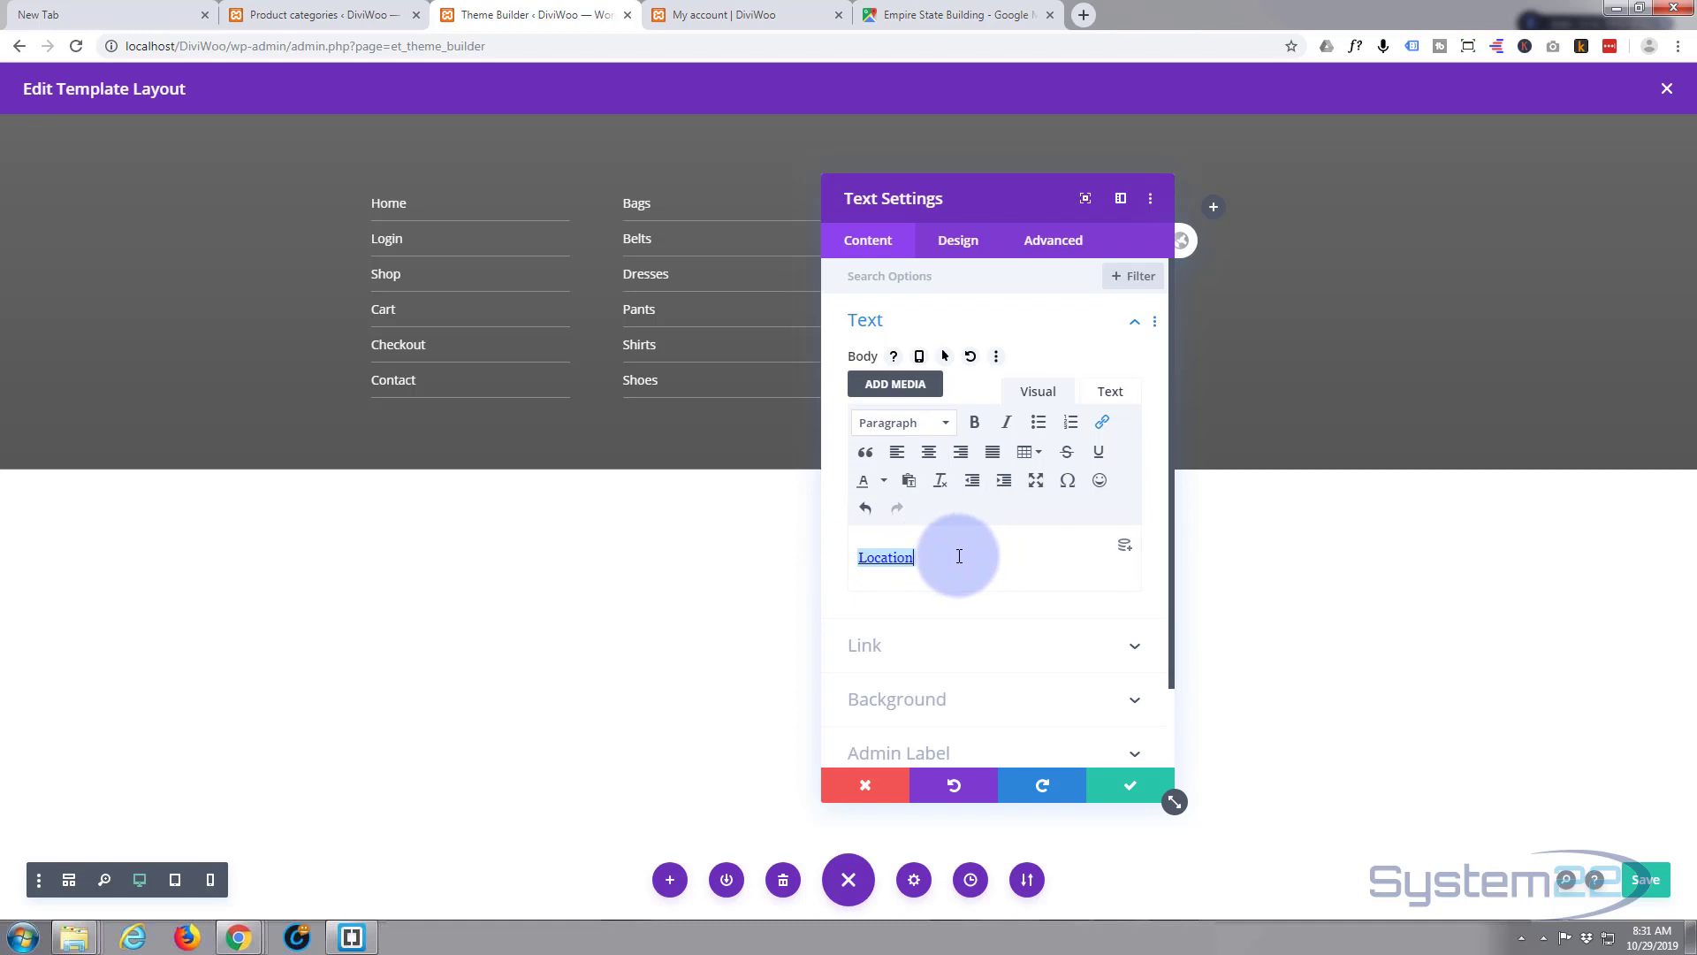
left_click(970, 553)
left_click(1103, 423)
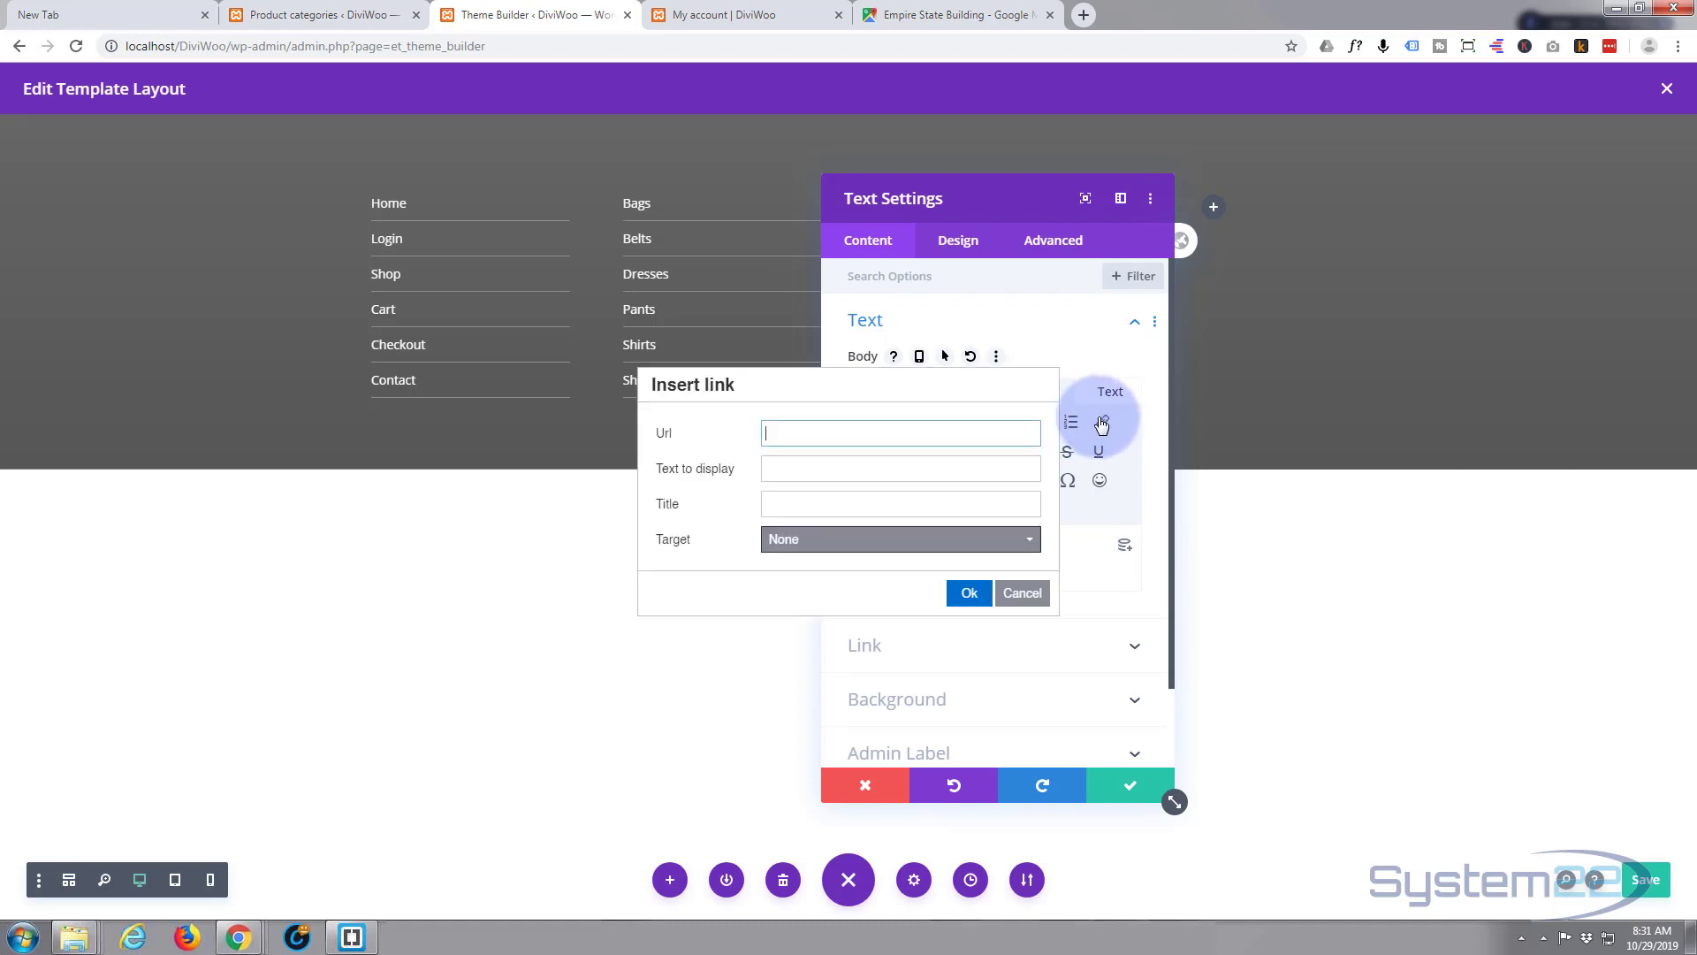
left_click(968, 593)
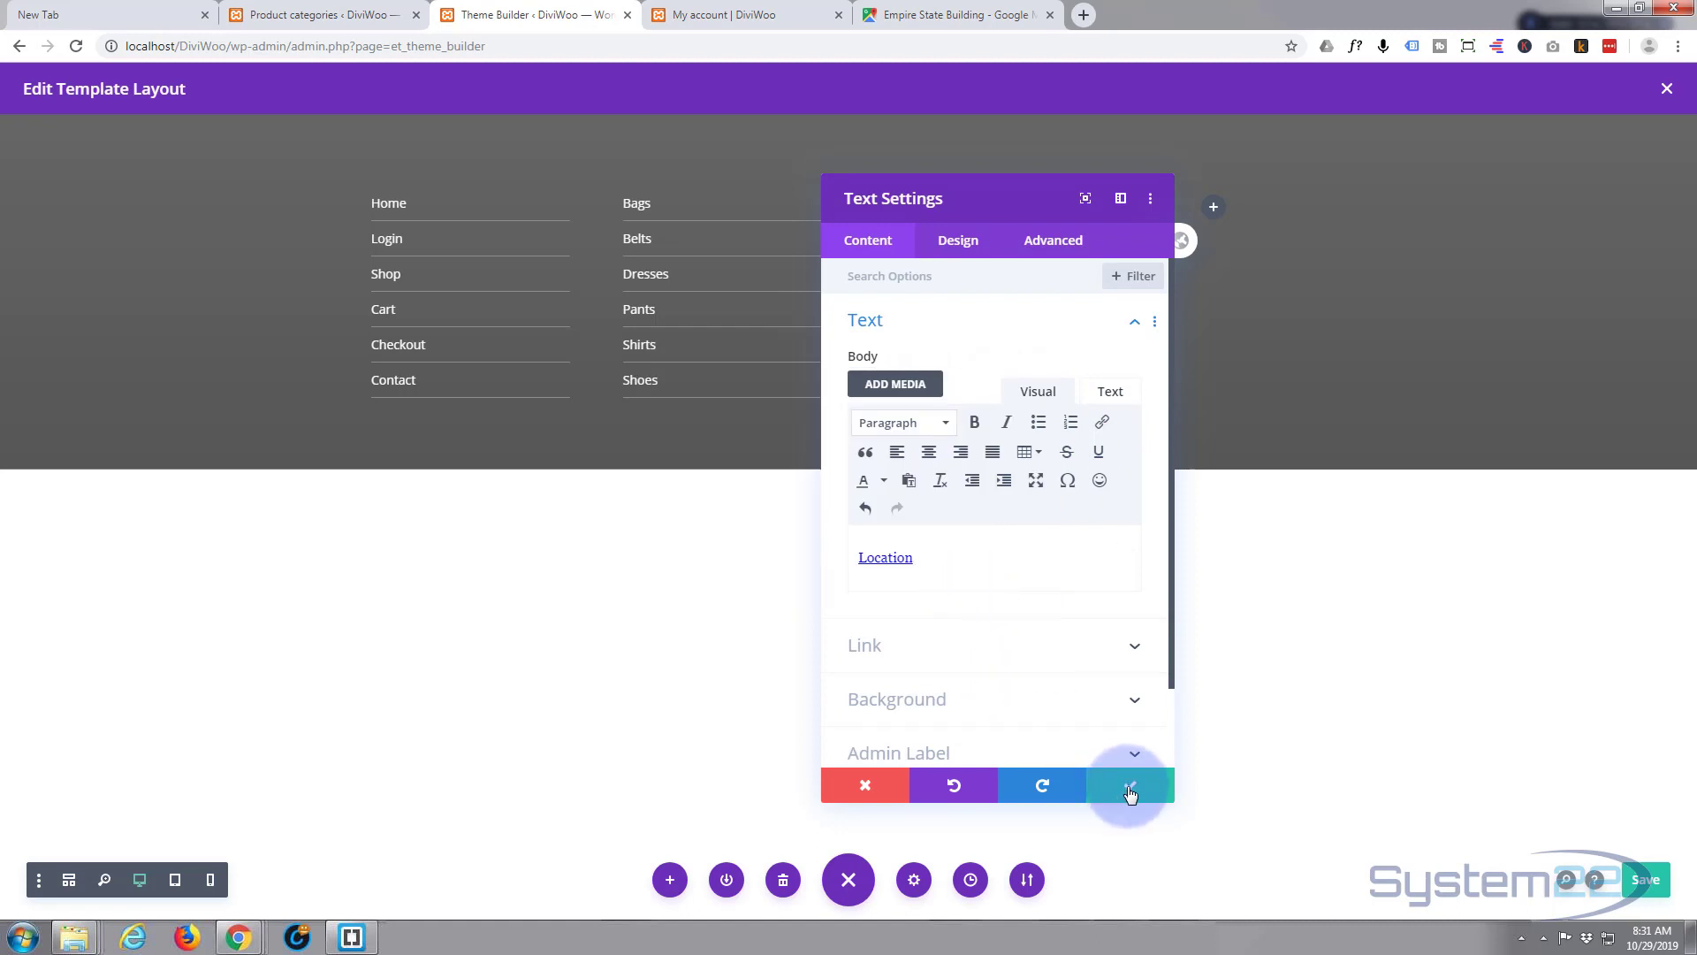
left_click(1130, 787)
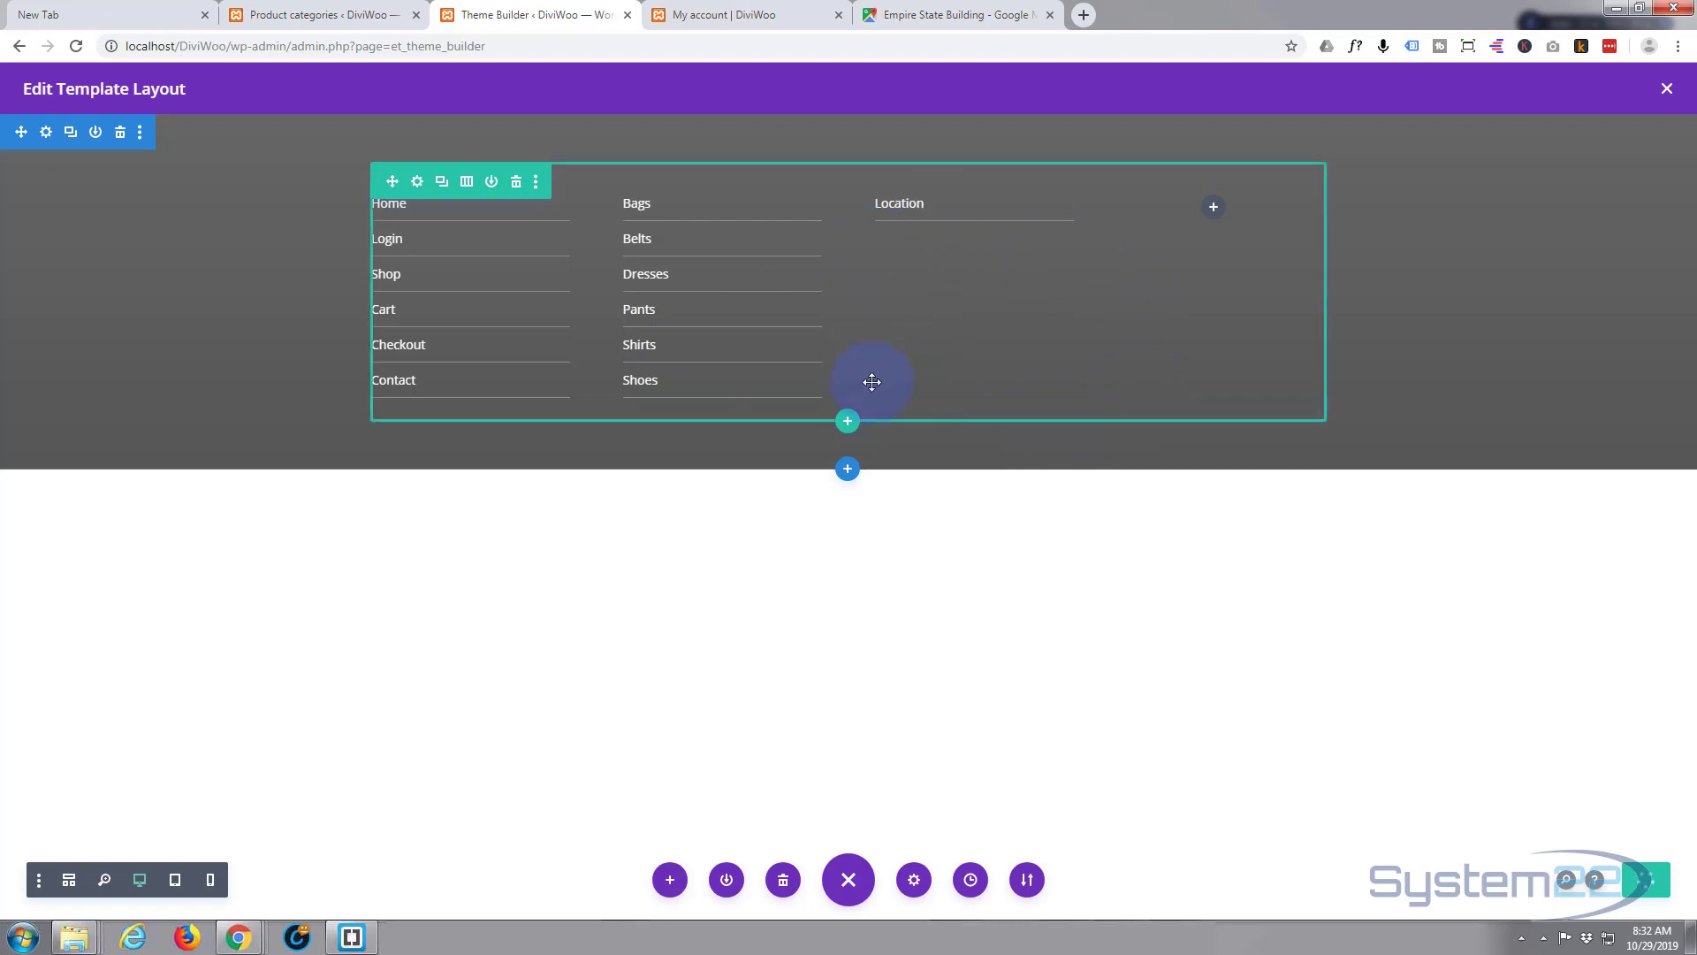
- Close the Share dialog on the Empire State Building map, zoom out, and return to the footer template
left_click(980, 18)
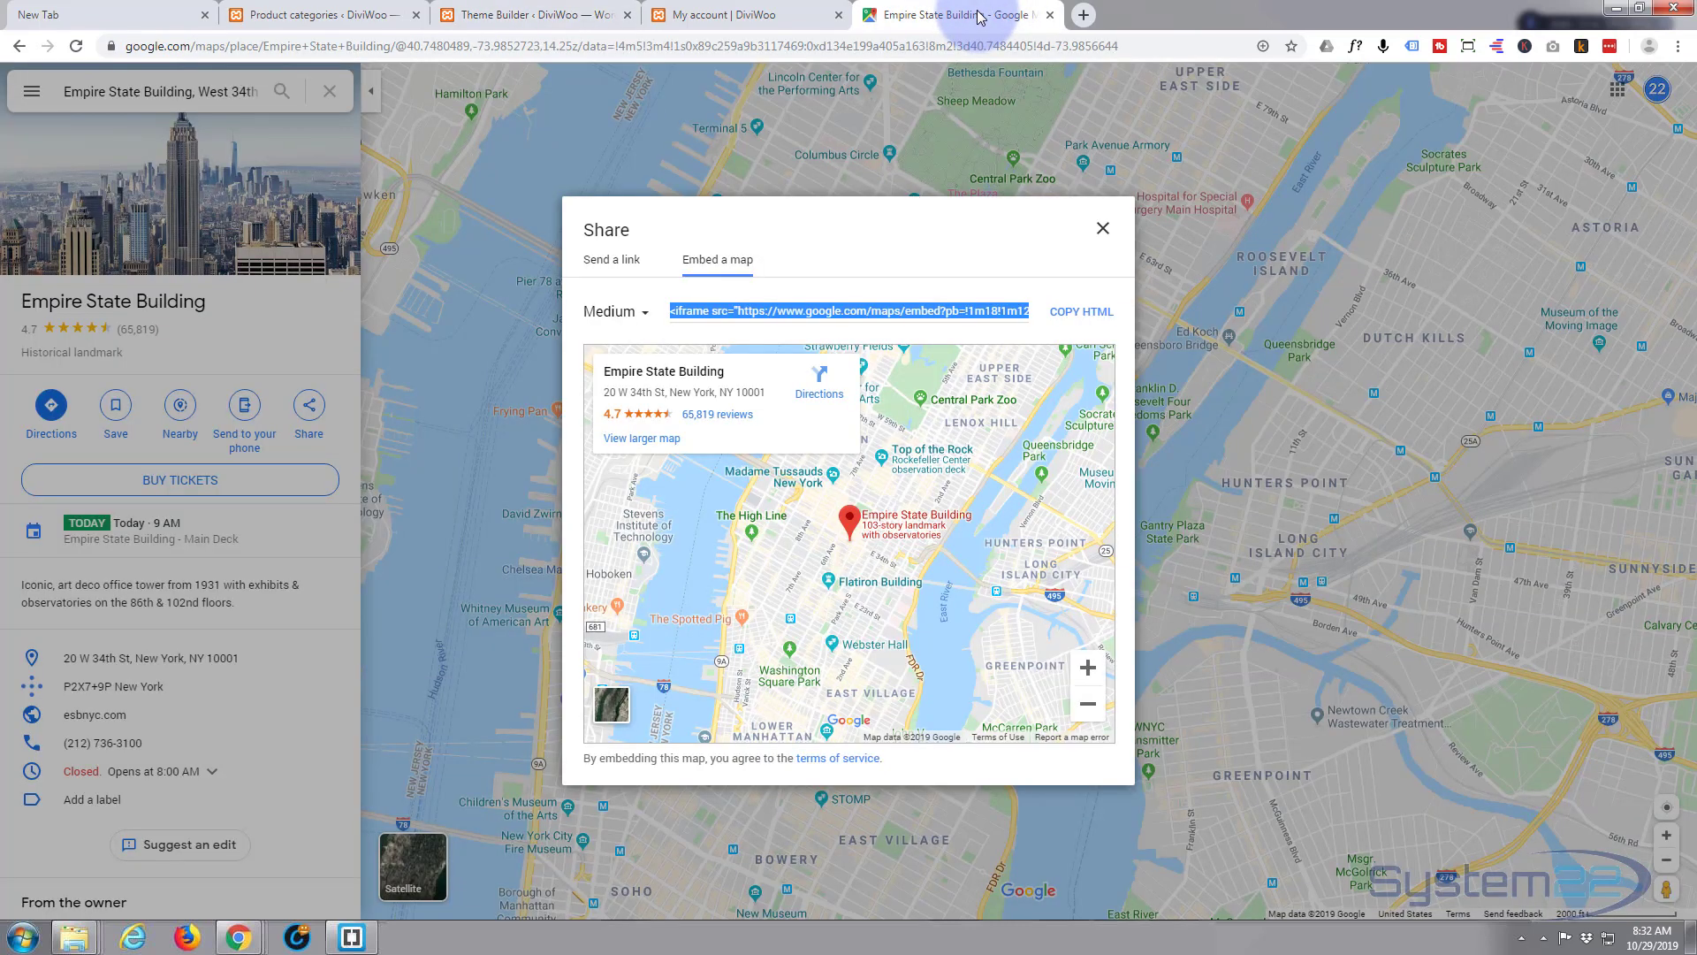
left_click(1103, 229)
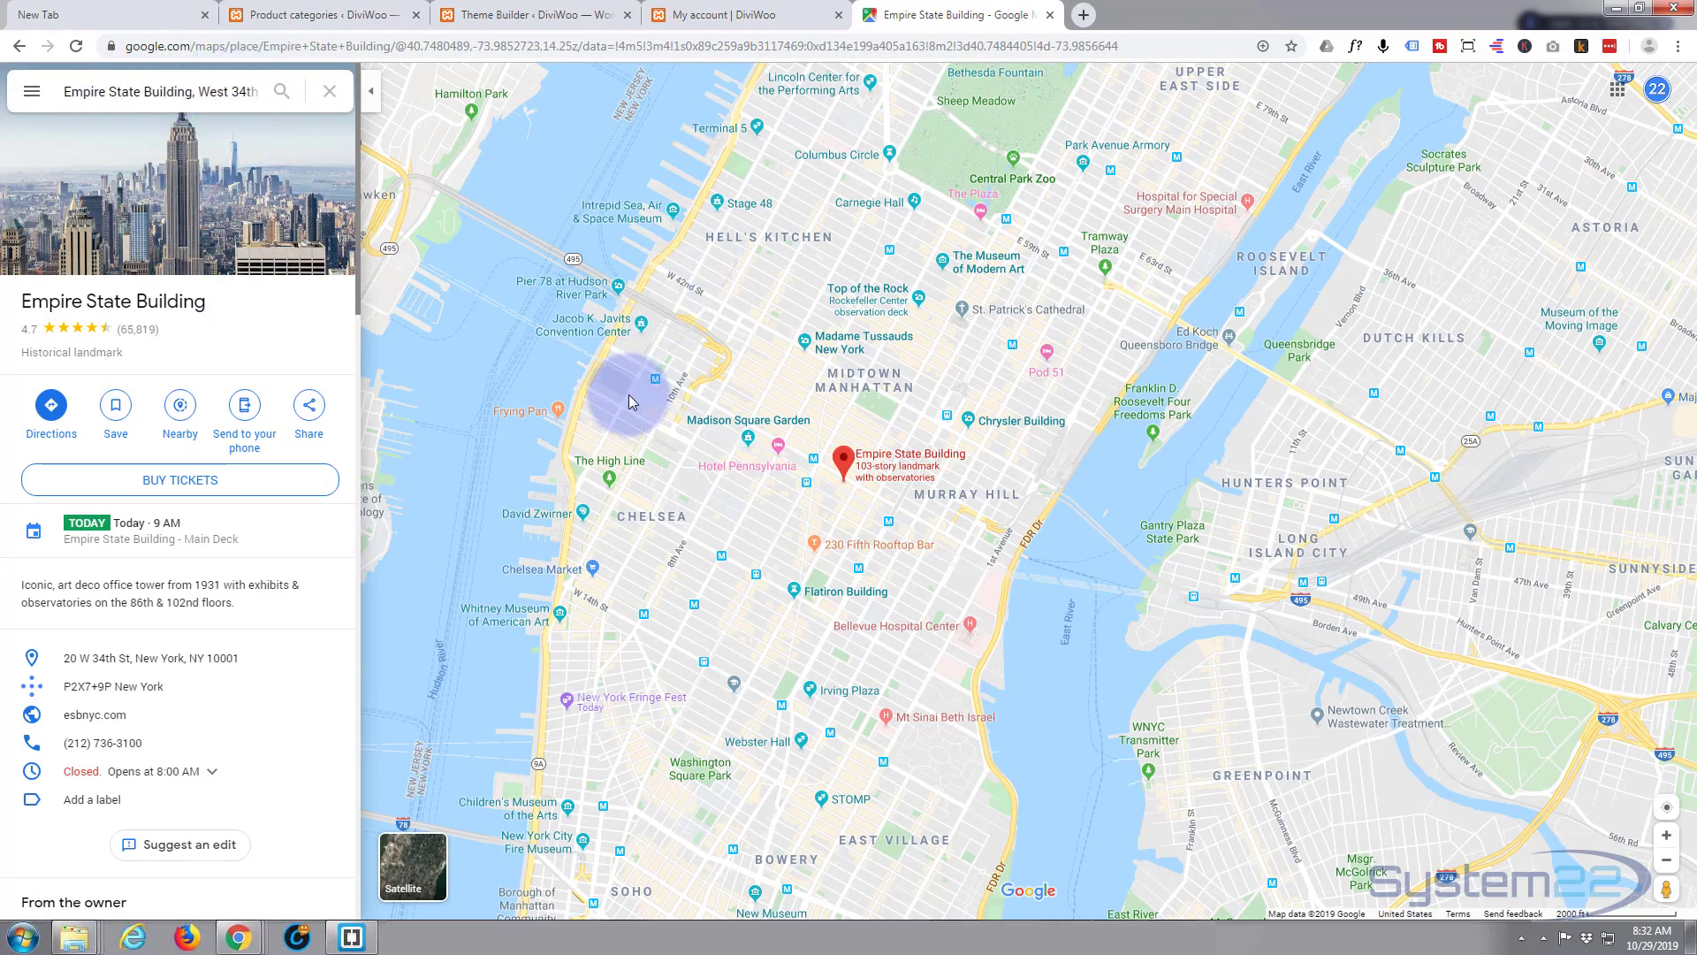
scroll(629, 395, "down", 3)
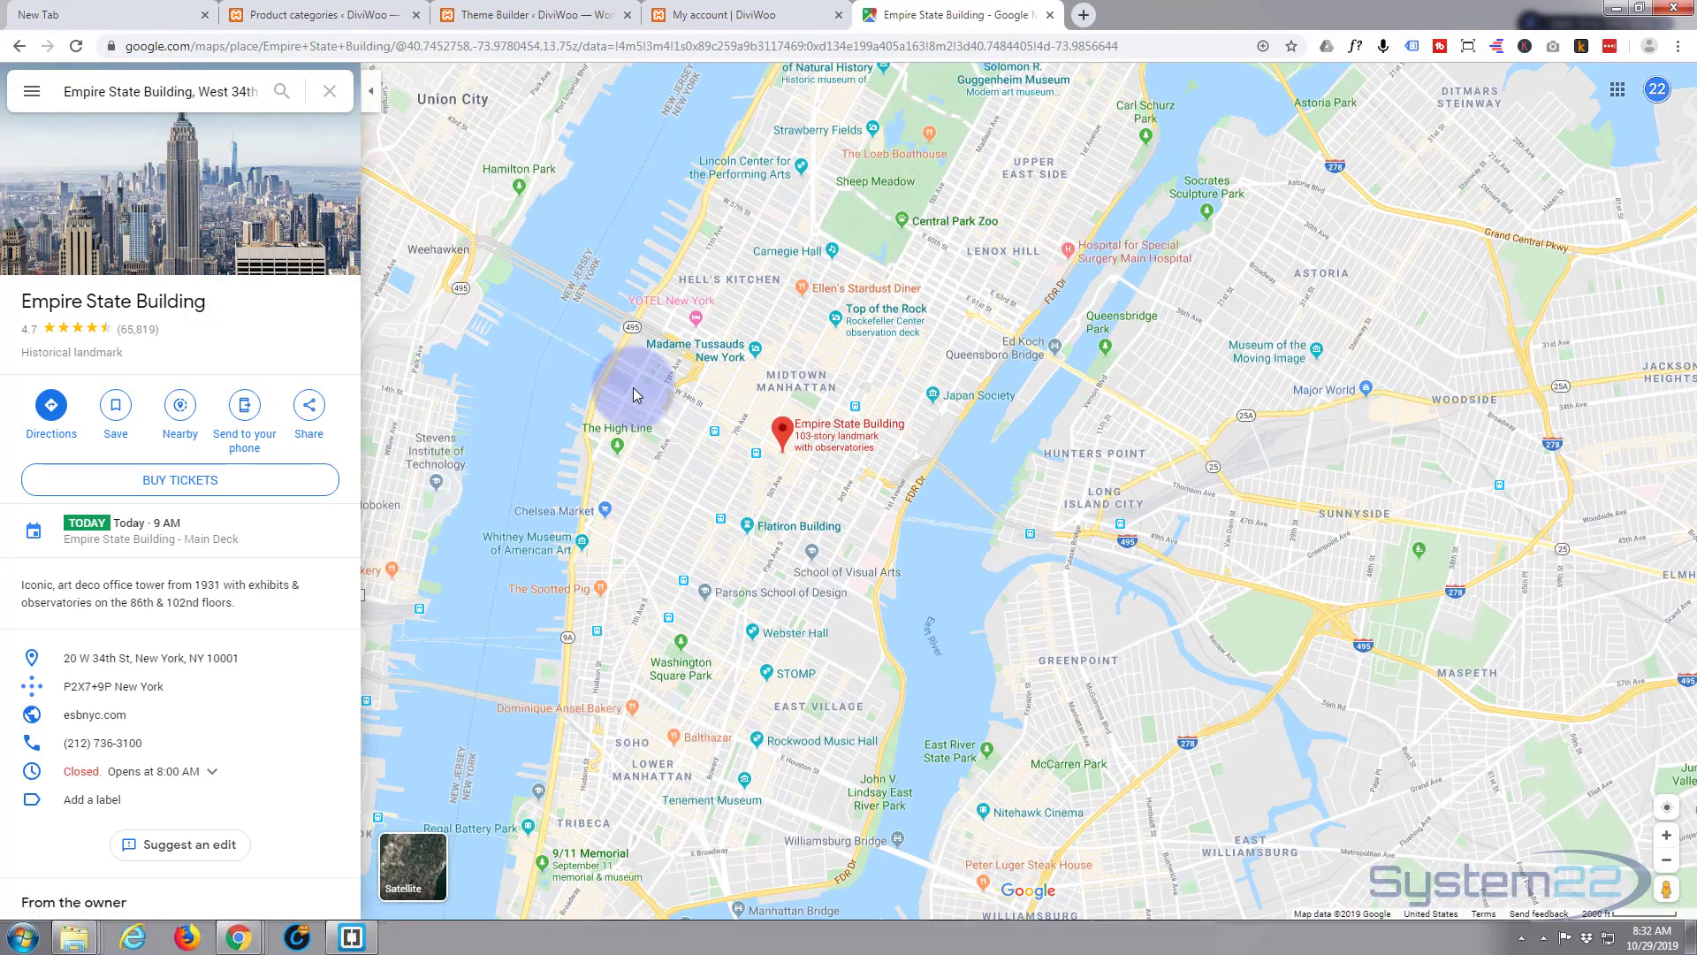
scroll(633, 389, "down", 2)
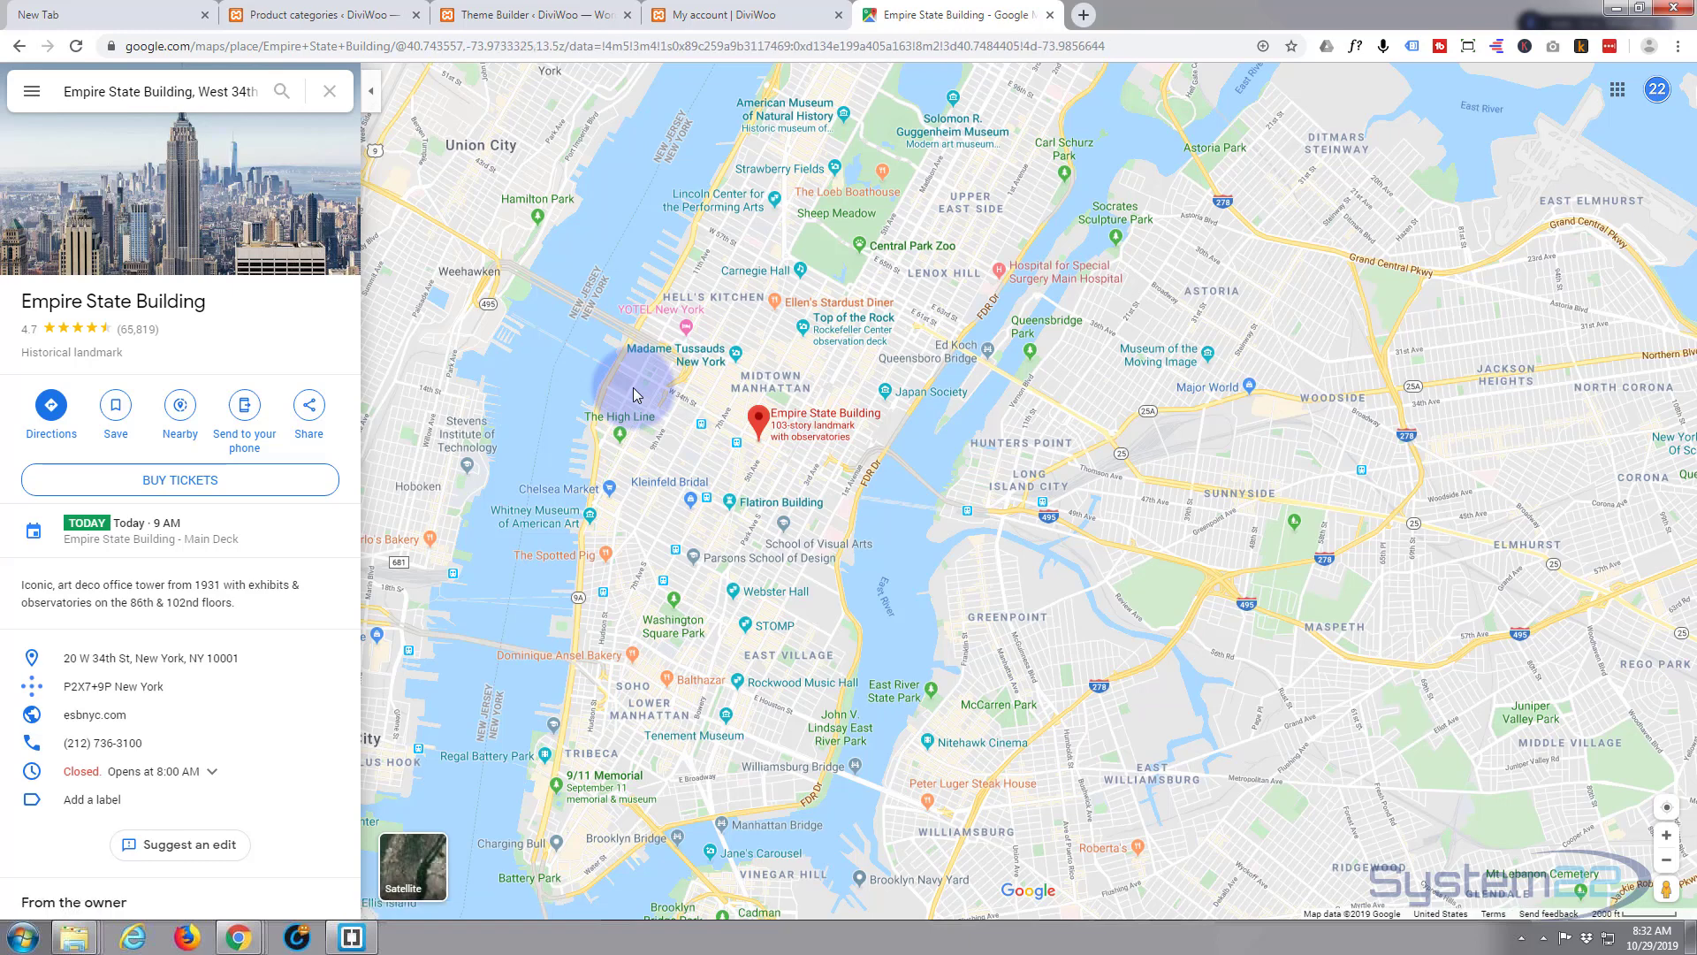
left_click(720, 16)
left_click(532, 13)
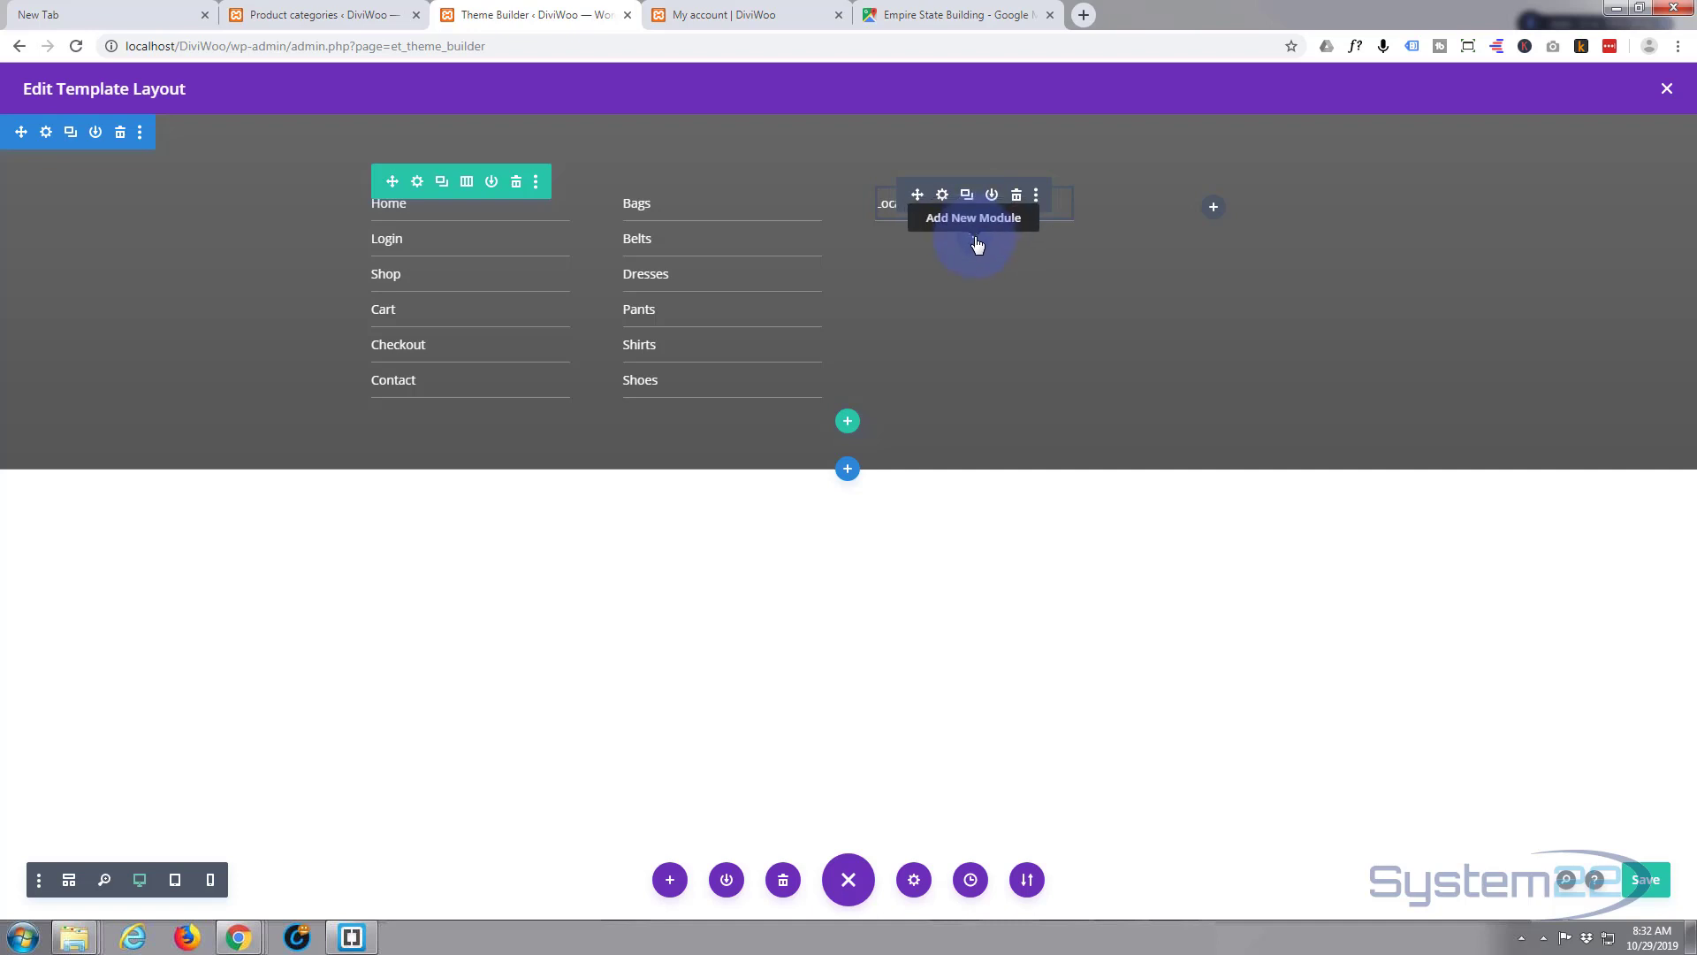
- Insert an empty Code module under Location in the third footer column
left_click(976, 245)
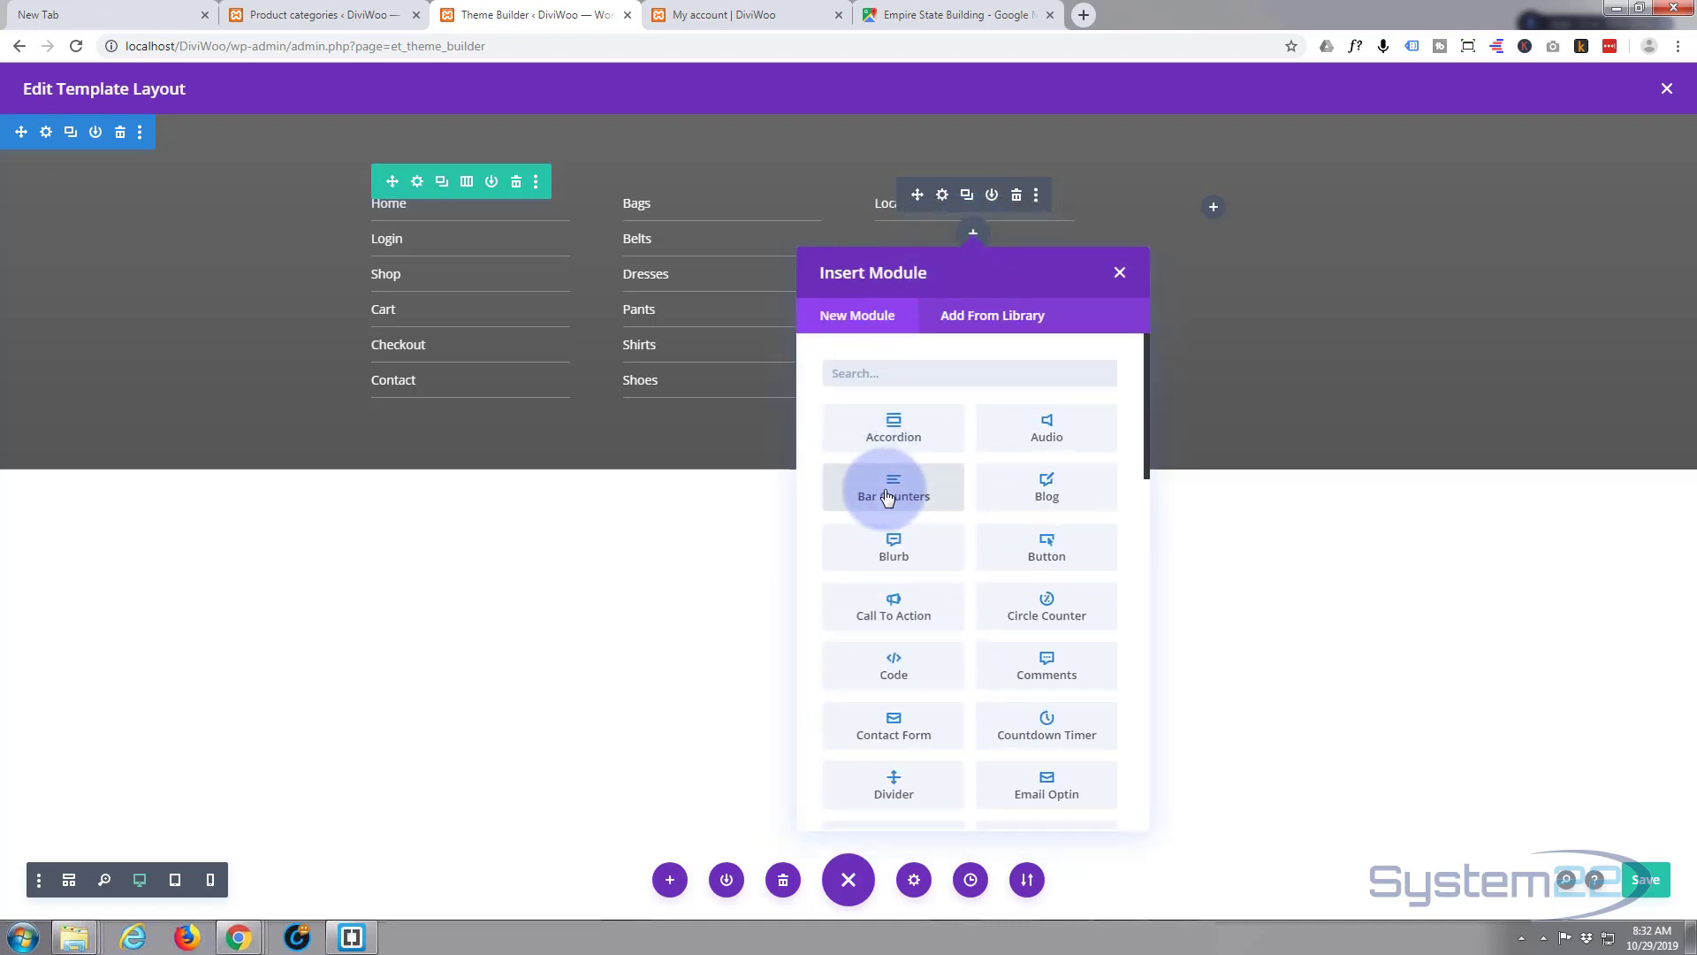
scroll(888, 498, "down", 1)
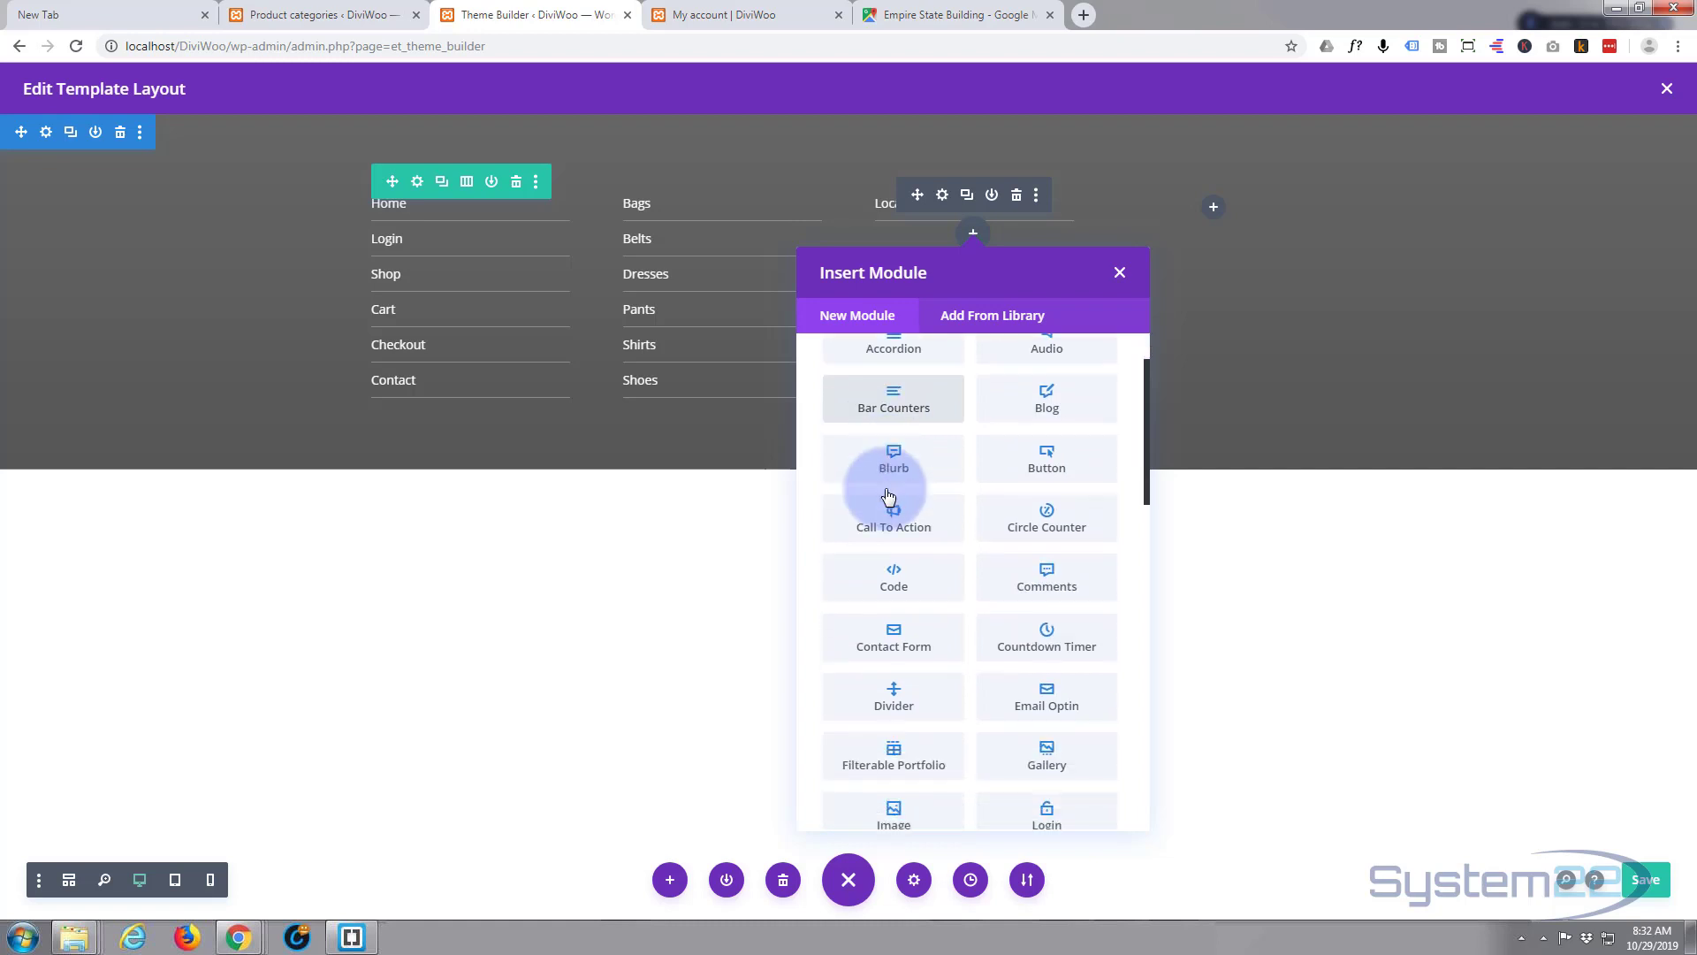
left_click(900, 581)
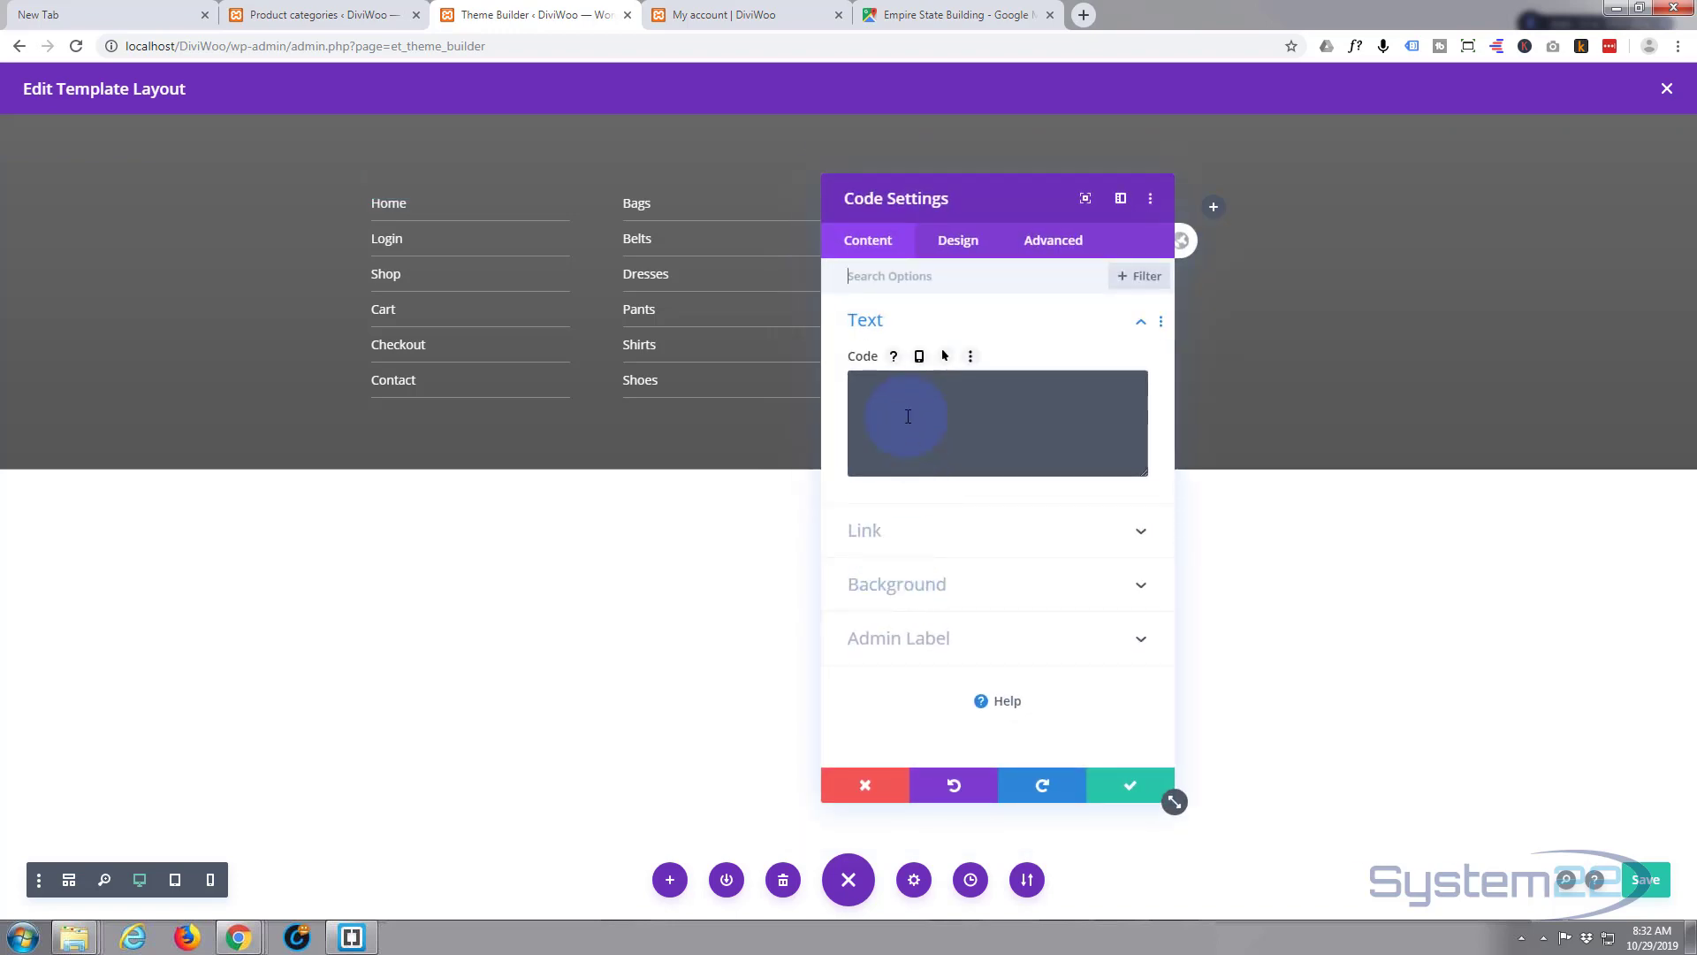
left_click(932, 15)
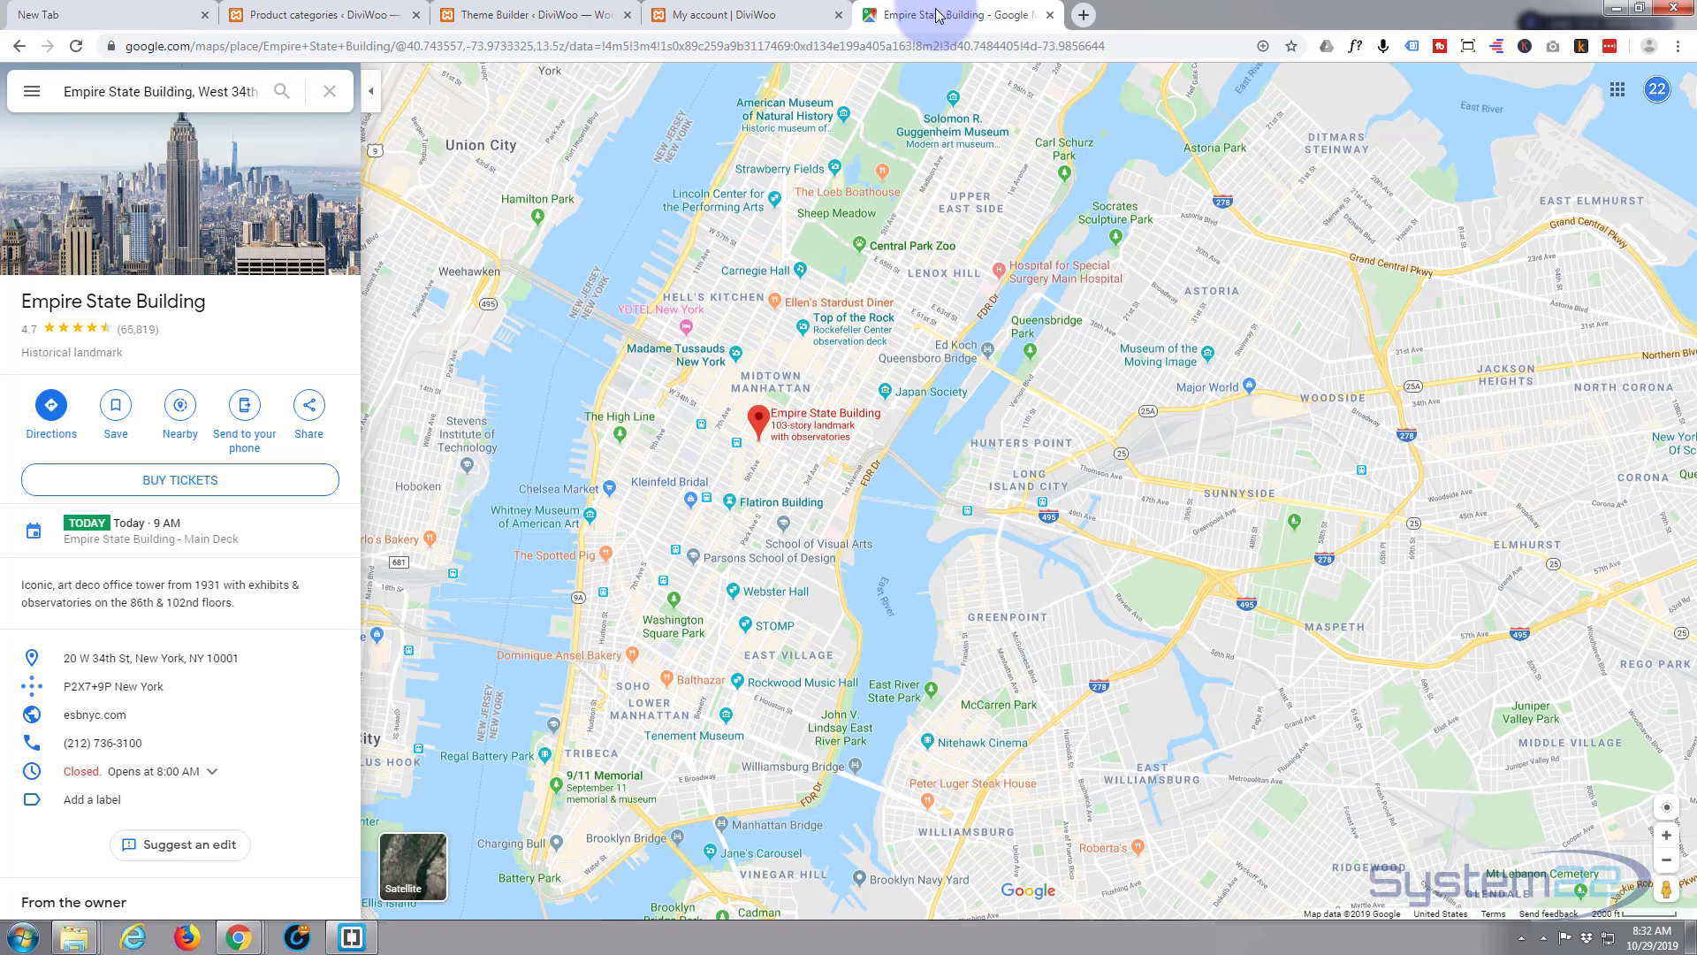
- Copy the Empire State Building map's embed HTML from the Google Maps Share dialog
left_click(310, 407)
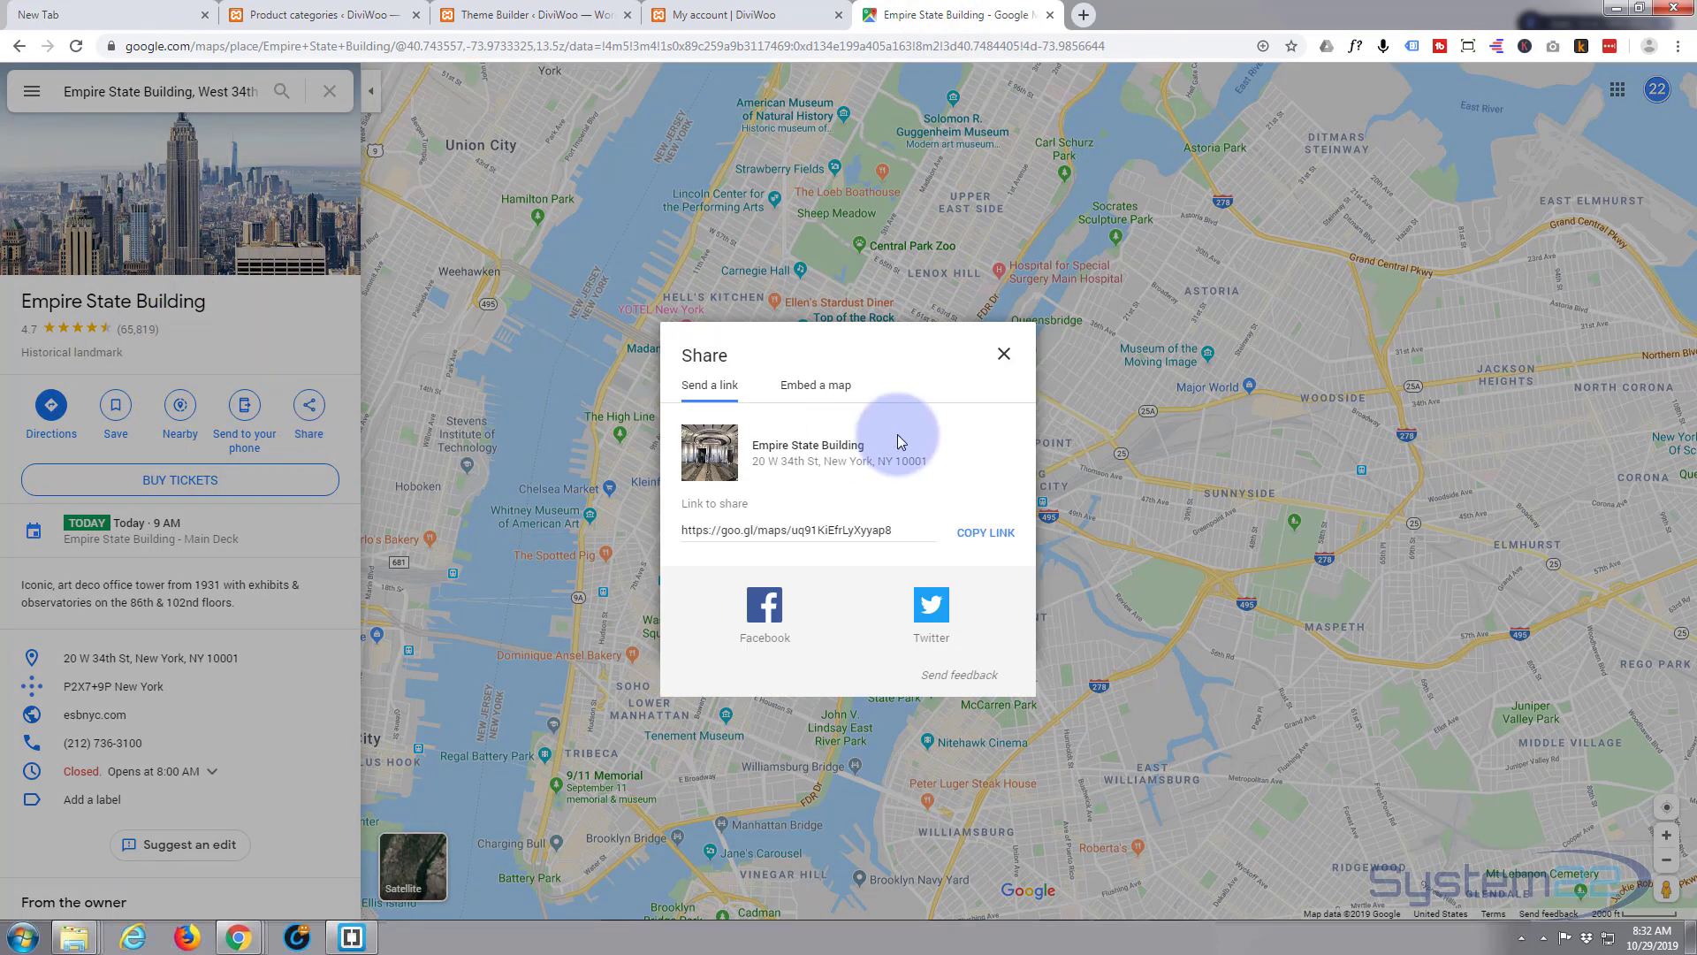
left_click(818, 389)
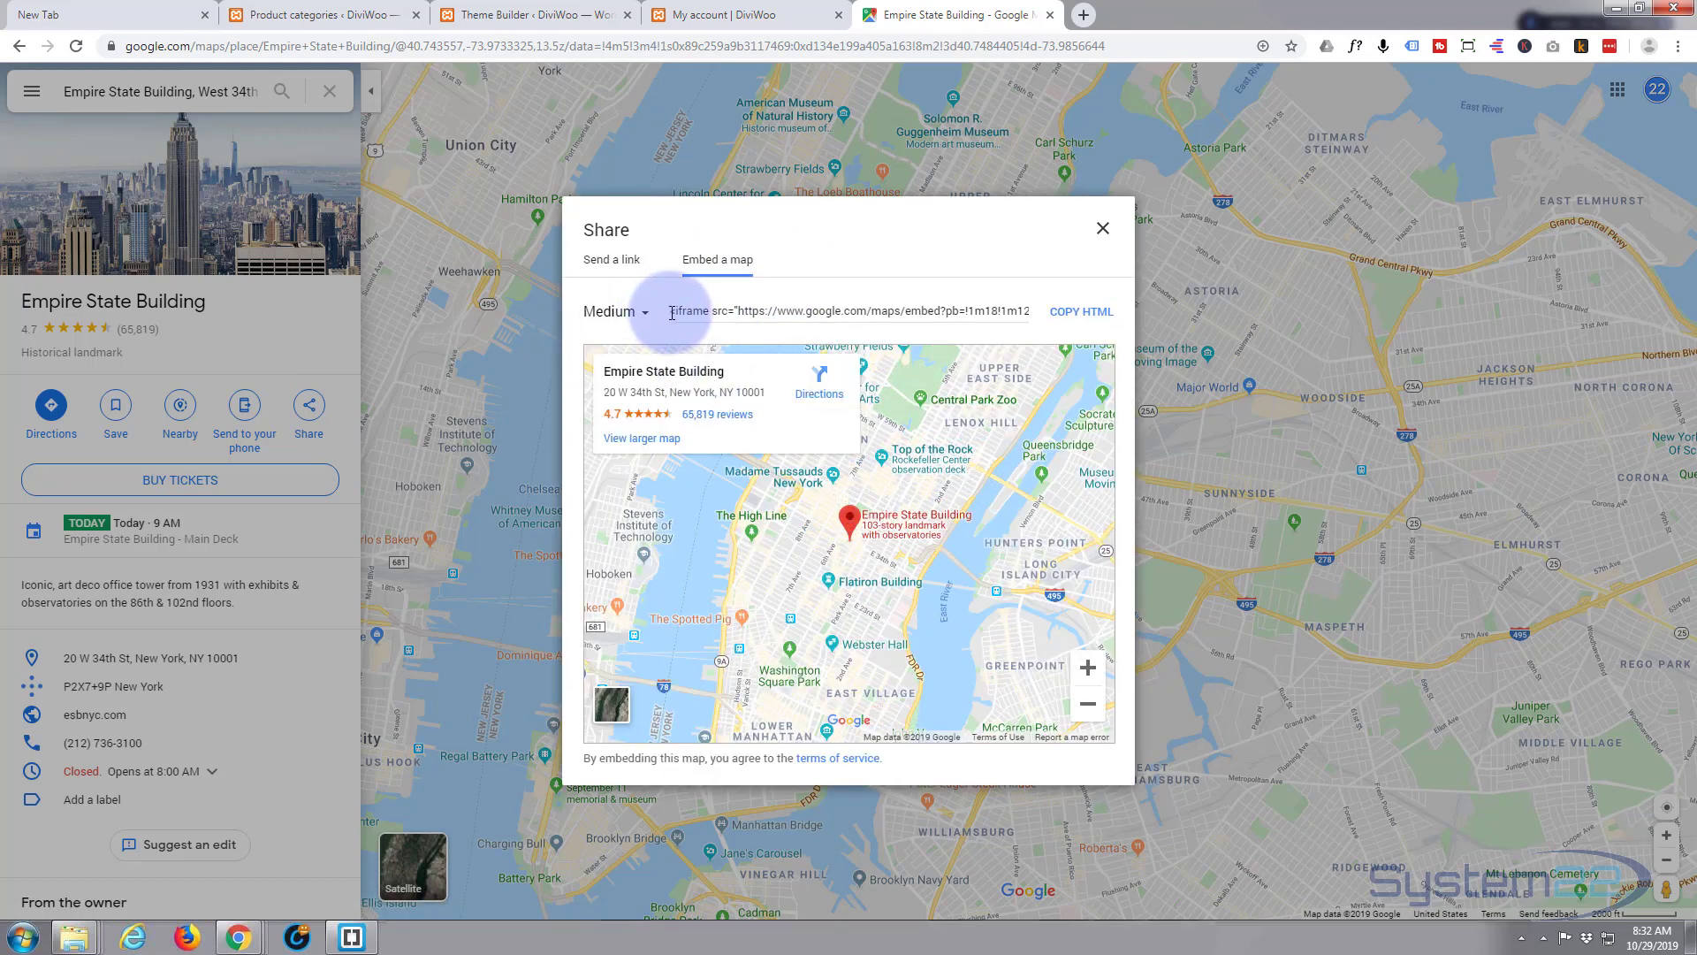
left_click(1087, 314)
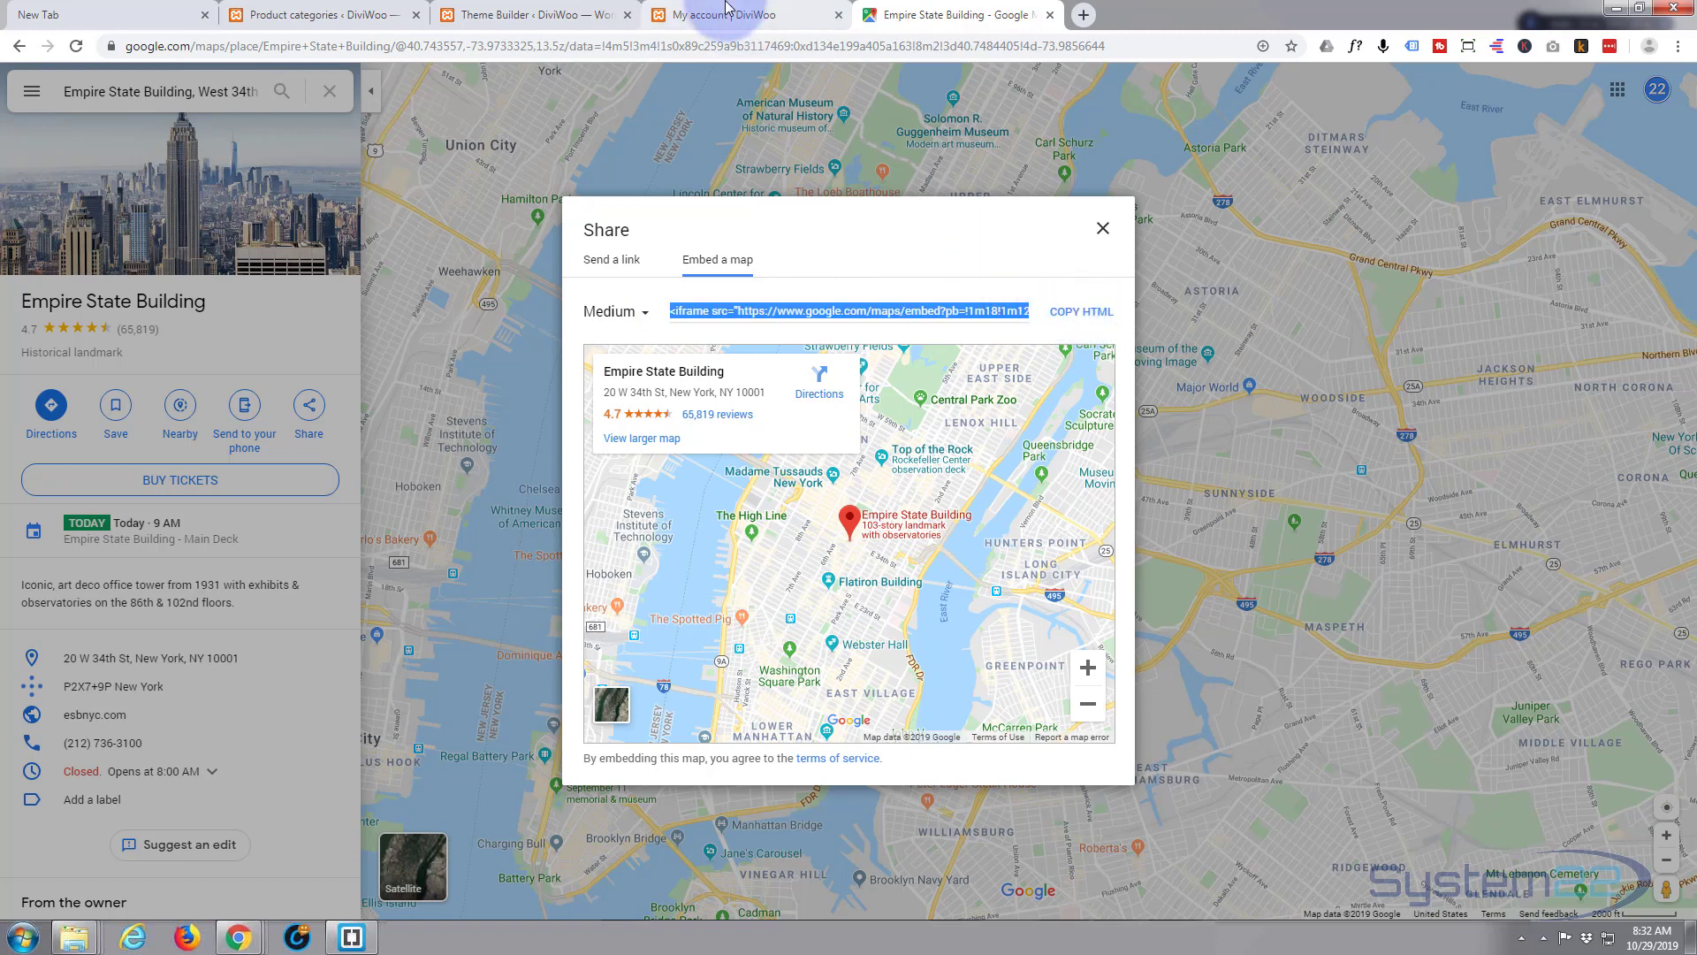
left_click(534, 14)
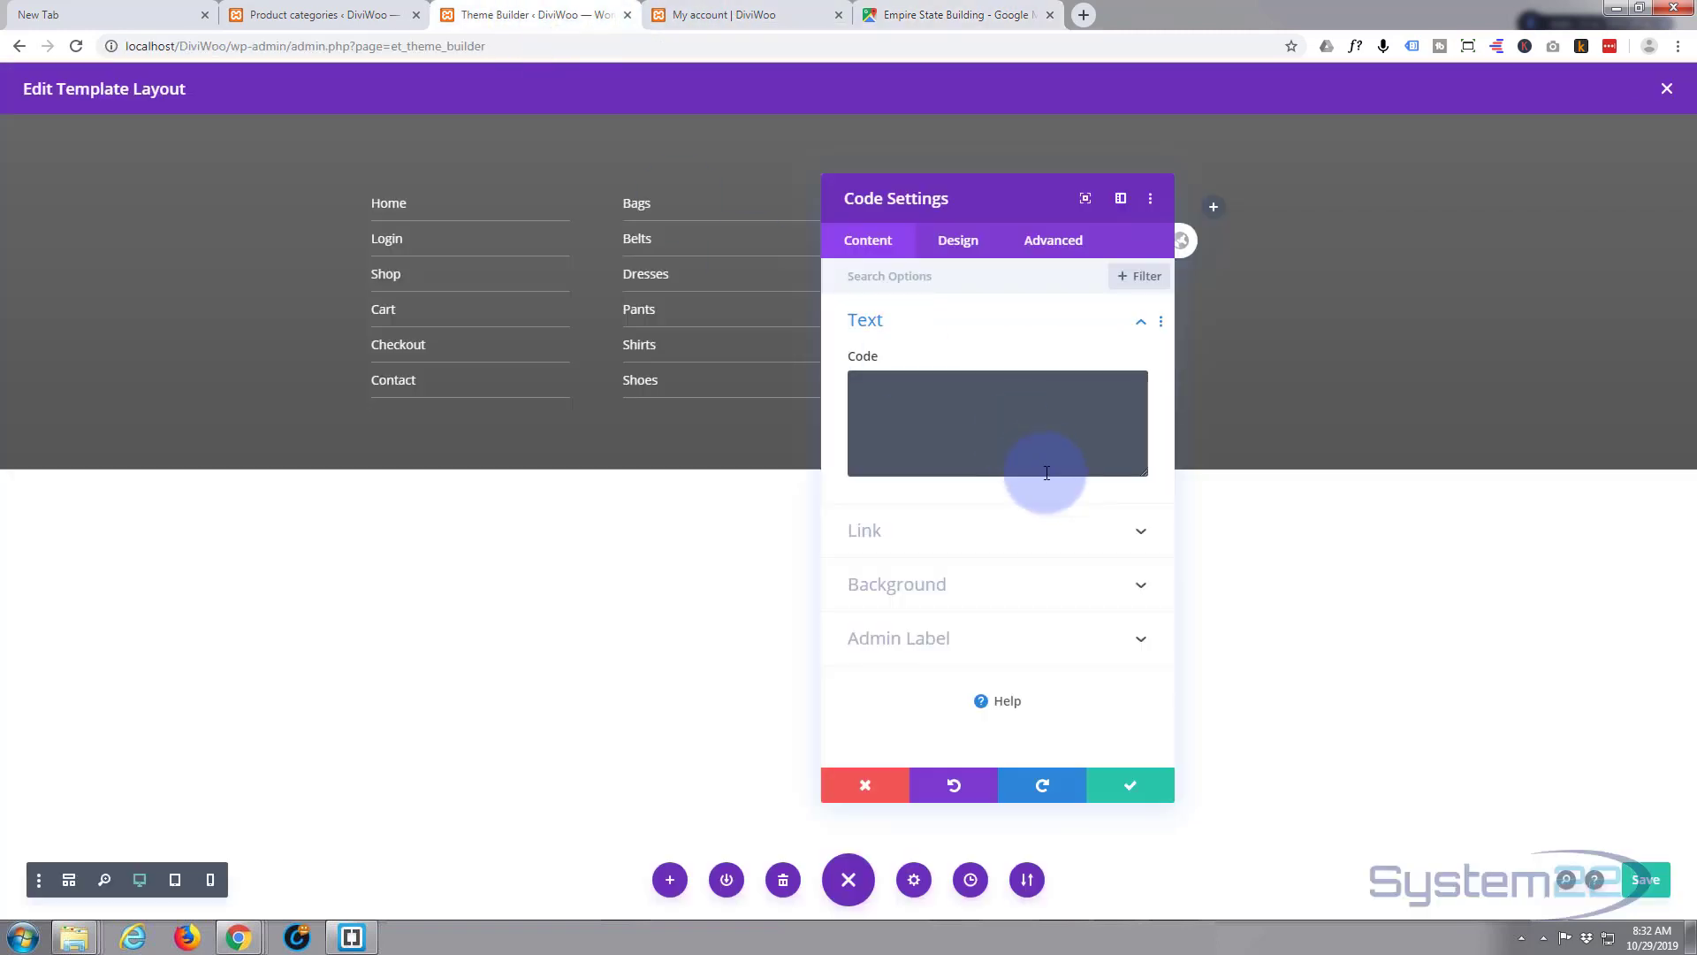
- Paste the map iframe into the Code module and change its height from 450 to 200
left_click(891, 388)
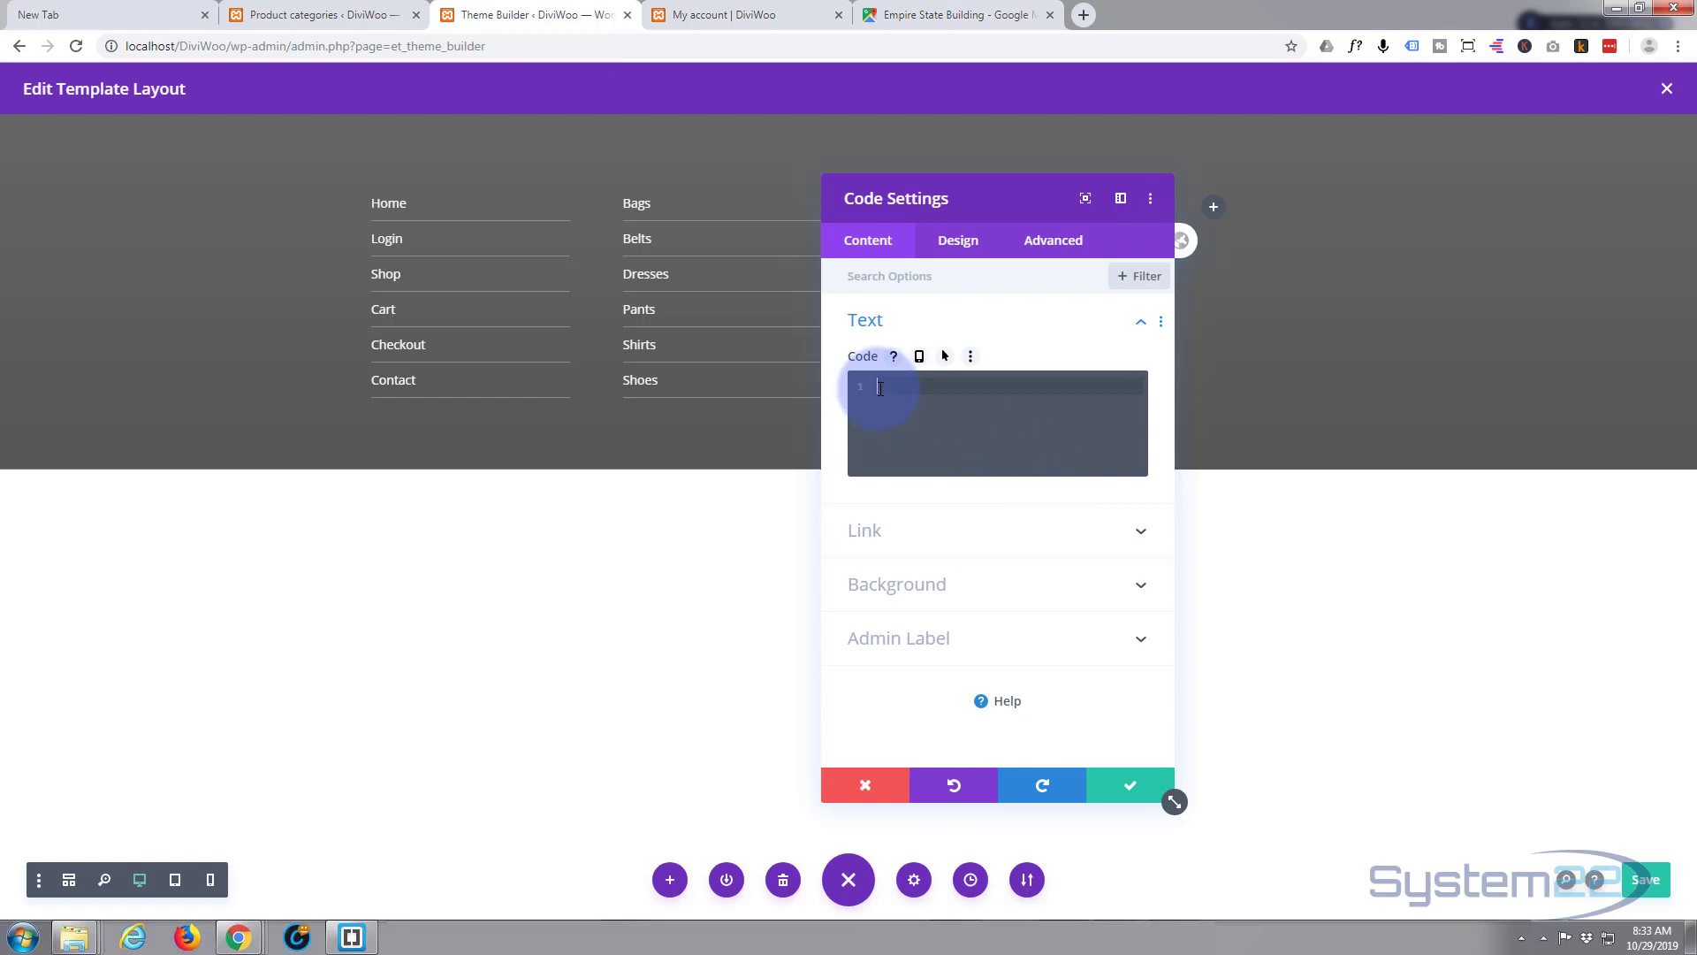
key("ctrl+v")
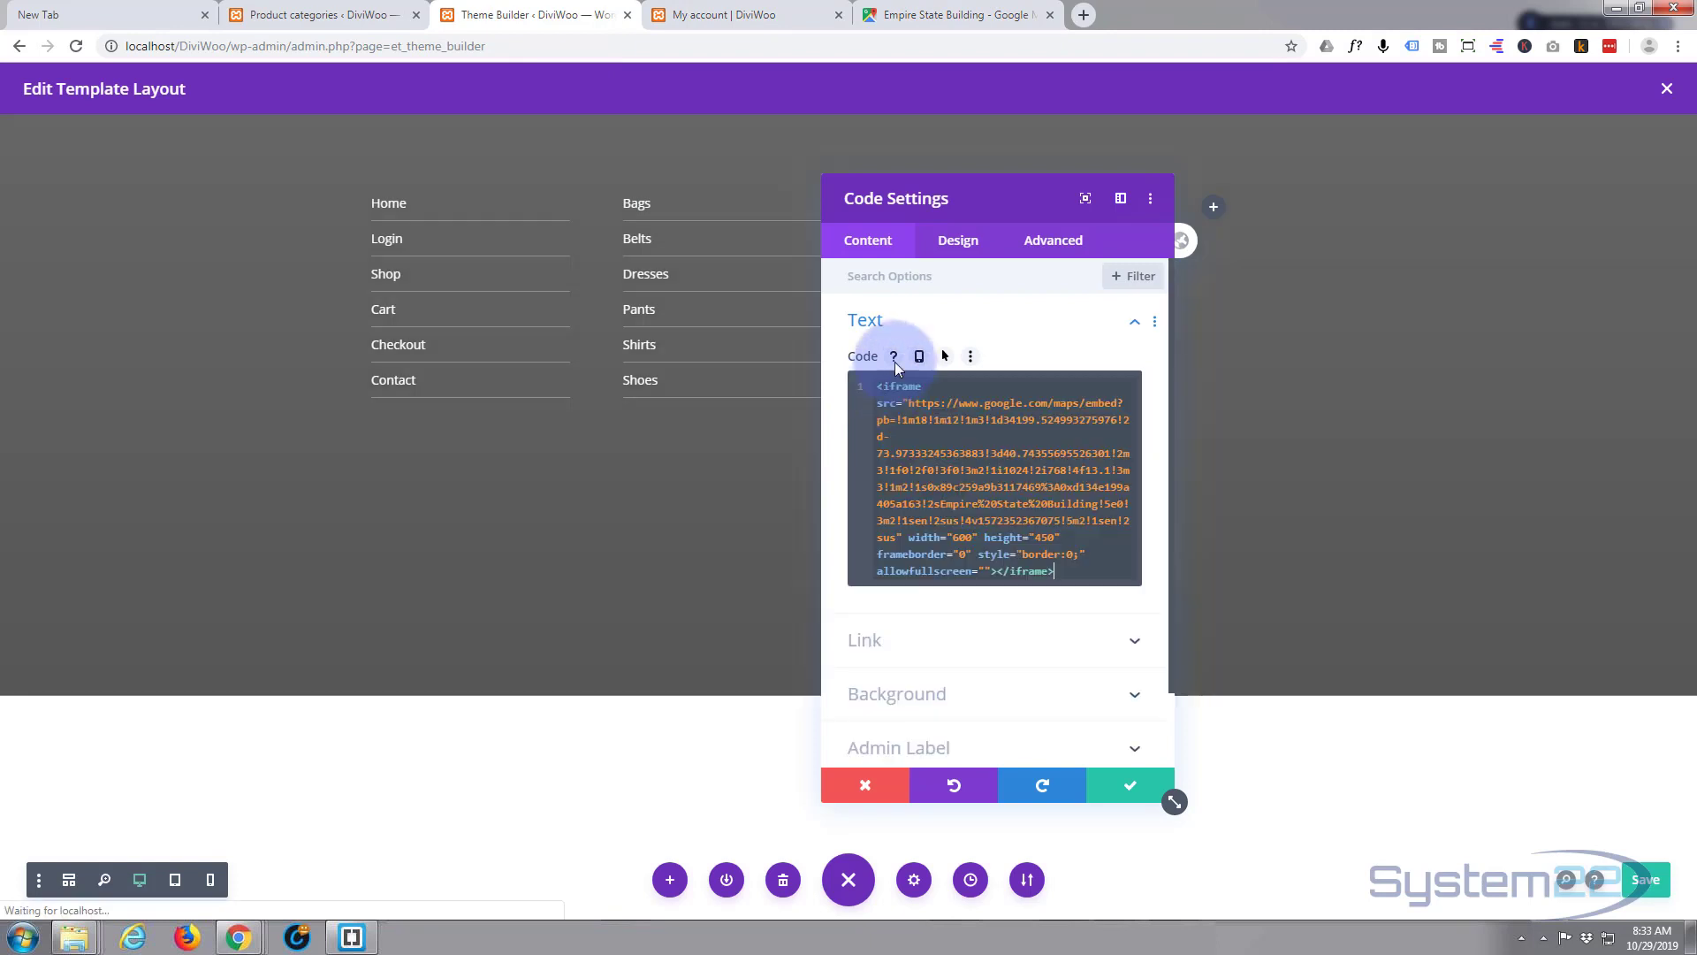
left_click_drag(992, 197, 1395, 177)
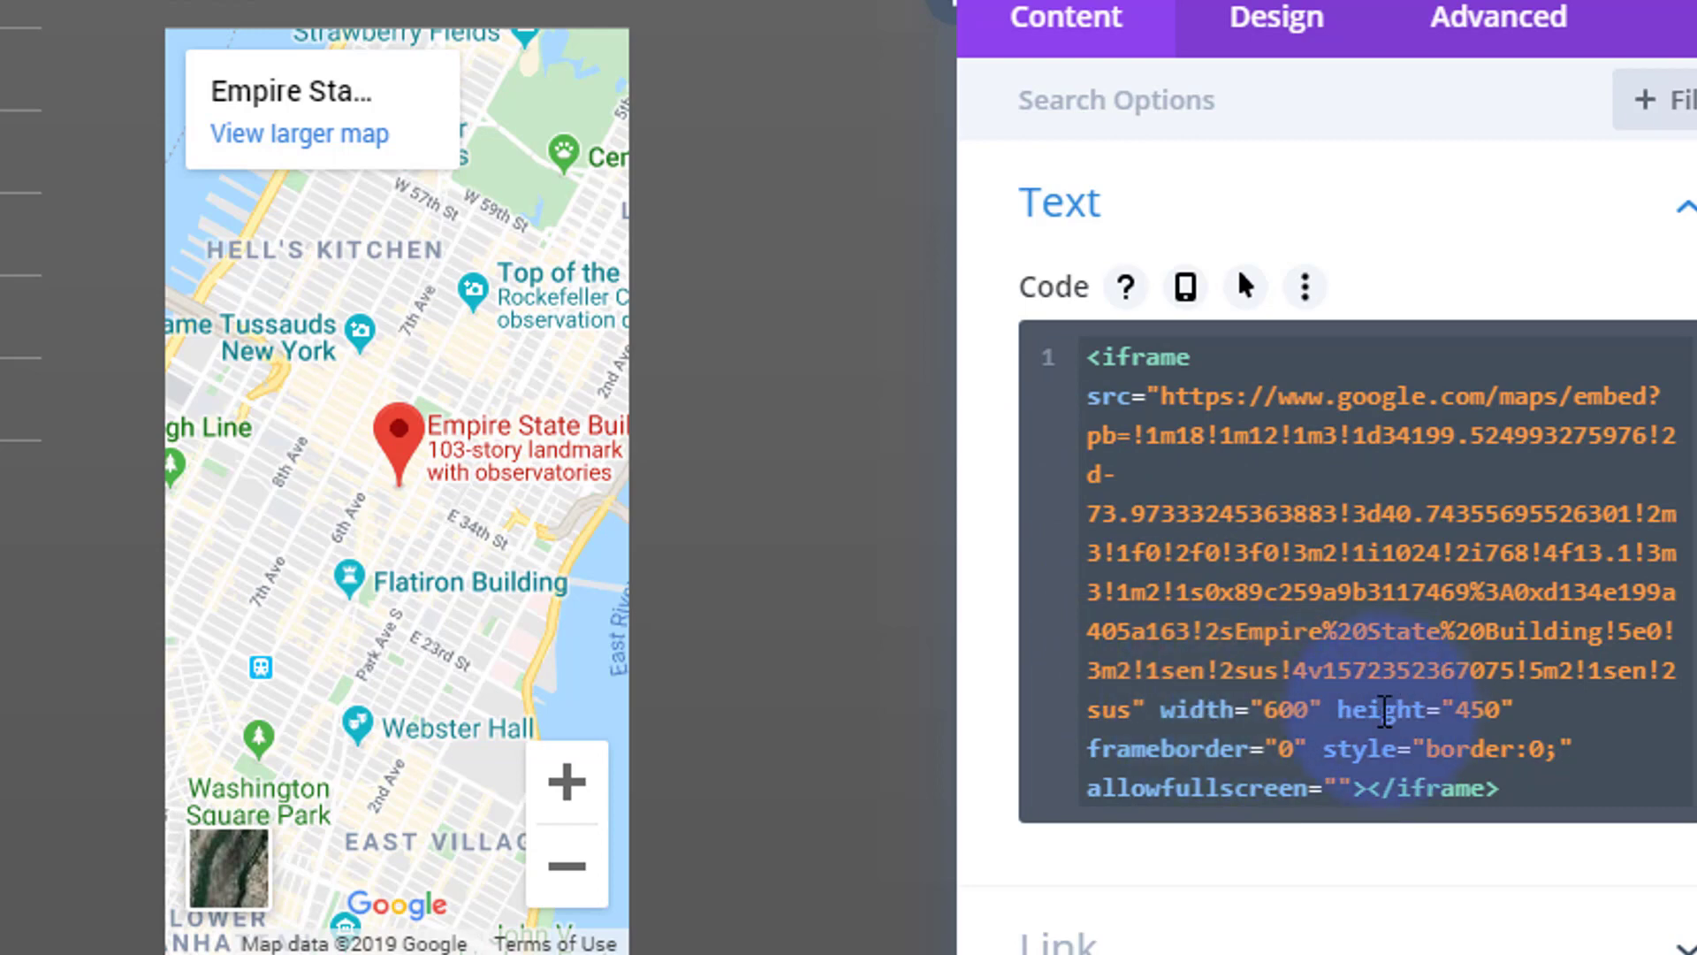
left_click_drag(1454, 709, 1486, 710)
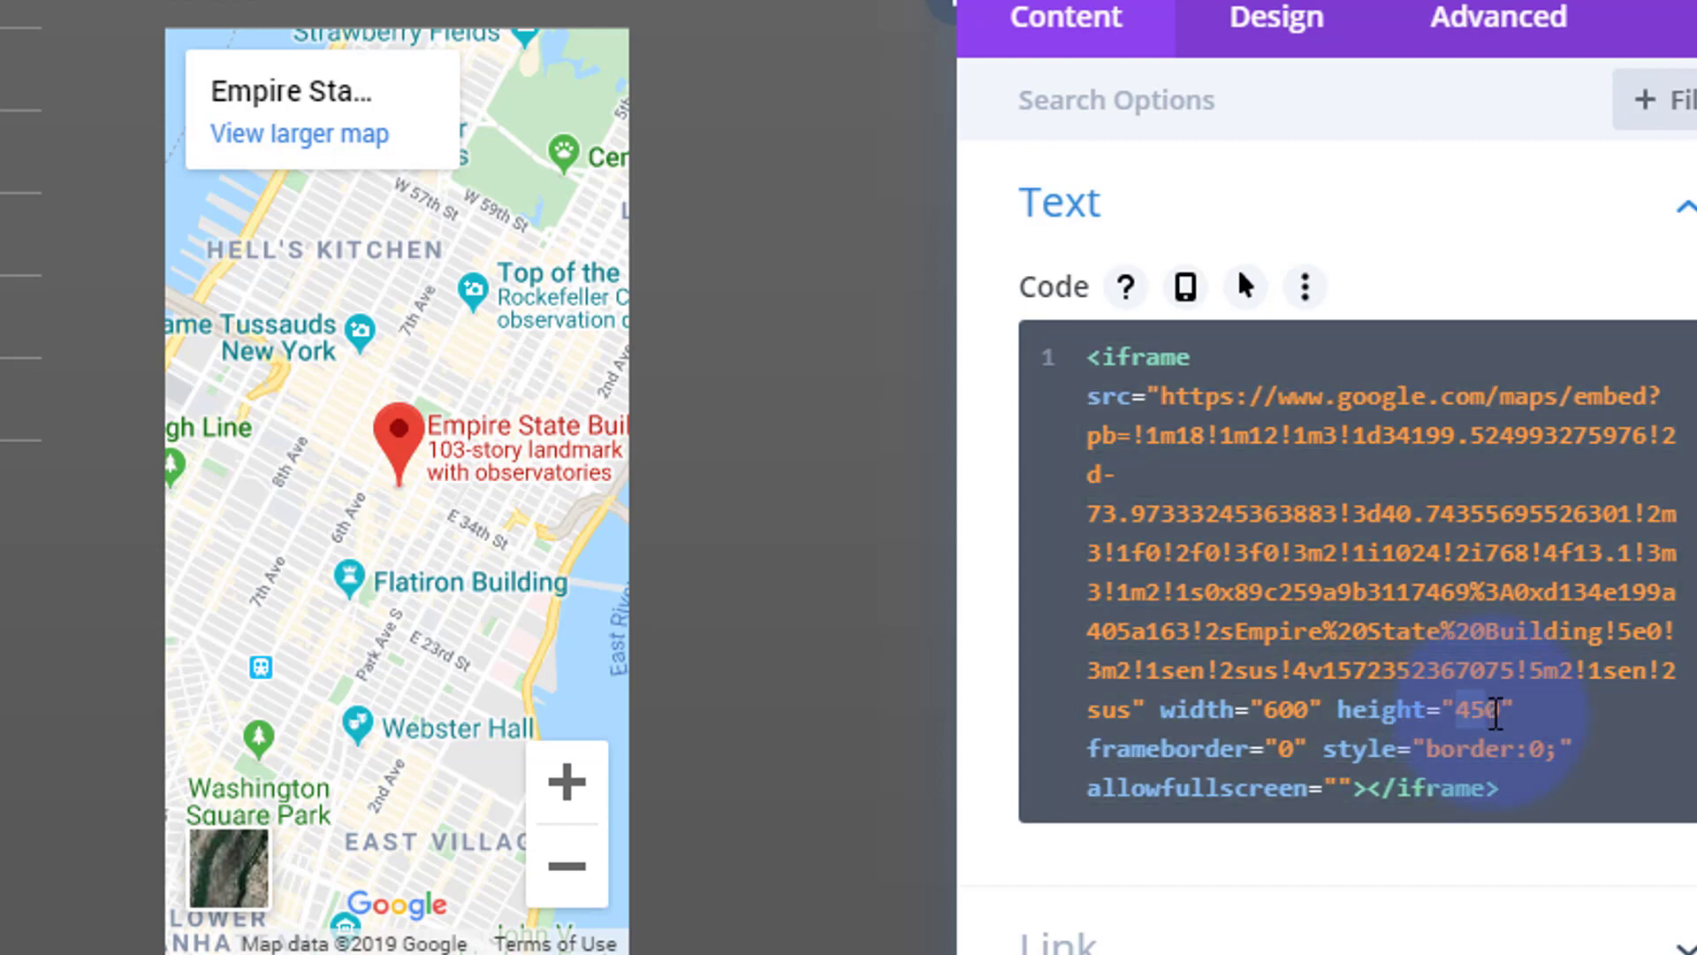
type("20")
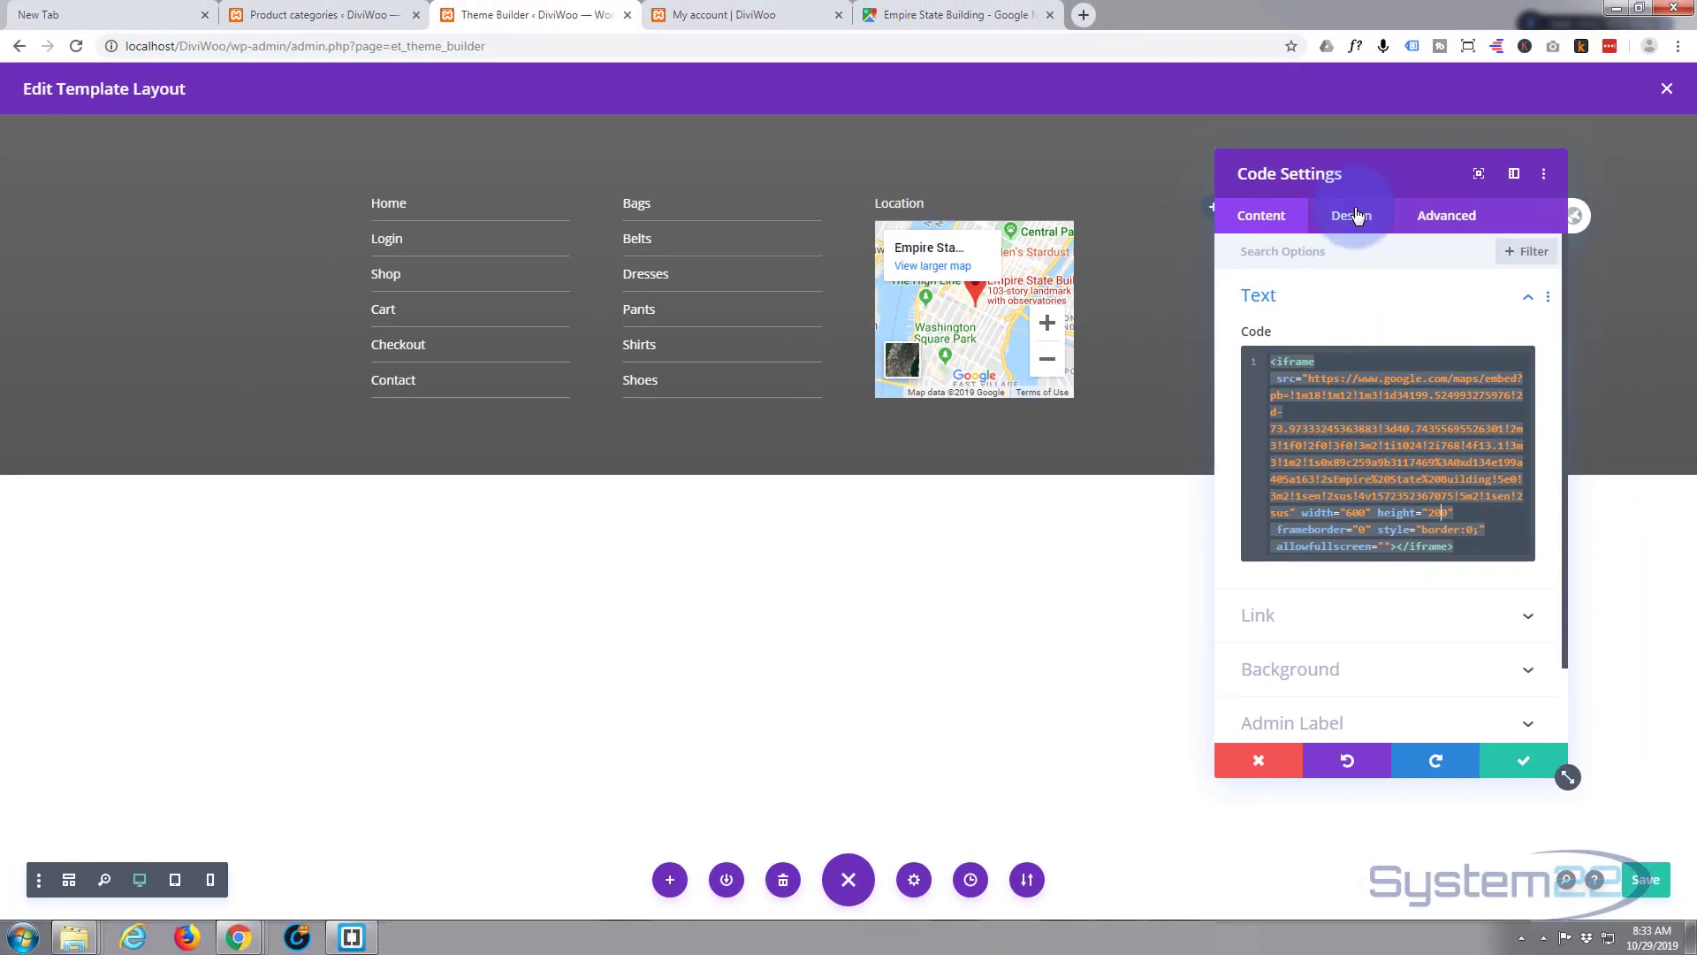
- Open the Code module's Design Spacing options at the top padding field
left_click(1355, 217)
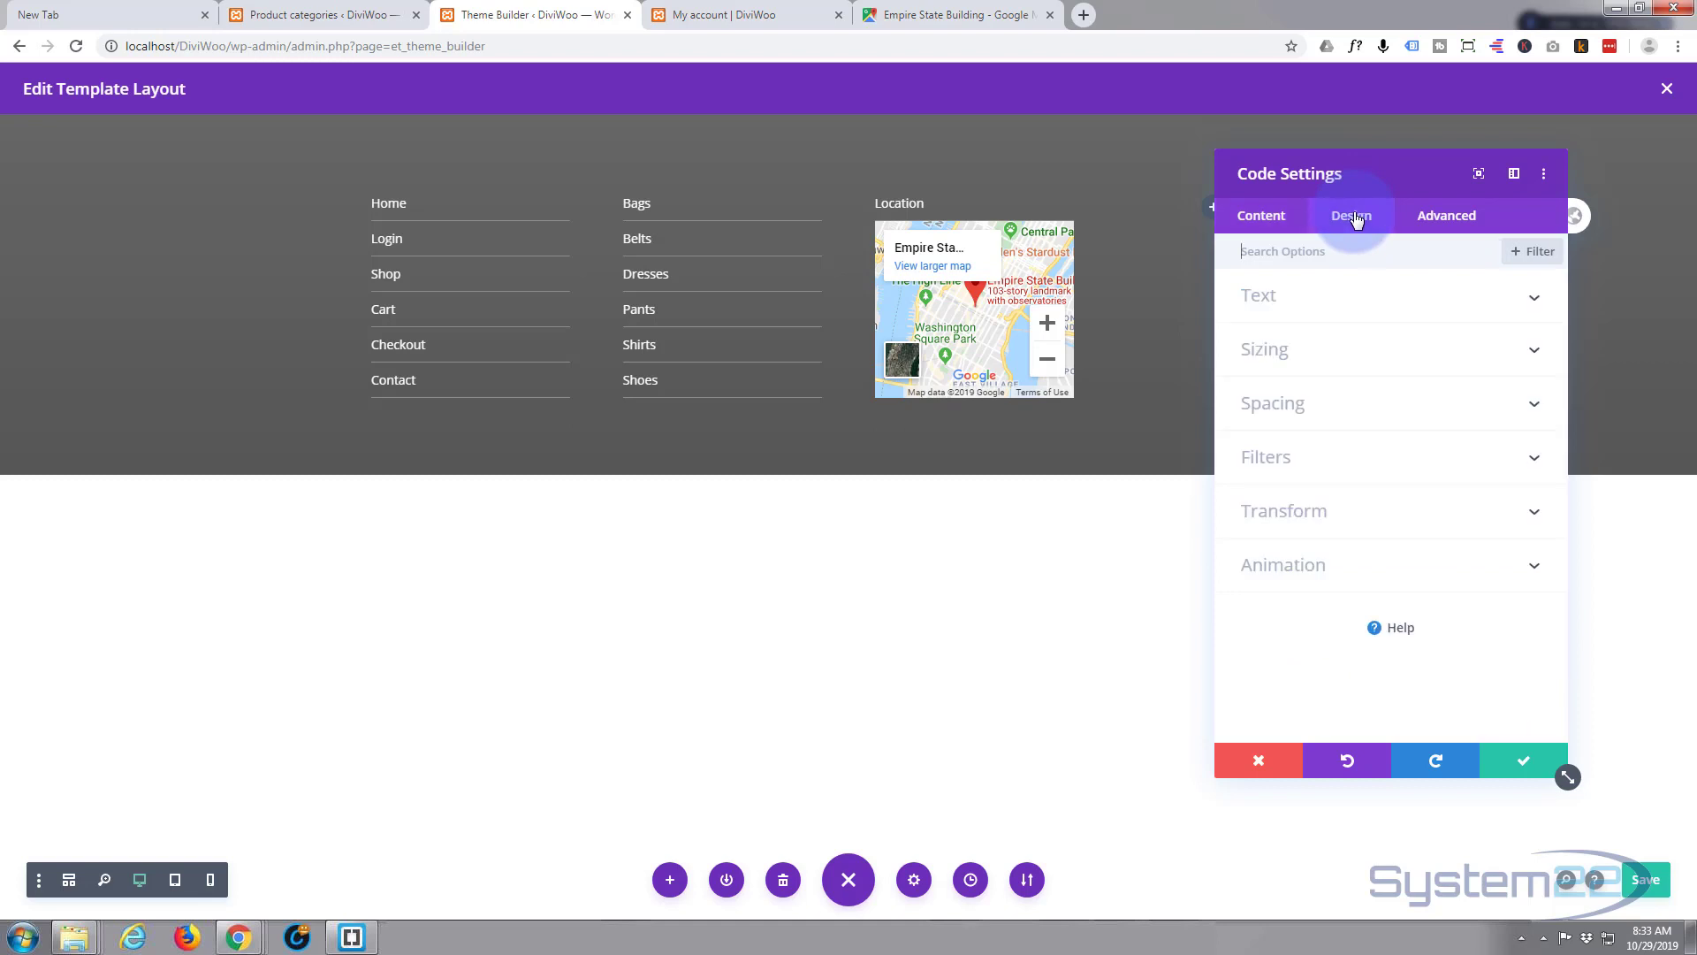
left_click(1359, 403)
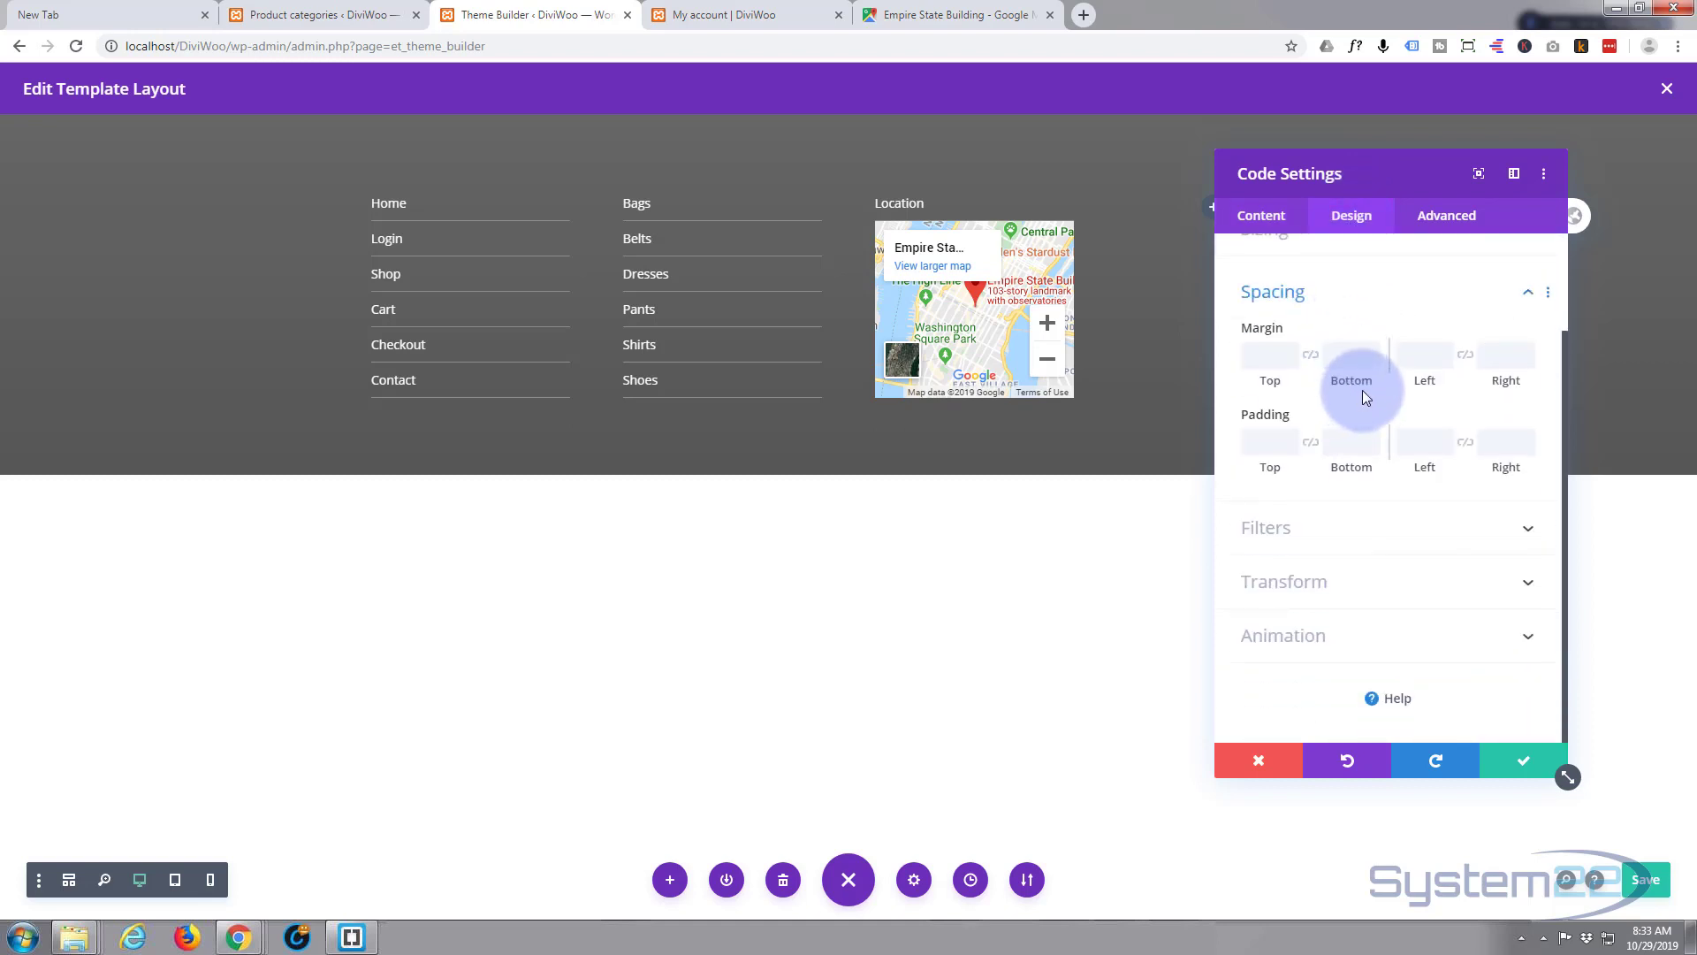
left_click(1259, 435)
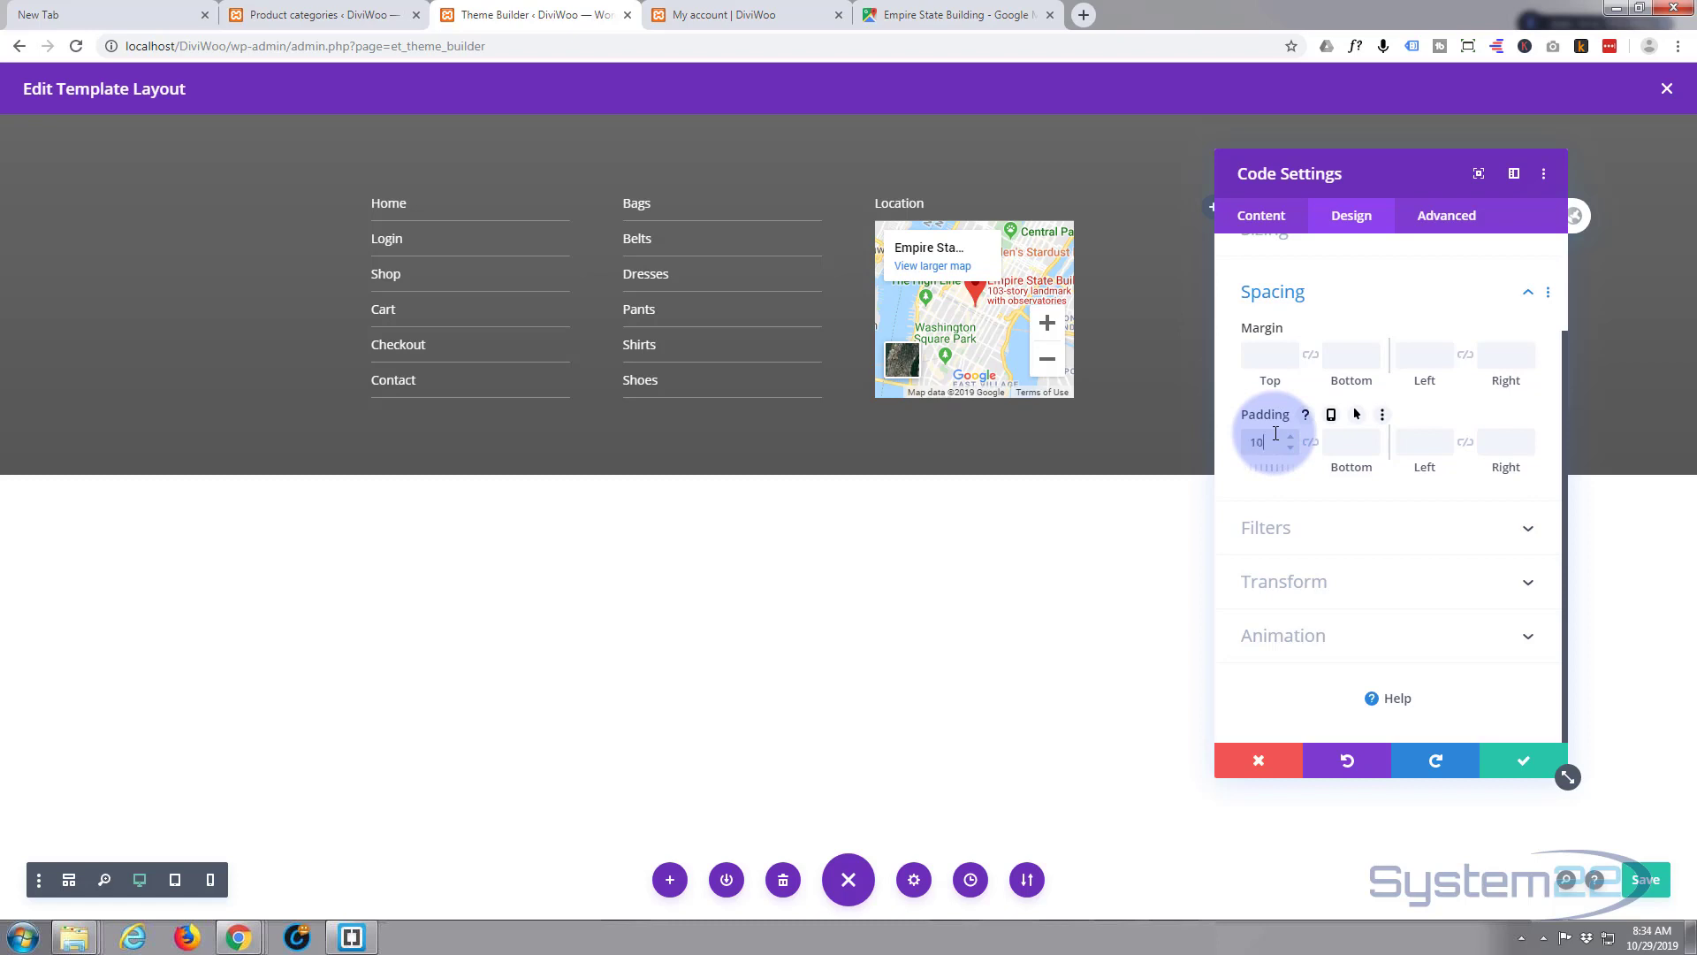
- Enter 10px as the map Code module's top padding under Spacing
type("10px")
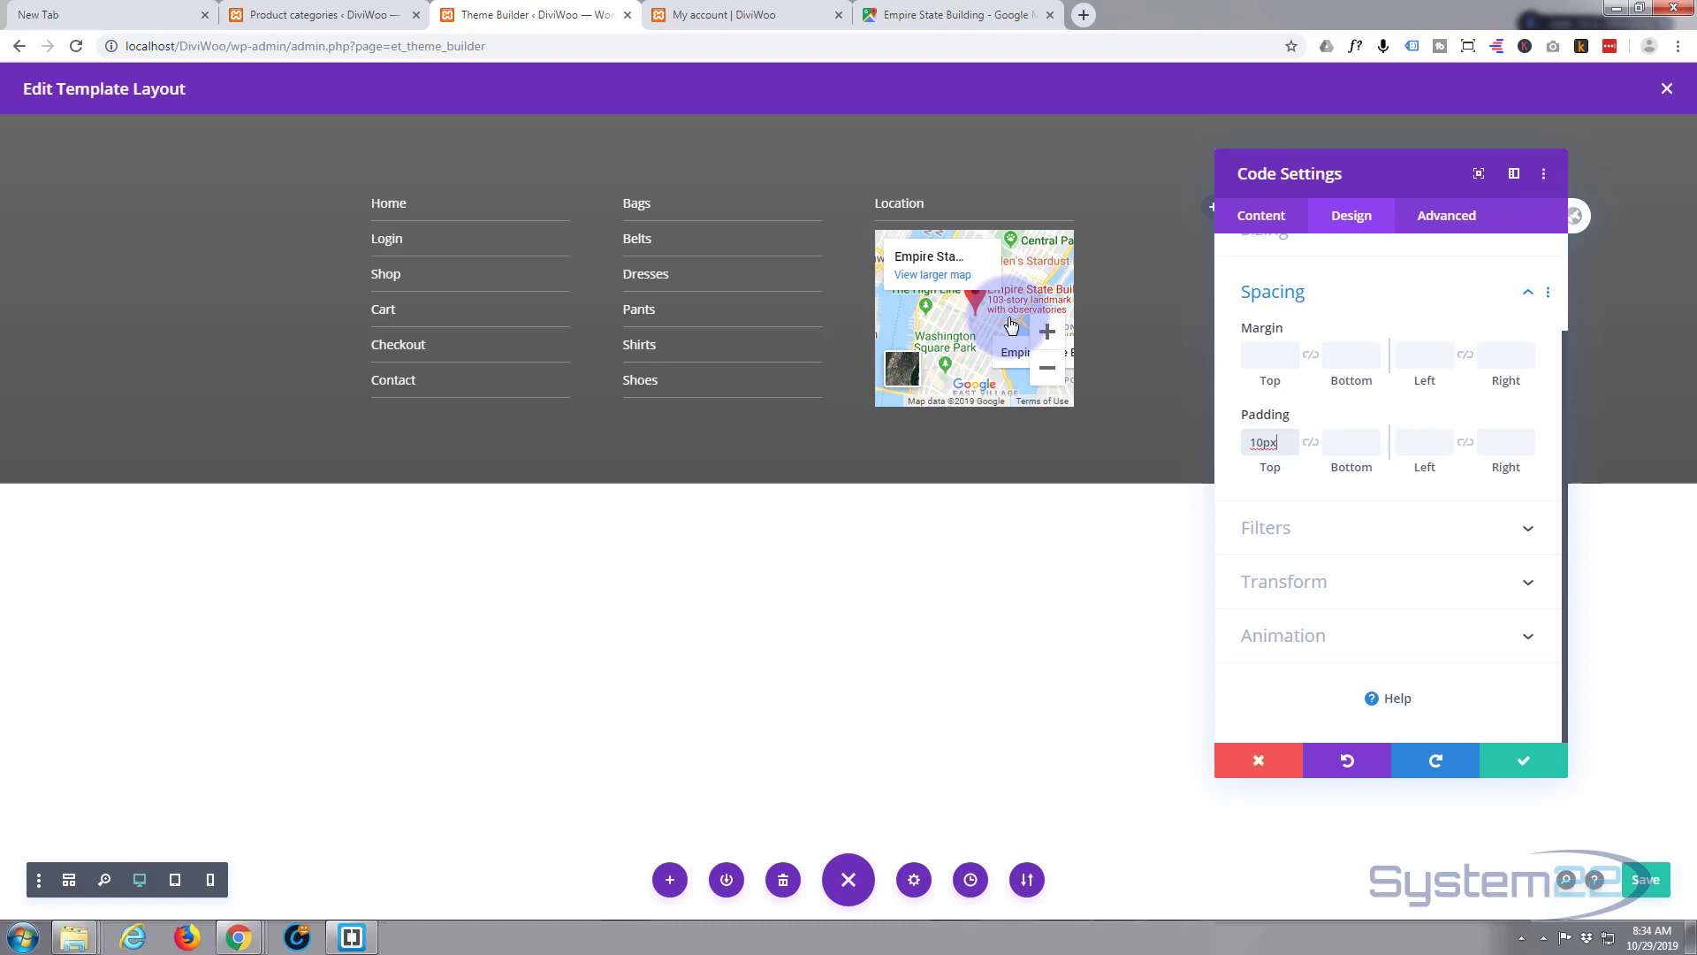
left_click(1272, 225)
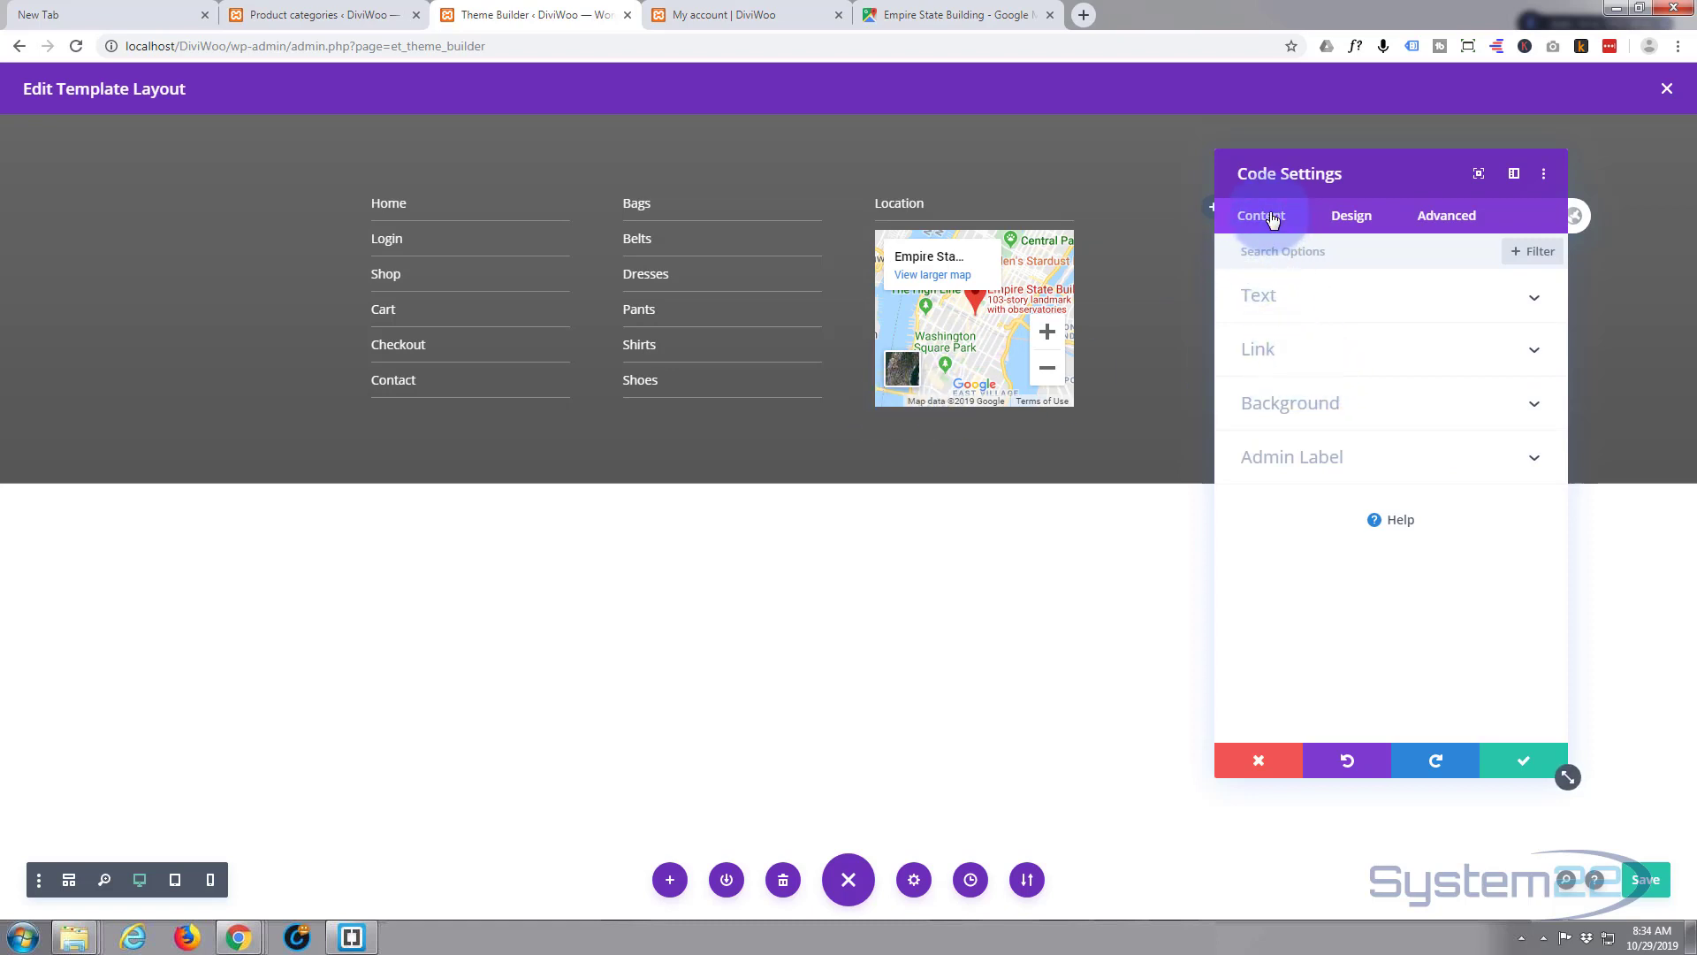
- Edit the iframe height in the map code to 190 and save the Code module
left_click(1371, 294)
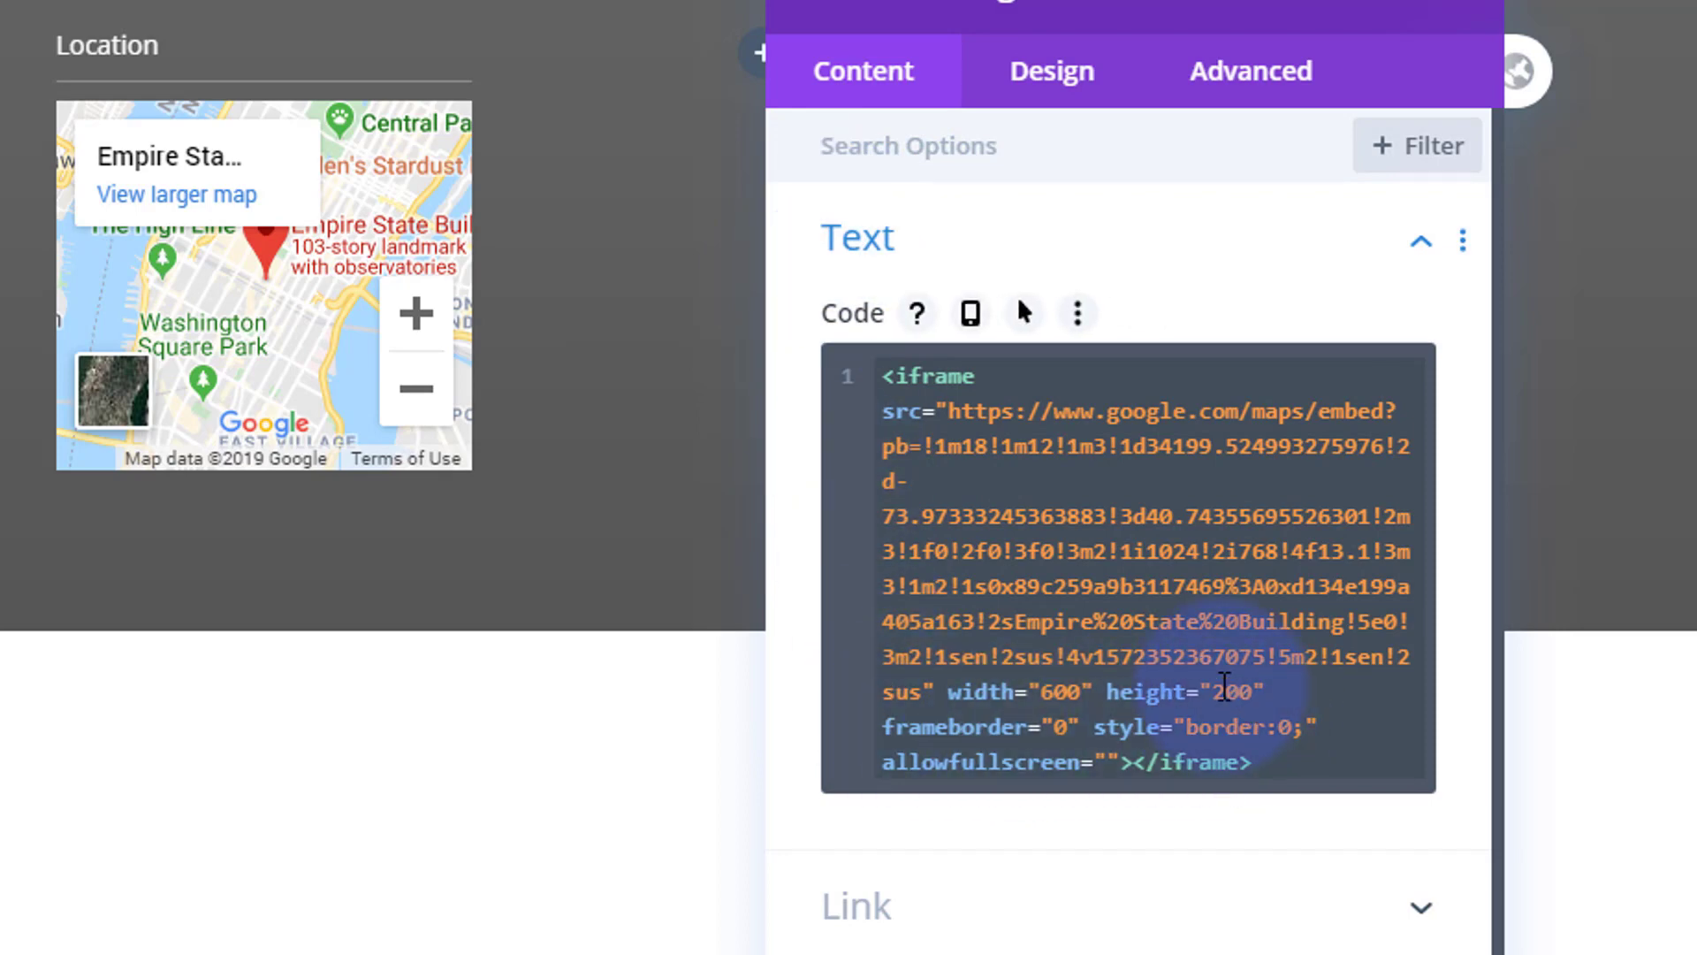
double_click(1234, 693)
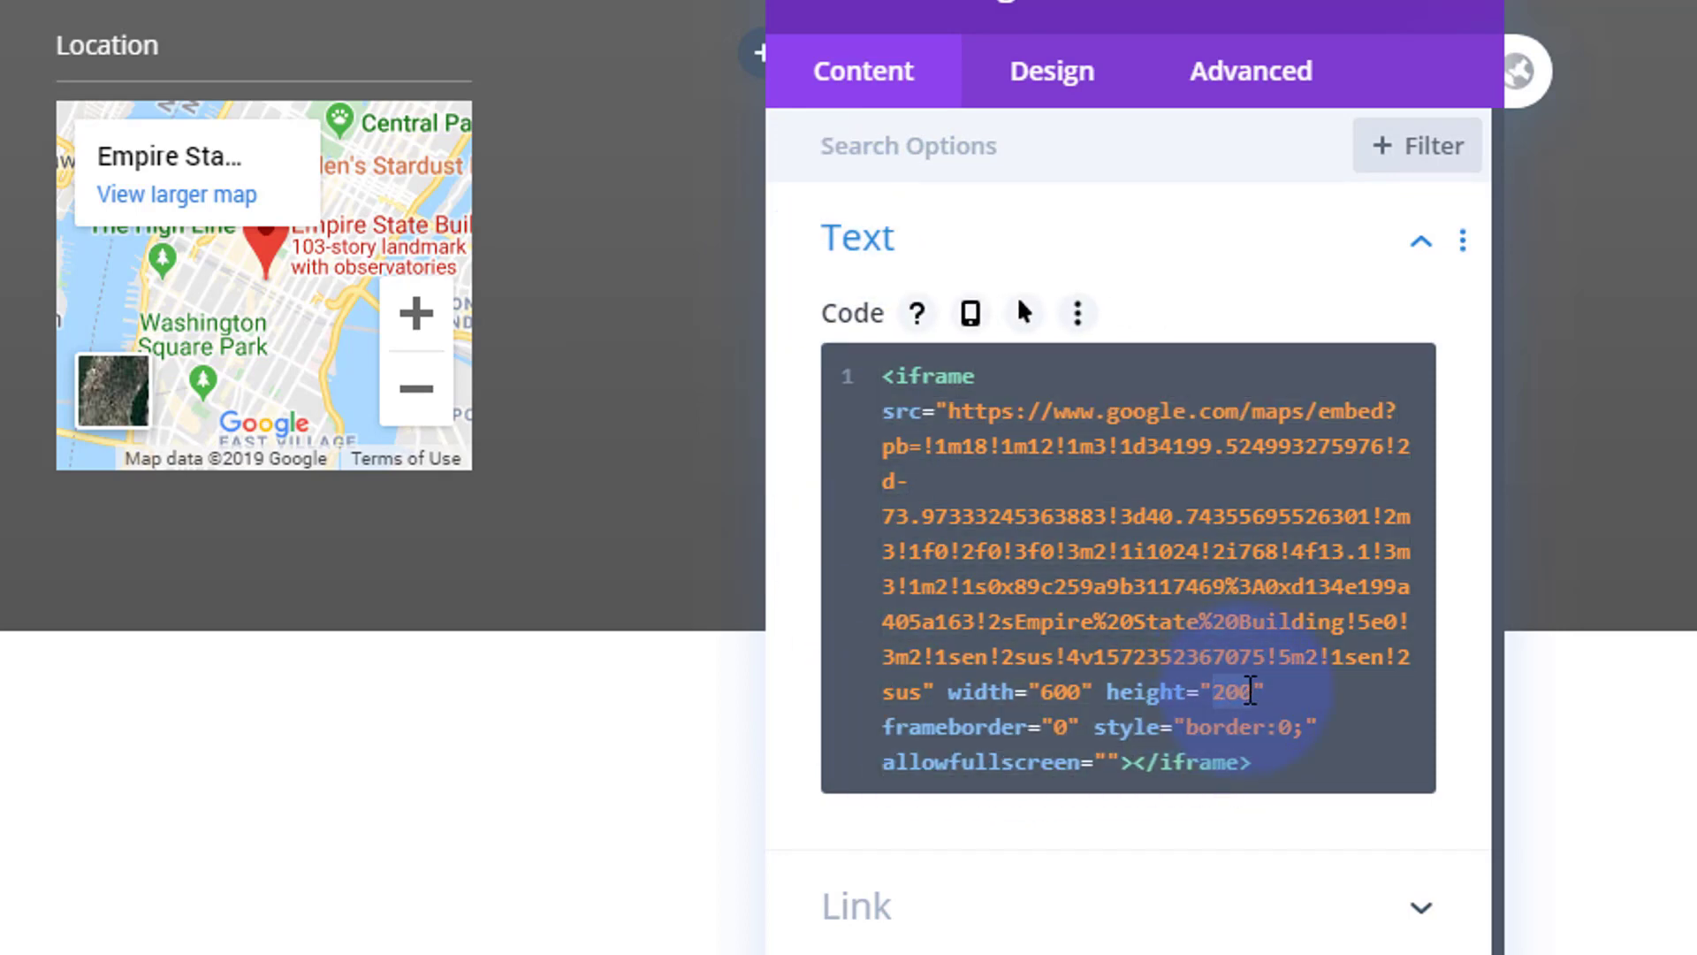
type("100")
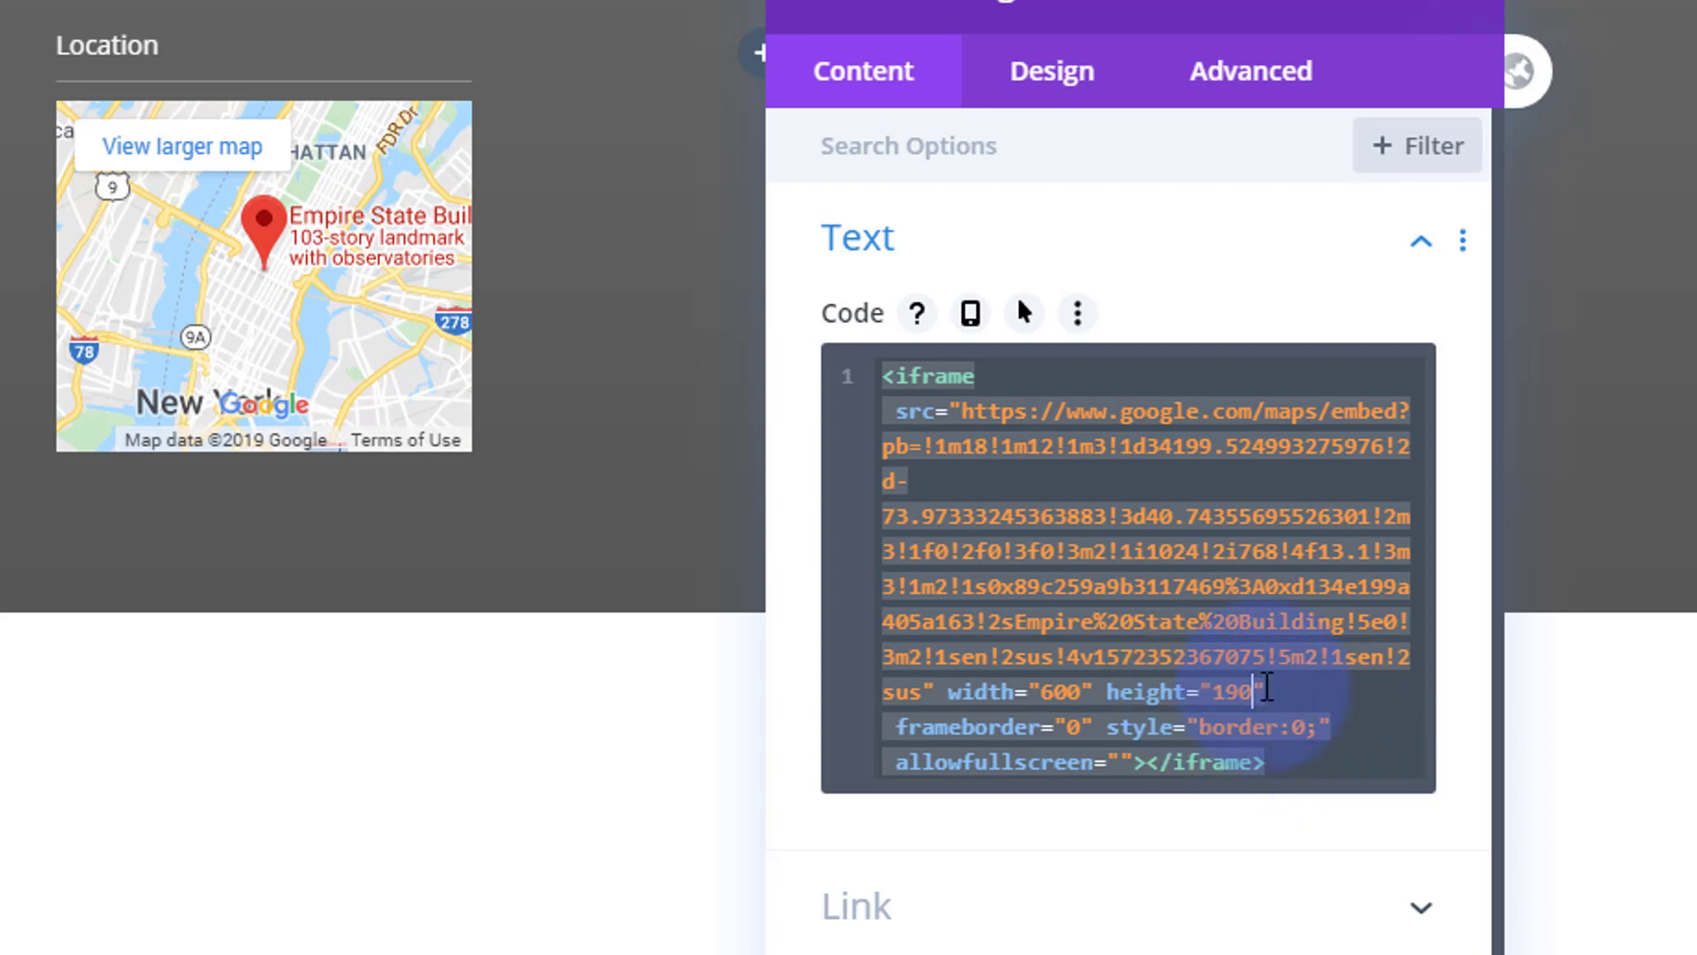
left_click(1252, 690)
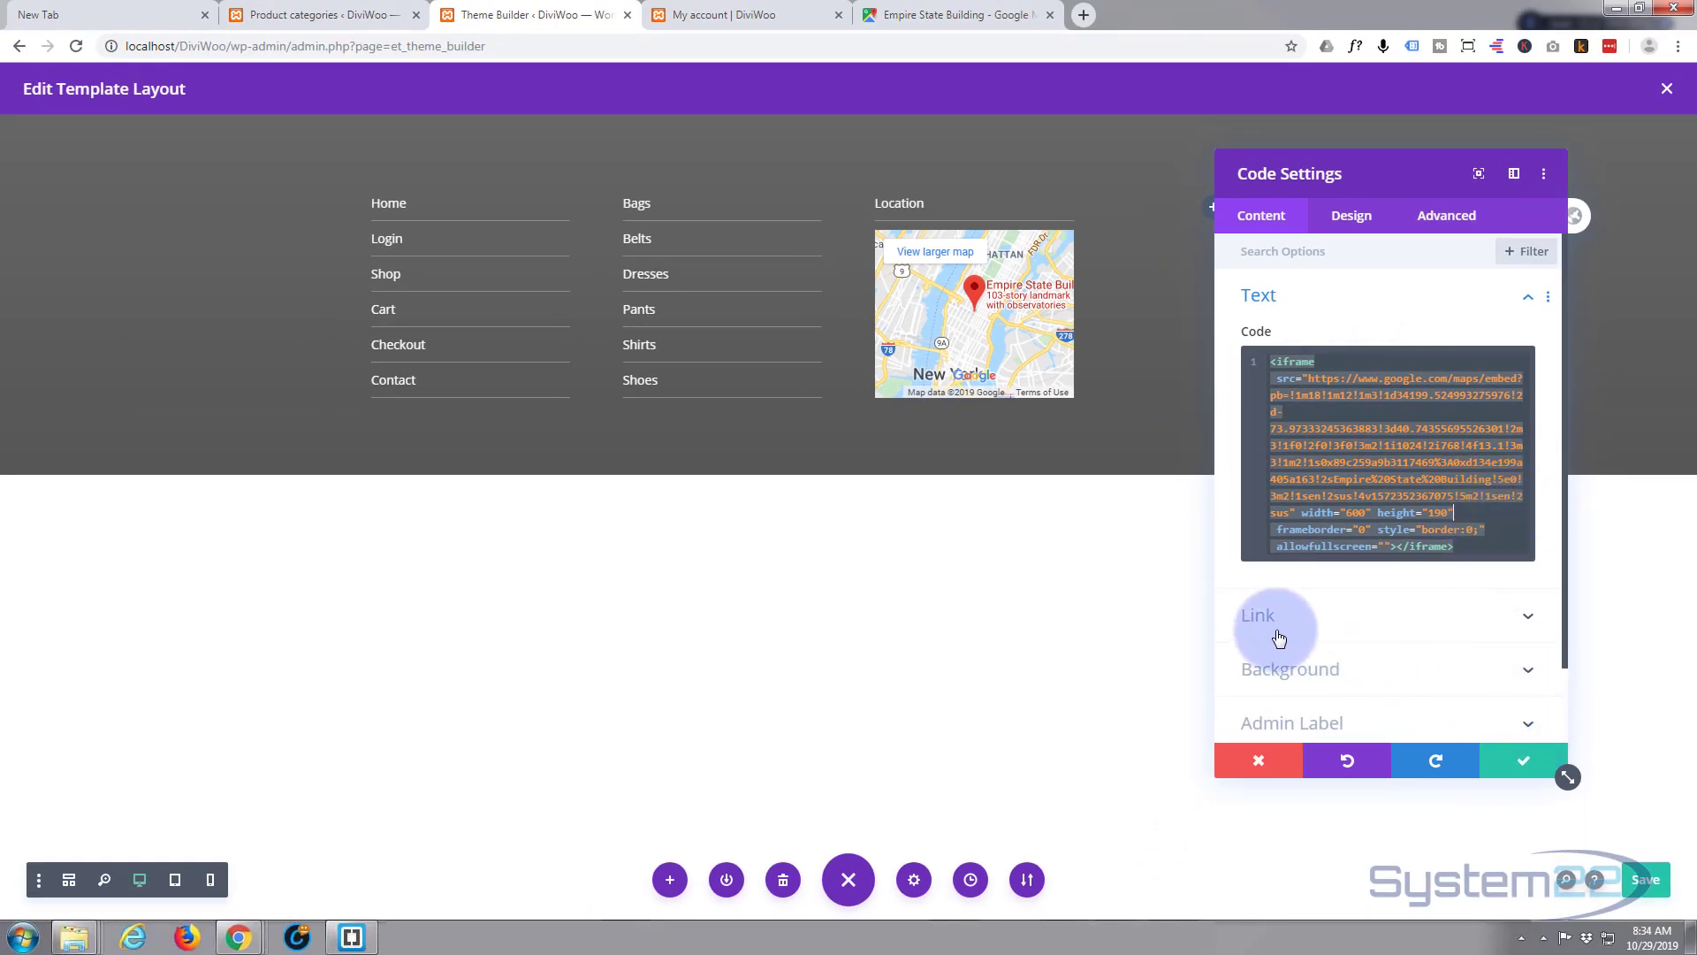
left_click(1518, 762)
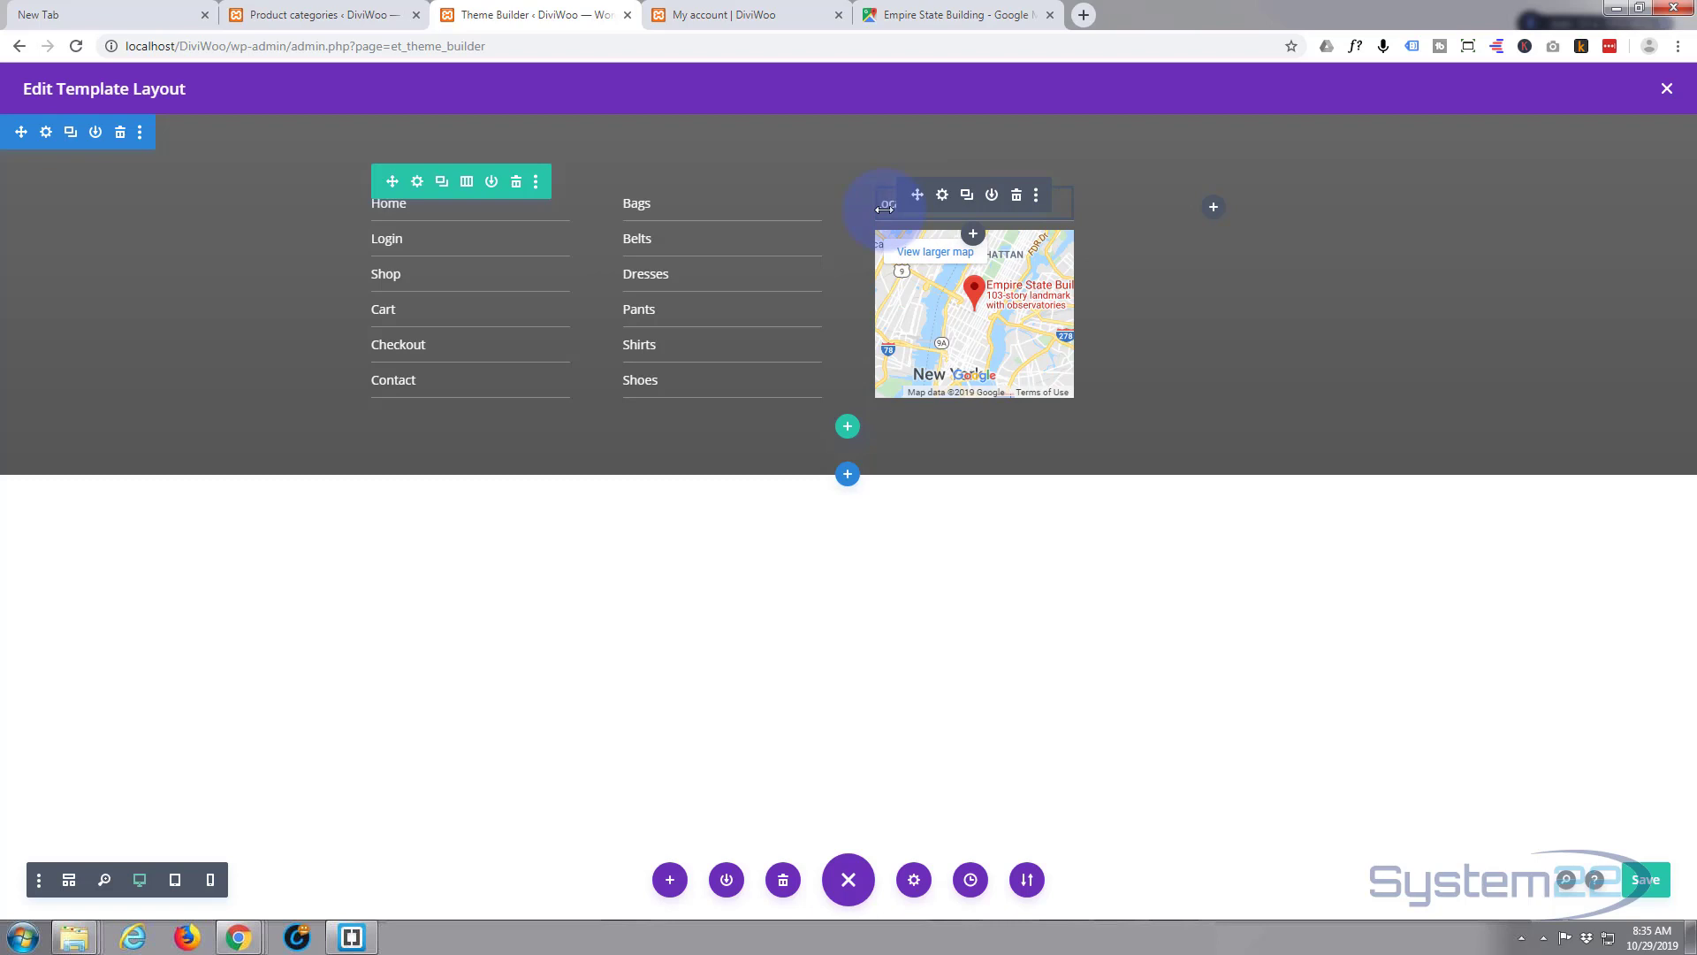
- Duplicate the Location heading into the fourth column, rename it Contact, and save
left_click(975, 204)
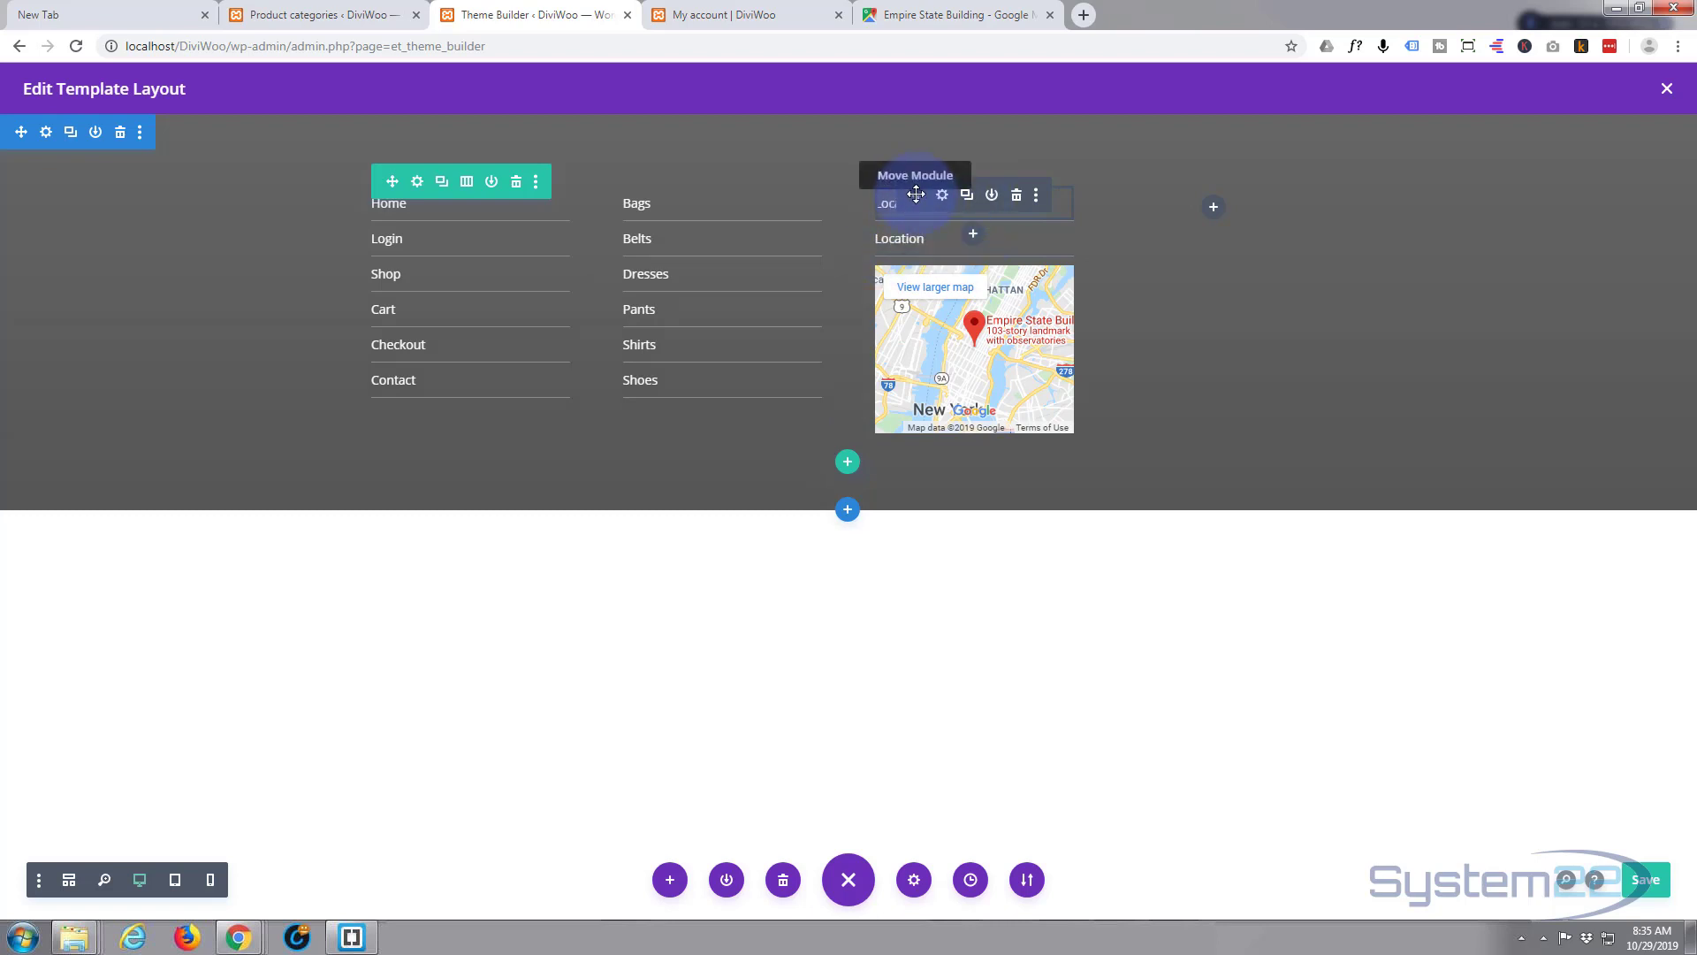
left_click_drag(915, 193, 1225, 212)
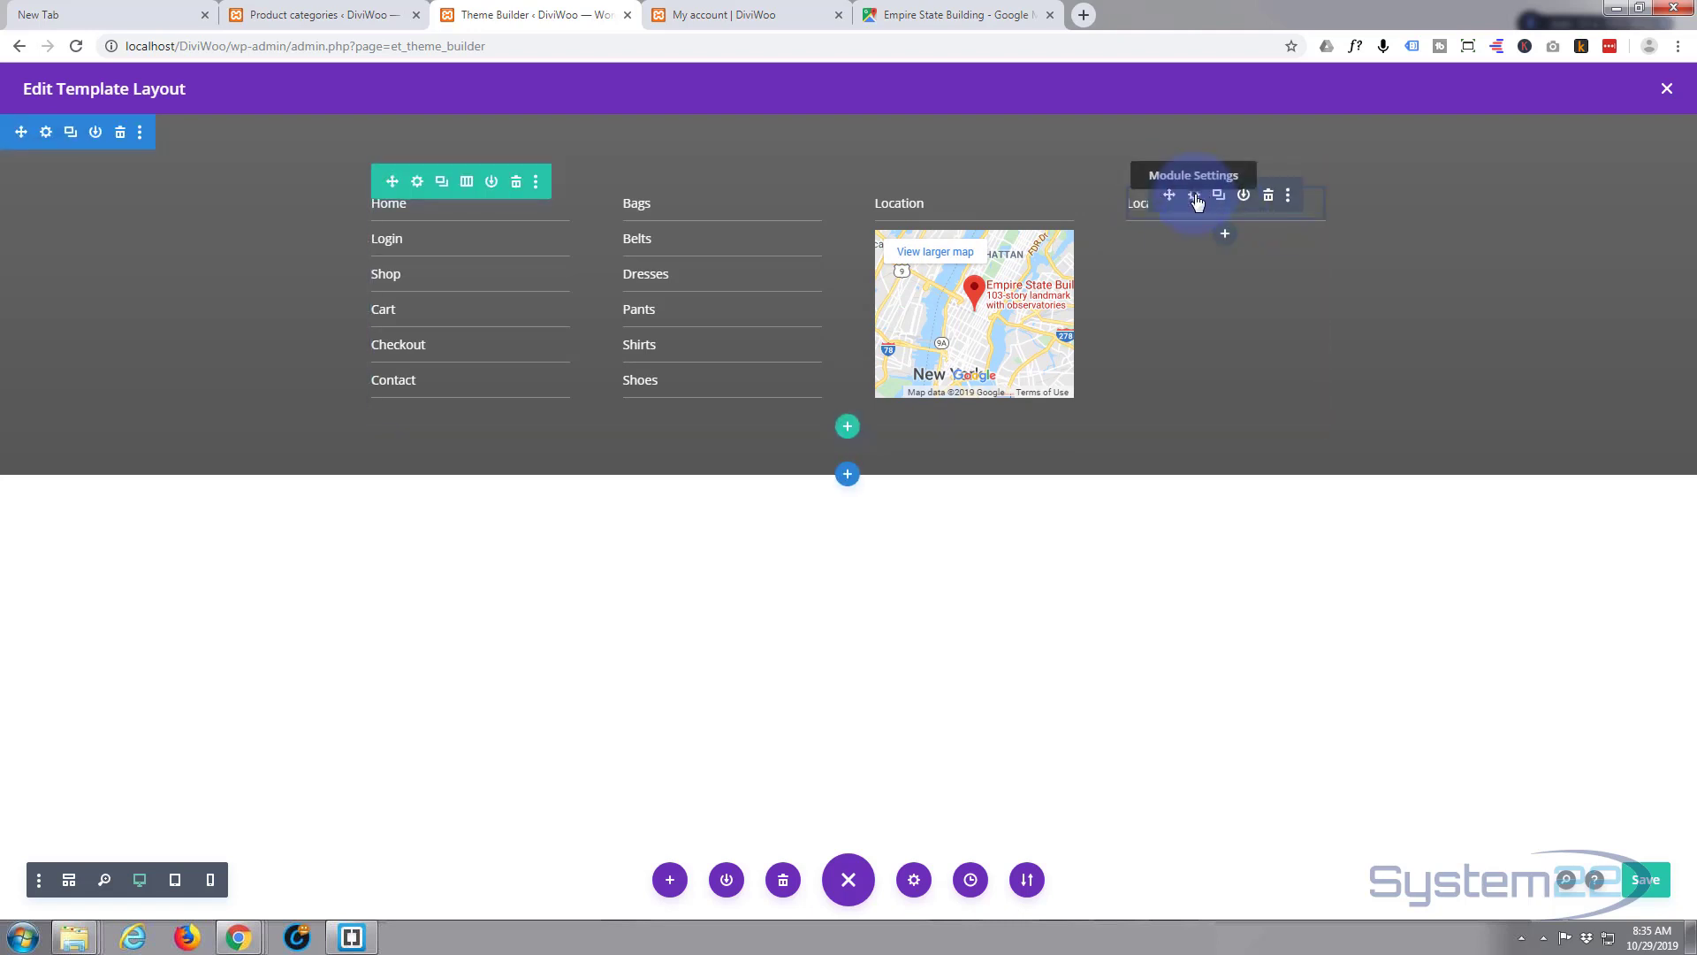
left_click(1195, 196)
double_click(1277, 530)
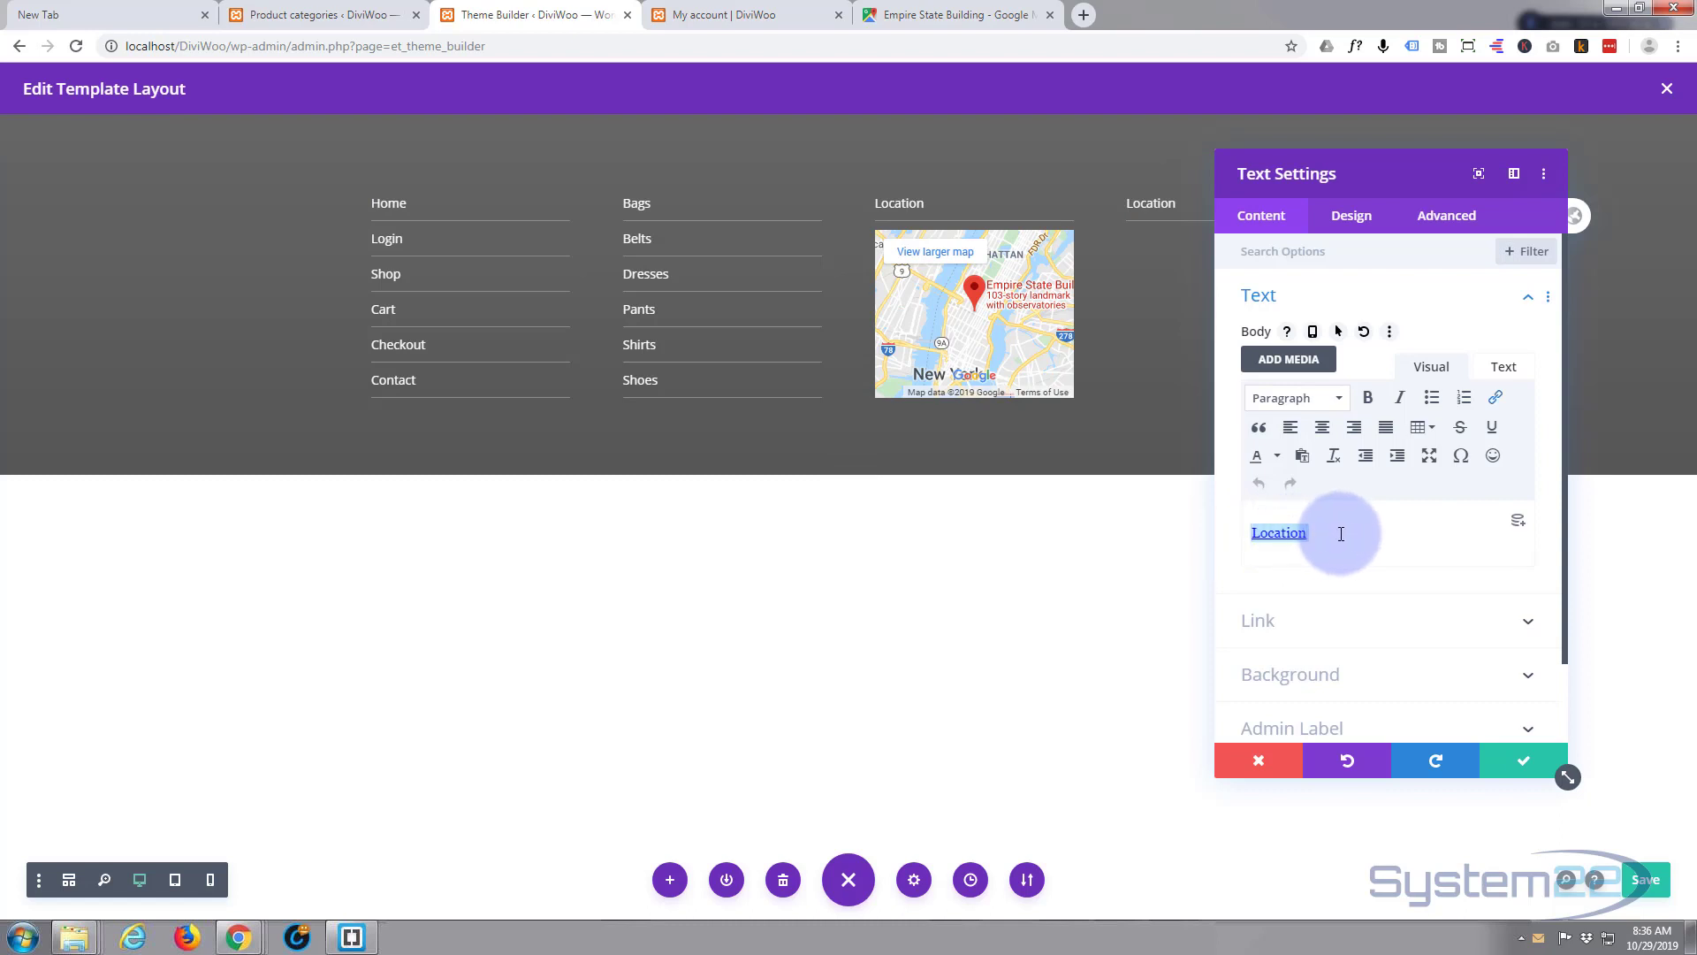
type("Contact")
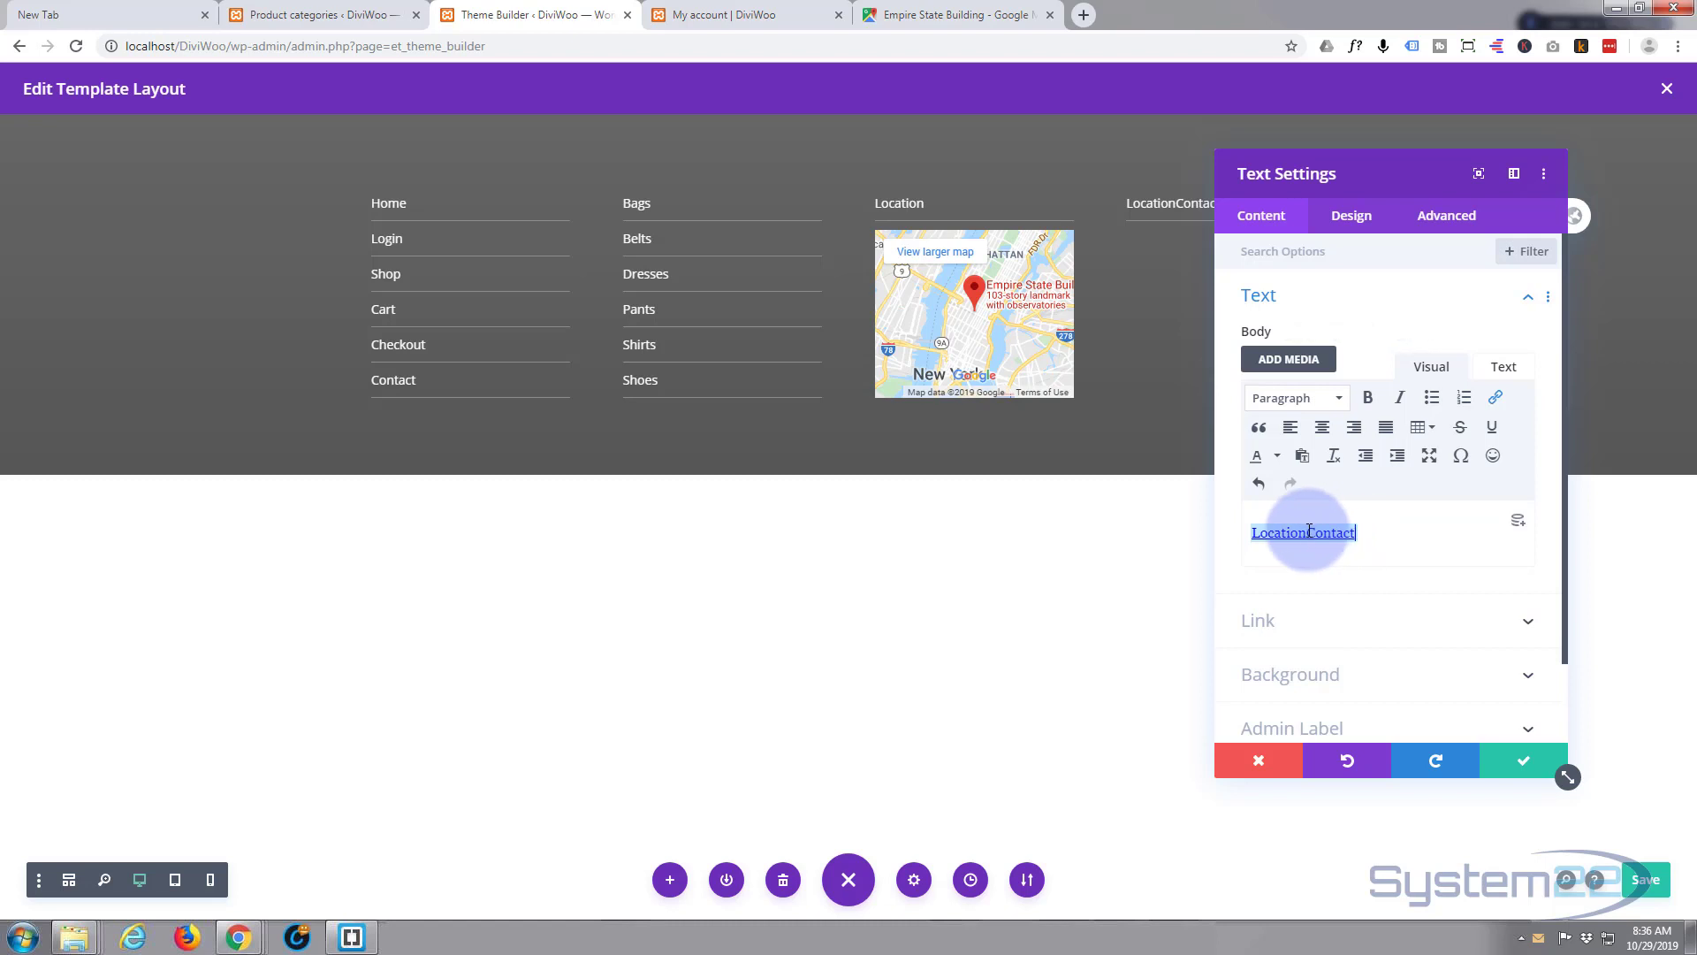
double_click(1264, 533)
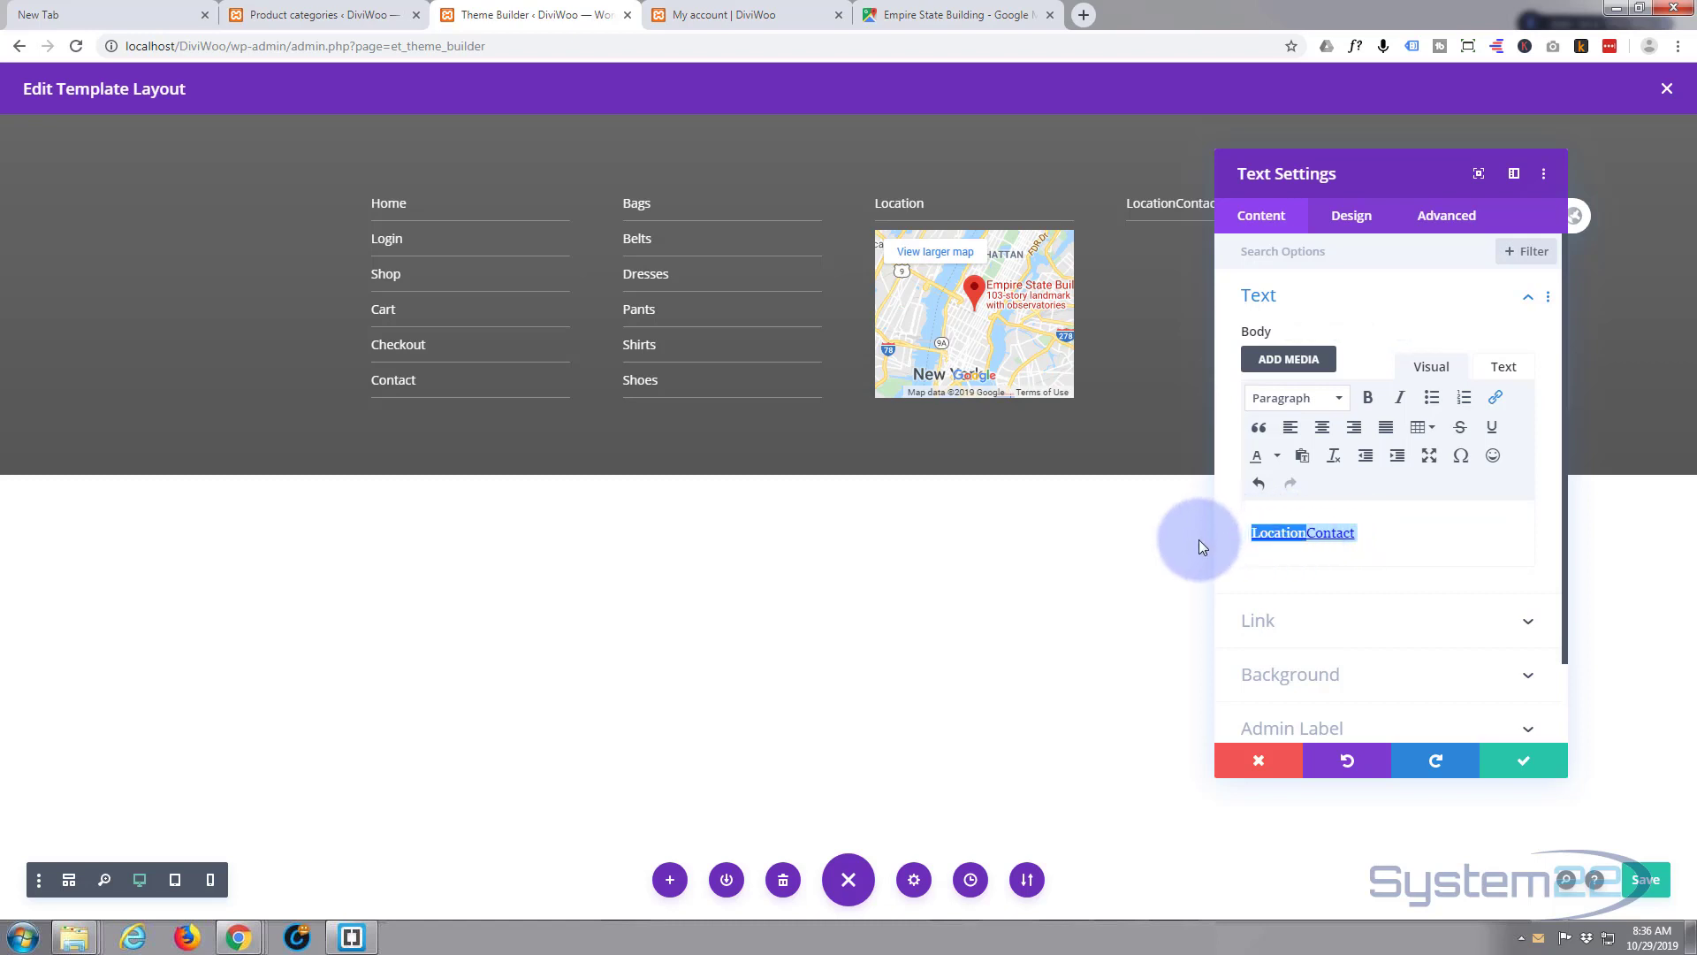
key("BackSpace")
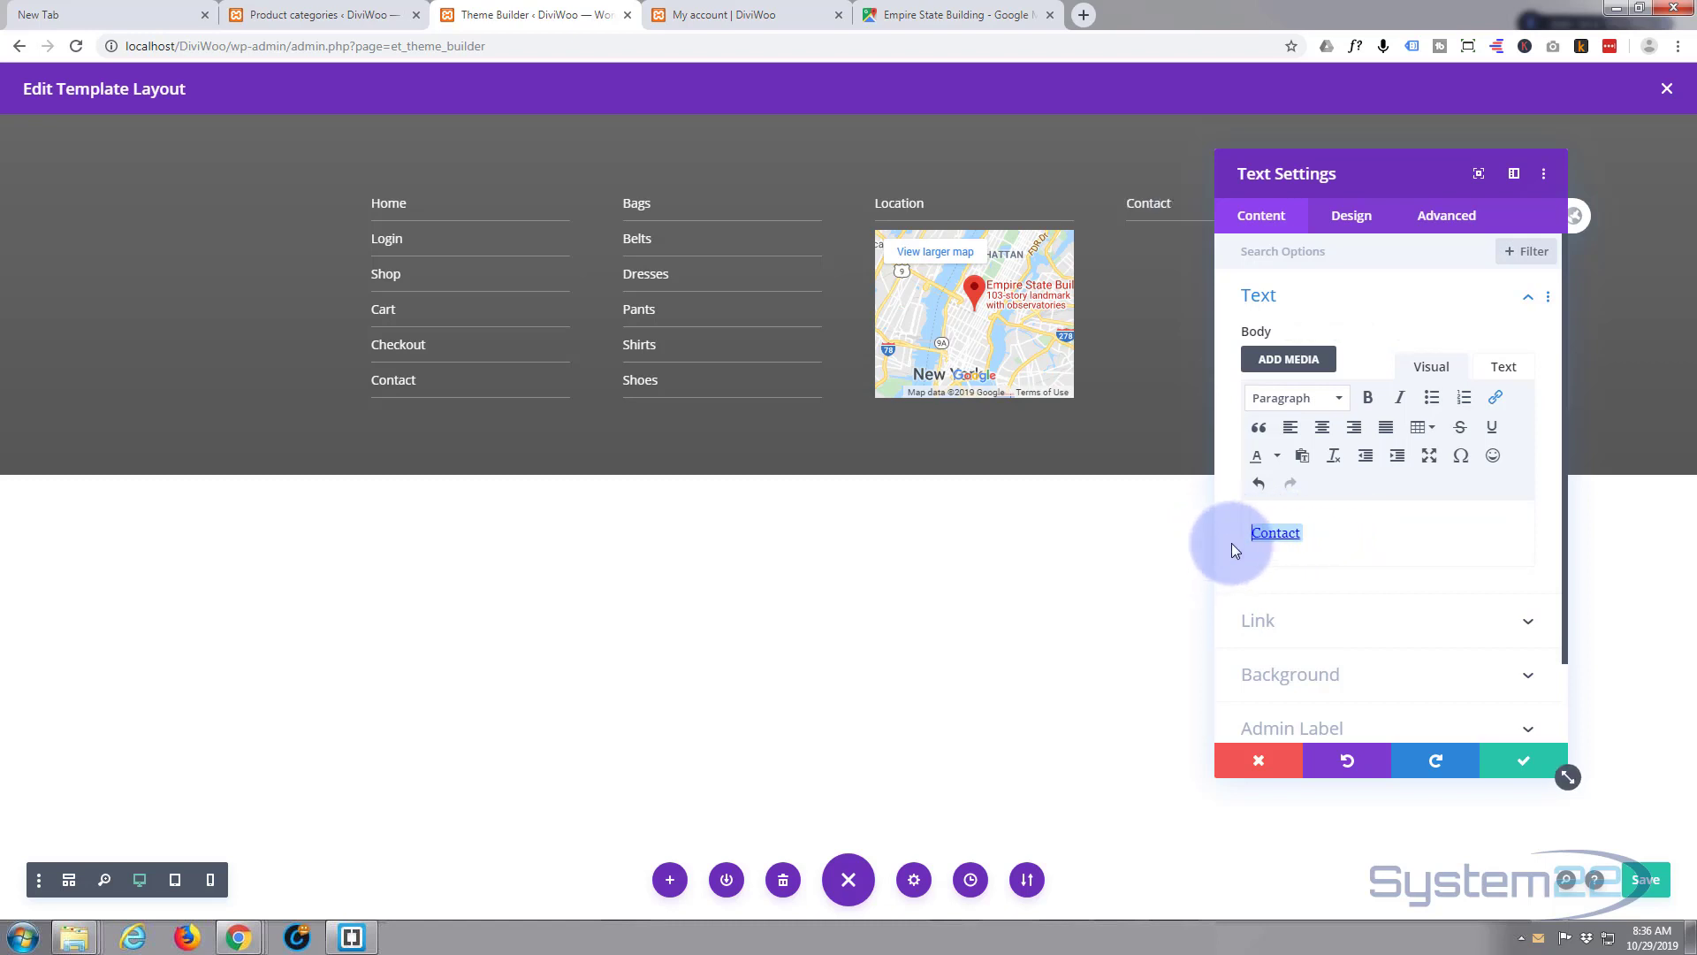
left_click(1520, 758)
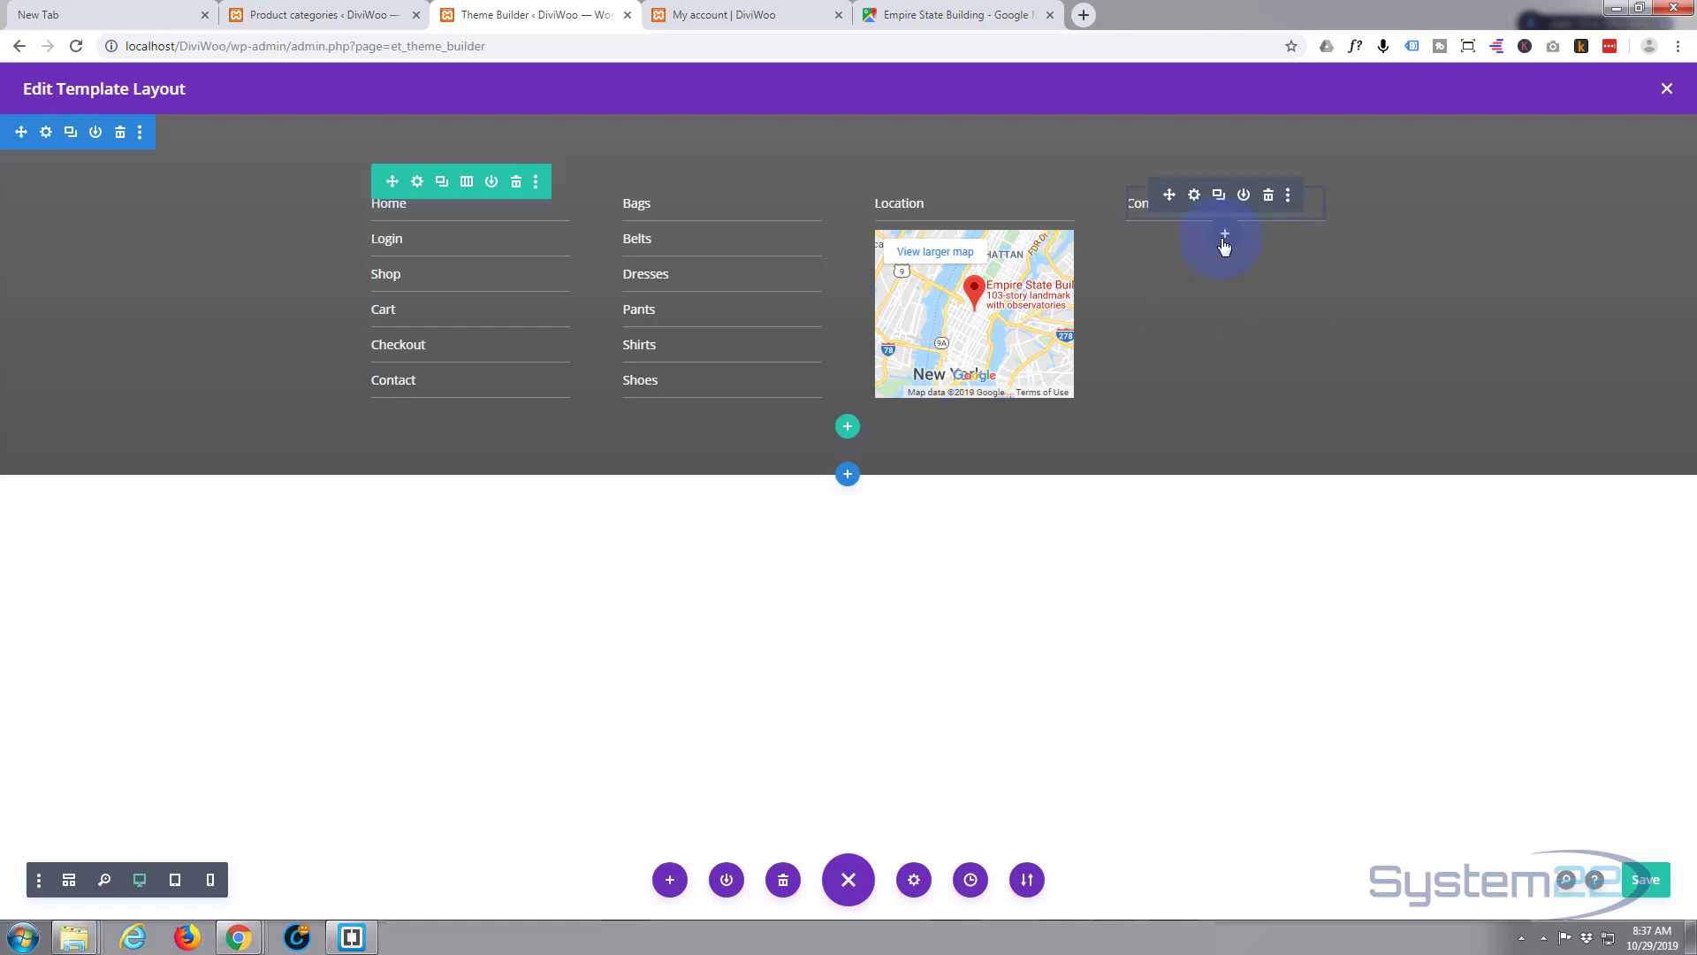
- Add a Blurb module under Contact and clear its placeholder body text
left_click(1225, 236)
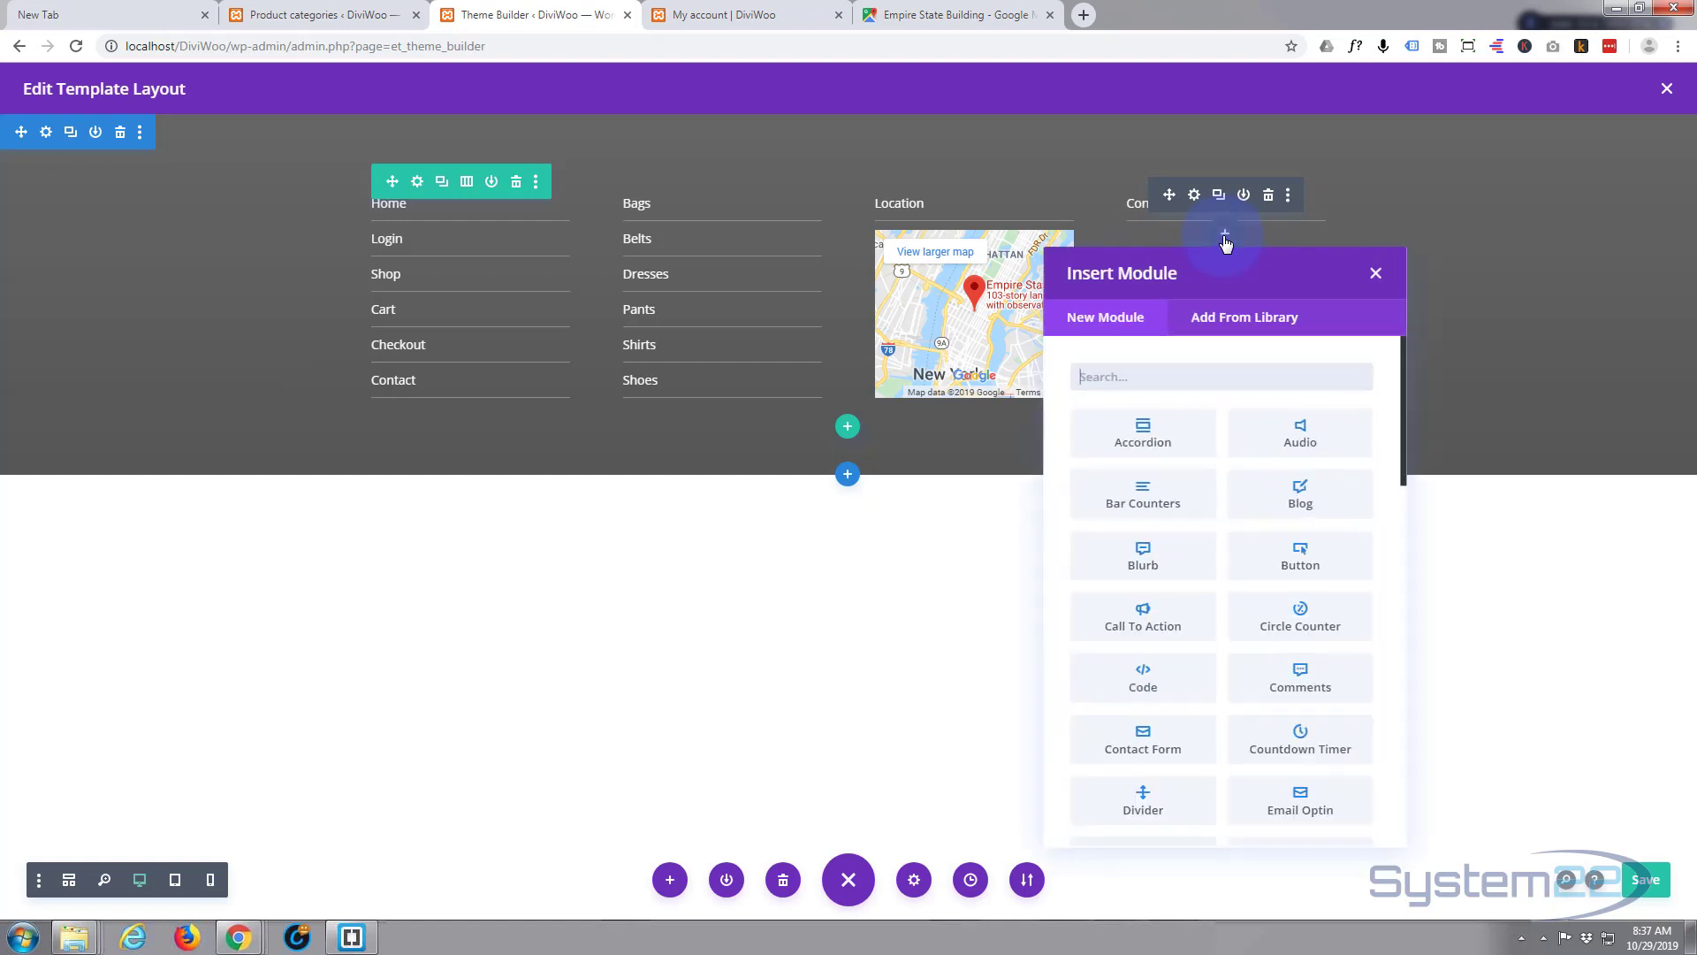
left_click(1144, 554)
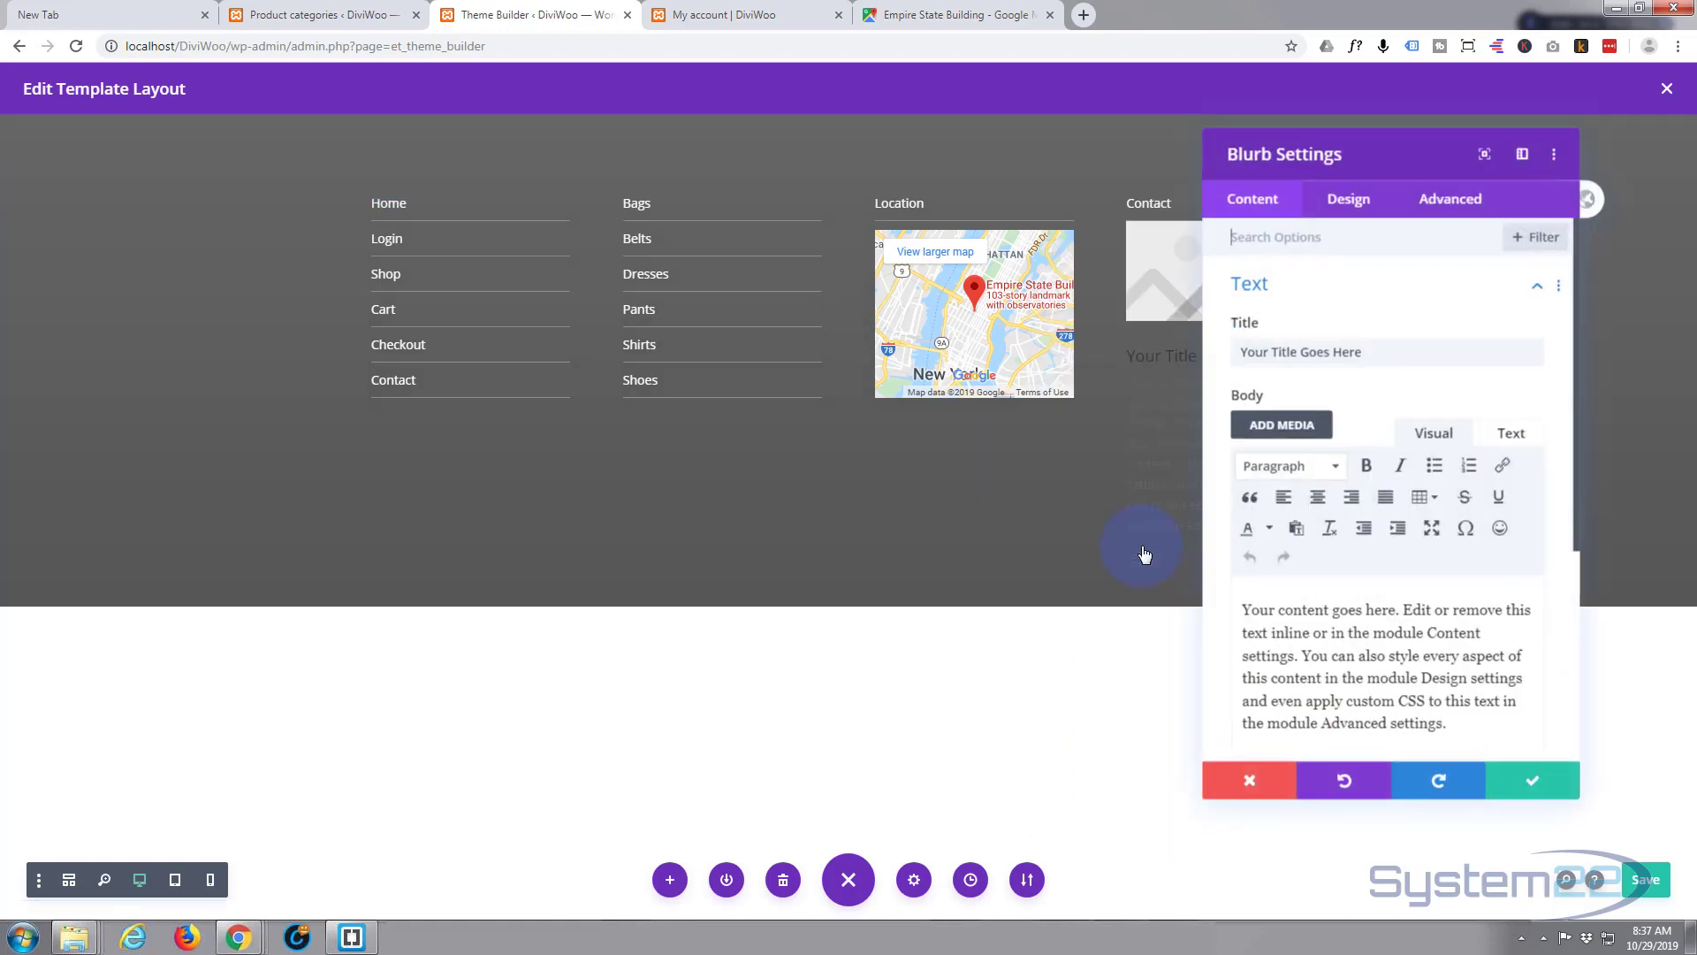
left_click_drag(1390, 167, 640, 142)
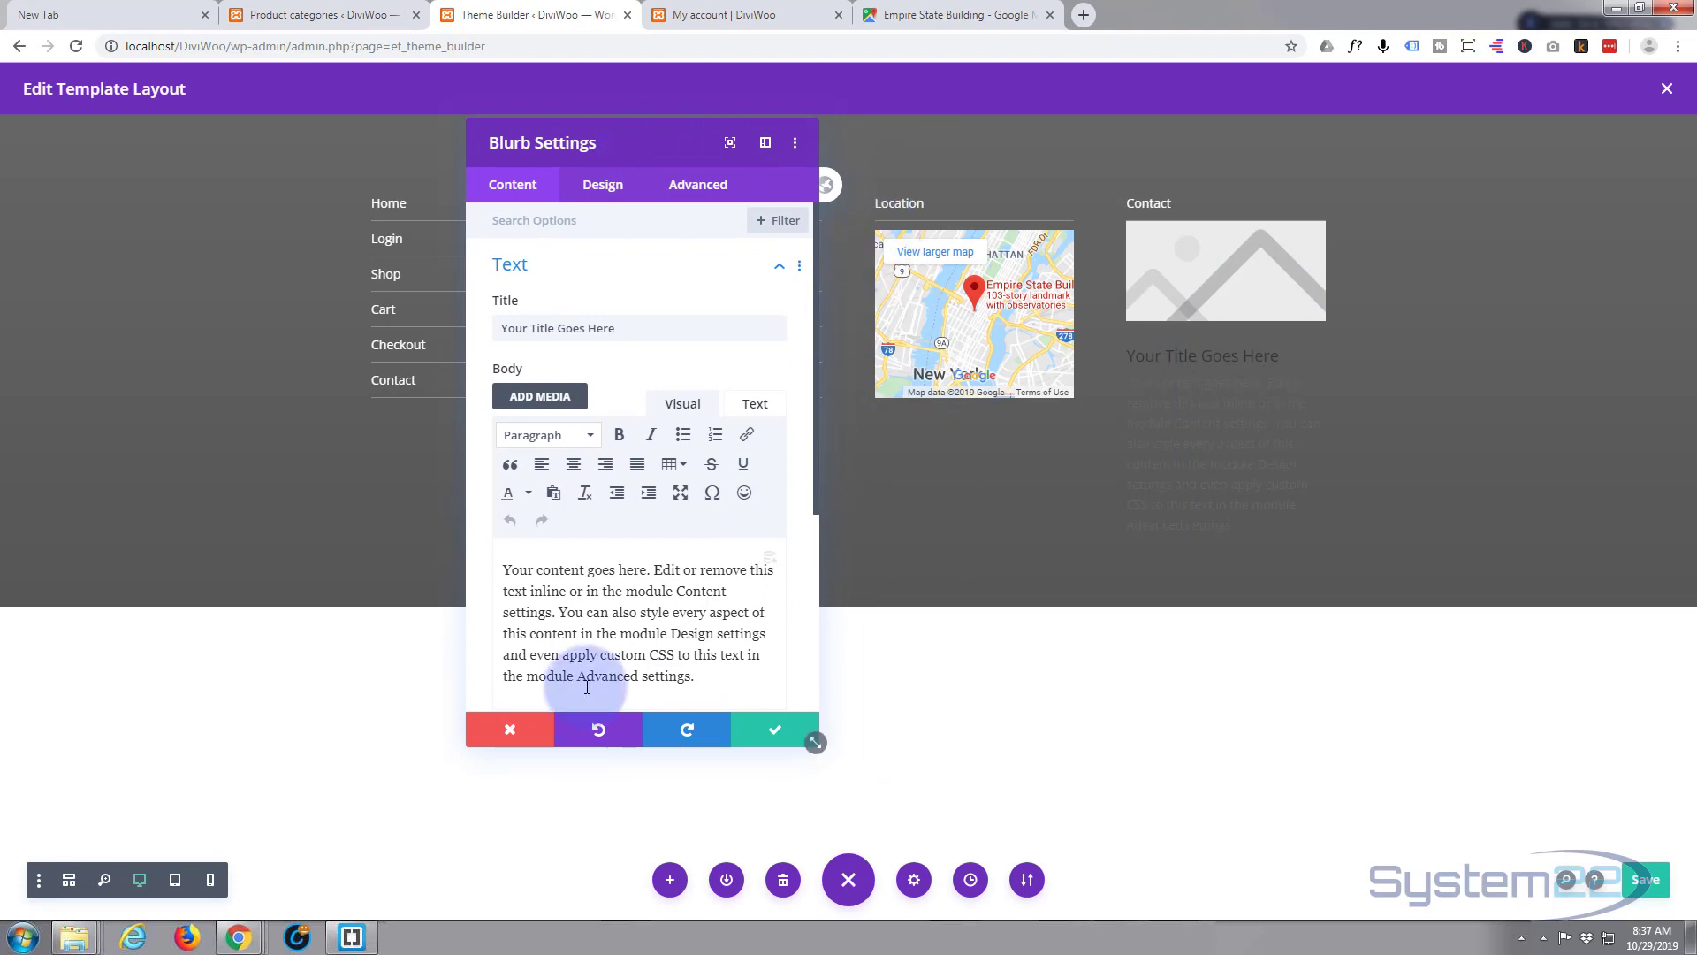
left_click_drag(500, 566, 716, 730)
key("BackSpace")
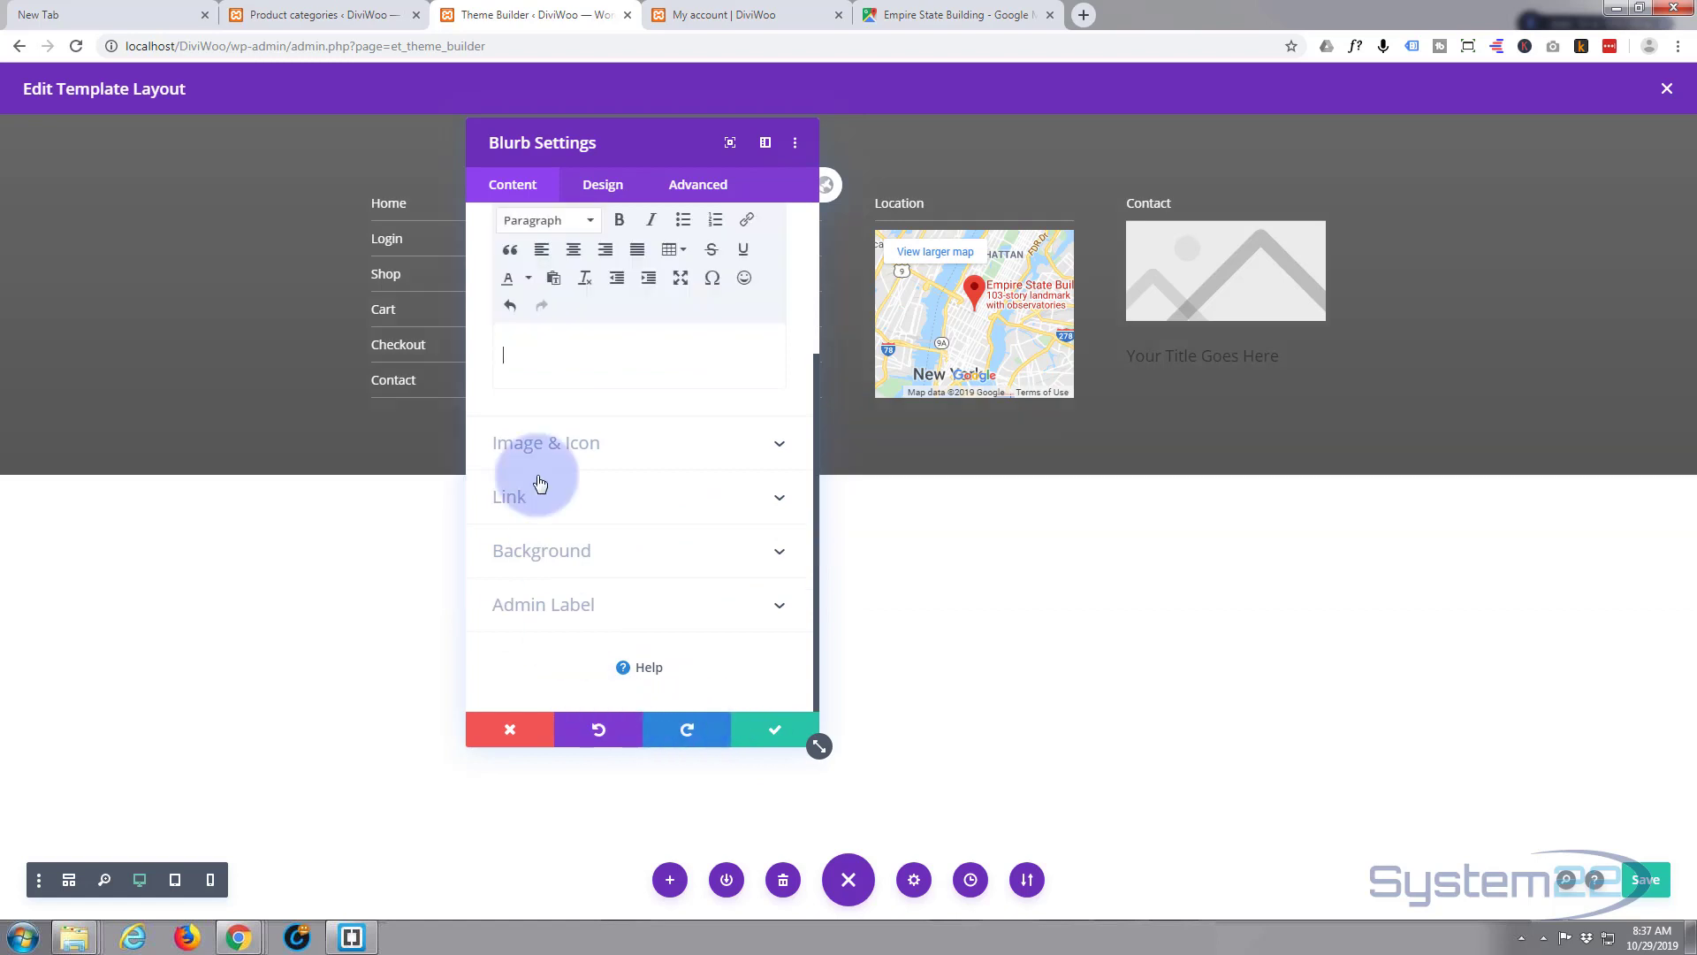
- Replace the blurb's placeholder title with the contact phone number
scroll(594, 366, "up", 3)
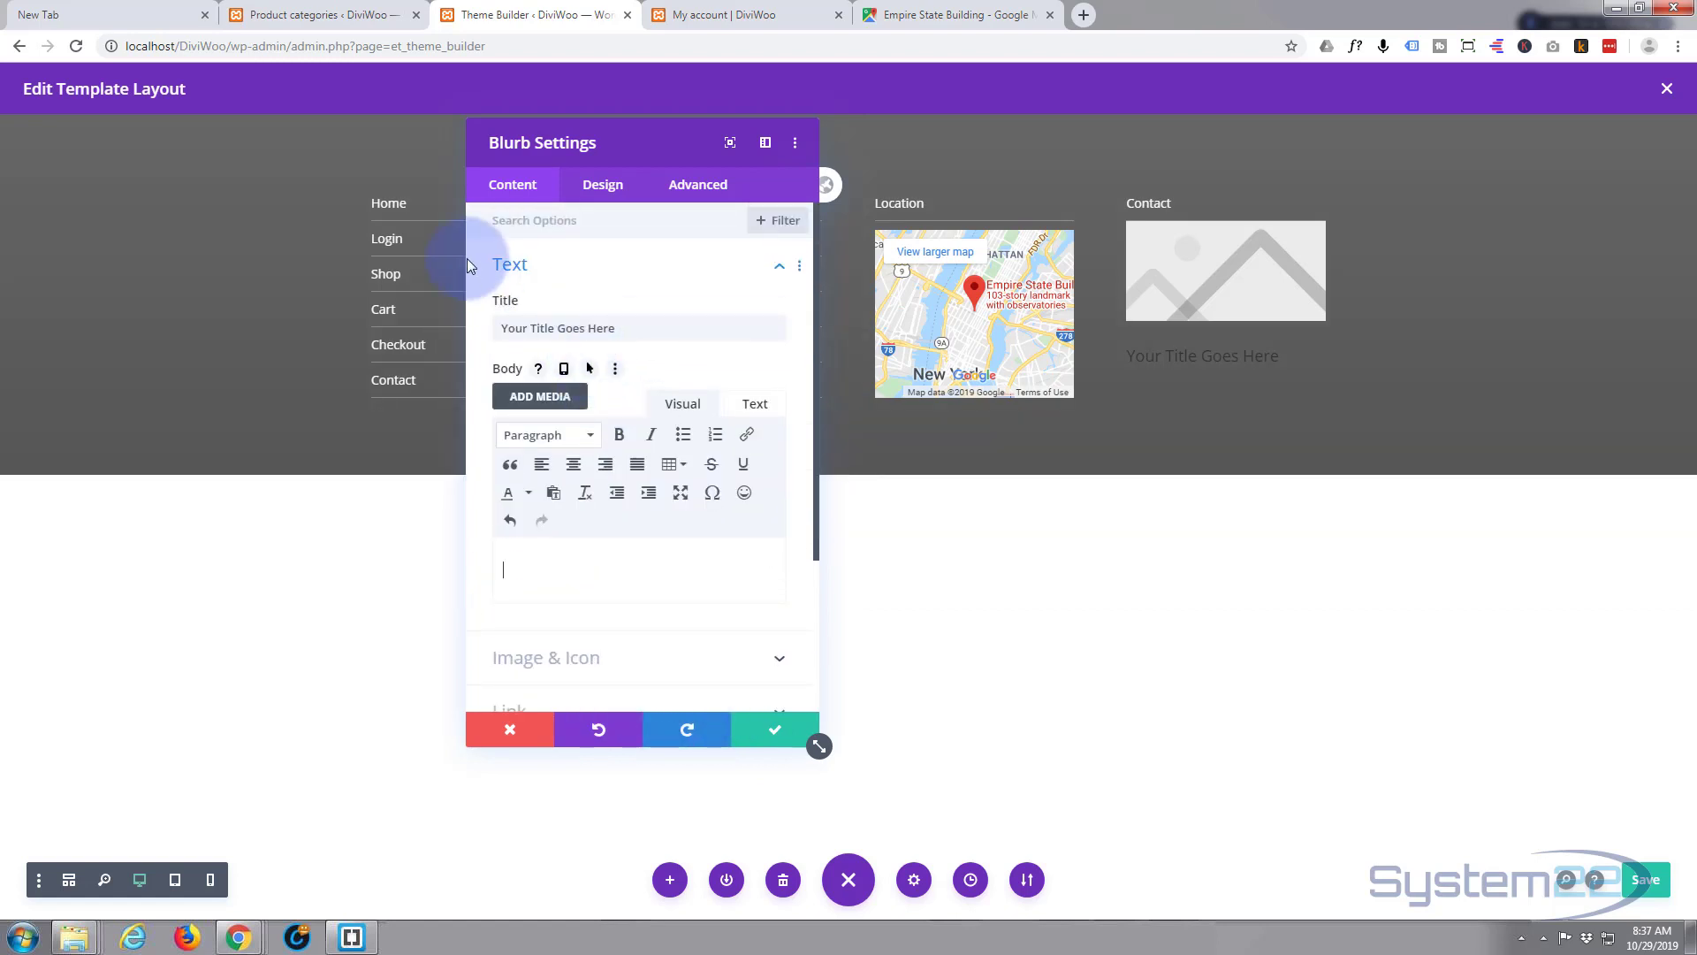
left_click(637, 328)
left_click_drag(591, 328, 486, 326)
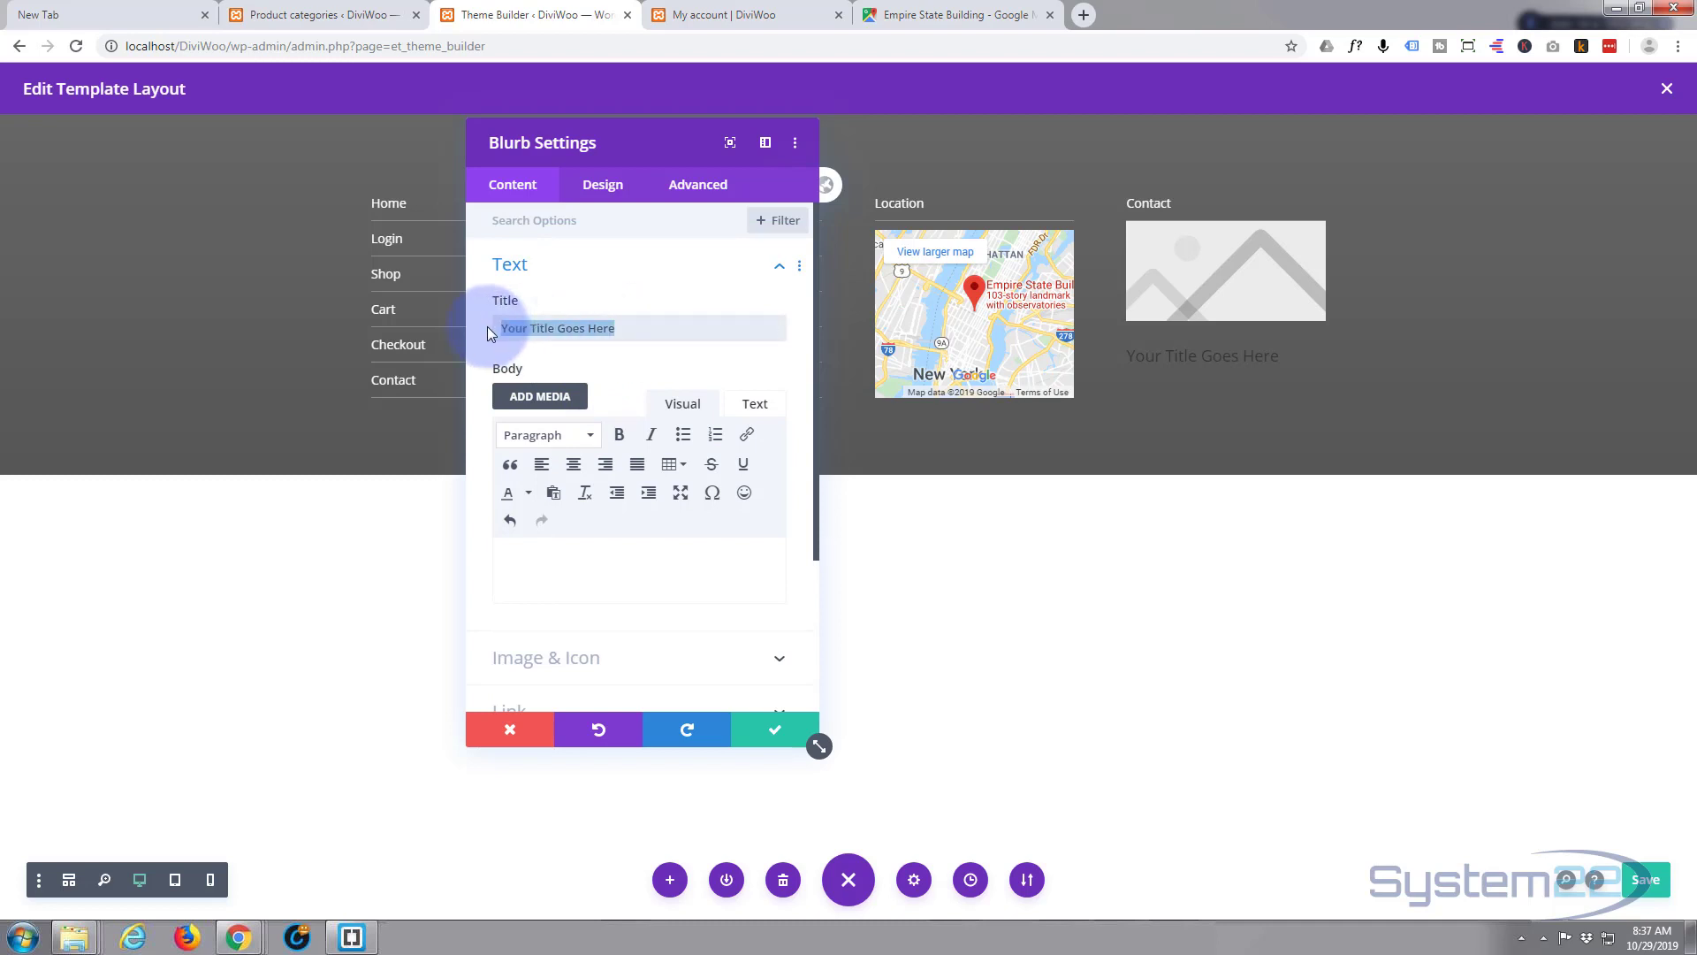
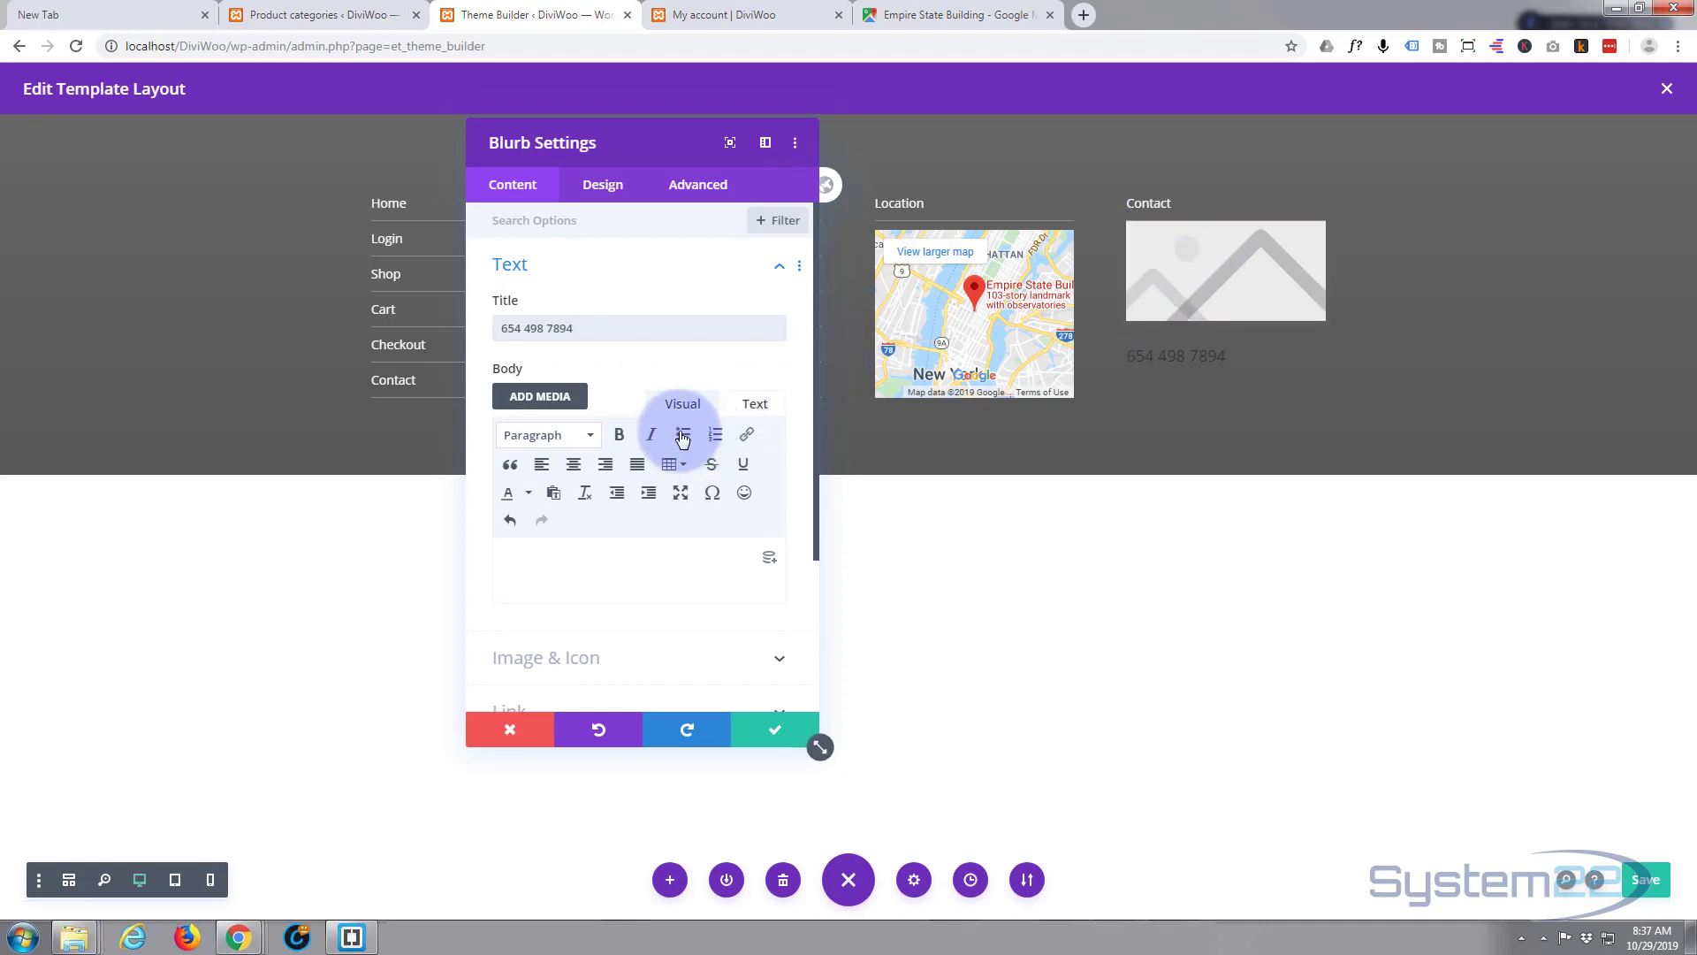
- Turn on Use Icon for the Contact blurb and pick the phone icon, shown in purple
scroll(679, 437, "down", 3)
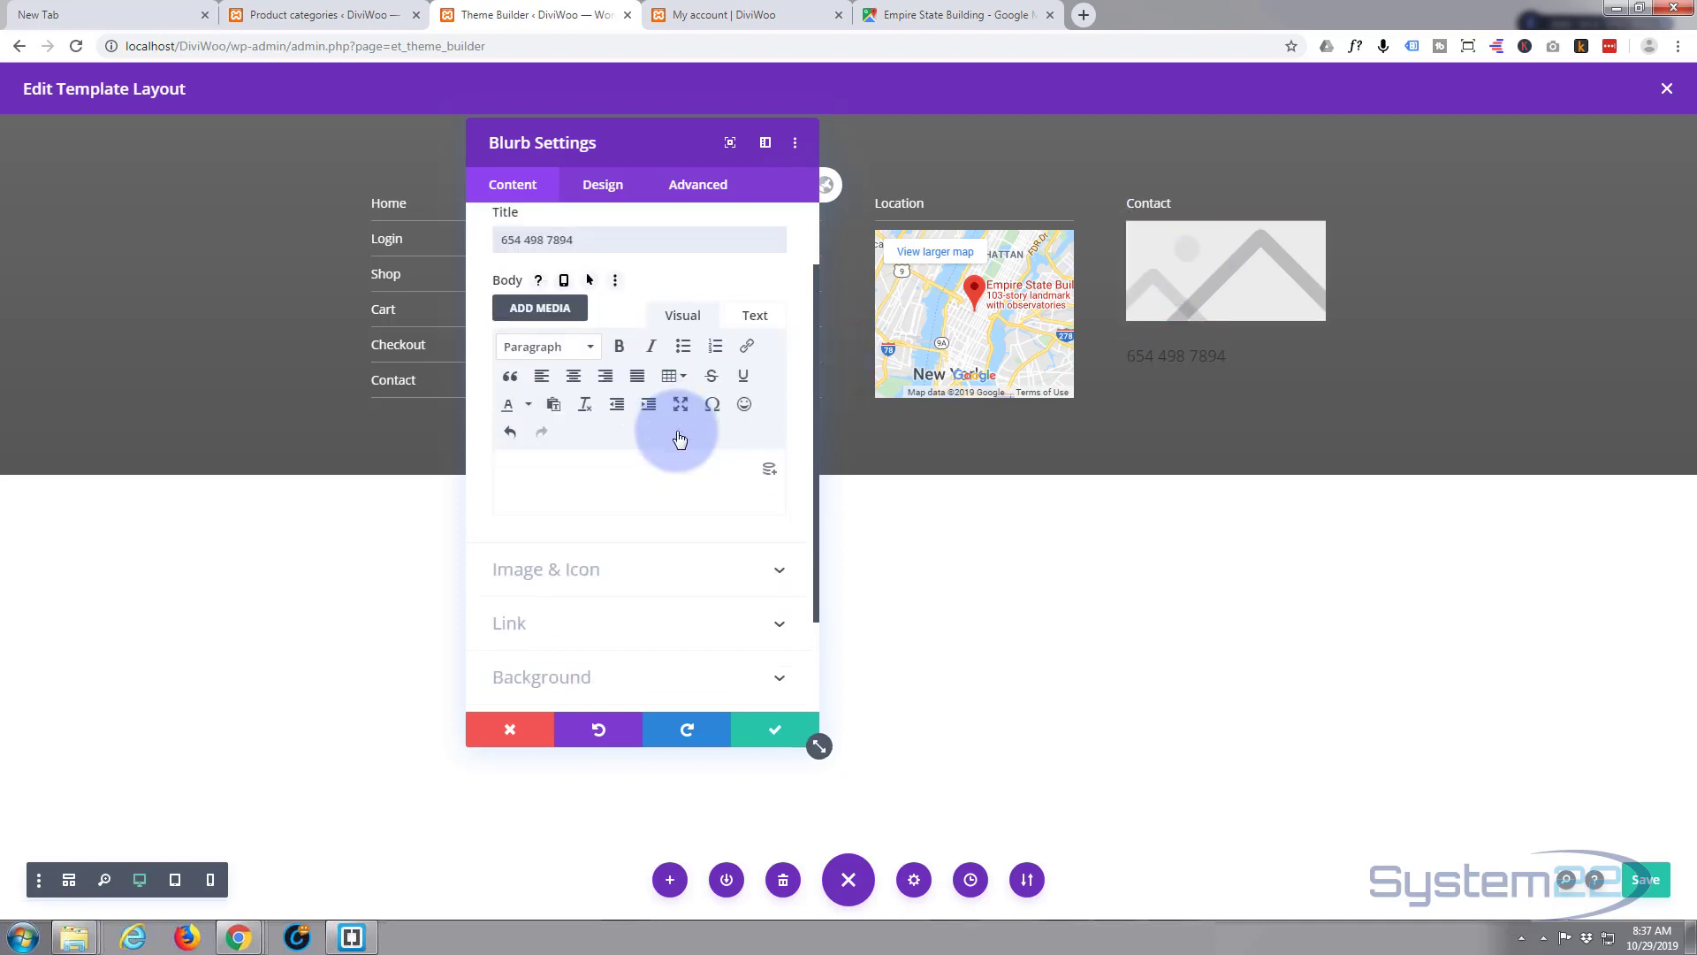
left_click(675, 442)
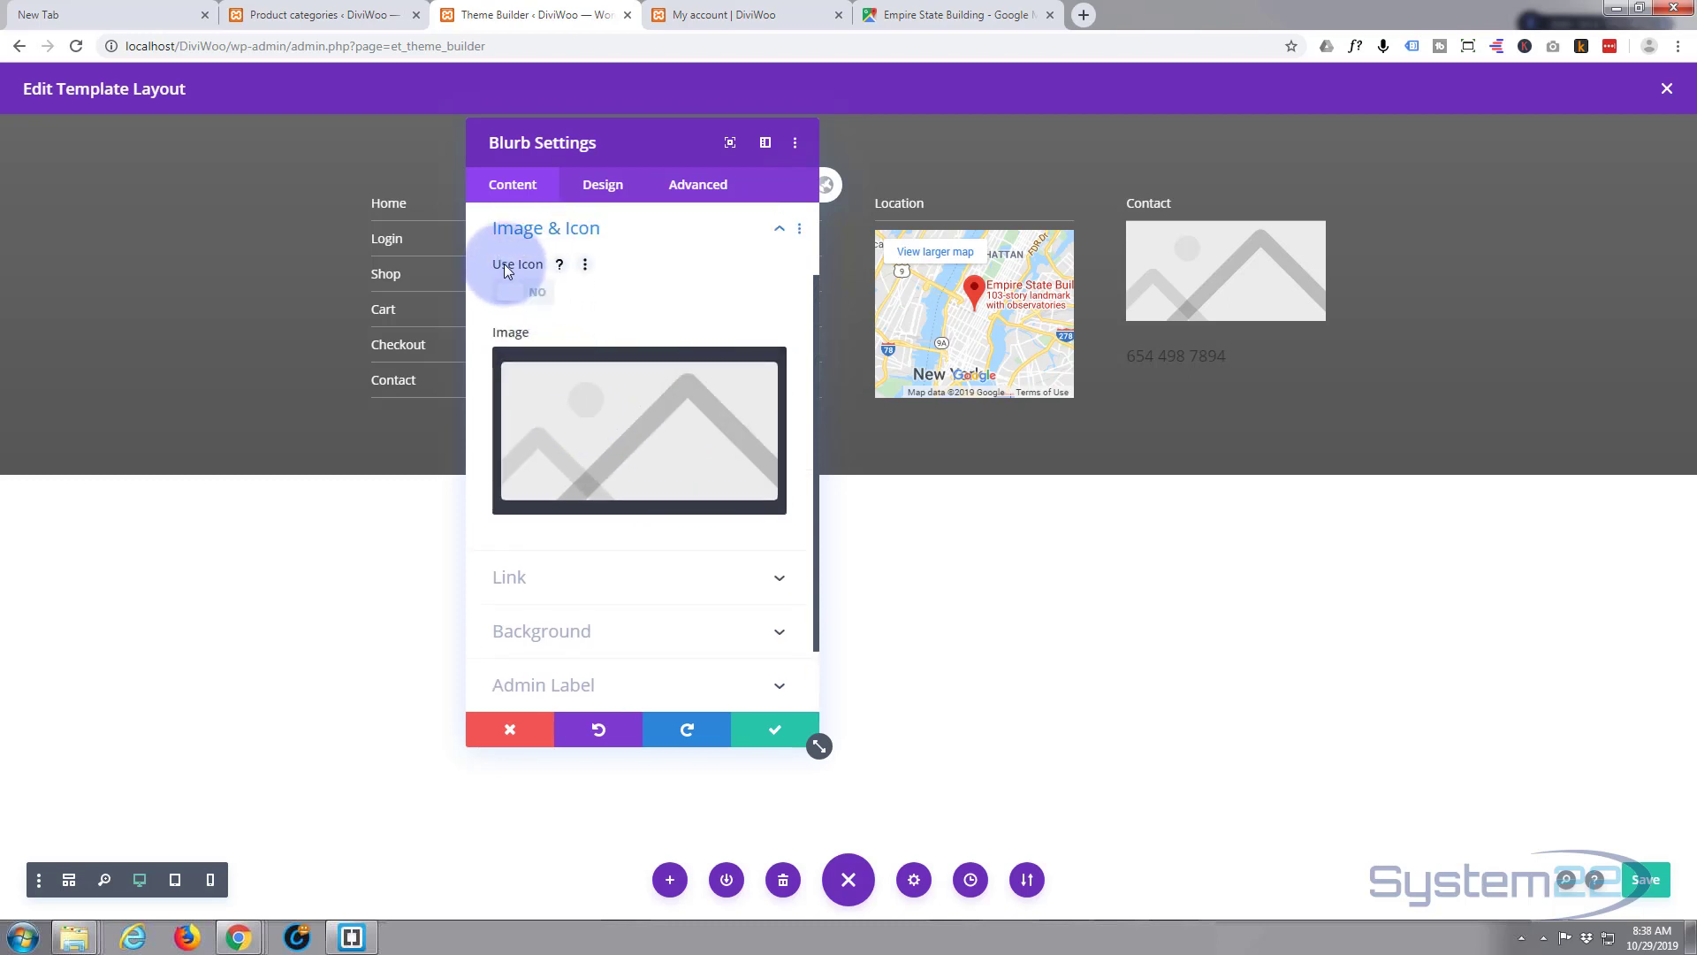
left_click(536, 293)
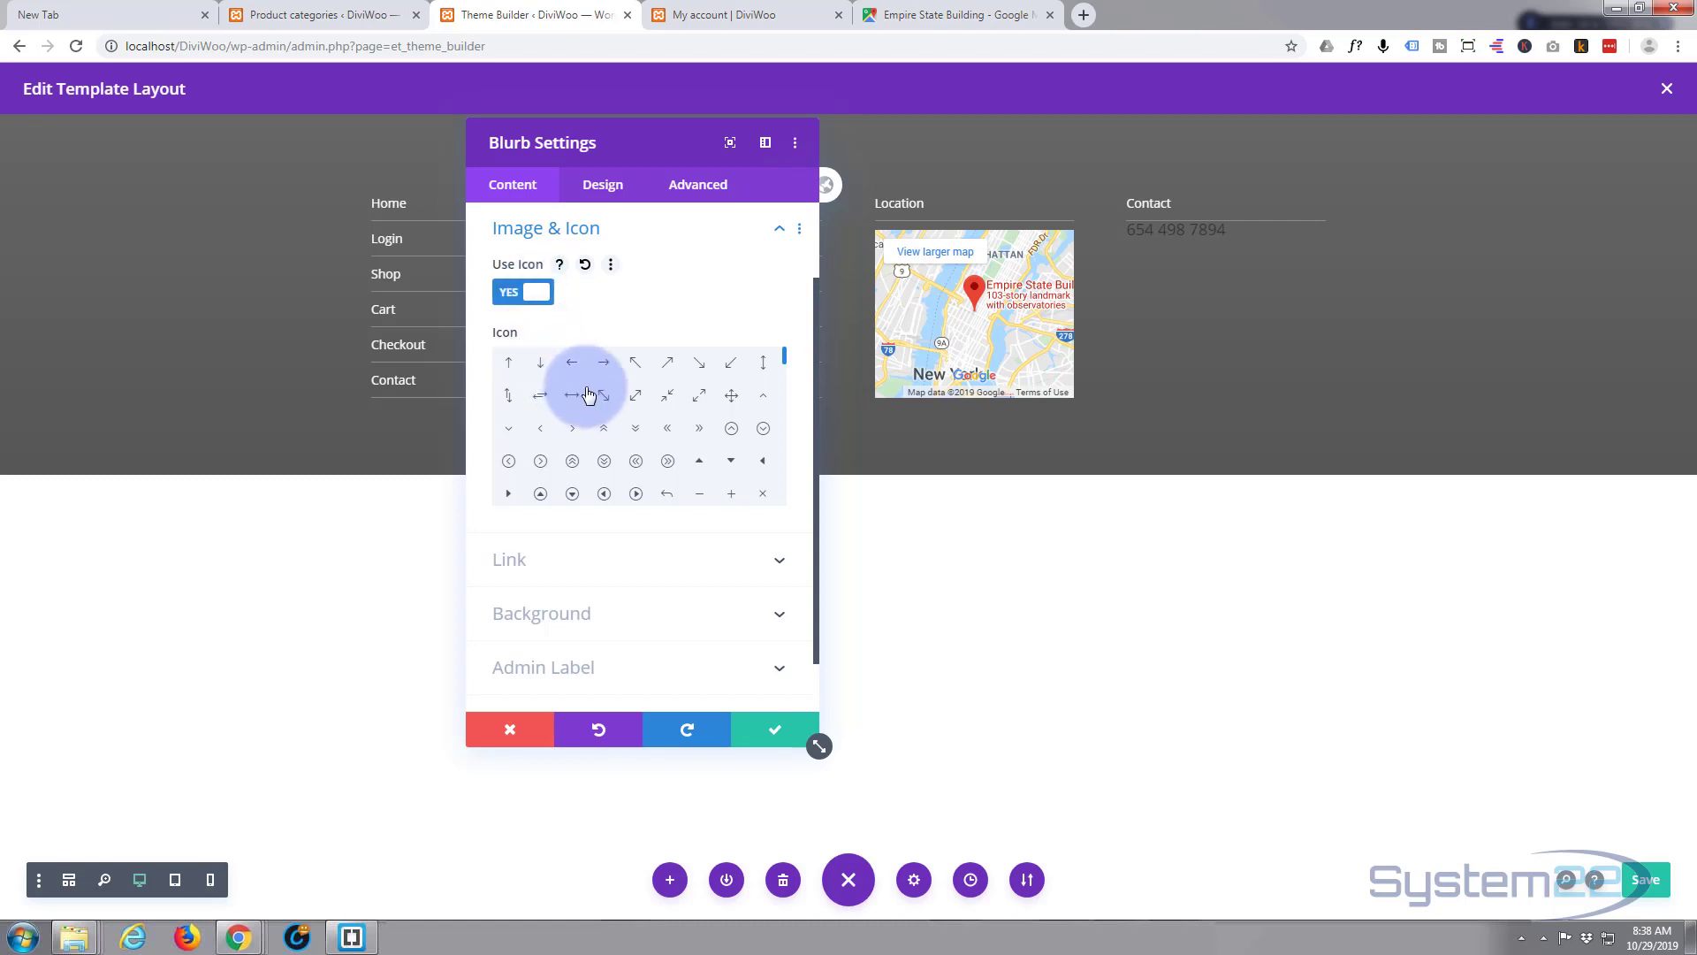
scroll(642, 419, "down", 5)
scroll(642, 419, "down", 1)
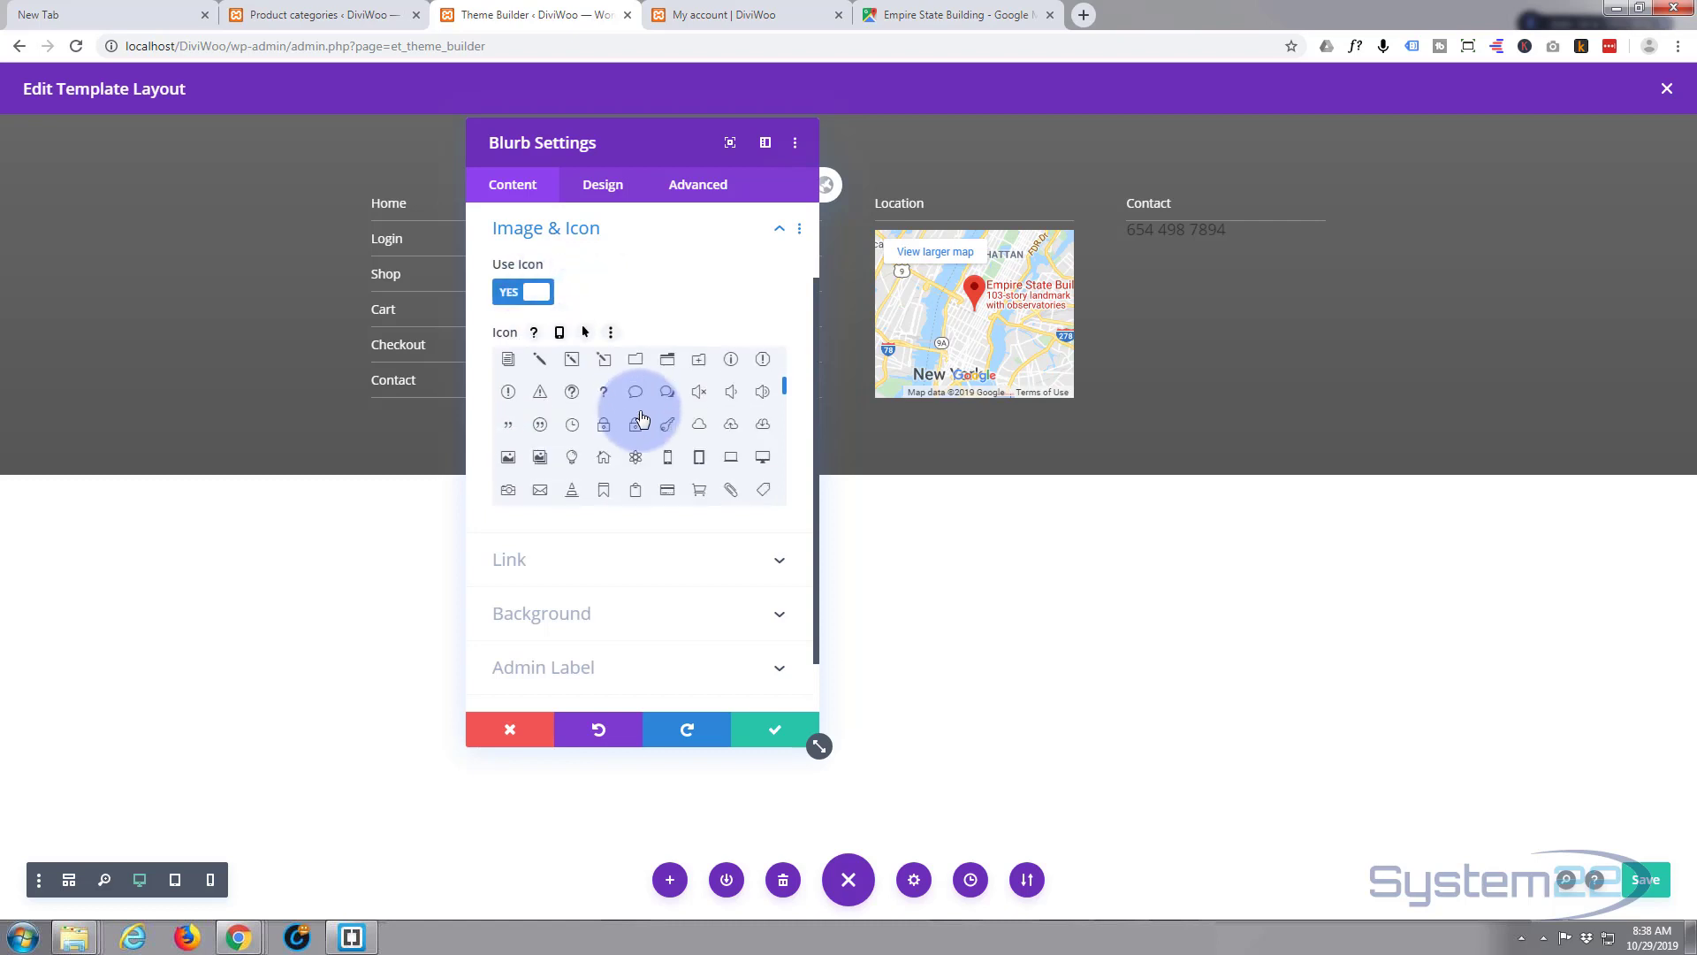
scroll(642, 418, "down", 1)
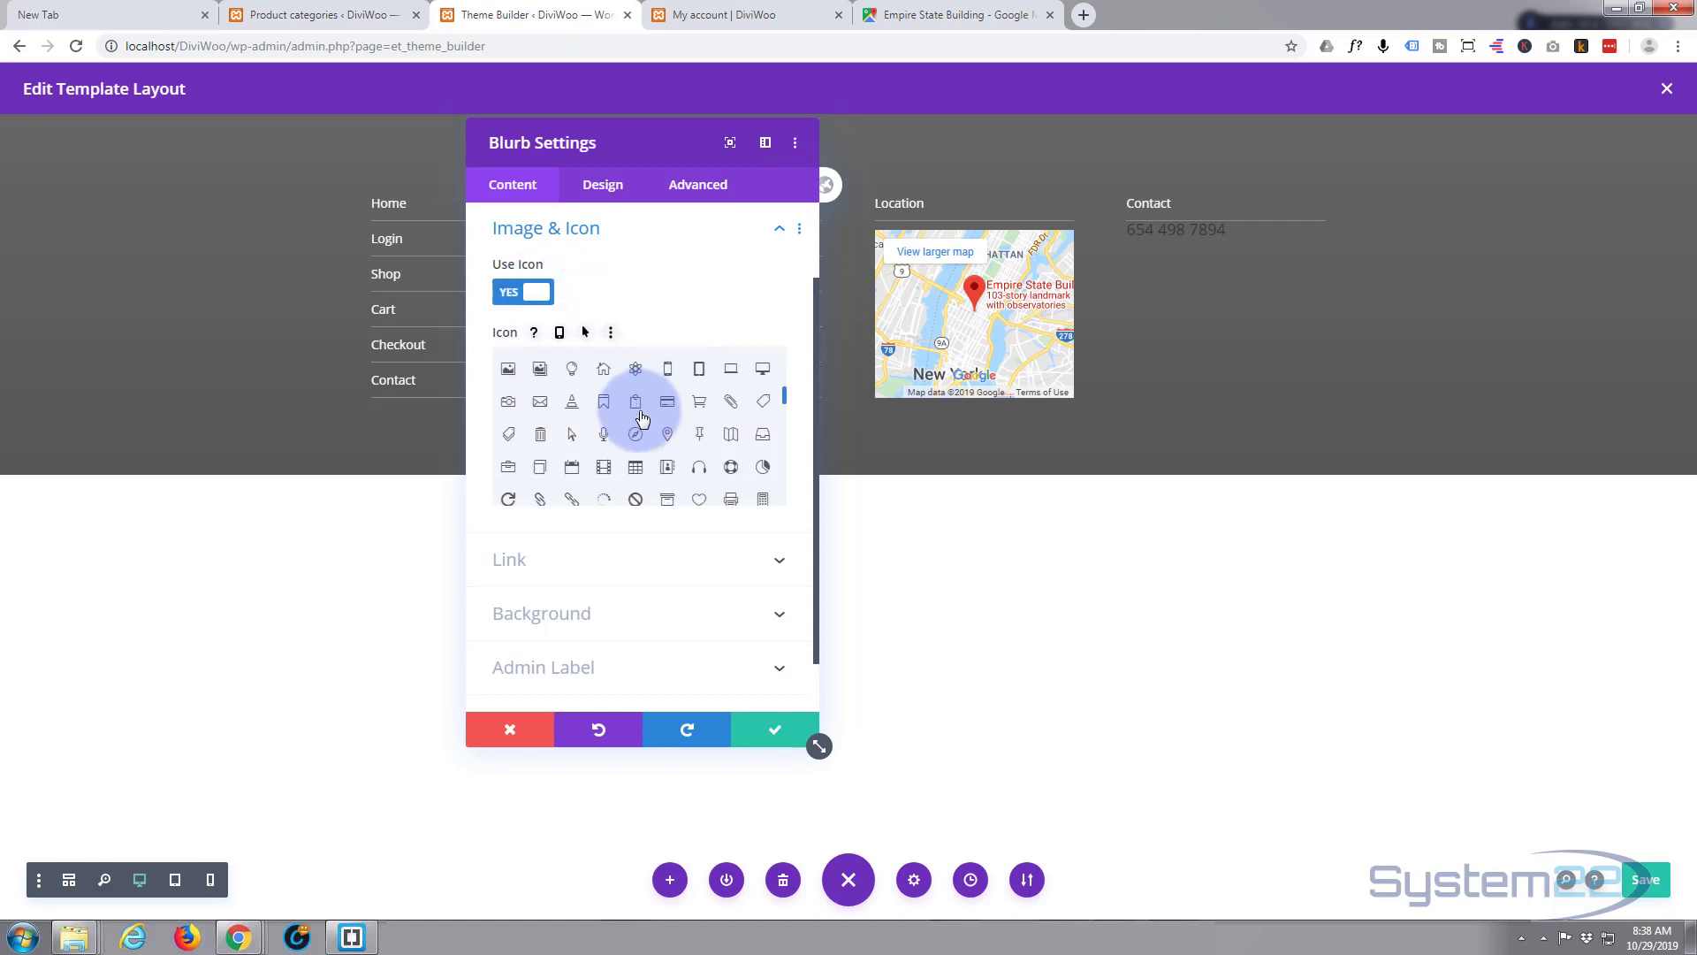
scroll(641, 419, "down", 3)
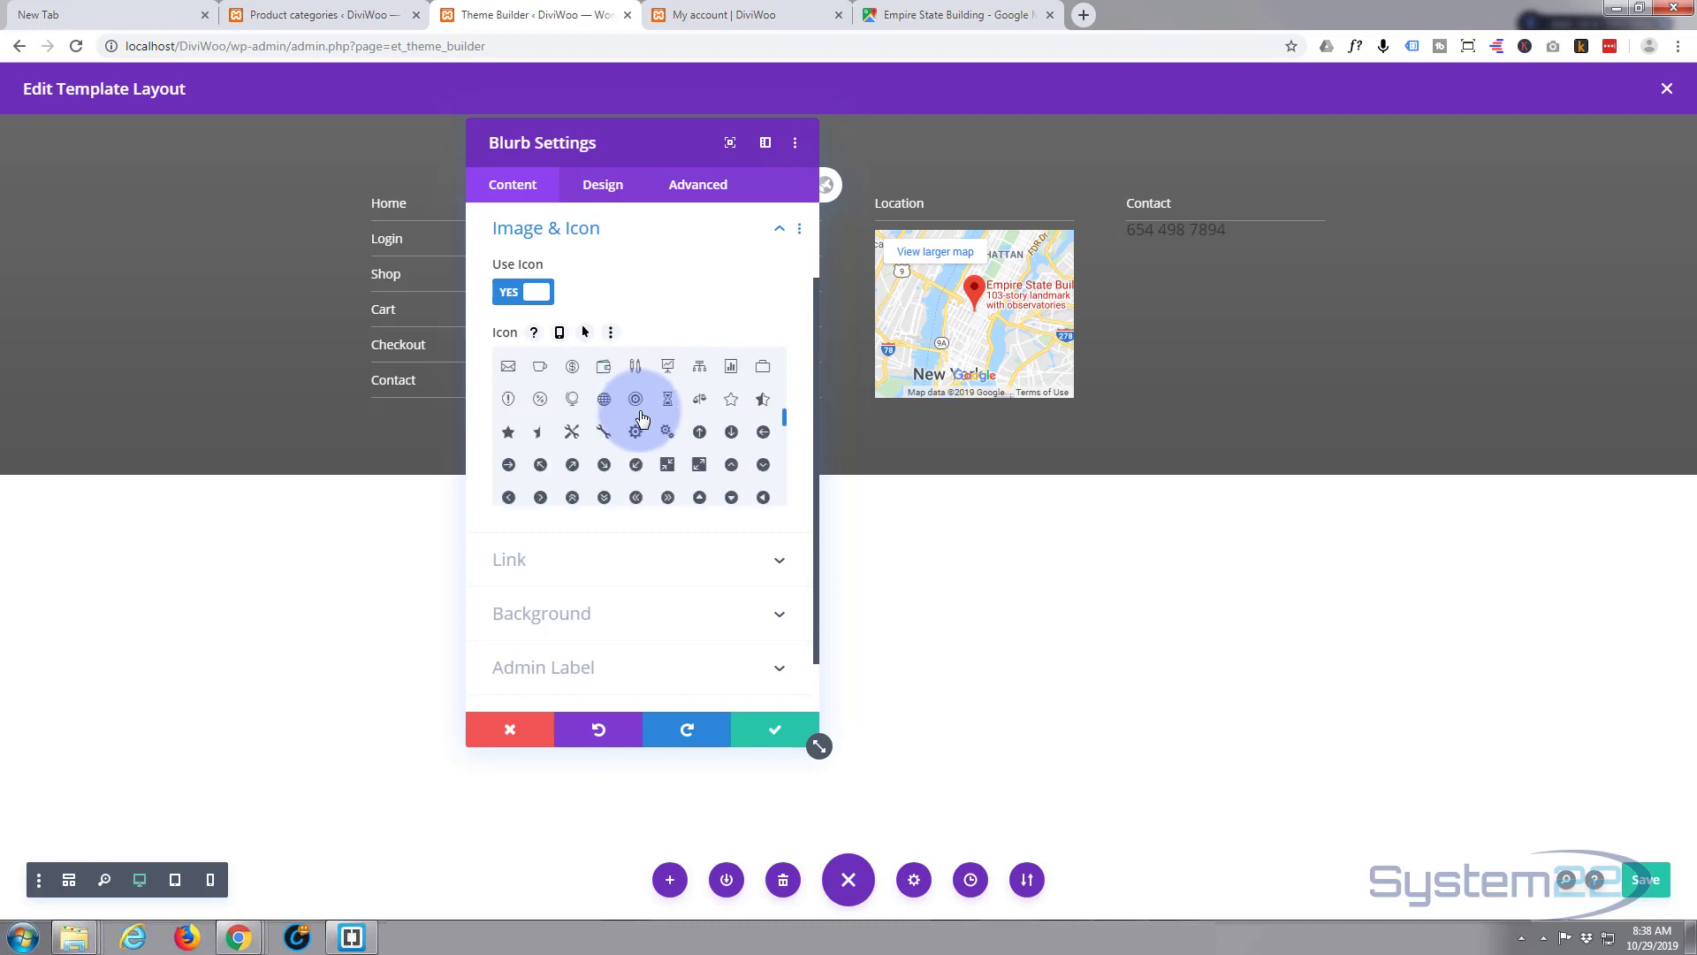
scroll(642, 419, "down", 3)
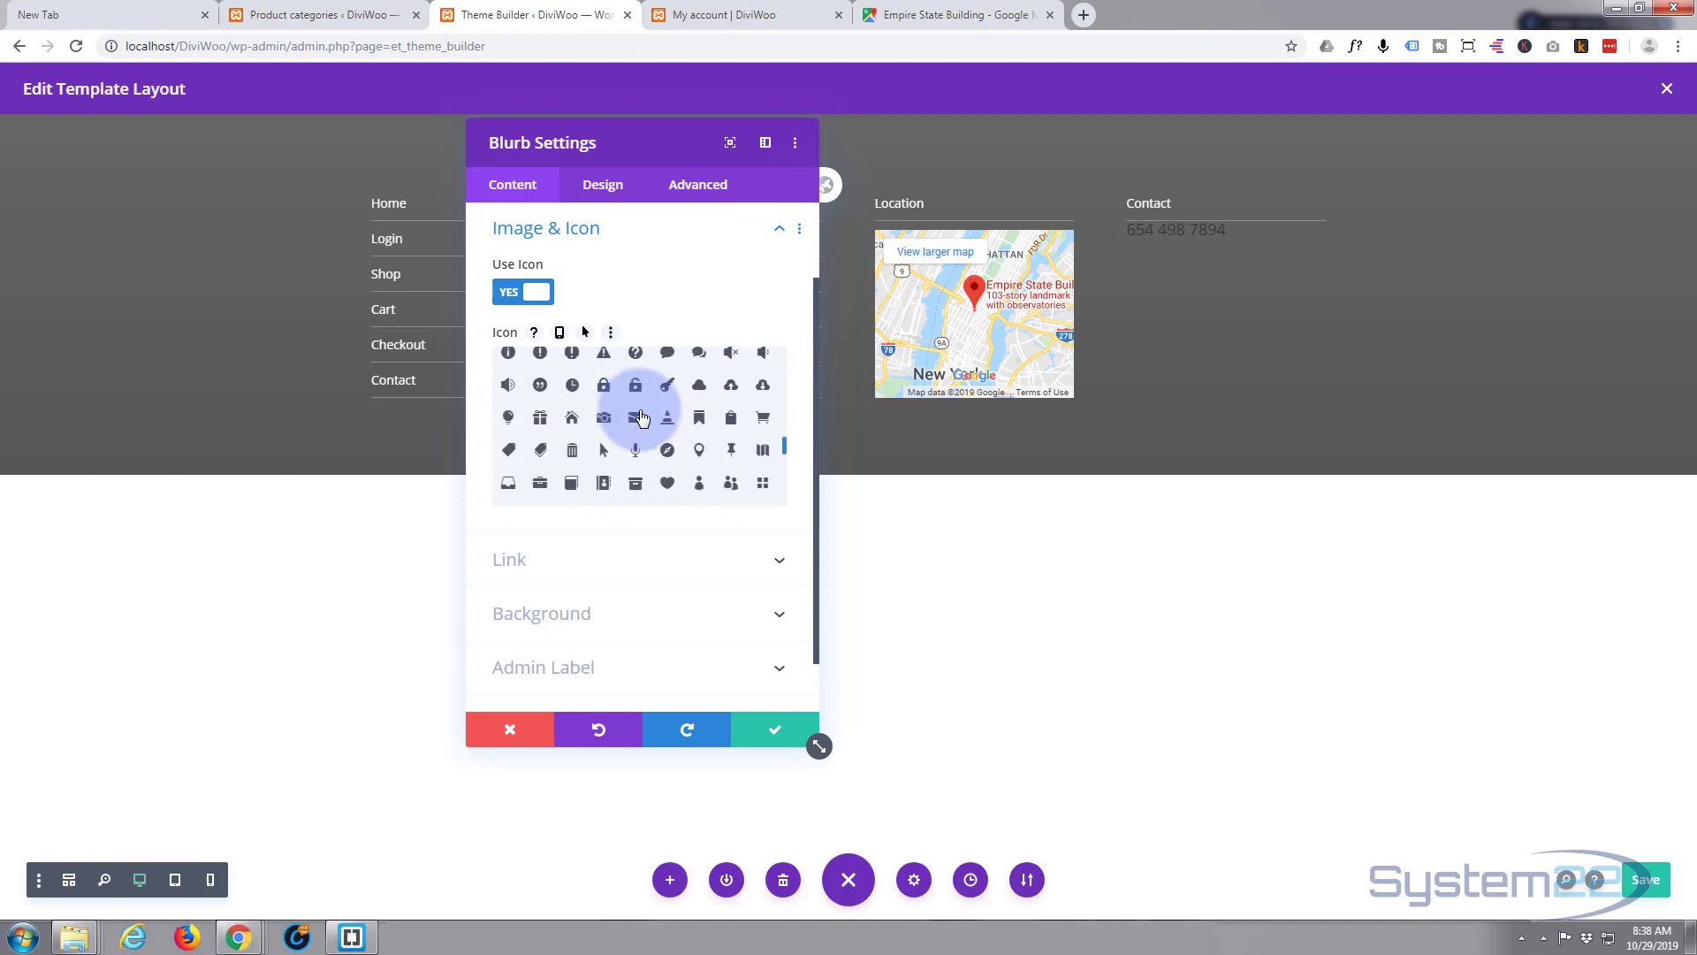
scroll(642, 419, "down", 1)
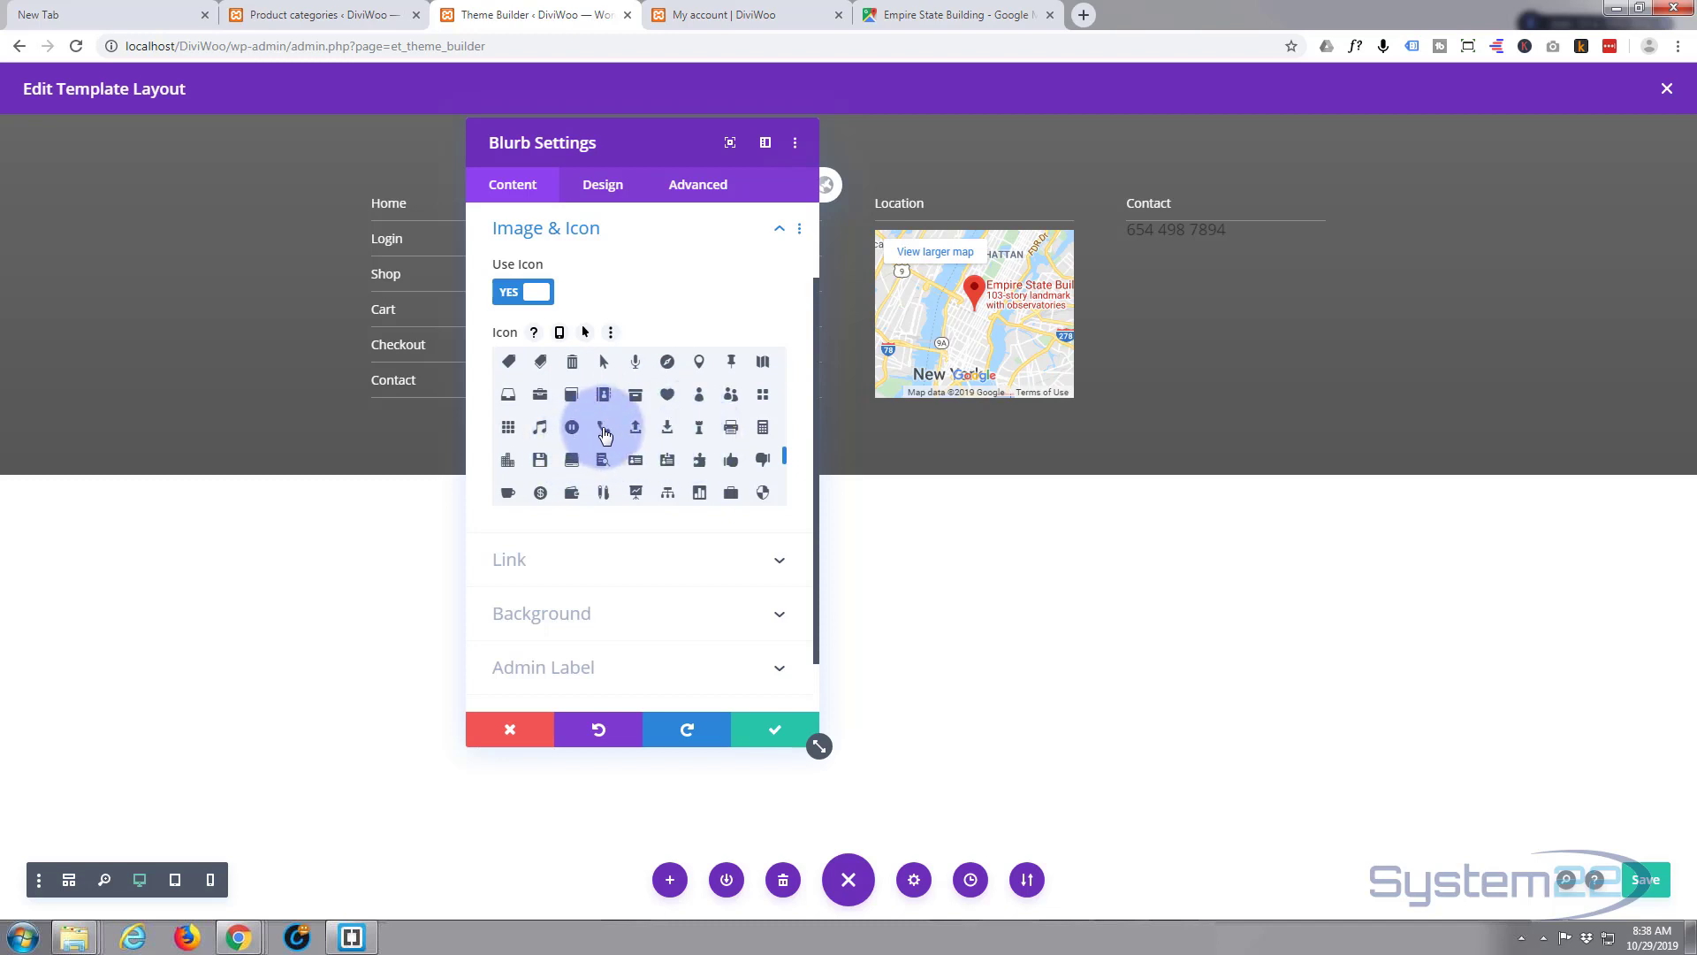
left_click(603, 429)
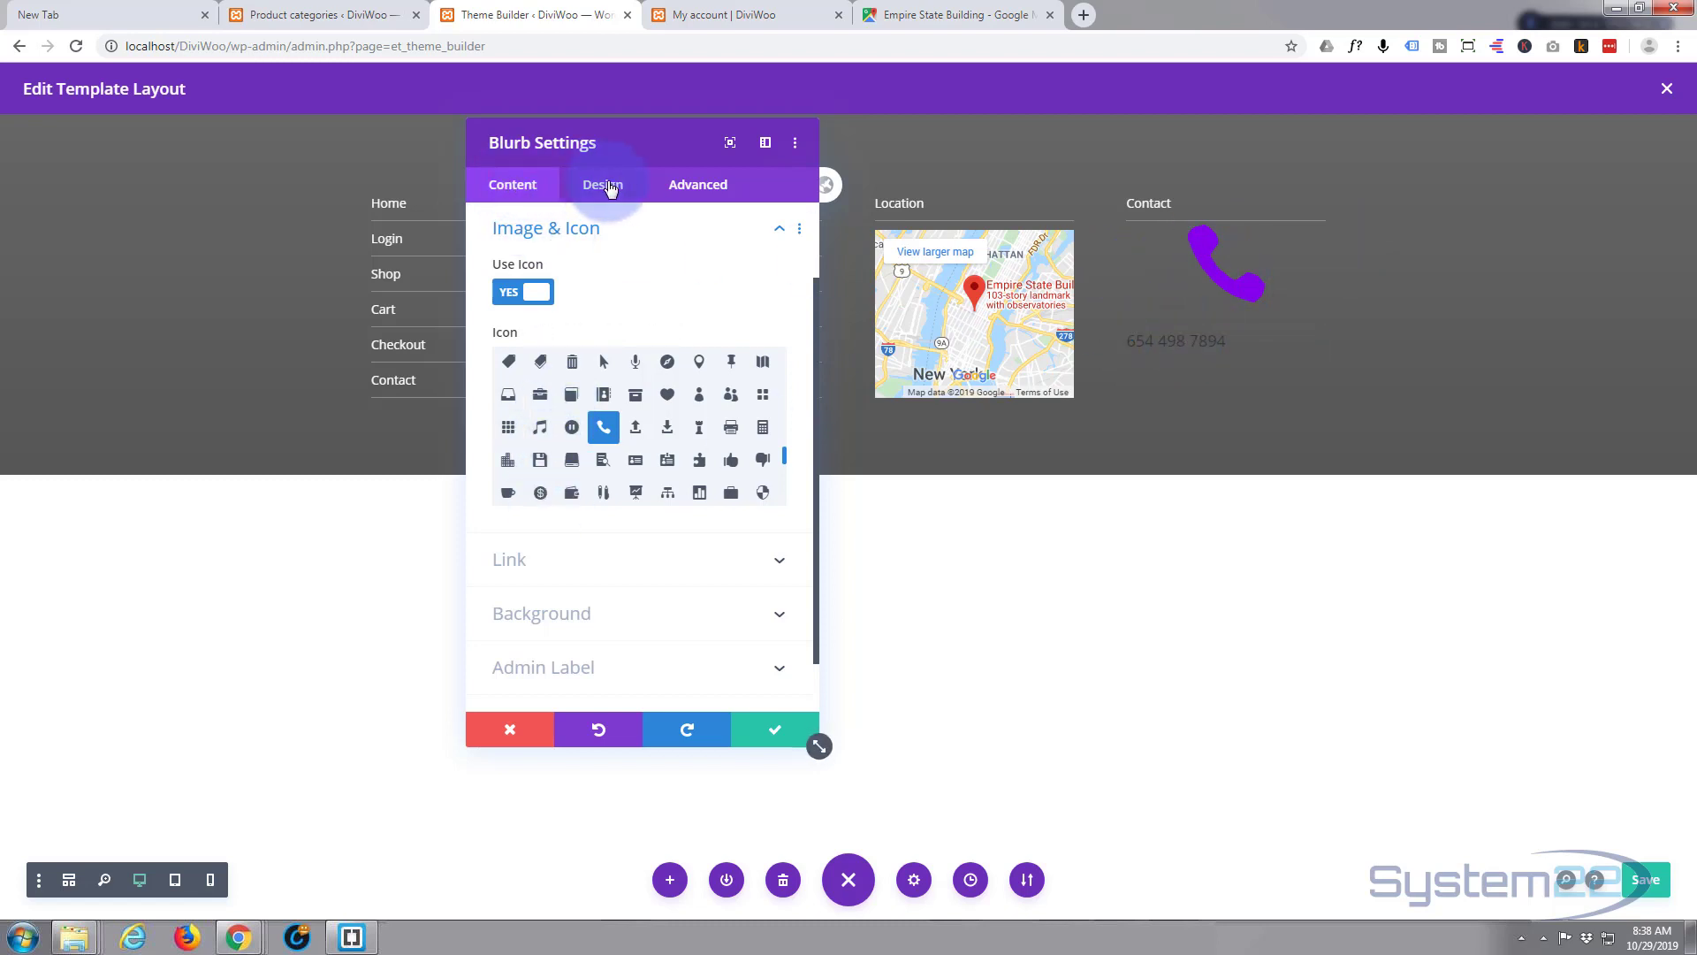
left_click(609, 187)
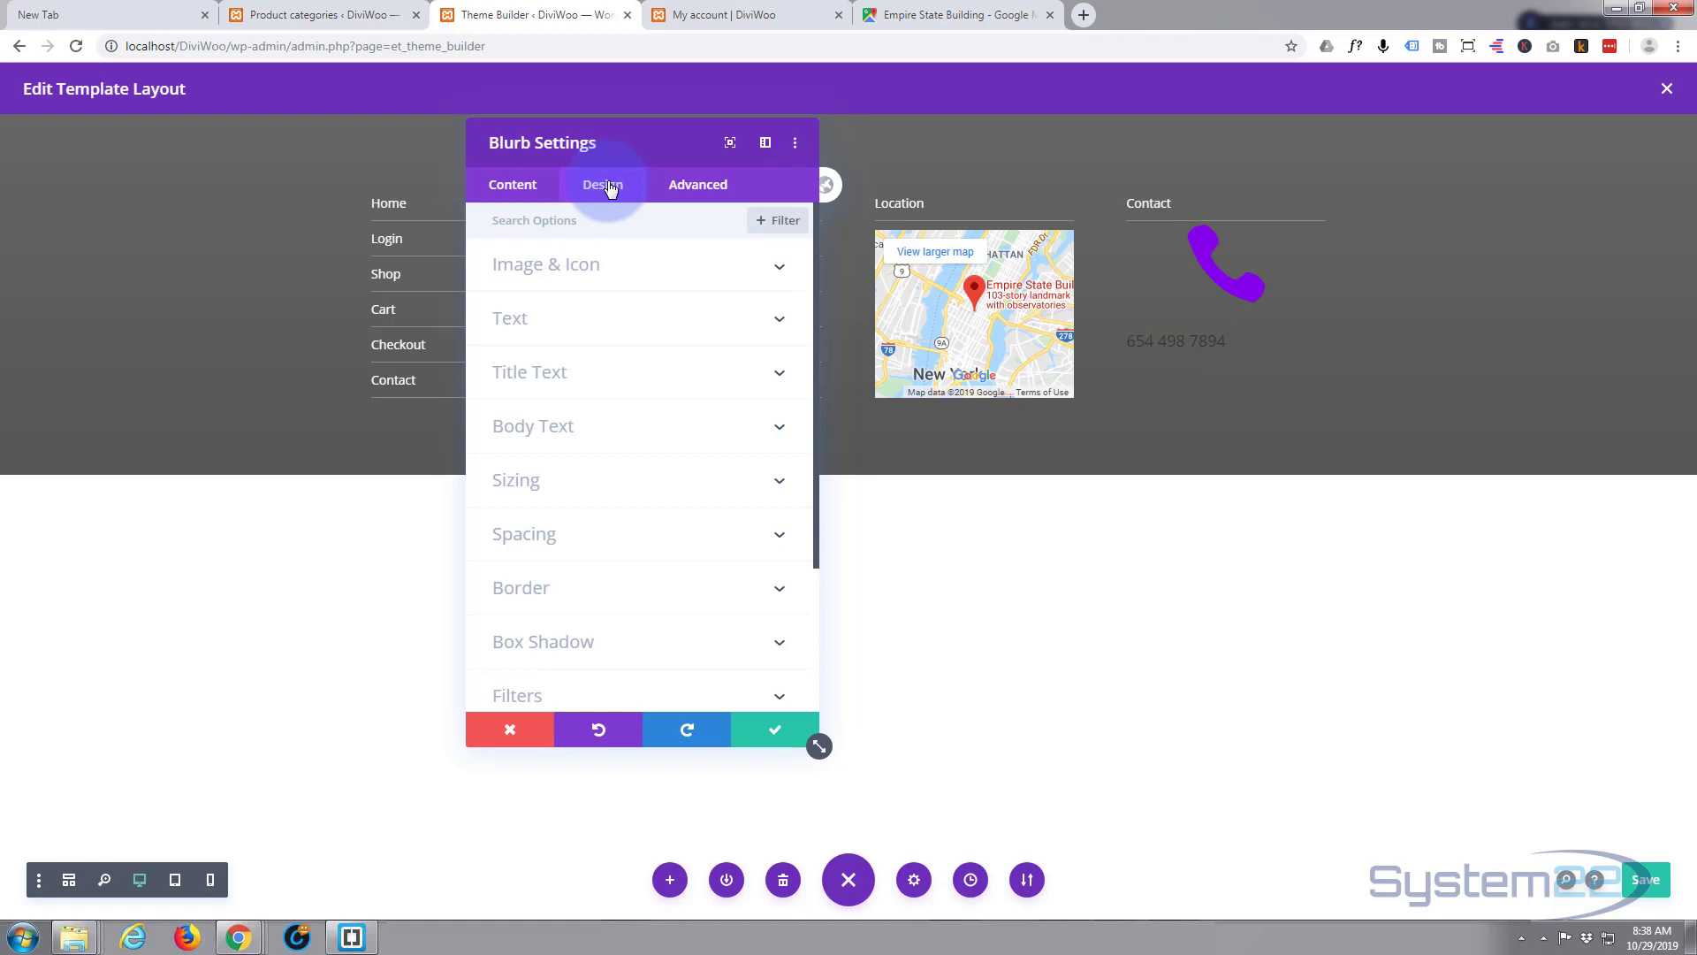
- Place the phone icon Left of the number, enable Circle Icon, and set the icon color to white
left_click(664, 271)
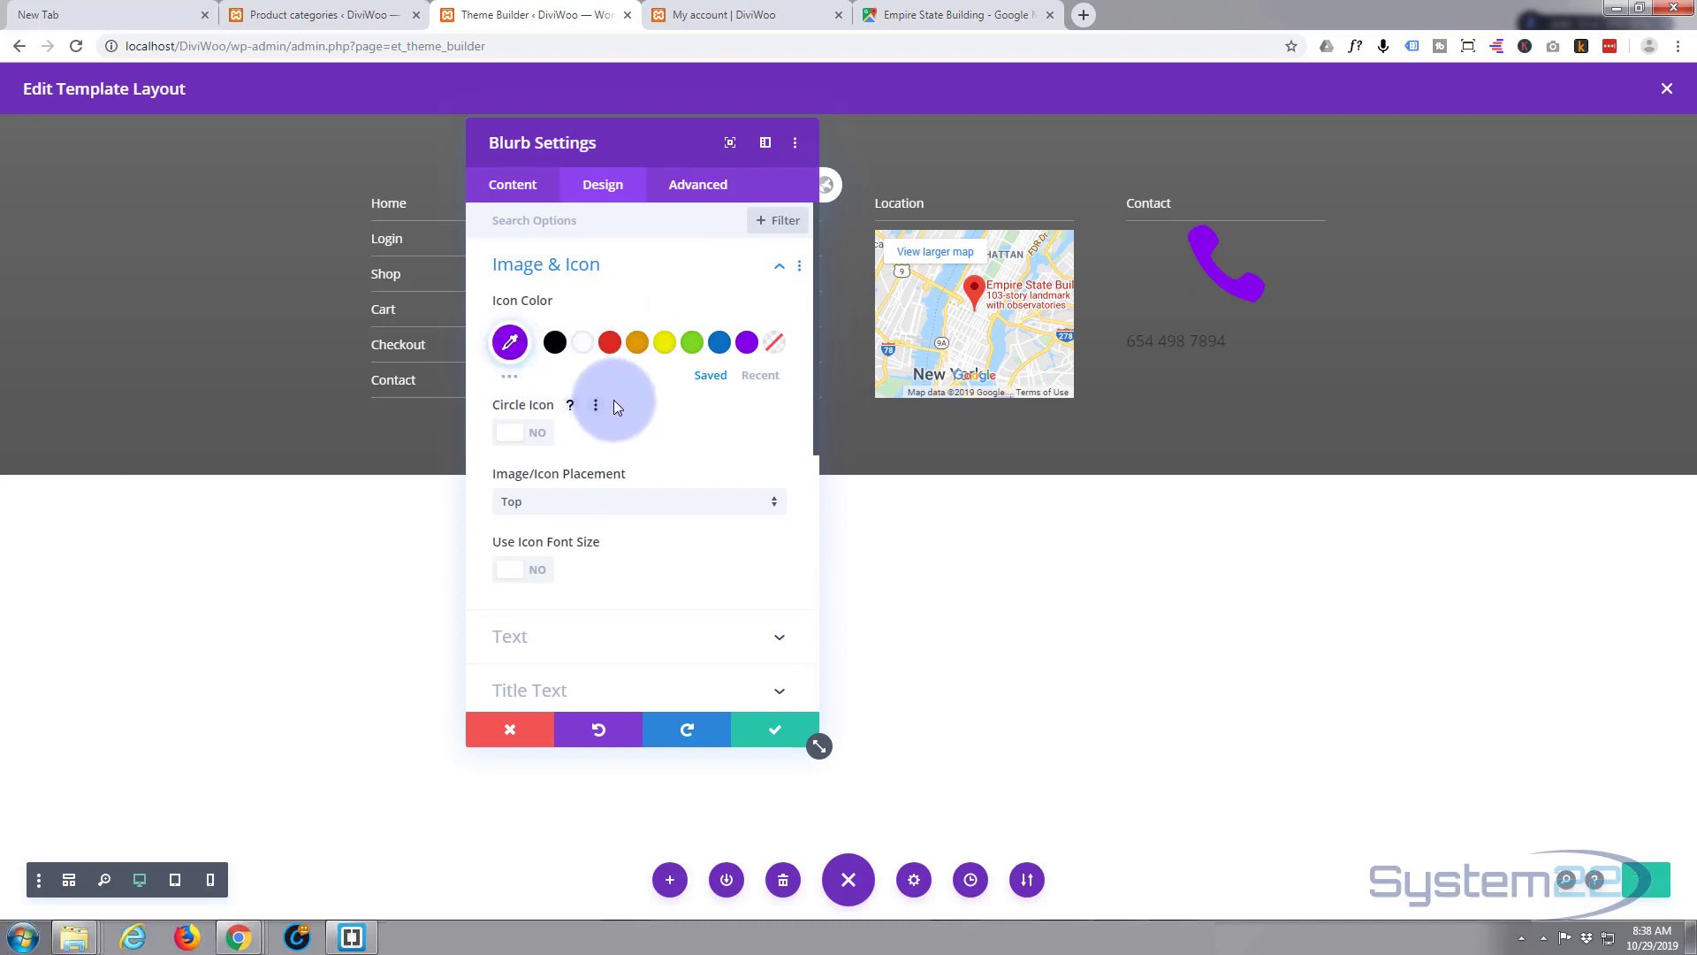
scroll(613, 401, "down", 1)
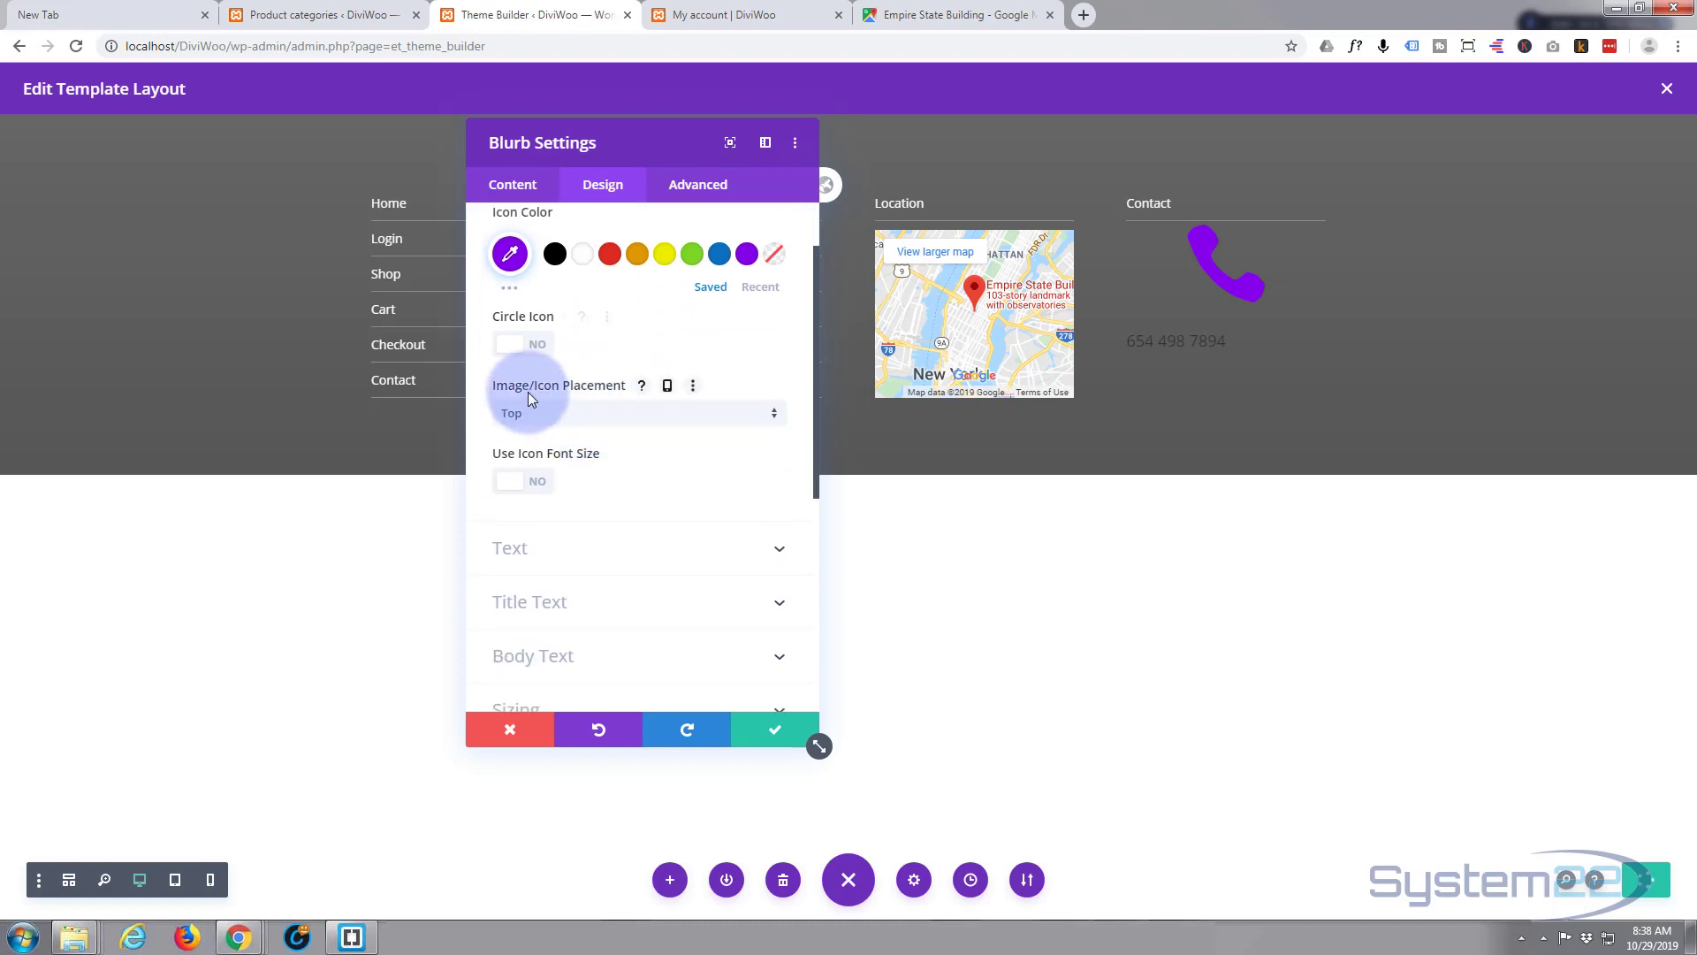
left_click(774, 419)
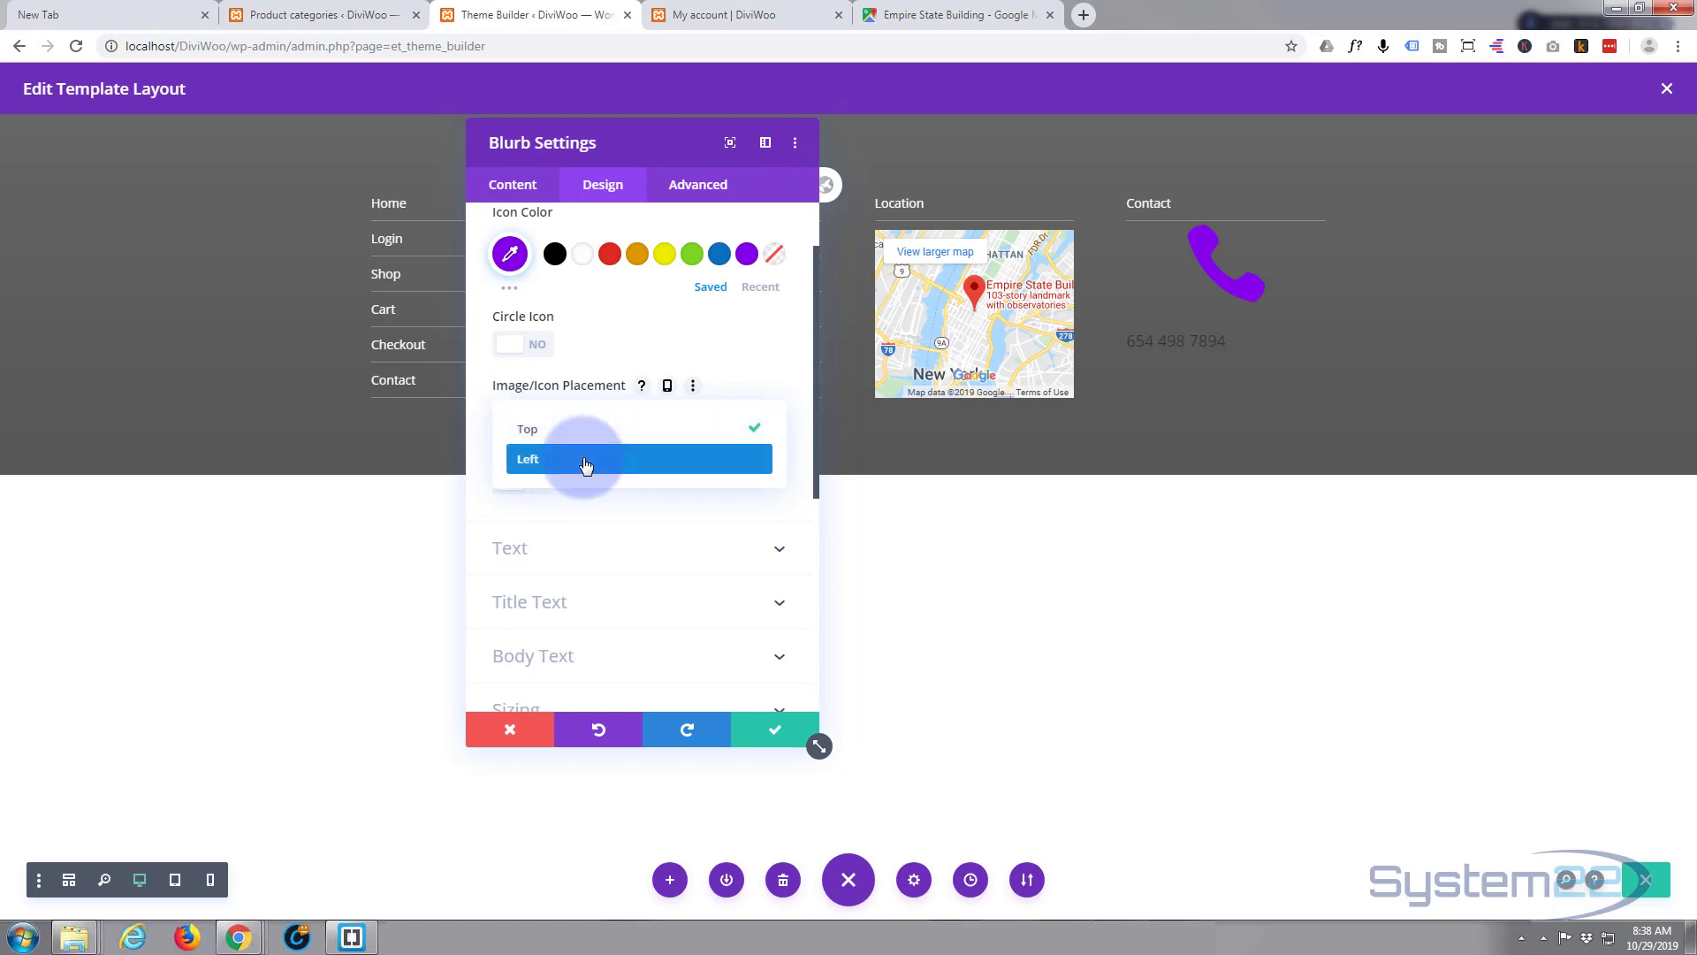
left_click(585, 462)
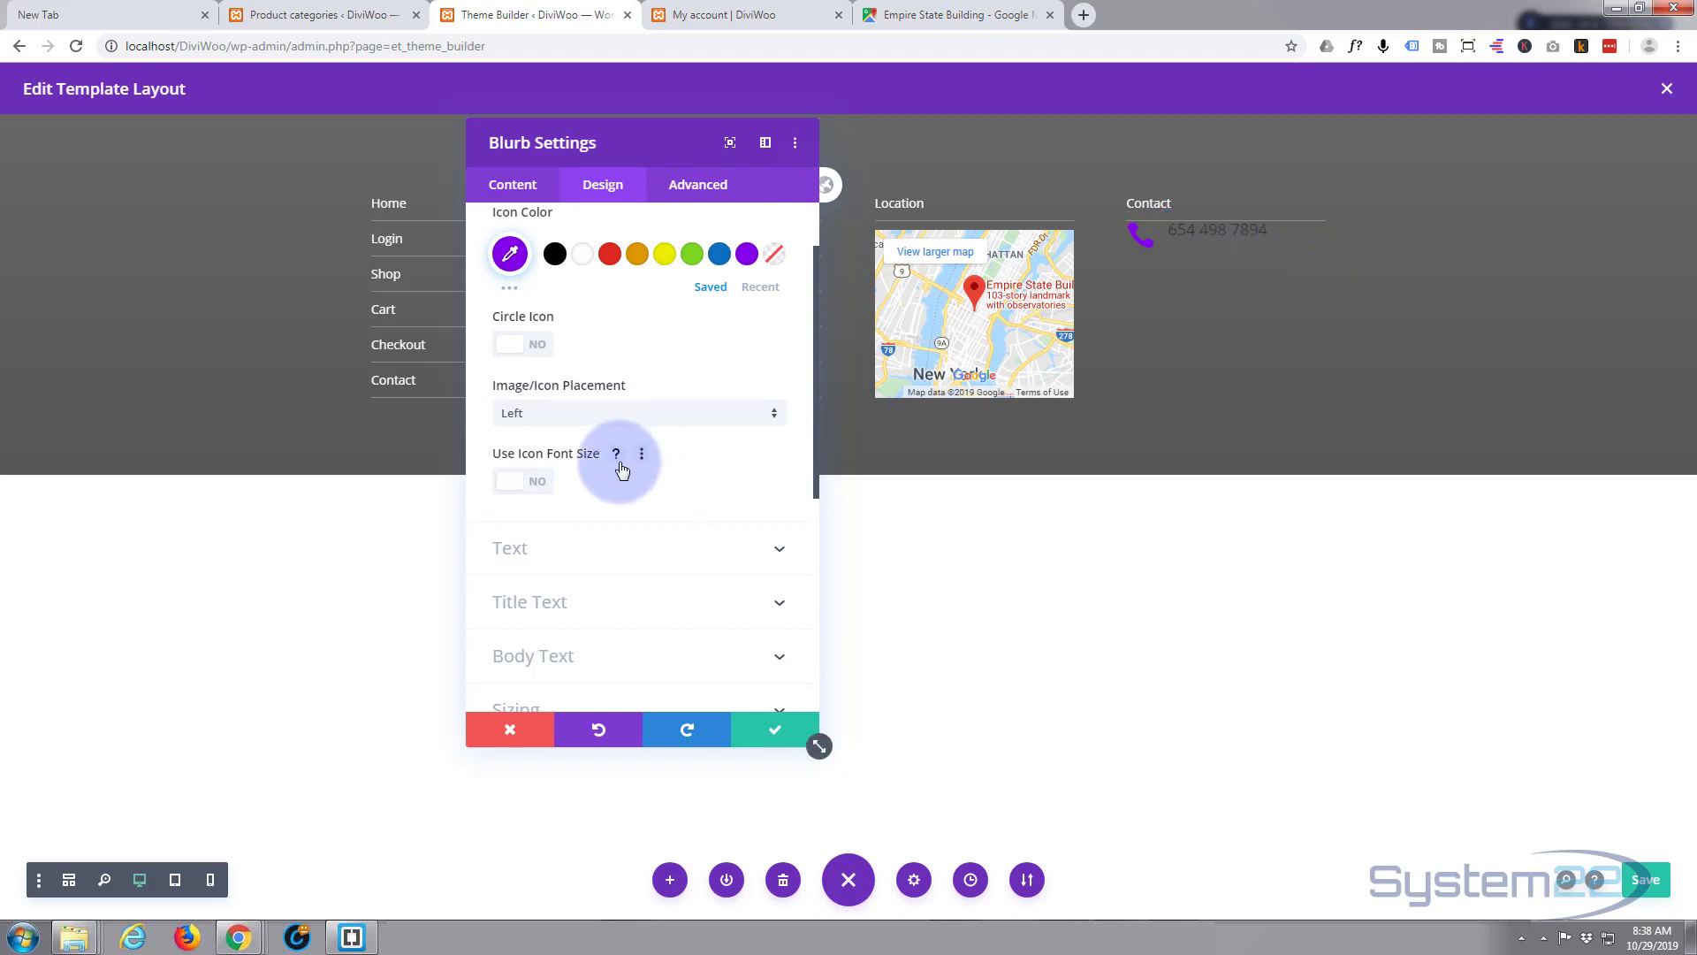
left_click(541, 347)
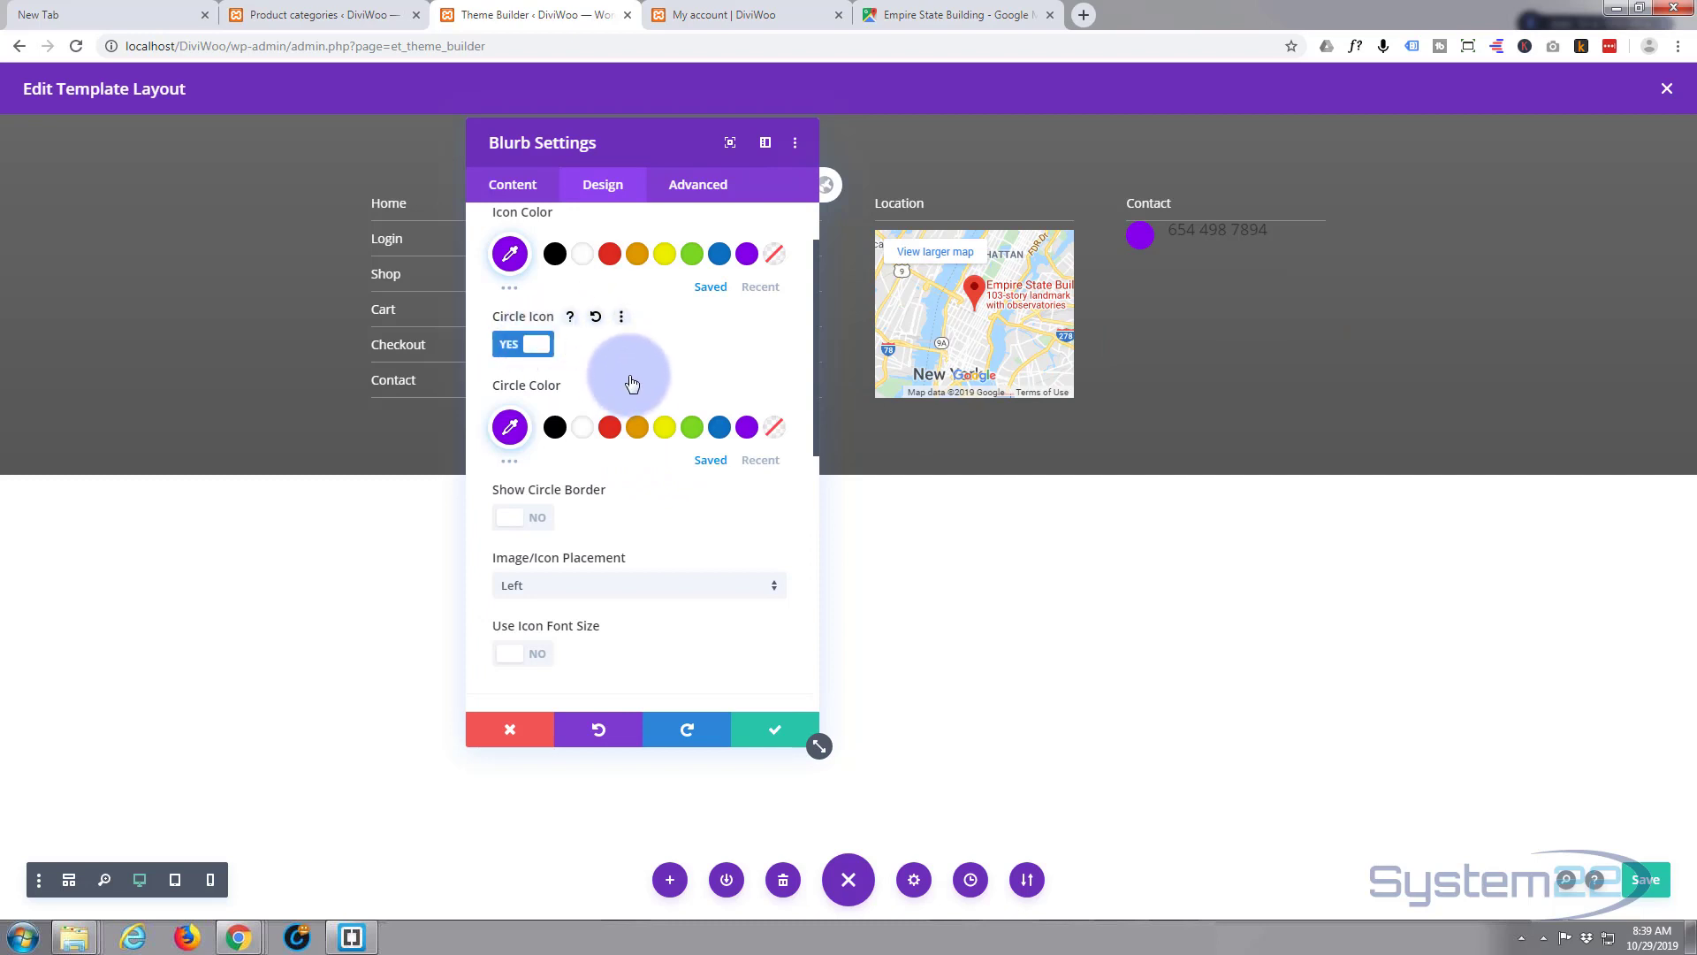
scroll(623, 371, "up", 1)
left_click(582, 343)
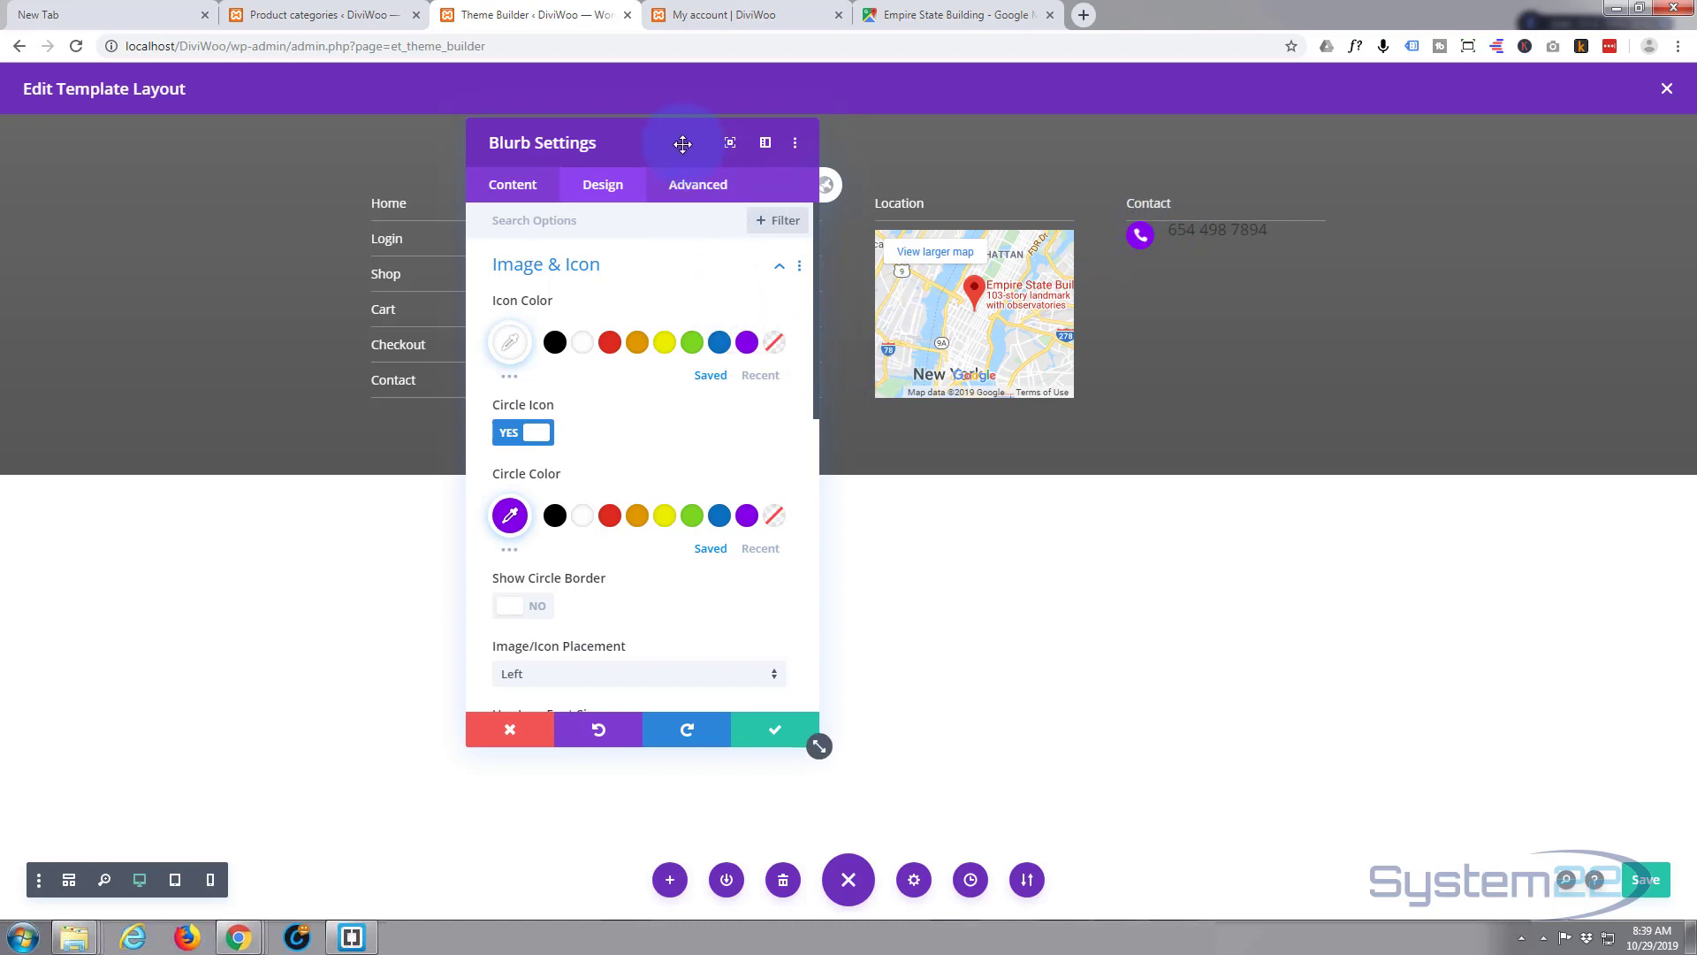
left_click_drag(684, 144, 586, 324)
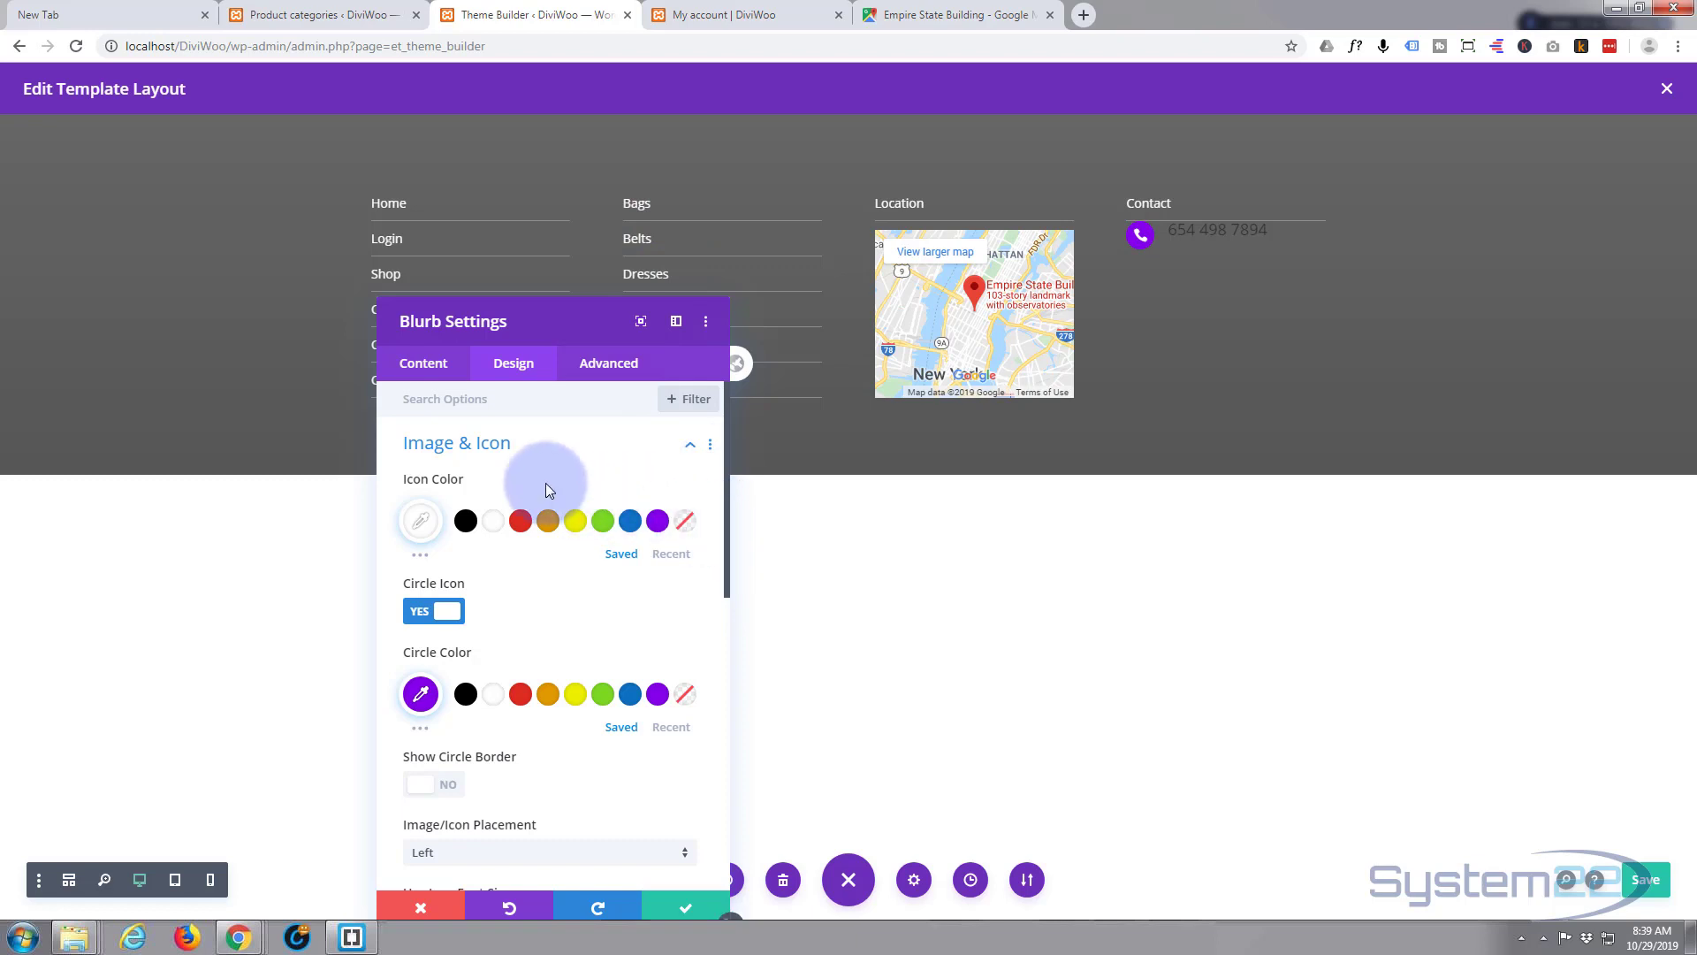
- Set the phone-number title text color to white and its size to 15px
left_click(548, 446)
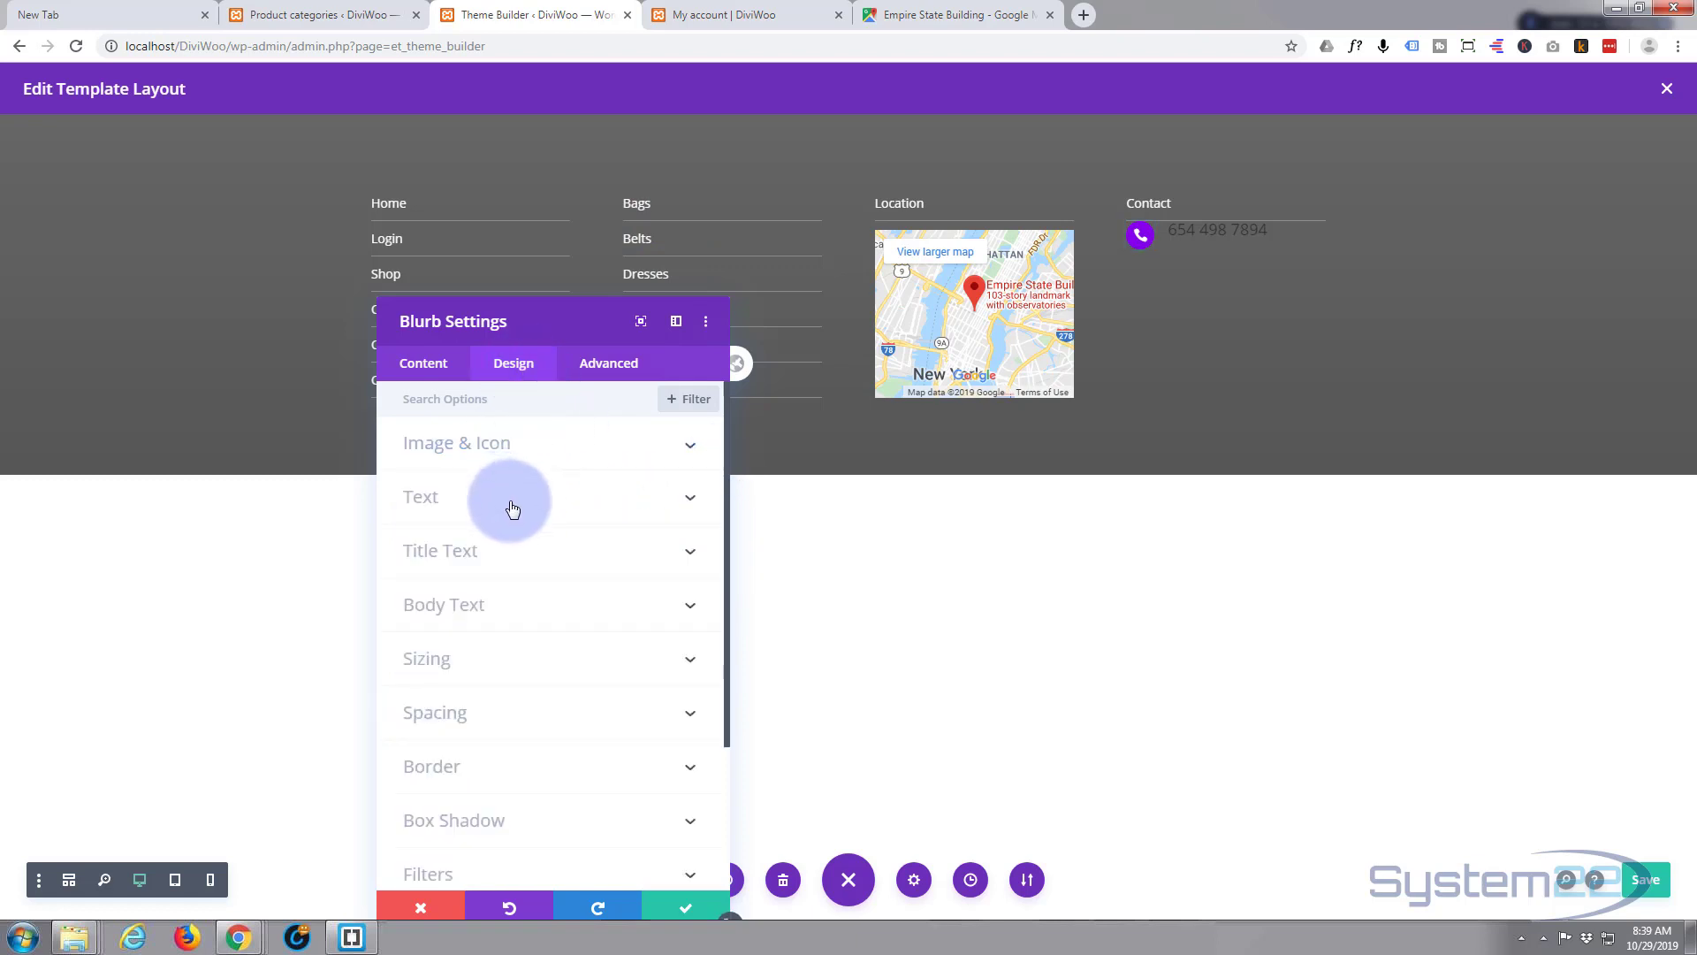
left_click(512, 552)
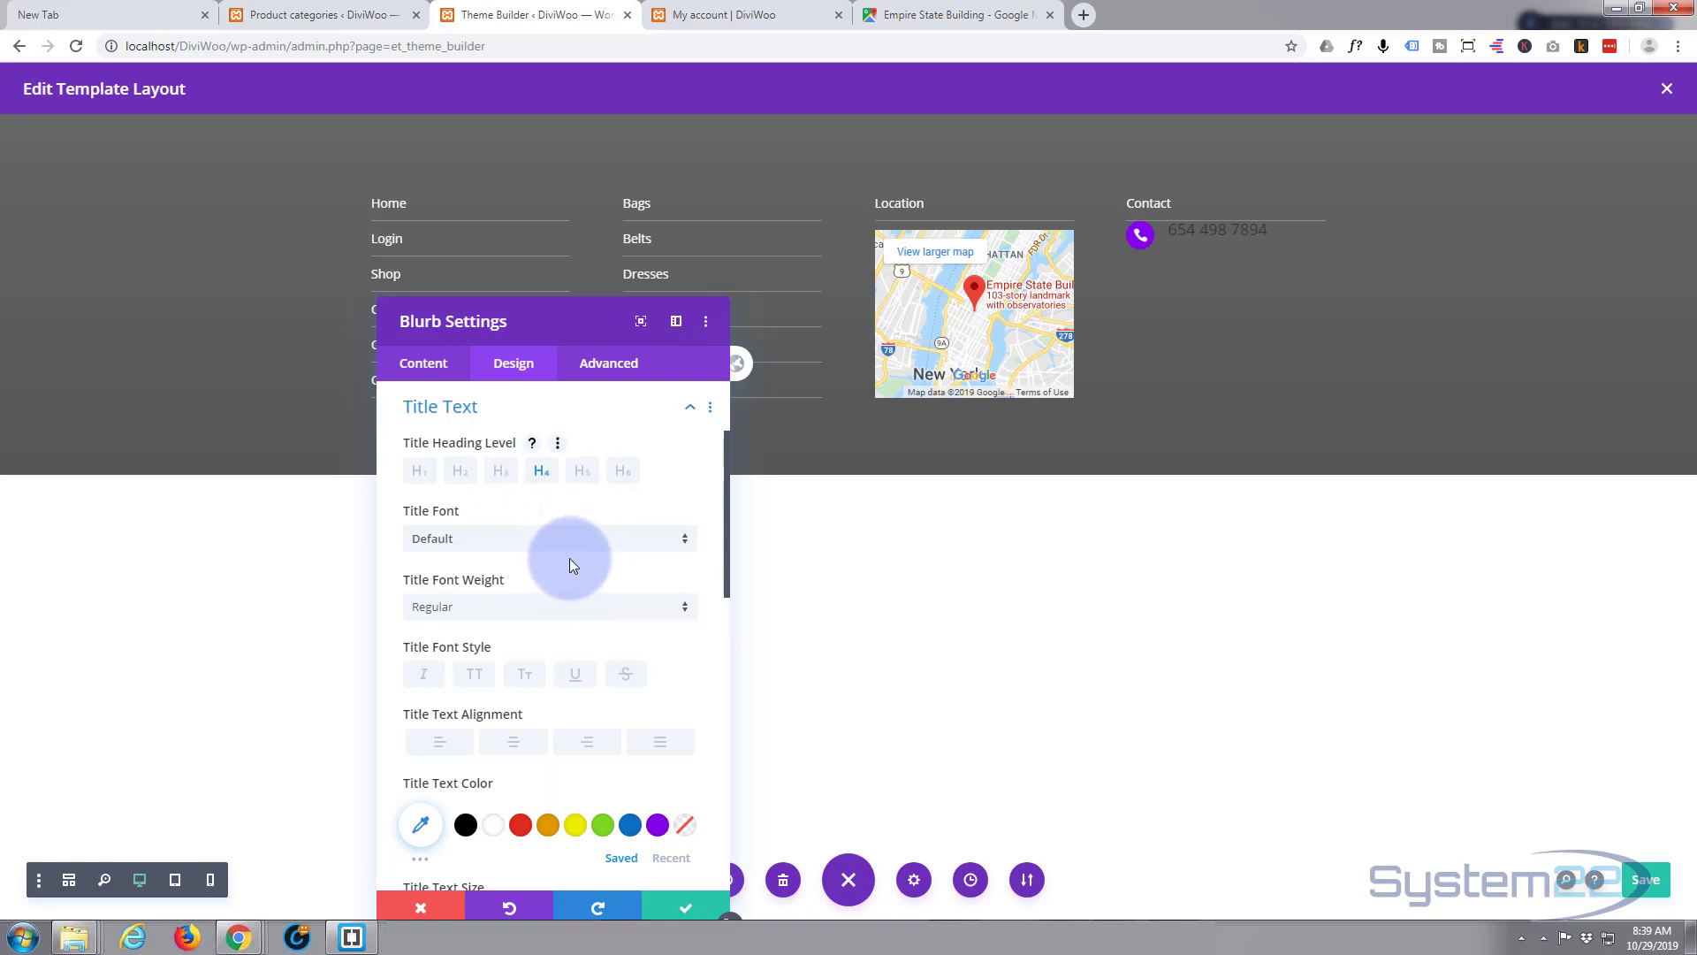
scroll(569, 558, "down", 1)
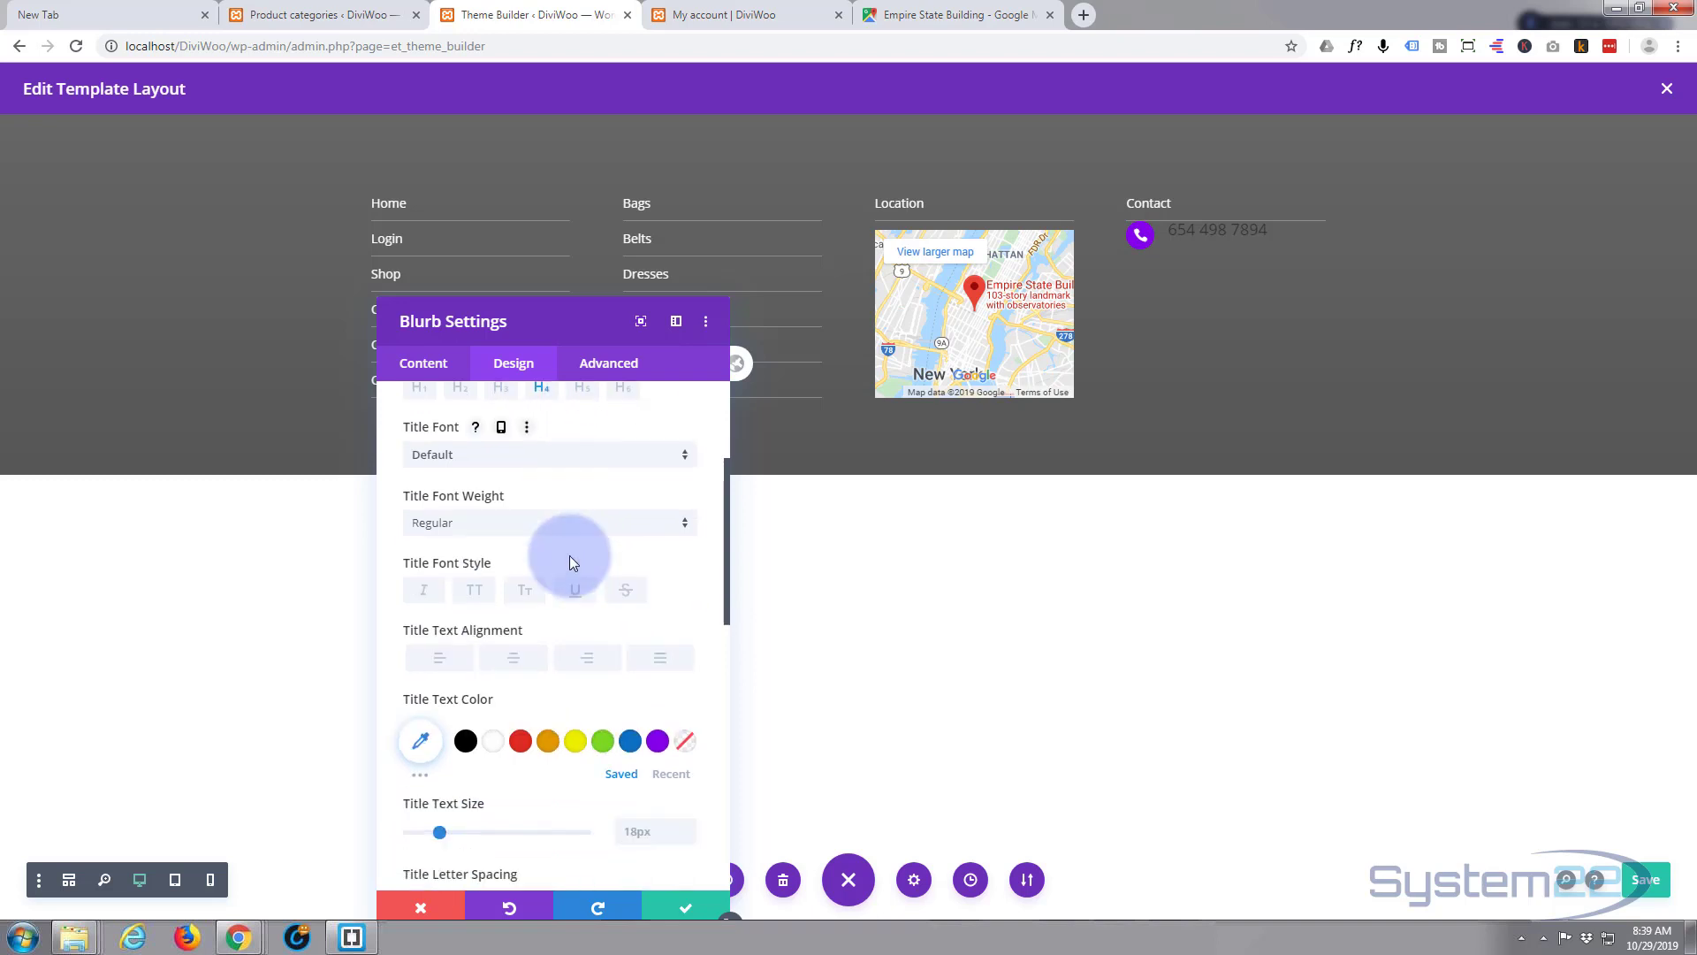
left_click(493, 737)
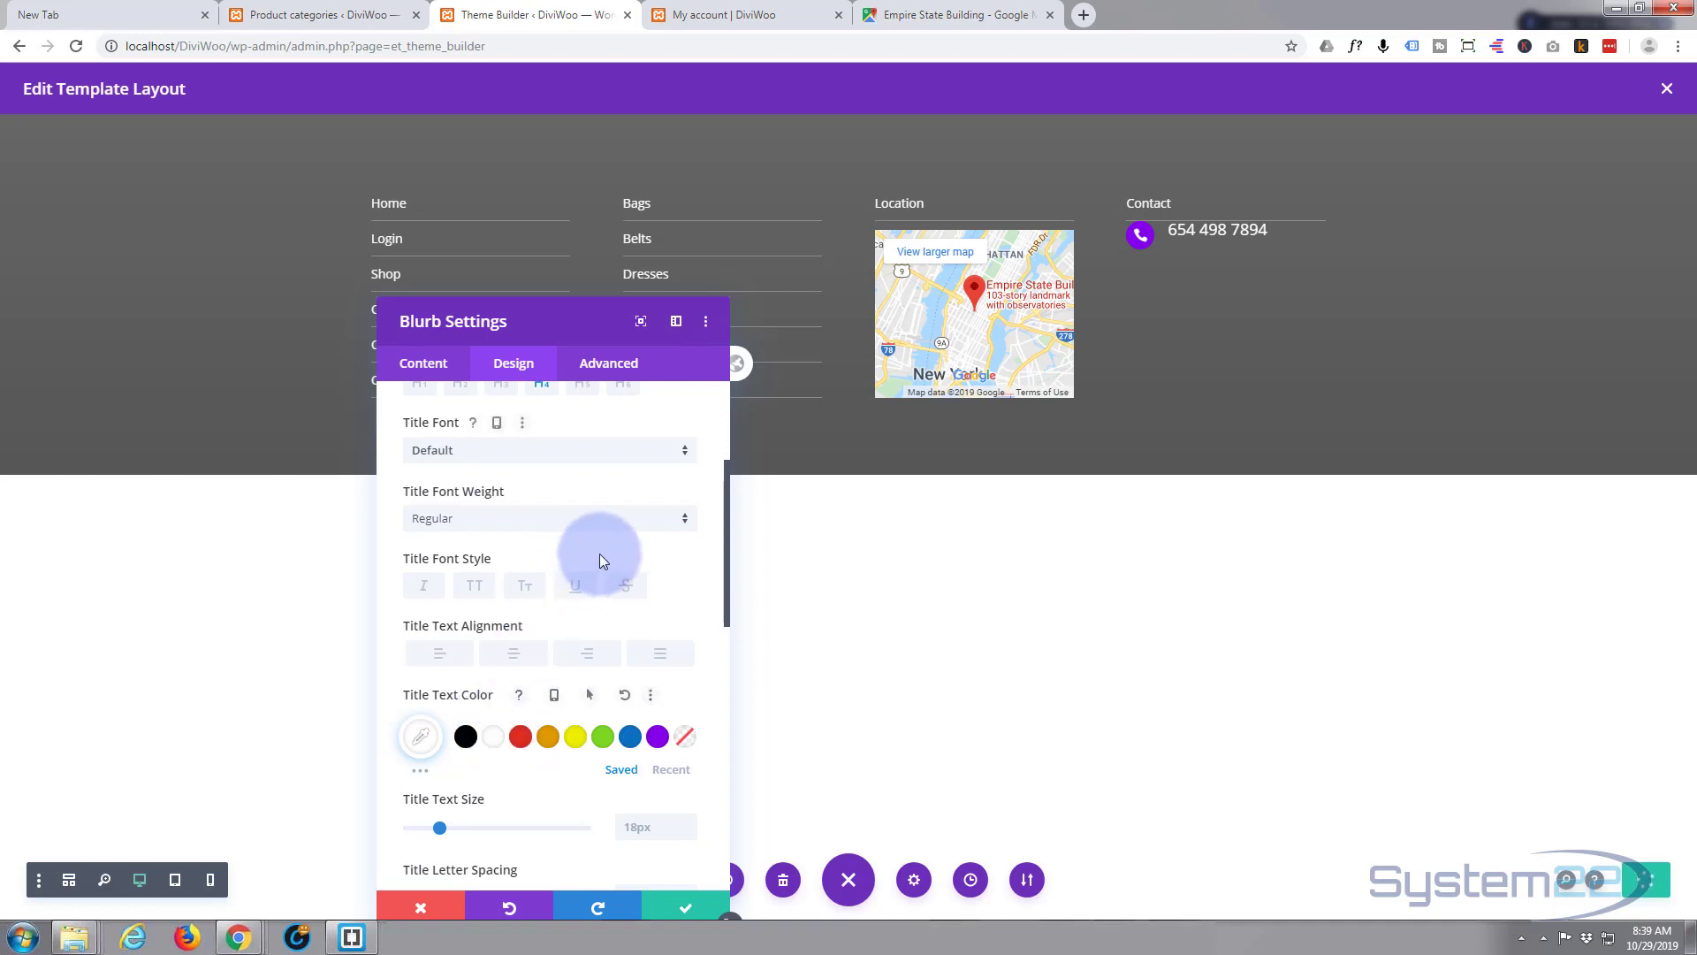
scroll(600, 553, "down", 2)
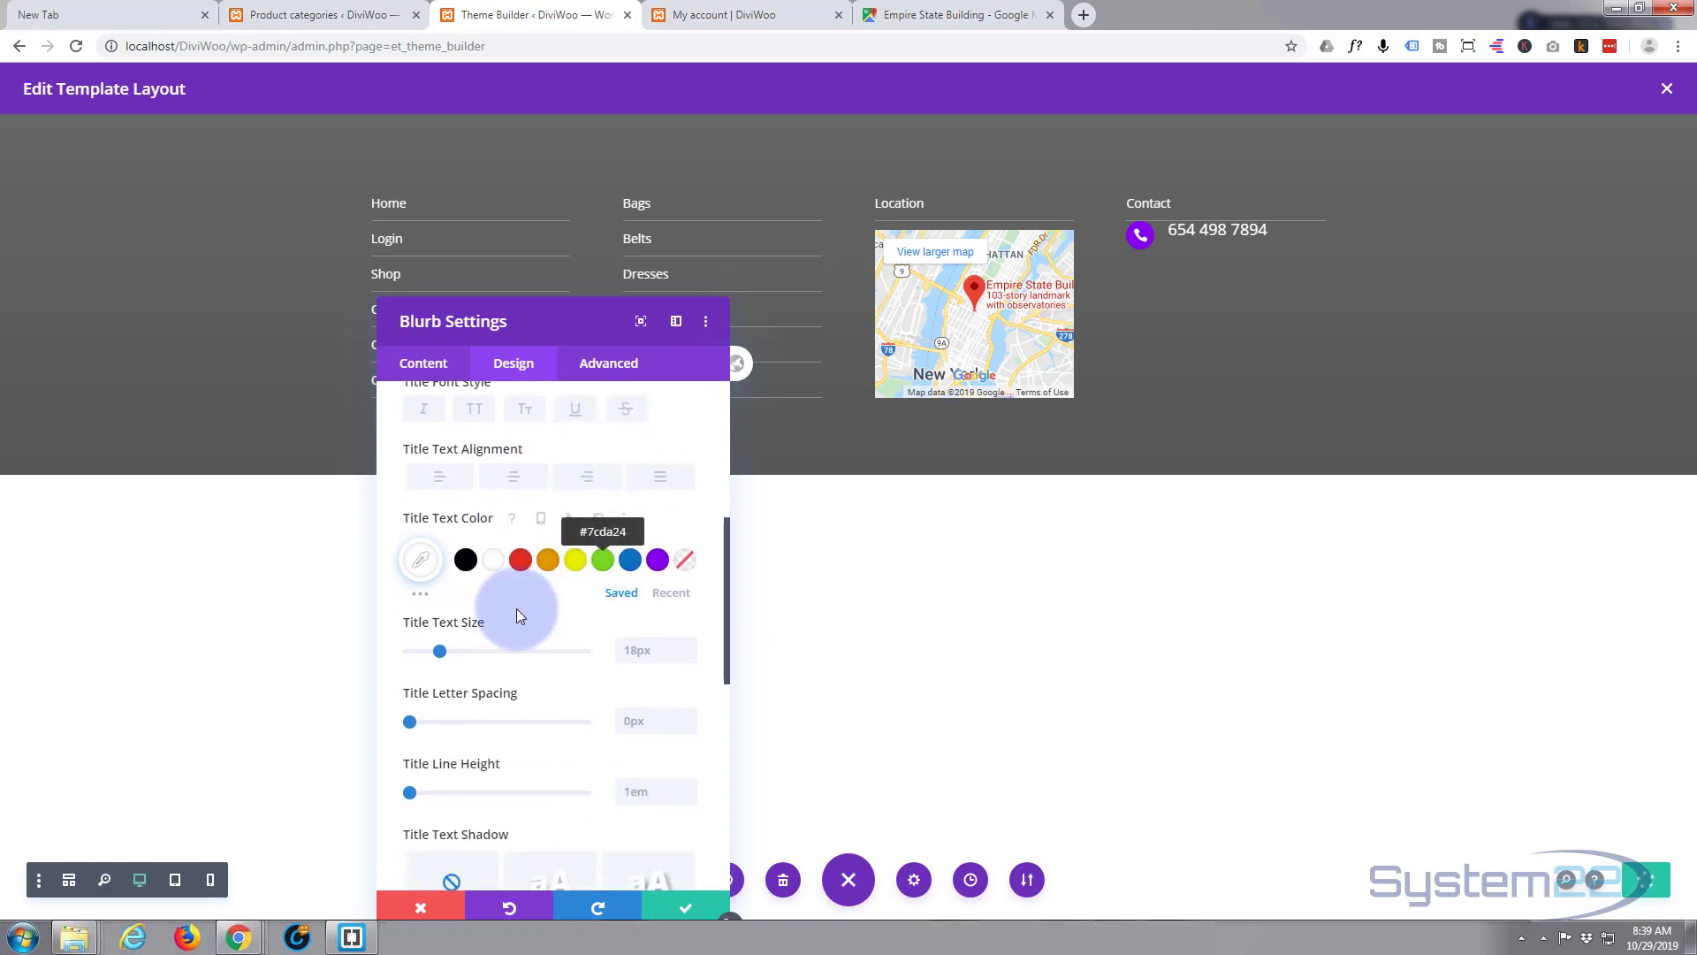
left_click_drag(442, 650, 434, 653)
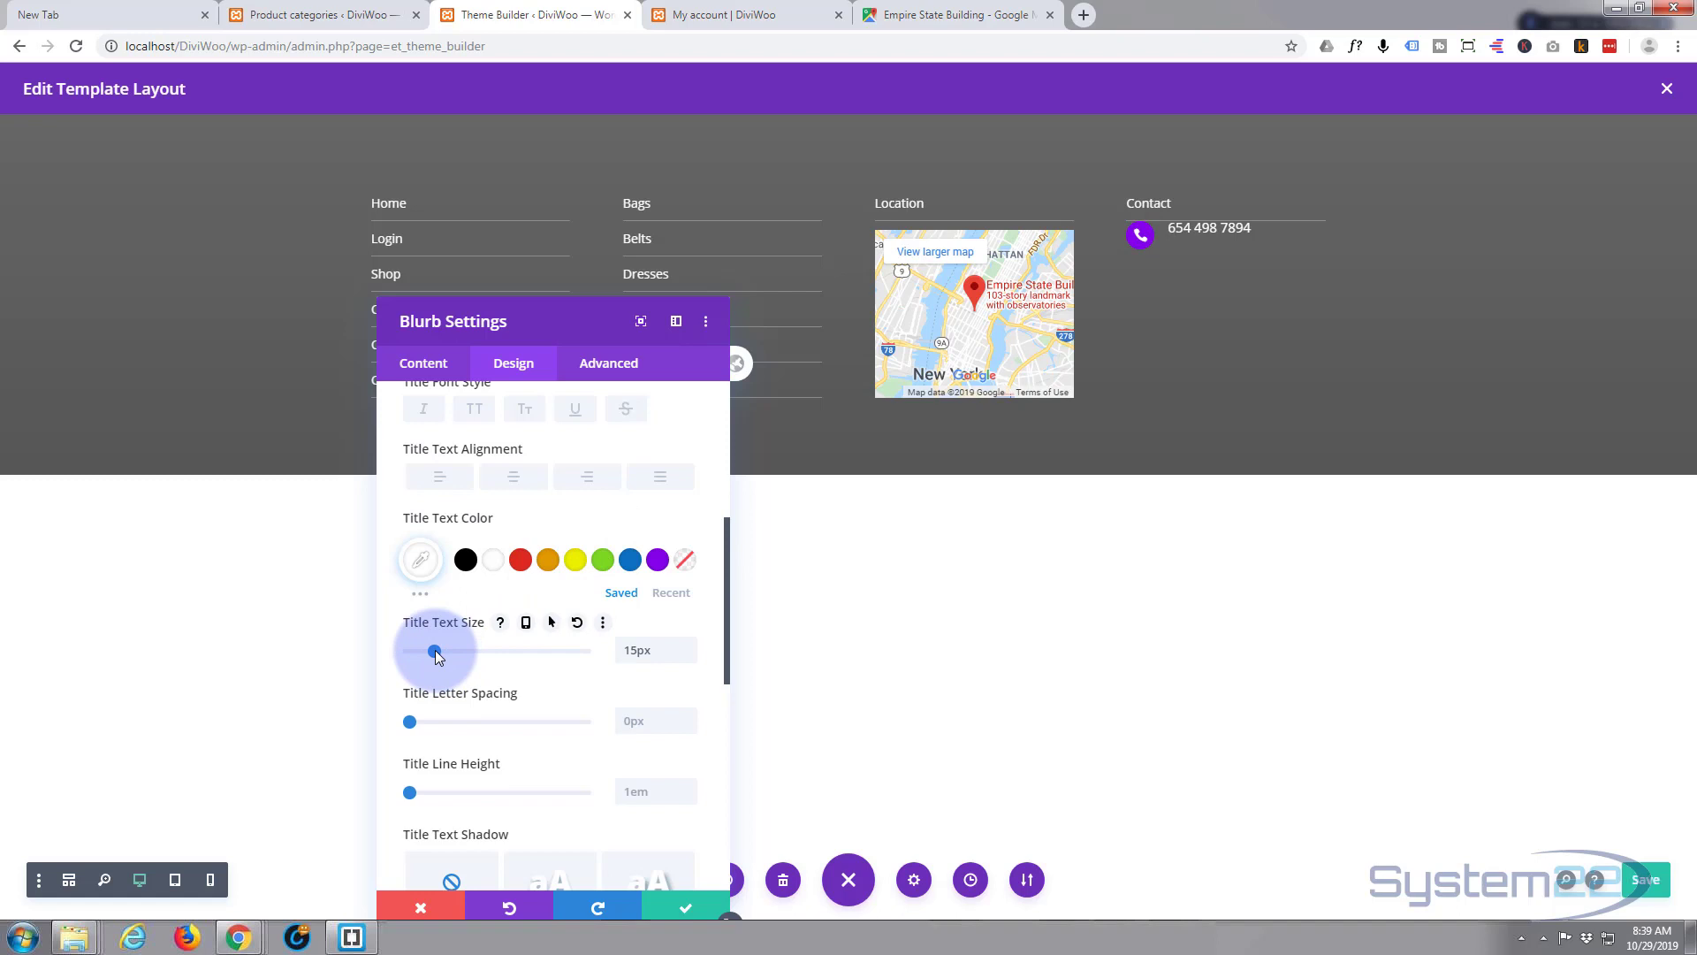
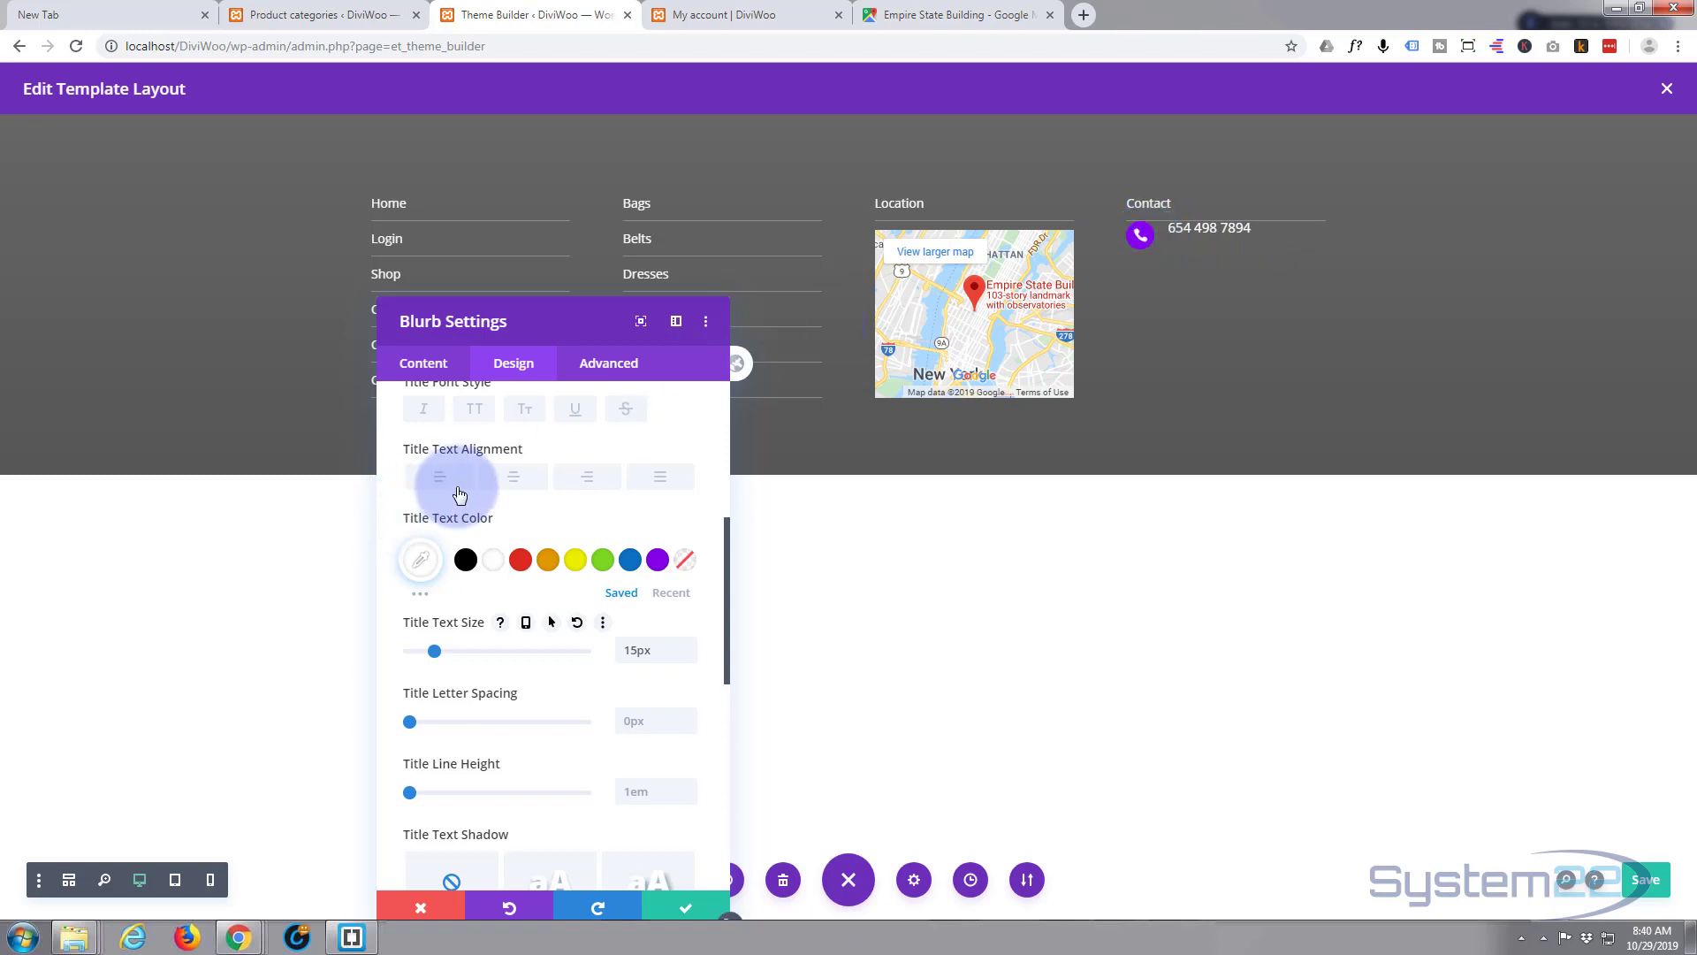
- Expand the phone blurb's Advanced Custom CSS fields down to the Blurb Title box
left_click(629, 367)
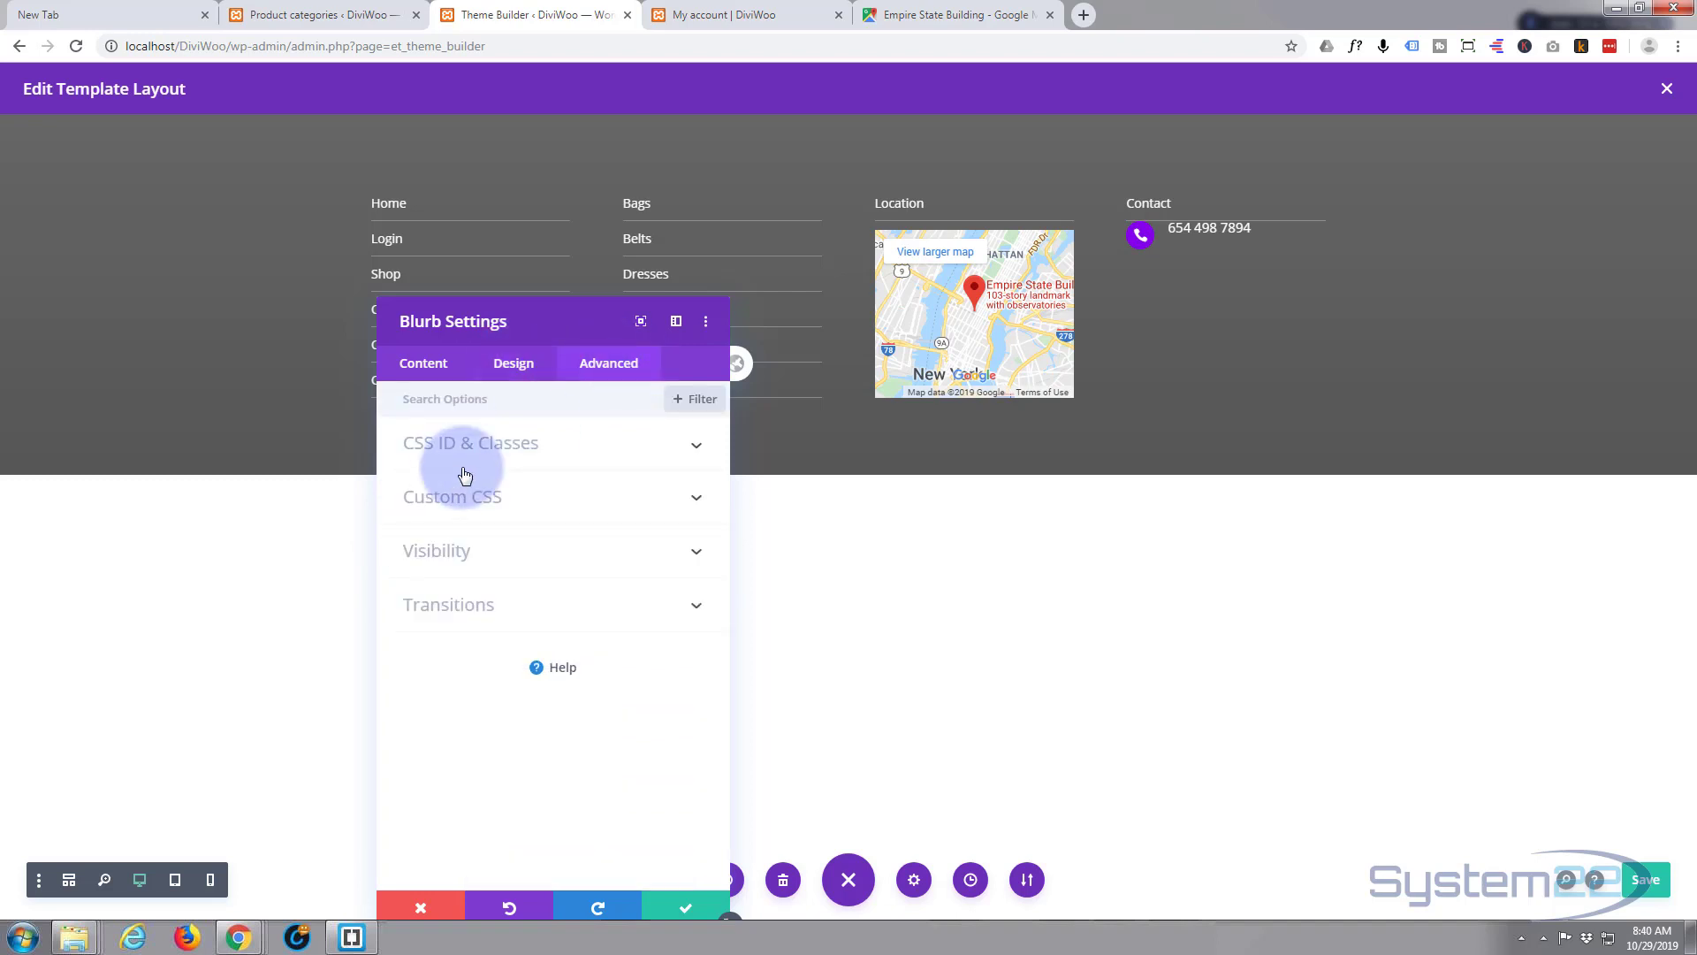
left_click(543, 495)
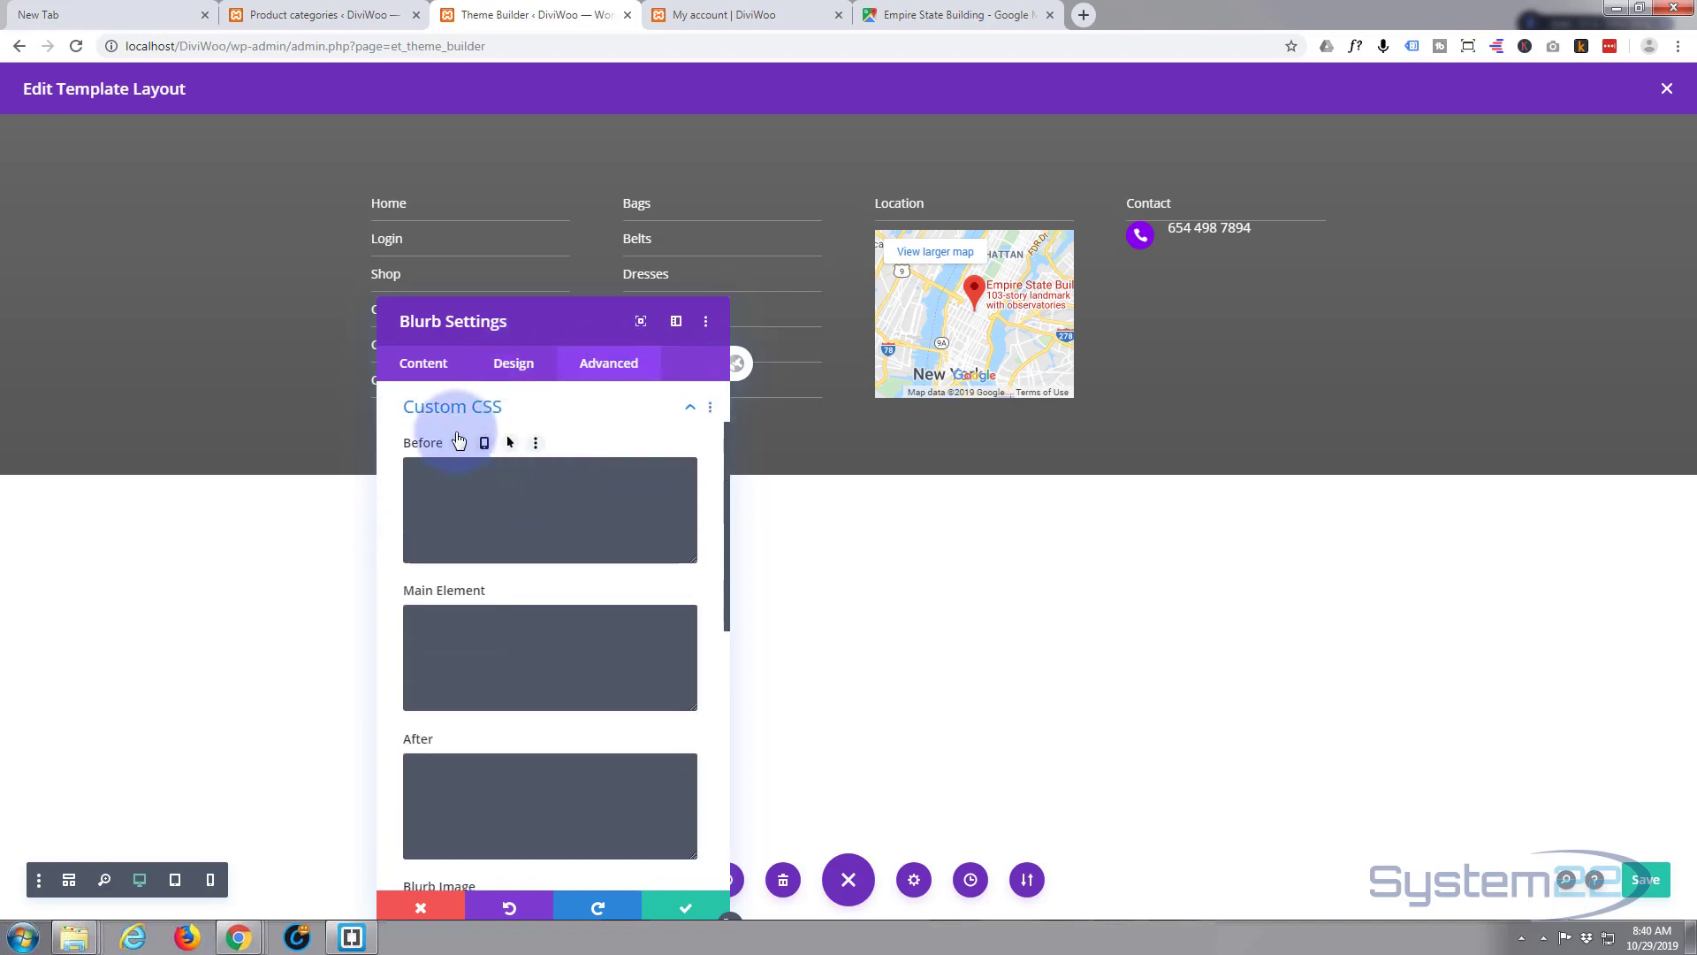
scroll(410, 497, "down", 3)
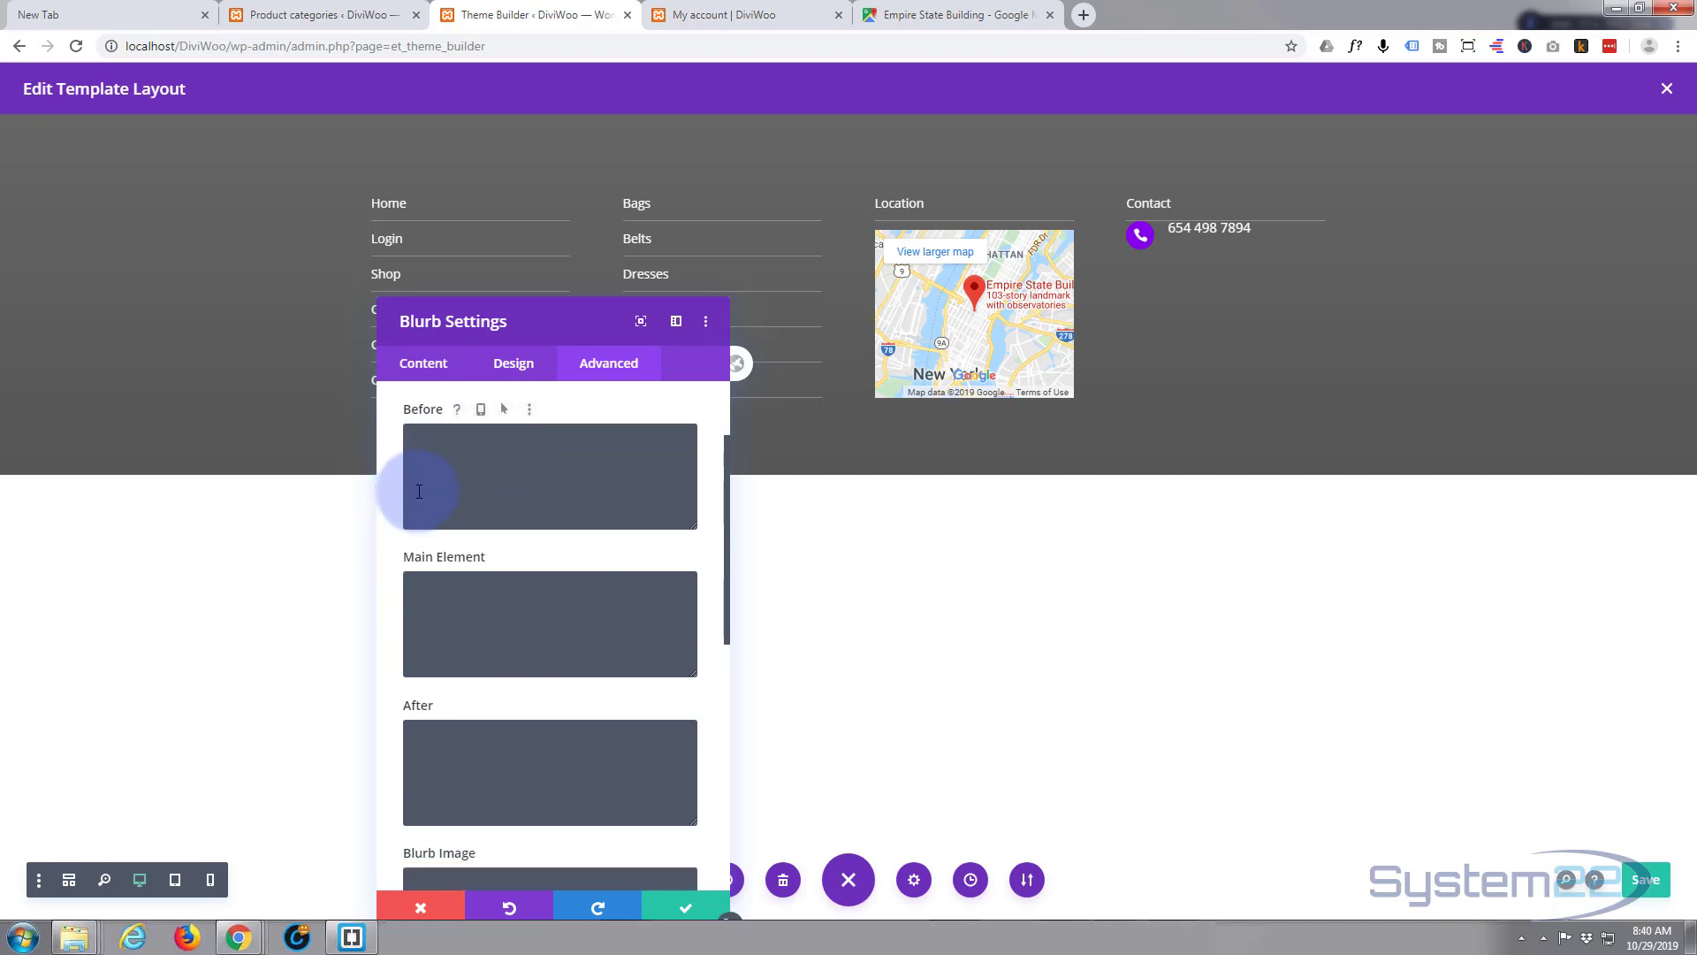
scroll(455, 522, "down", 1)
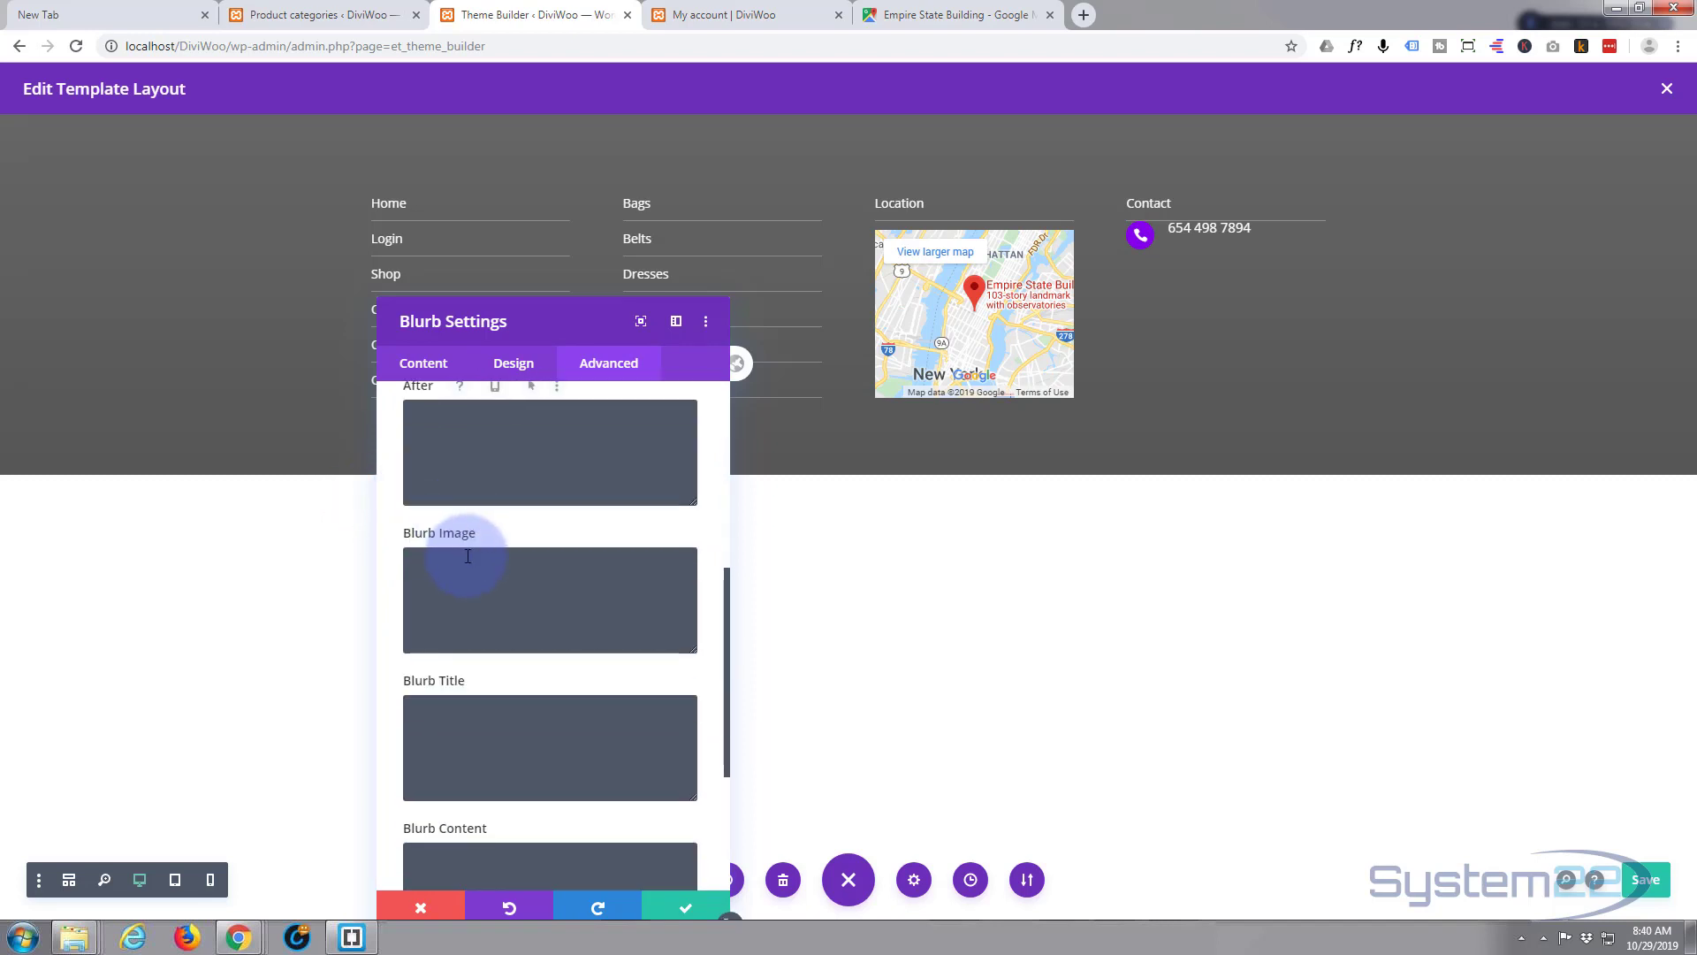
scroll(464, 531, "down", 2)
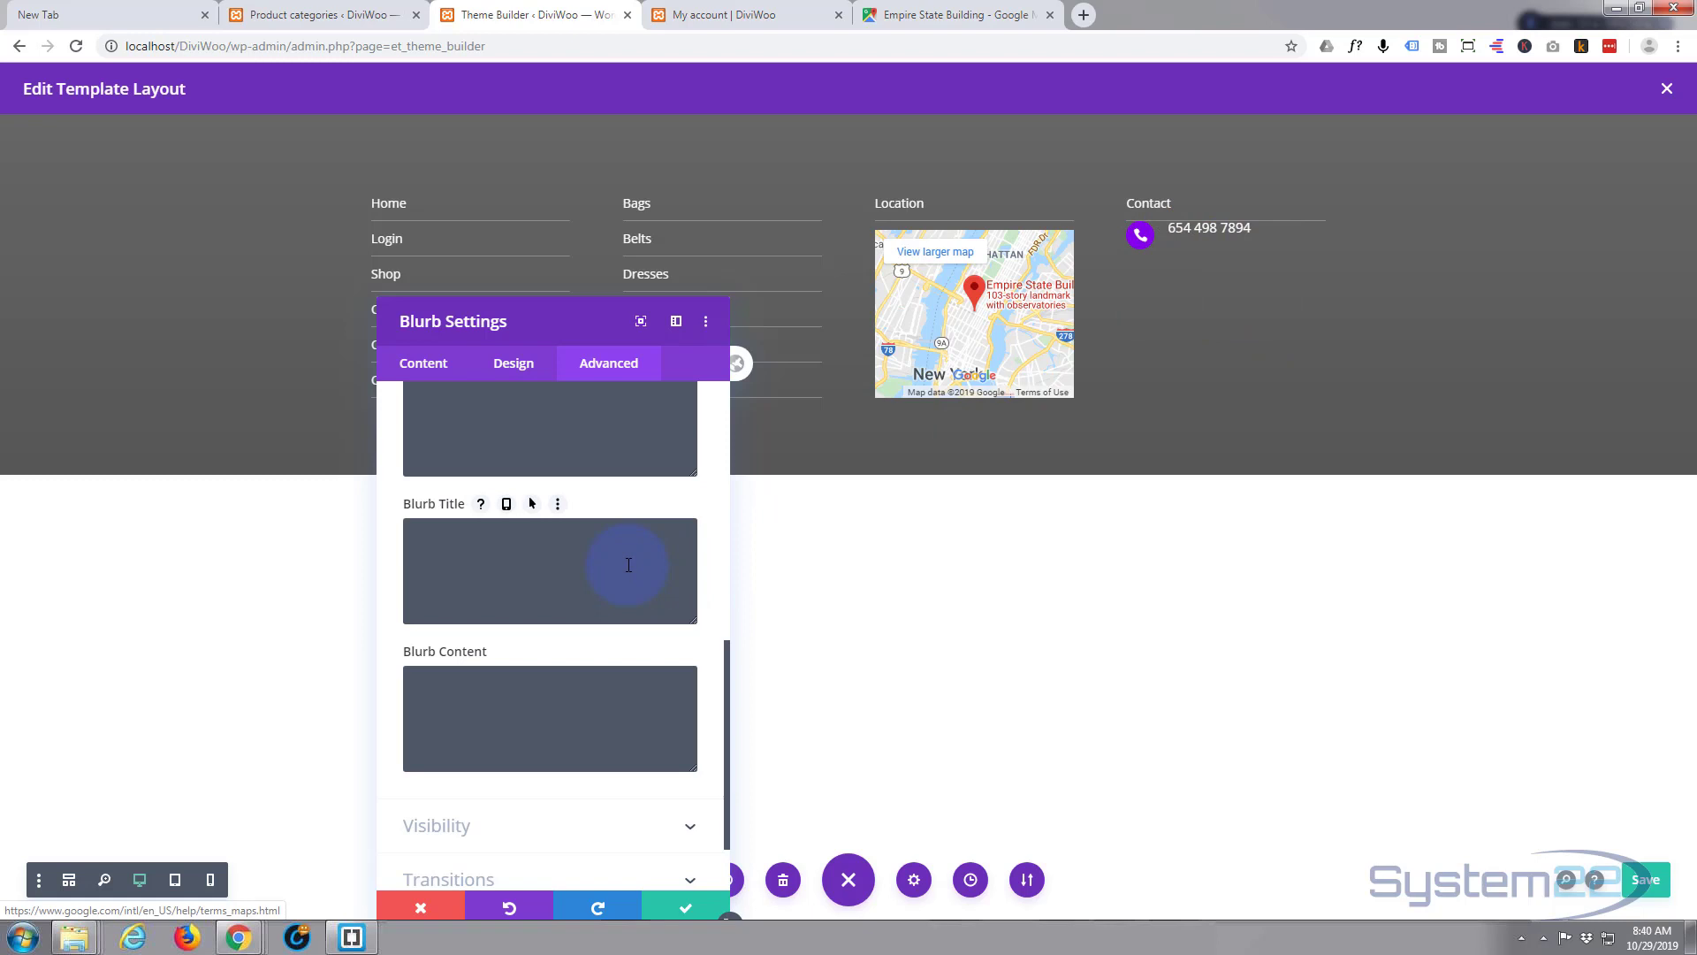
- Enter margin-top:10px as the Blurb Title custom CSS so the number aligns with its icon
left_click(429, 534)
type("m")
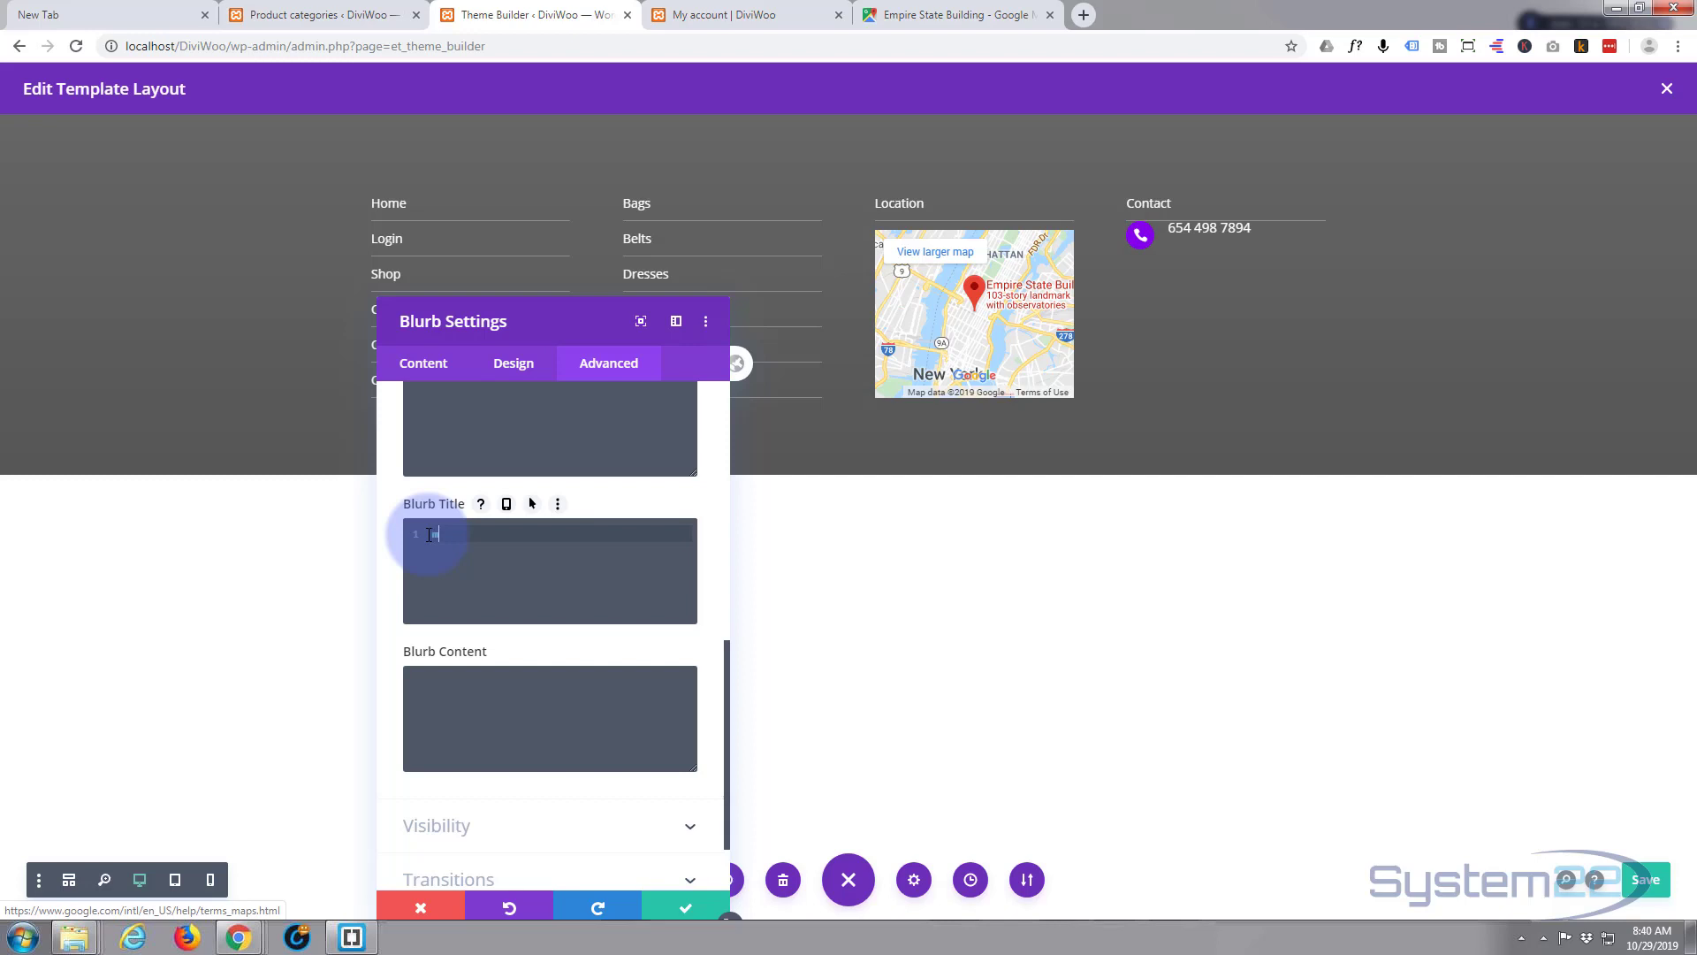
type("argin-t")
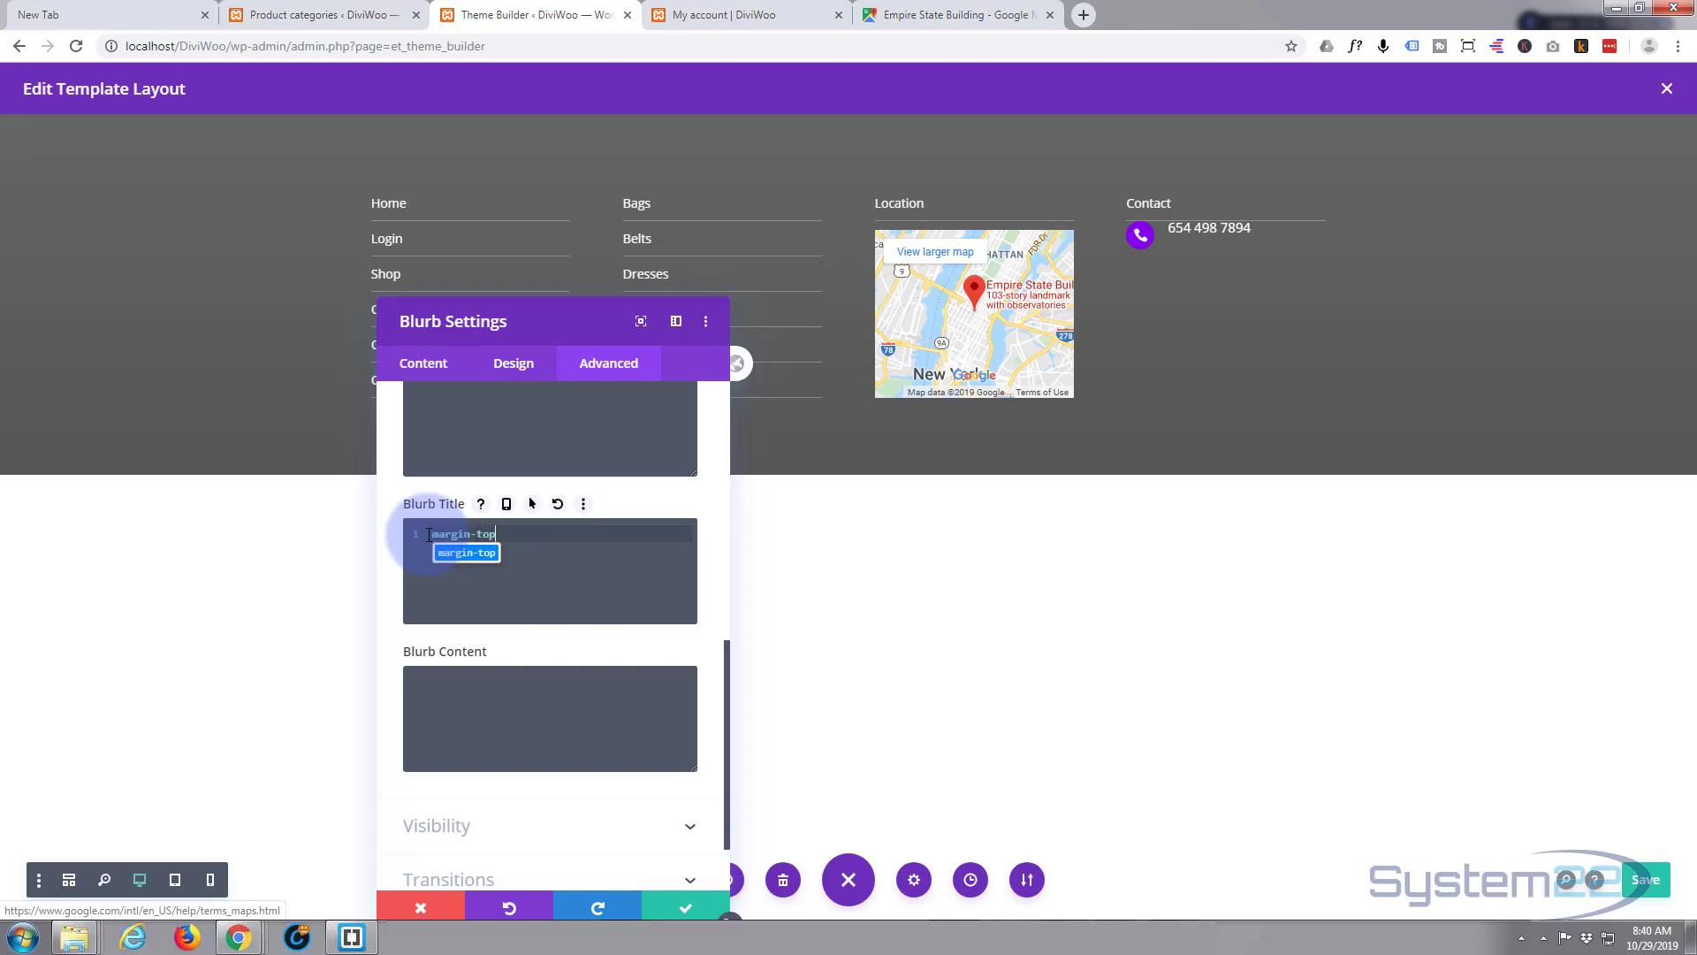
type("op")
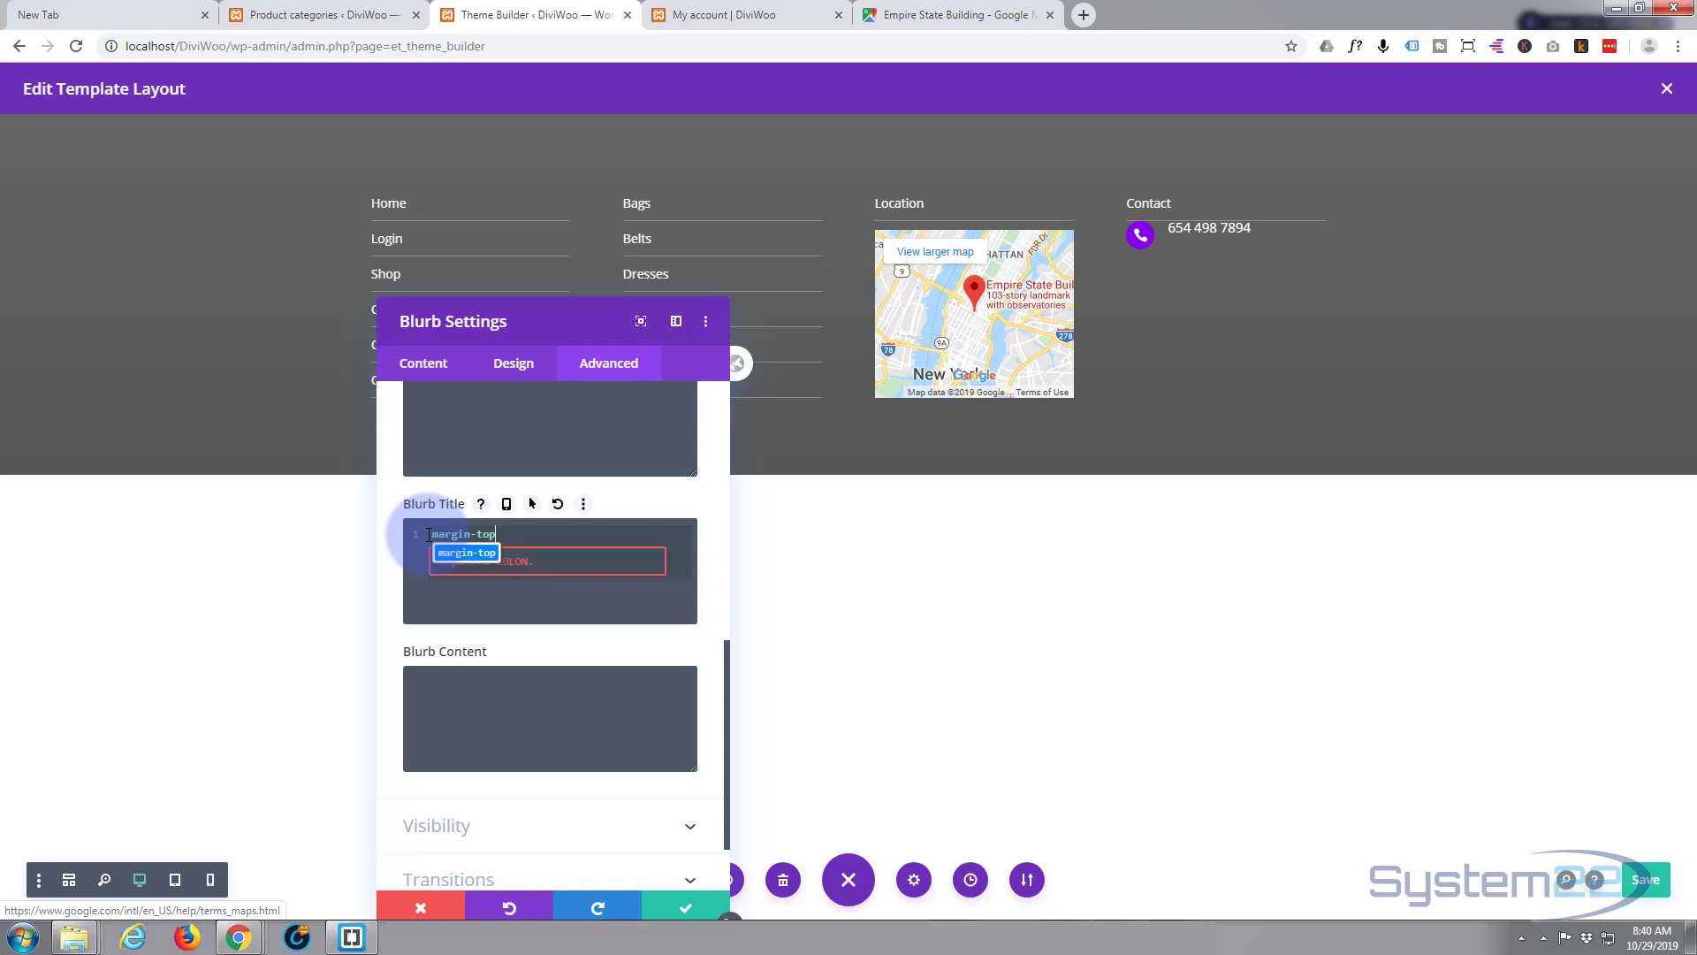
type(":1")
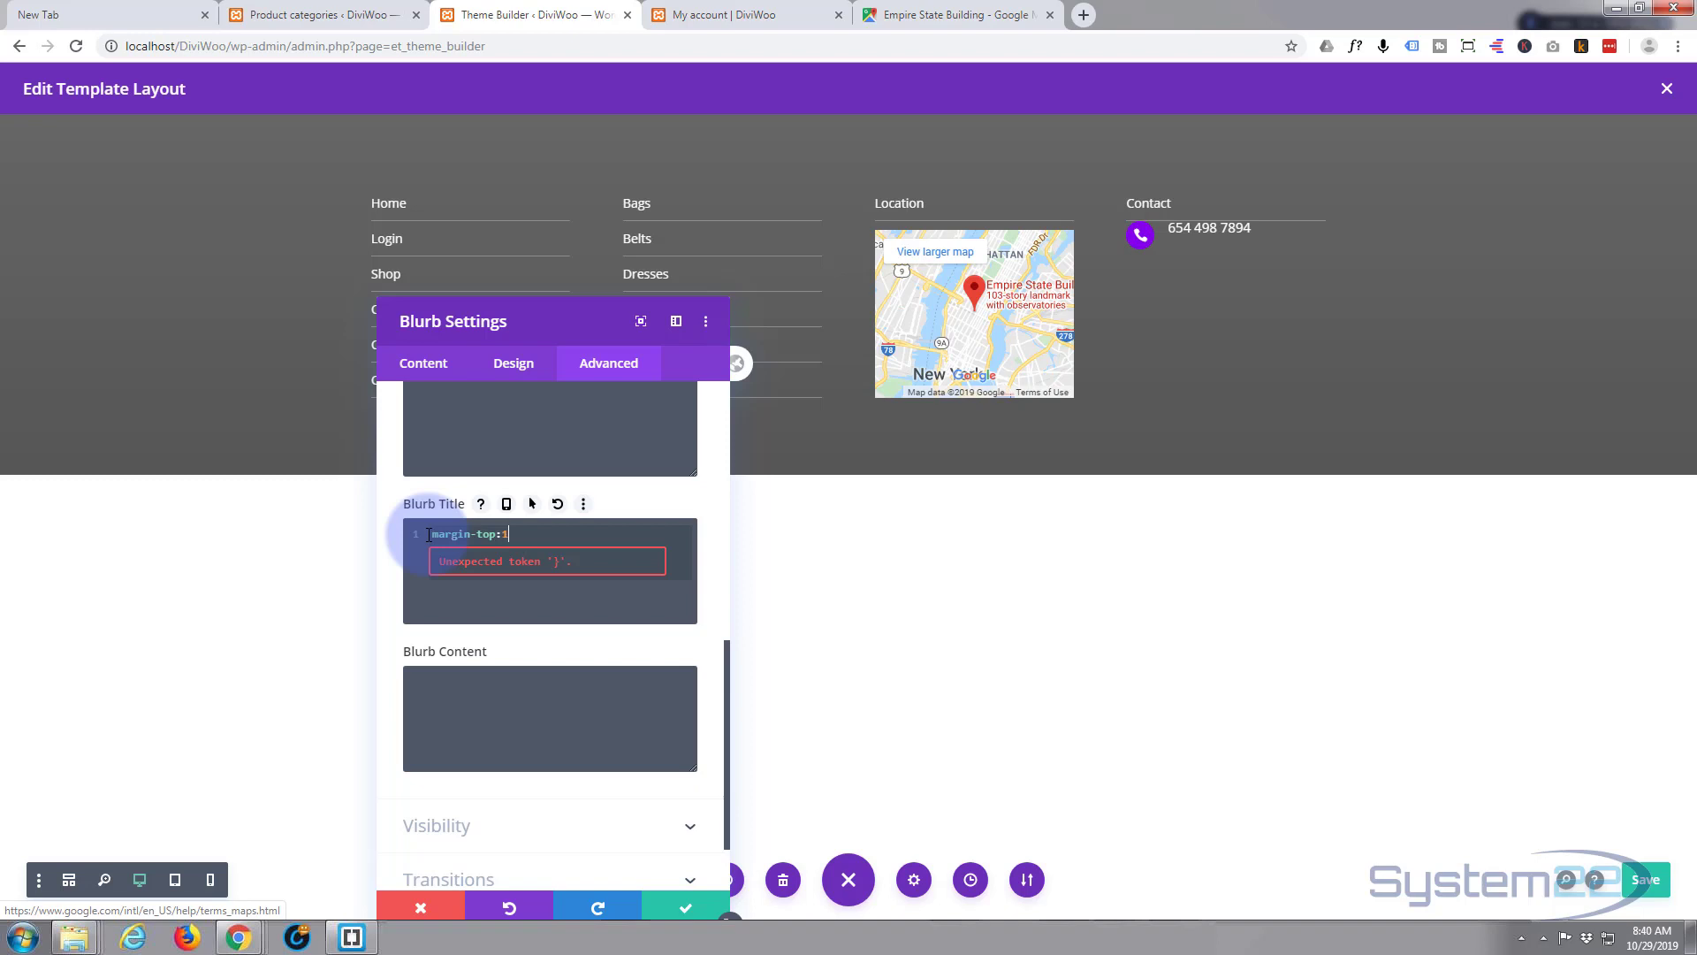
type("0px")
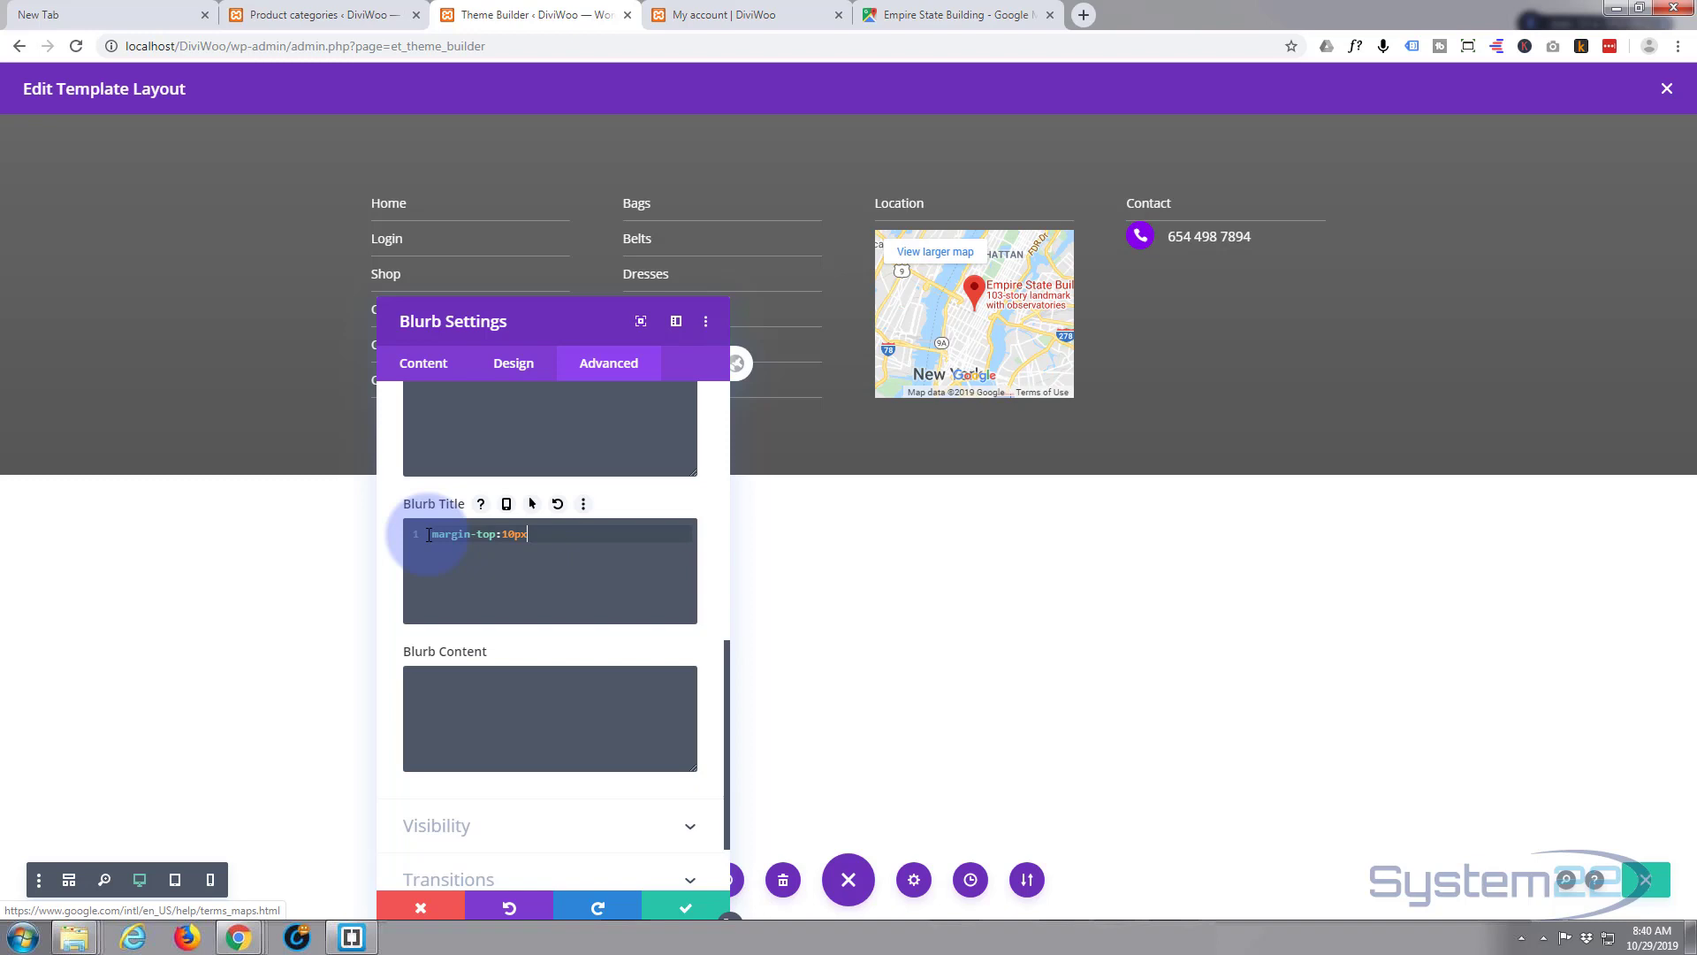
left_click(512, 534)
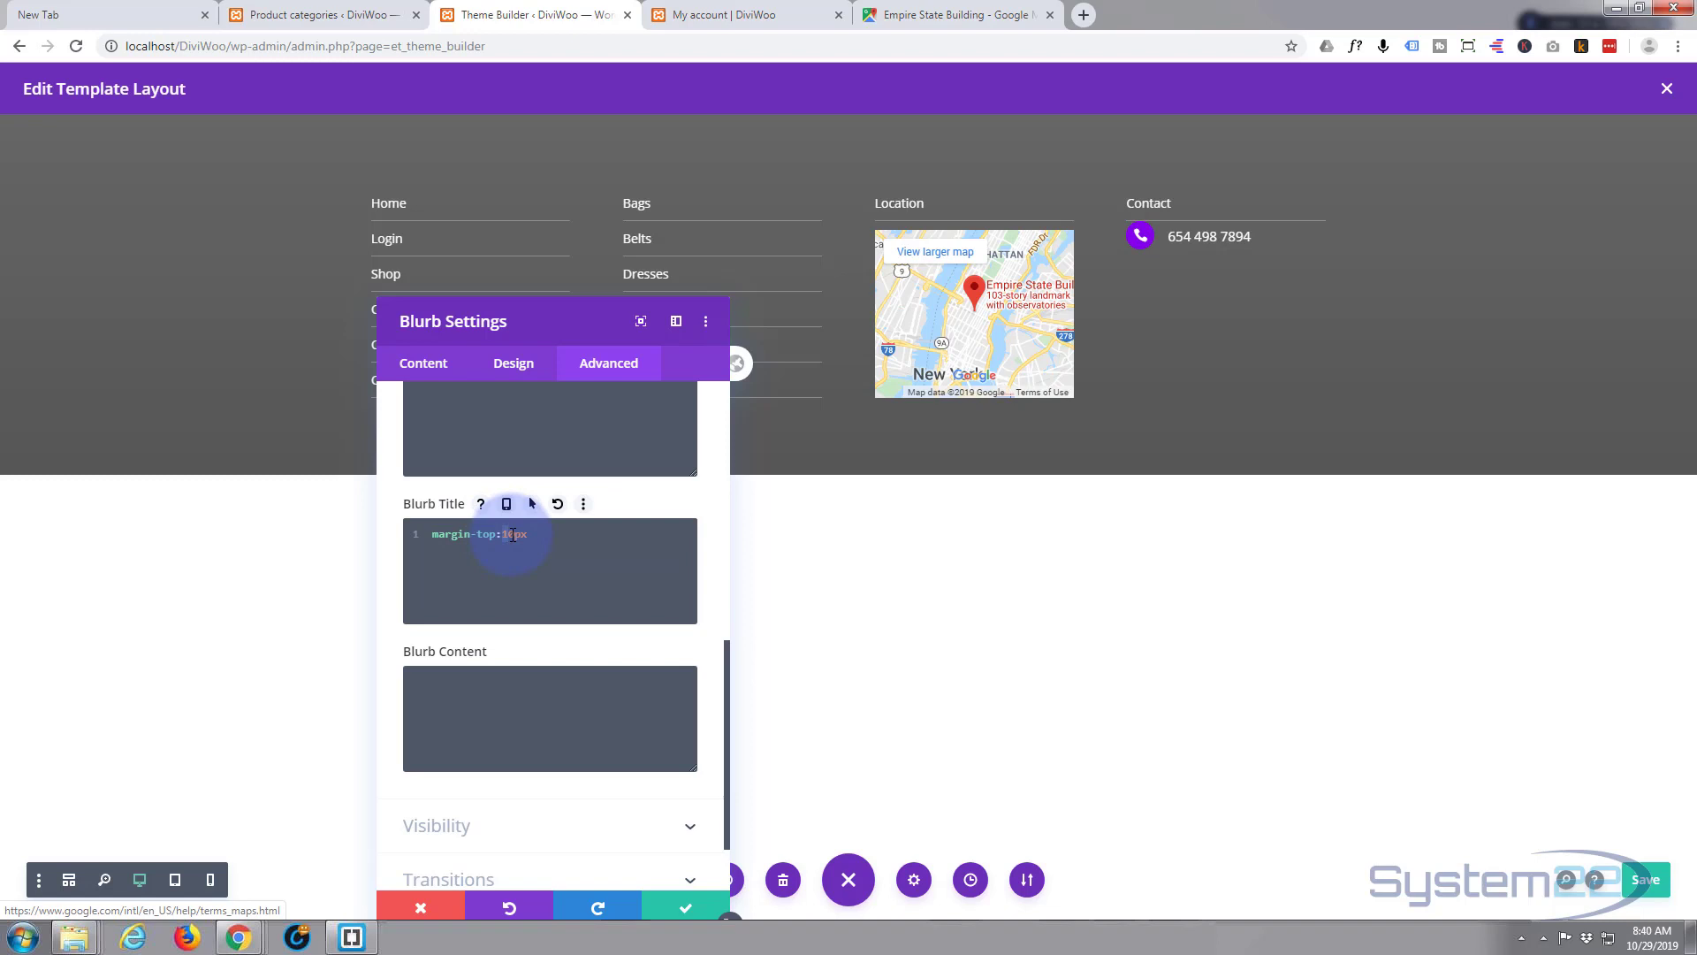
type("9")
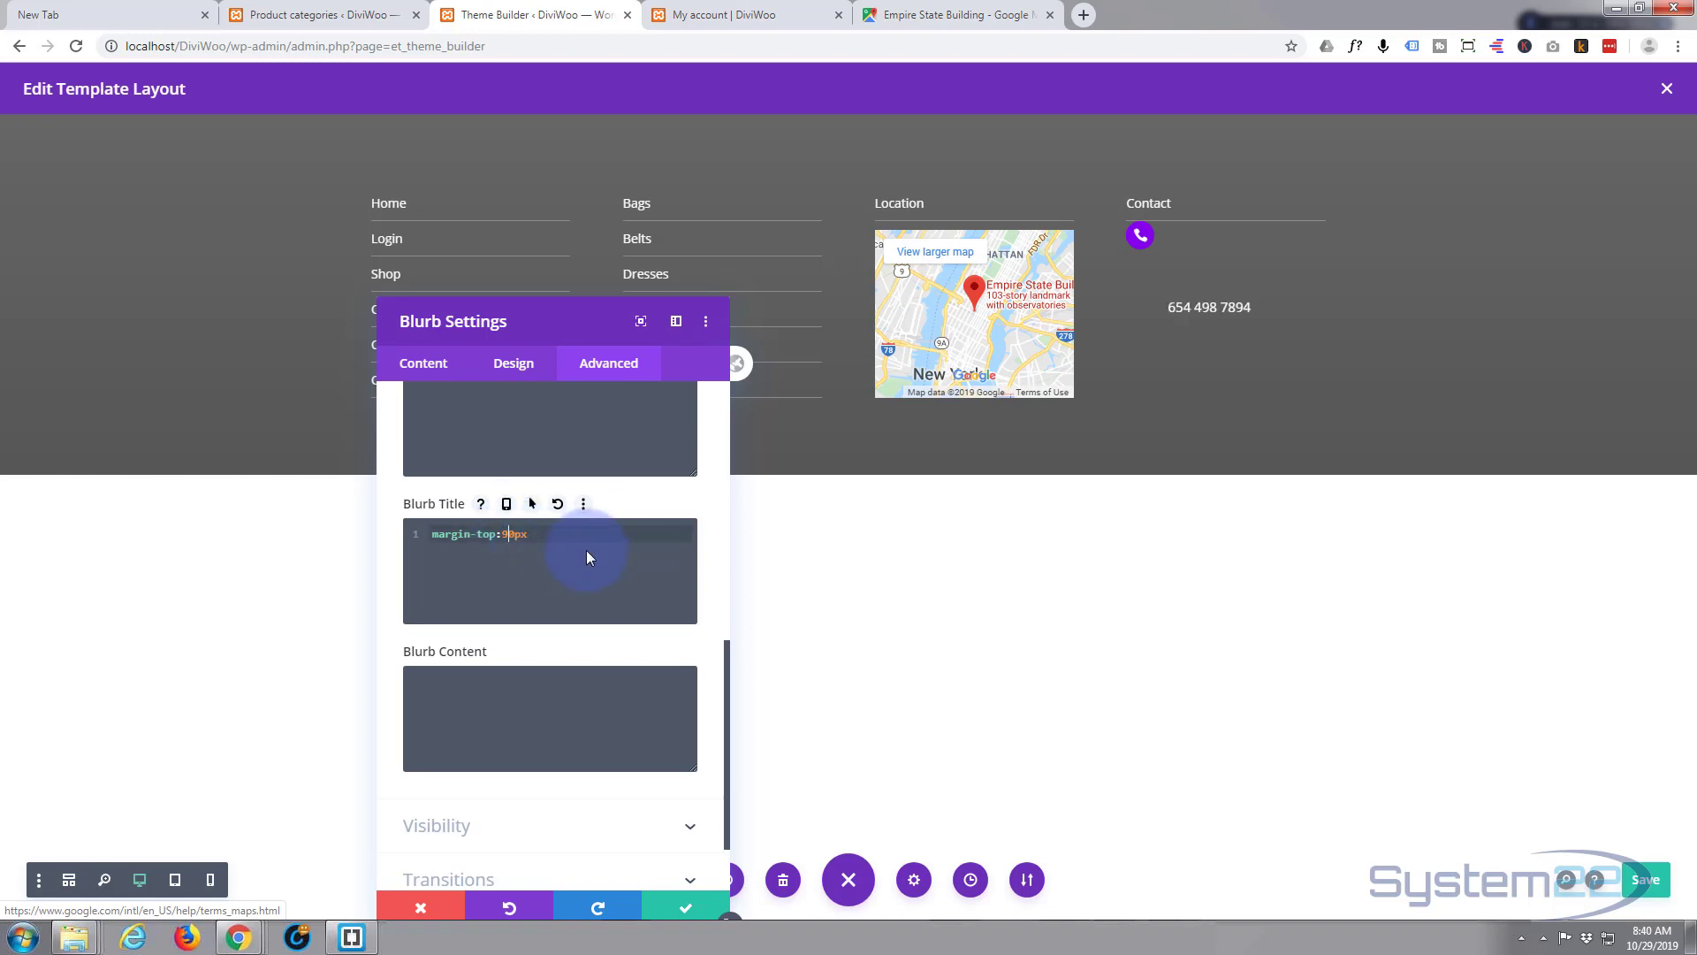
key("Delete")
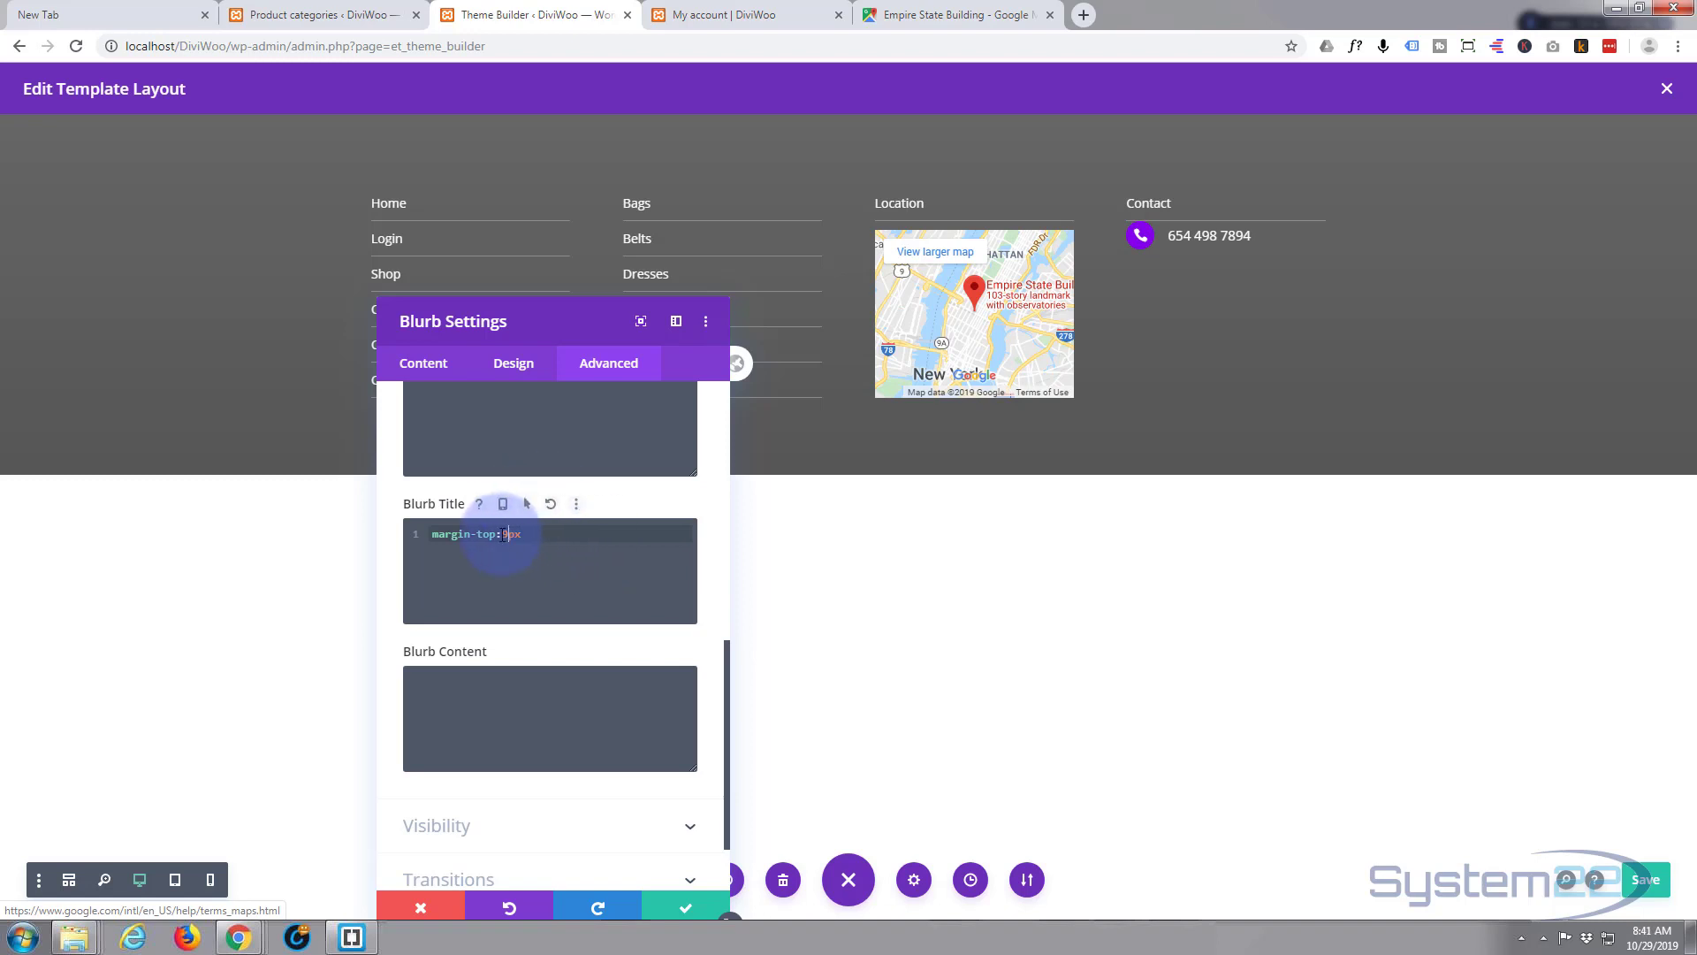
left_click_drag(503, 535, 509, 535)
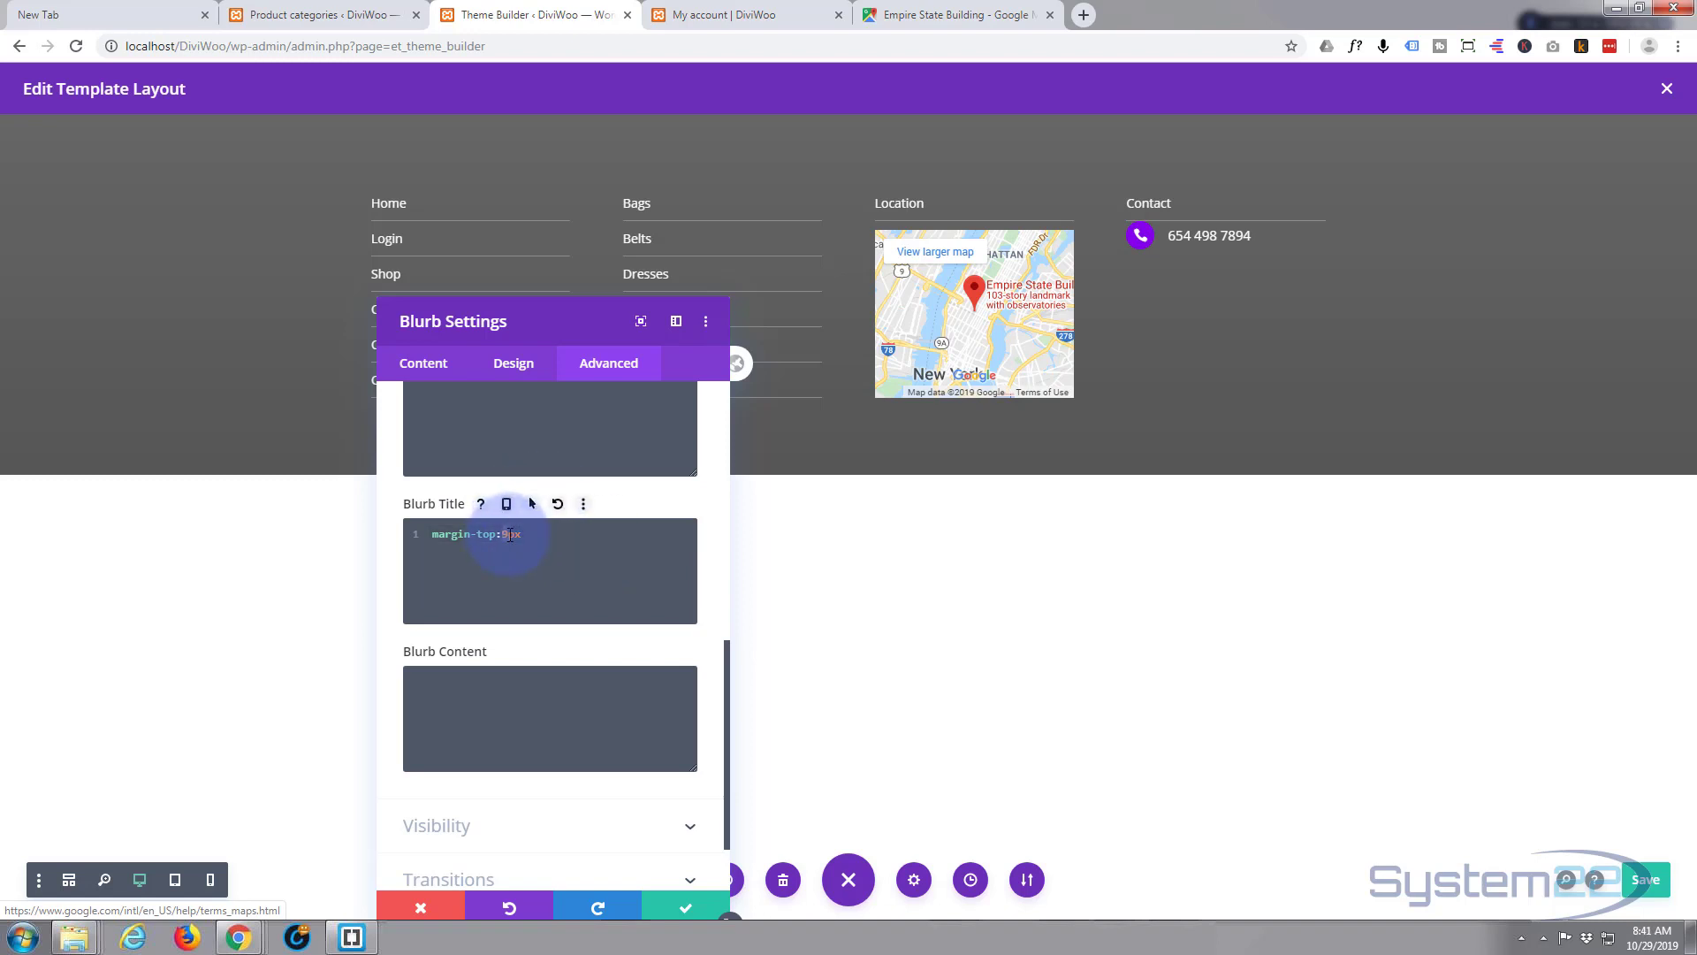
type("10")
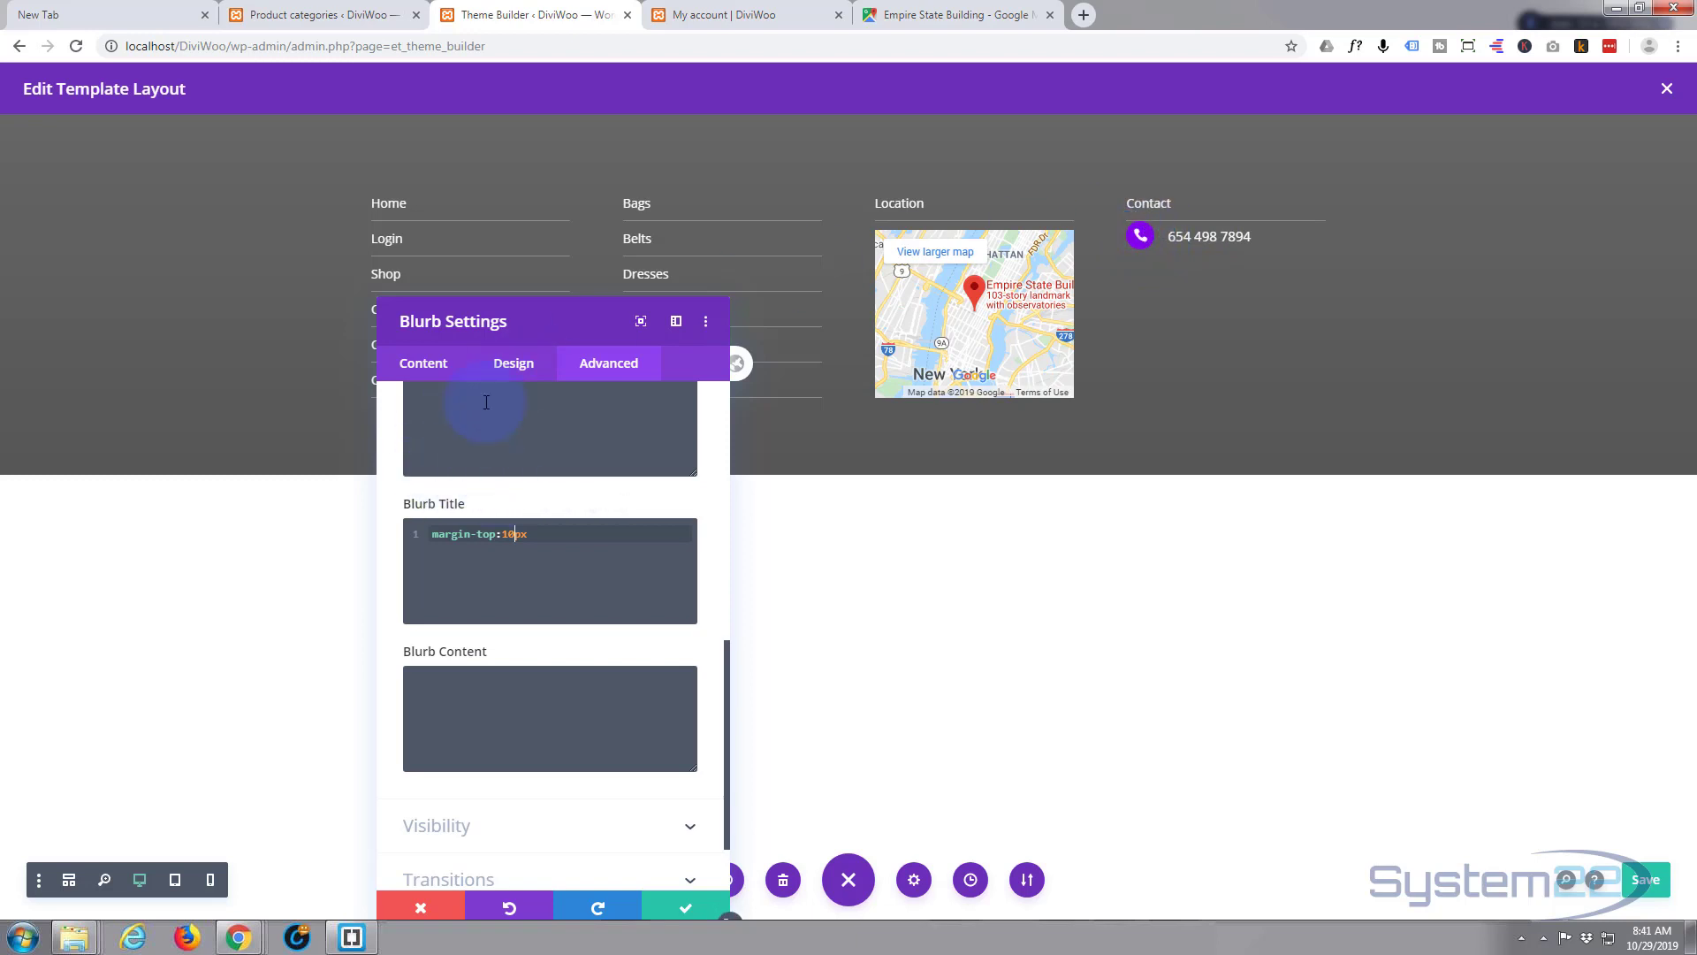
- Set the phone blurb's Design > Spacing Padding Top to 10px and save it
left_click(513, 364)
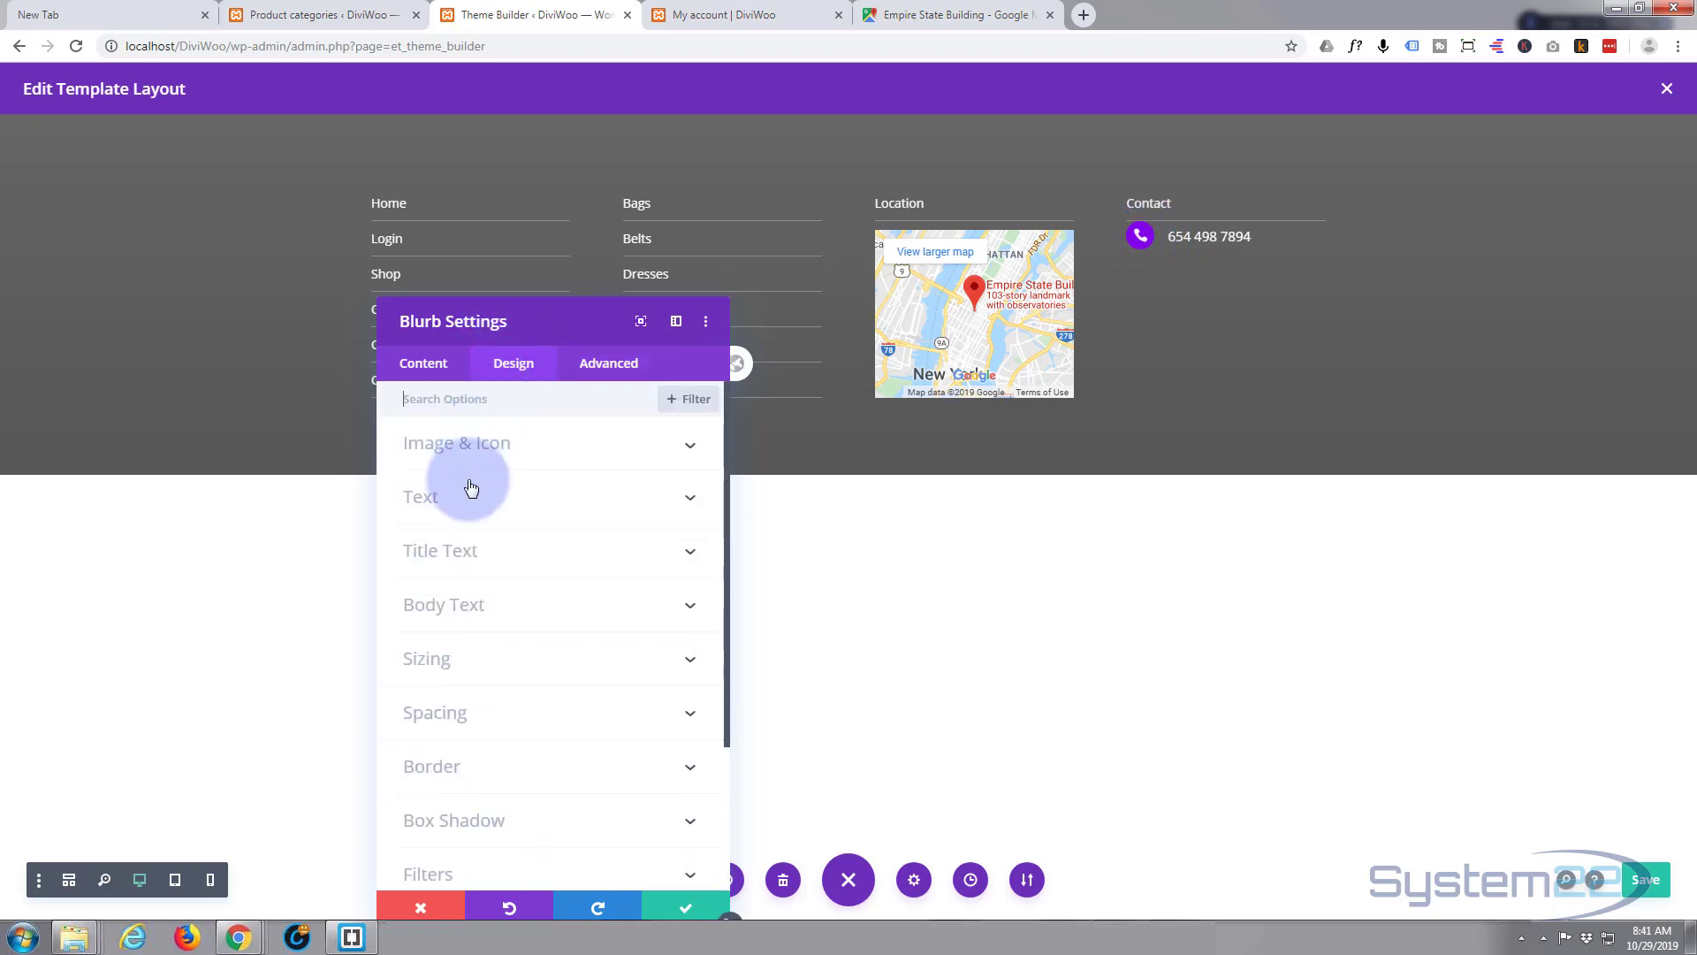
left_click(505, 708)
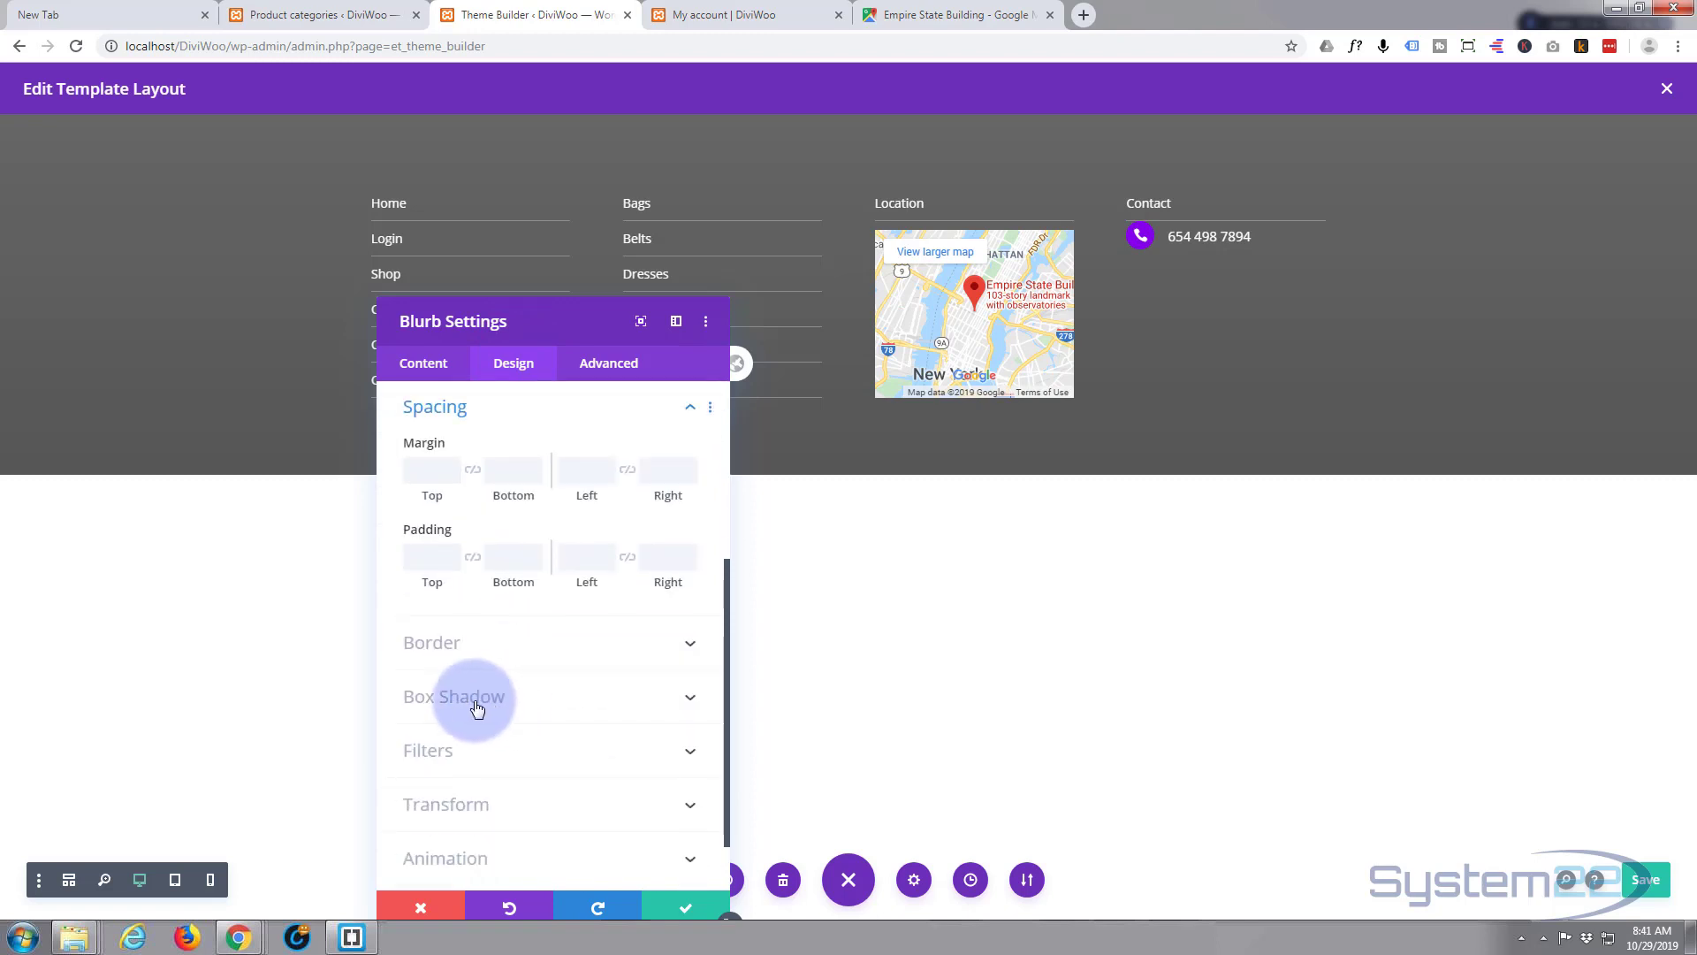
left_click(426, 558)
type("10px")
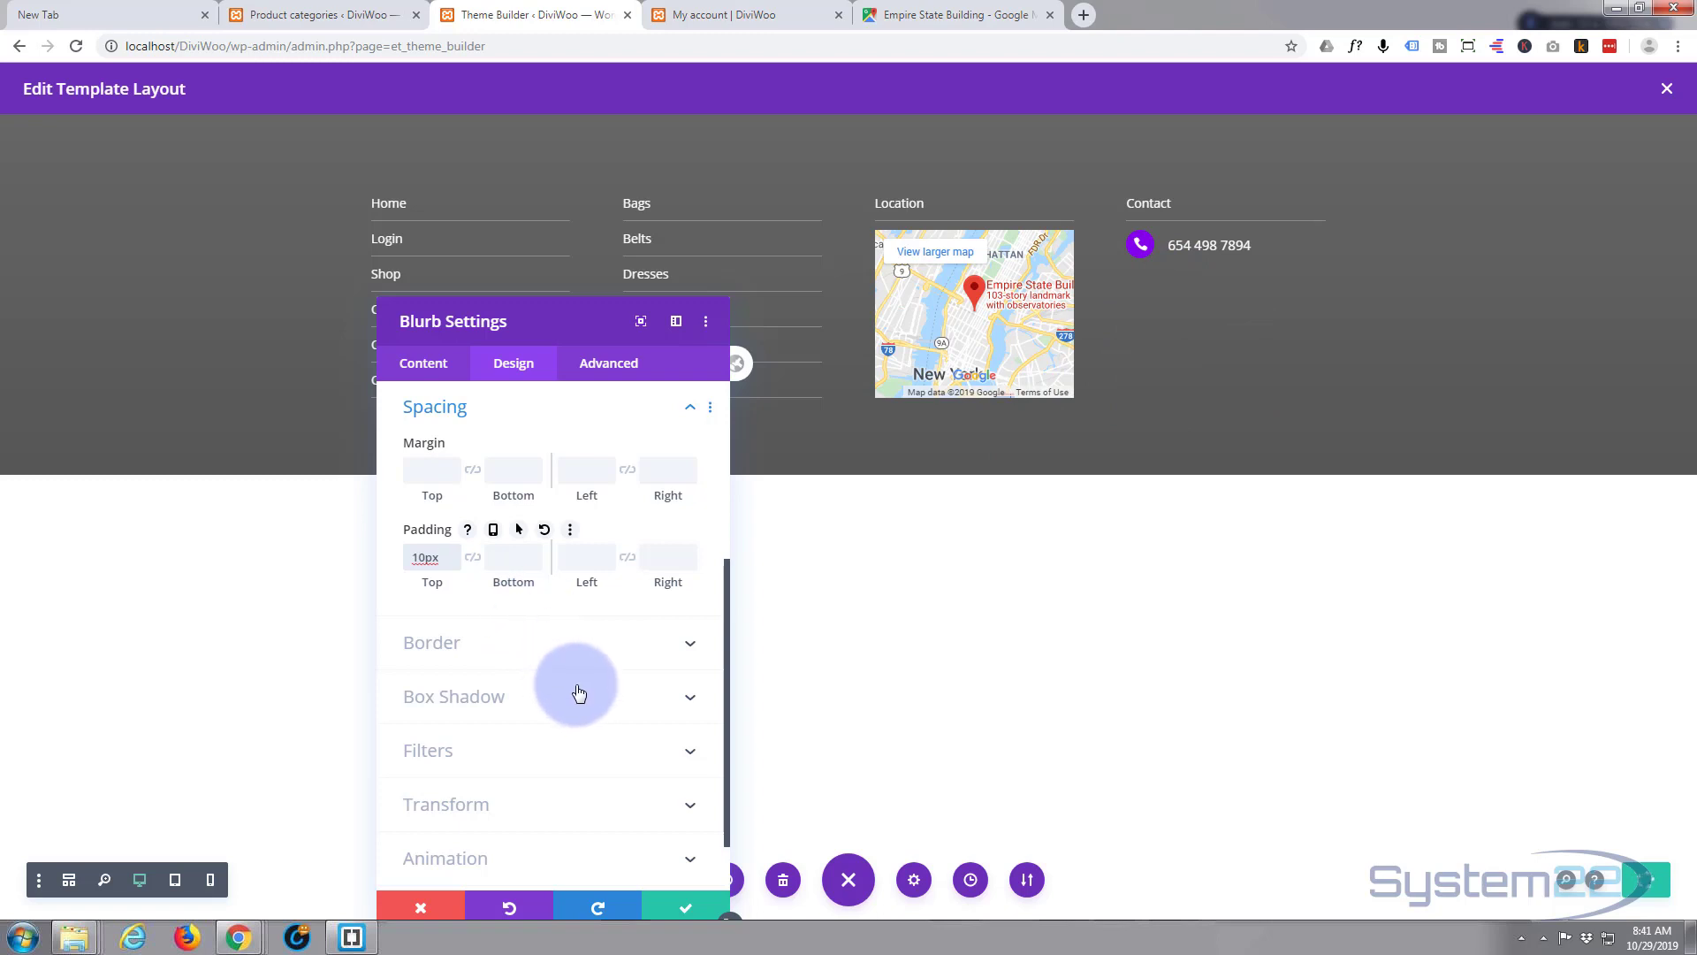
left_click(690, 908)
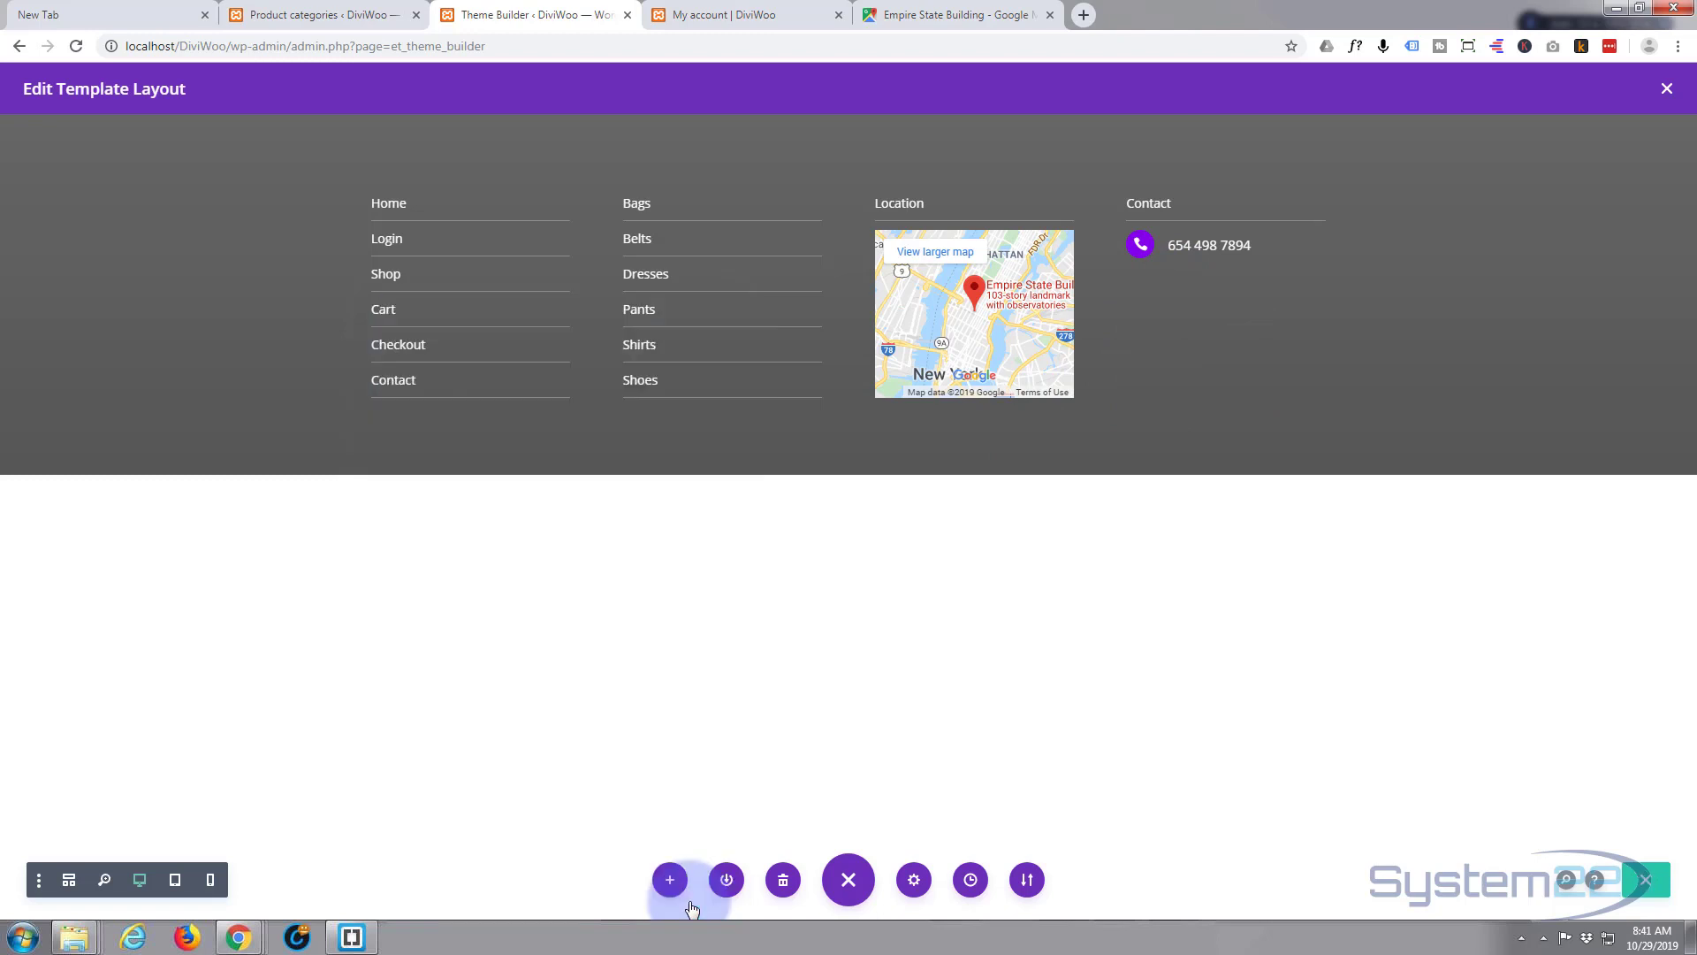
- Duplicate the phone blurb and give the first copy a 10px bottom margin, then save
mouse_move(1180, 246)
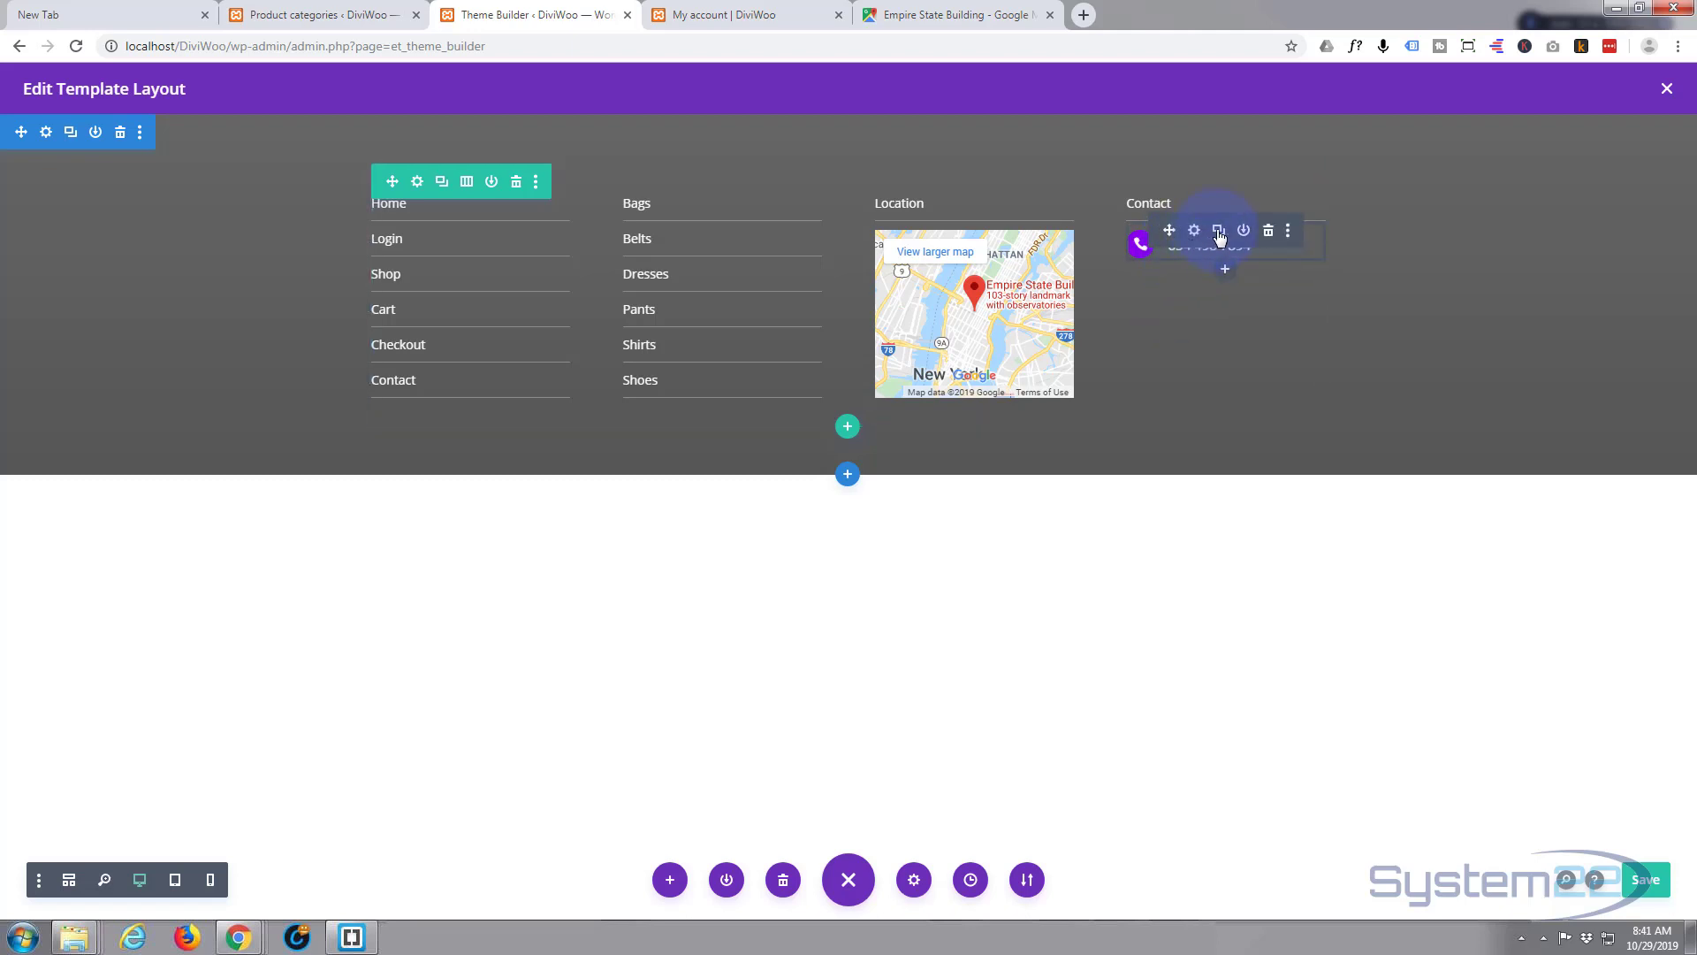
left_click(1219, 232)
left_click(1197, 235)
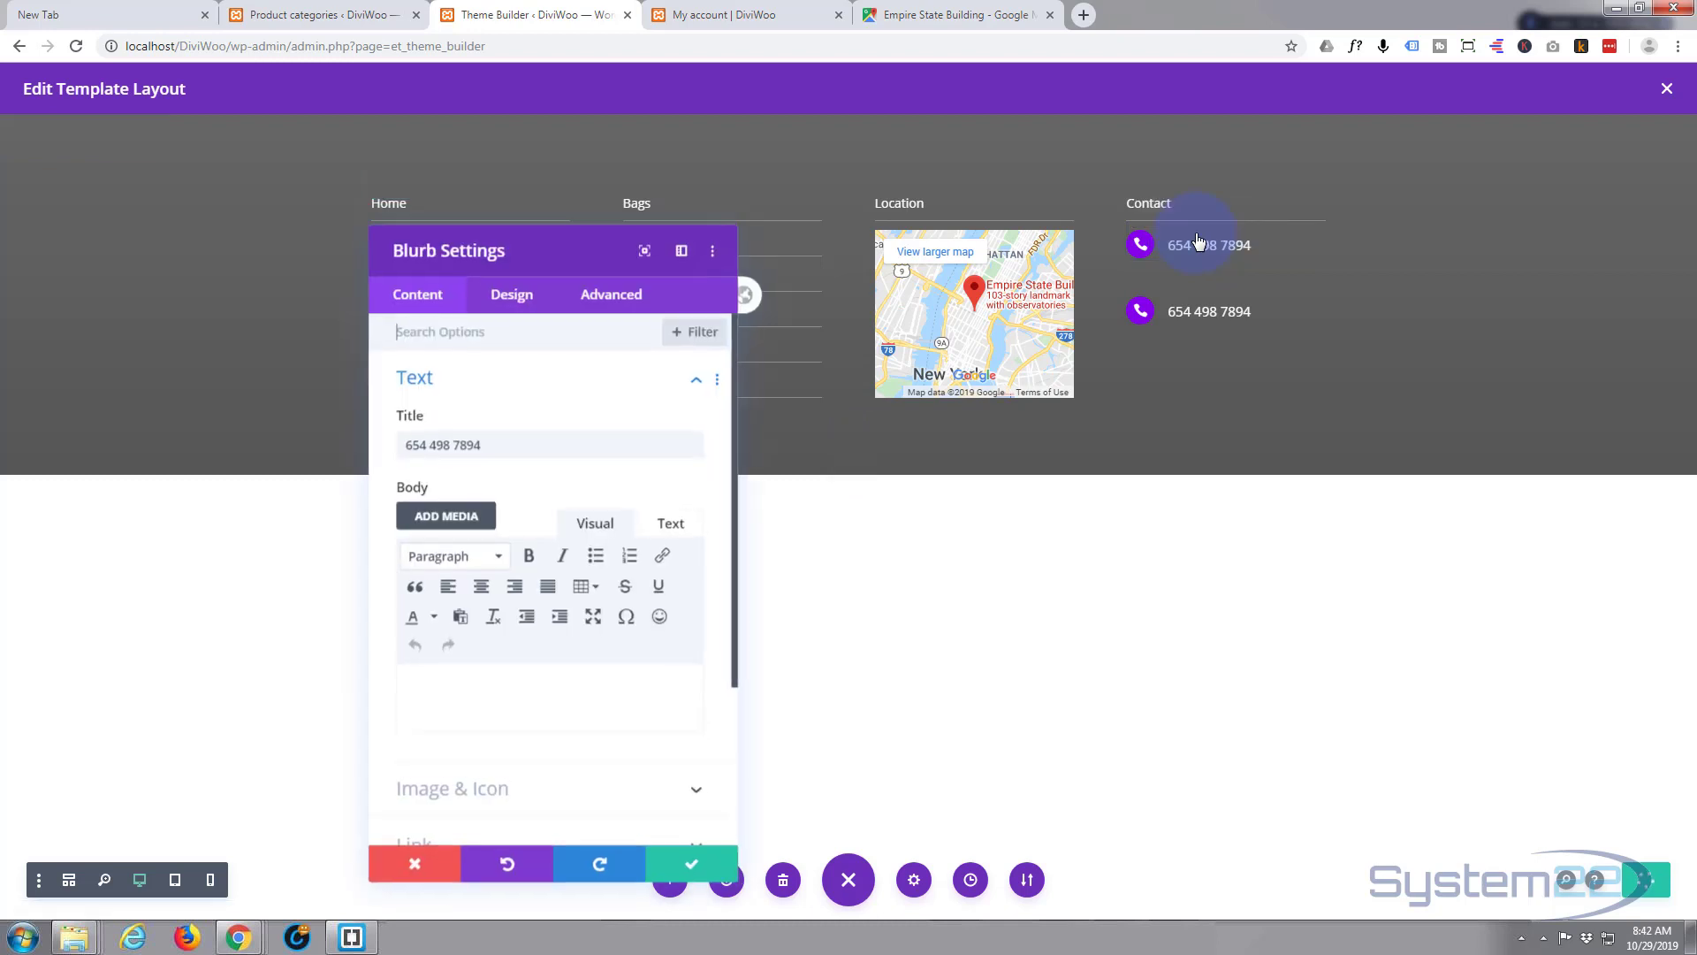
left_click(513, 305)
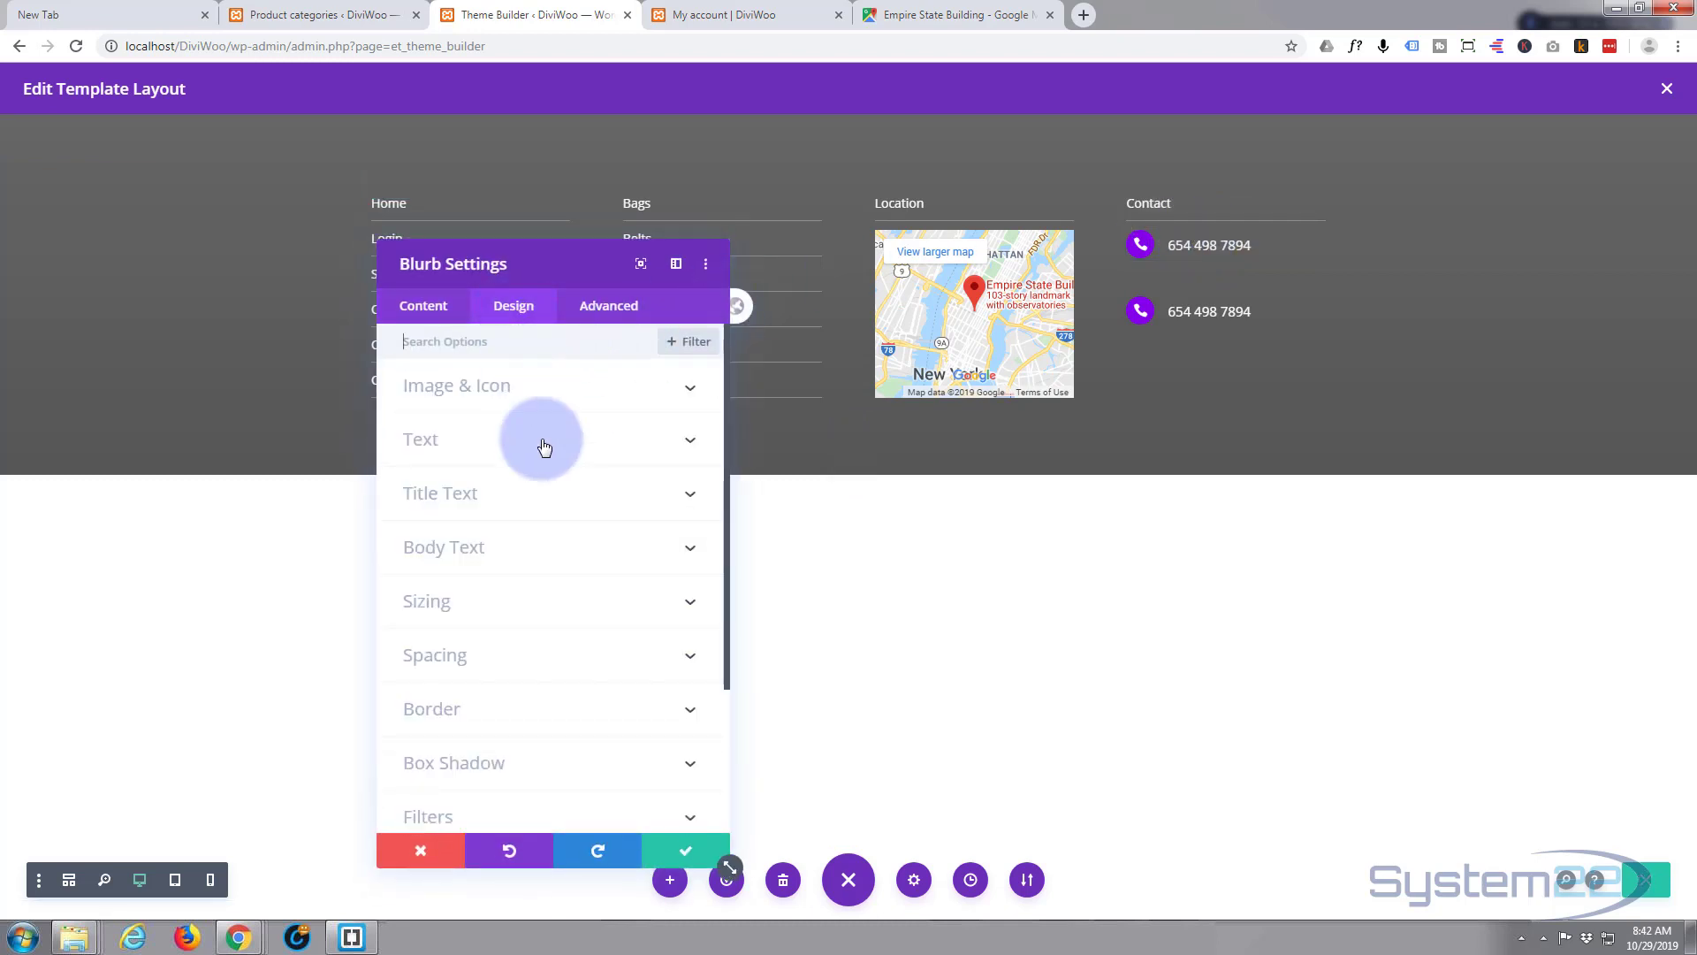
left_click(527, 639)
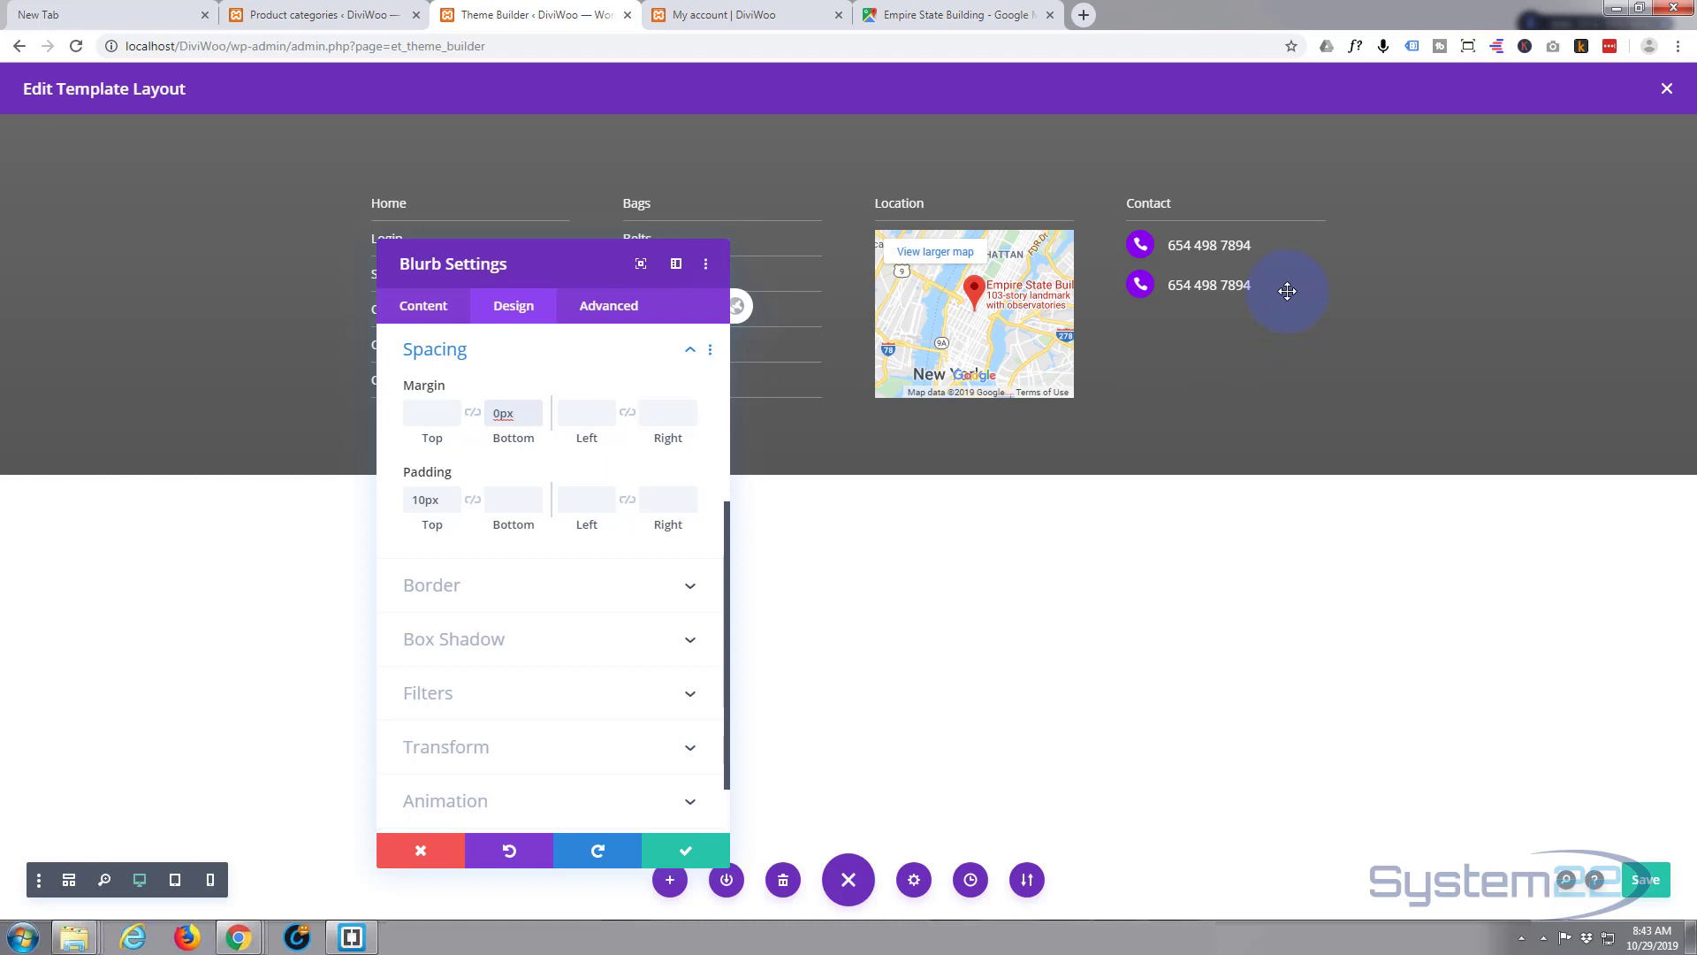
left_click_drag(521, 412, 495, 413)
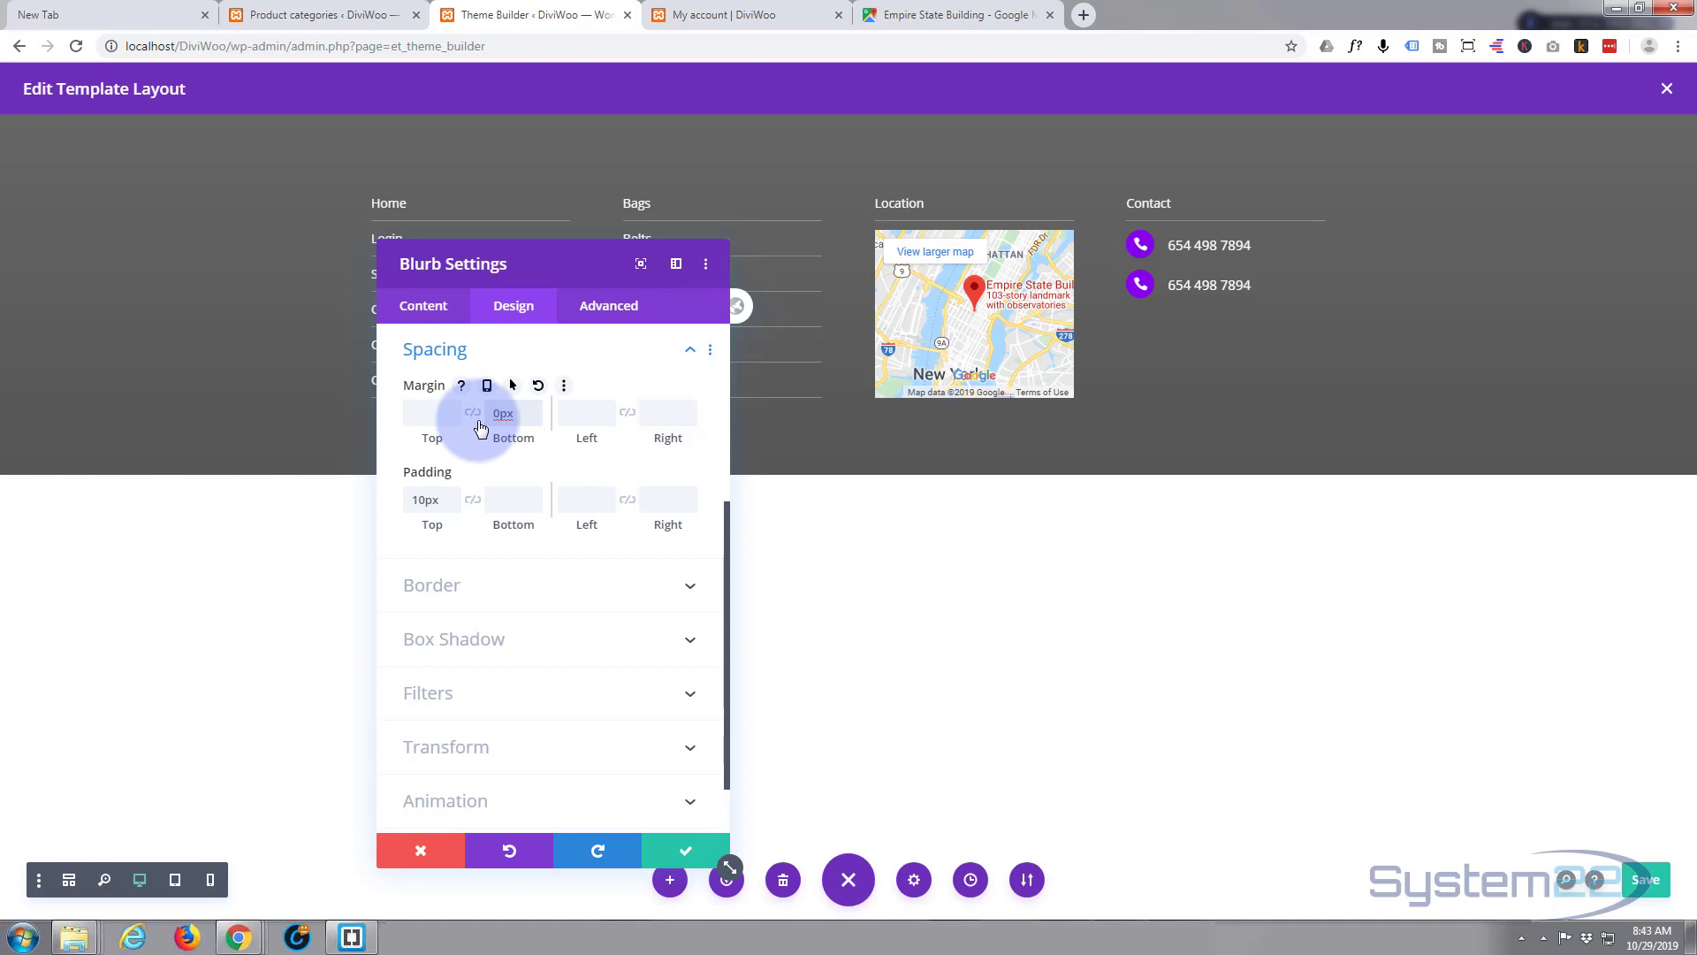
type("10px")
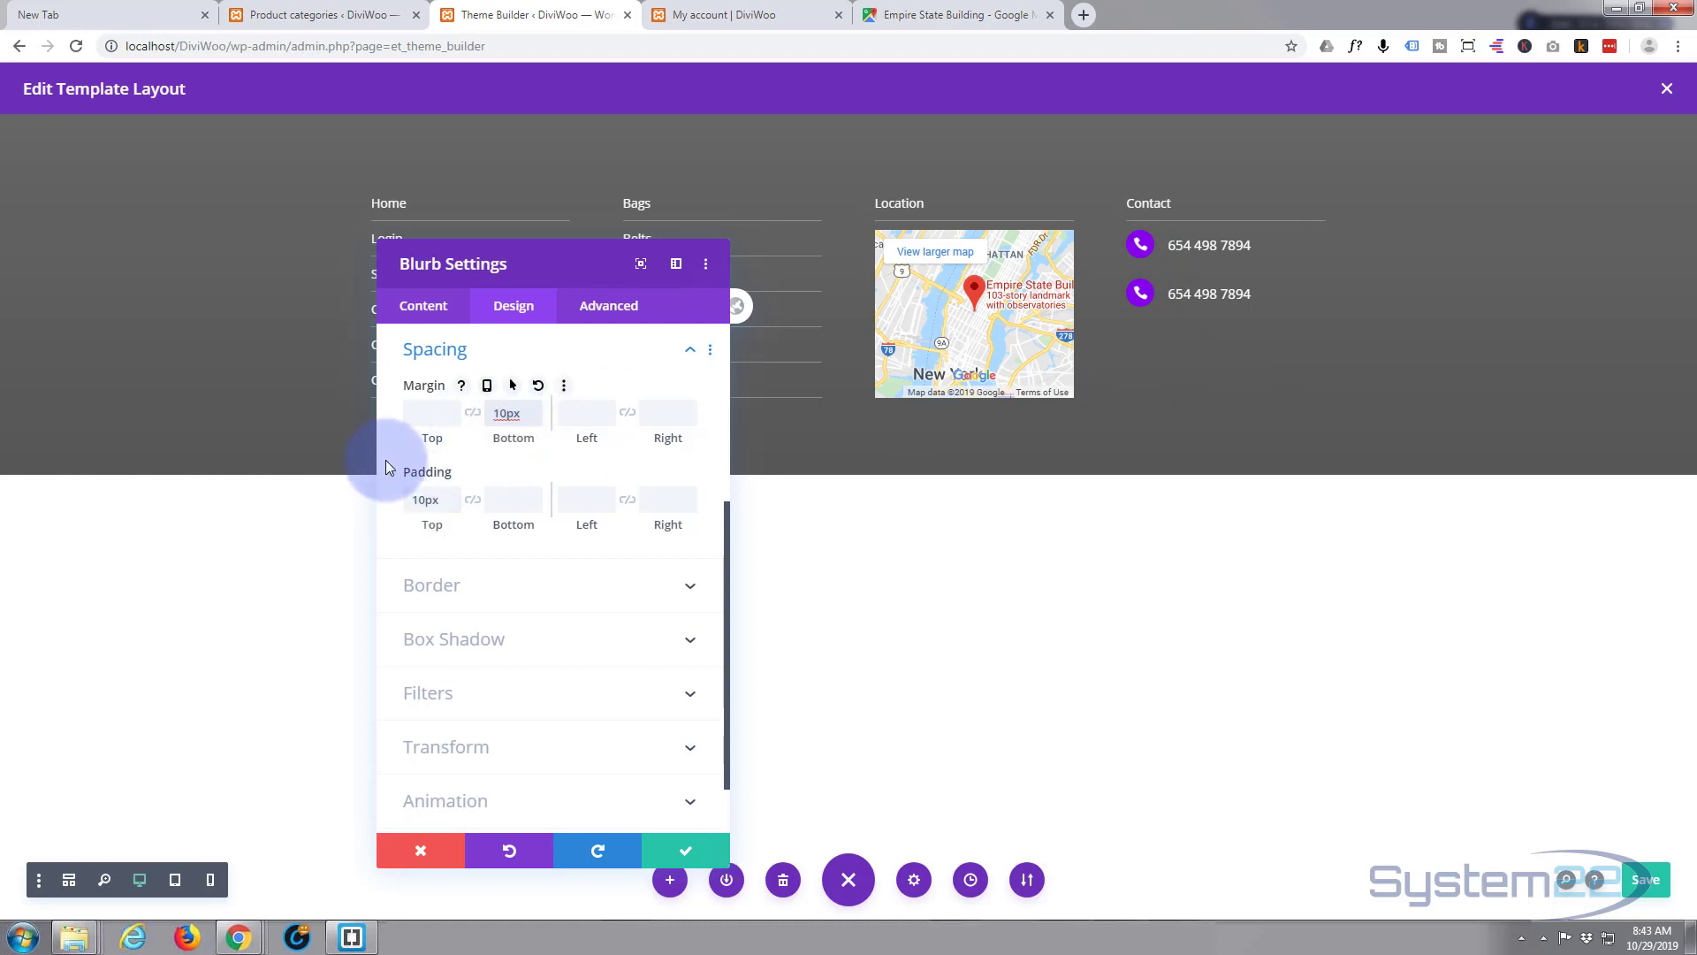
left_click(684, 846)
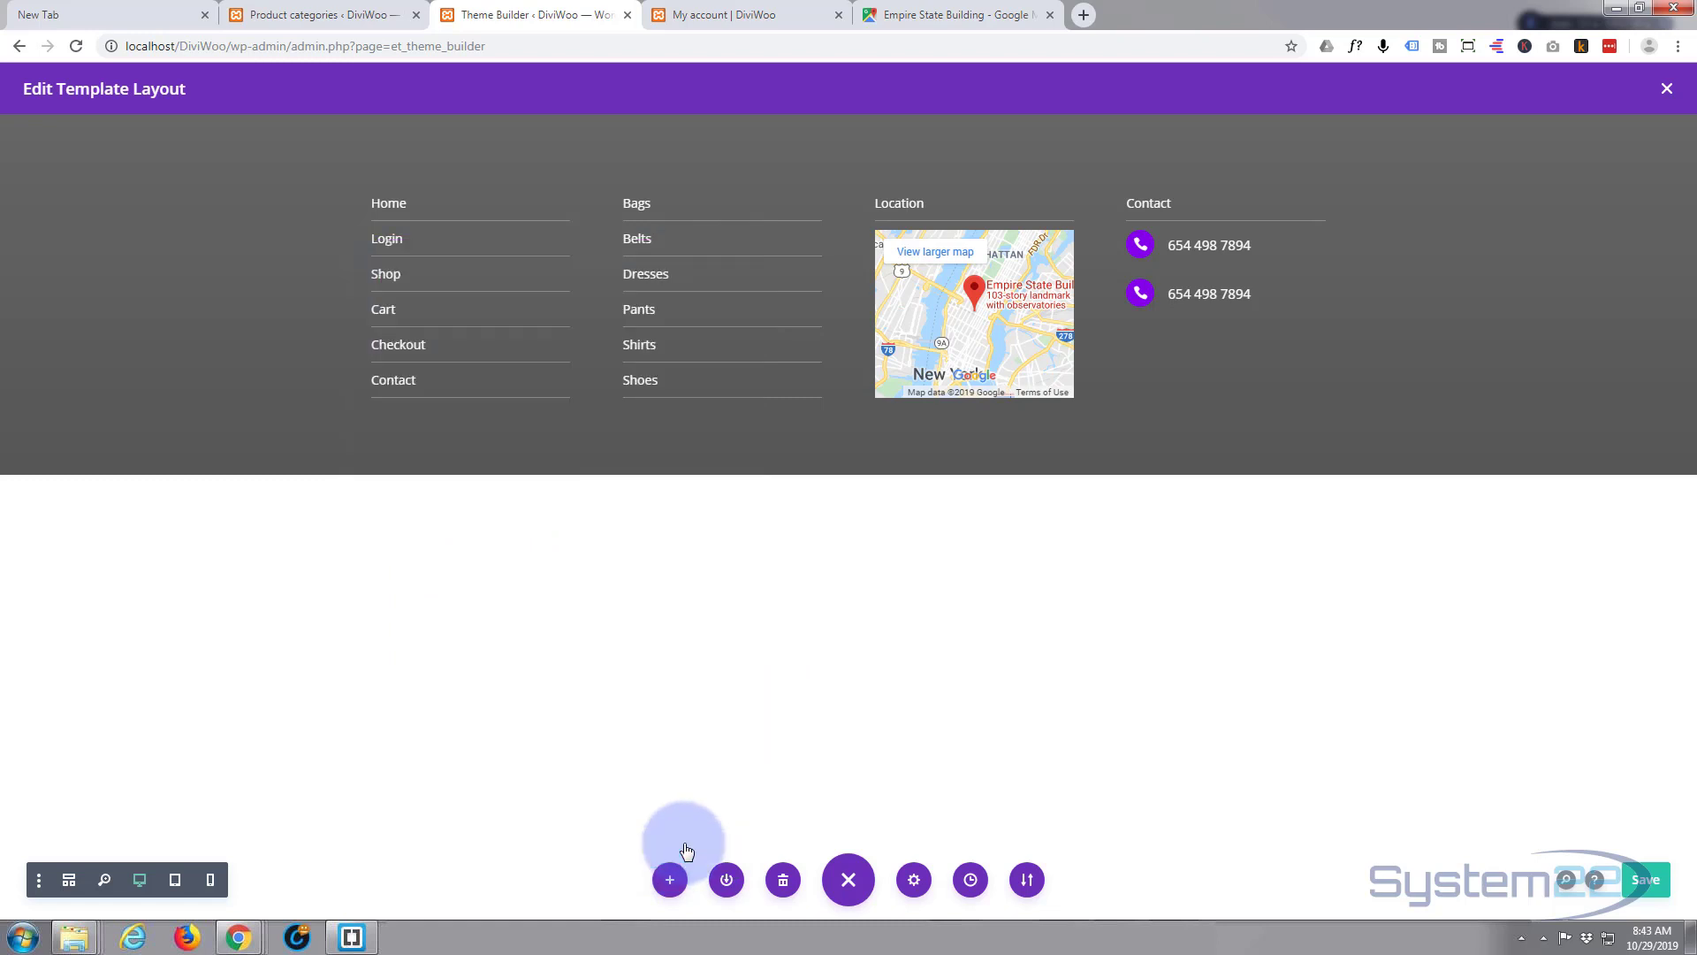
- Replace the second phone blurb with a fresh duplicate of the first and open it
left_click(1269, 281)
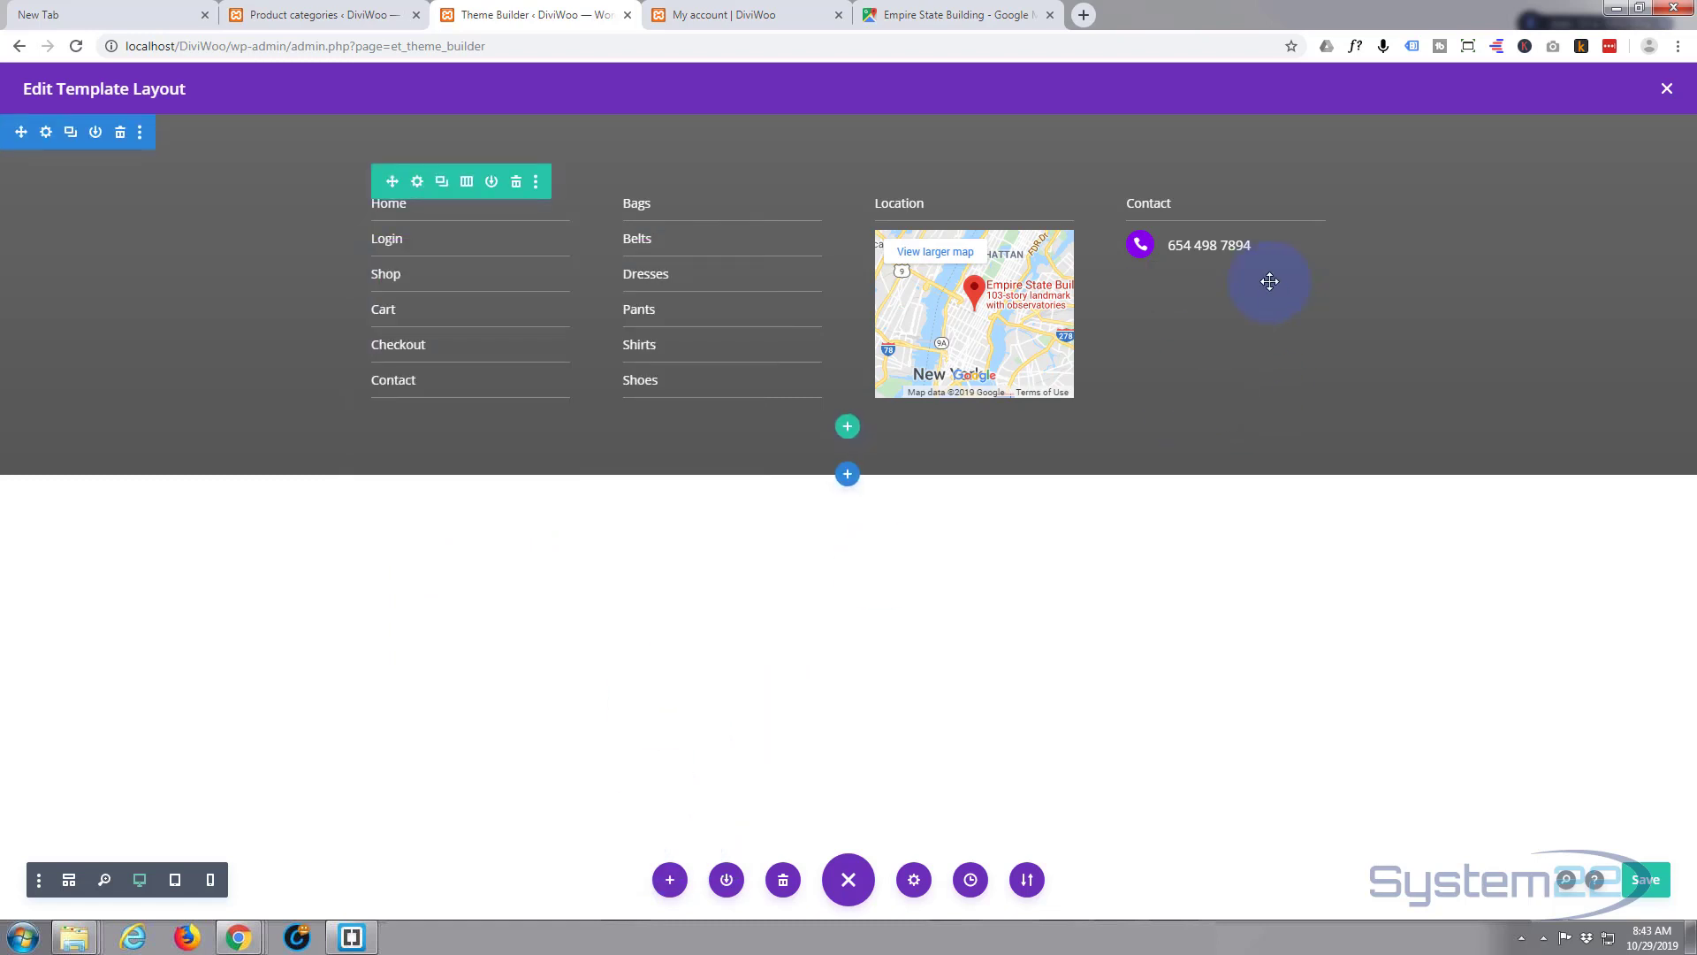
mouse_move(1221, 257)
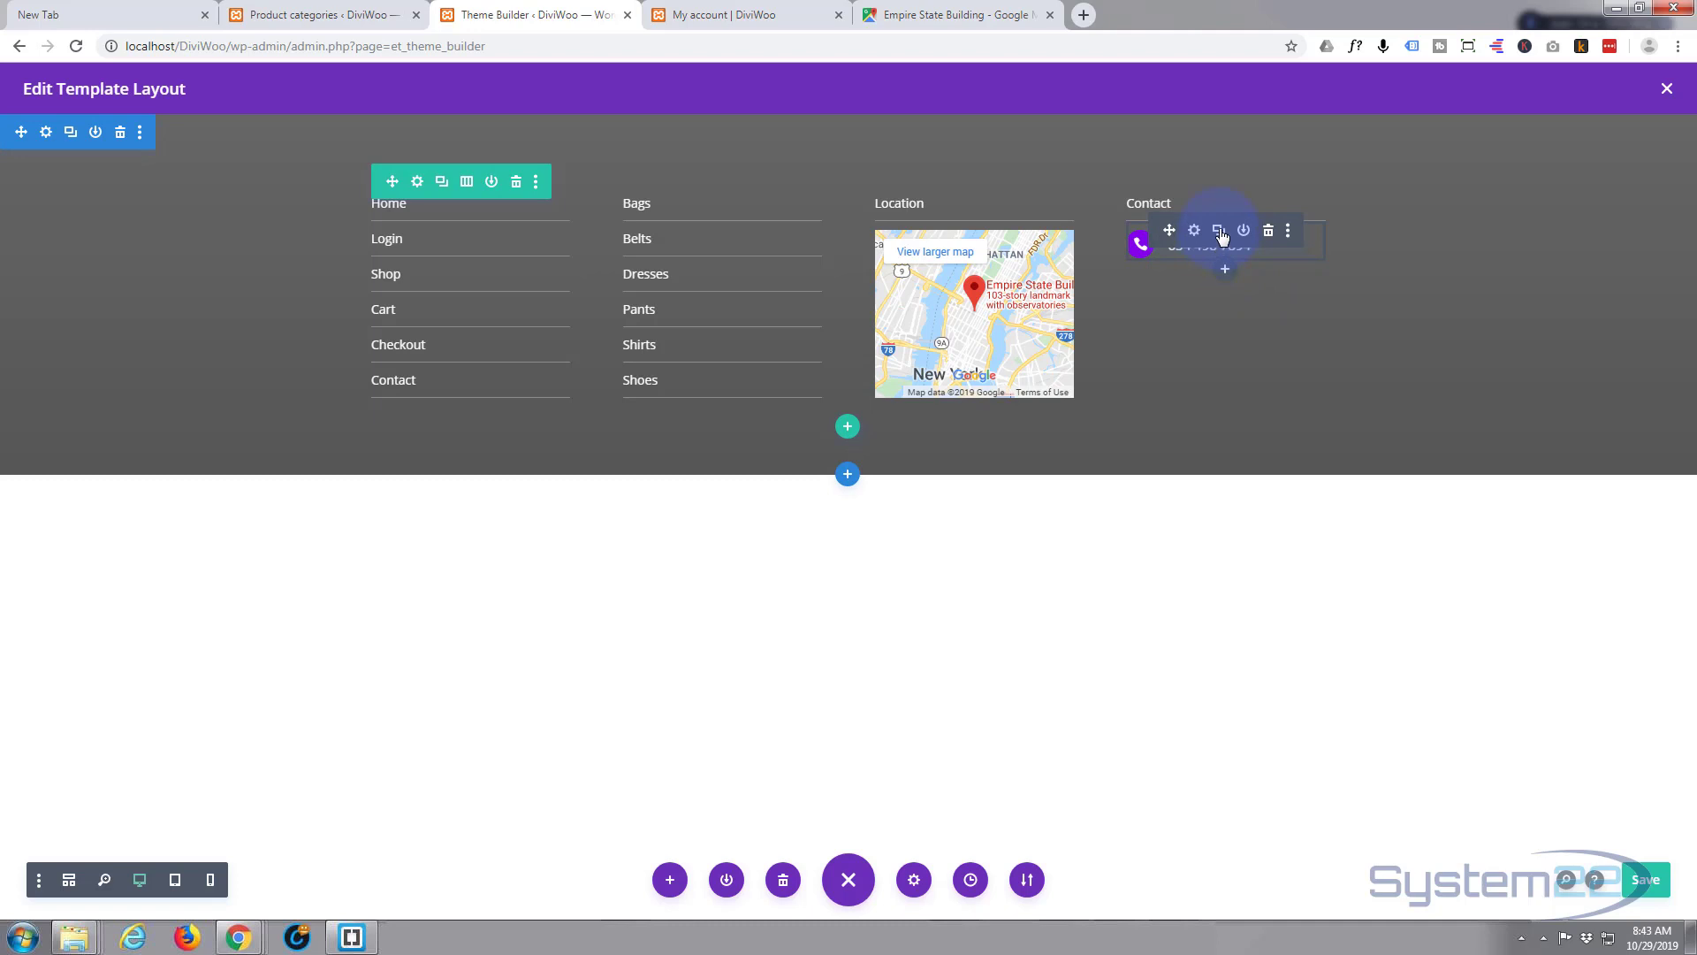
left_click(1219, 231)
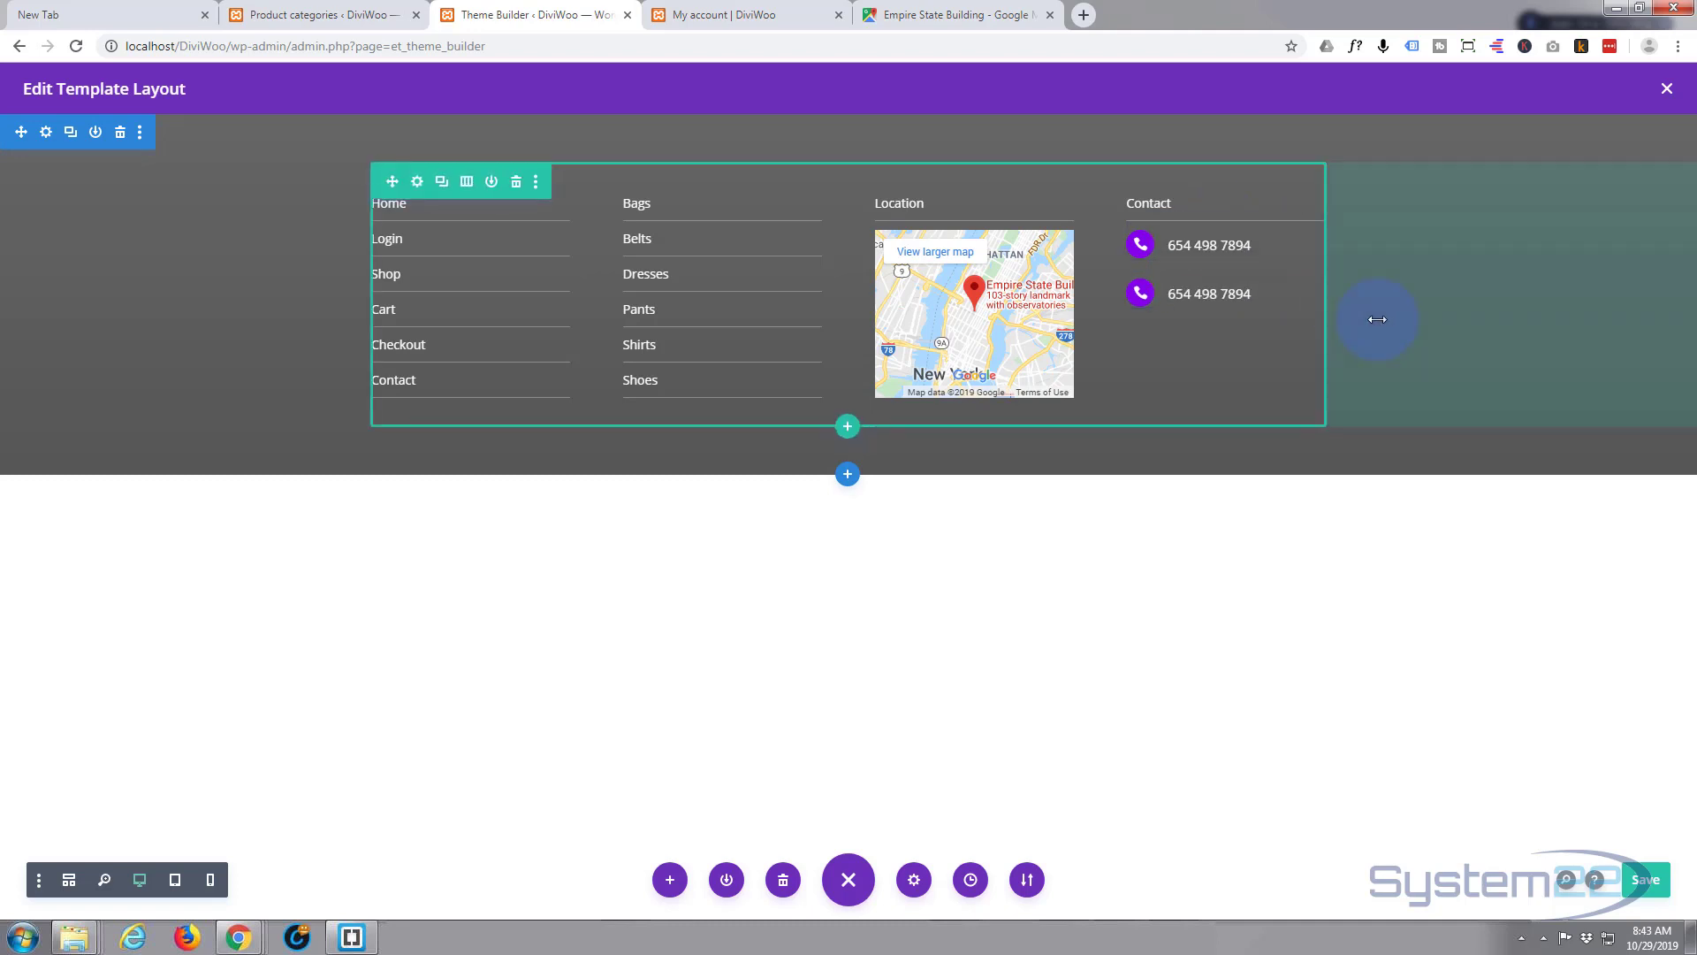
mouse_move(1204, 301)
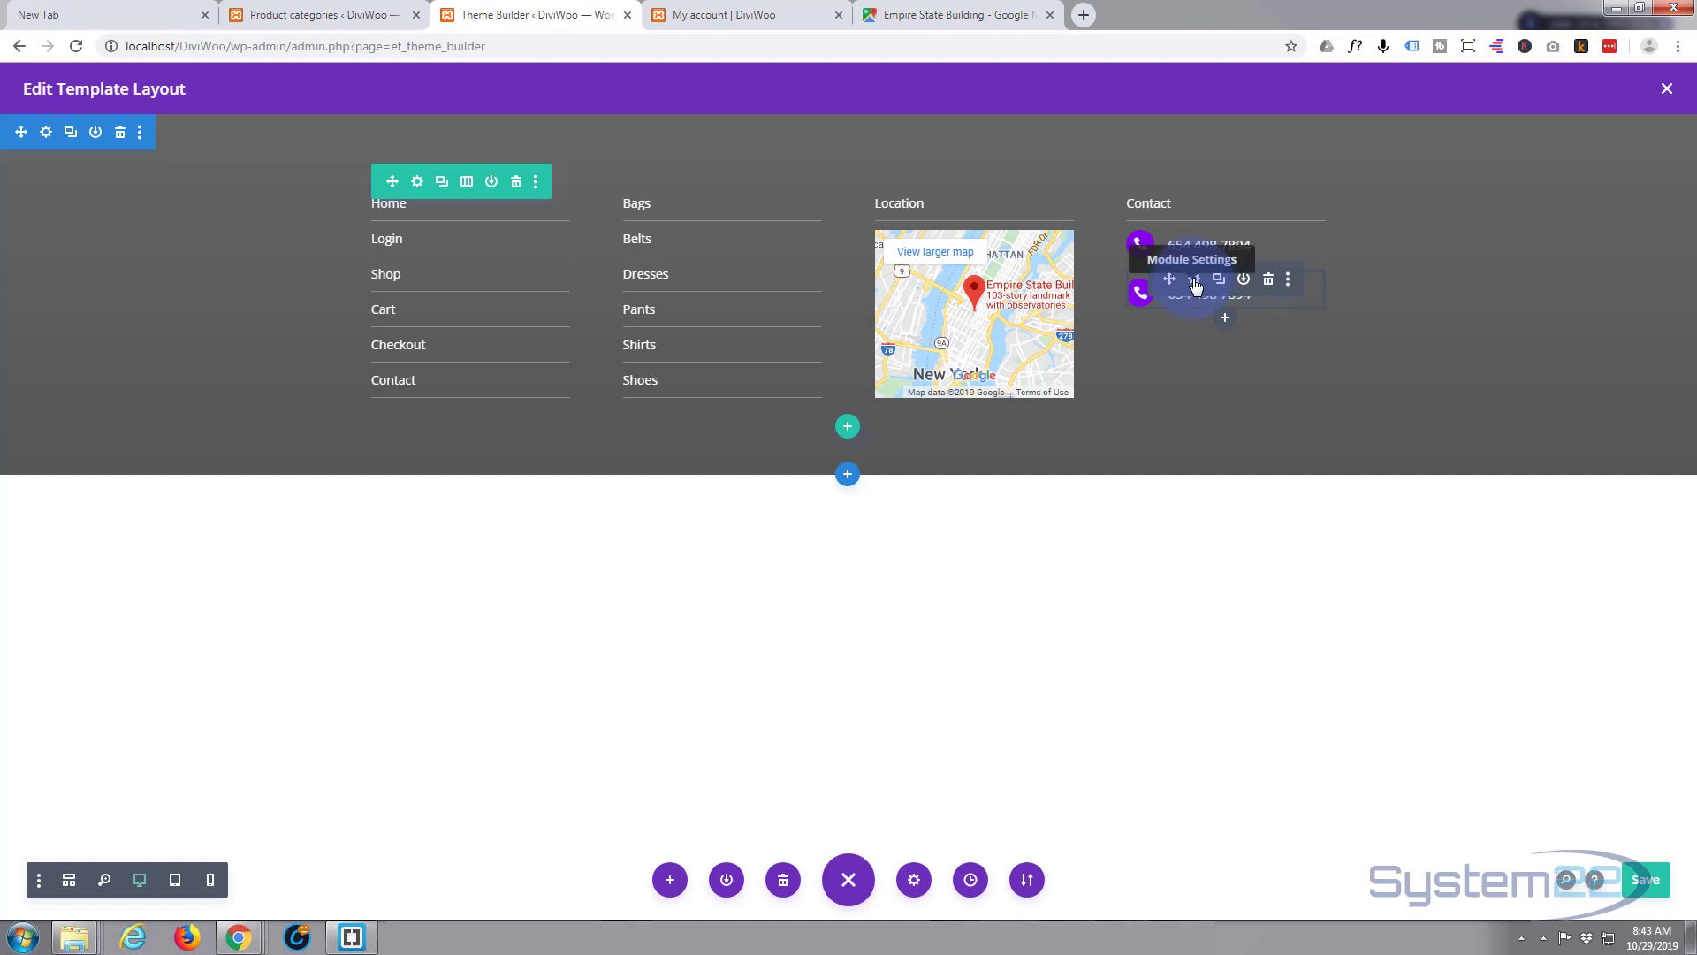
left_click(1194, 281)
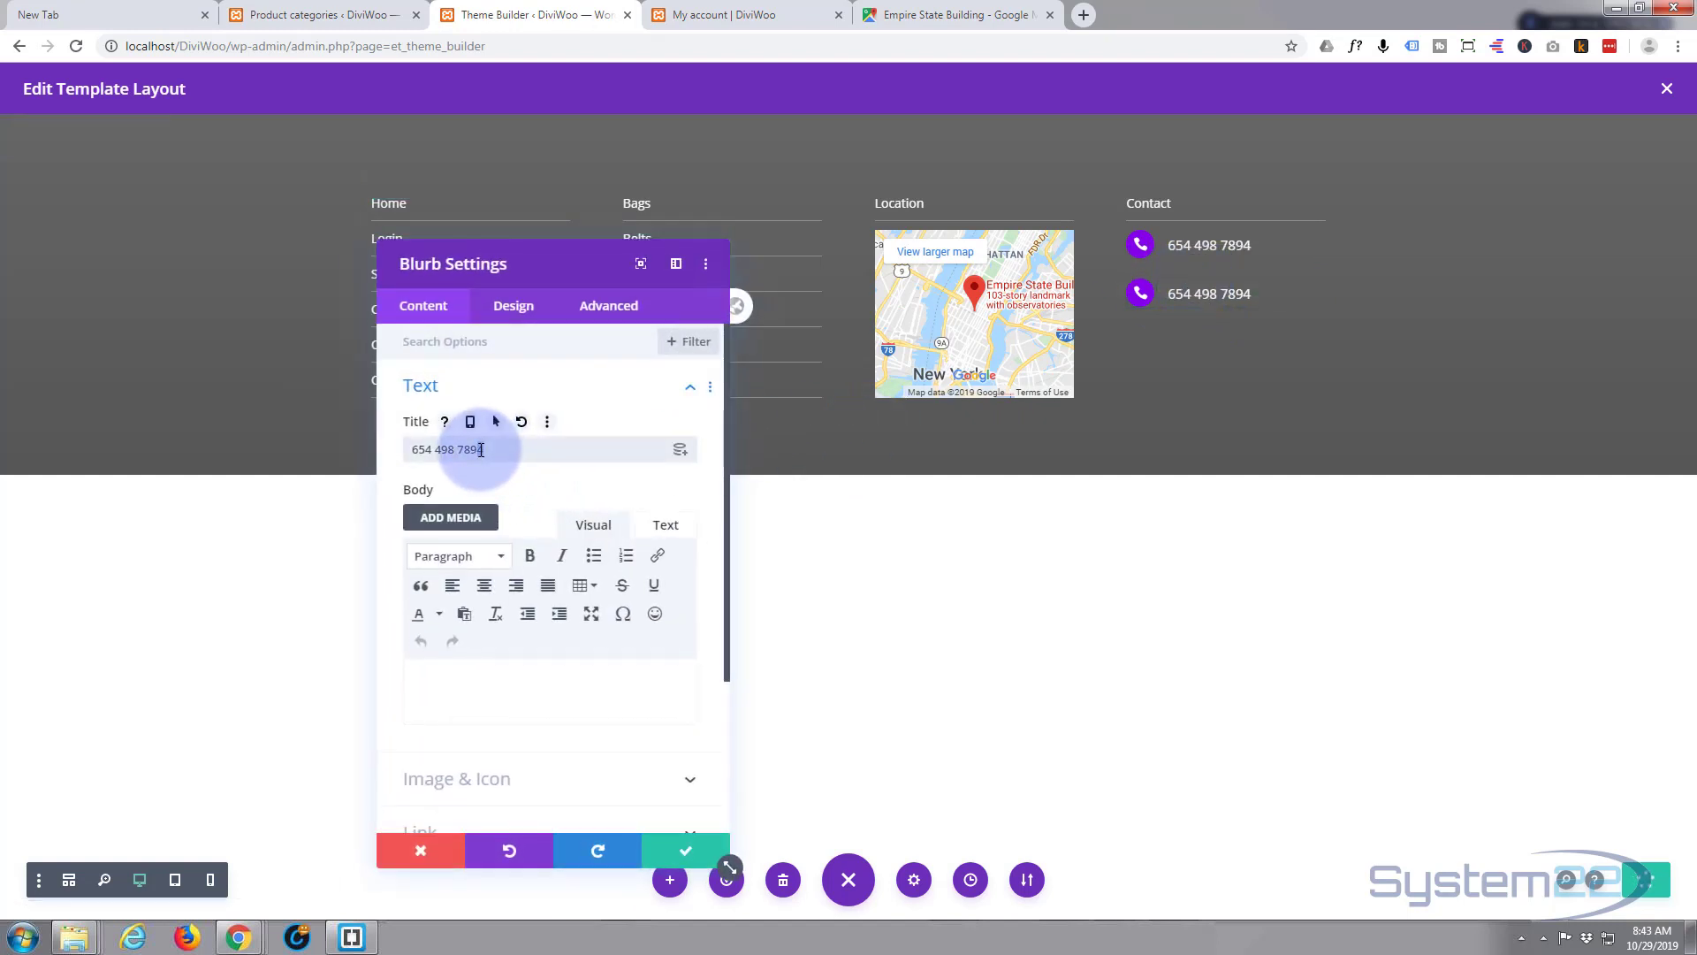
- Change the number's last digit to 5, choose the printer icon, and save the blurb
left_click_drag(480, 450, 480, 453)
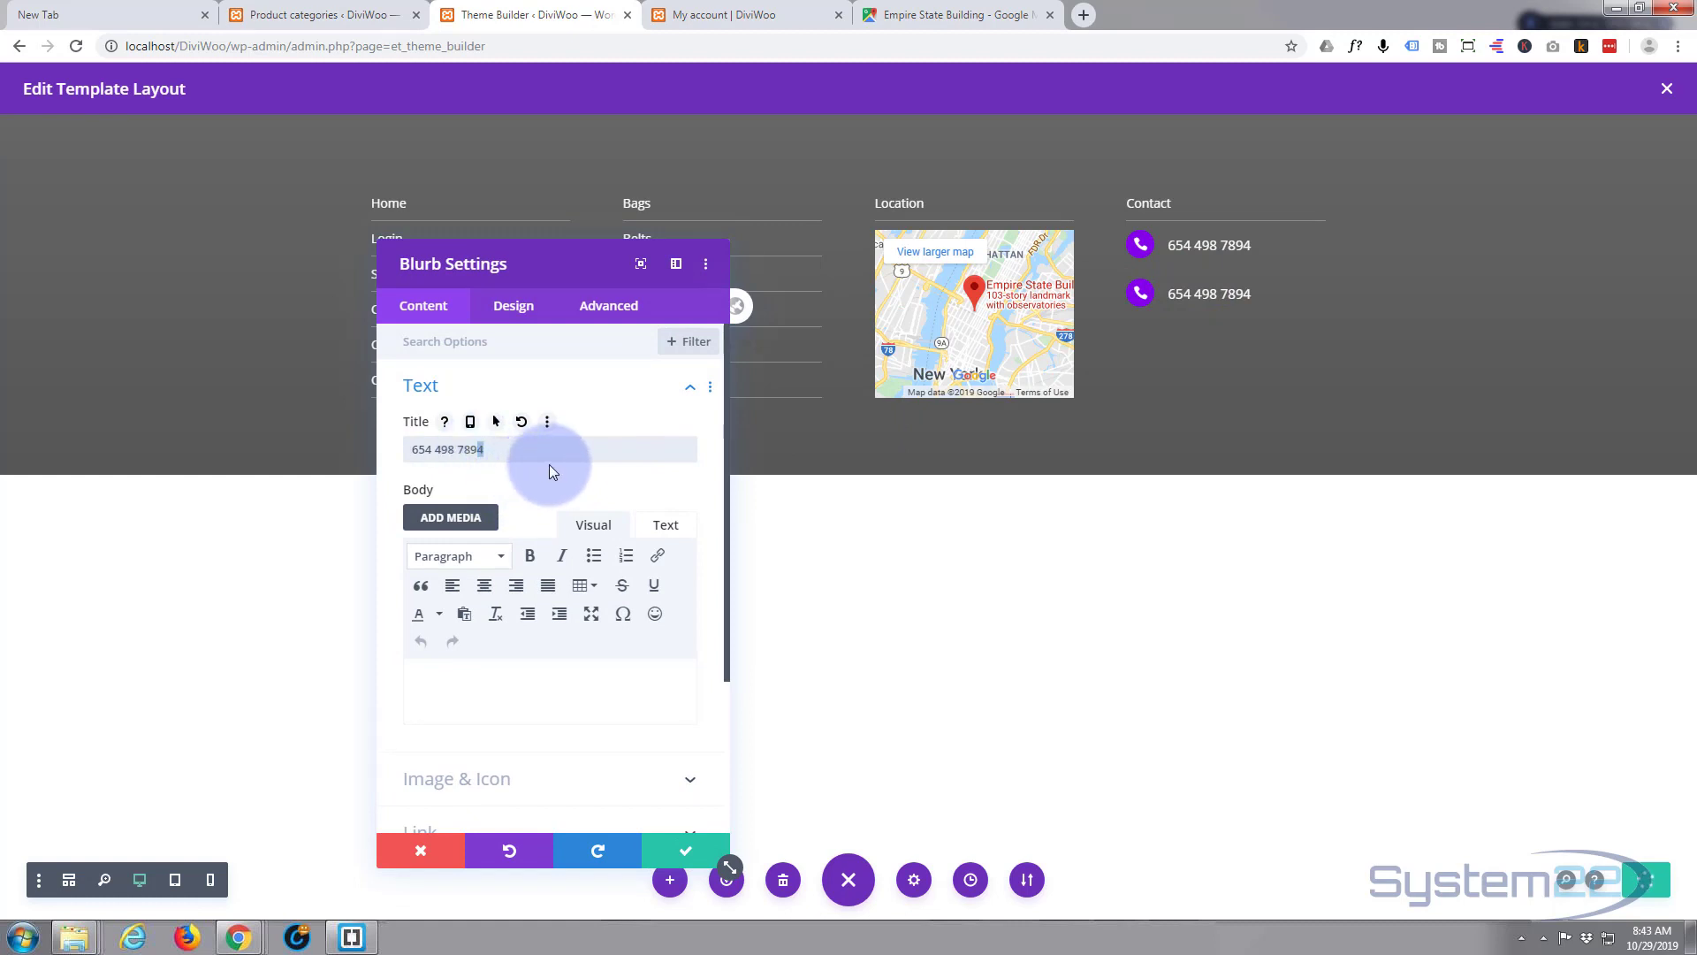
type("5")
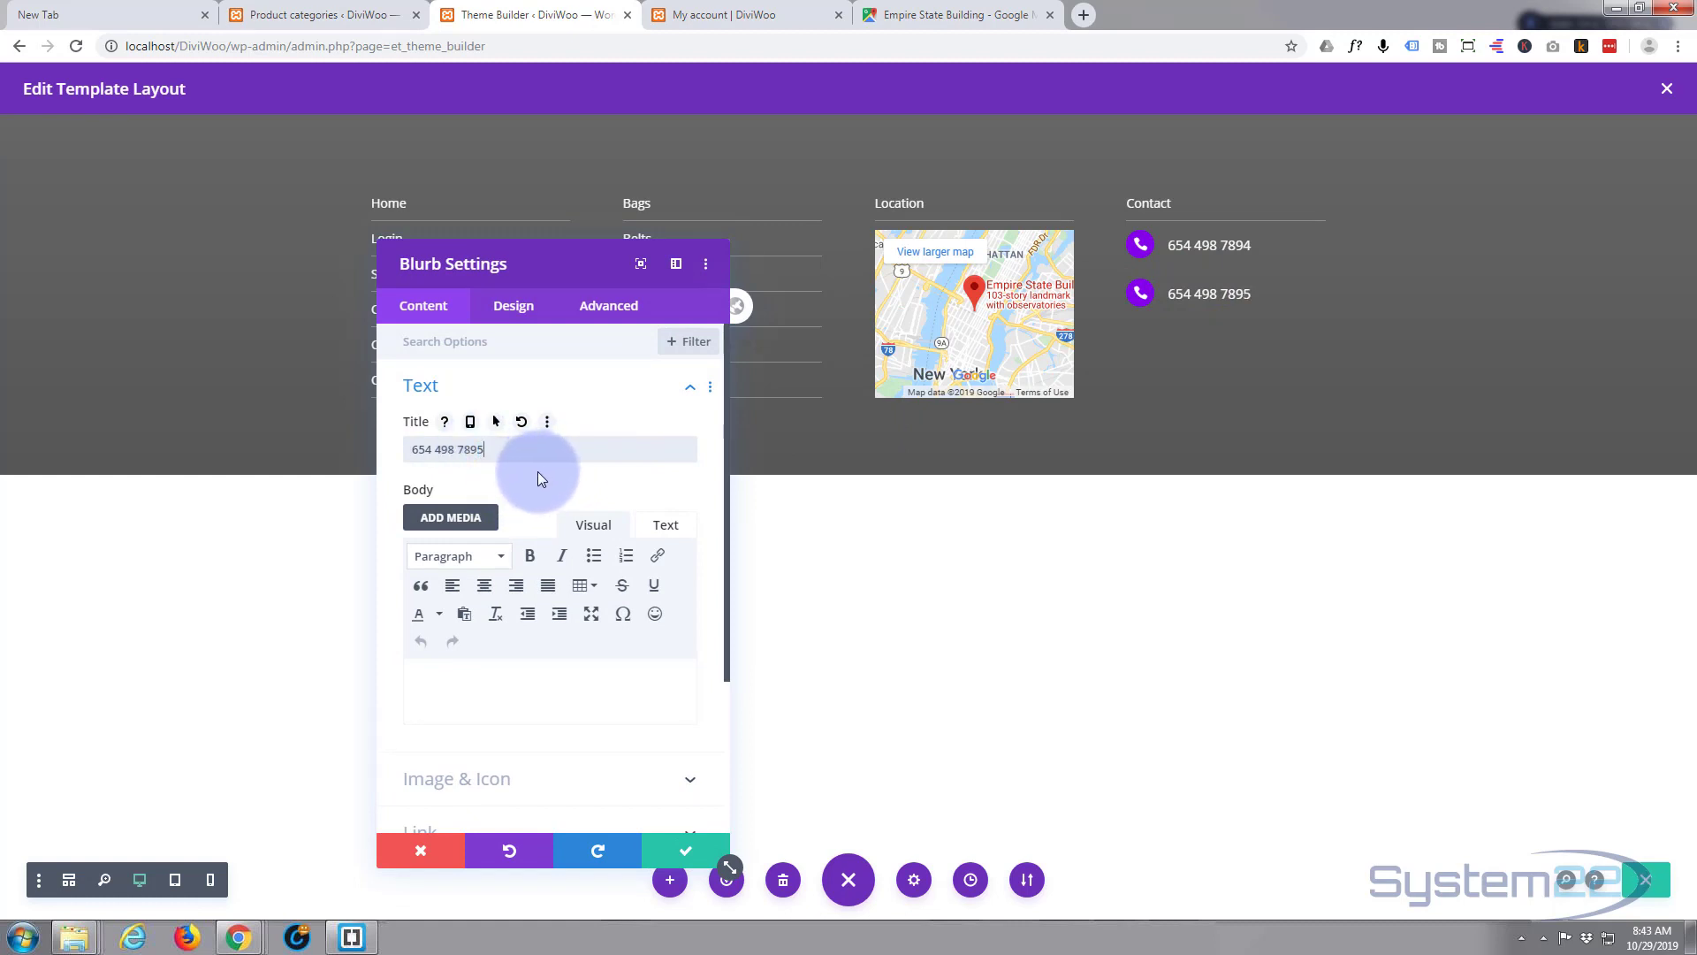
scroll(527, 502, "down", 2)
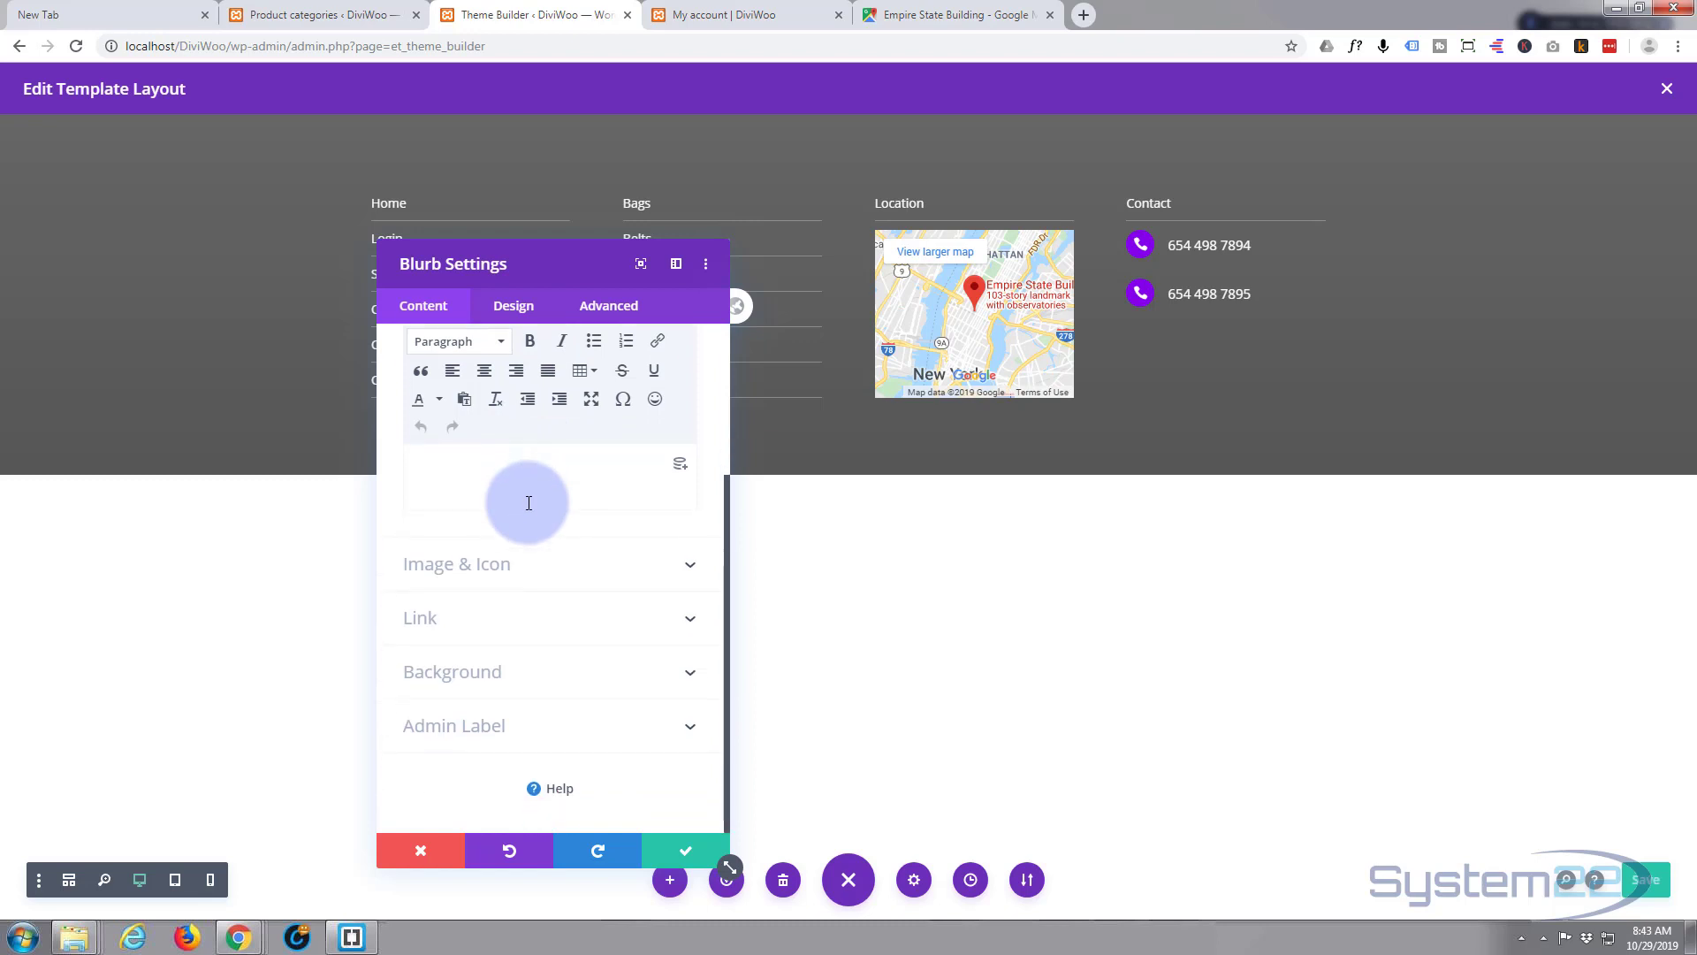
left_click(541, 562)
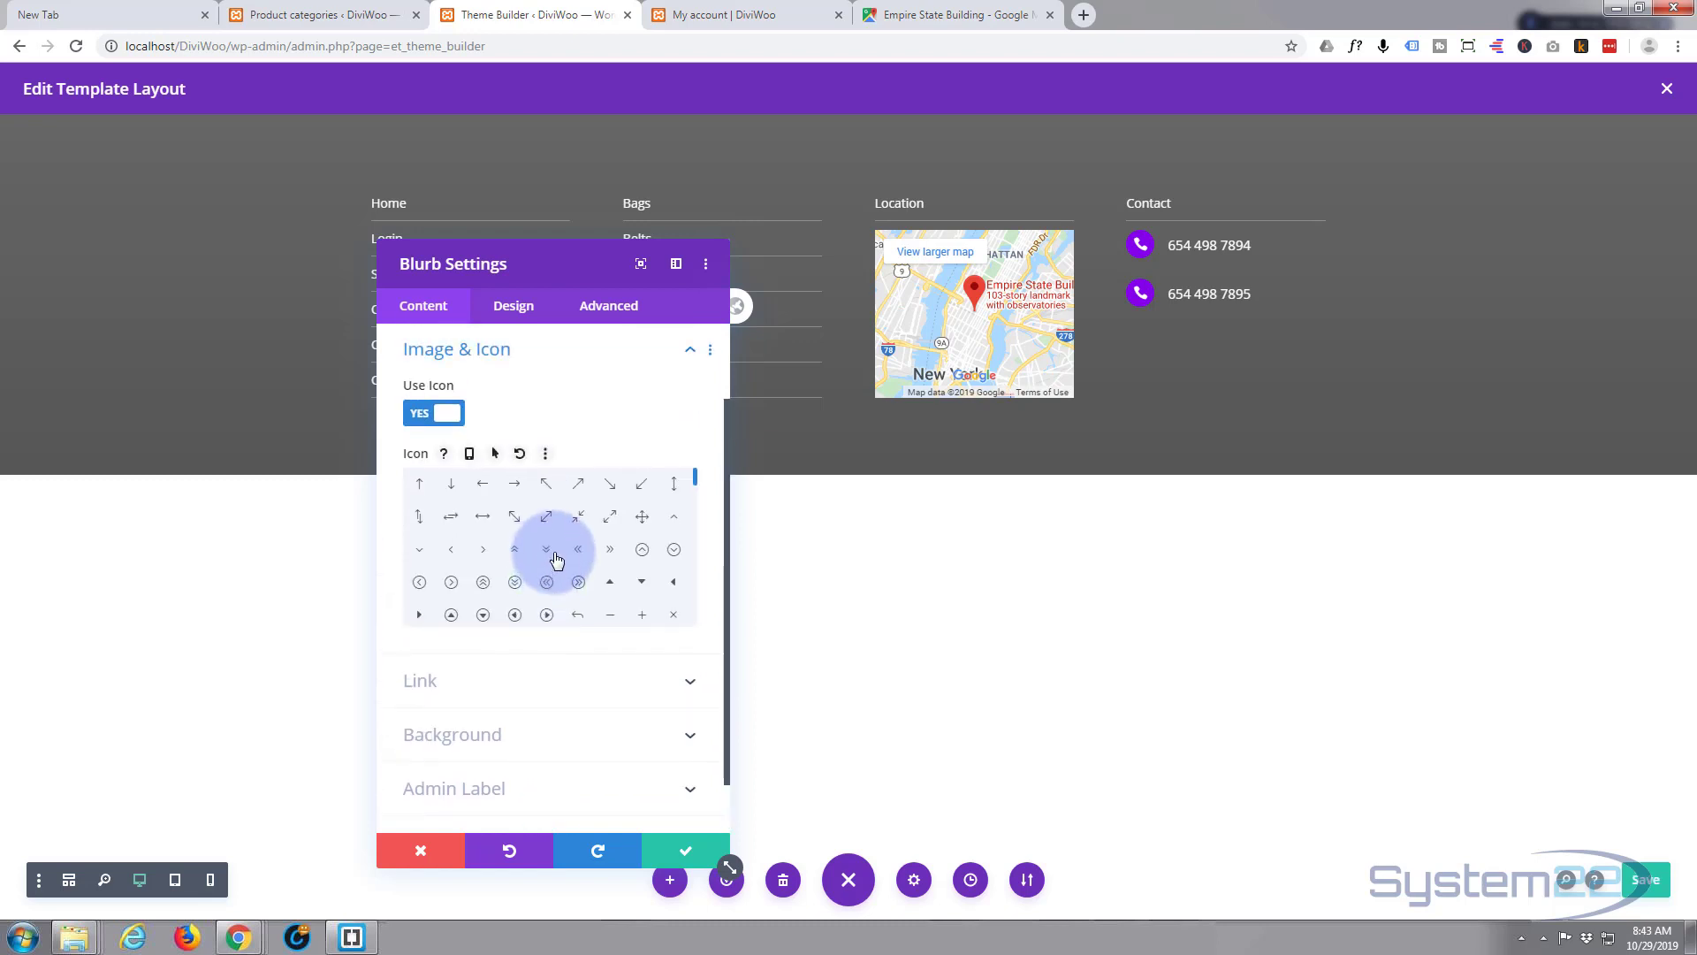
scroll(555, 559, "down", 3)
scroll(556, 559, "down", 5)
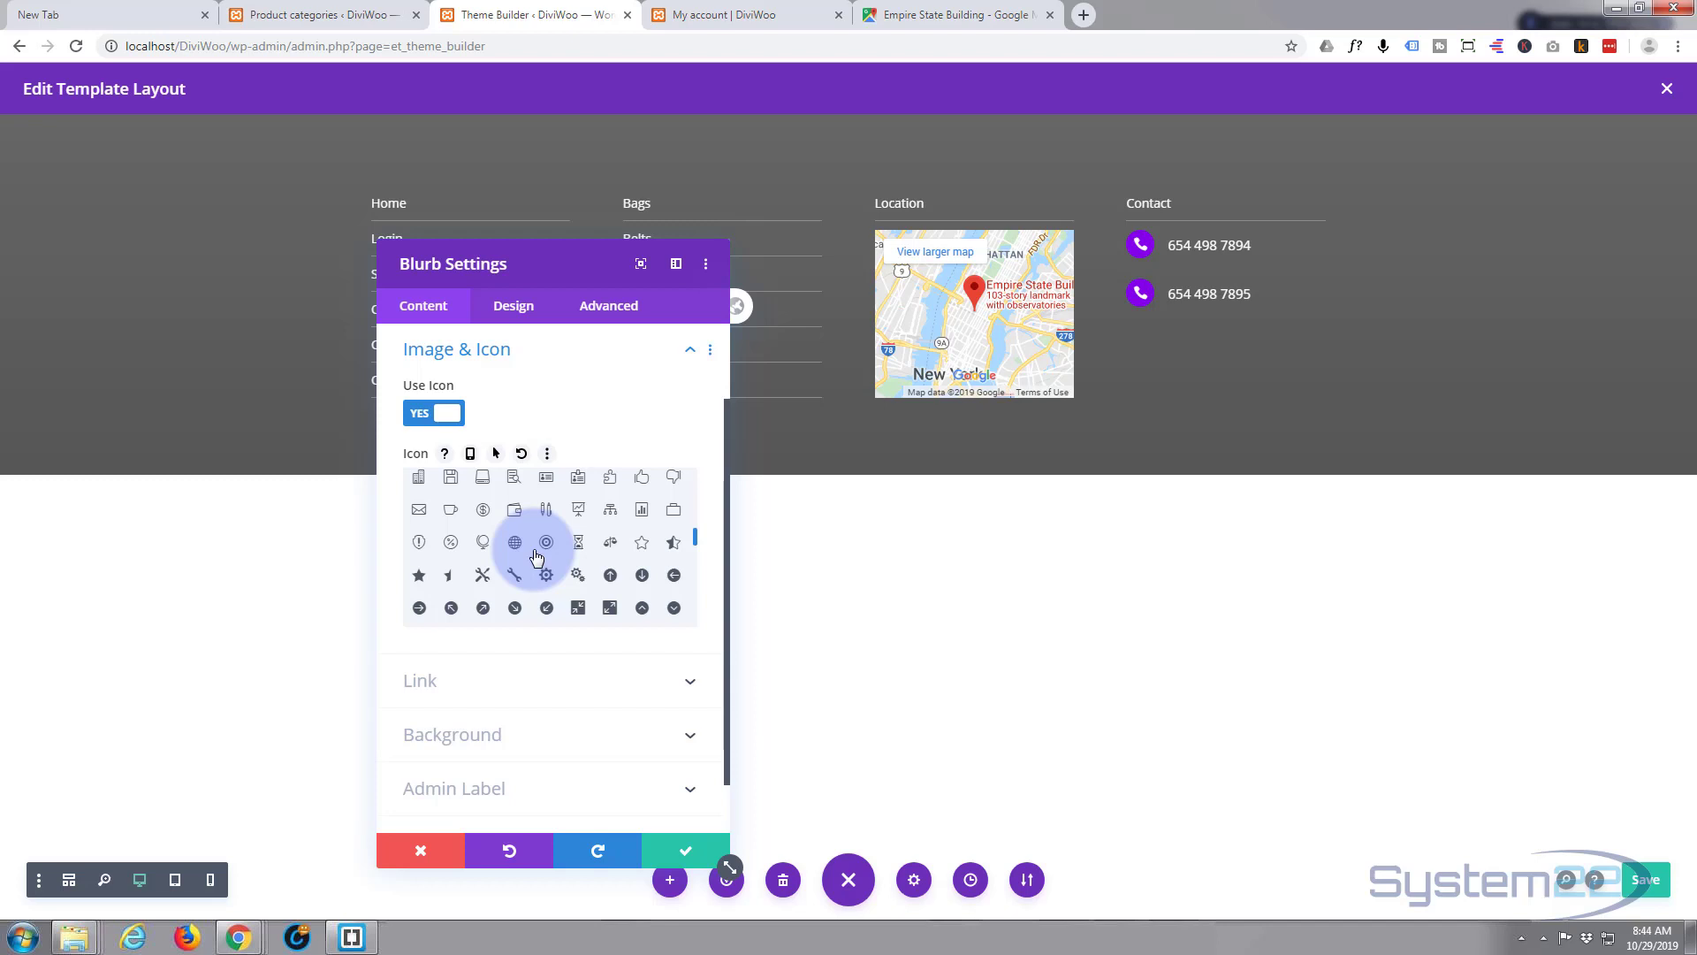
scroll(537, 555, "up", 2)
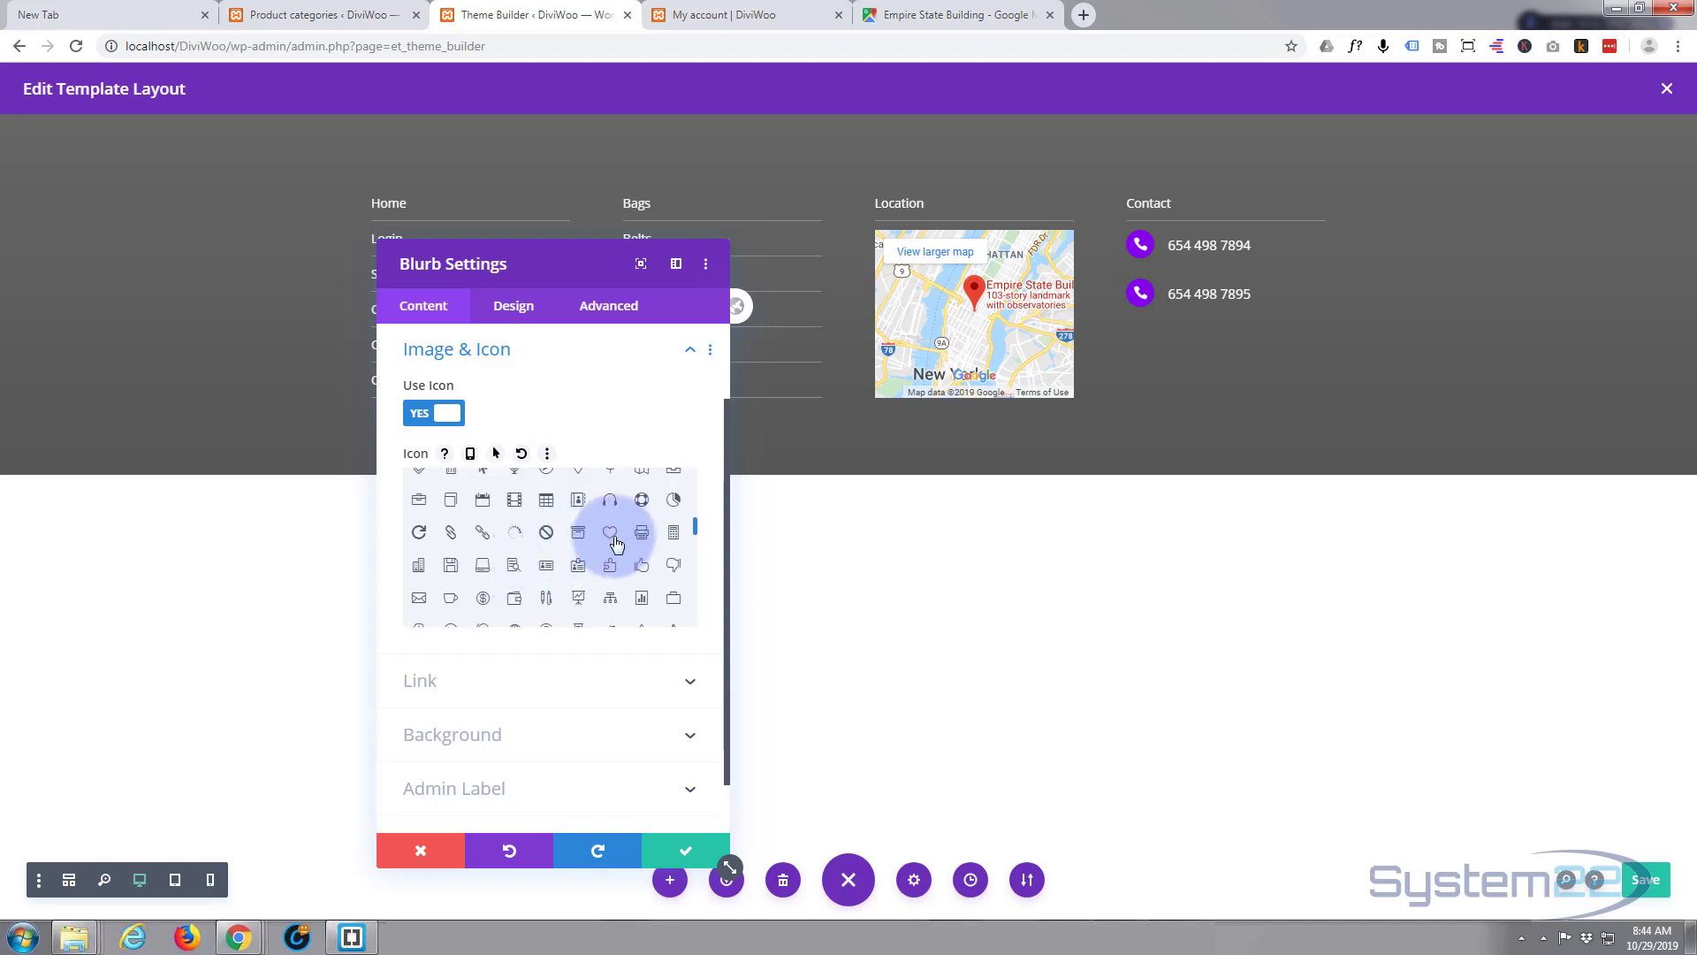
left_click(641, 534)
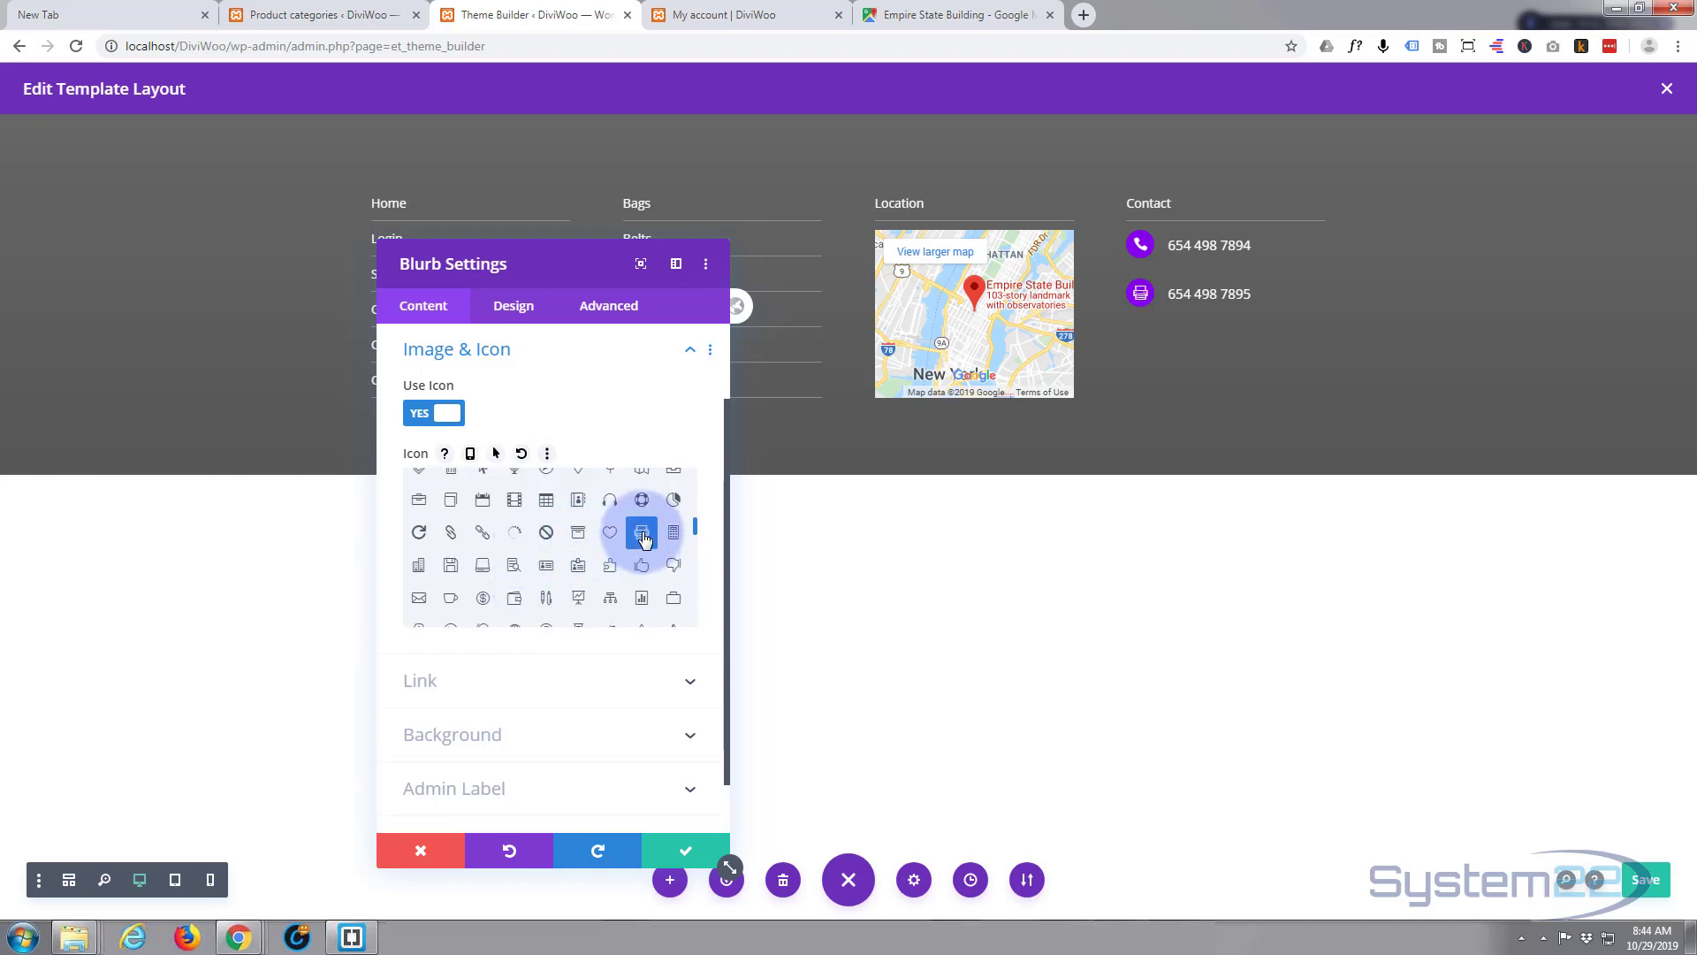
left_click(677, 852)
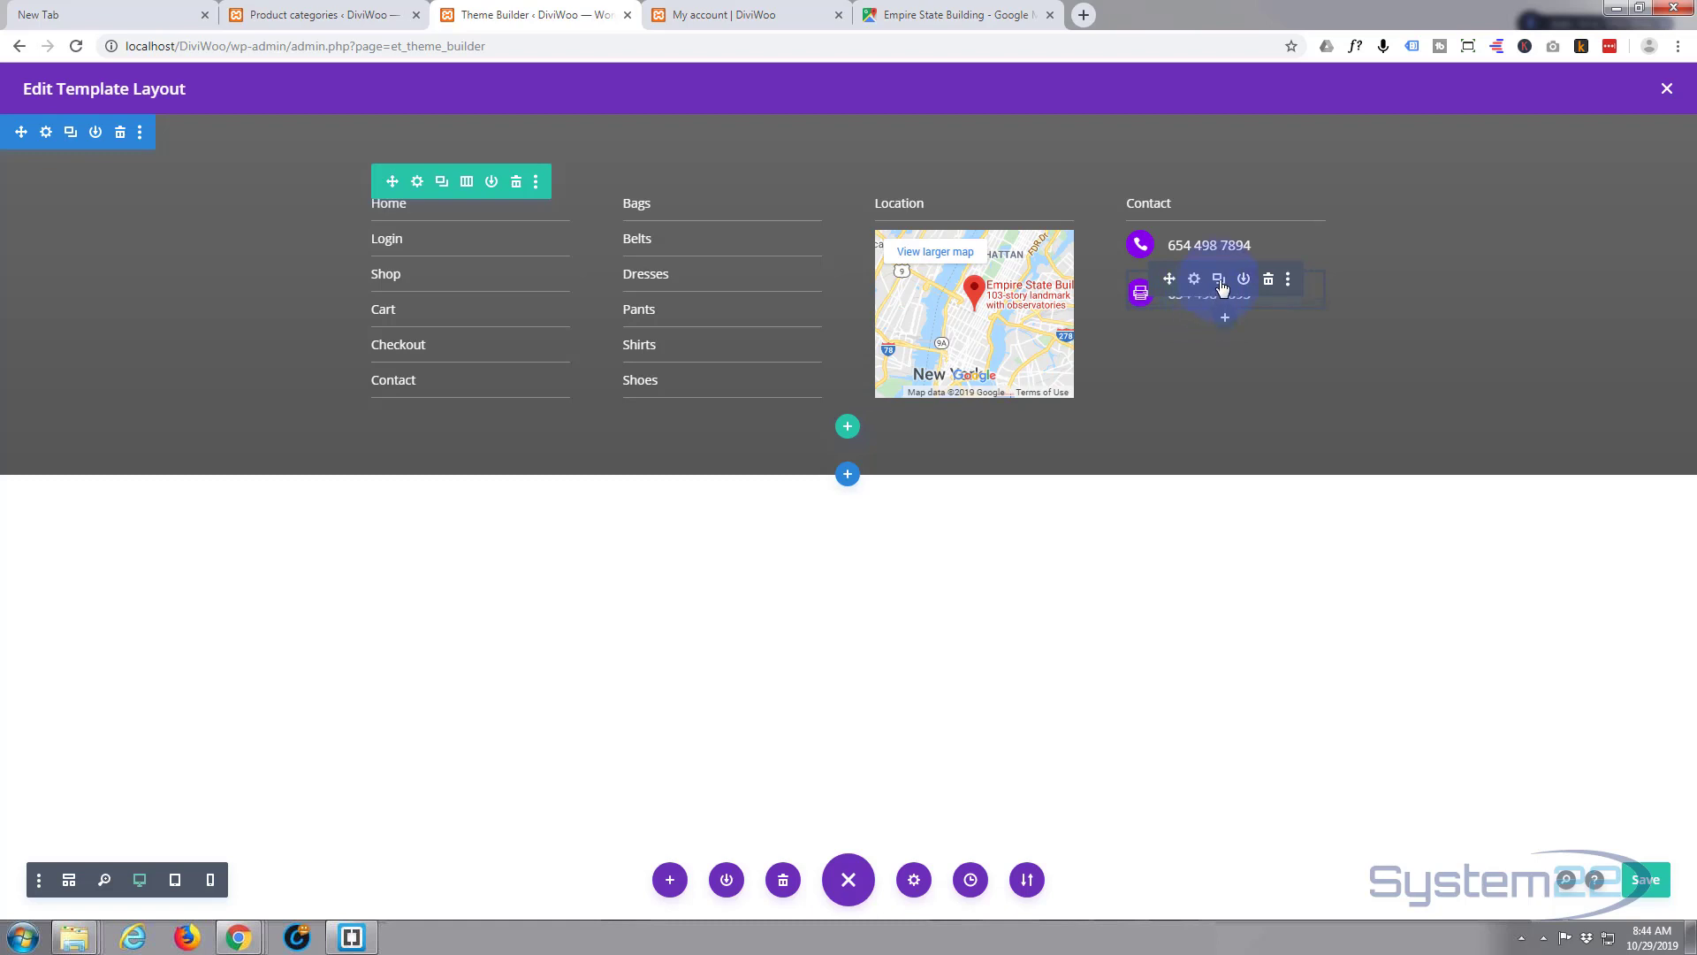
- Duplicate the fax blurb and replace the copy's title with the shop's e-mail address
left_click(1219, 279)
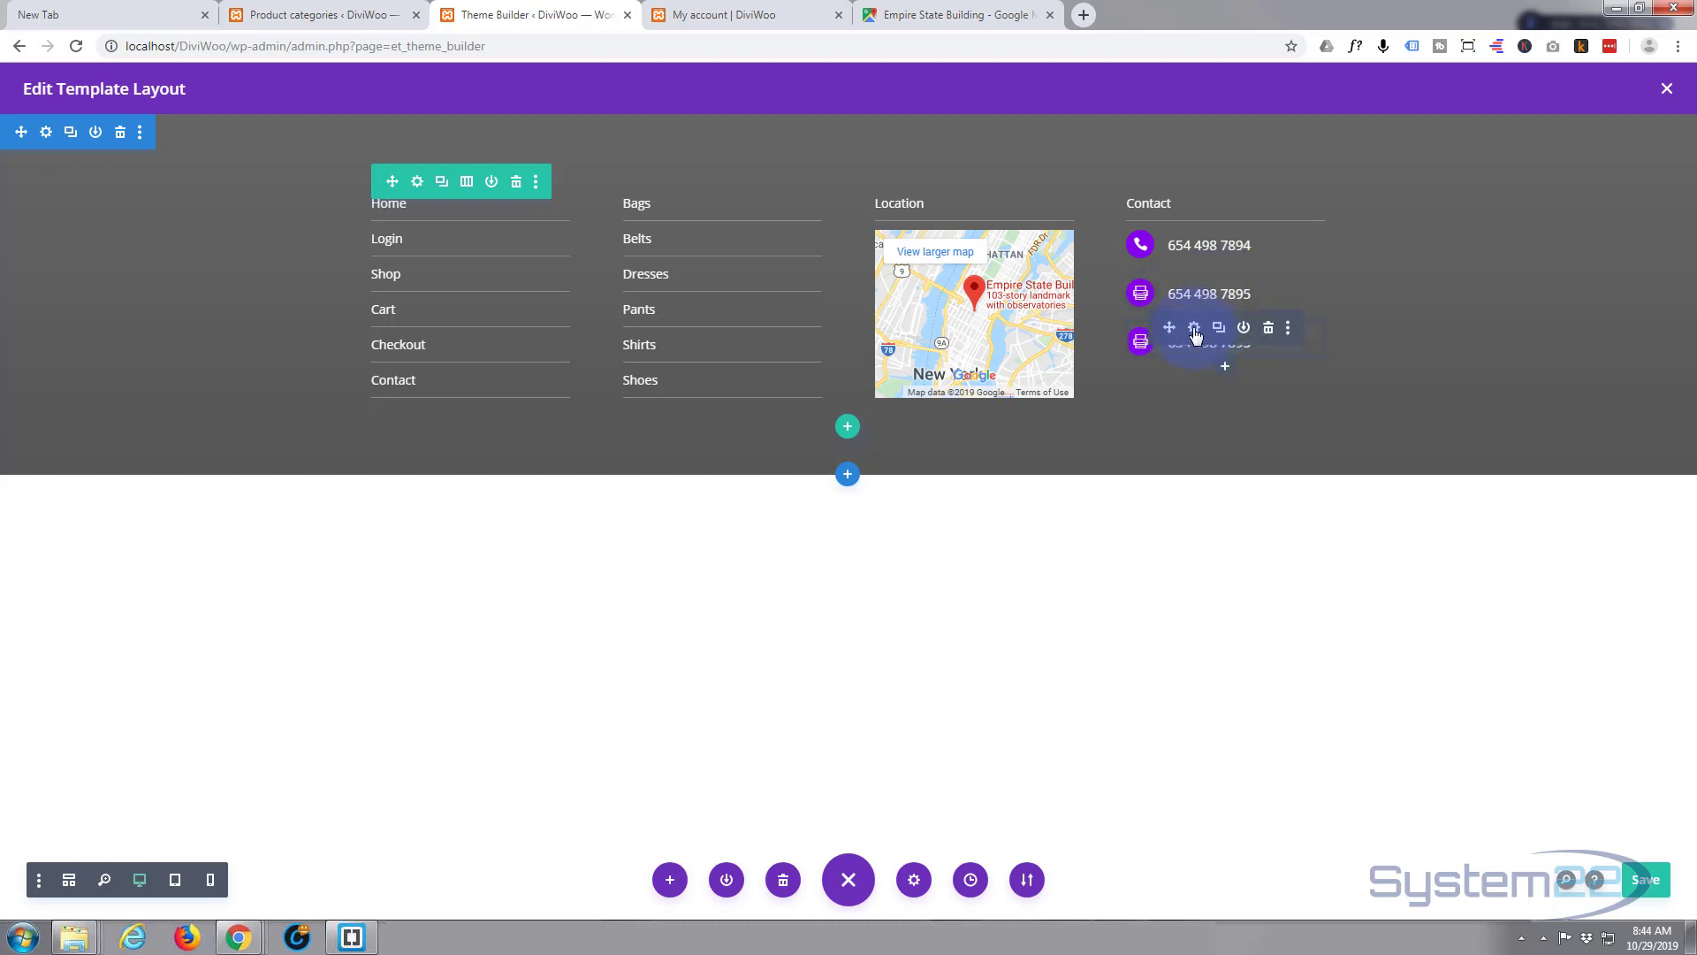
left_click(1194, 330)
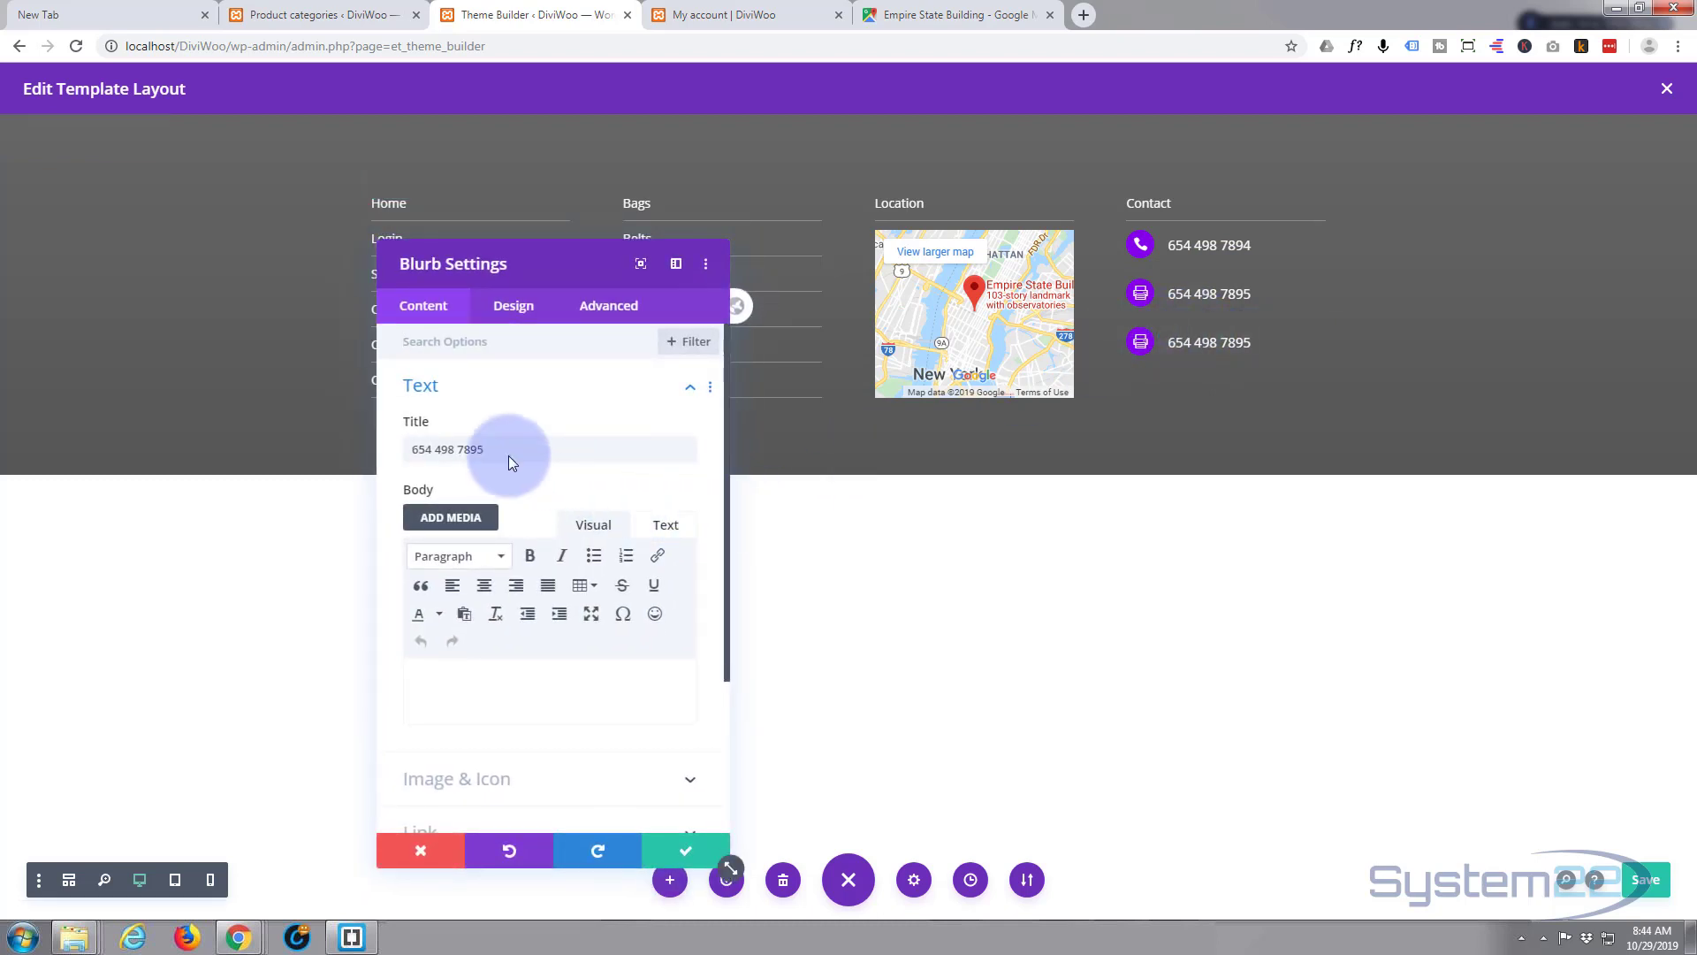
left_click_drag(496, 447, 331, 457)
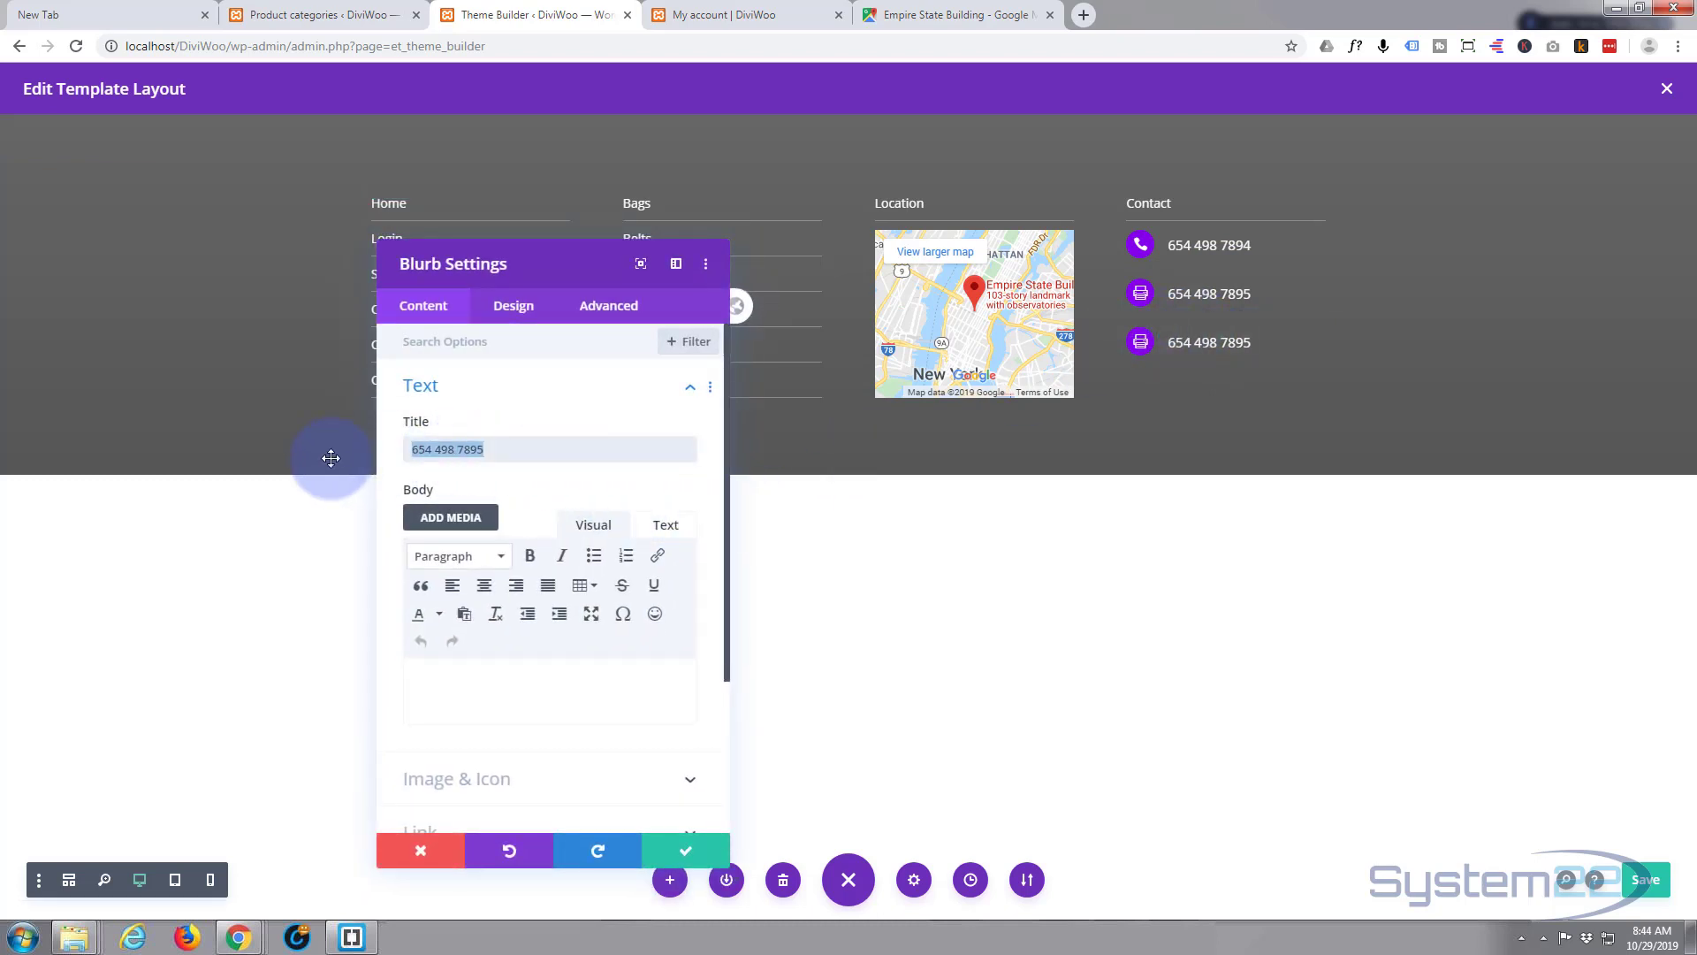
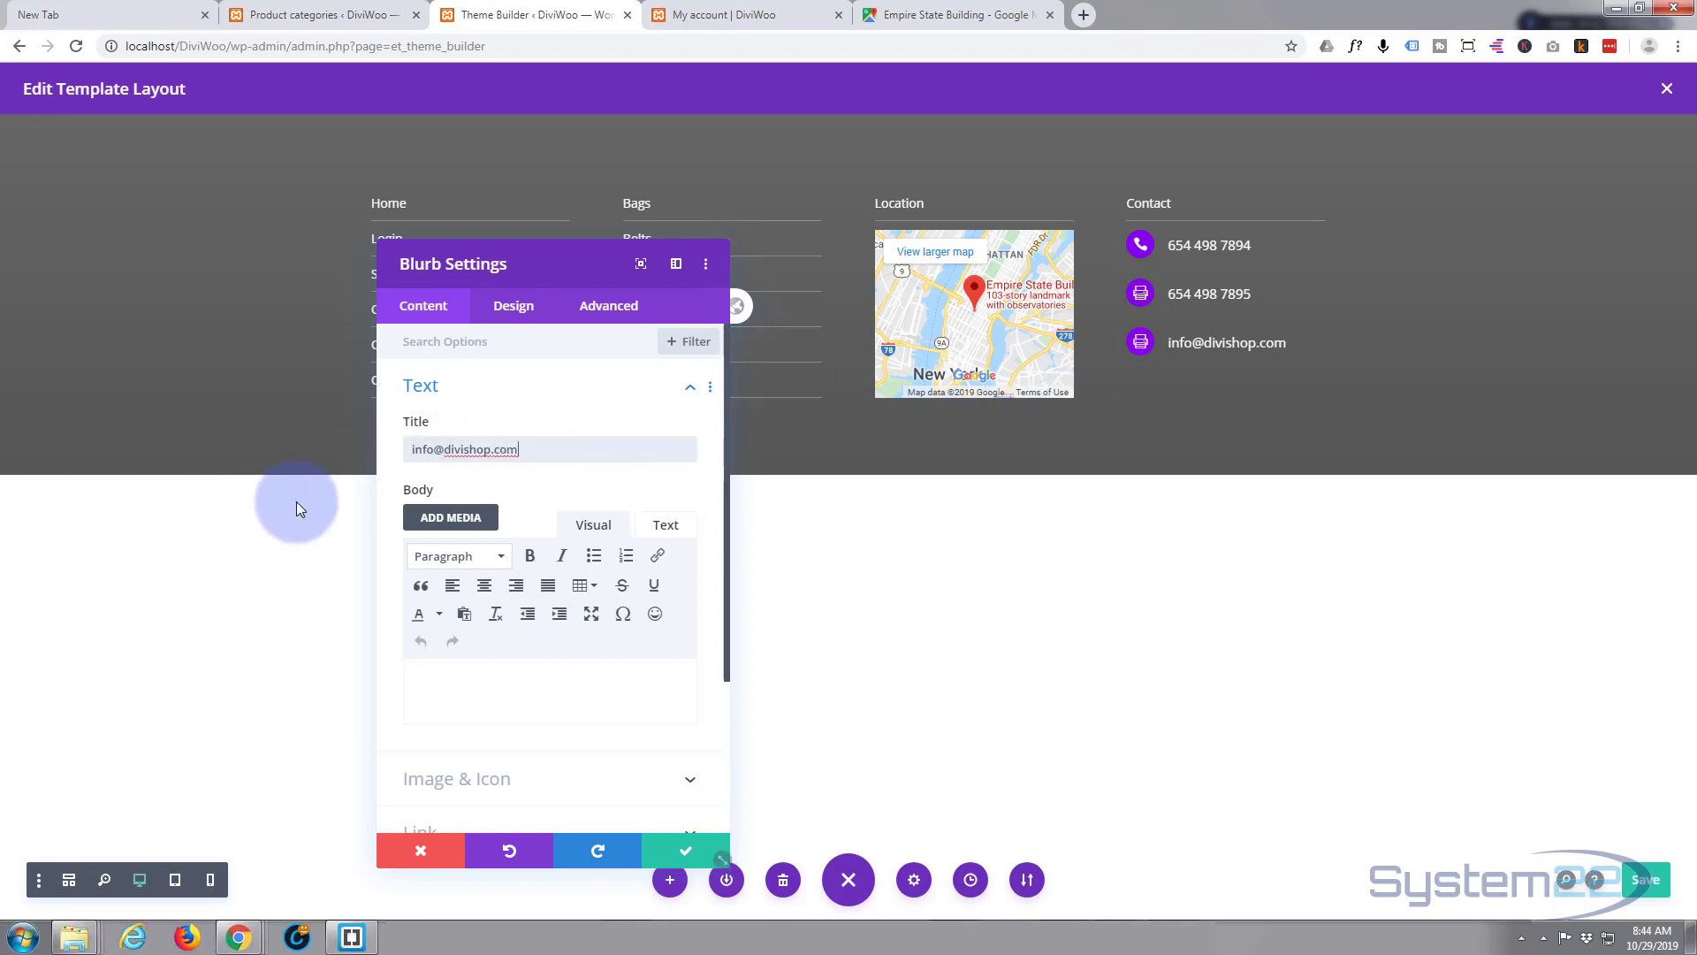
- Give the e-mail contact an envelope icon and save its settings
scroll(503, 560, "down", 3)
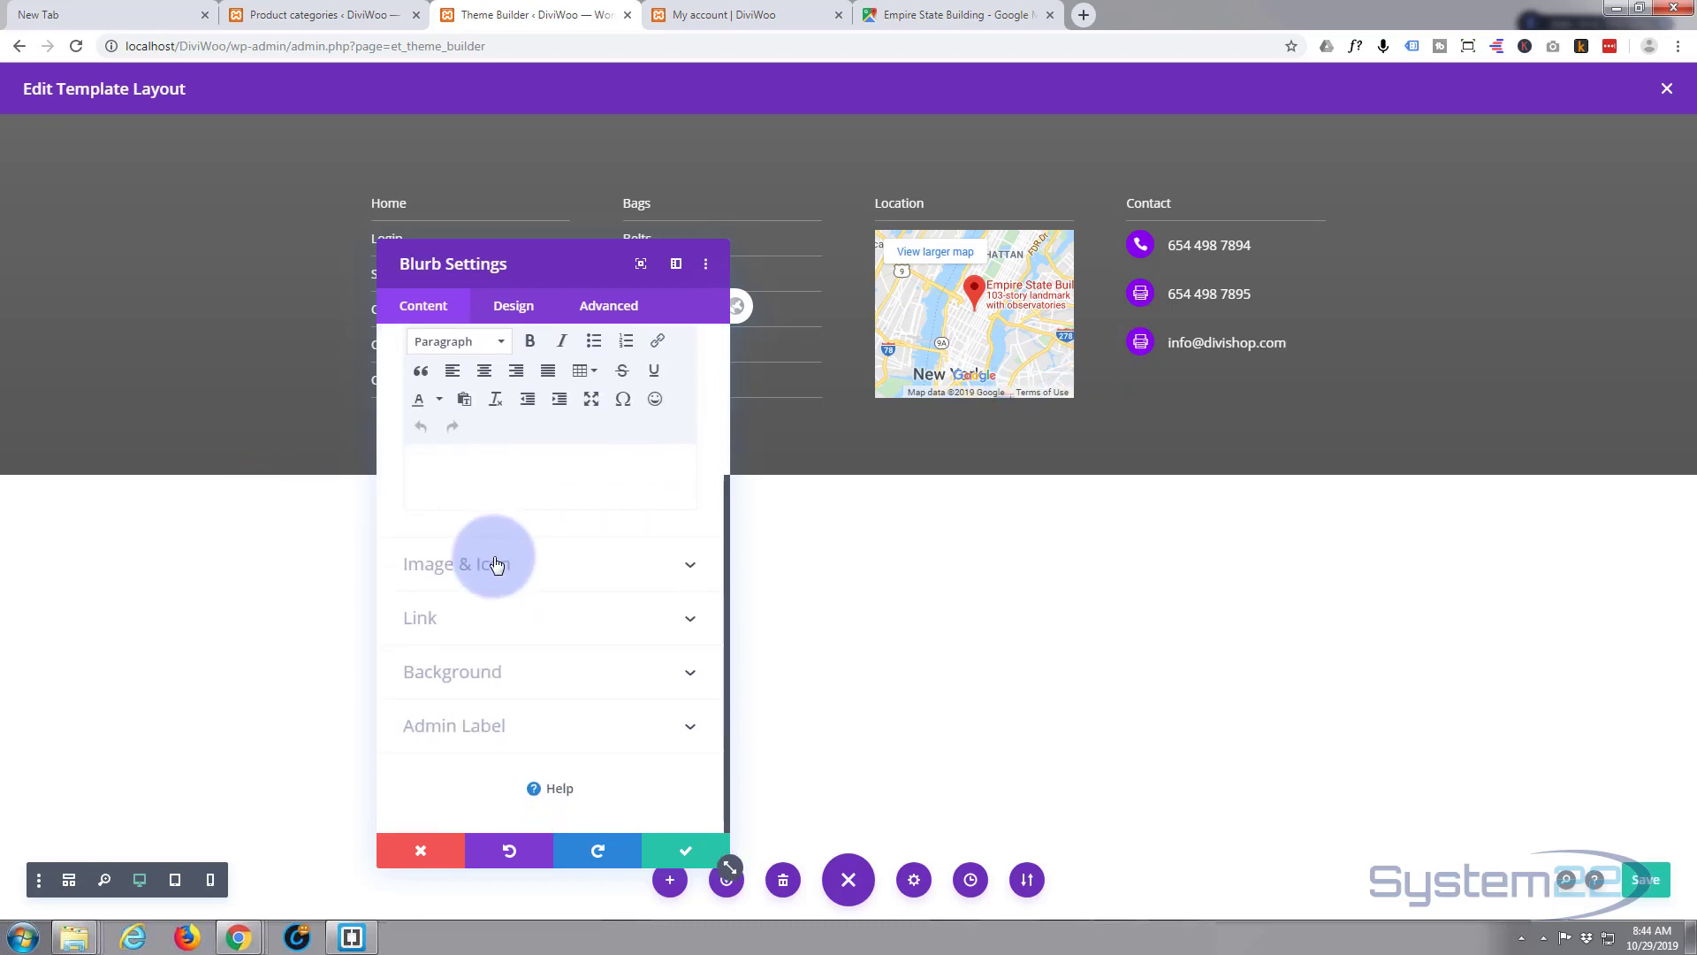
left_click(564, 563)
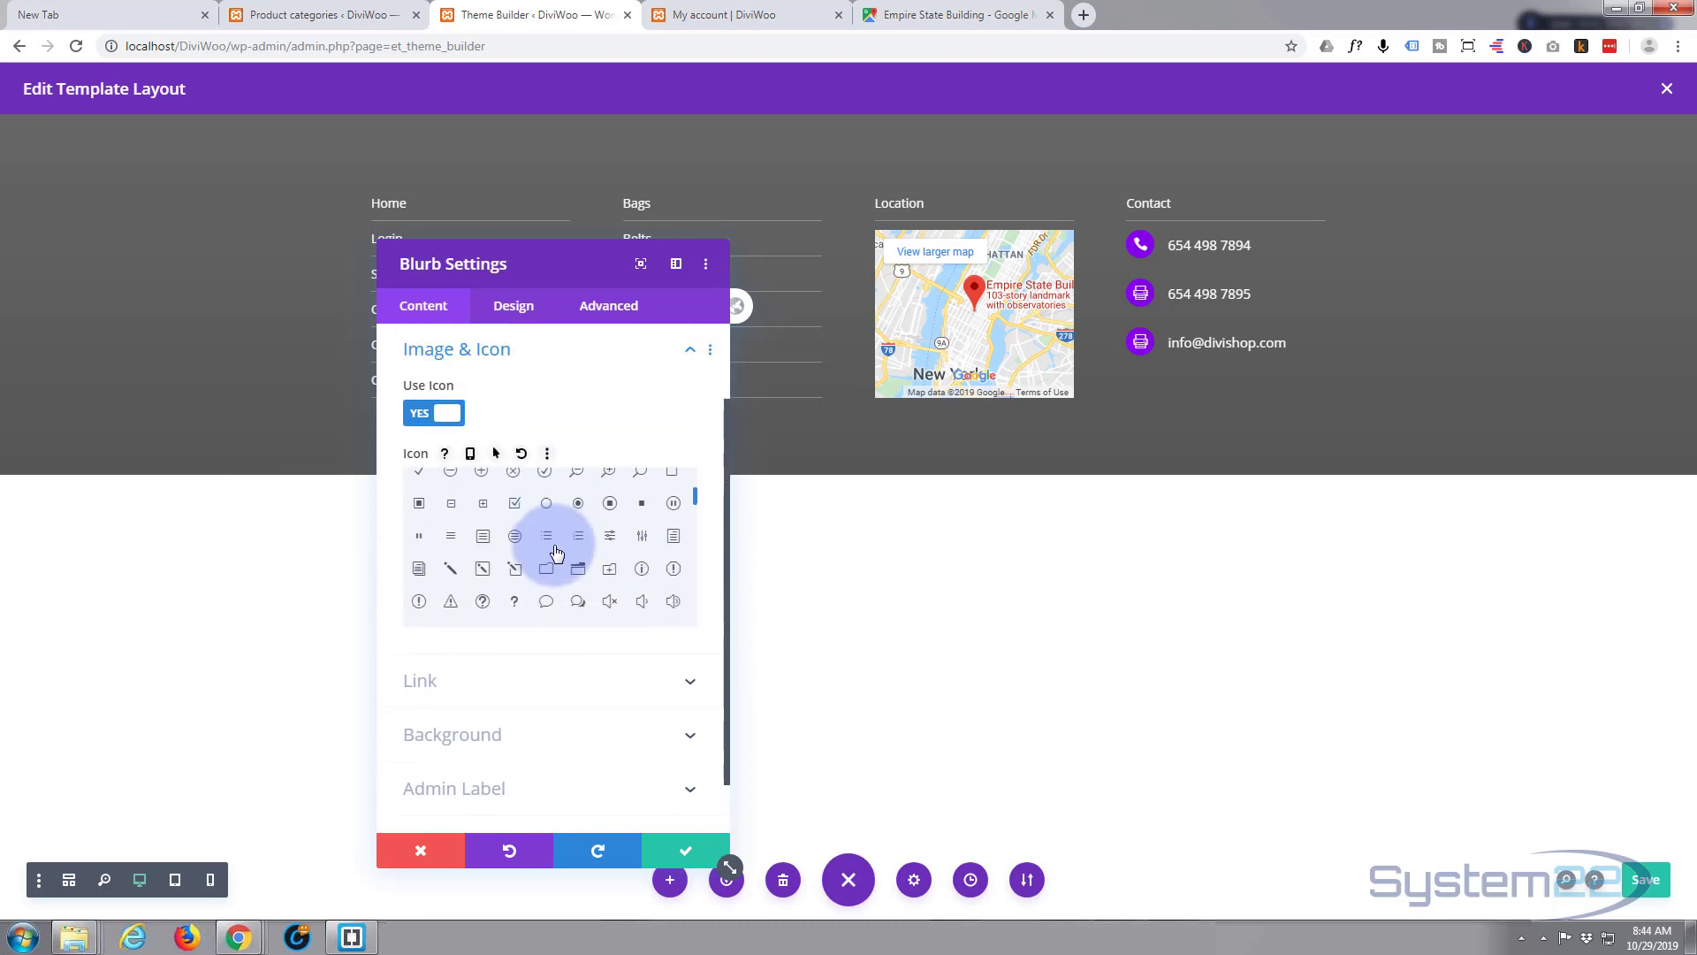
scroll(556, 552, "down", 1)
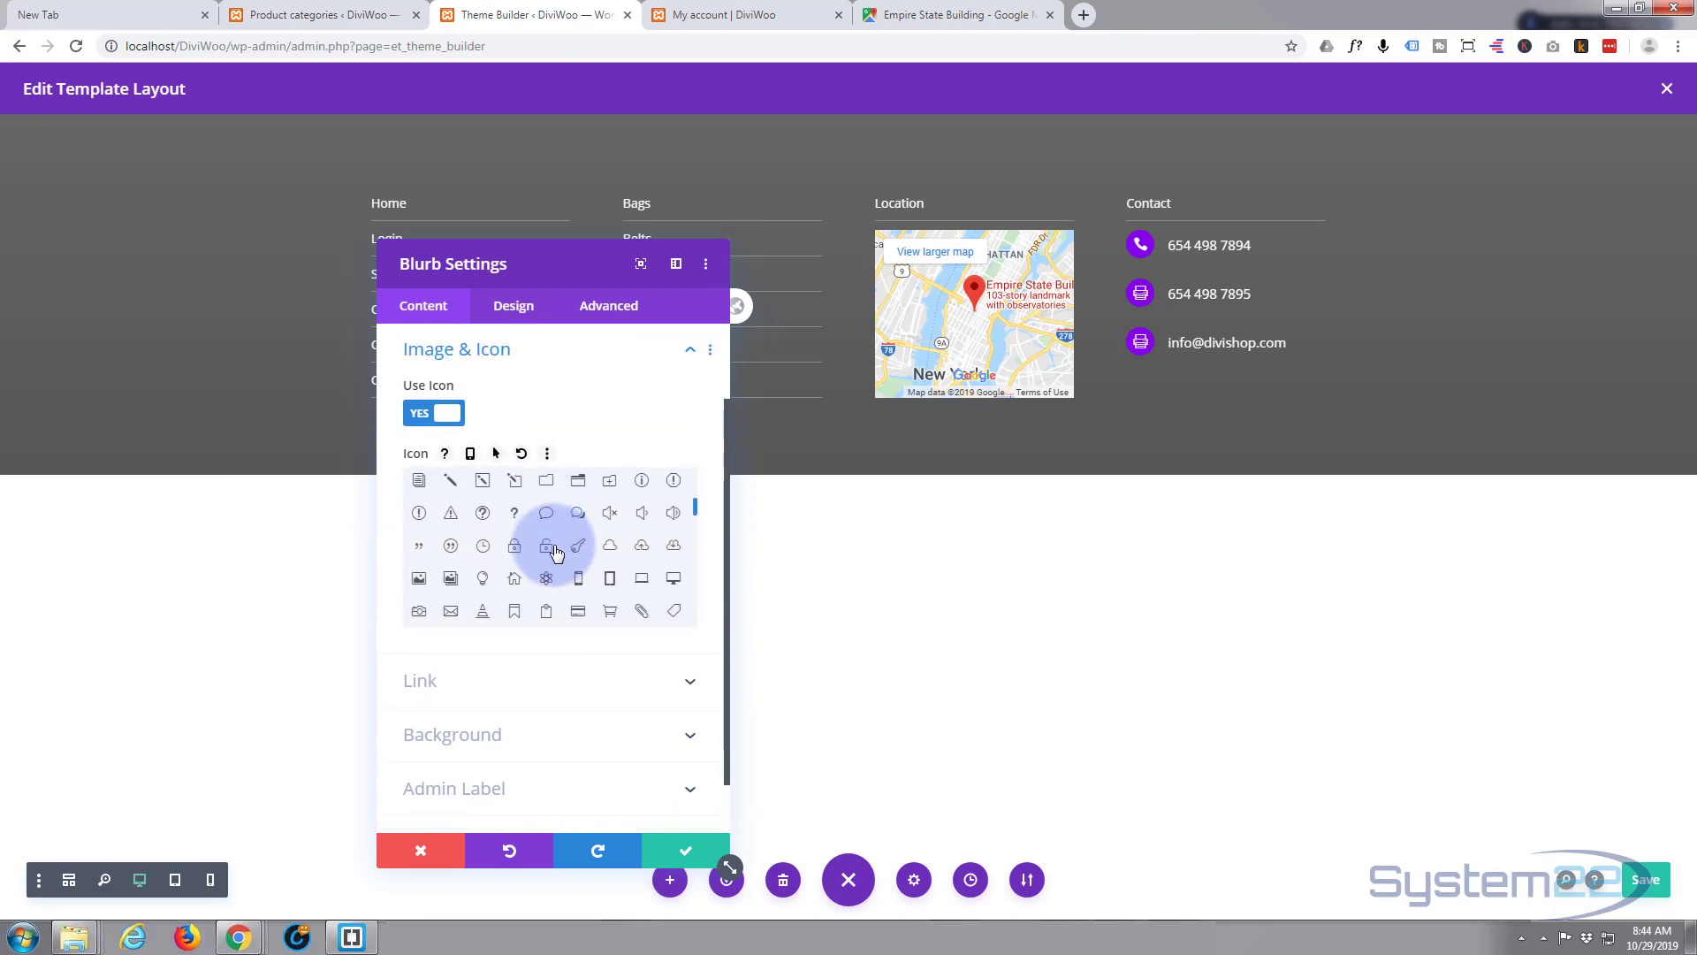
scroll(556, 553, "down", 3)
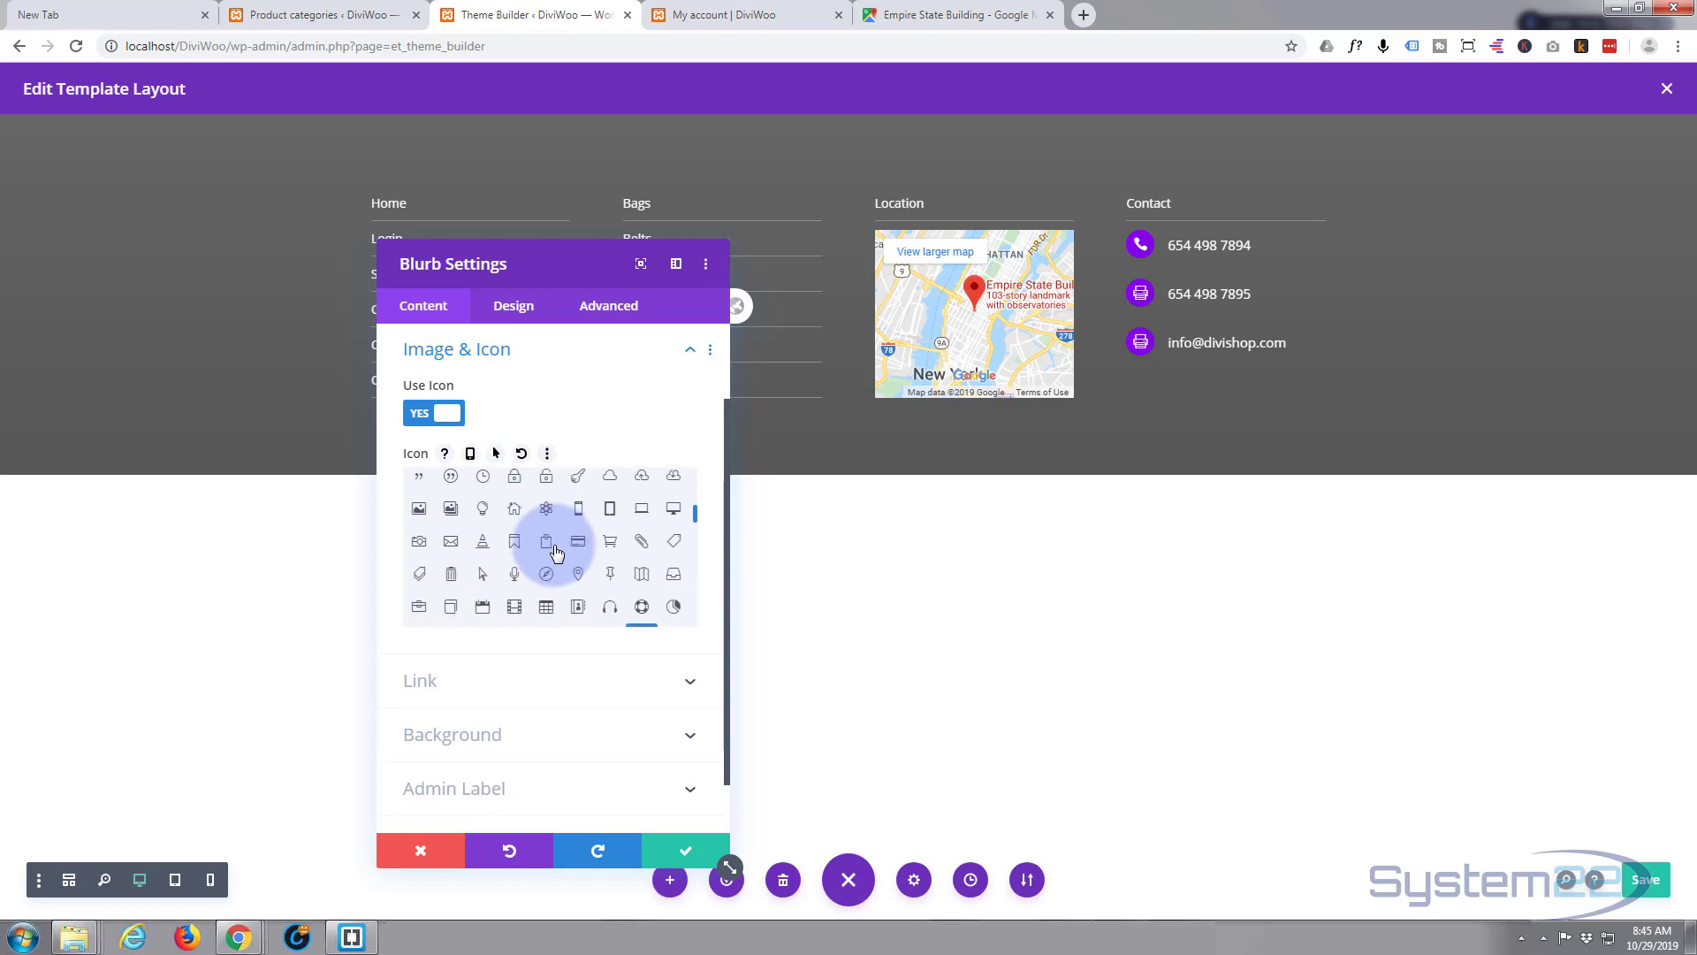
scroll(556, 552, "down", 1)
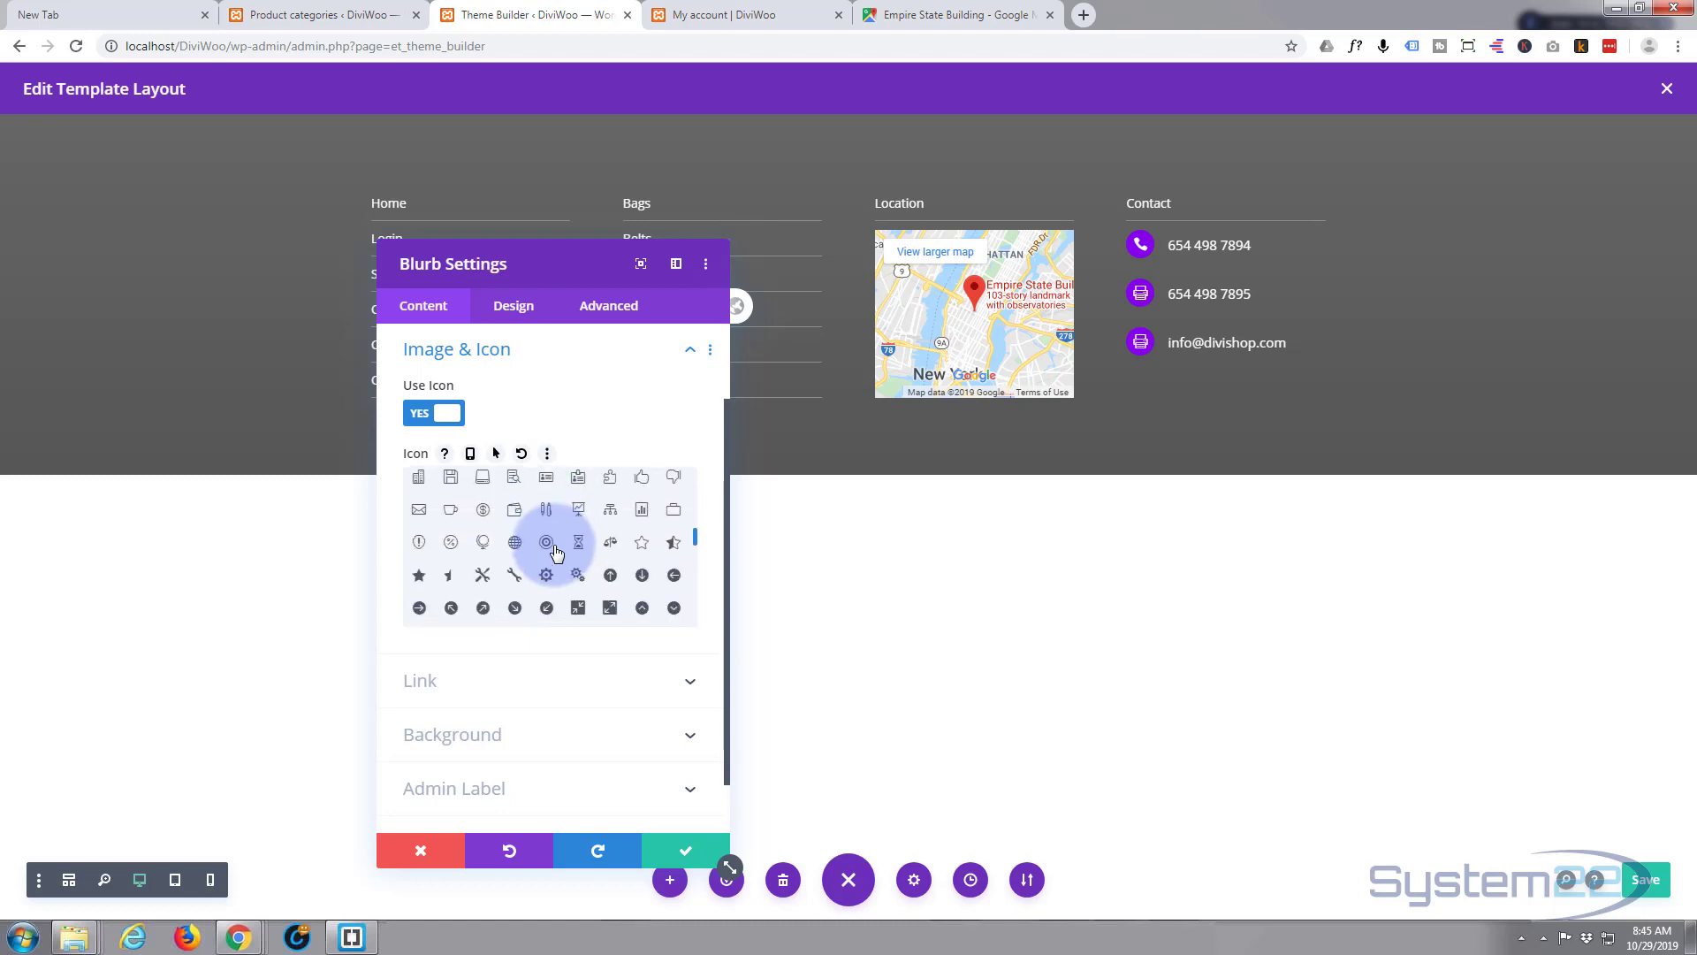
scroll(556, 552, "down", 1)
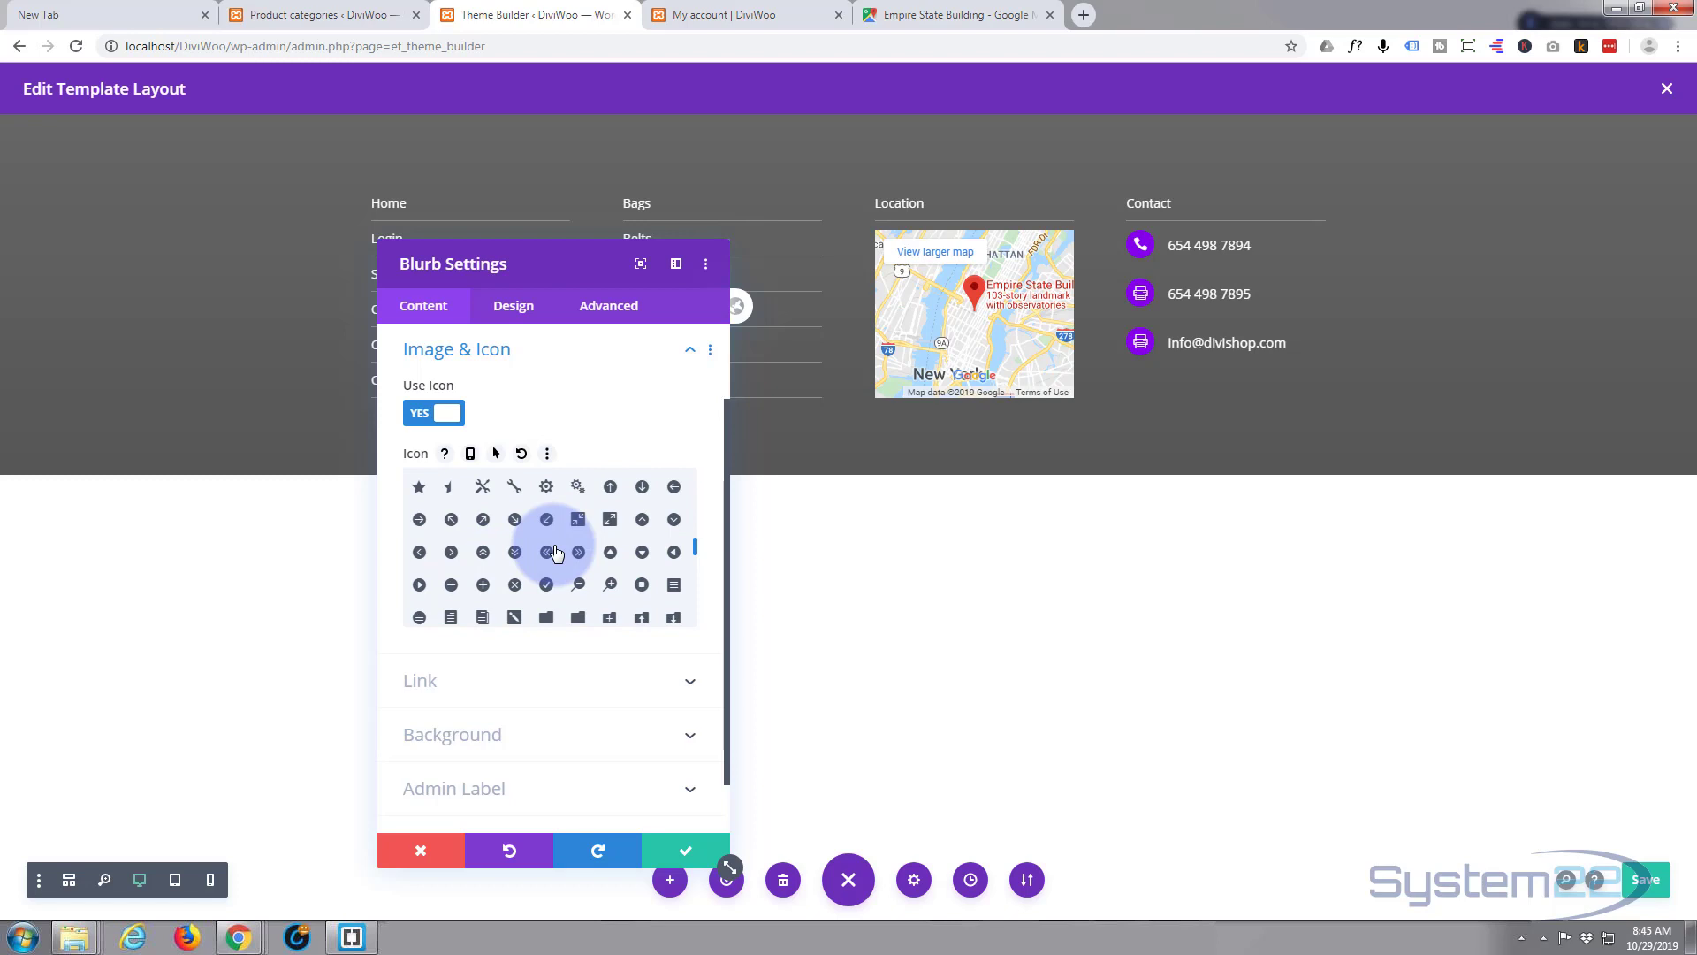
scroll(556, 553, "down", 2)
left_click(544, 541)
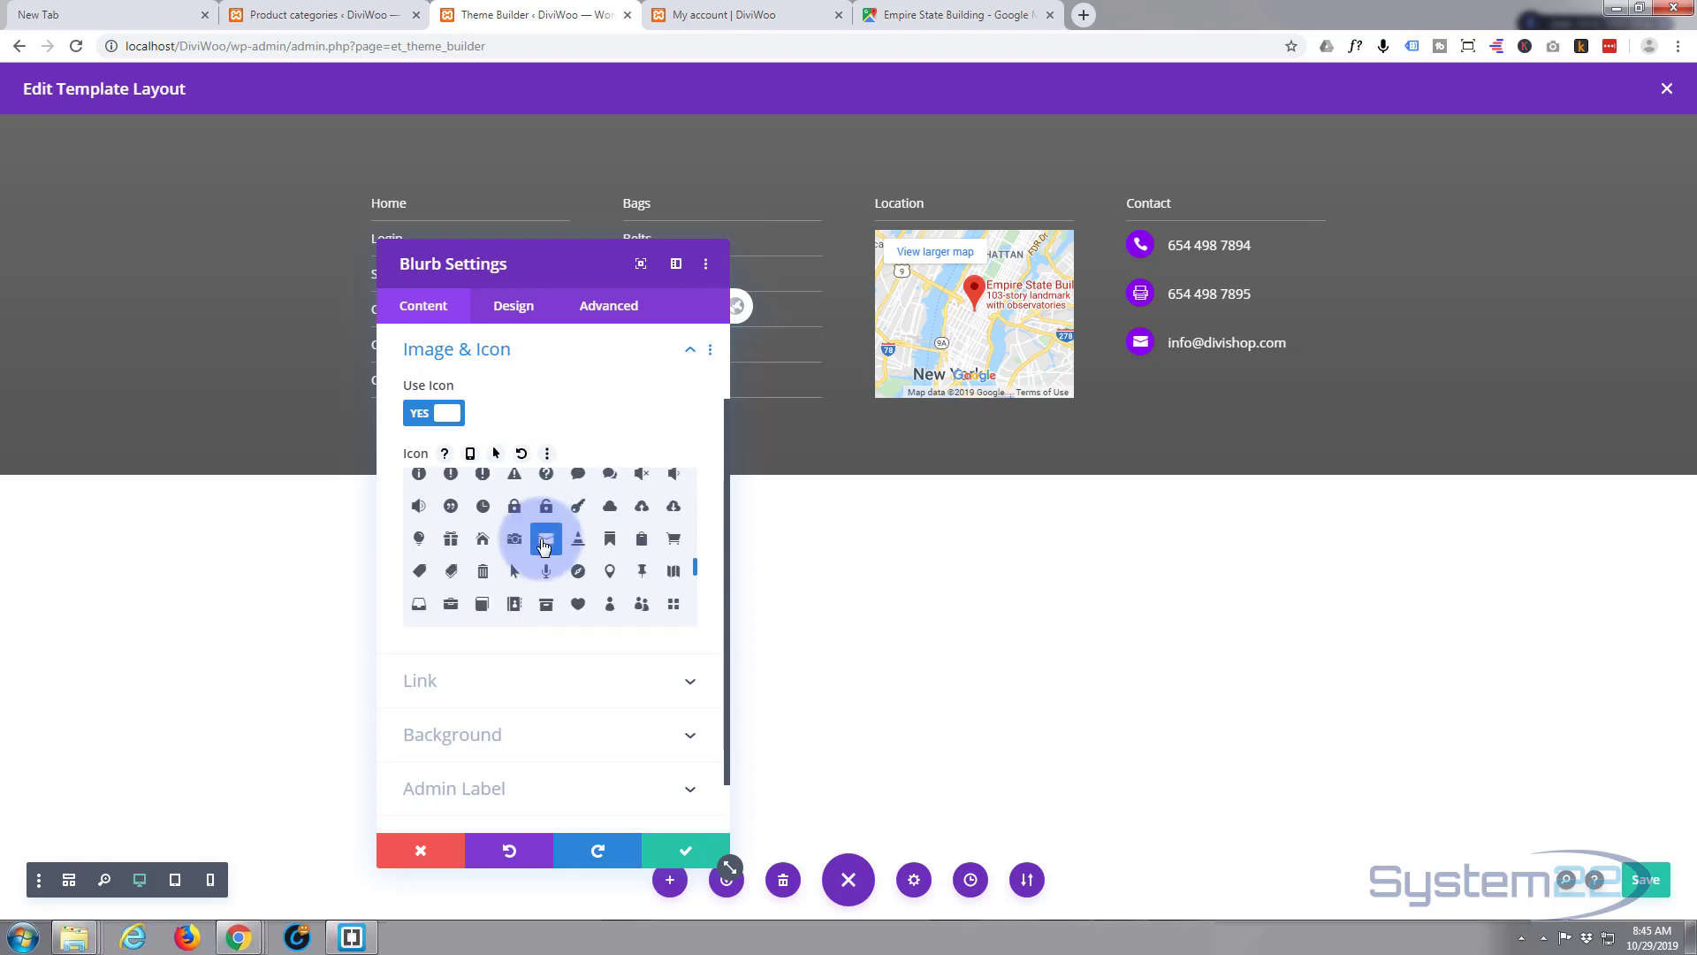
left_click(682, 850)
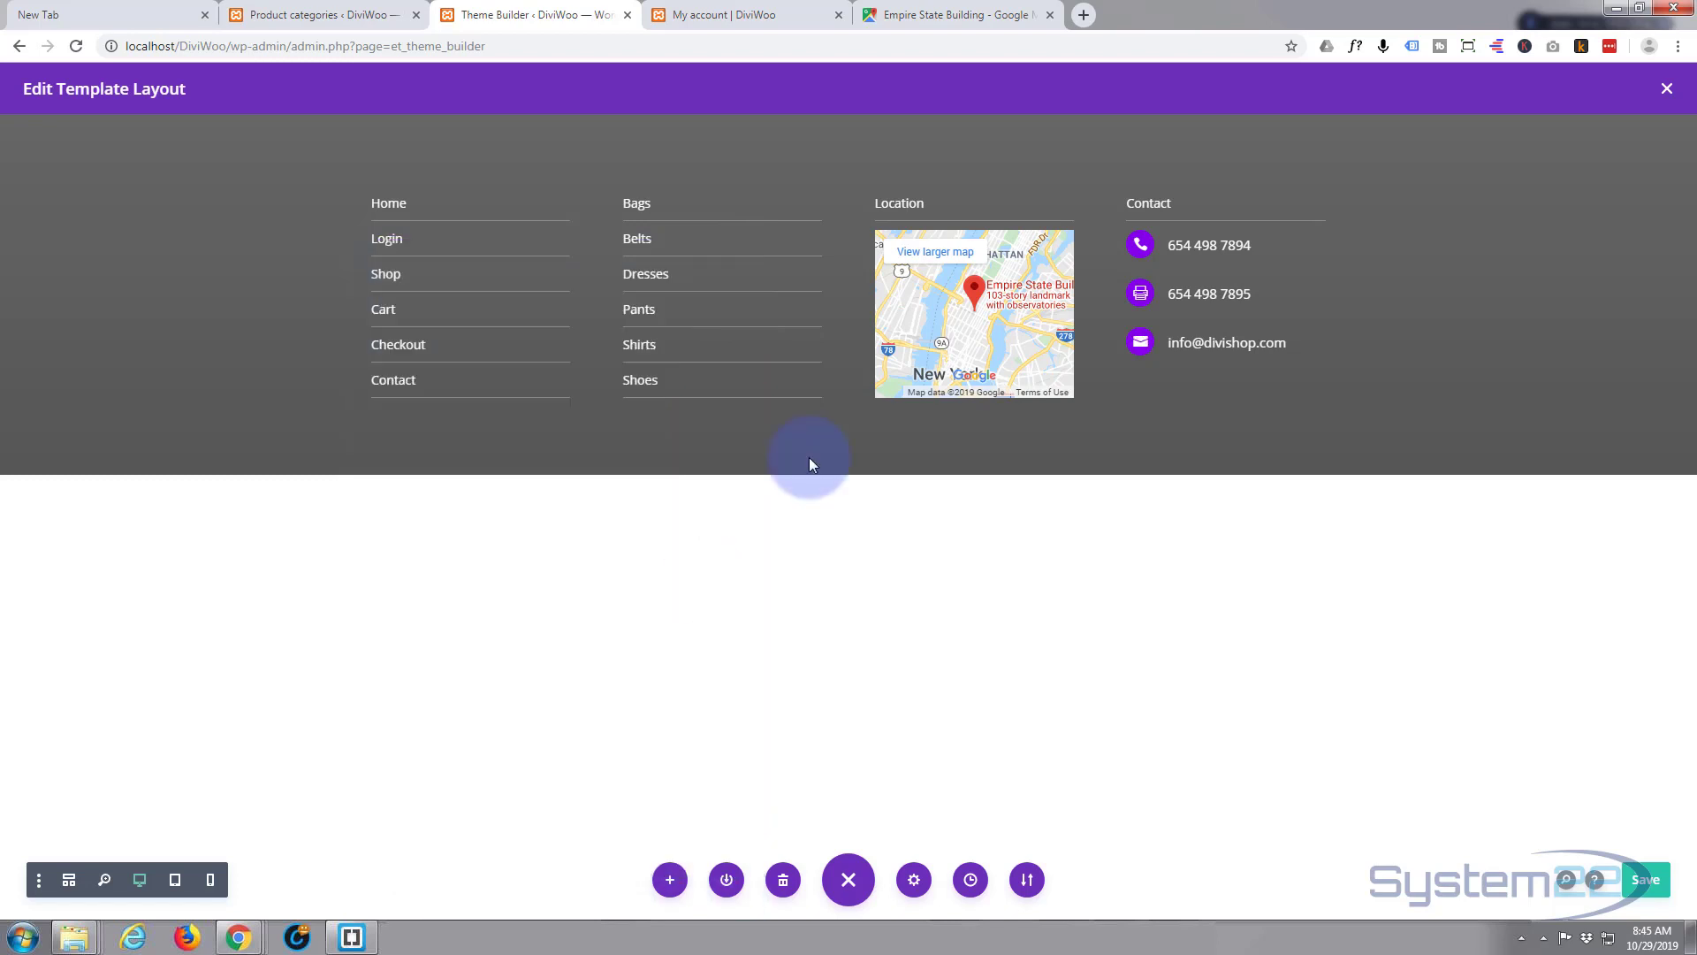
mouse_move(1194, 346)
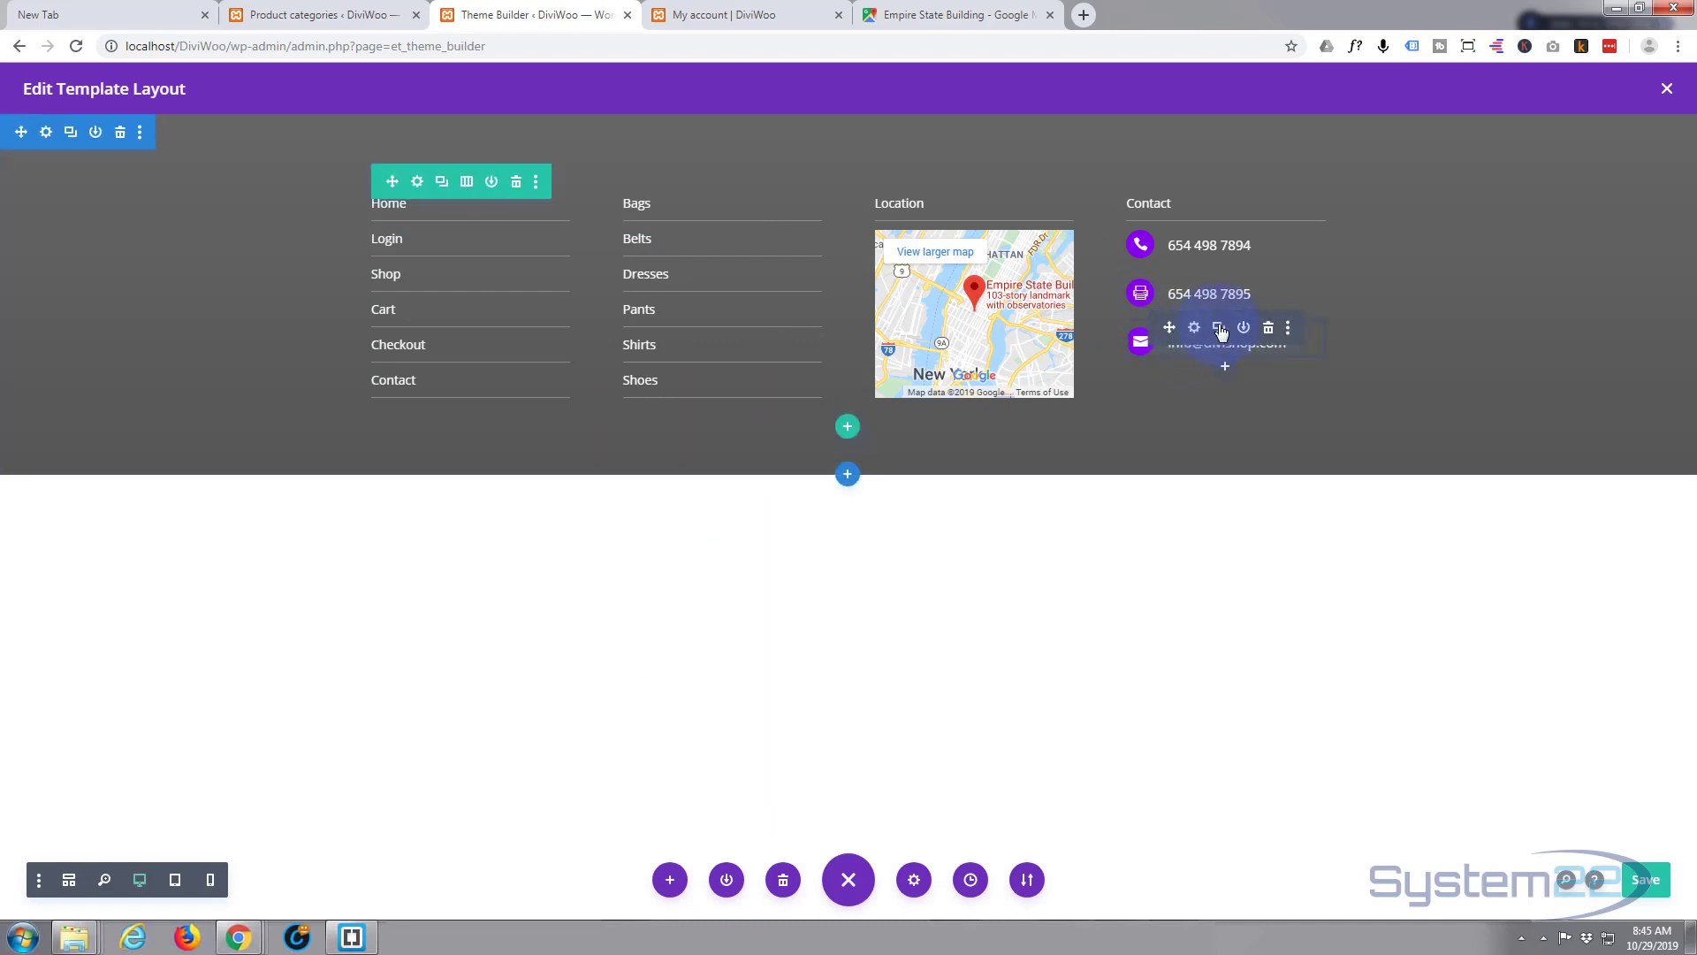
- Duplicate the e-mail blurb and retitle the new copy 'DiviShop'
left_click(1219, 329)
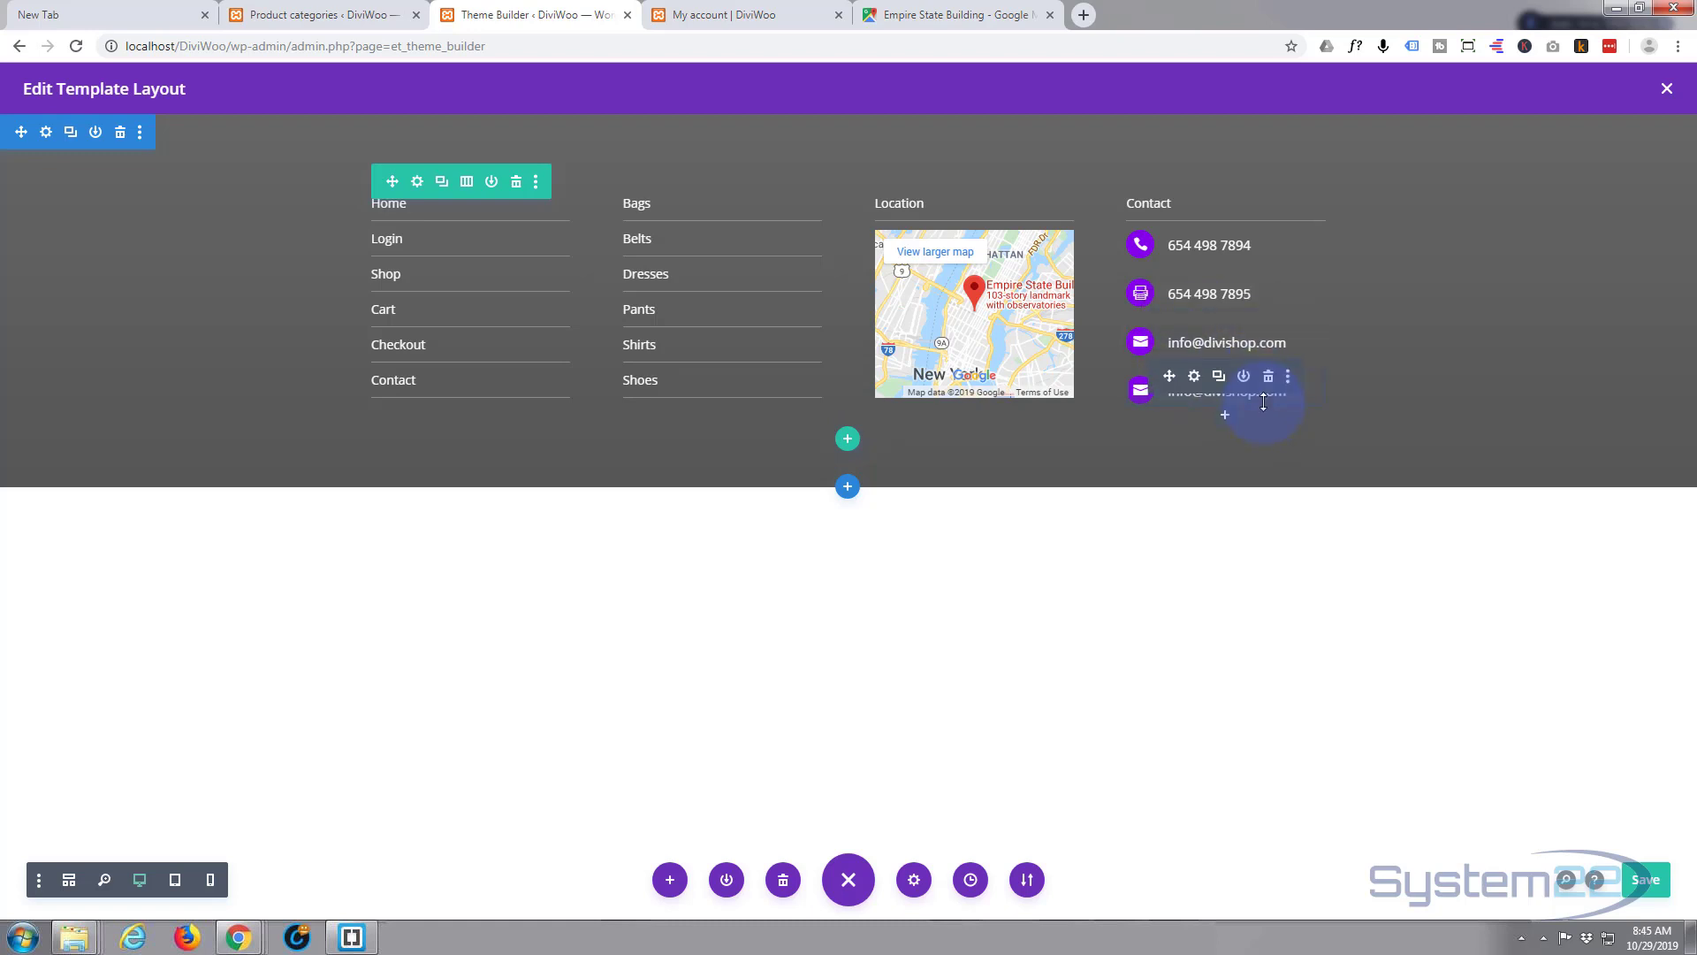
left_click(1198, 386)
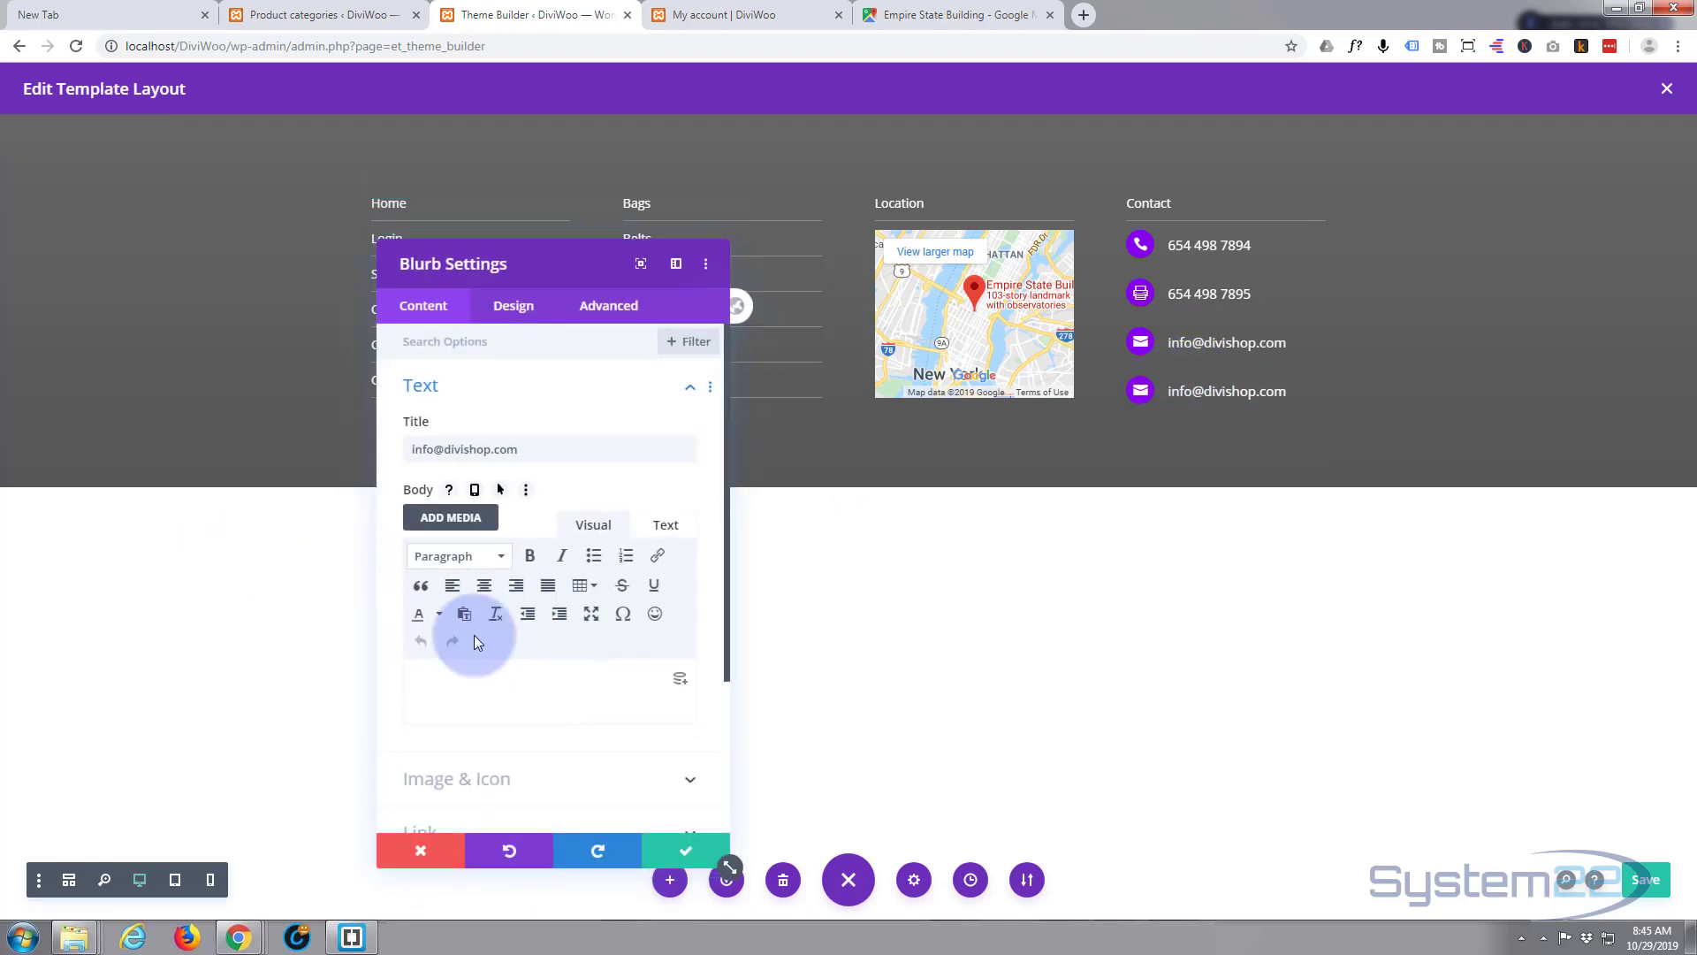
left_click_drag(521, 449, 347, 448)
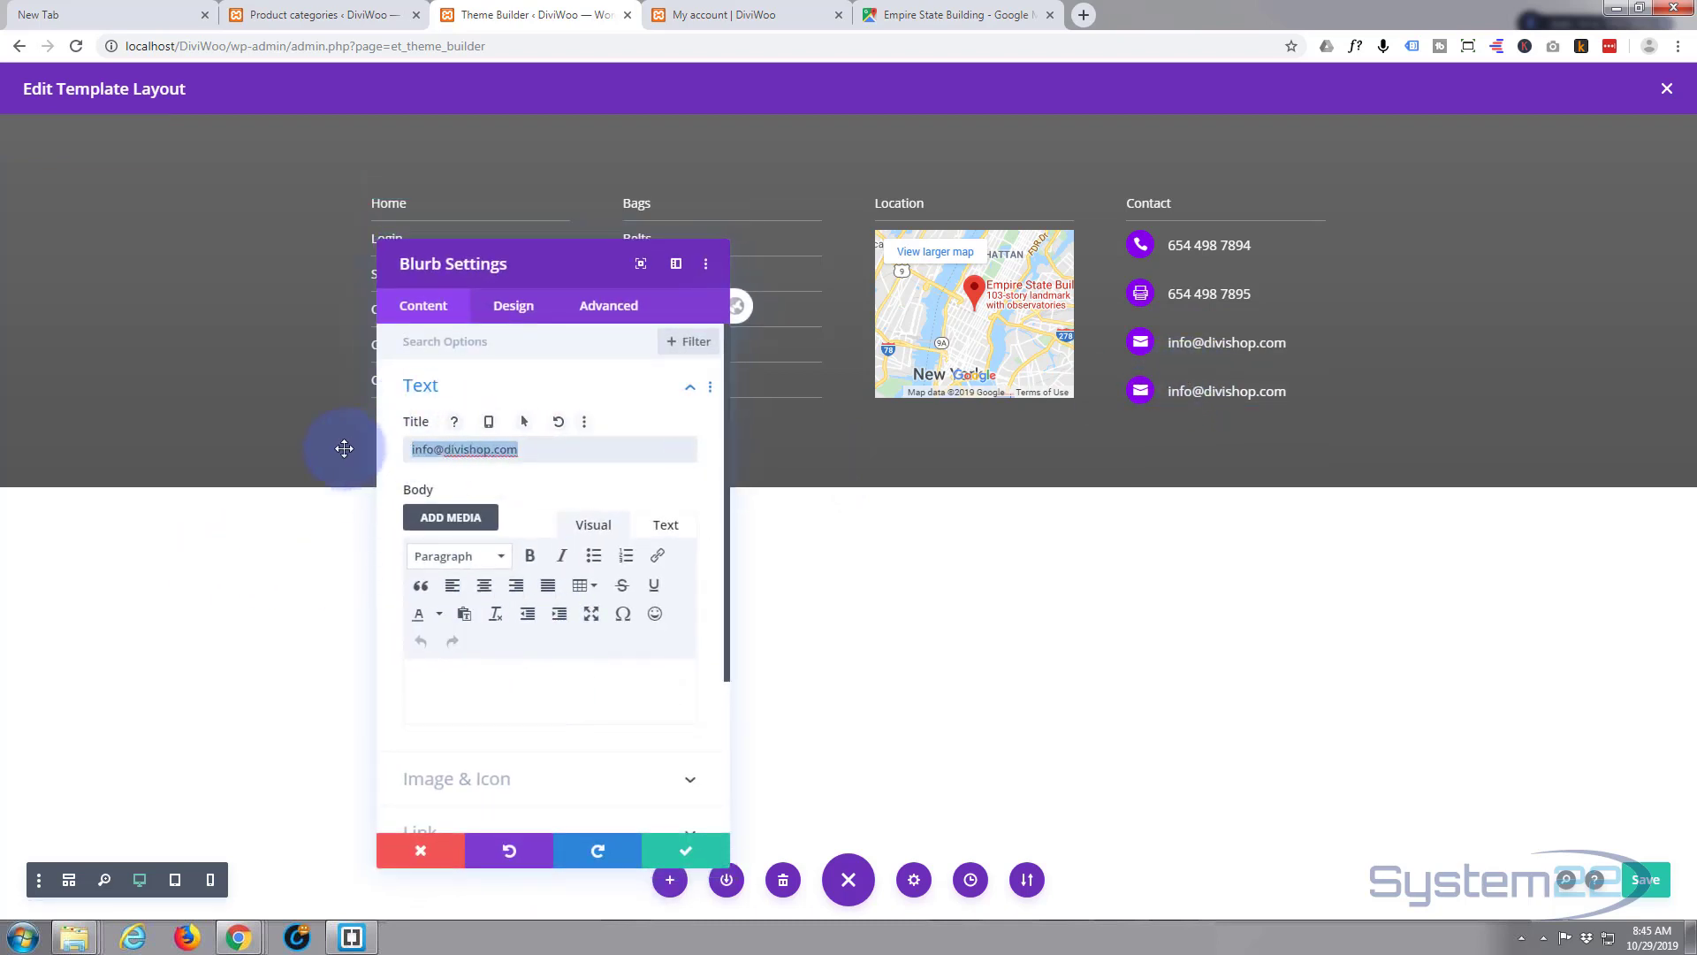
type("DiviShop")
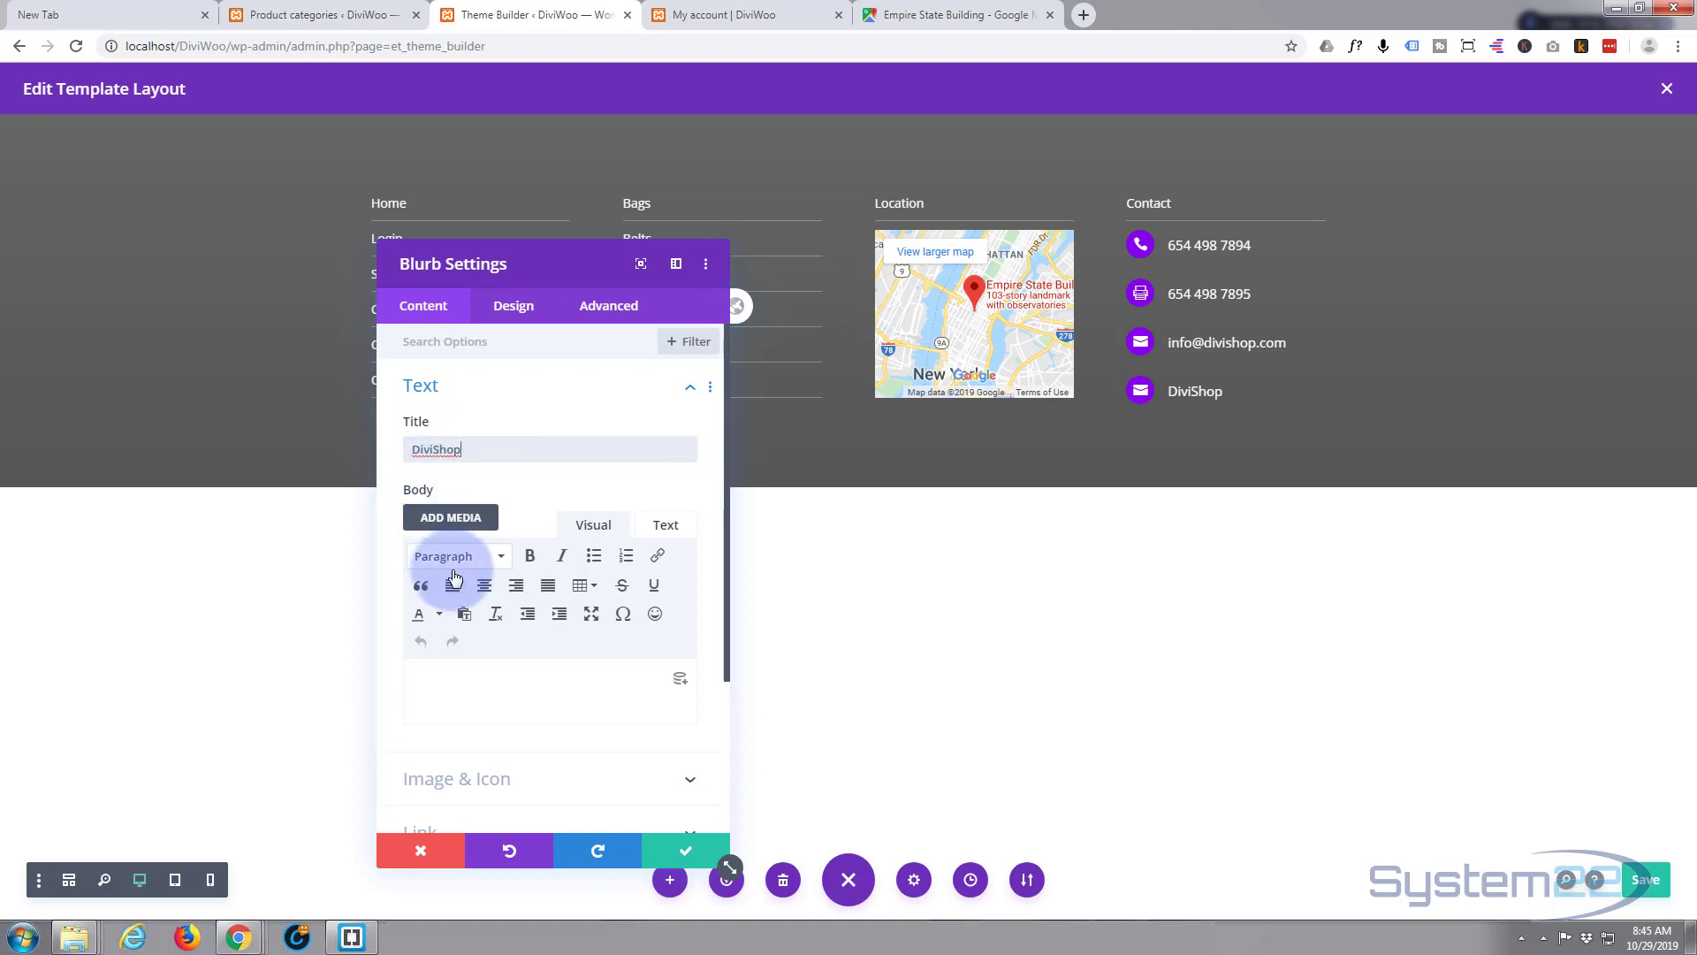
- Pick the Skype icon for the DiviShop contact and save it
scroll(499, 590, "down", 3)
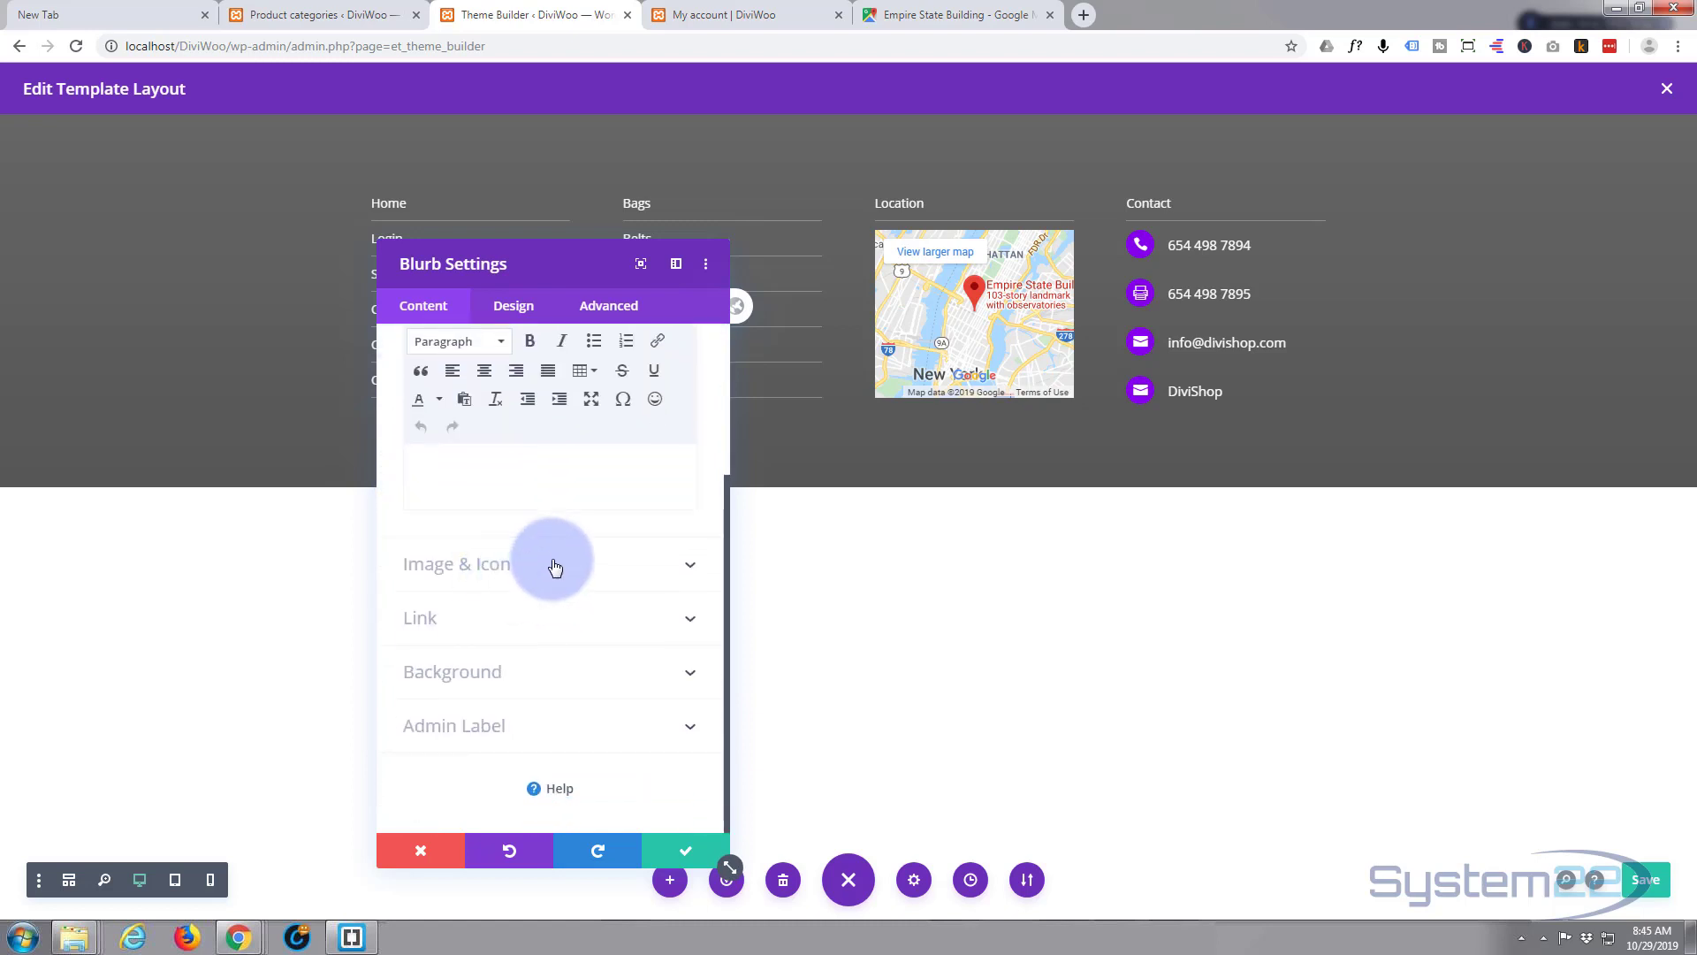
left_click(553, 562)
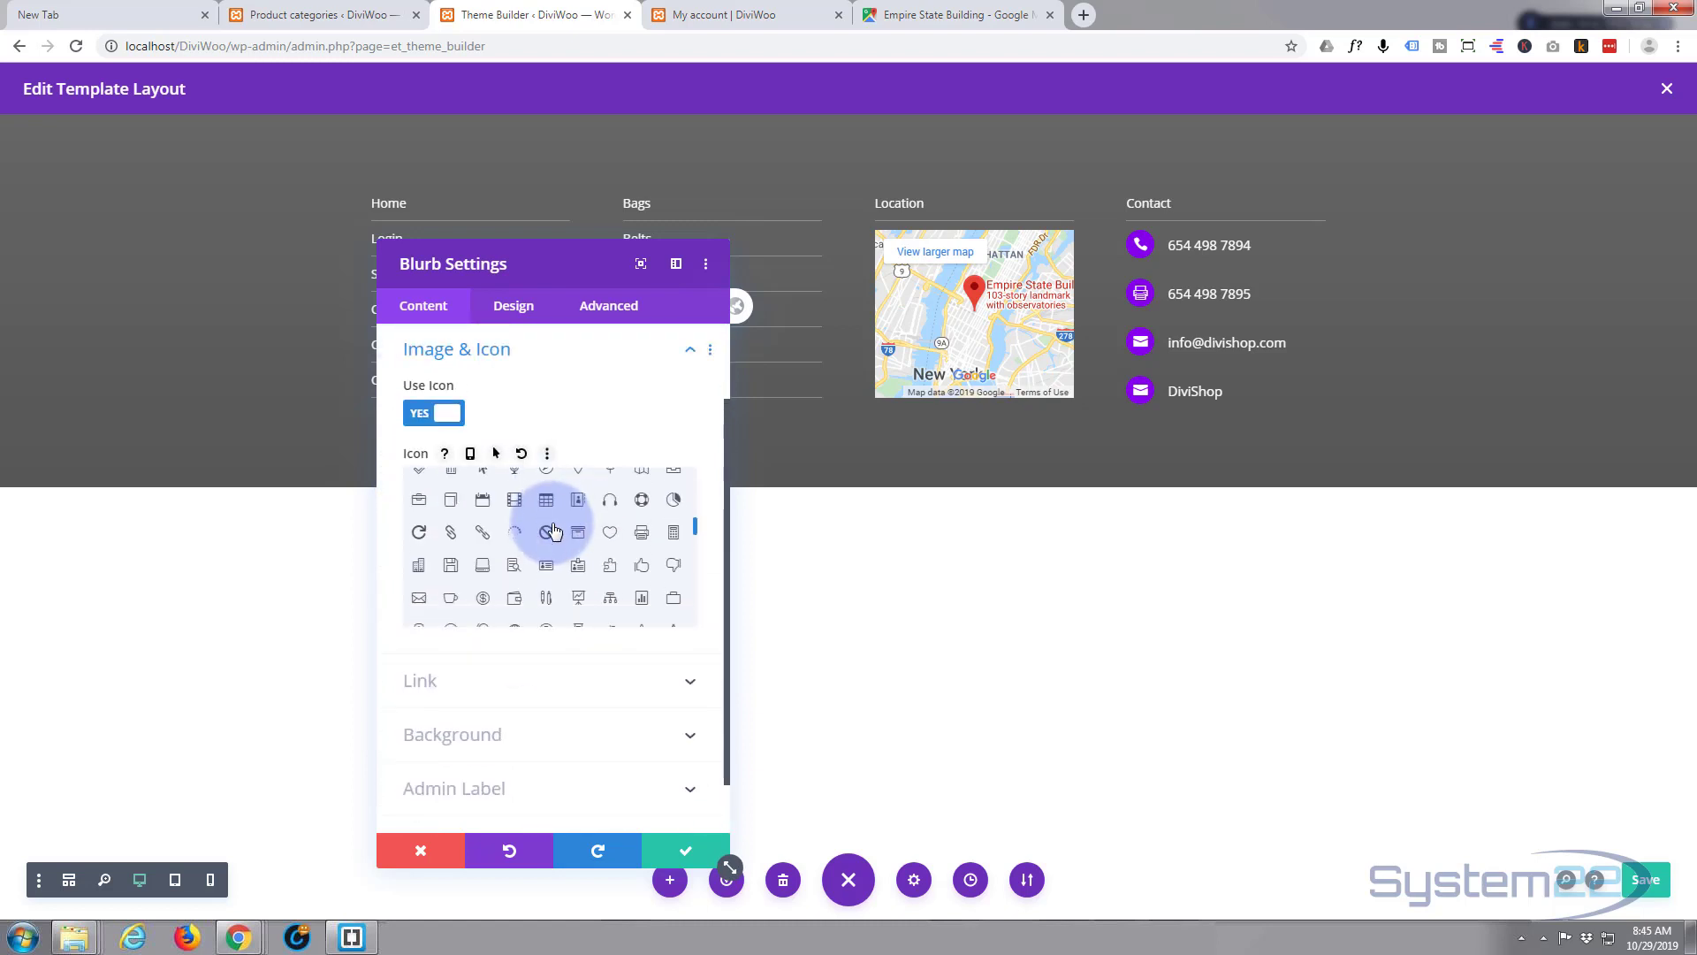
scroll(553, 529, "down", 5)
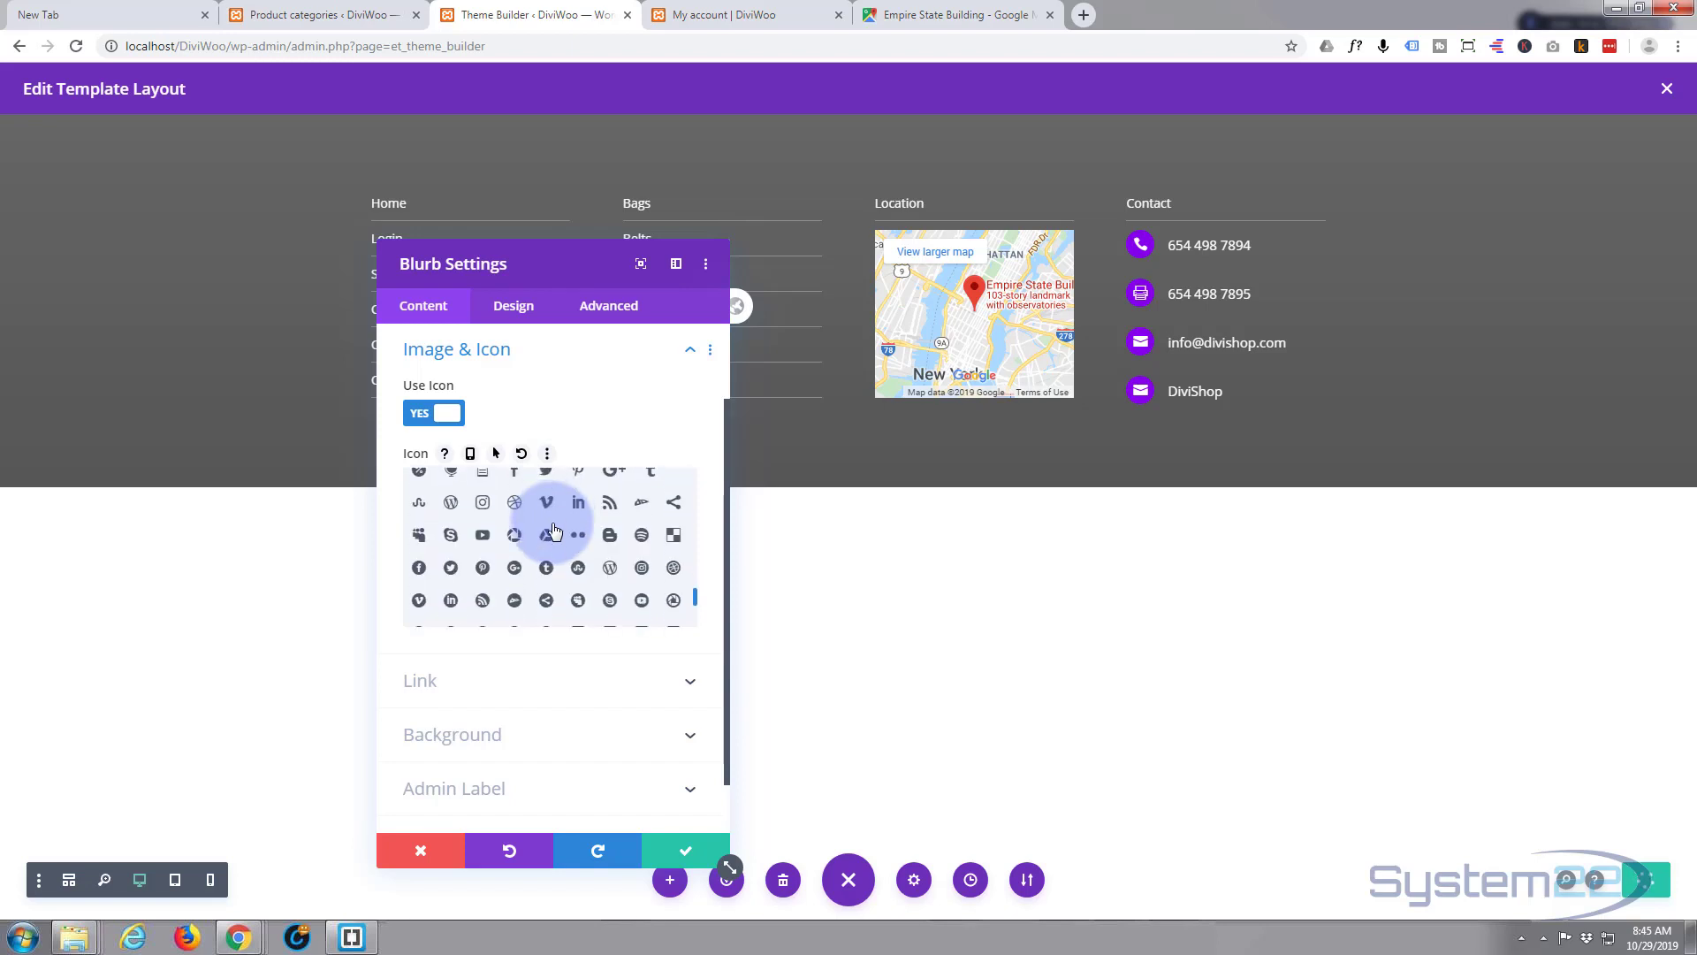
scroll(553, 528, "down", 2)
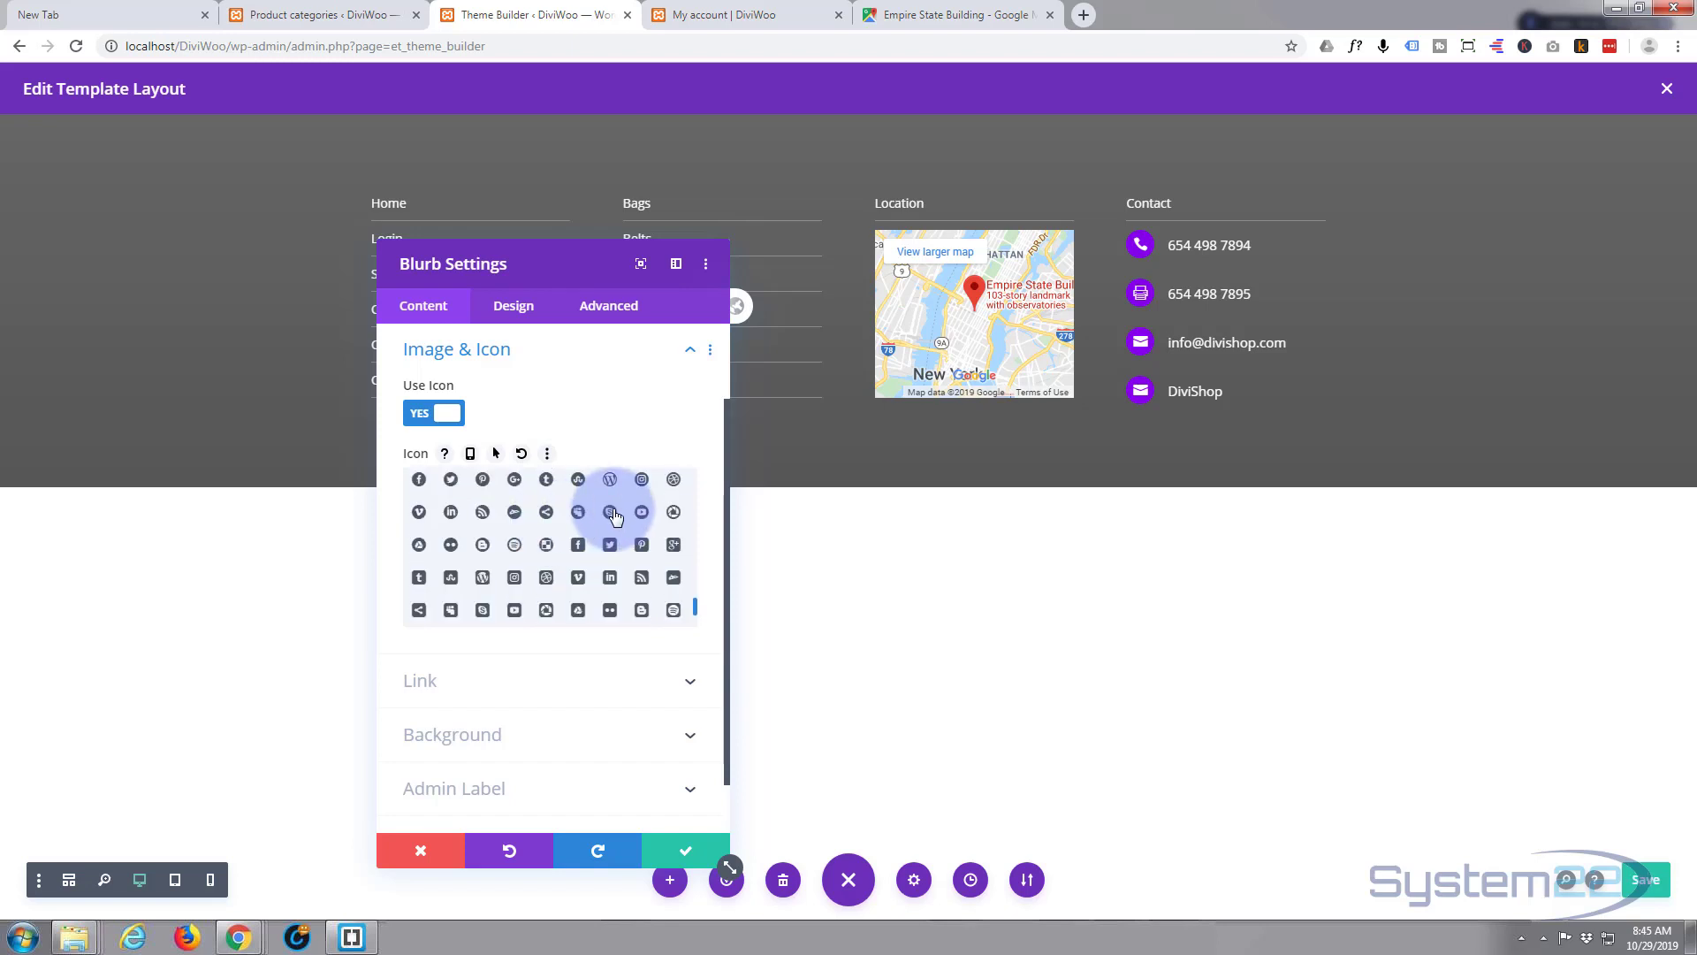
left_click(610, 512)
left_click(698, 850)
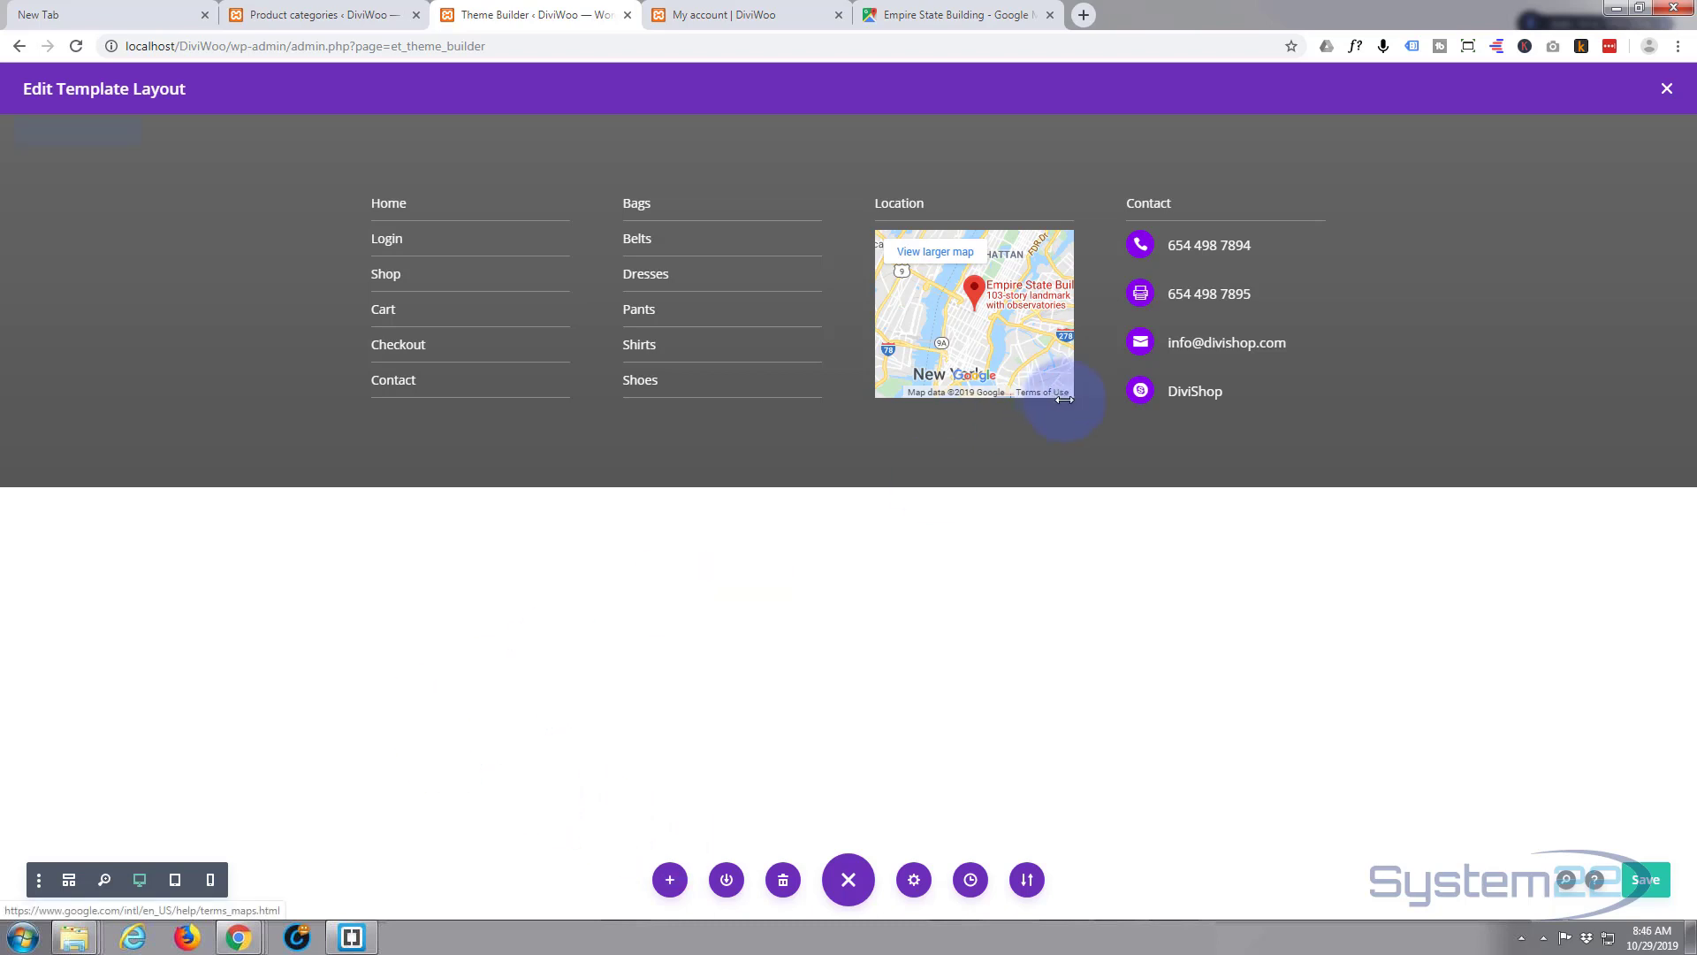
mouse_move(1039, 410)
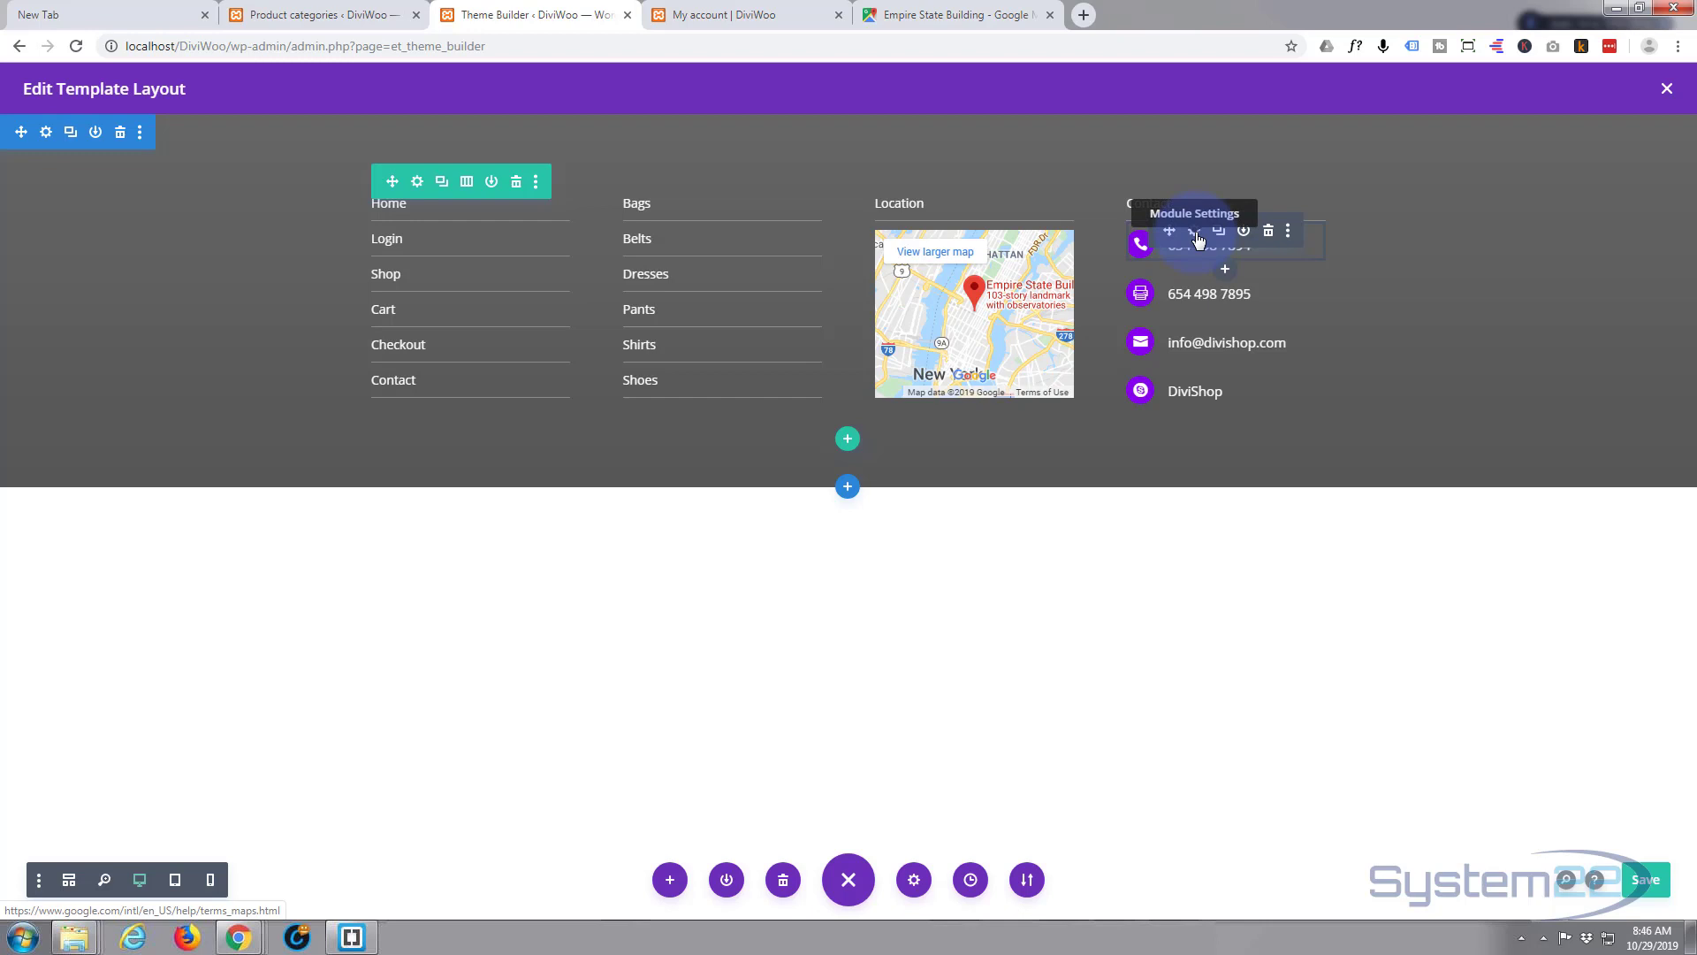
- Change the first phone blurb's Margin Bottom from 10px to 8px and save
left_click(1196, 235)
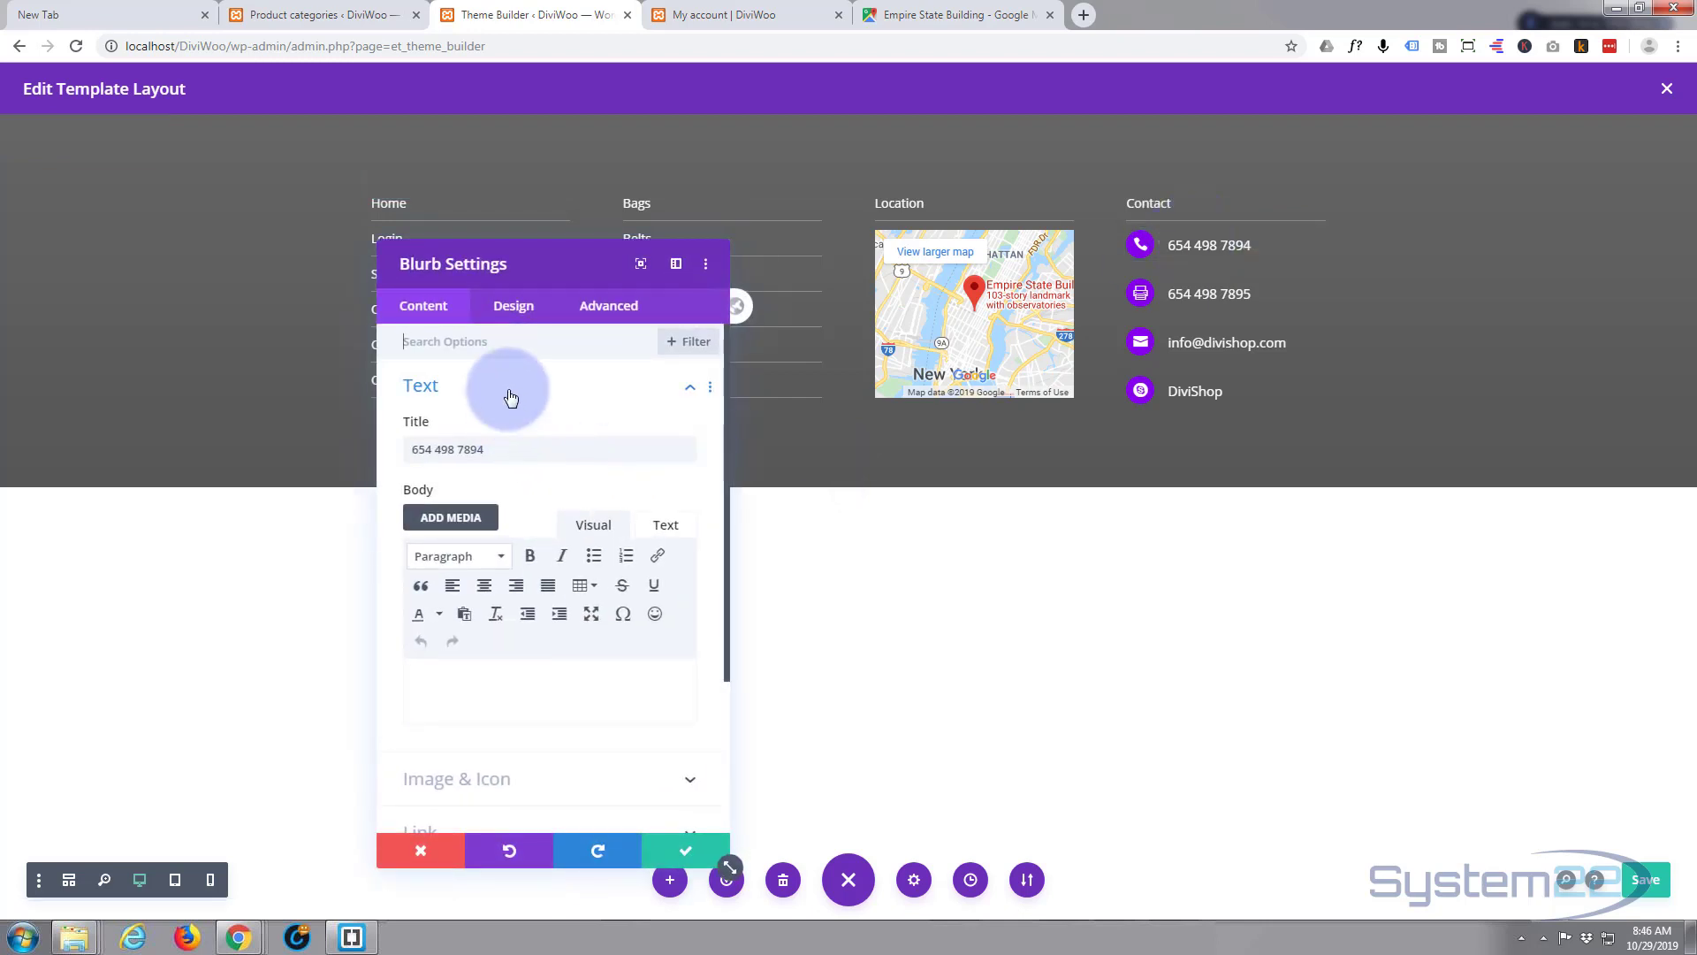
left_click(515, 310)
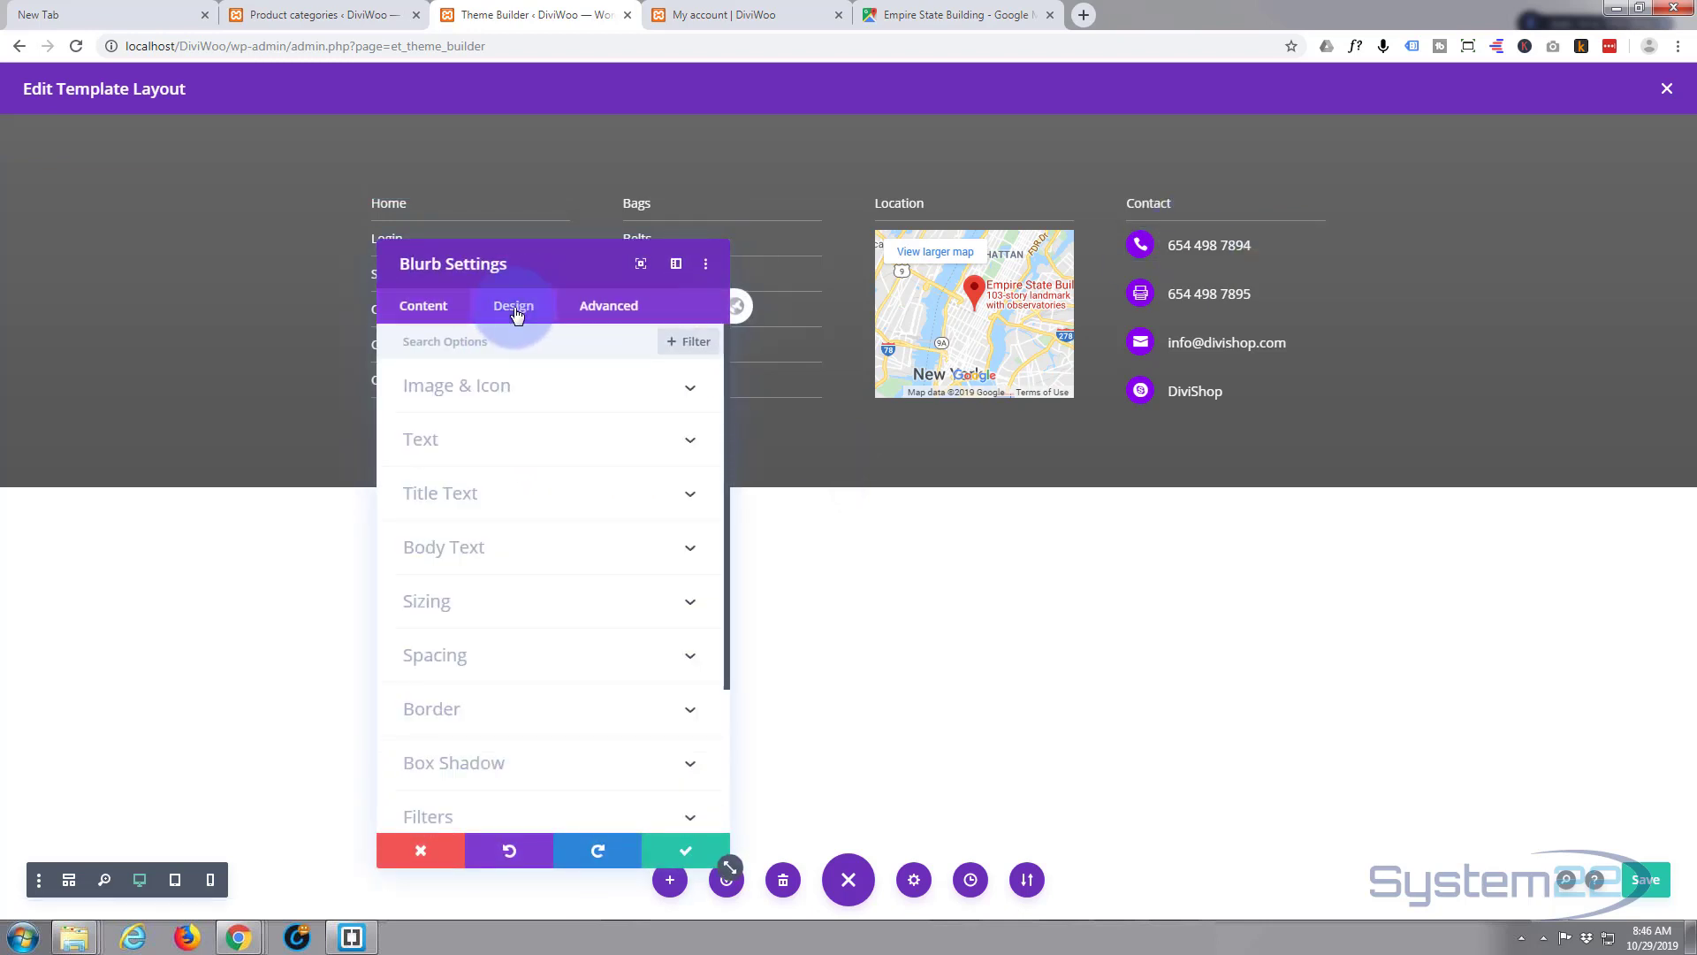
left_click(497, 655)
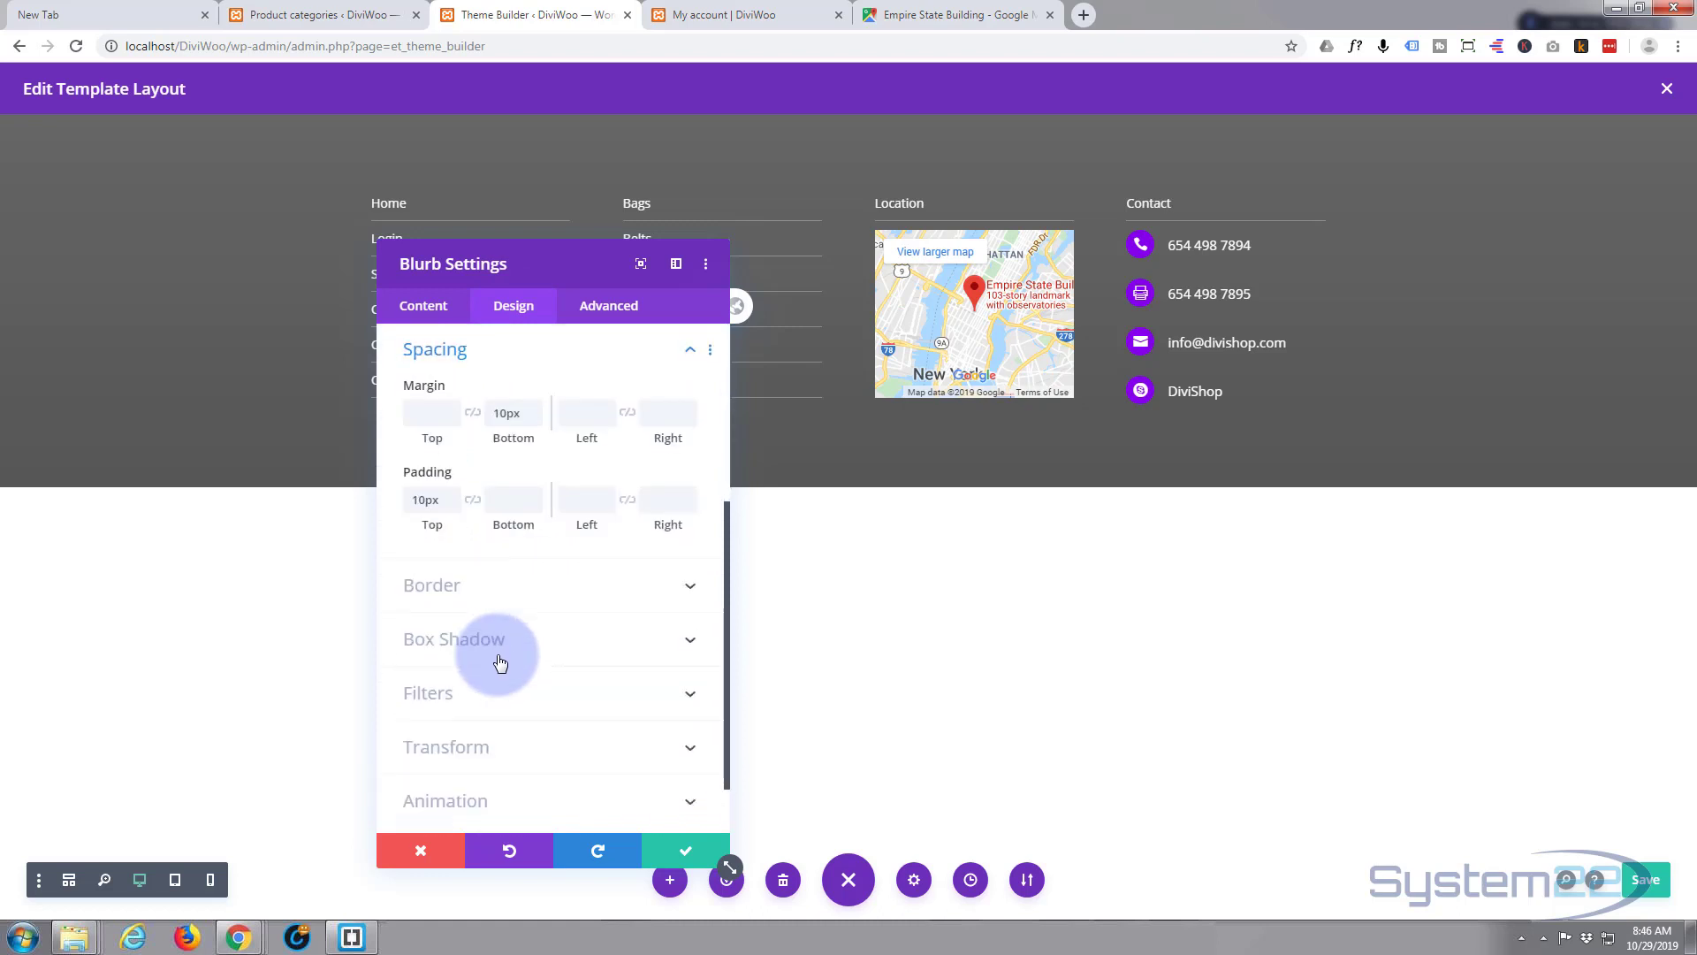
double_click(506, 413)
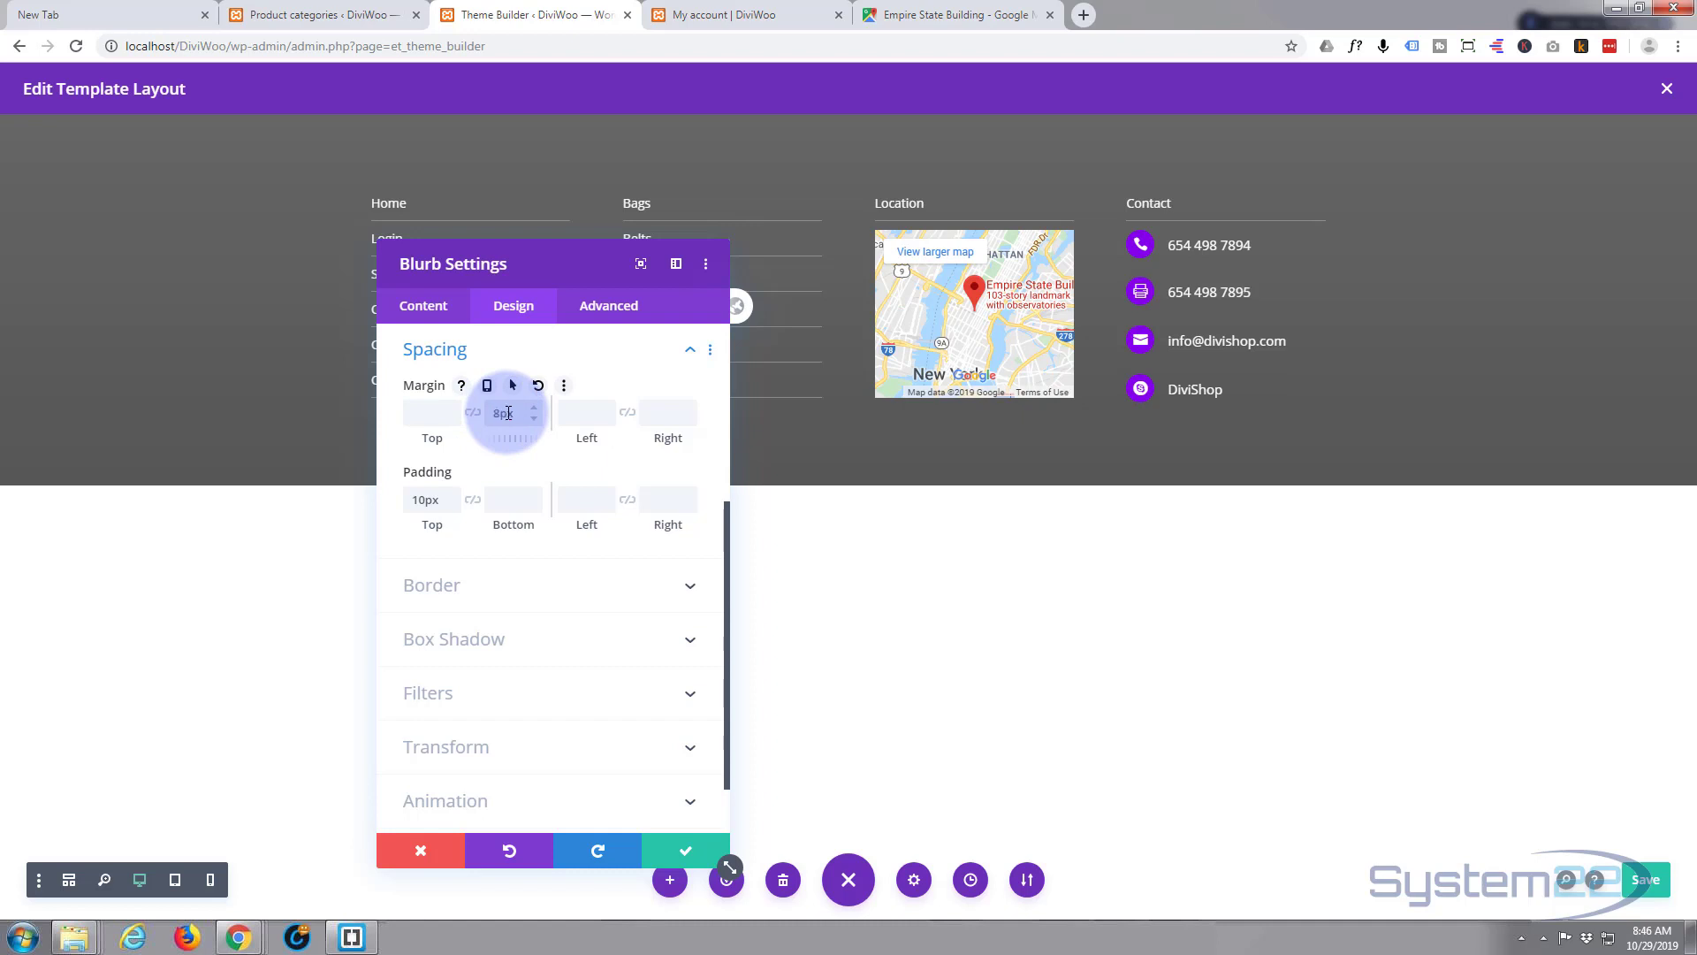
left_click(691, 853)
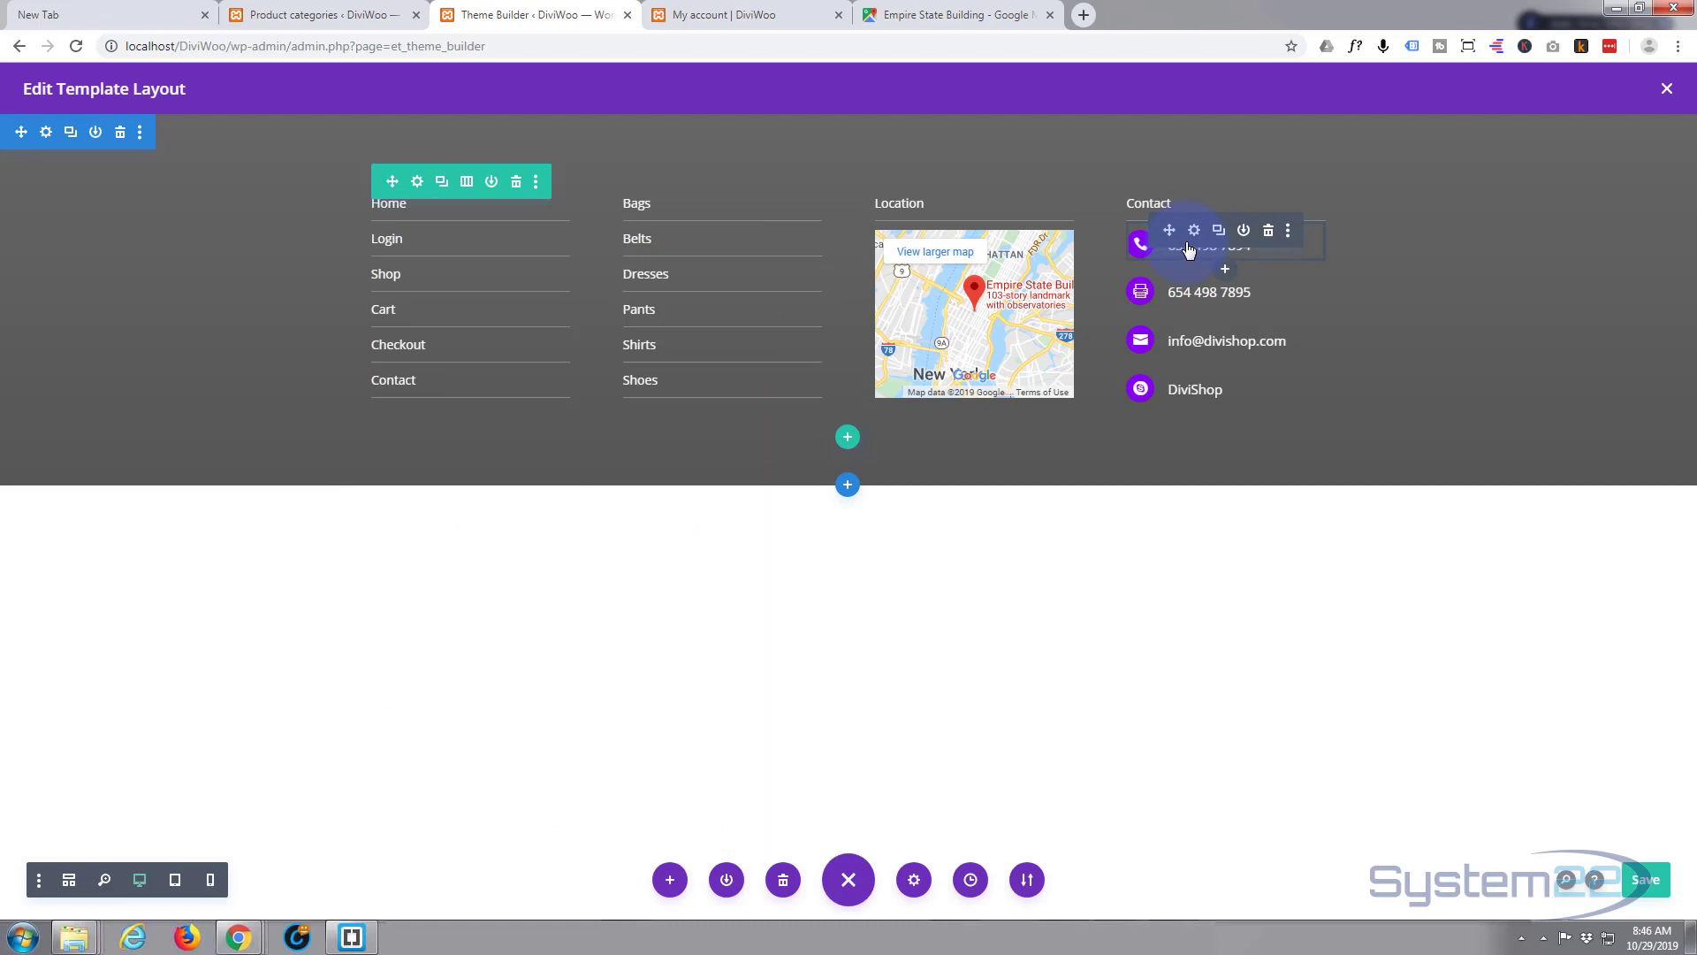
- Extend the phone blurb's styles to every blurb throughout This Column
right_click(1188, 251)
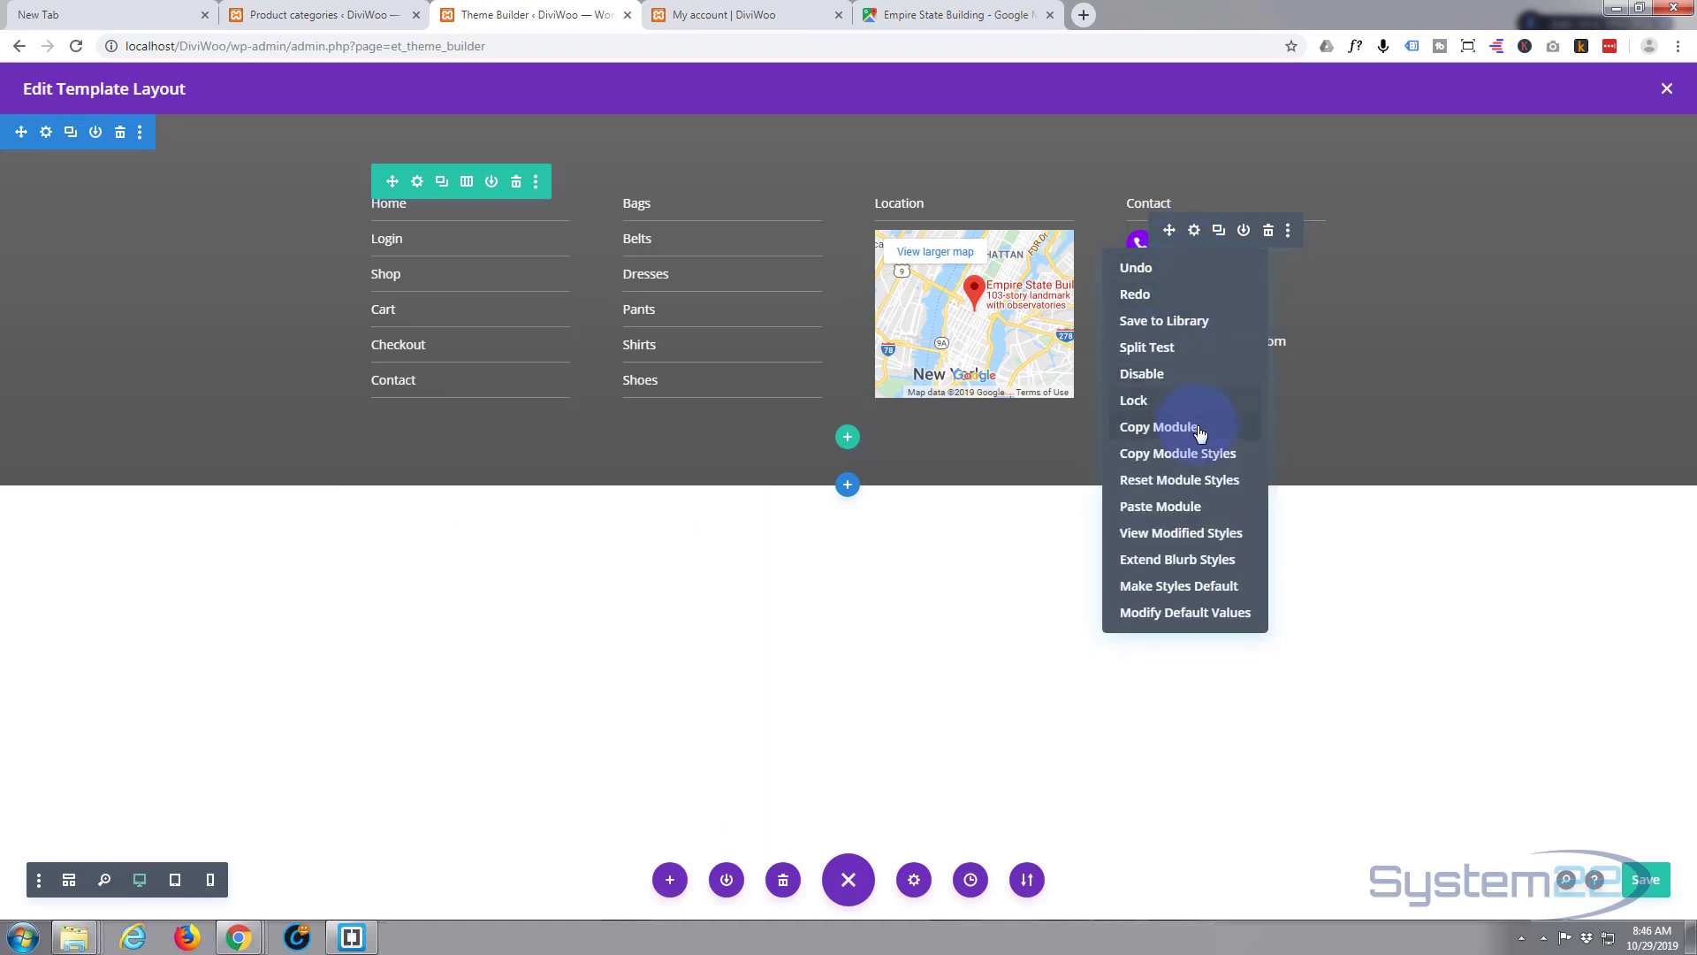
left_click(1172, 559)
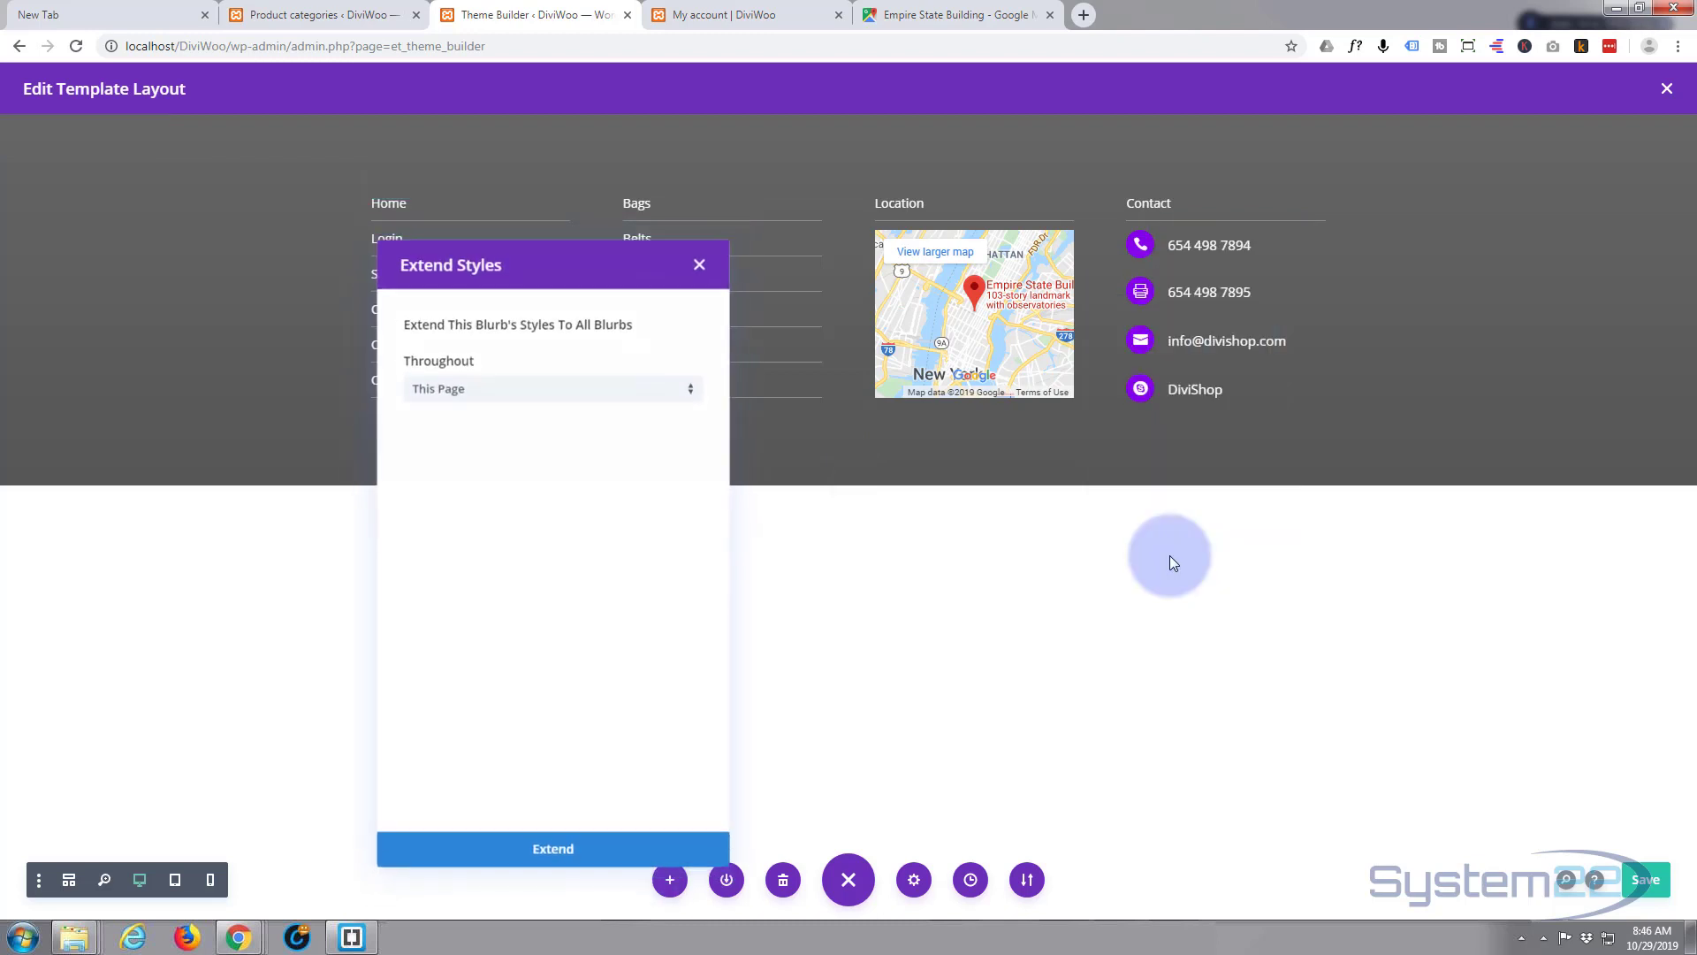
left_click(689, 392)
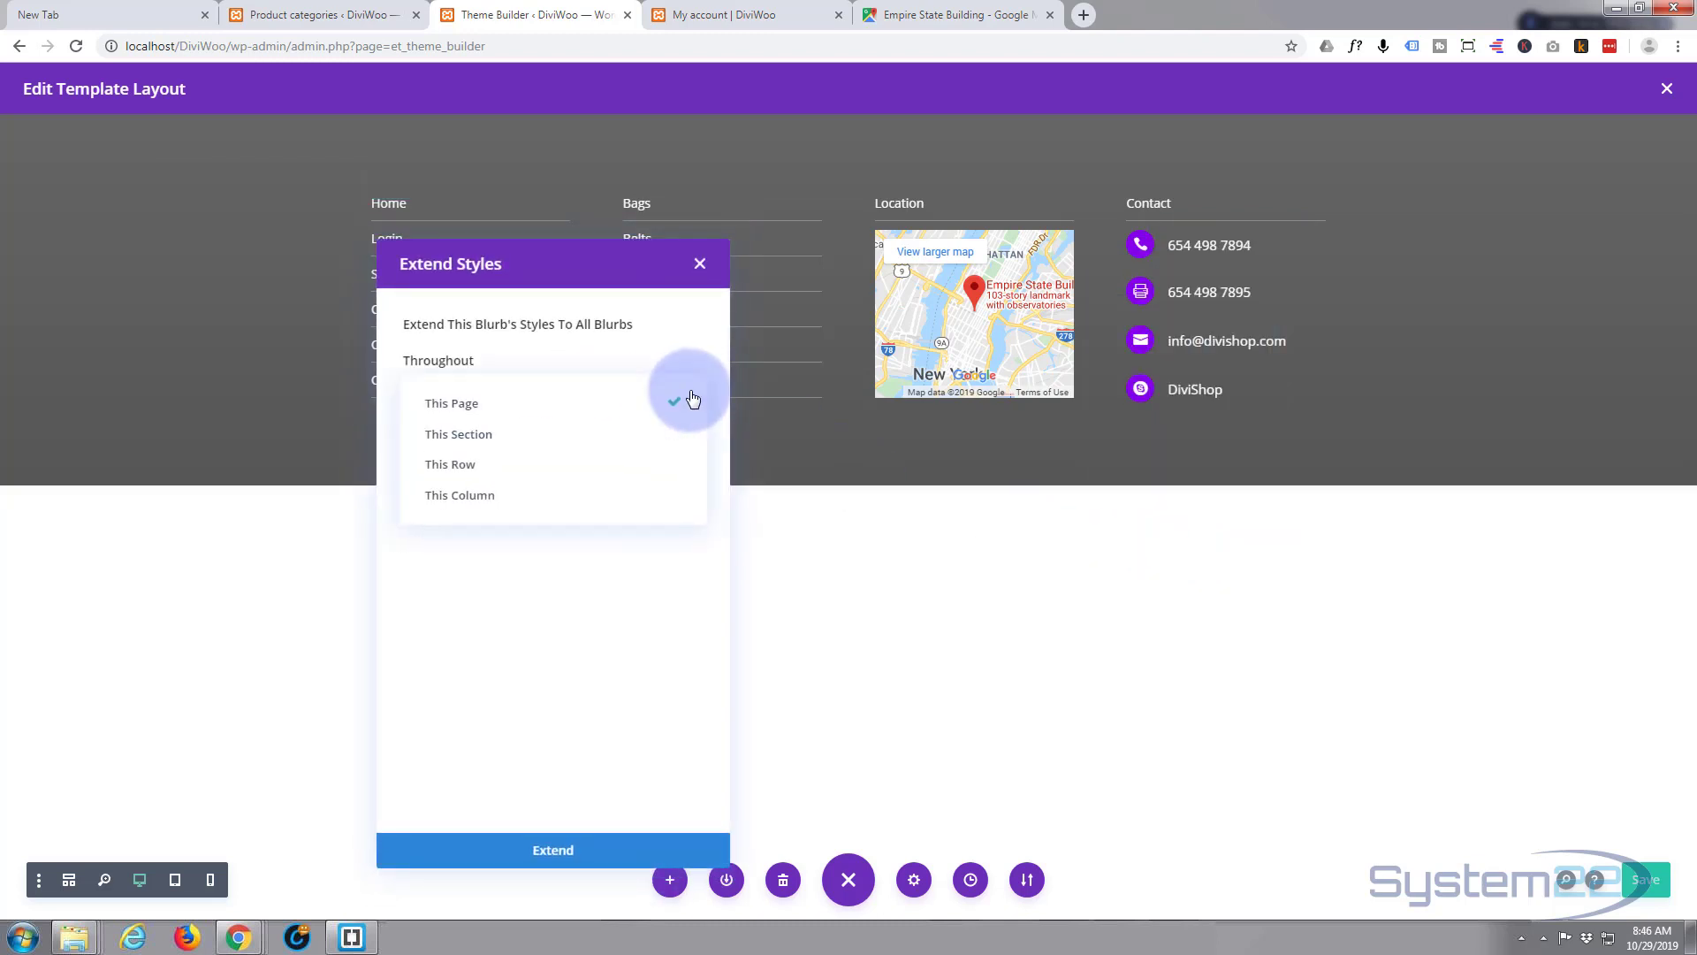
left_click(570, 494)
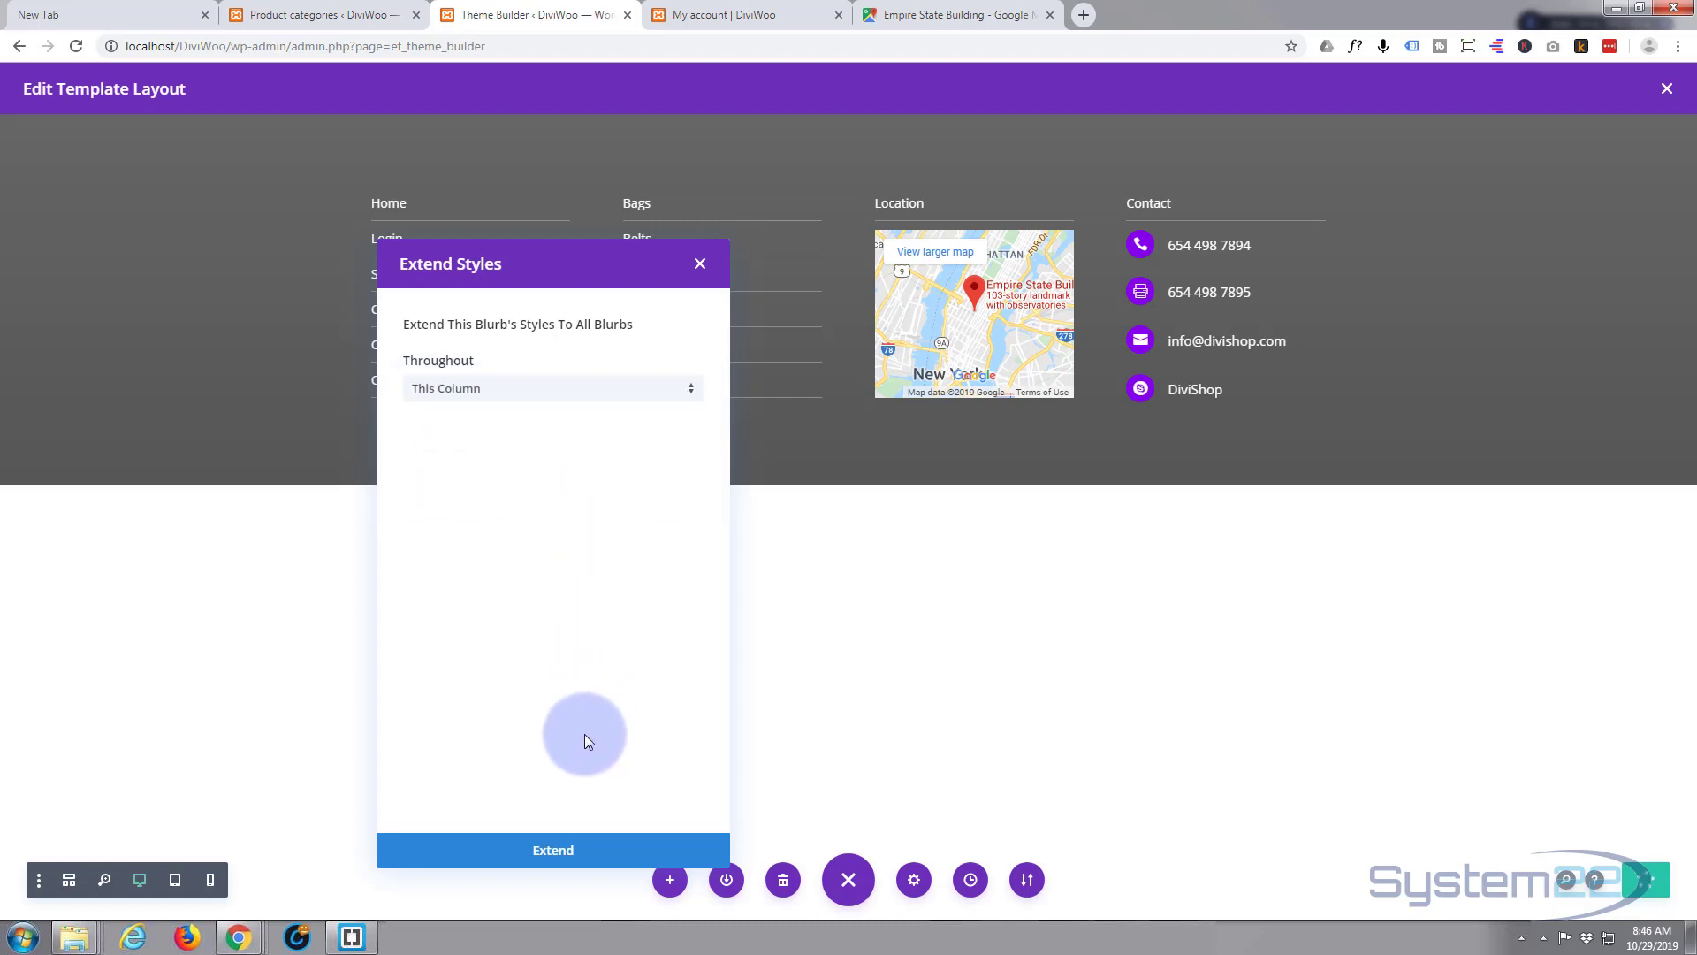
left_click(555, 850)
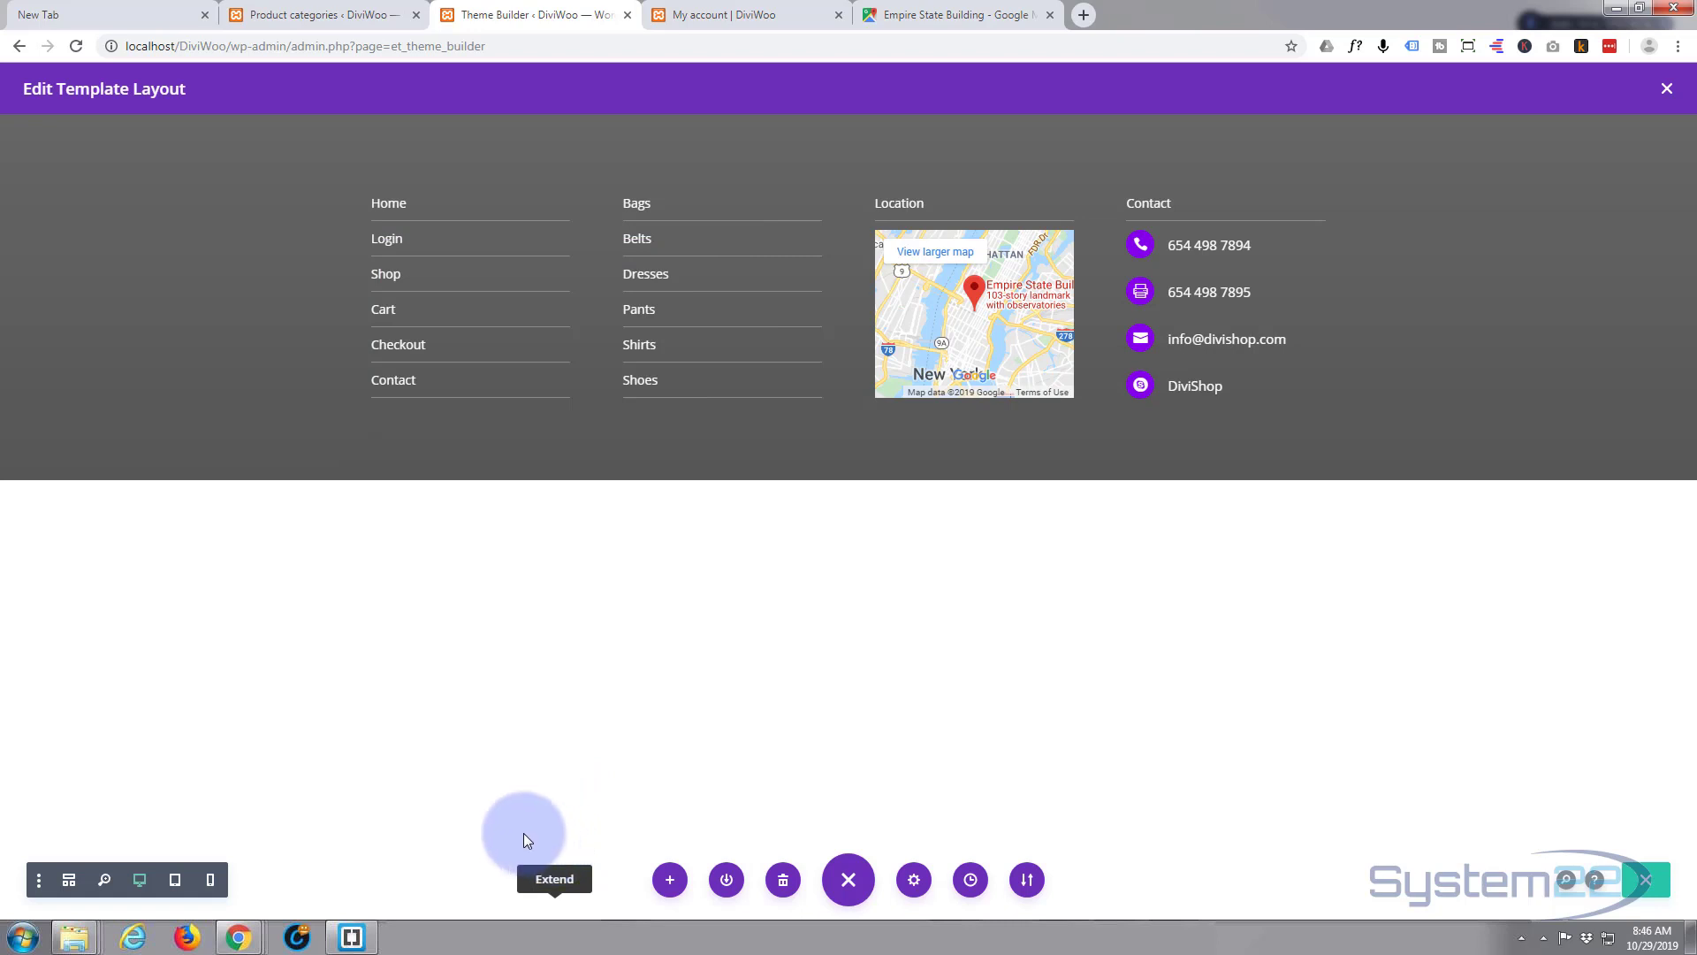
mouse_move(1199, 285)
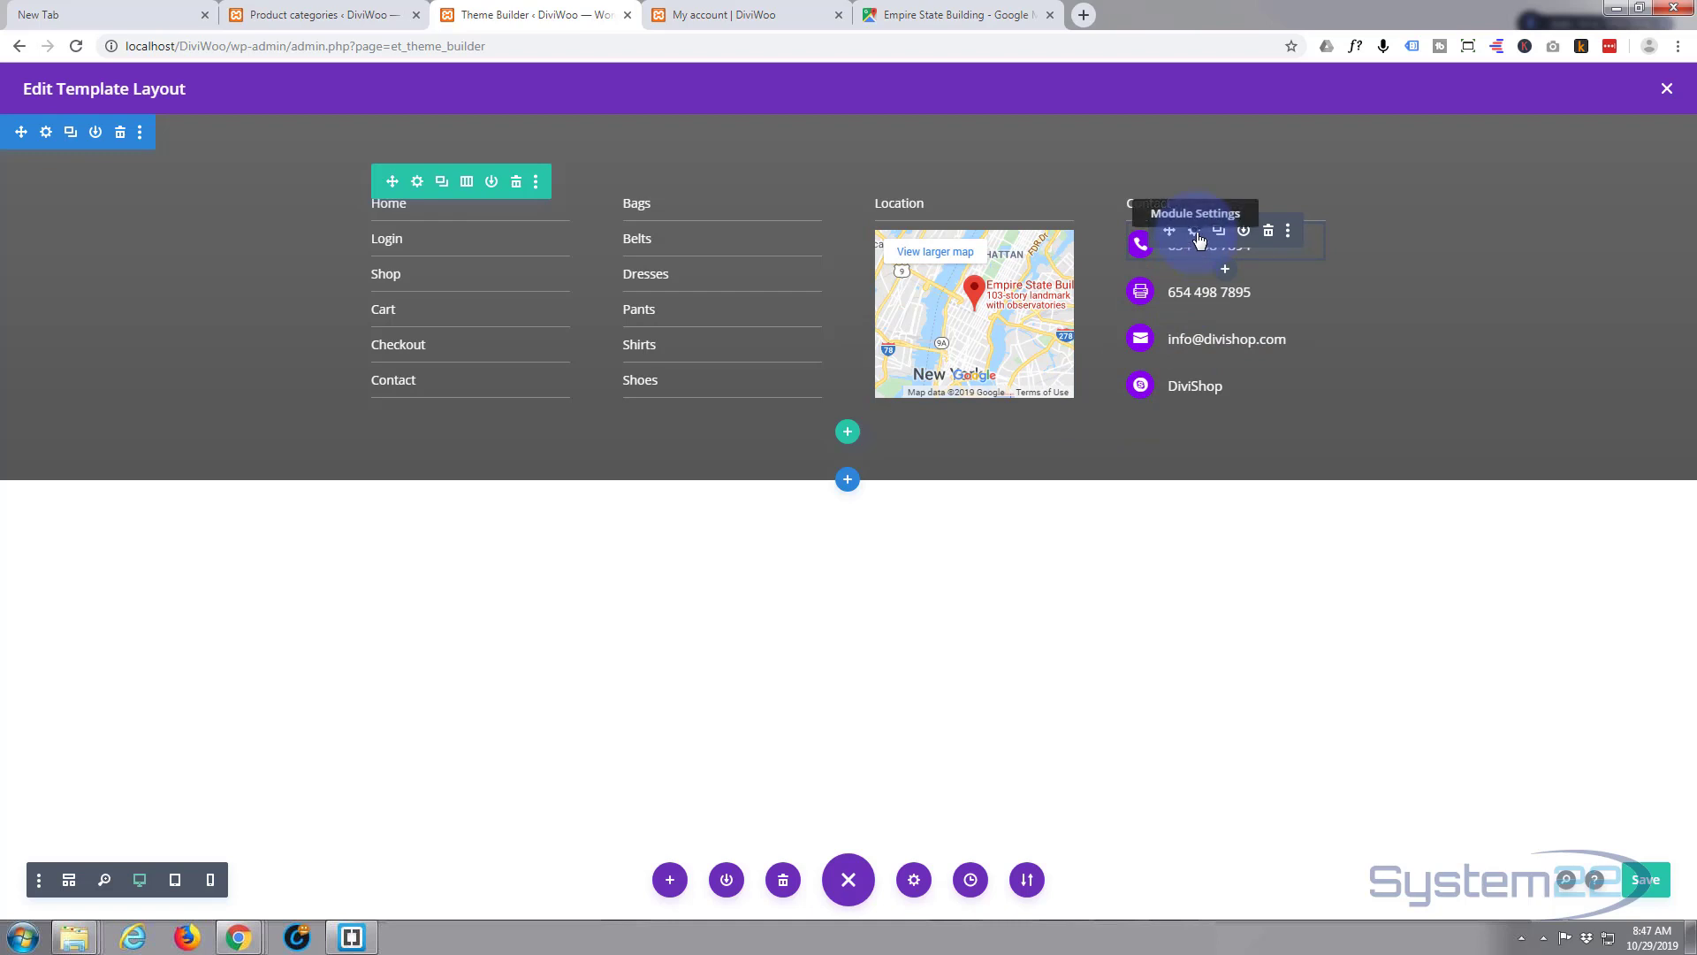
- Lower the first phone blurb's Margin Bottom from 8px to 5px and save
left_click(1195, 231)
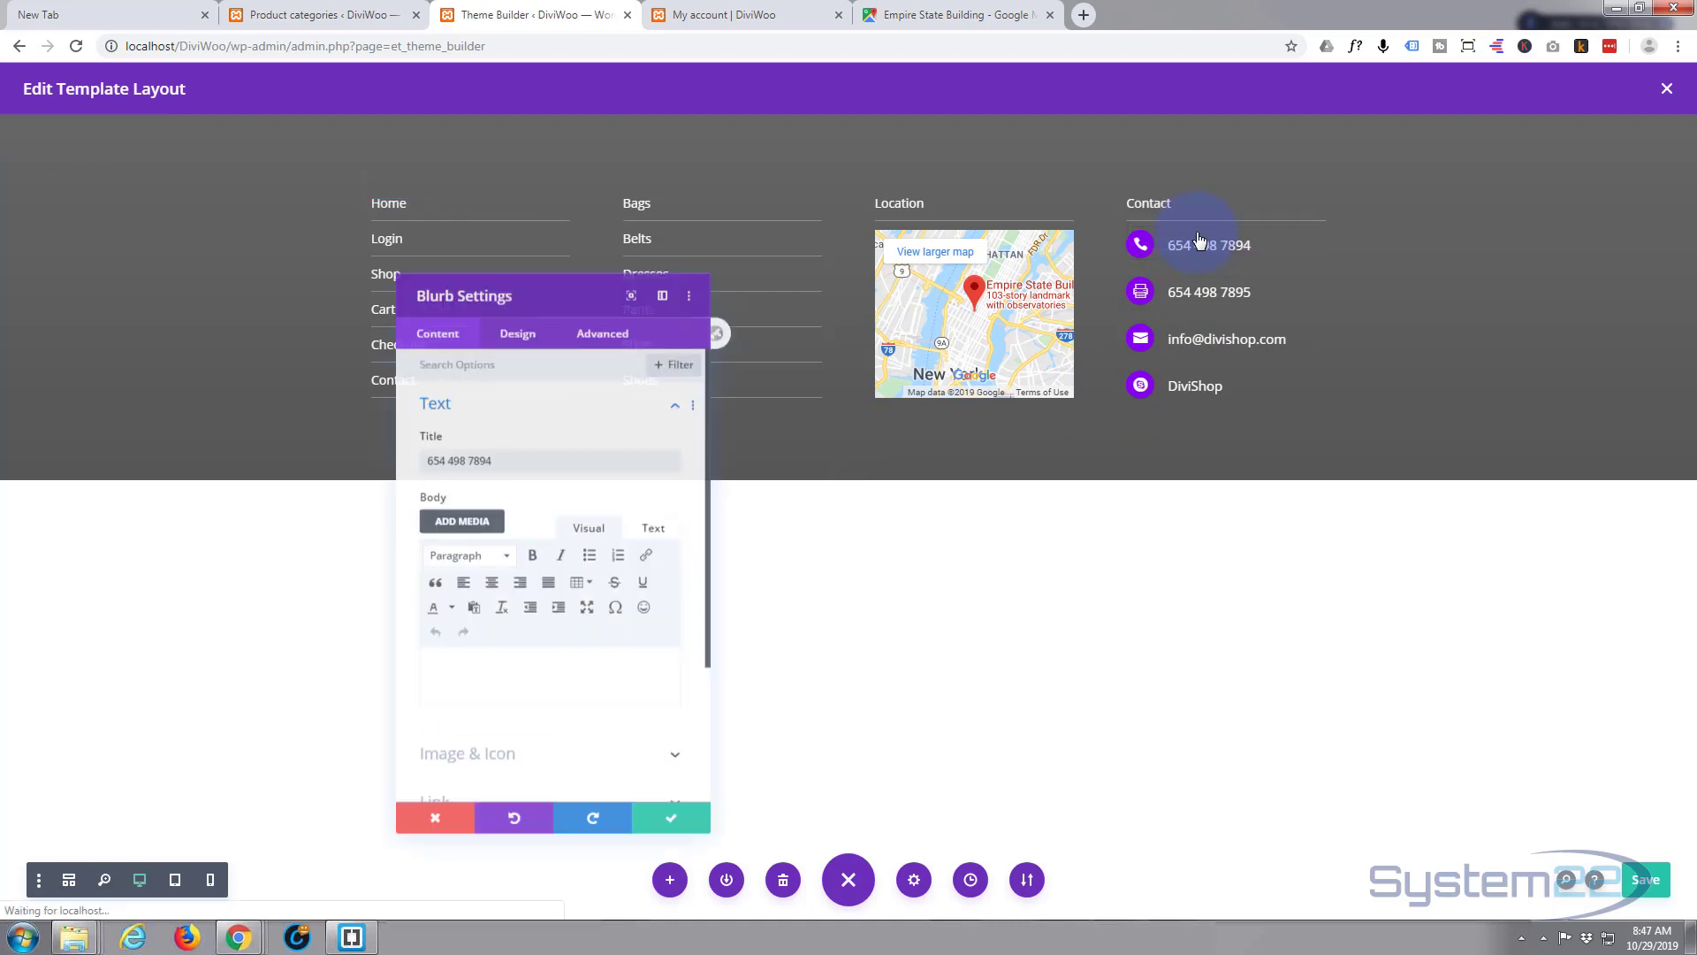
left_click(512, 305)
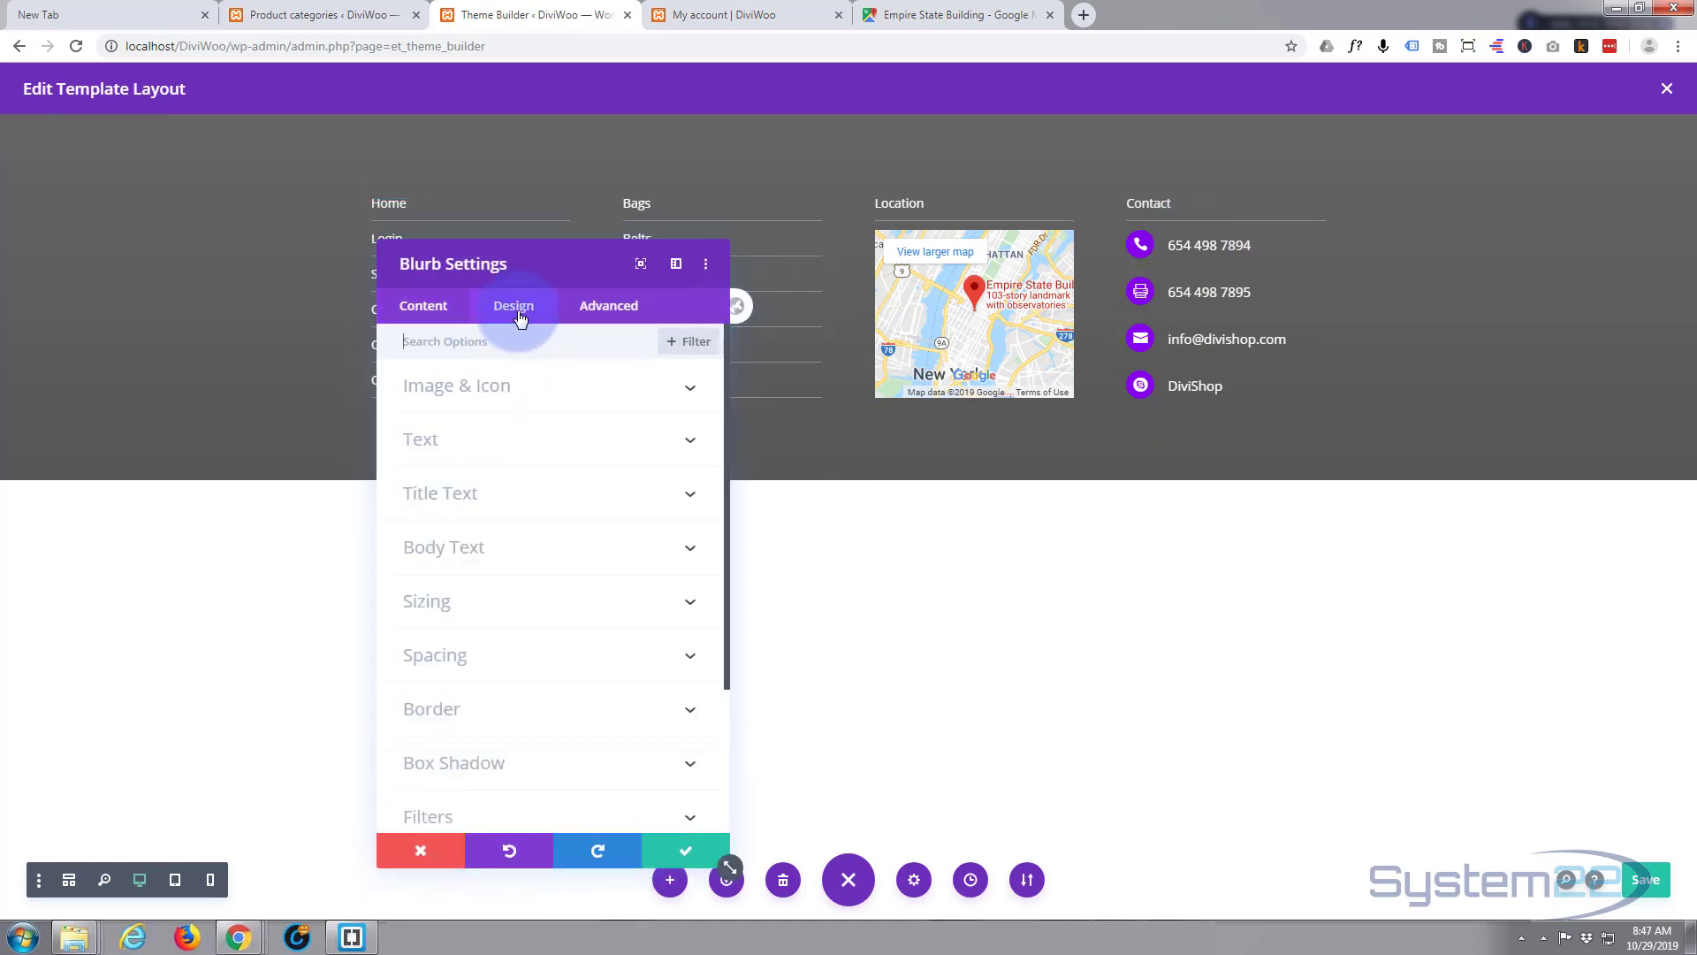
left_click(534, 651)
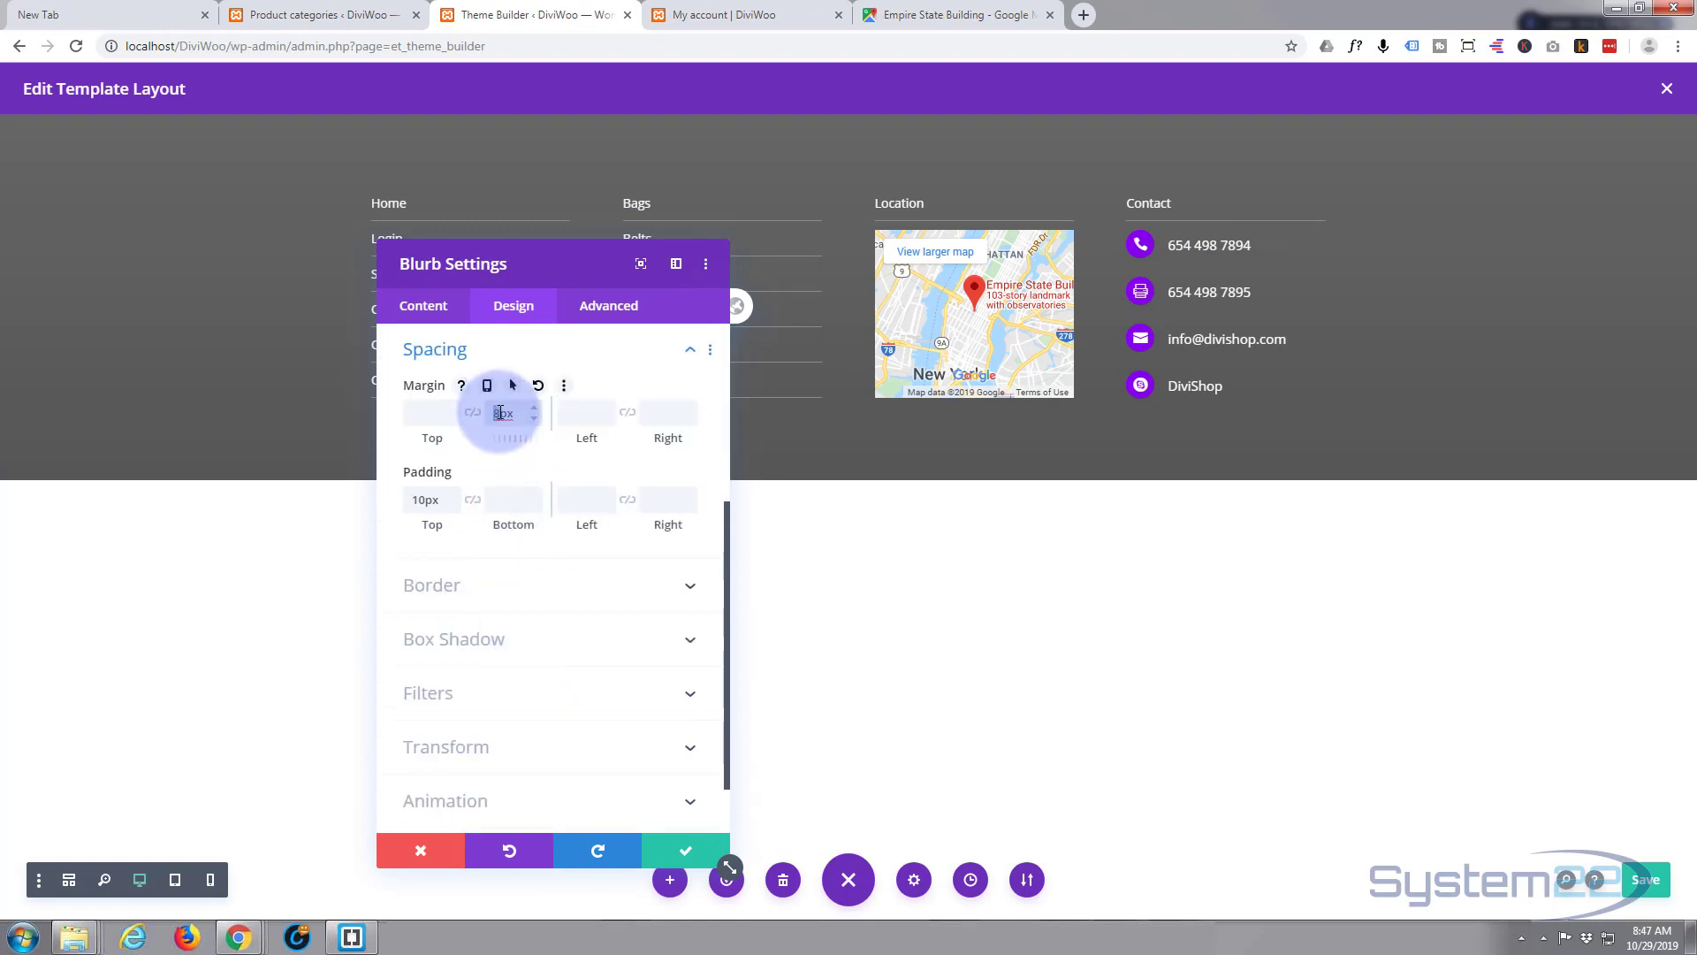
left_click_drag(501, 416, 494, 419)
type("5")
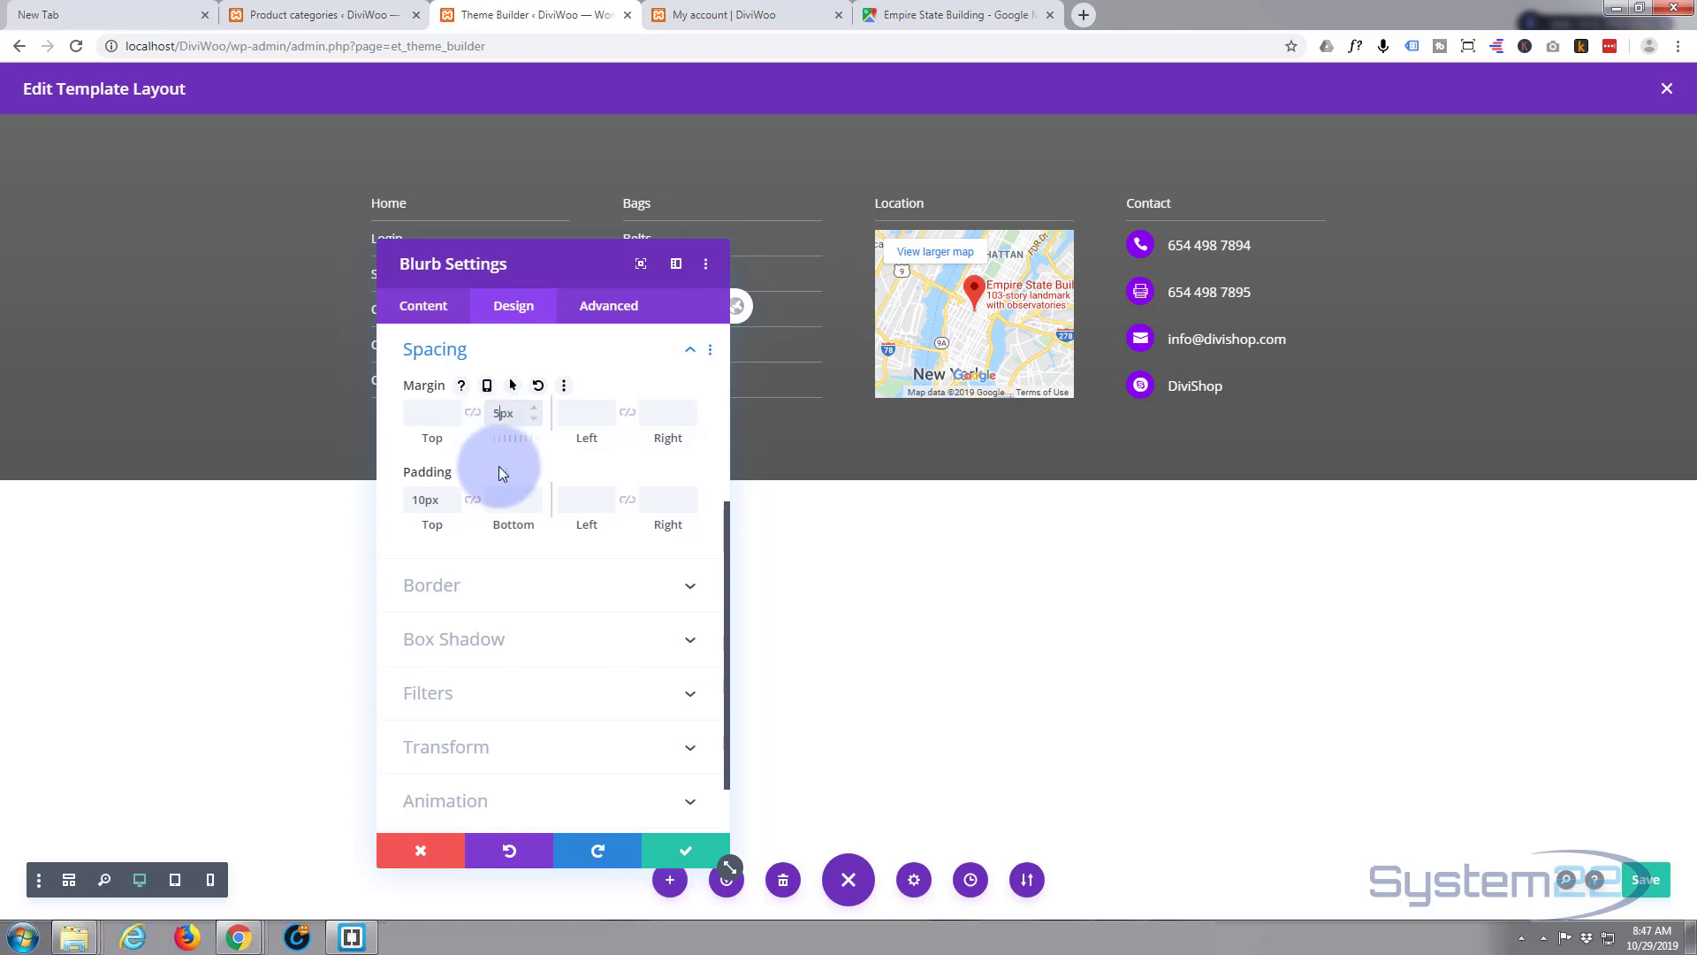
left_click(686, 850)
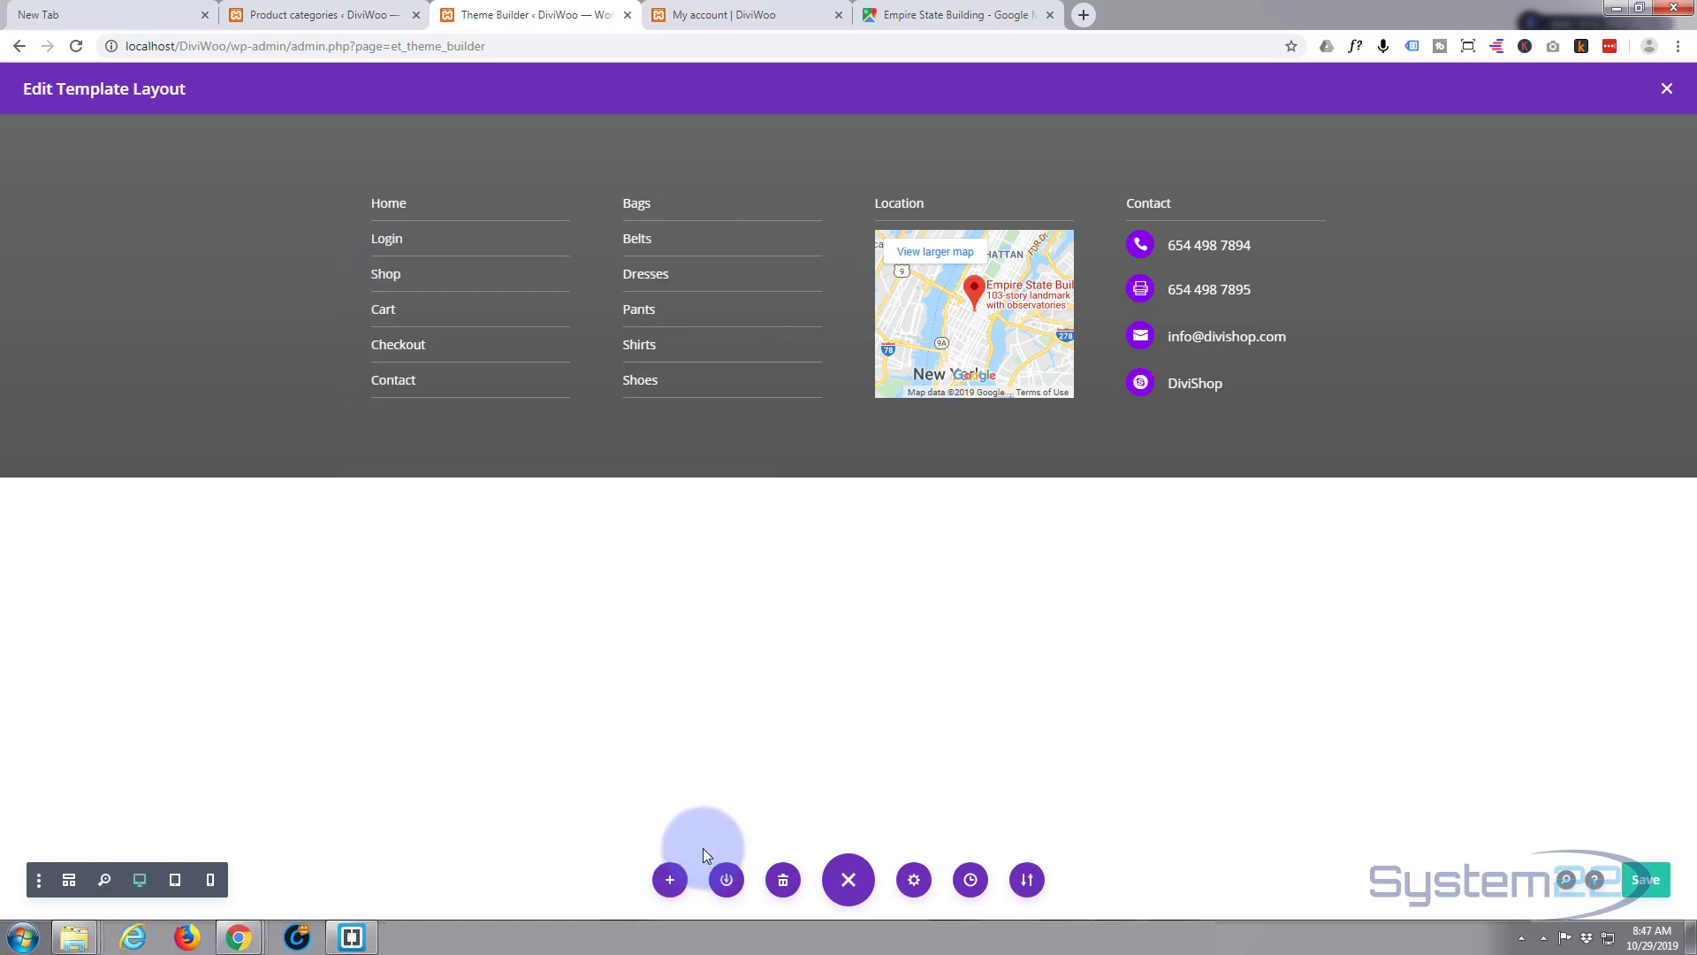
- Extend the phone blurb's 5px spacing styles to every blurb in this column
right_click(1208, 250)
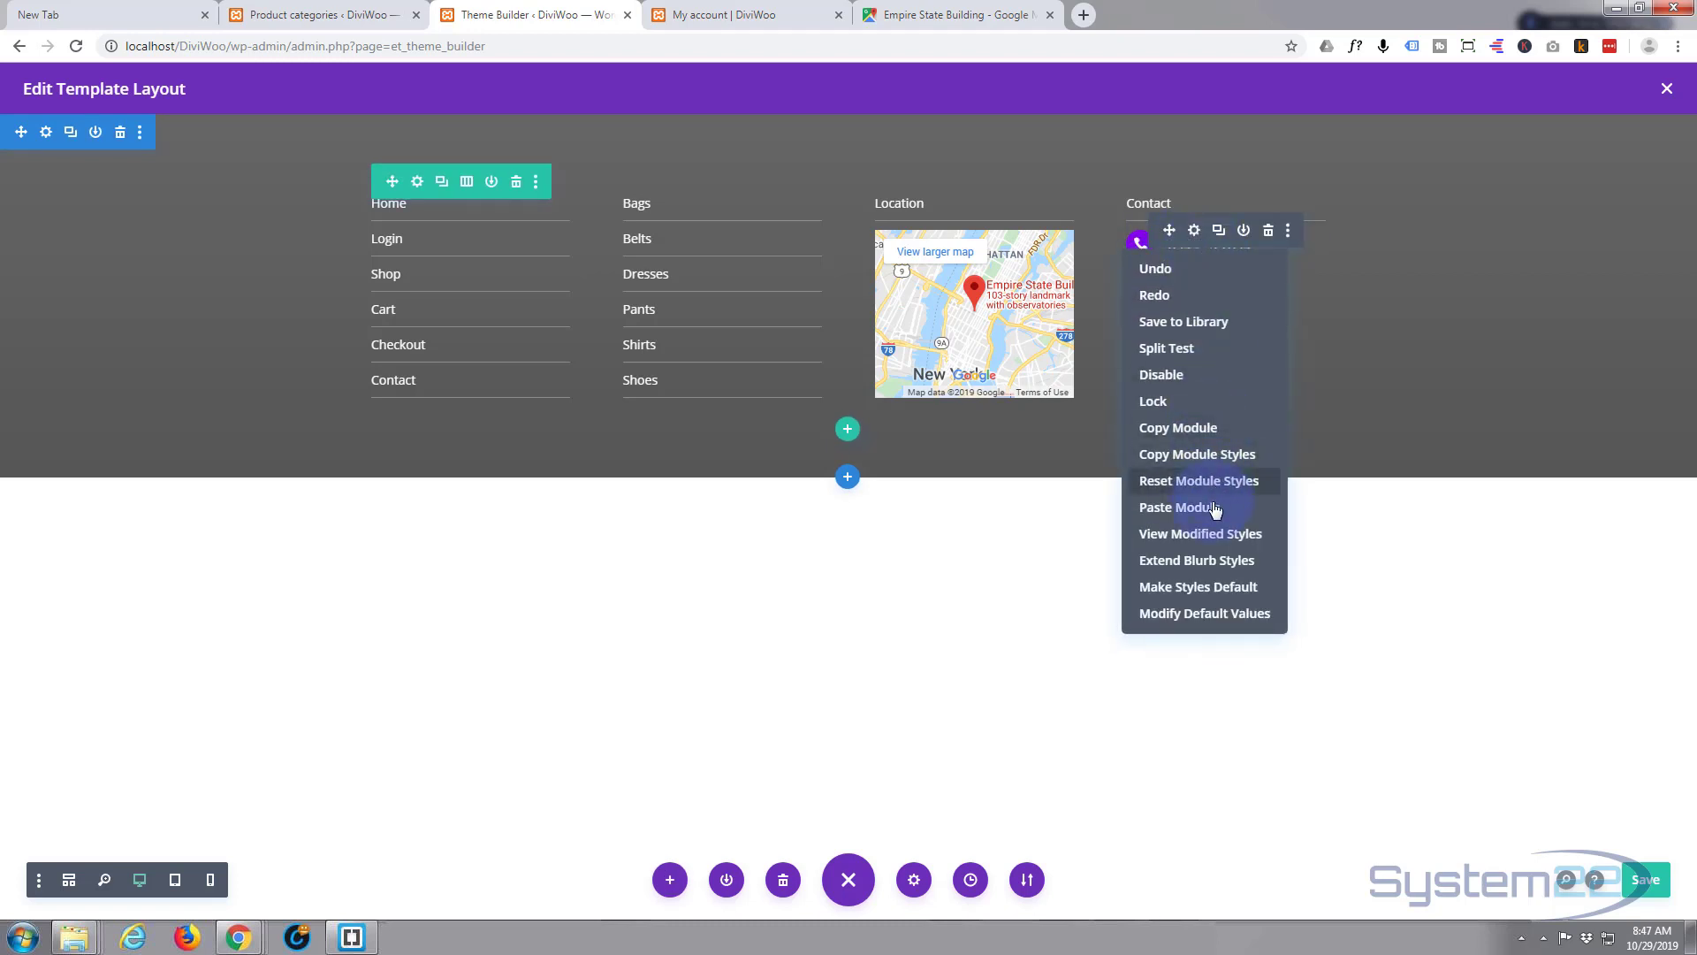
left_click(1213, 557)
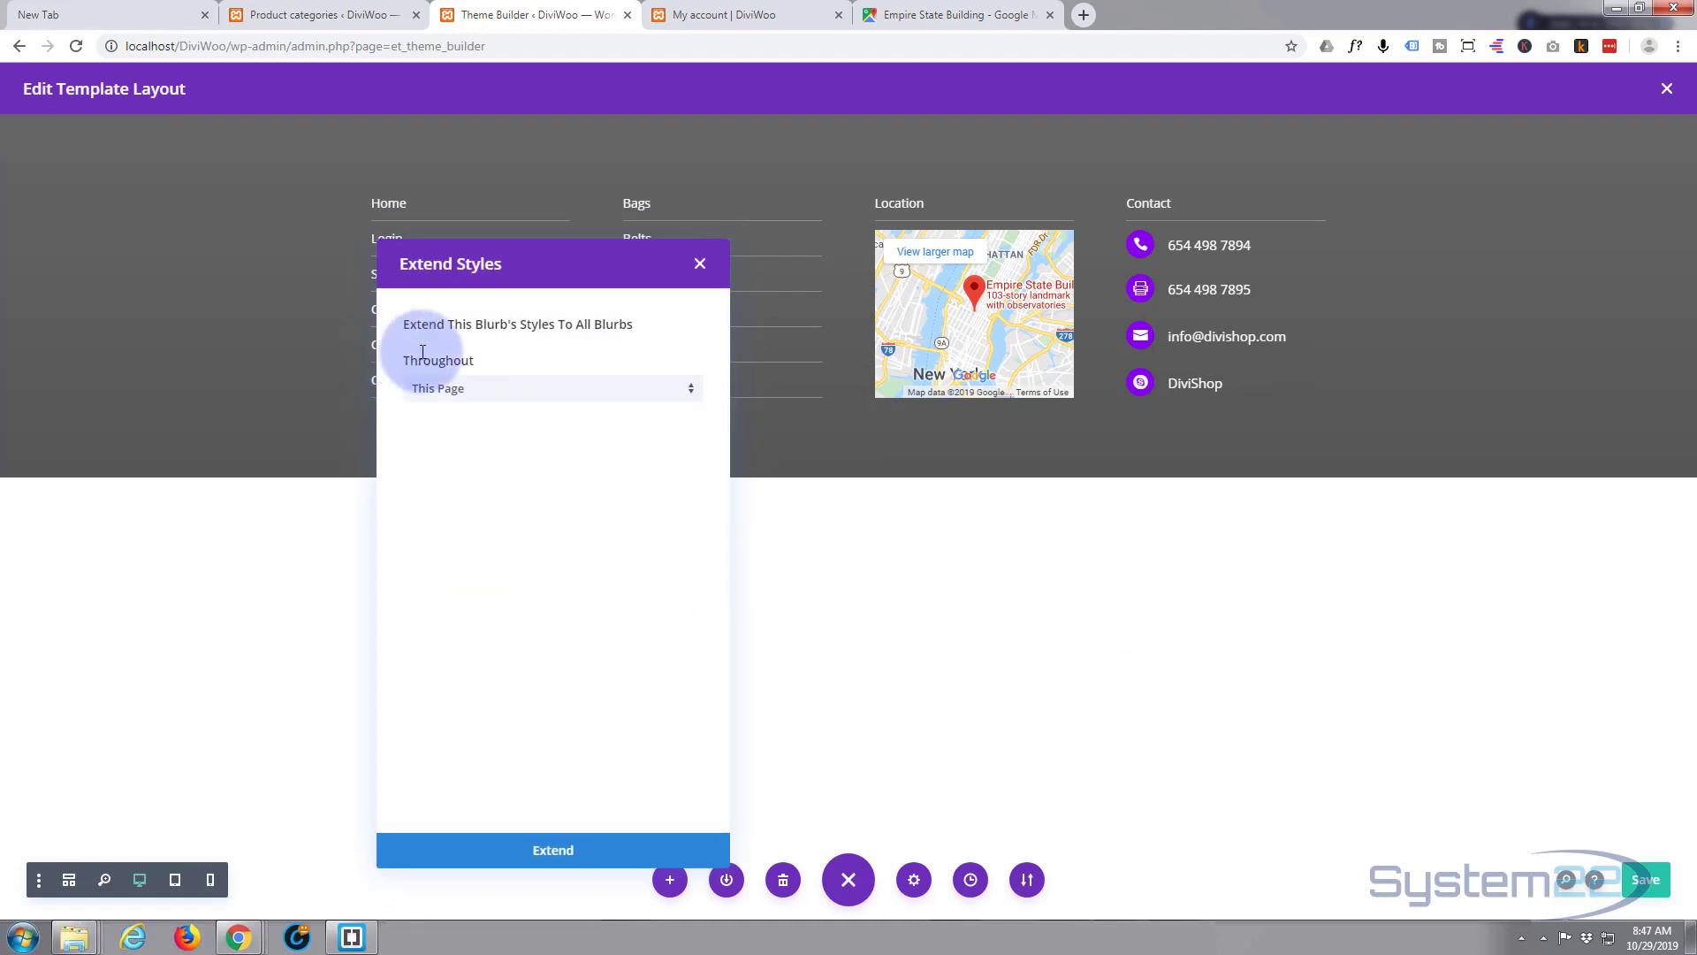
left_click(578, 390)
left_click(525, 498)
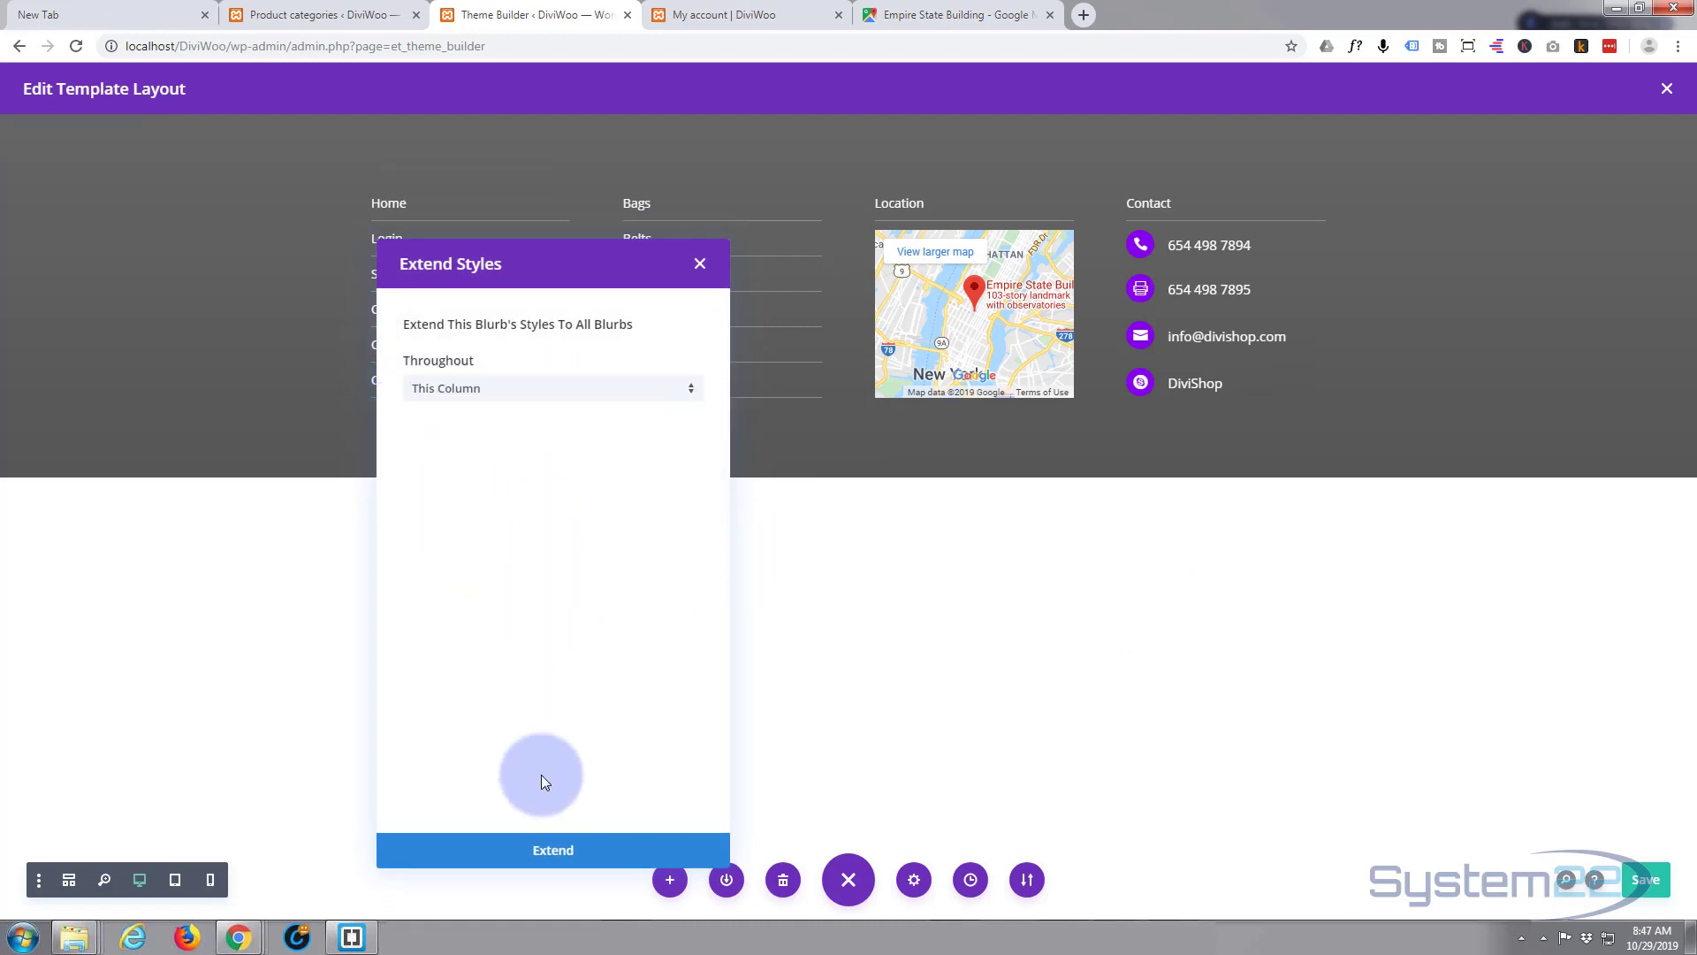
left_click(554, 858)
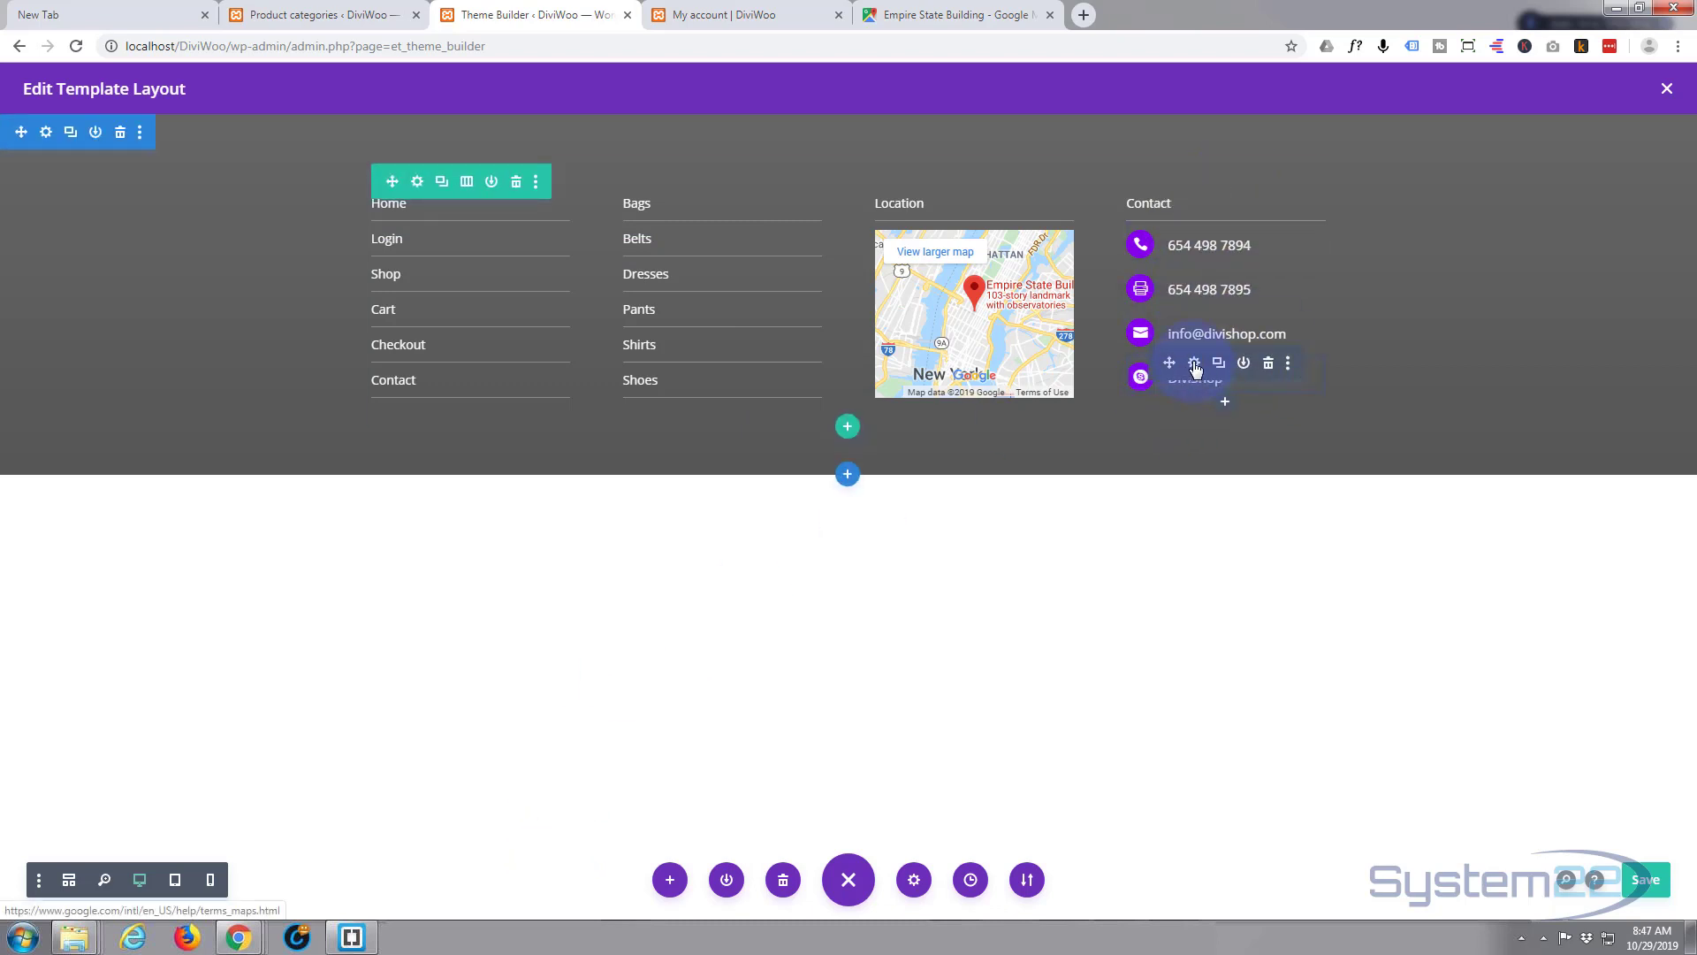
- Give the DiviShop contact blurb a 1px bottom border in its Border settings
left_click(1194, 364)
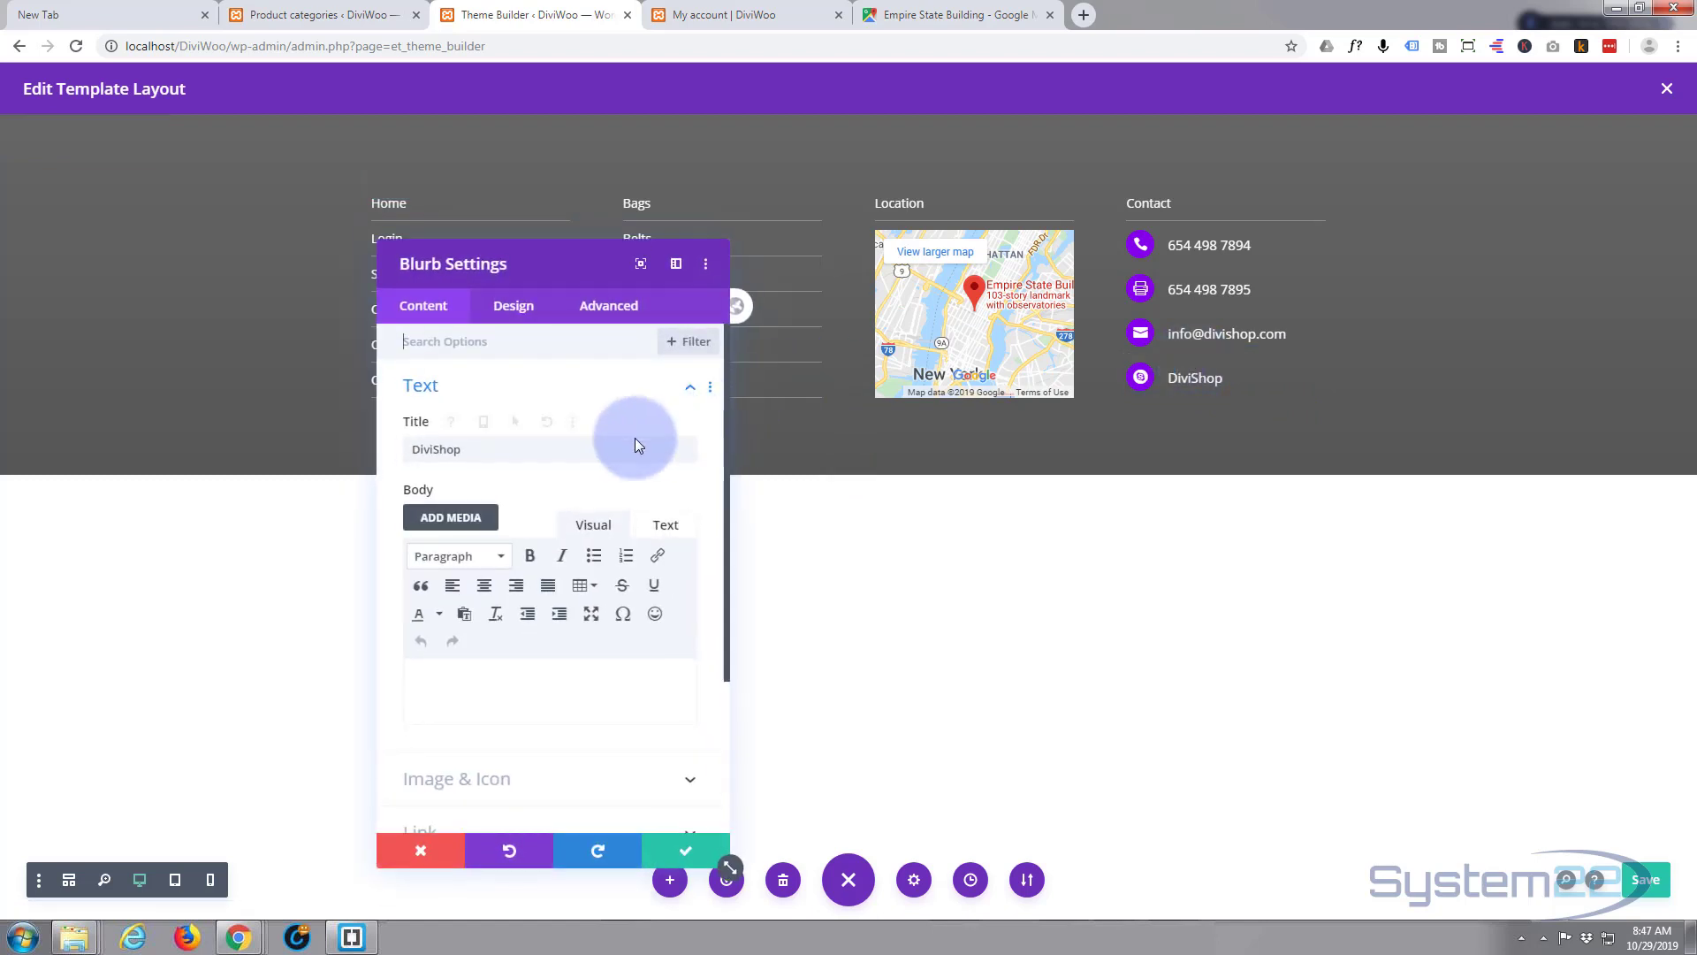
left_click(513, 305)
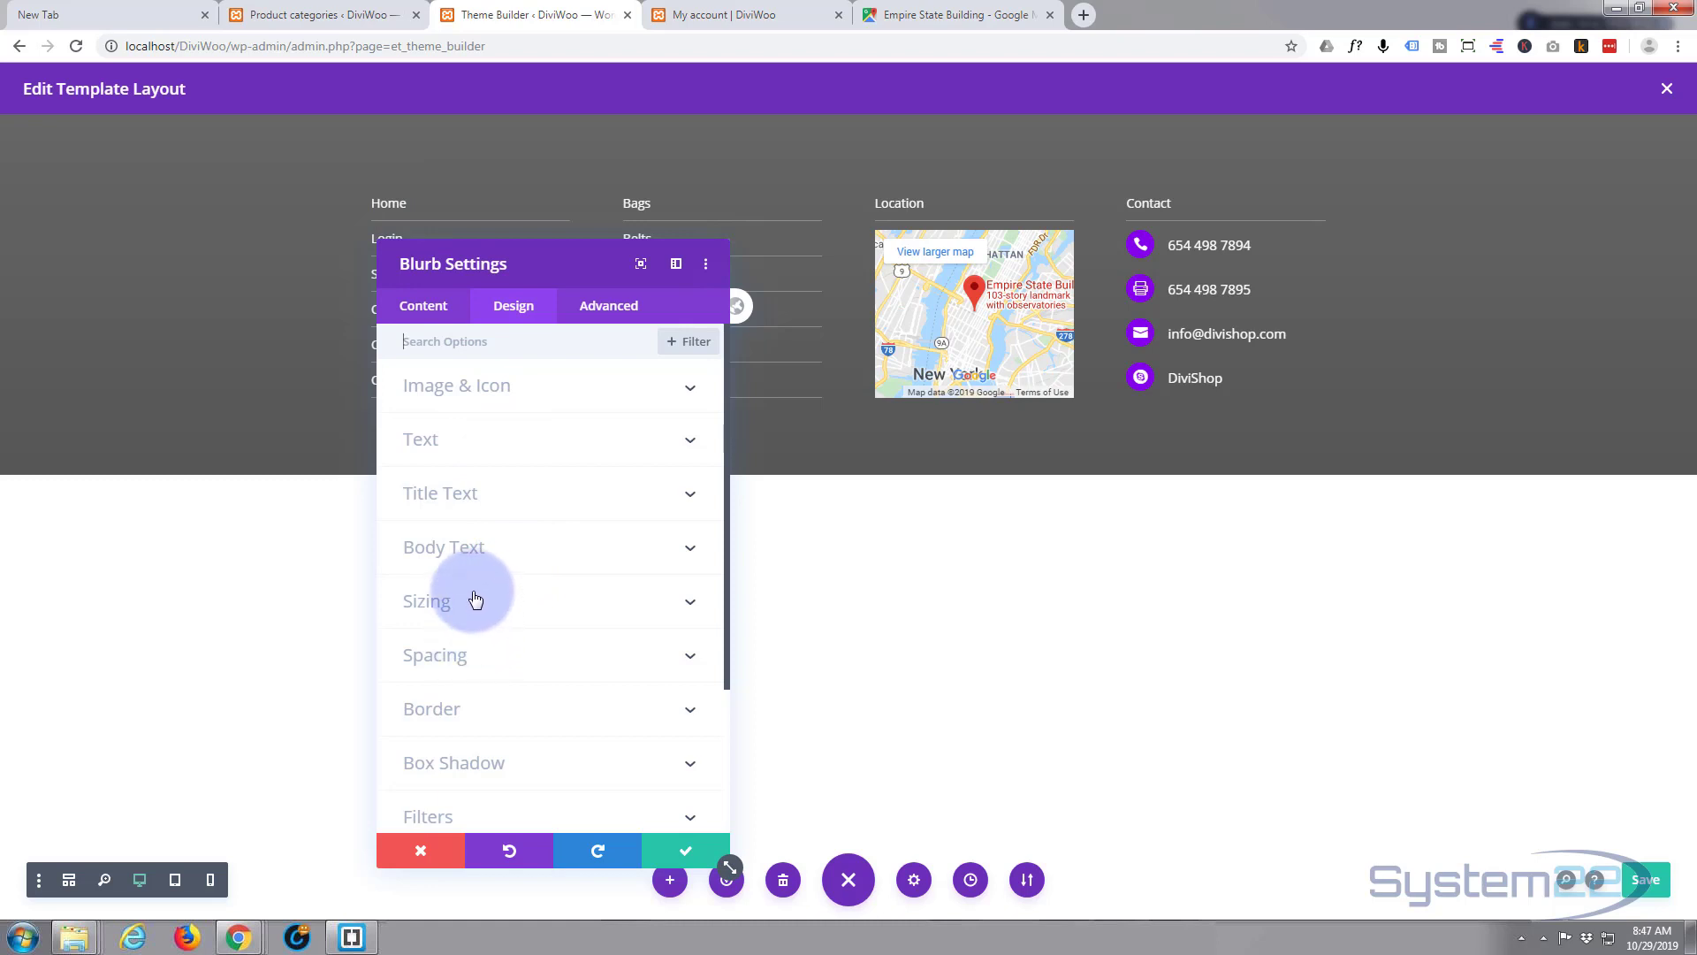
left_click(516, 707)
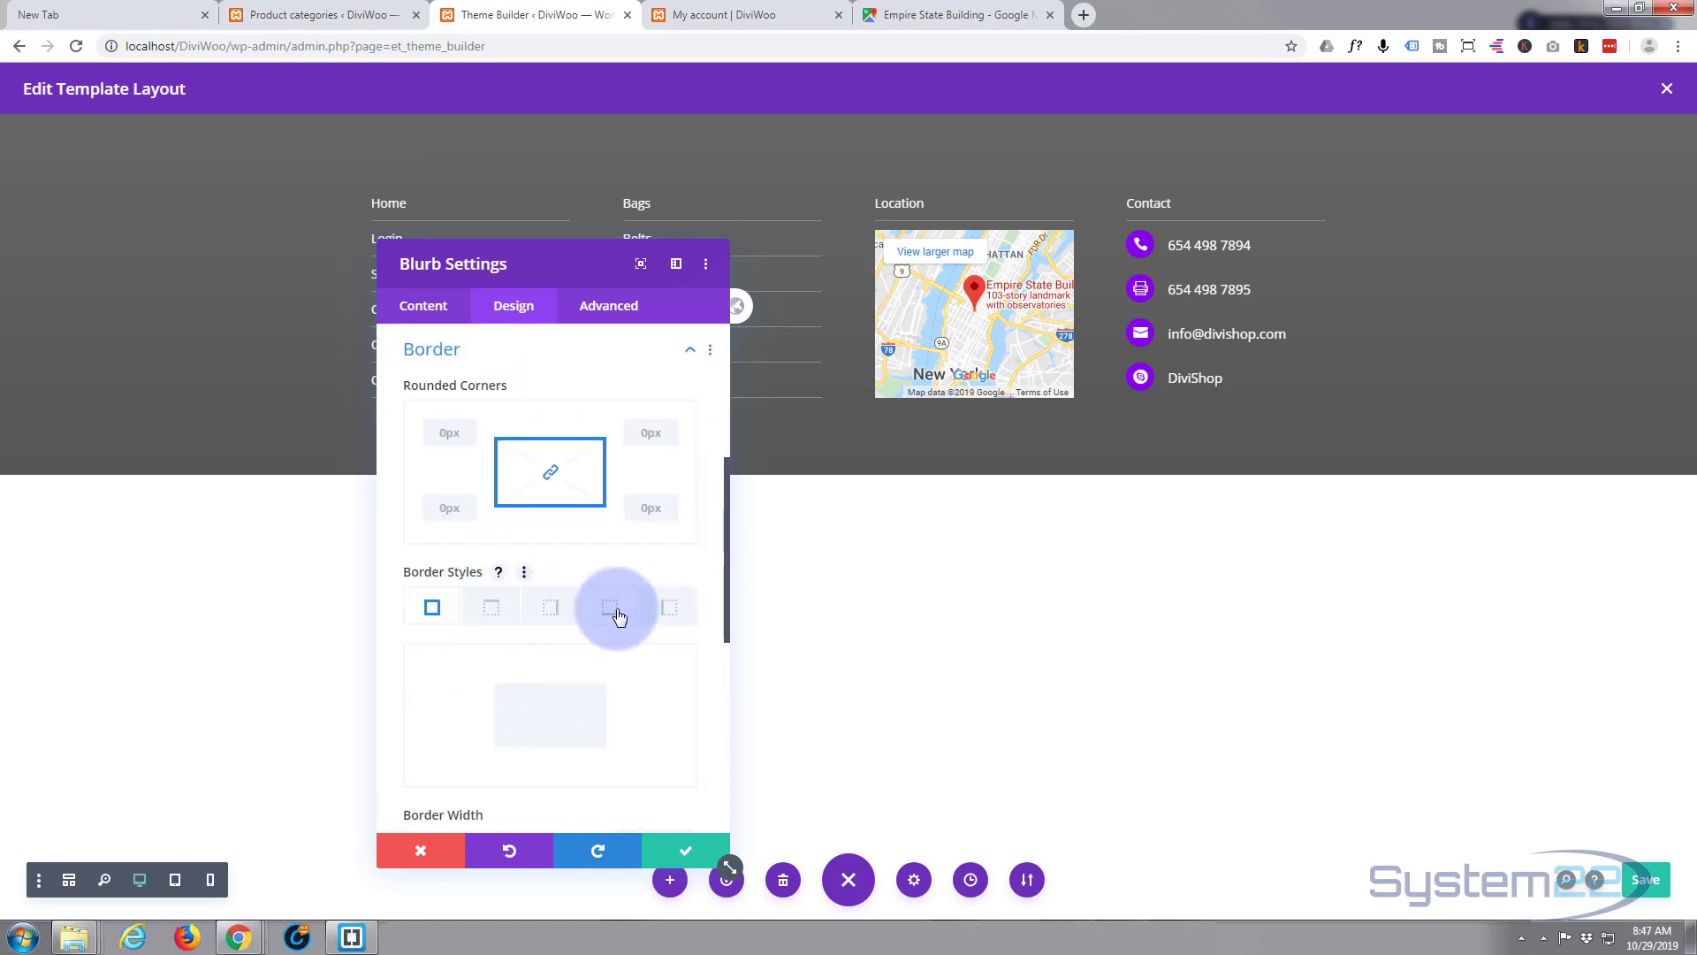
left_click(617, 612)
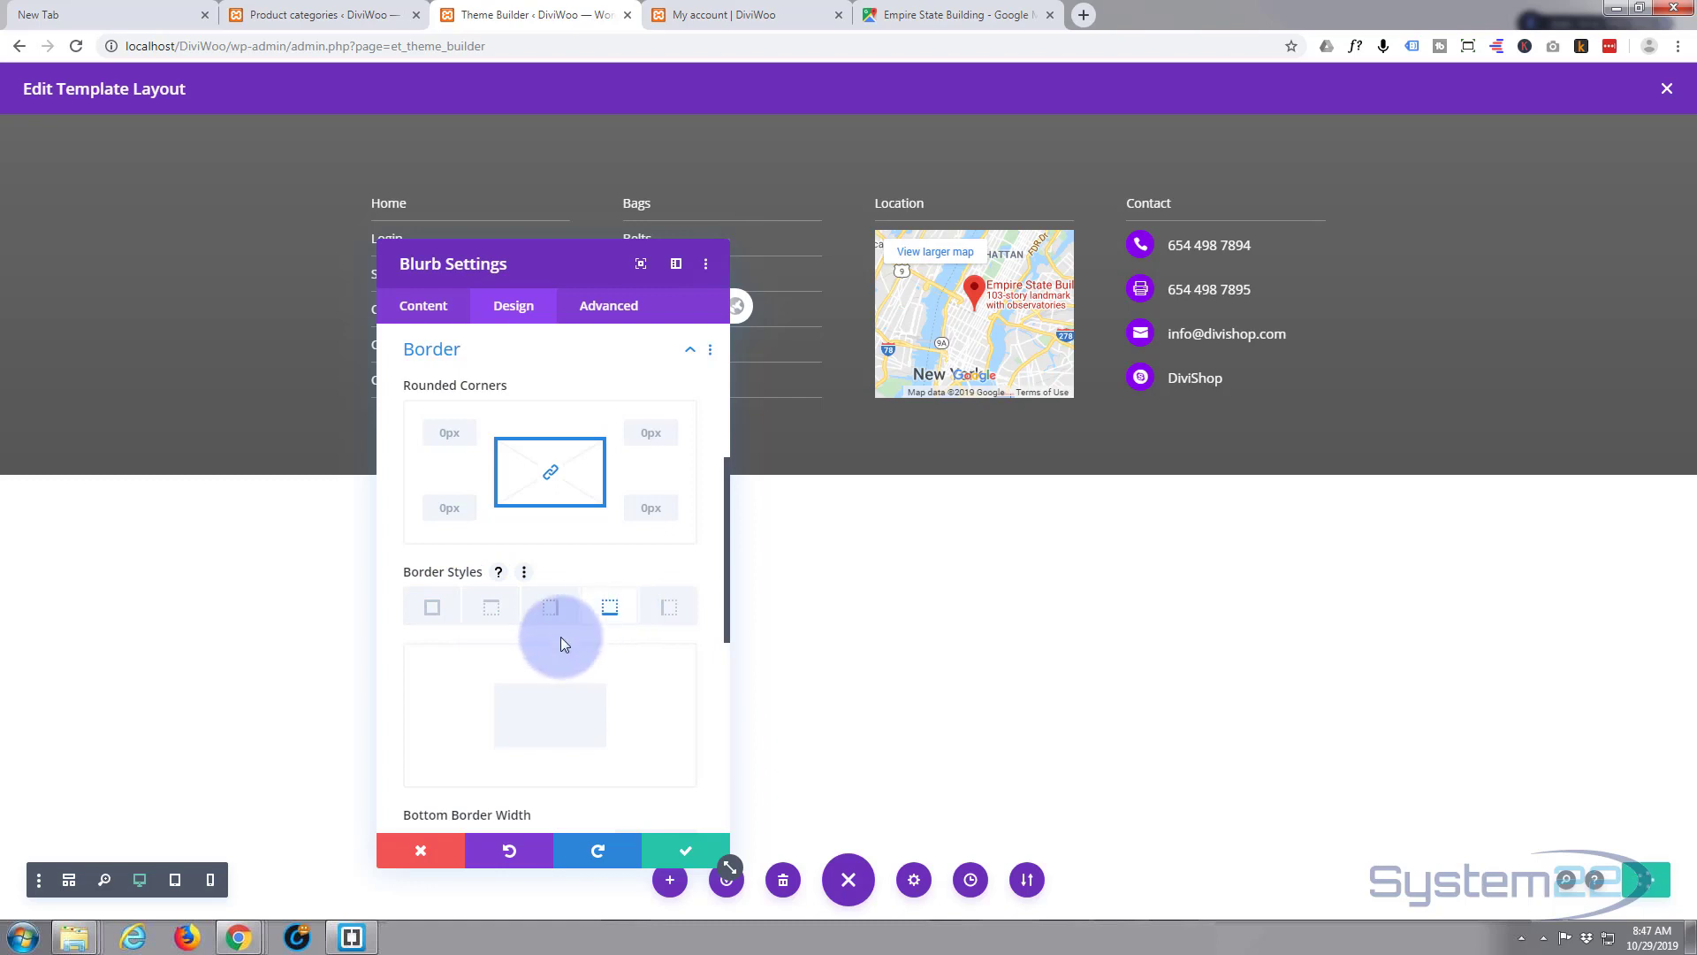
scroll(562, 635, "down", 2)
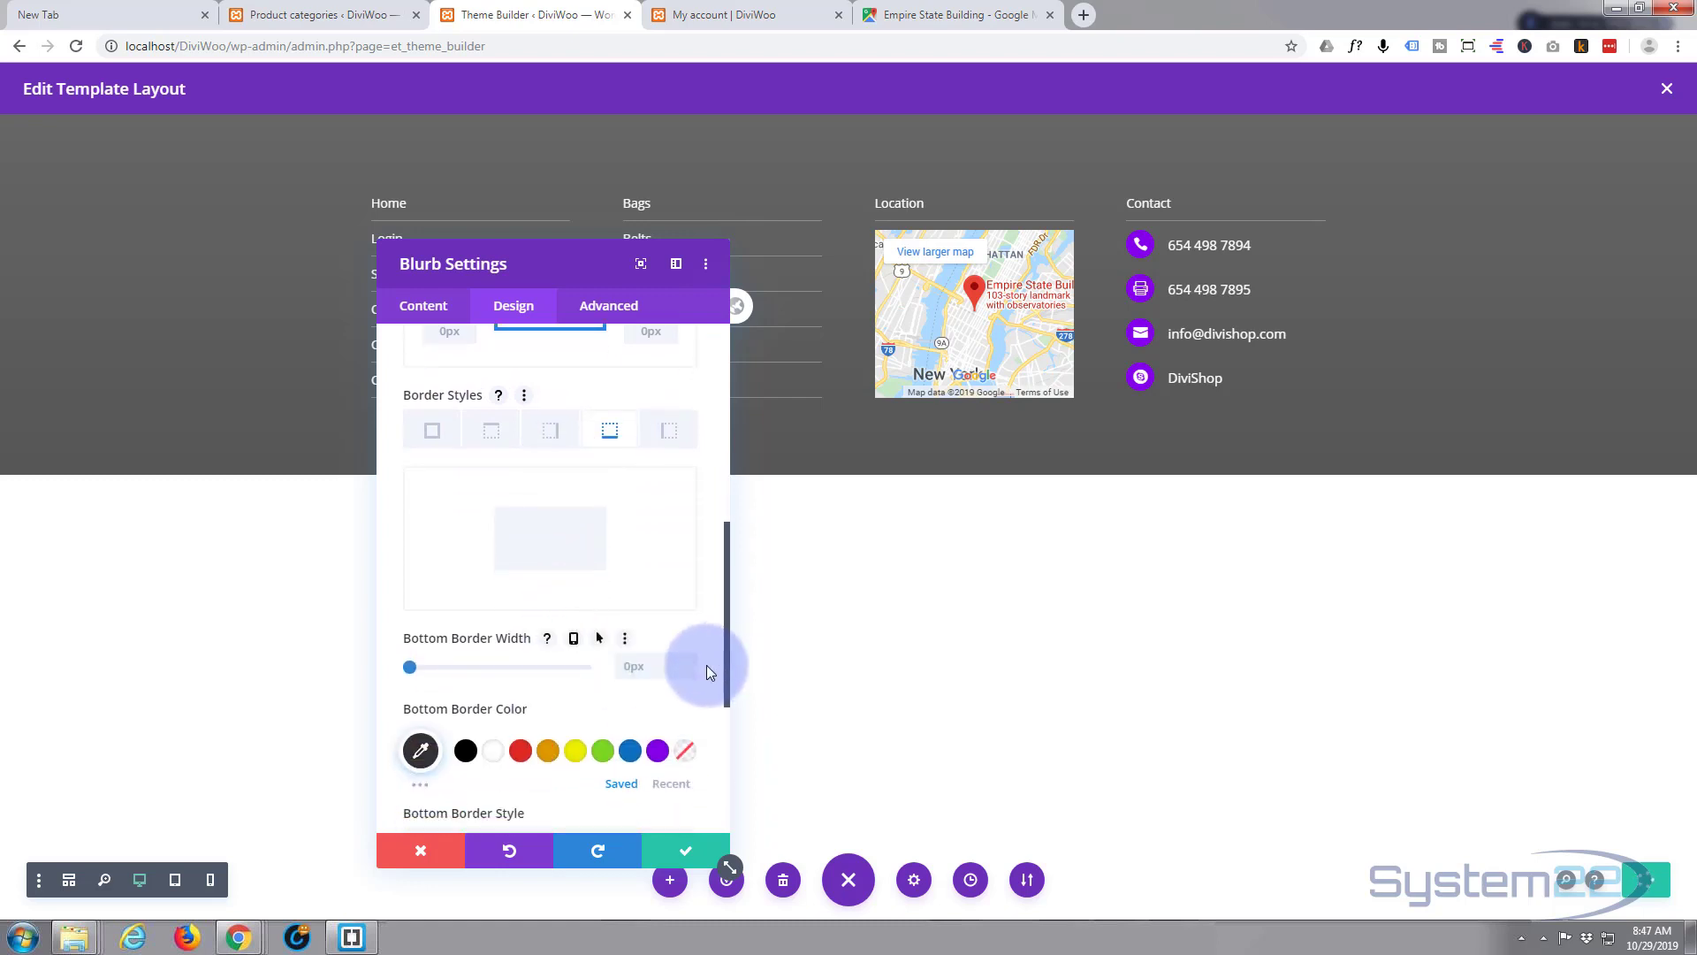
left_click(691, 660)
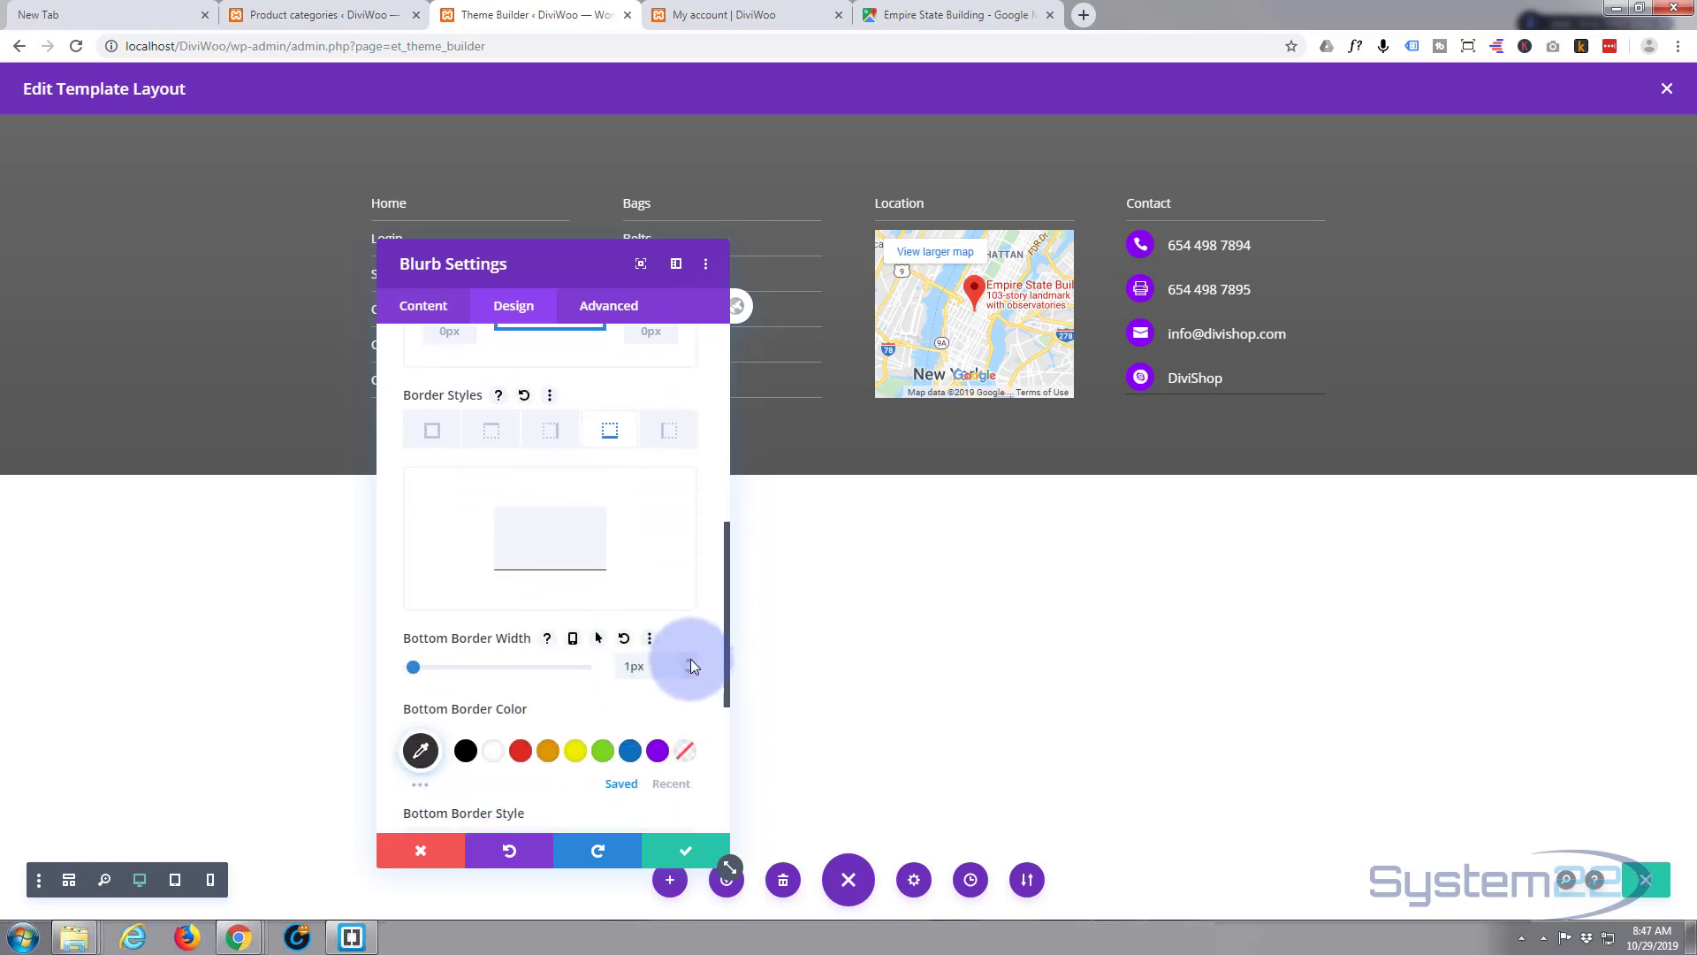
- Set the blurb's bottom border colour to a grey around #878787
scroll(585, 661, "down", 1)
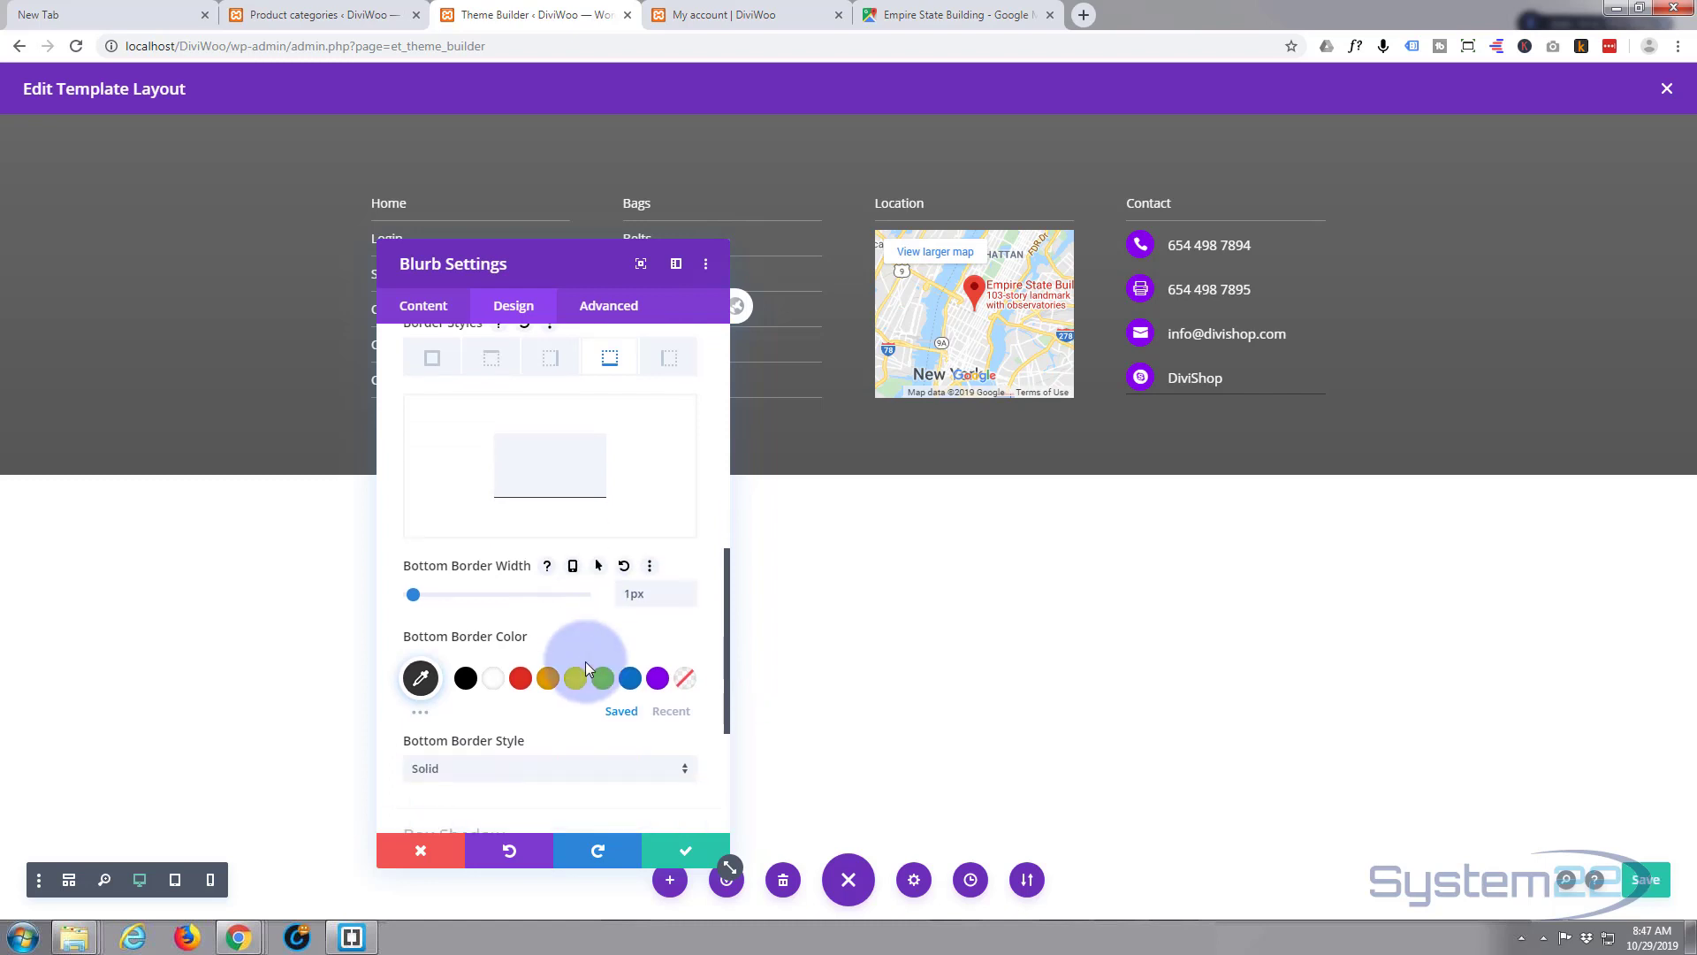
left_click(493, 665)
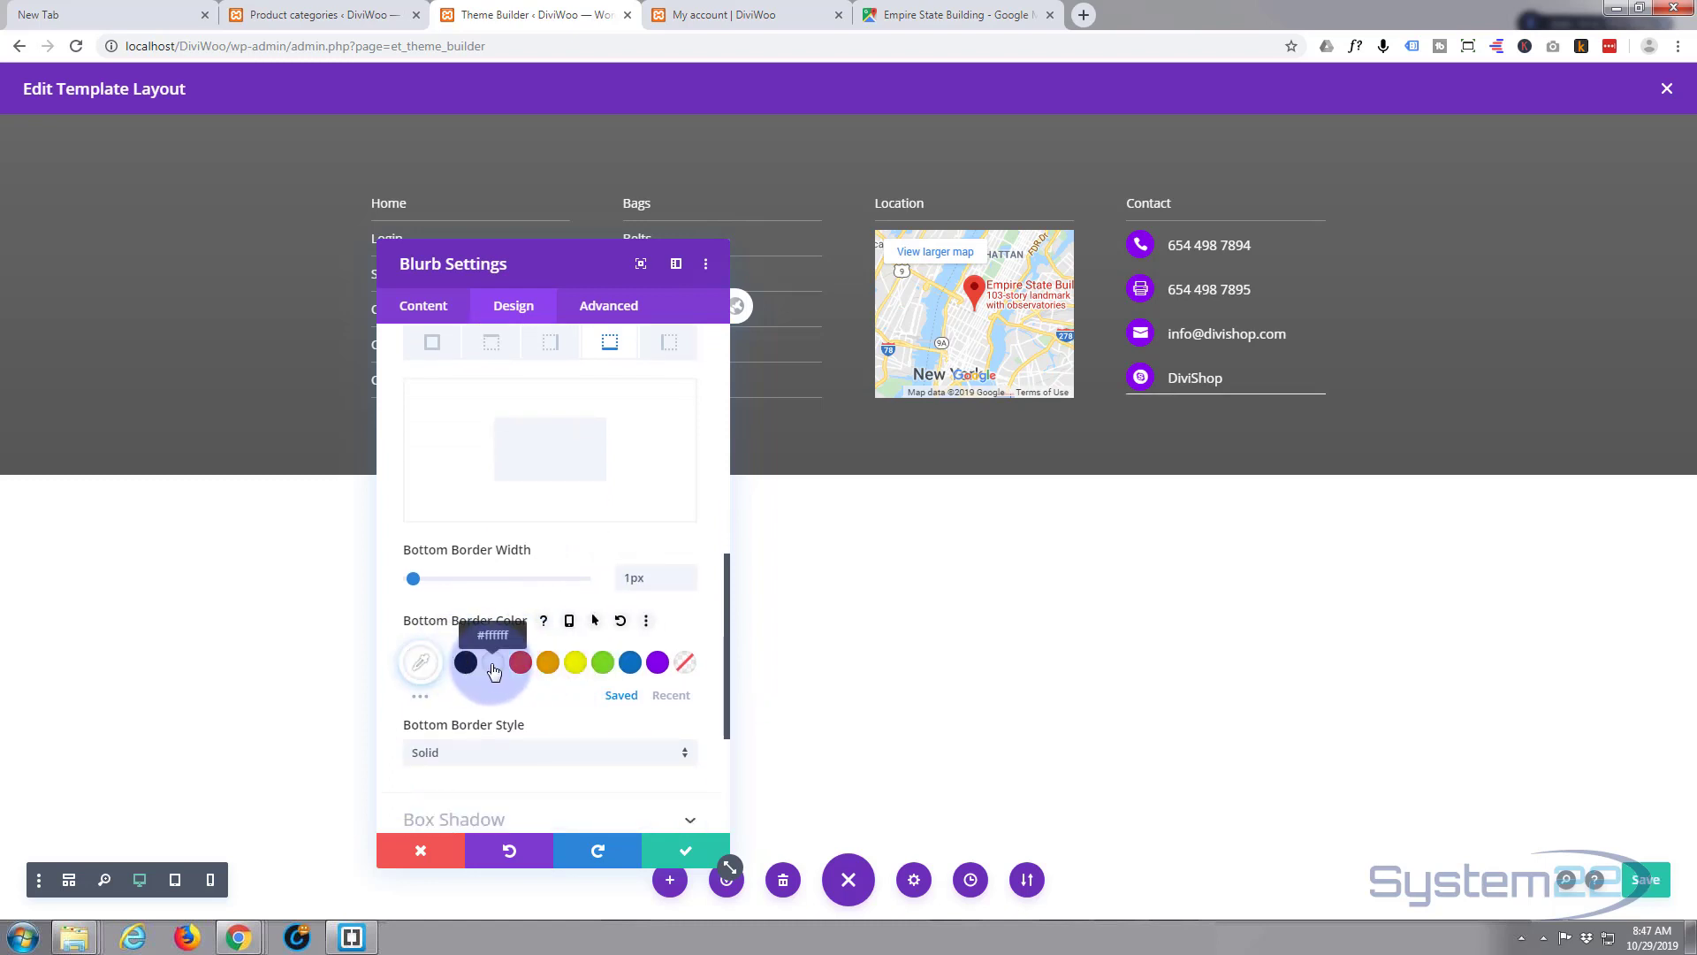
left_click(426, 663)
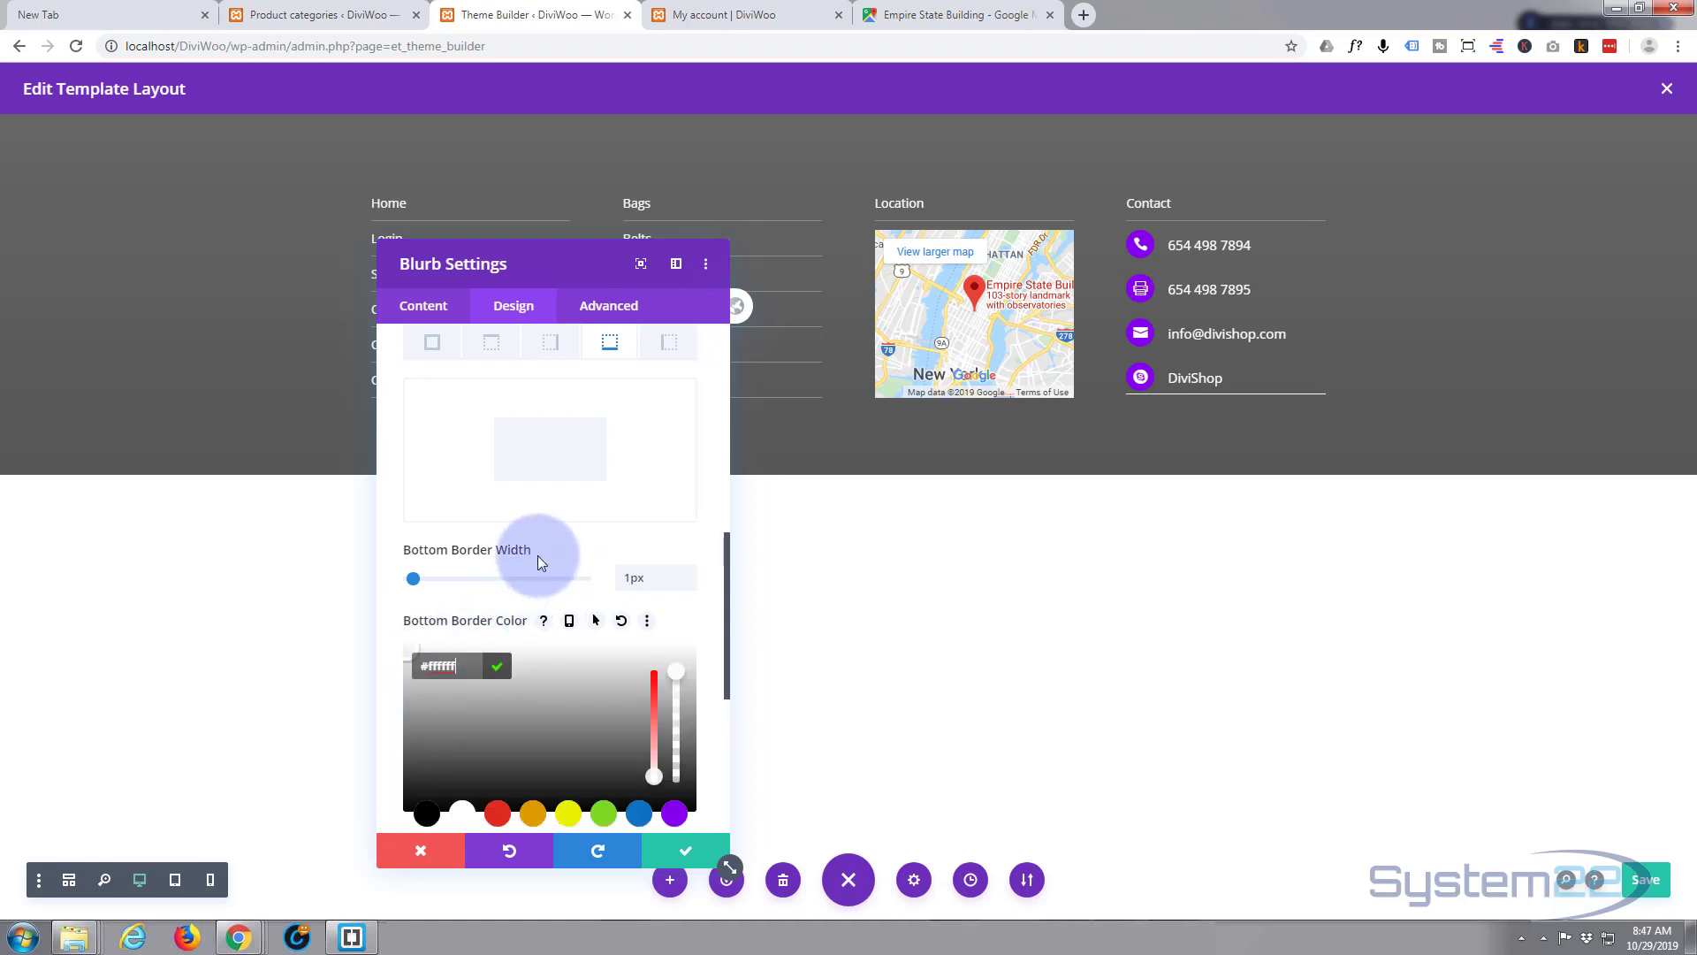
scroll(542, 574, "down", 1)
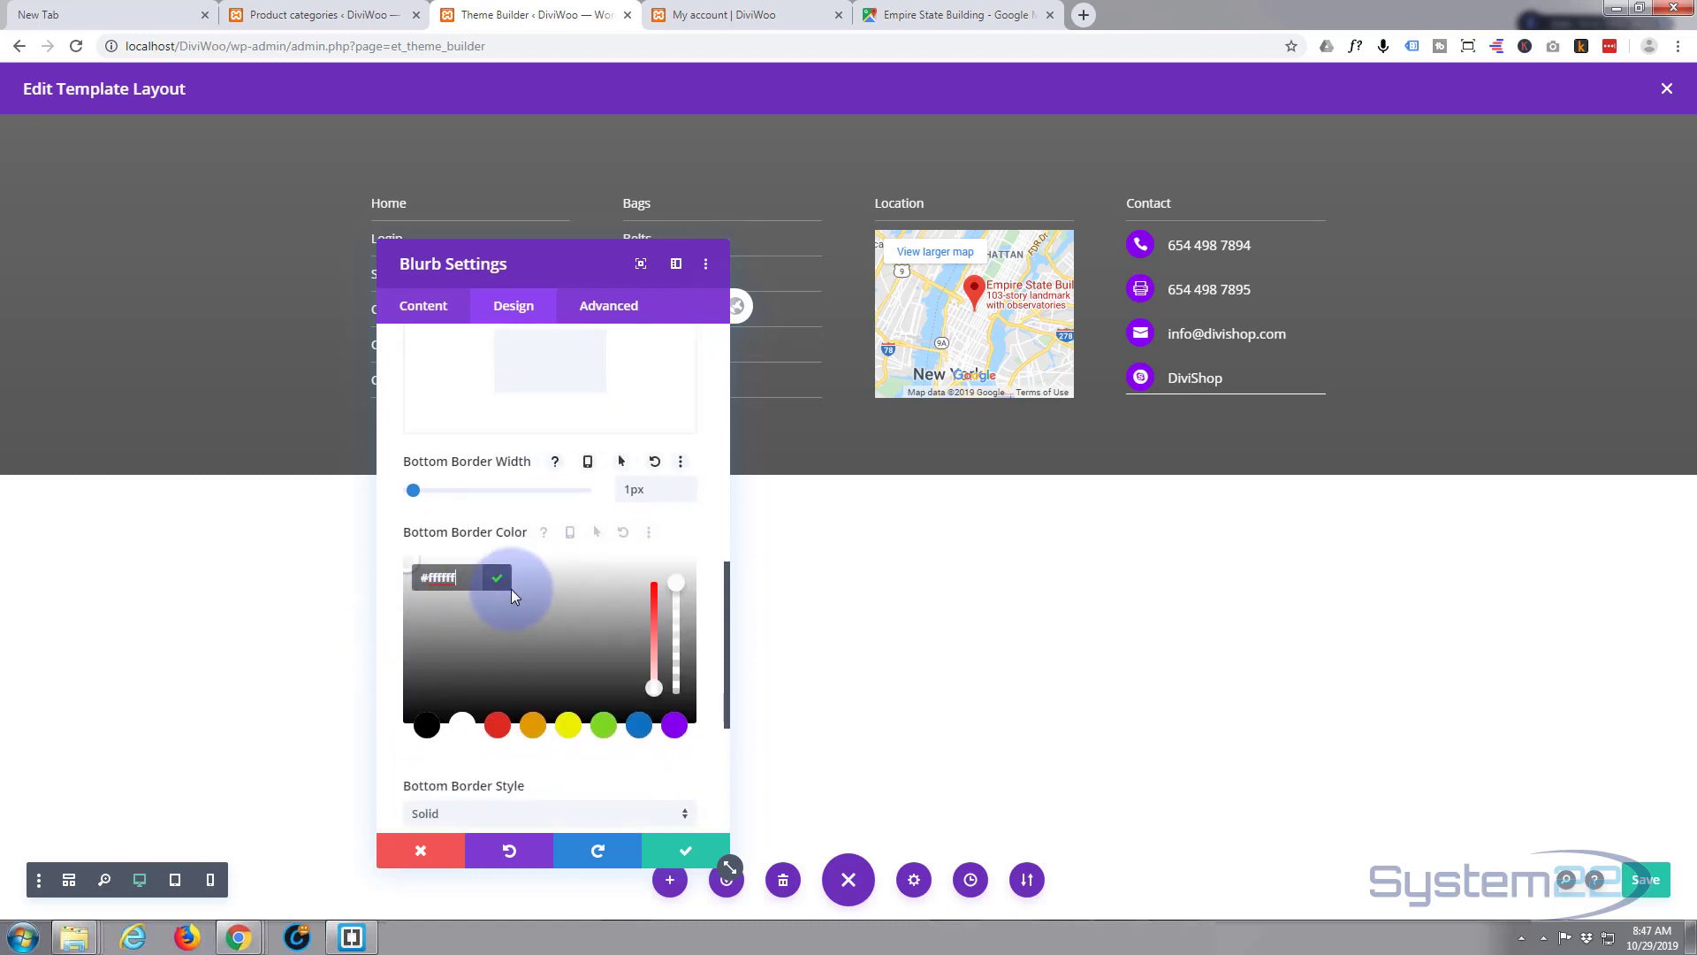
left_click_drag(405, 565, 379, 640)
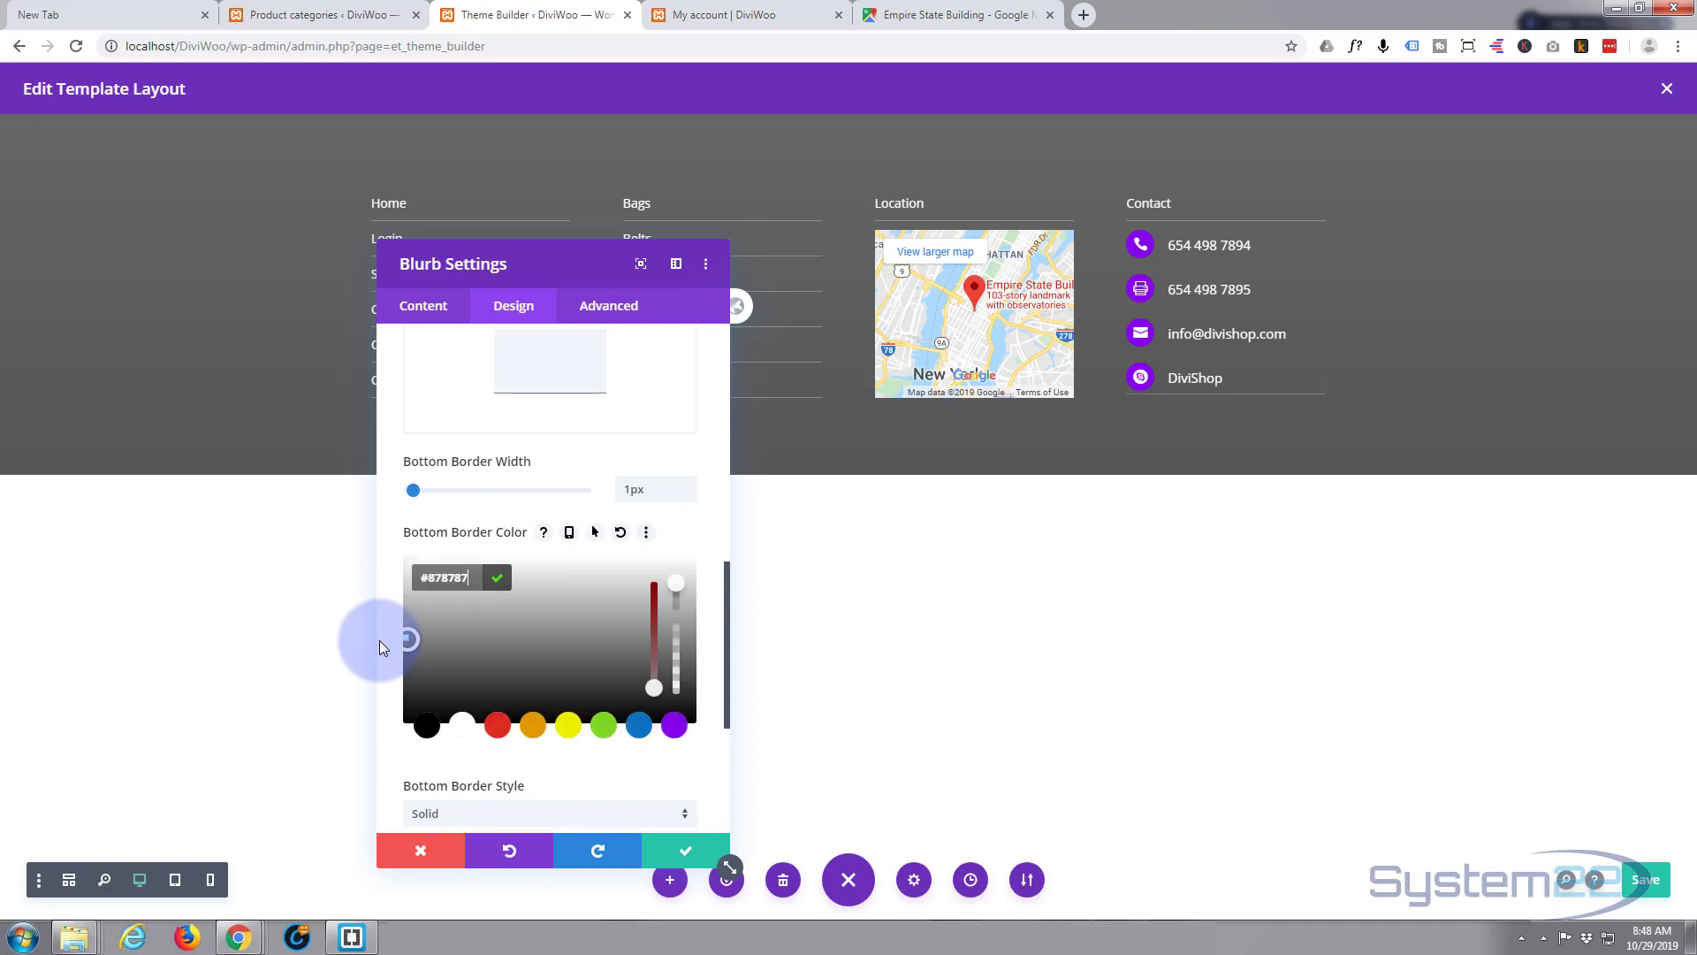
left_click_drag(379, 639, 384, 628)
left_click(384, 633)
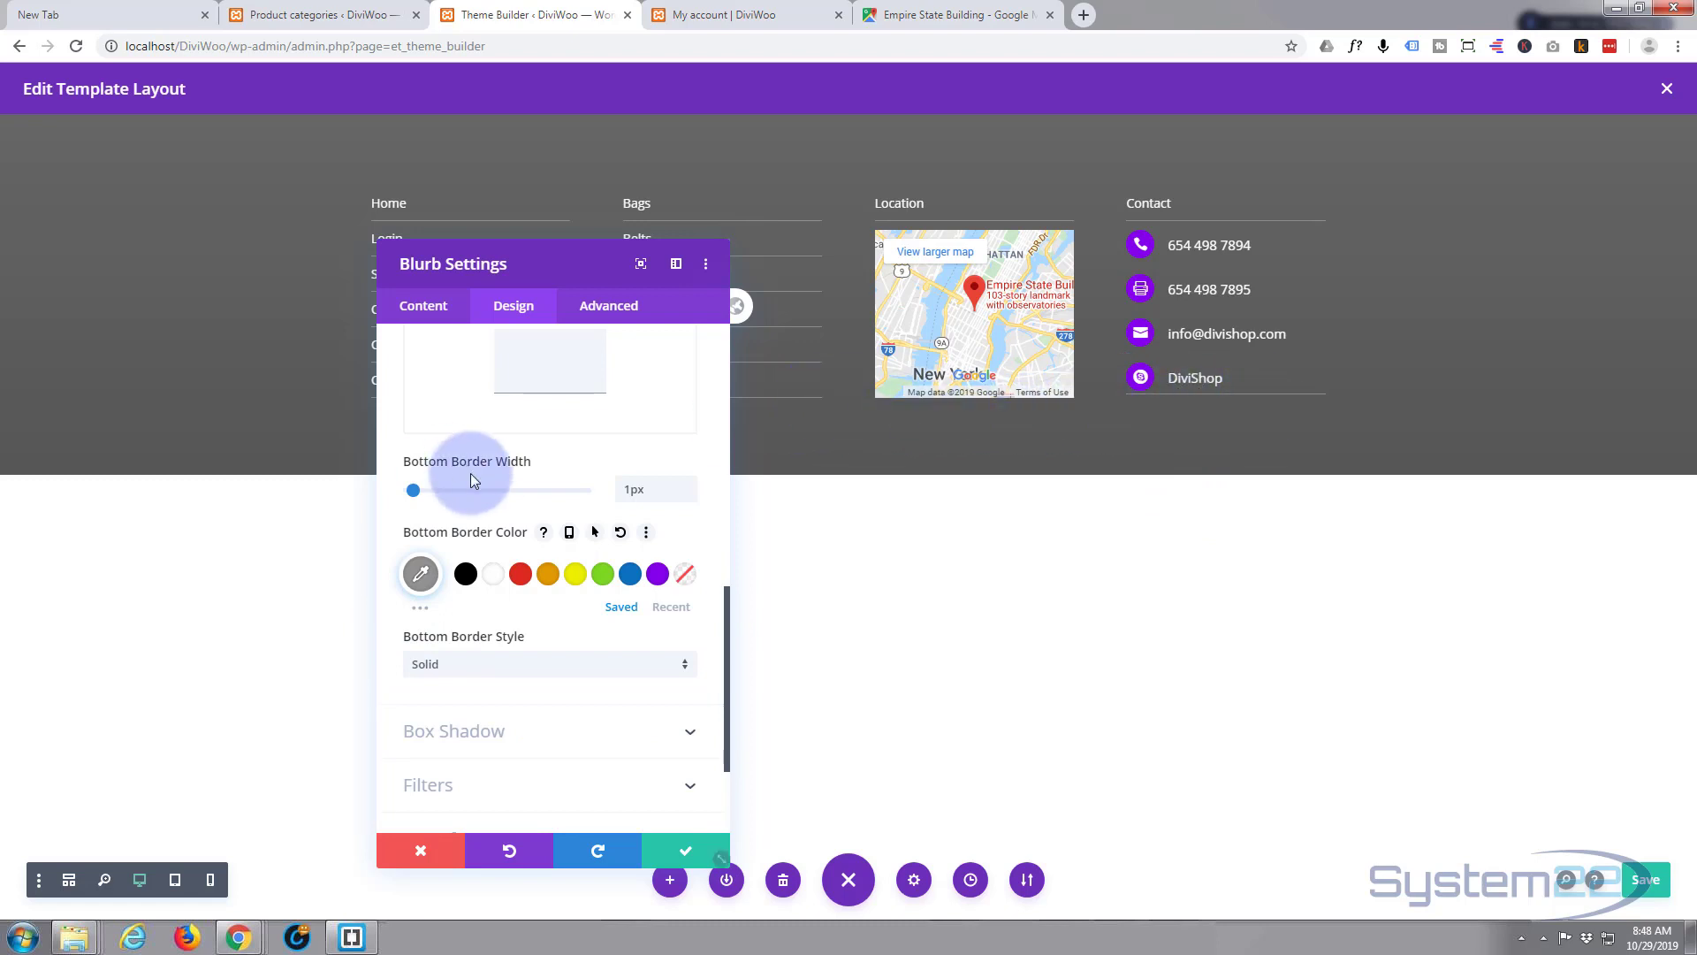
scroll(460, 409, "up", 1)
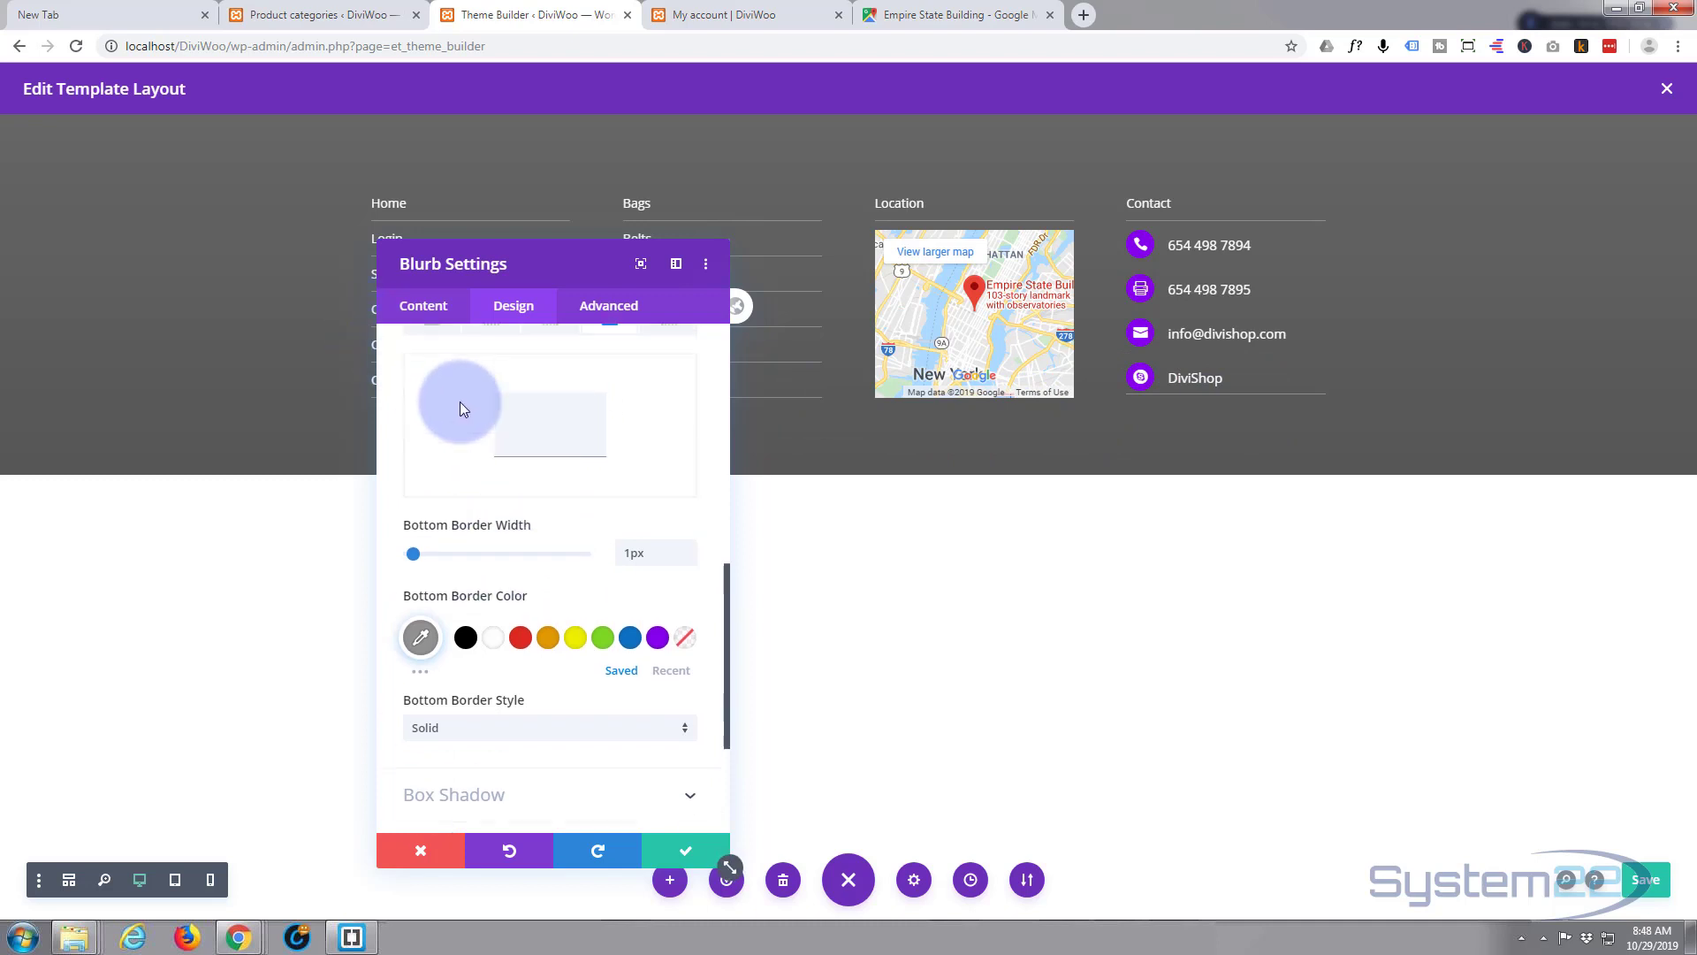
scroll(460, 408, "up", 10)
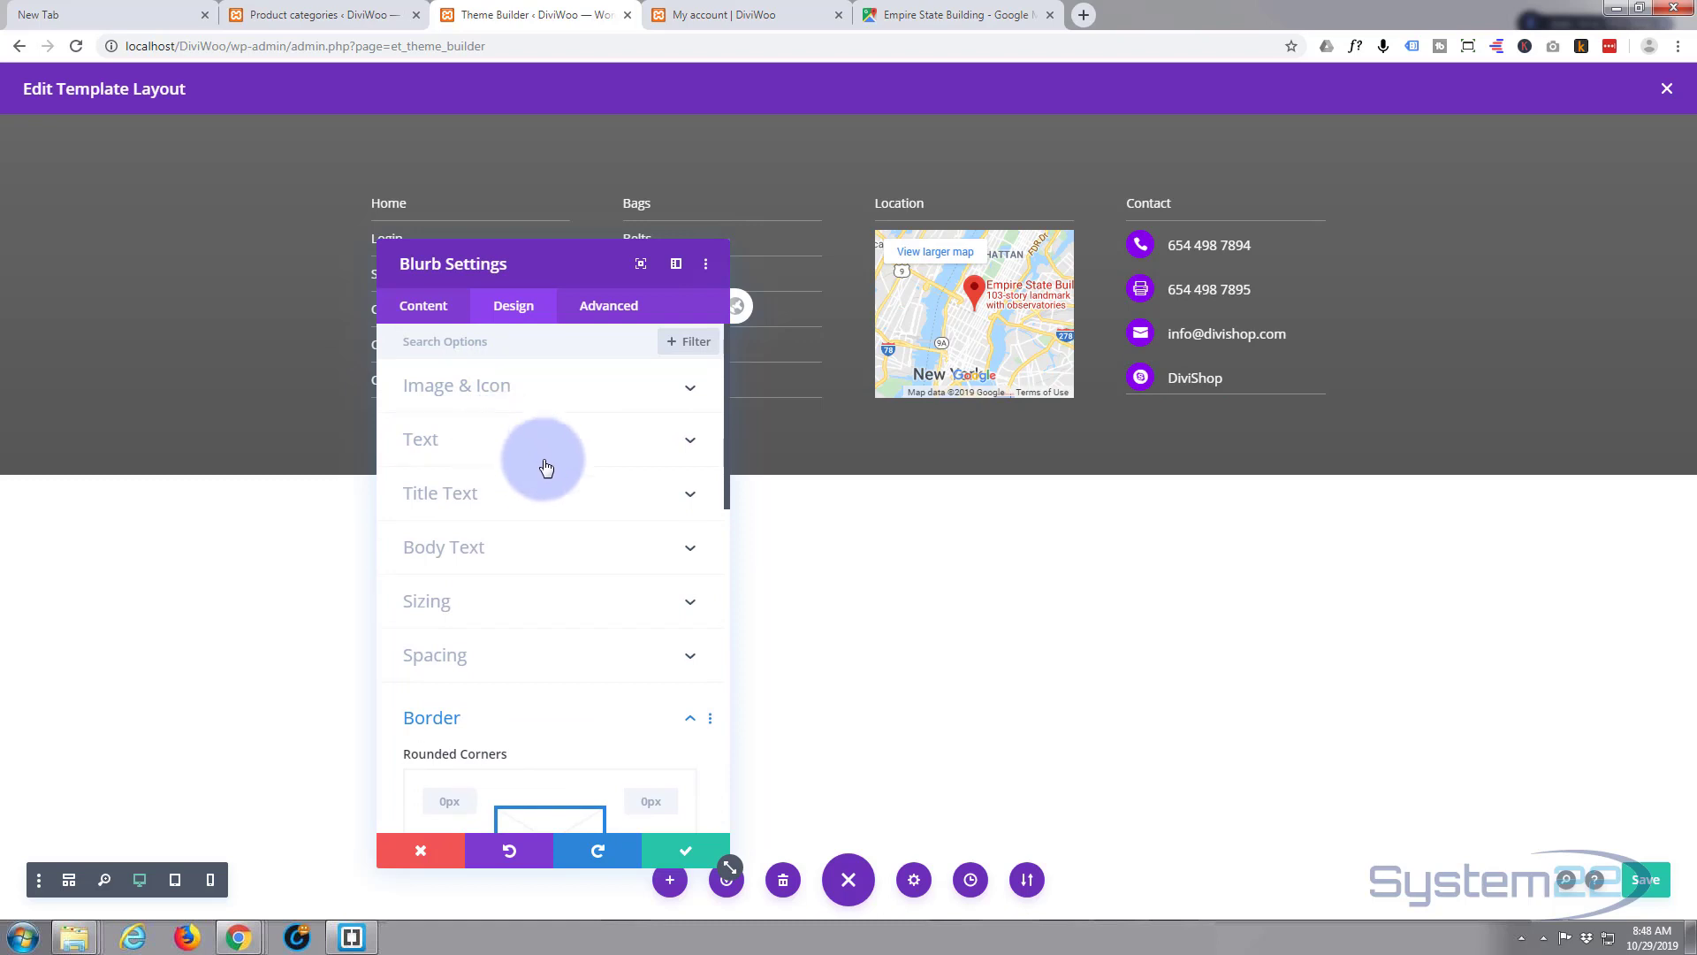
- Set the contact blurb's Title Line Height to 1.6em and save the blurb settings
left_click(547, 494)
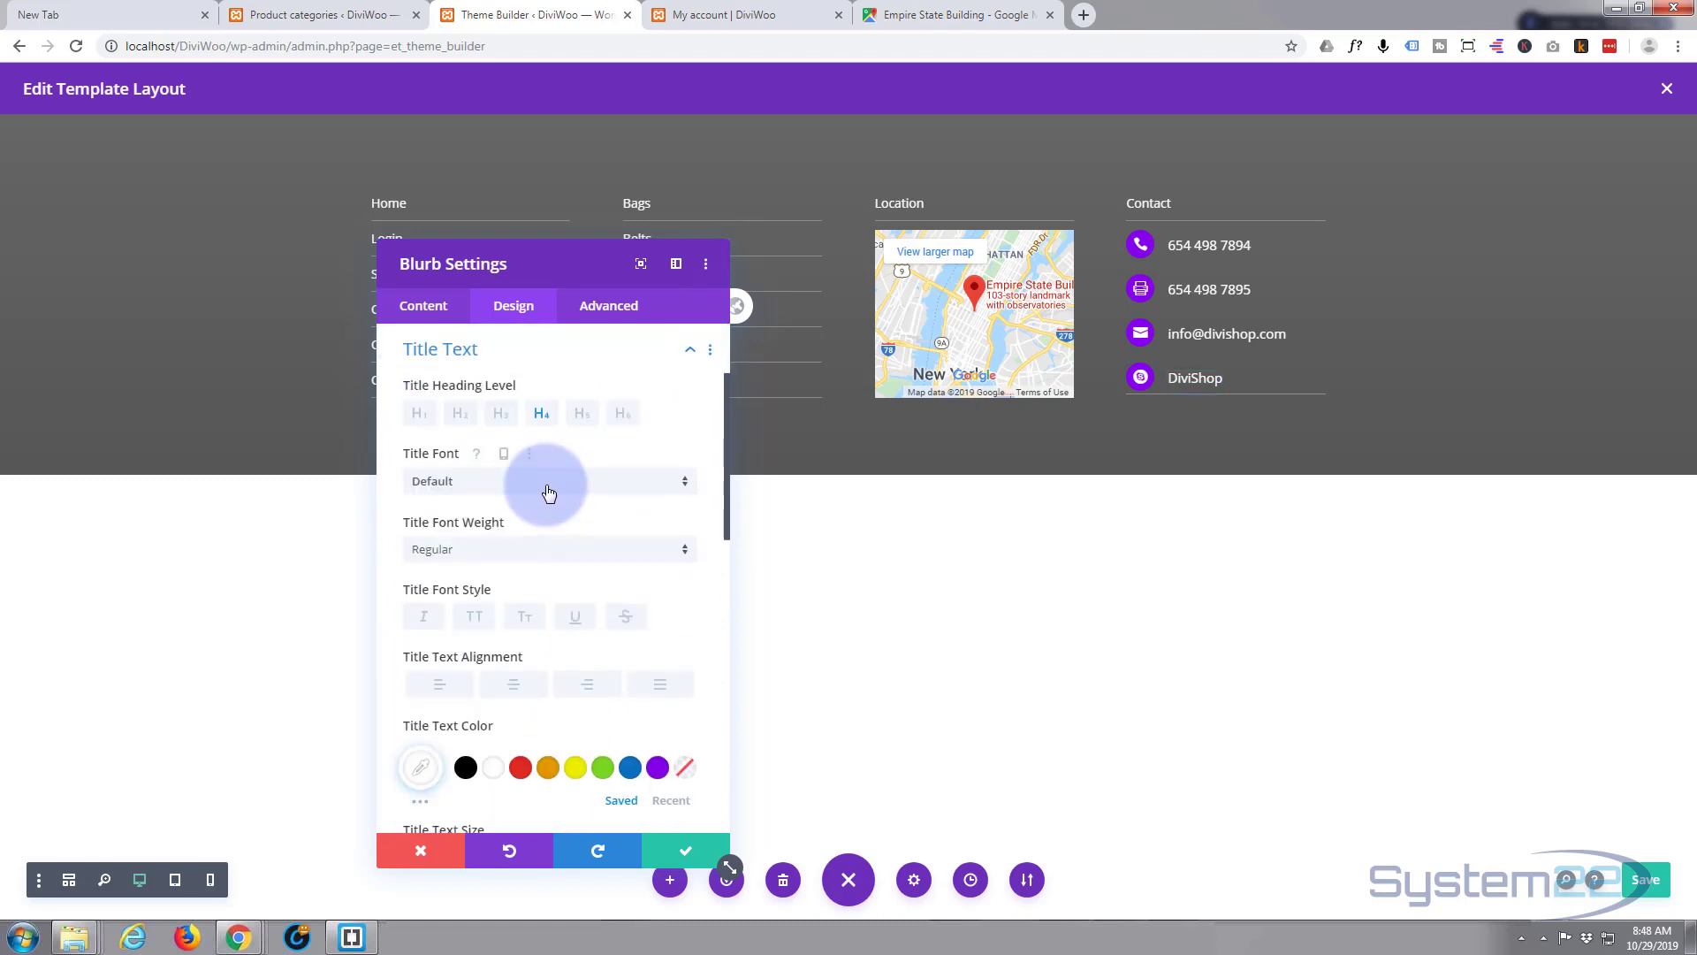
scroll(537, 473, "down", 5)
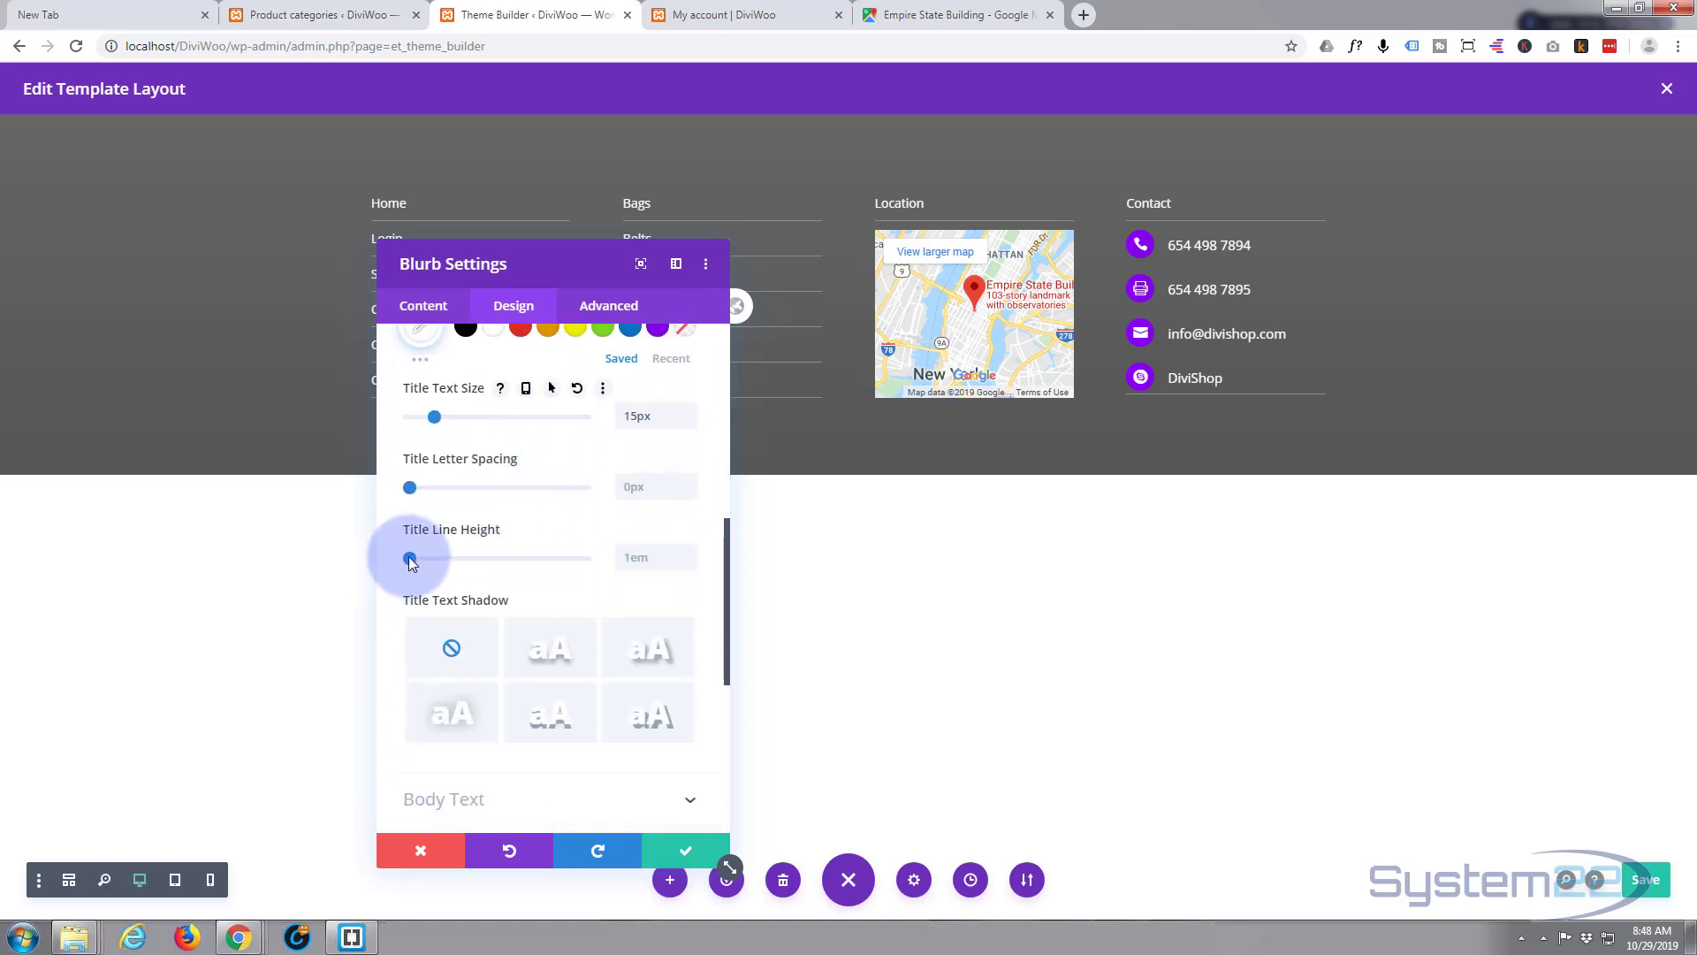
left_click_drag(410, 557, 469, 557)
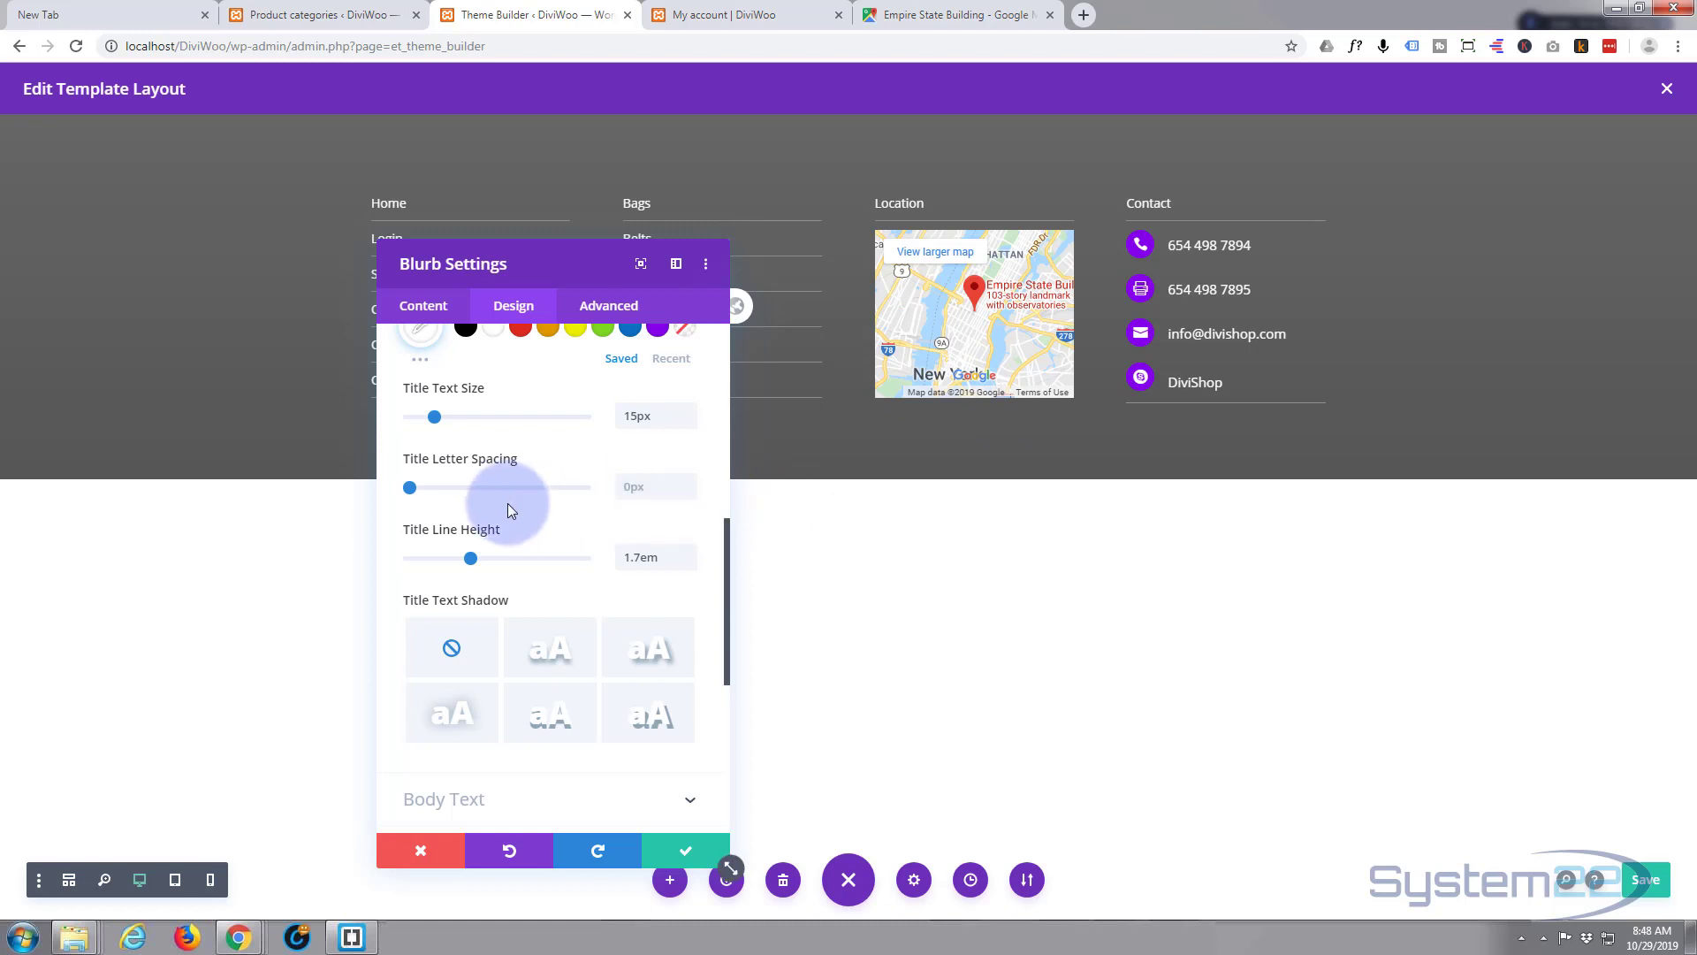
left_click(688, 563)
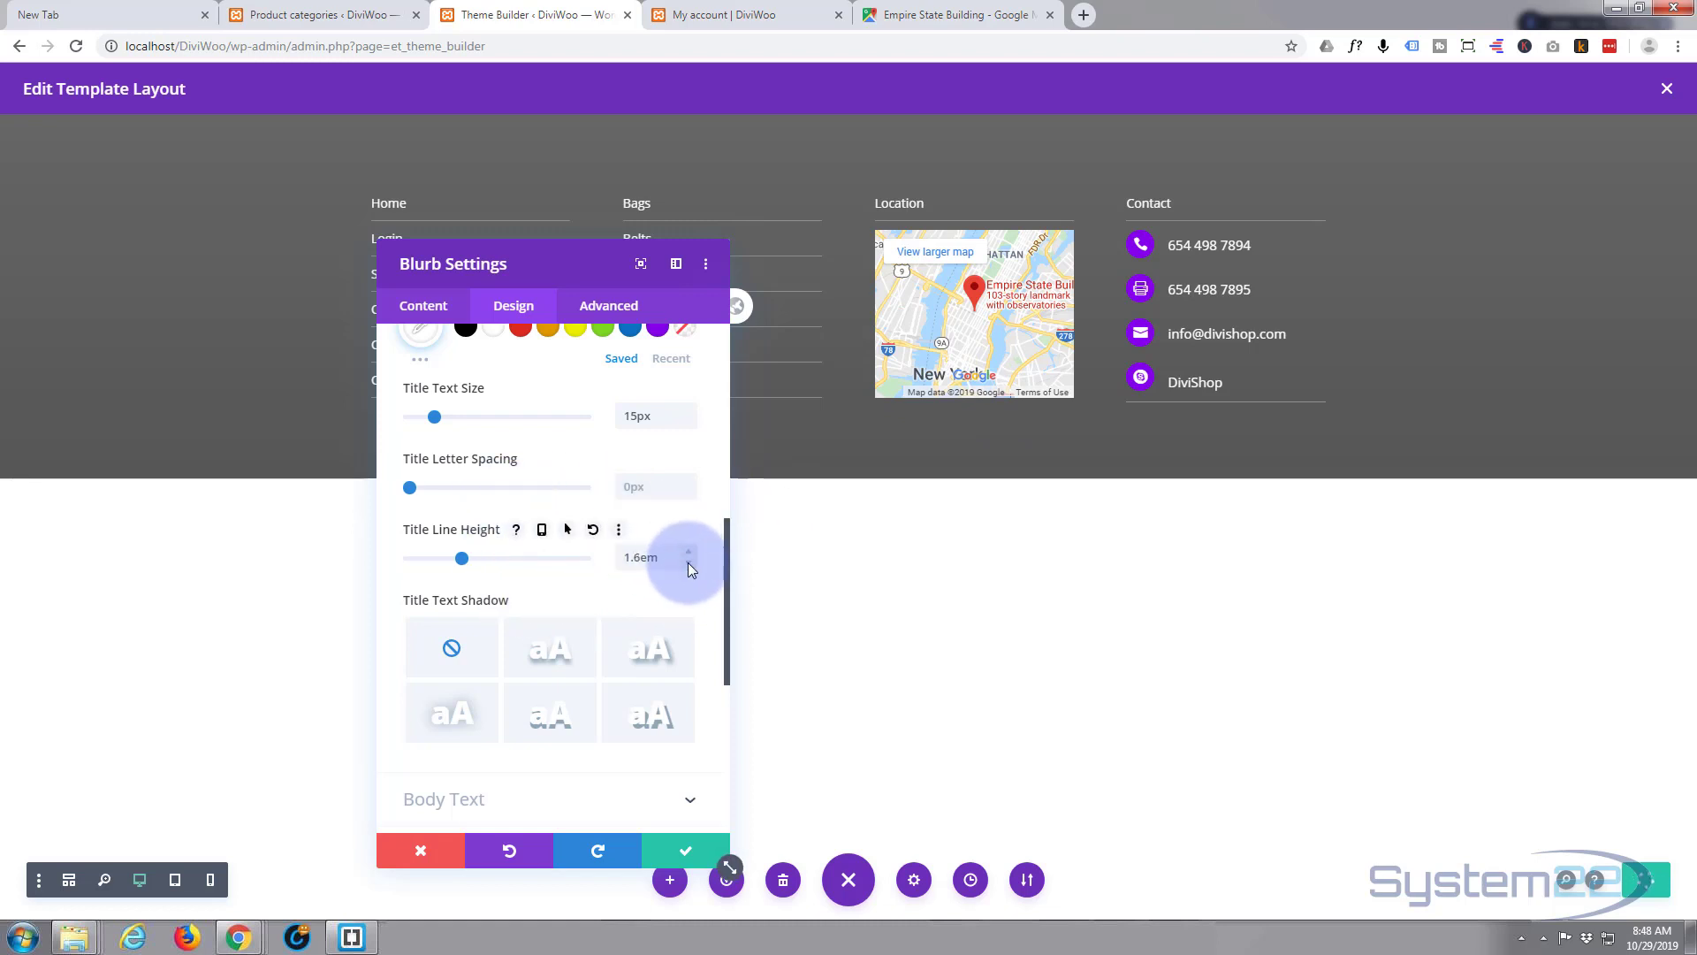
left_click(688, 562)
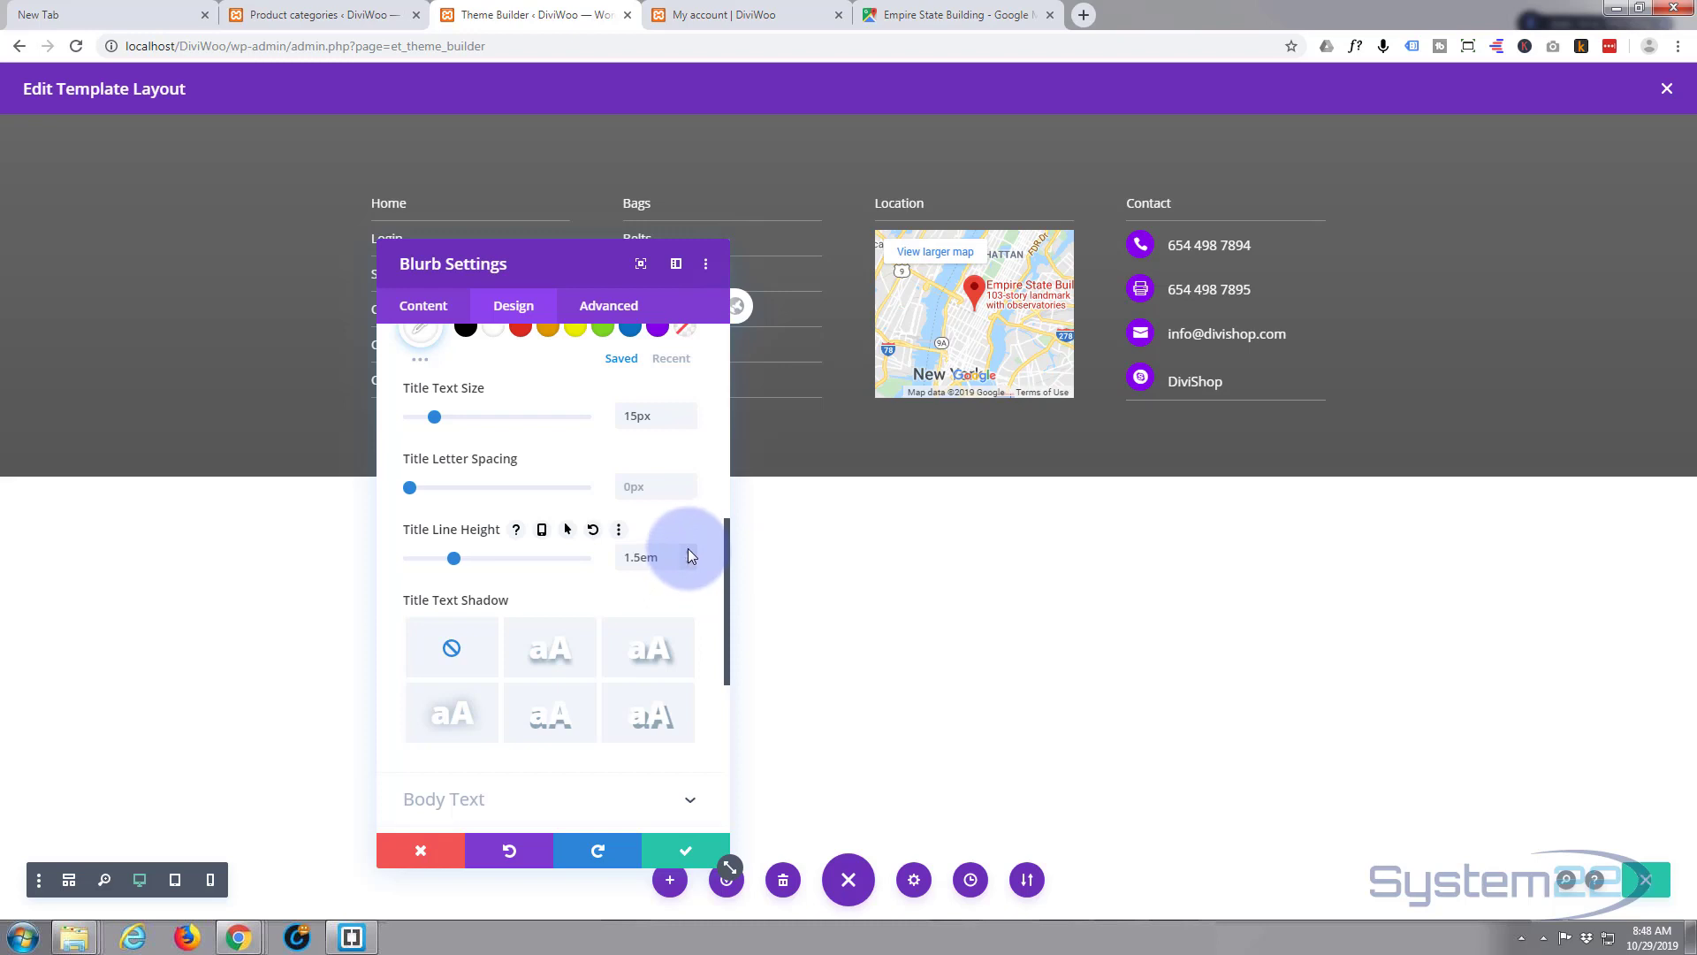
left_click(687, 550)
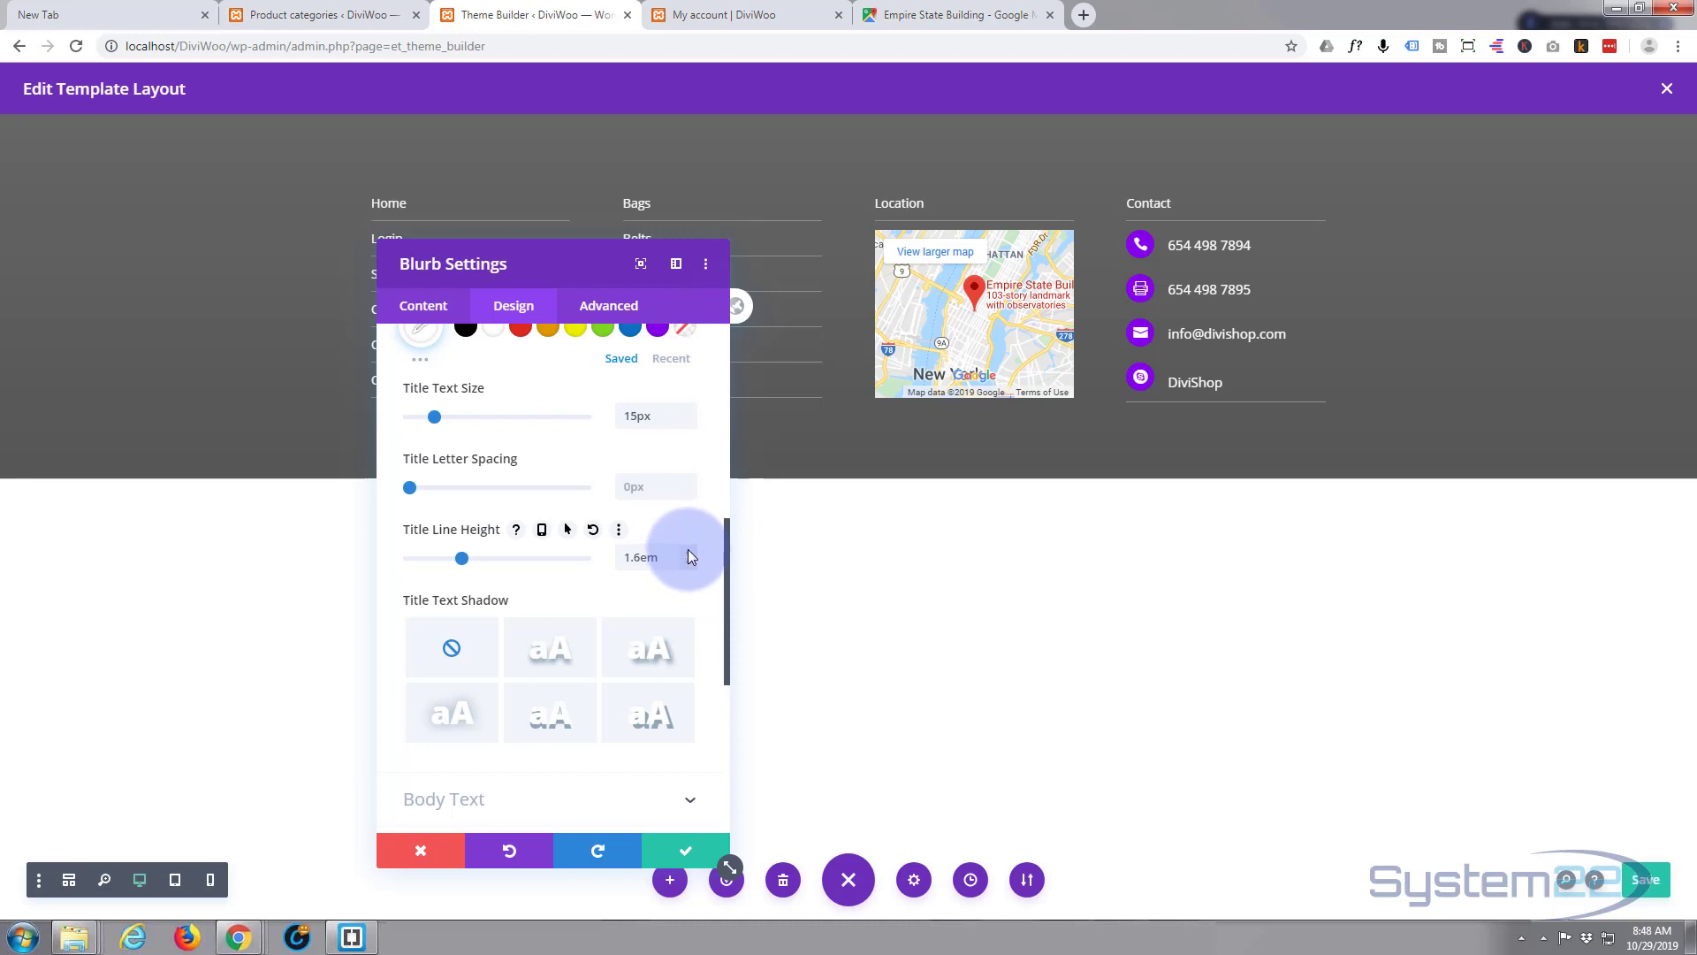
left_click(687, 852)
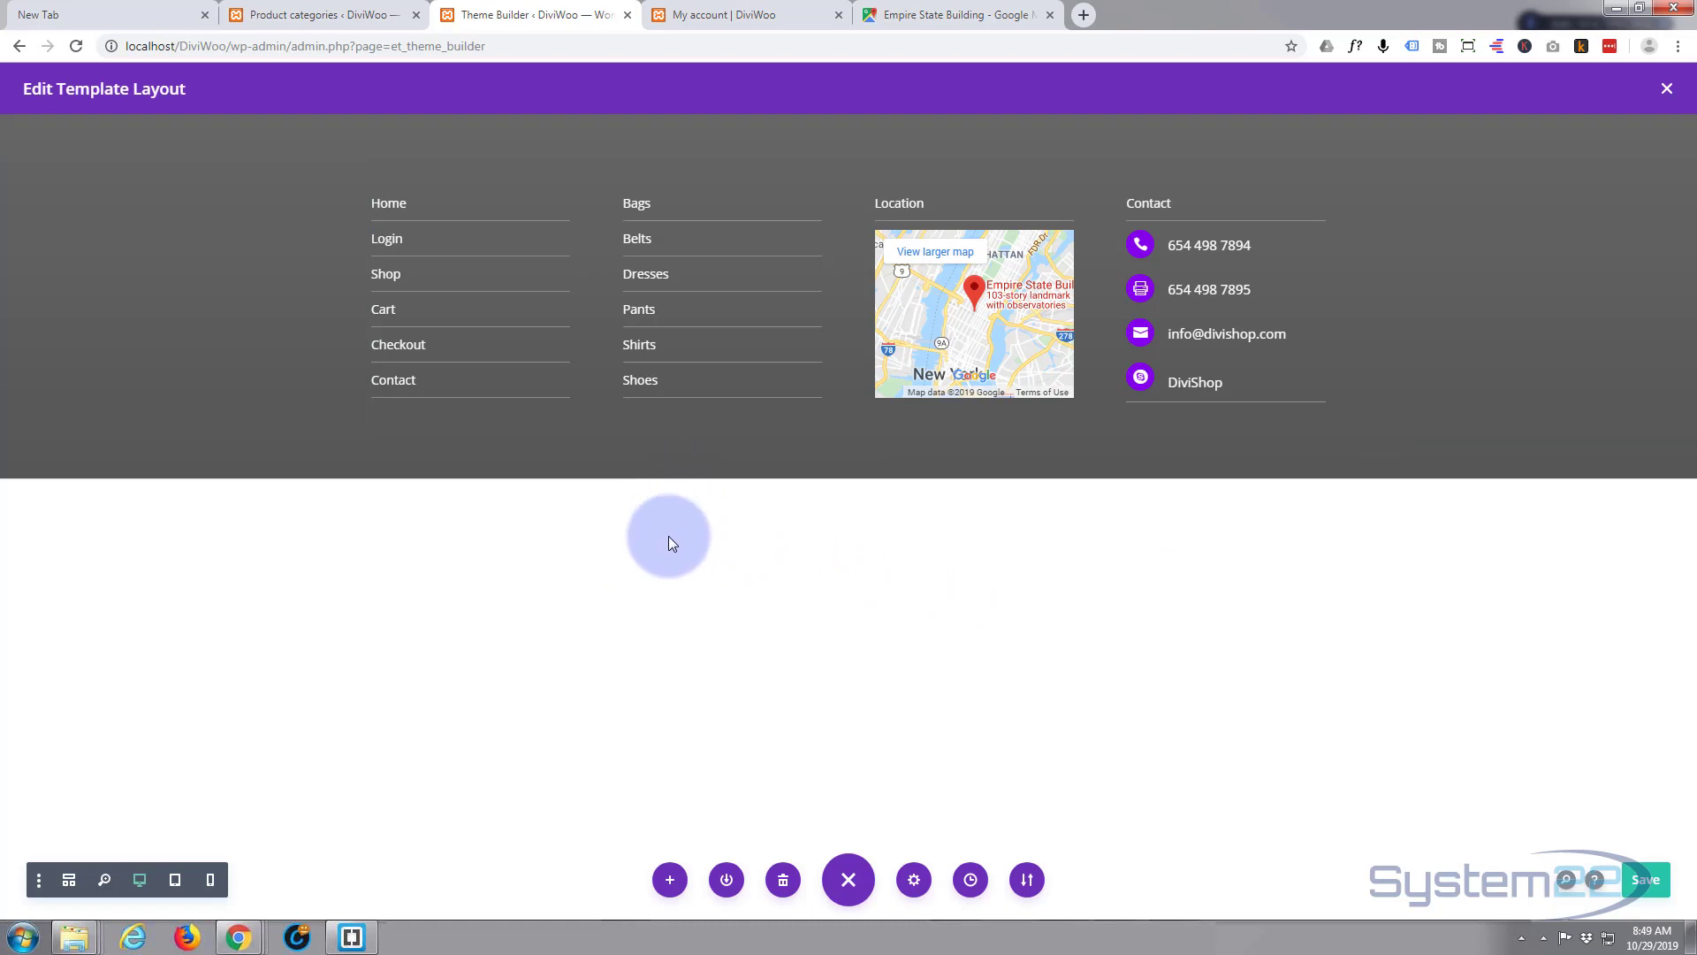
mouse_move(733, 473)
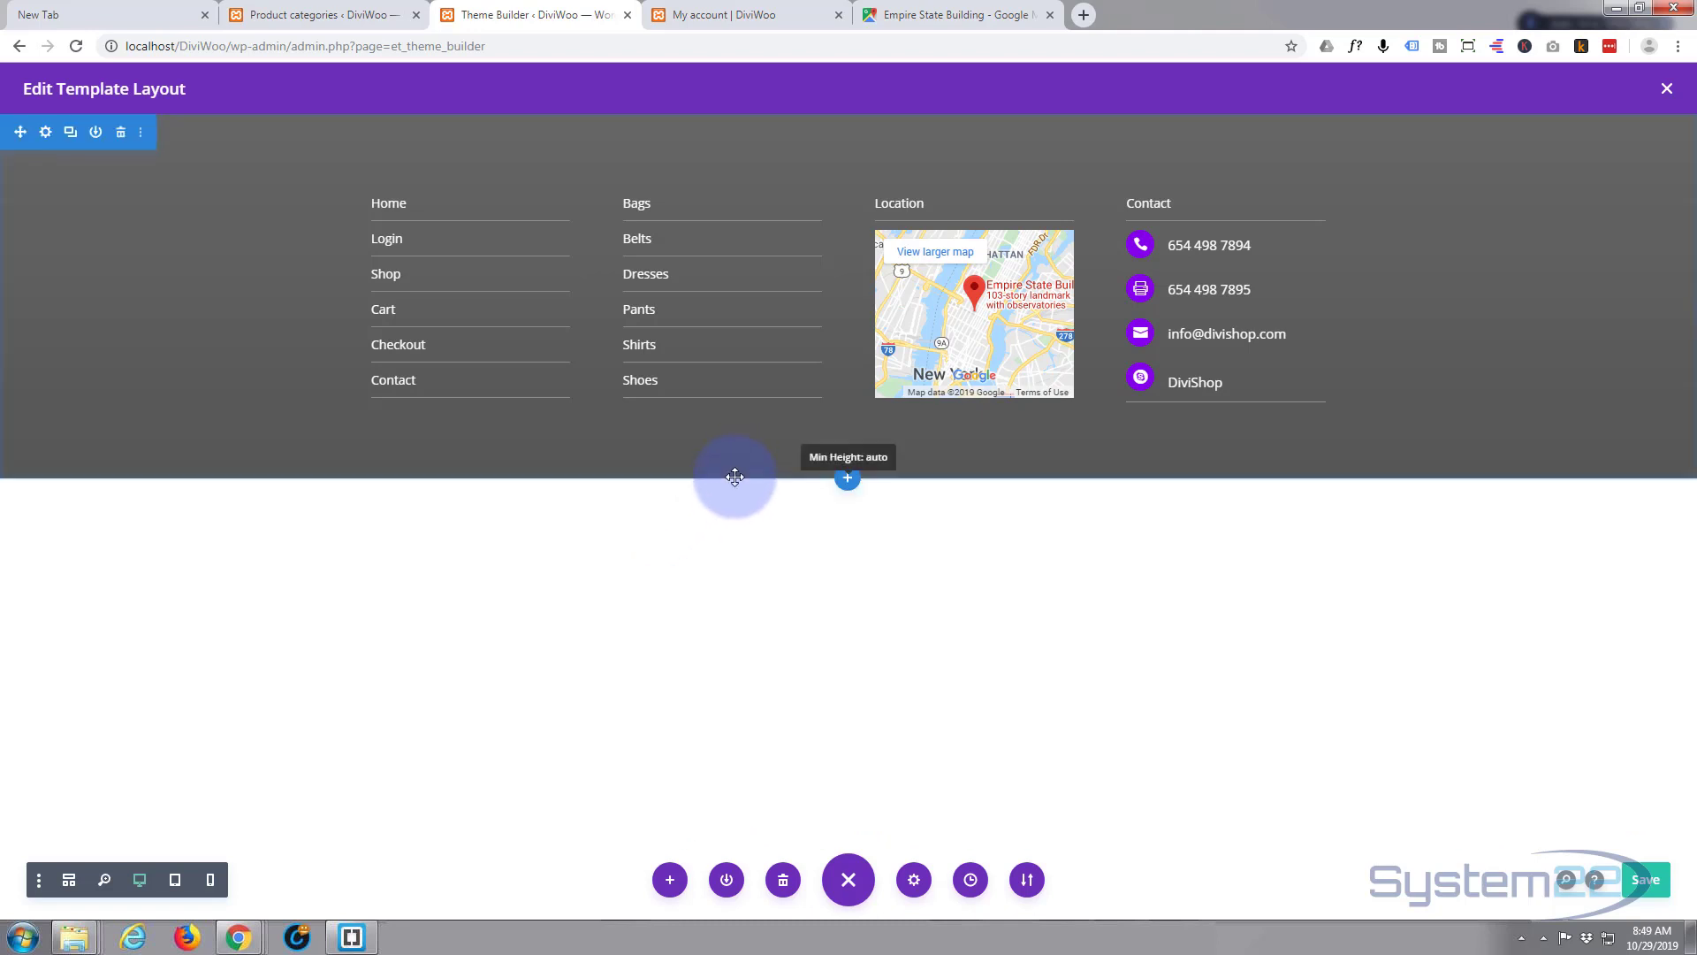
- Add a regular section below the footer with a one-column row and a Text module
left_click(848, 484)
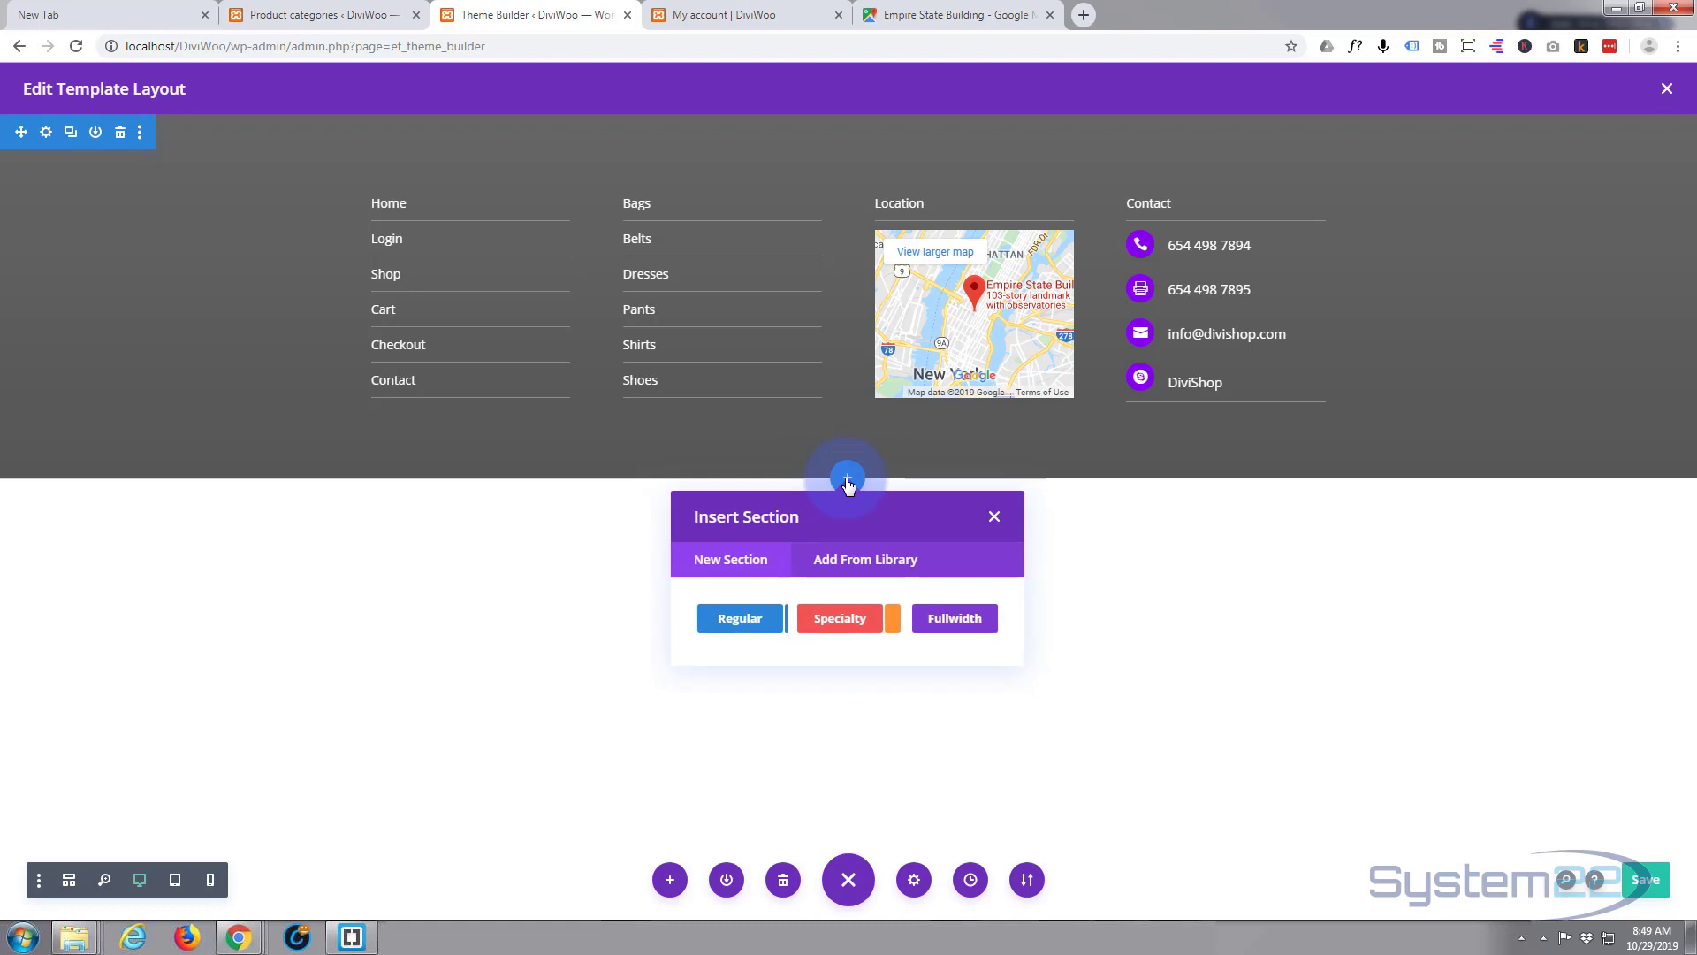
left_click(738, 619)
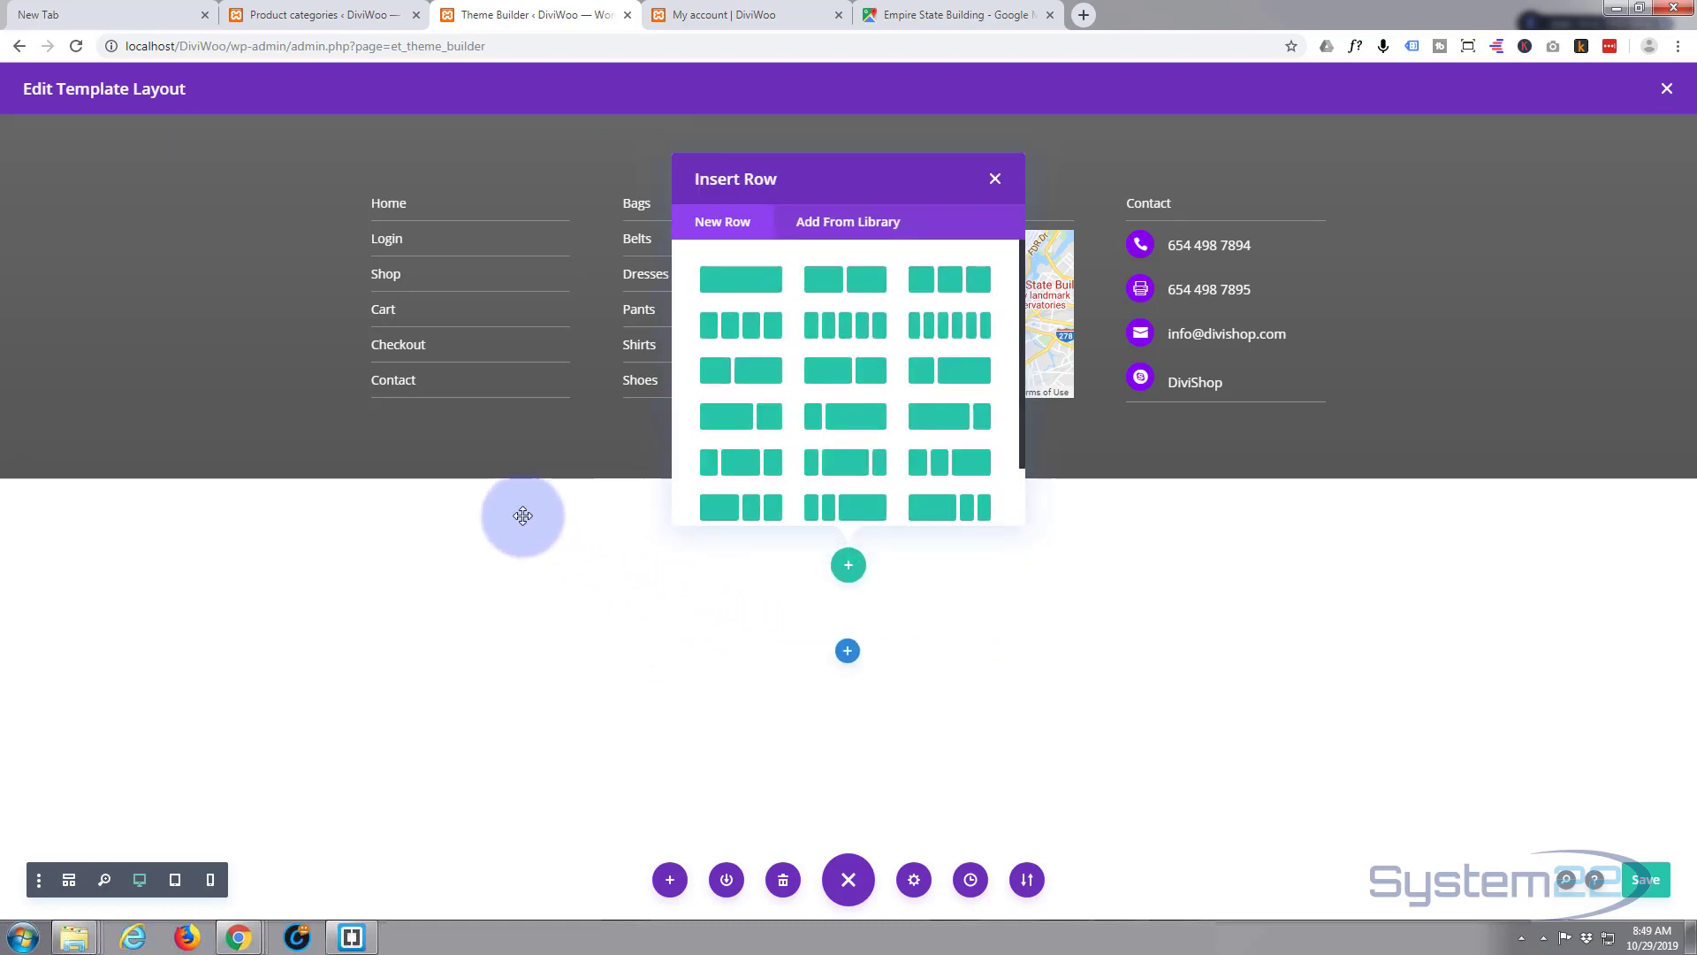
left_click(737, 281)
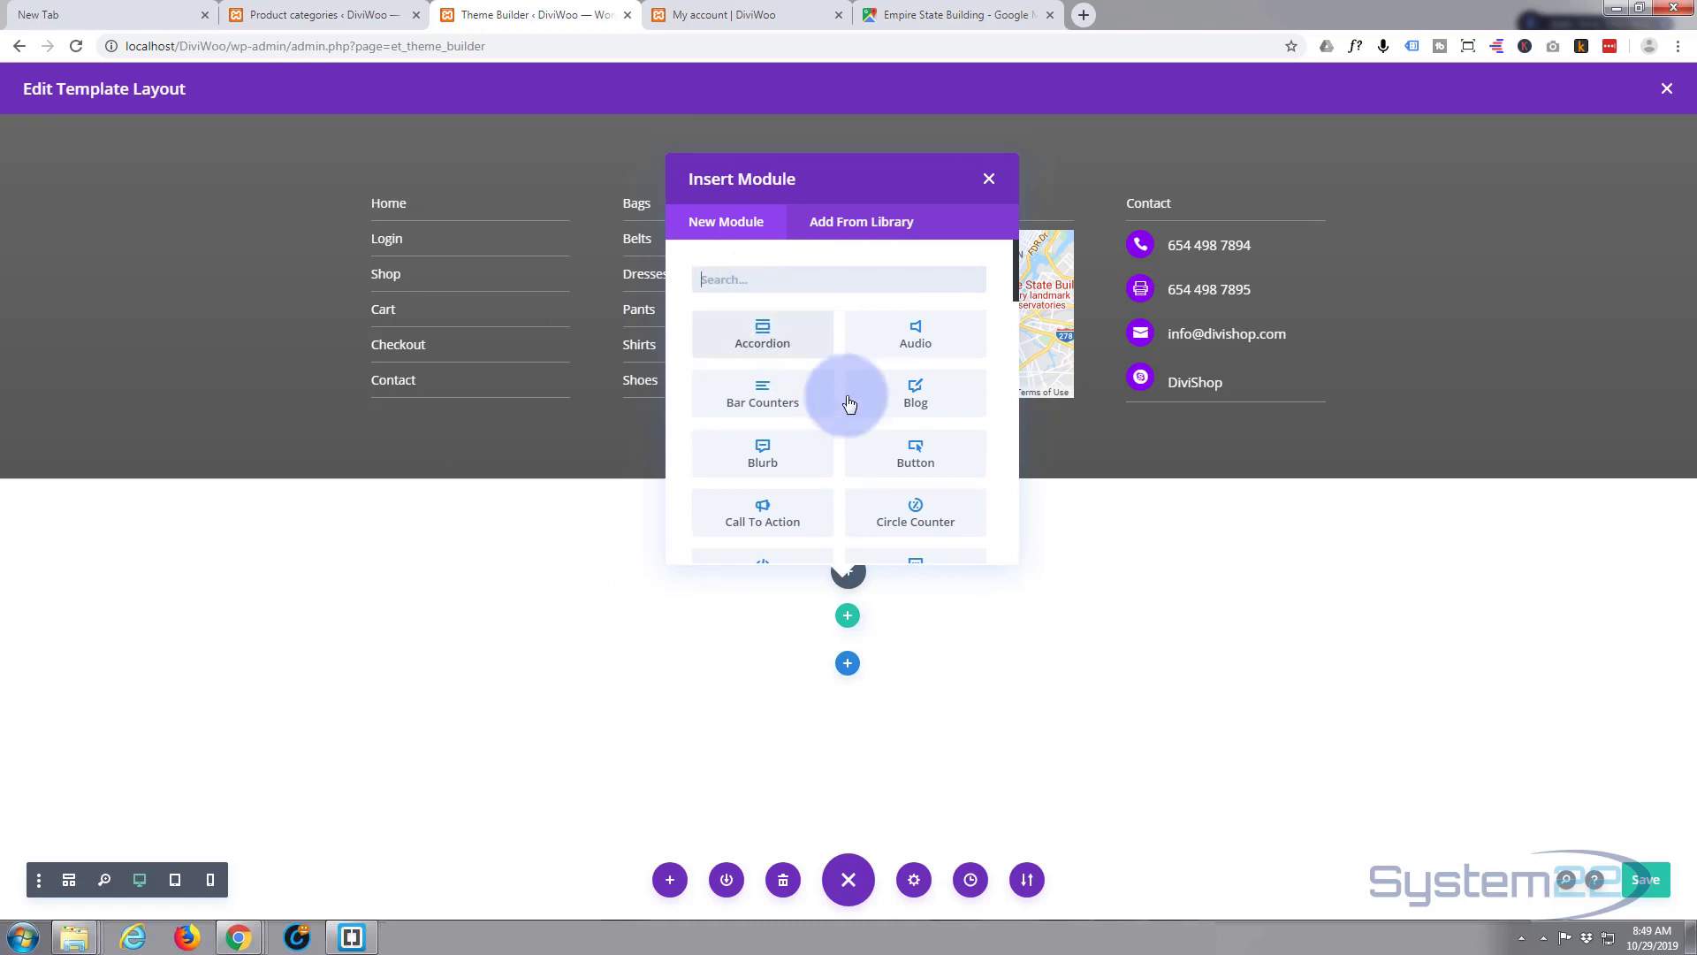
scroll(852, 426, "down", 5)
scroll(857, 426, "down", 2)
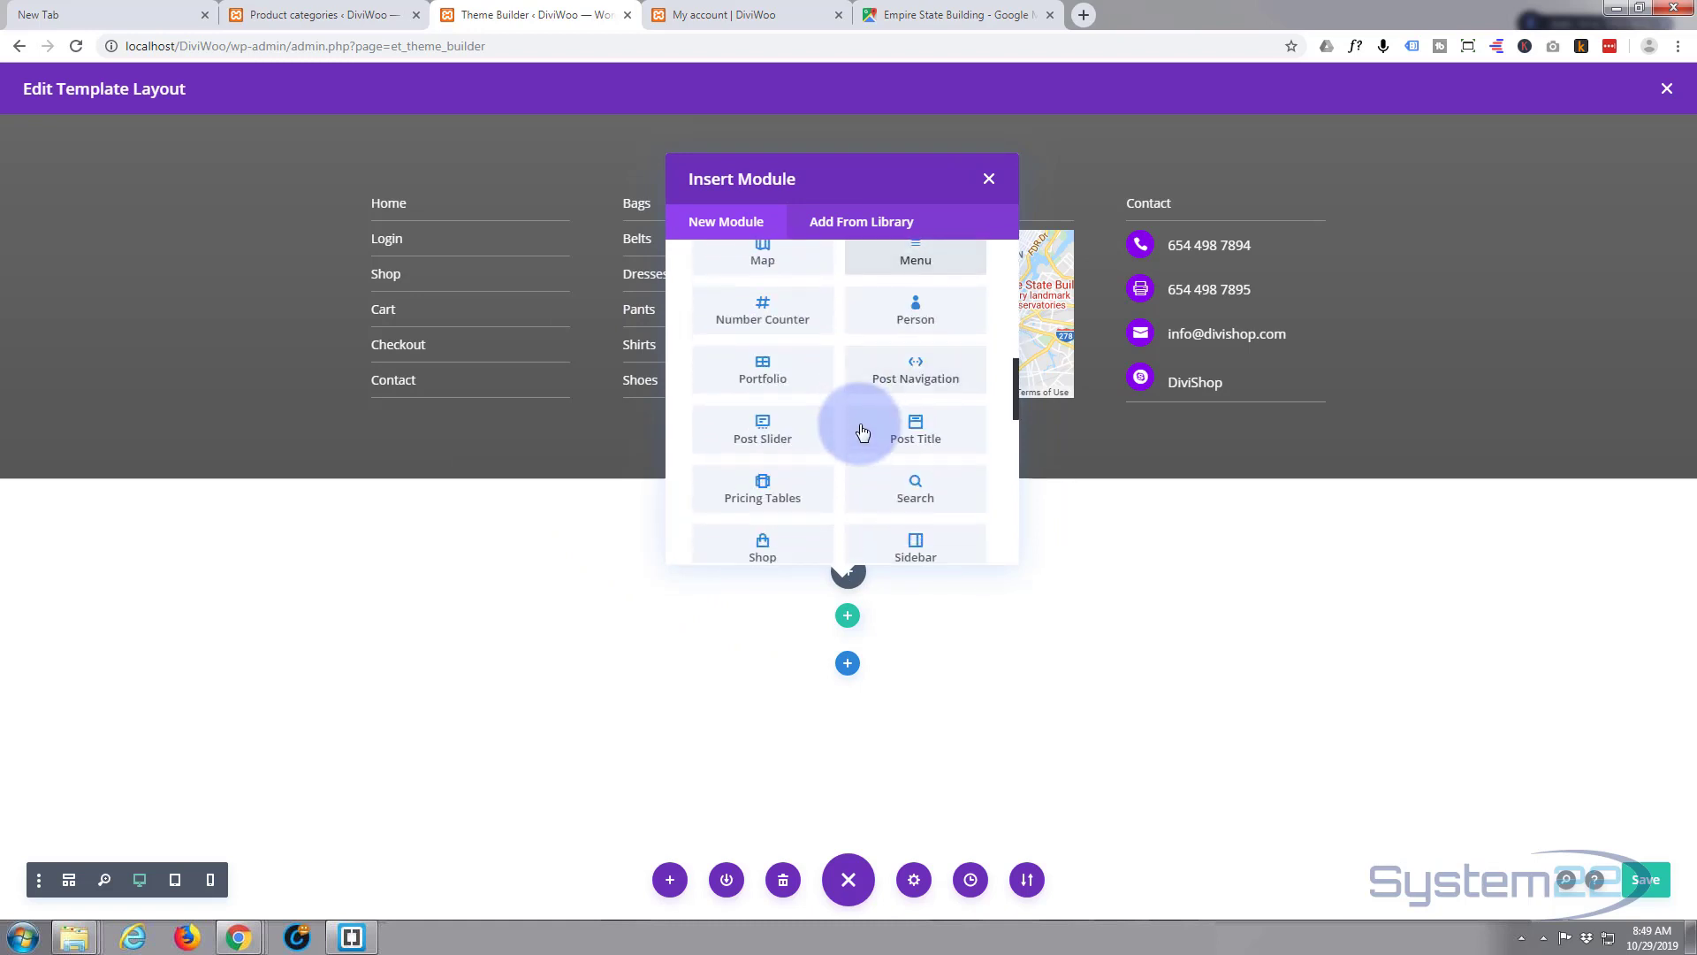
scroll(862, 430, "down", 4)
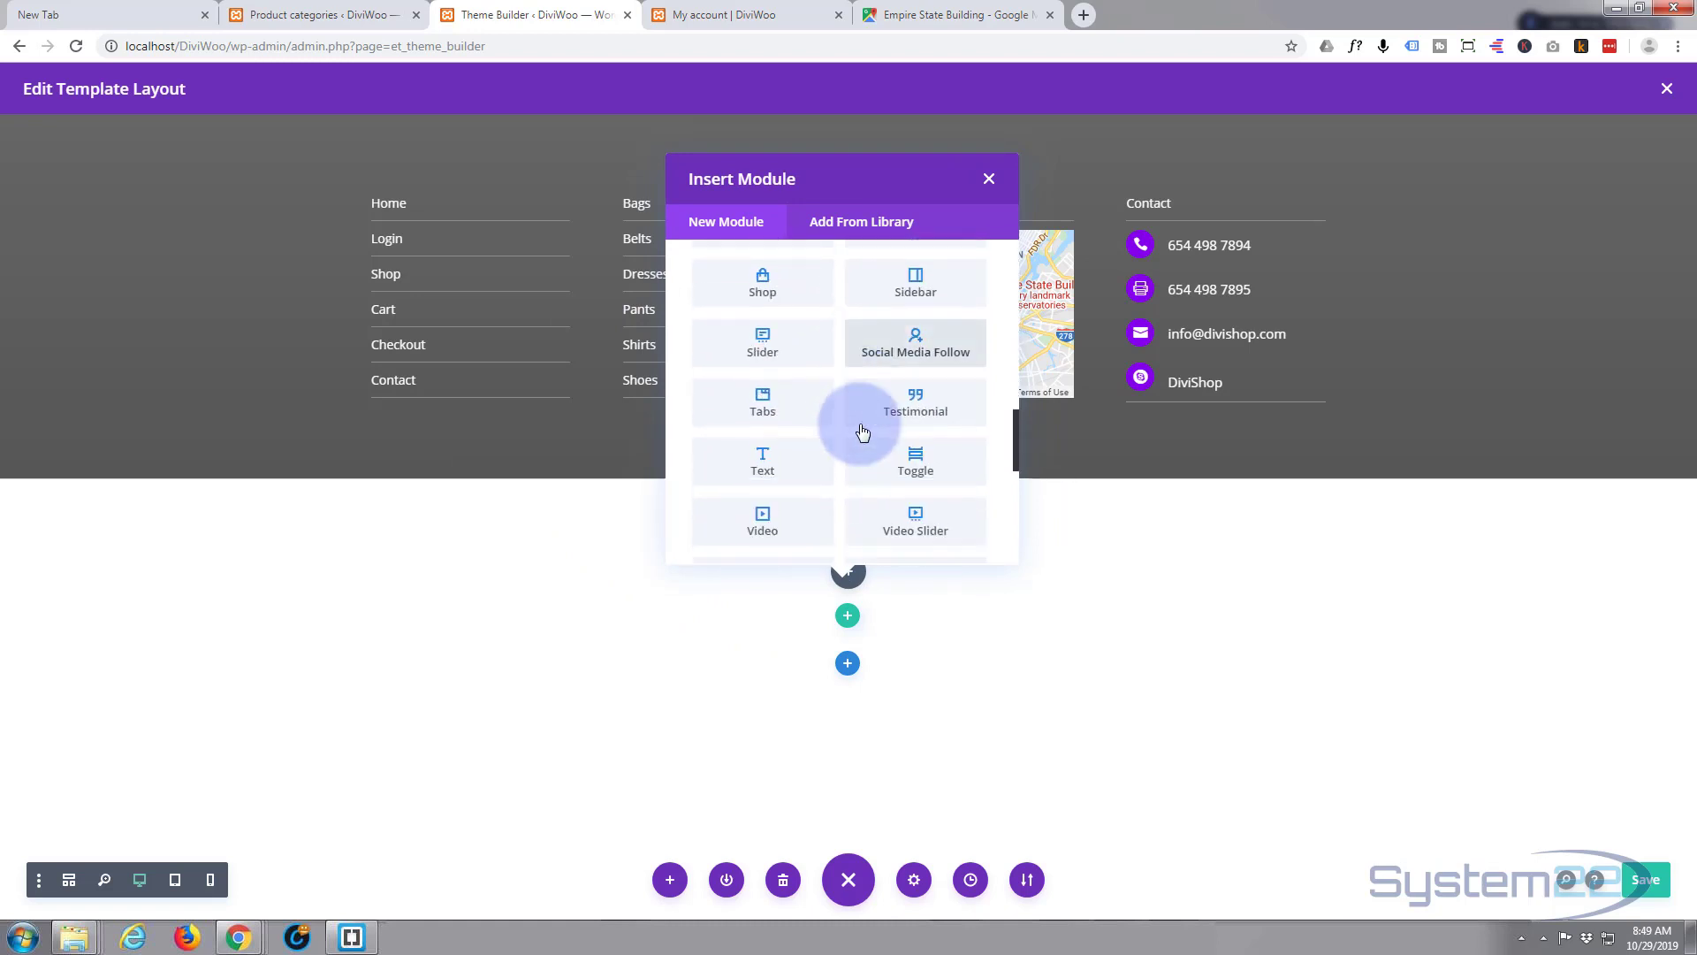
left_click(814, 378)
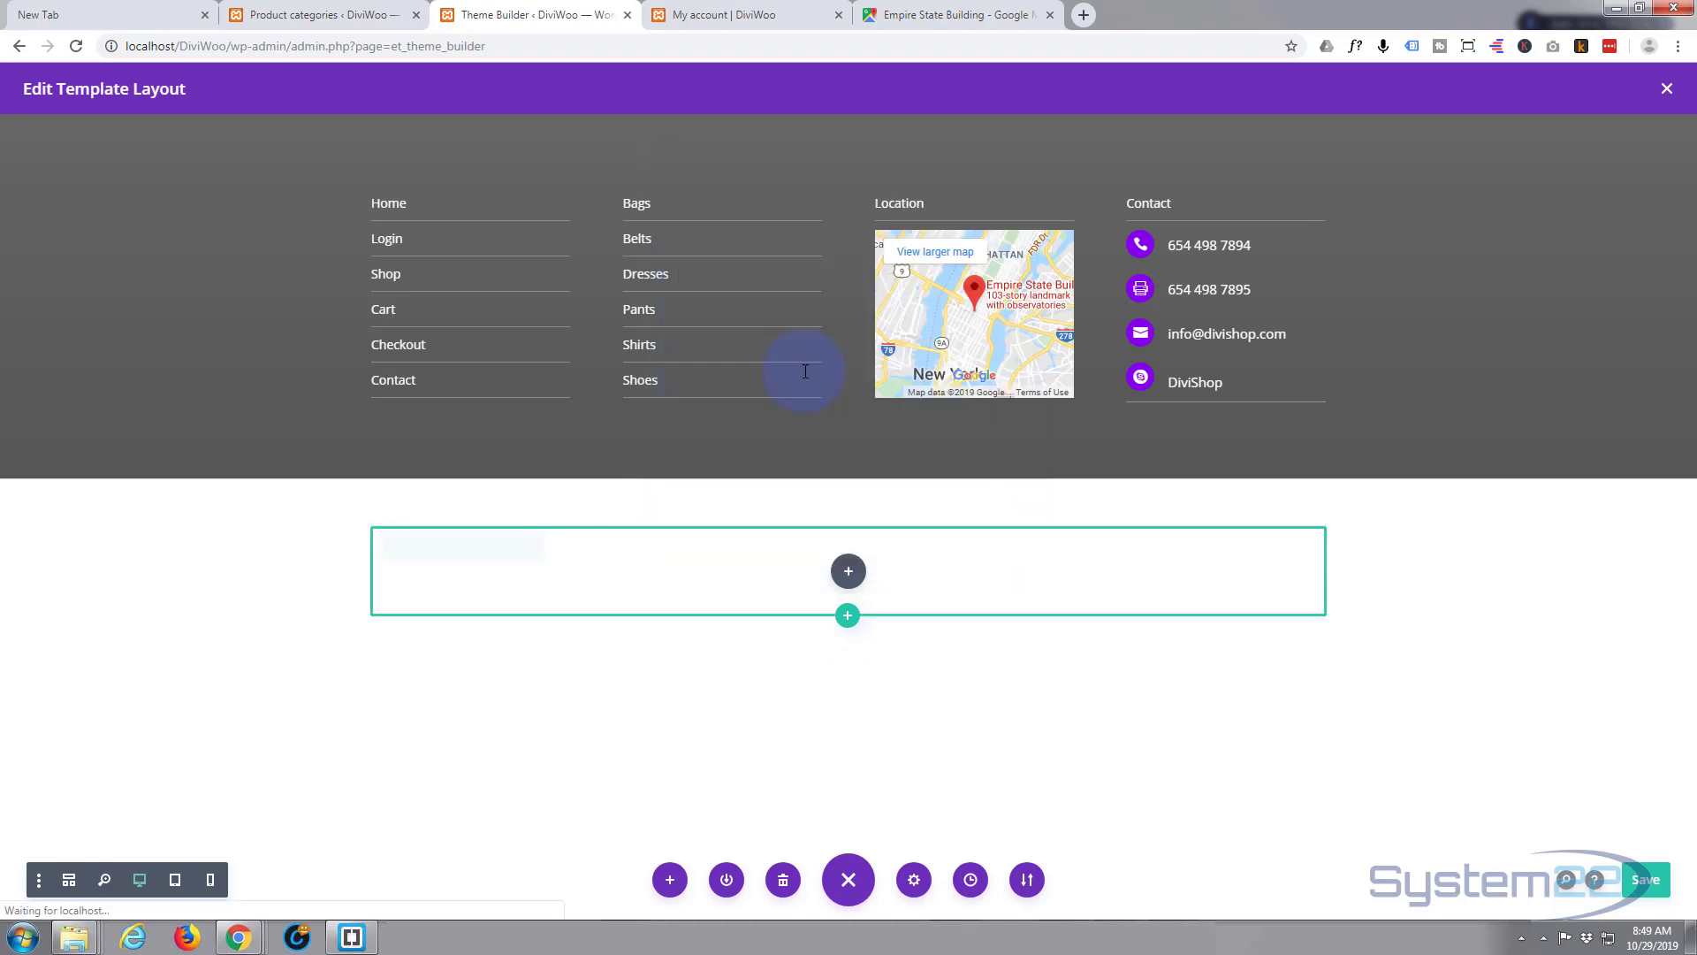
- Replace the placeholder text with '© DiviWoo 2019 -Present - All Rights Reserved'
left_click_drag(457, 630, 747, 732)
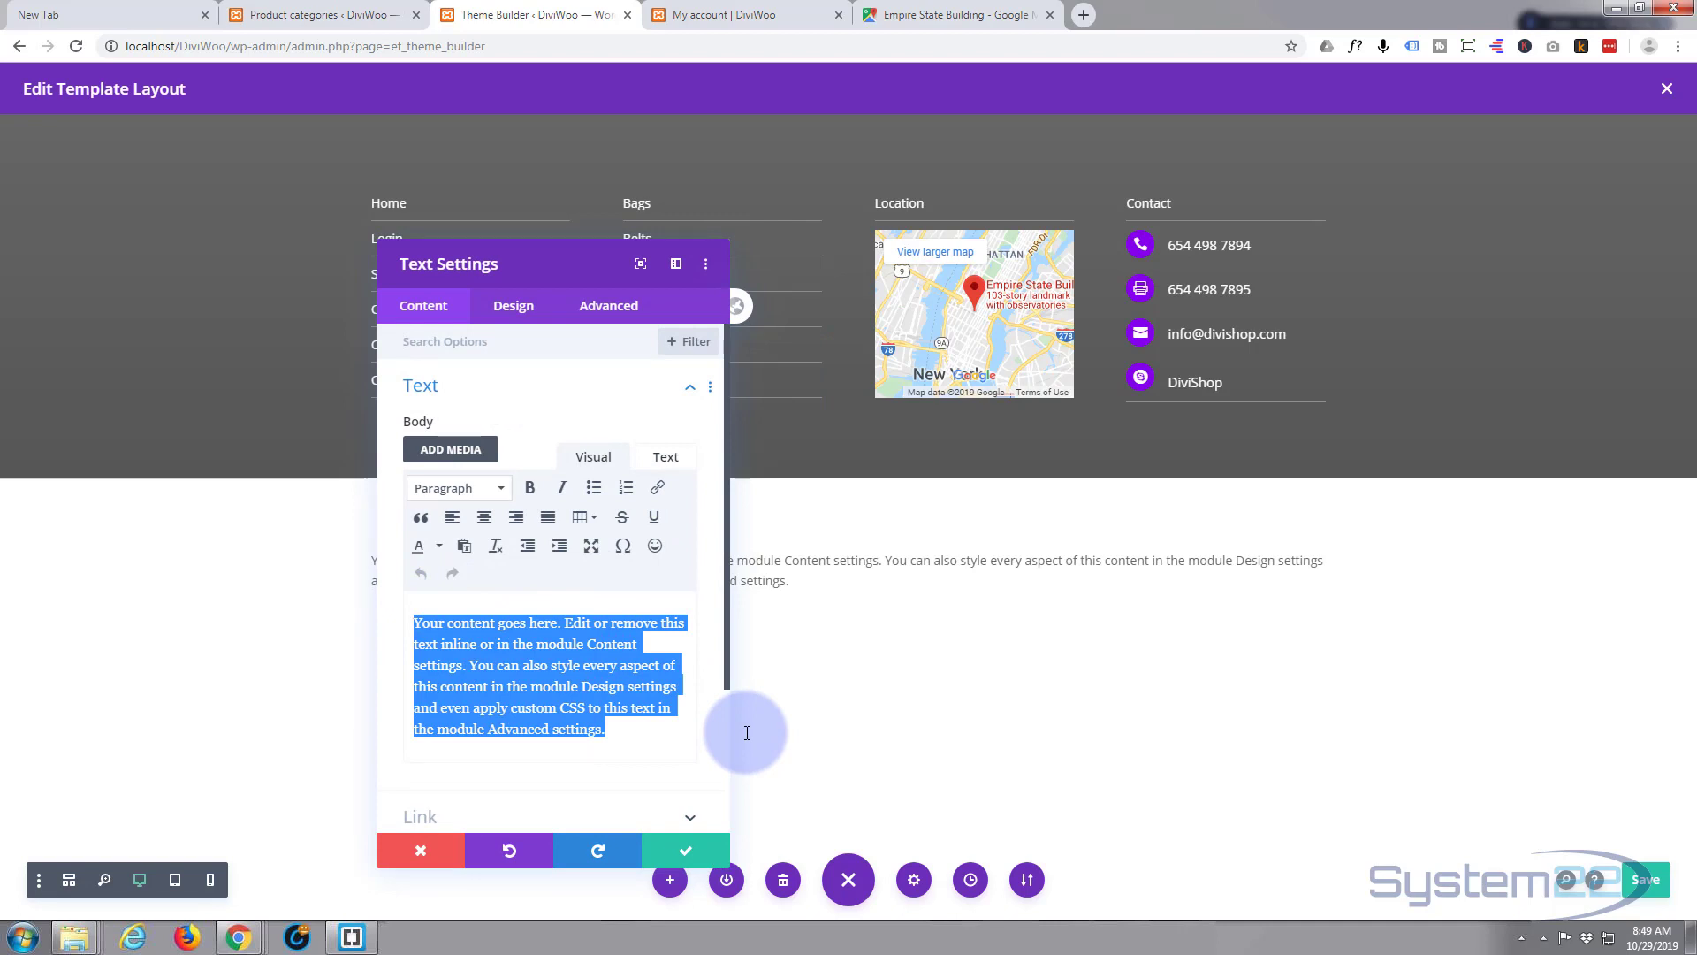
key("BackSpace")
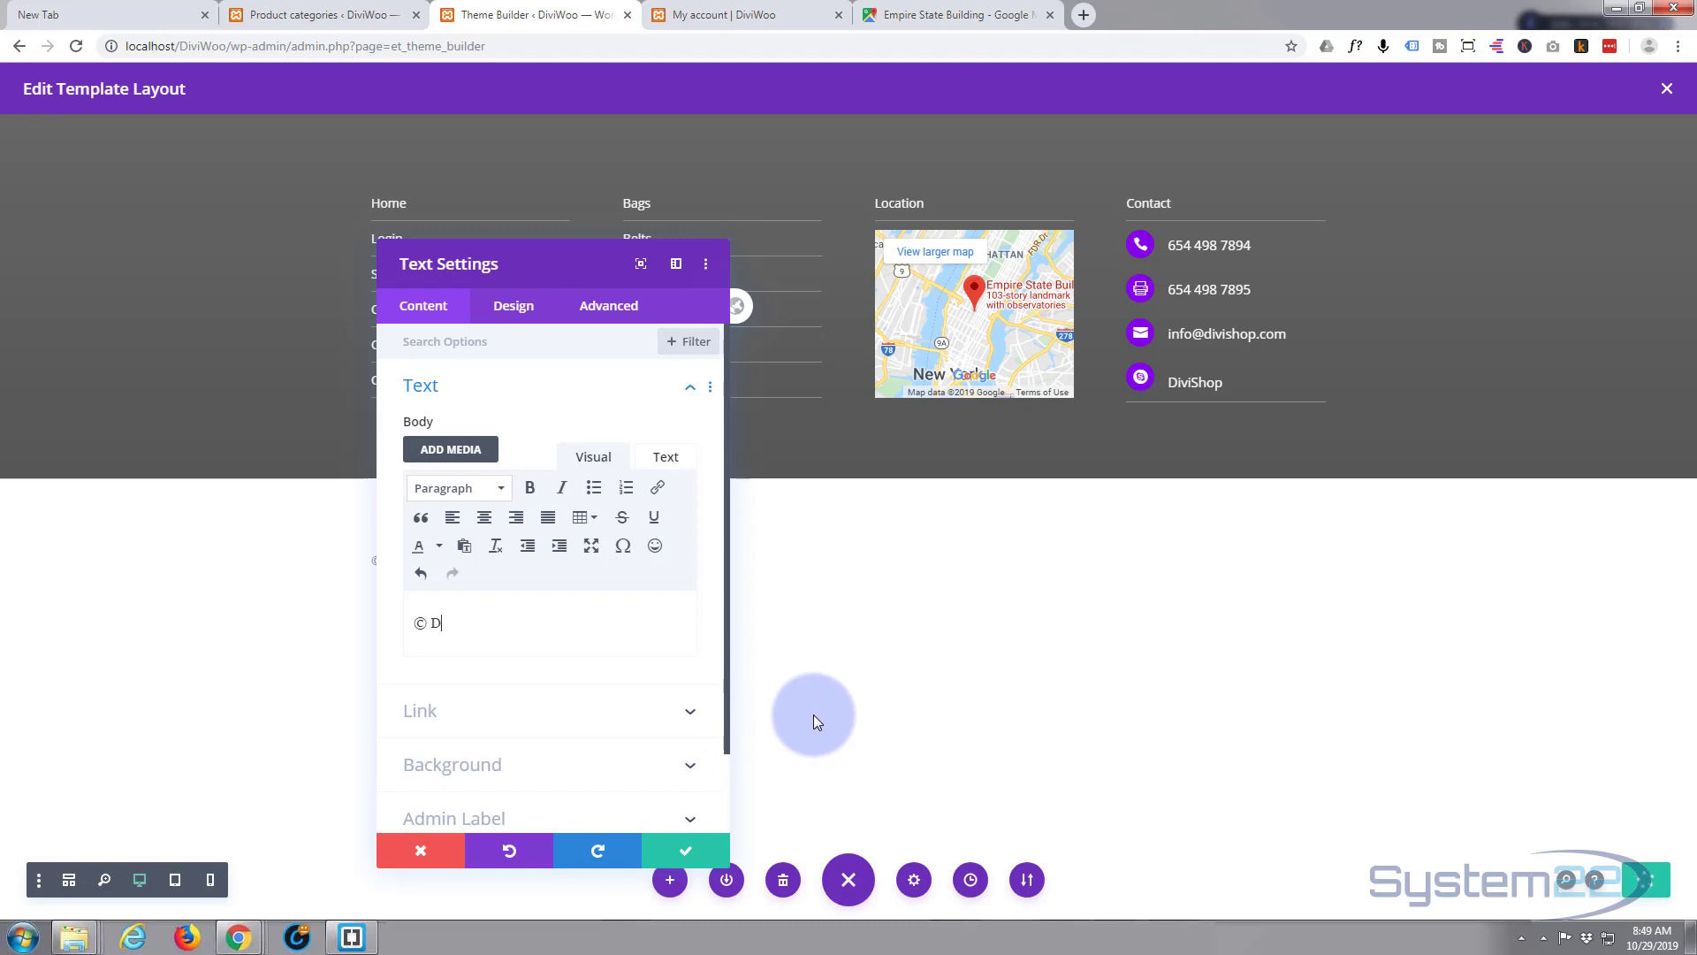
type("iviWoo 2019 -Present - All ")
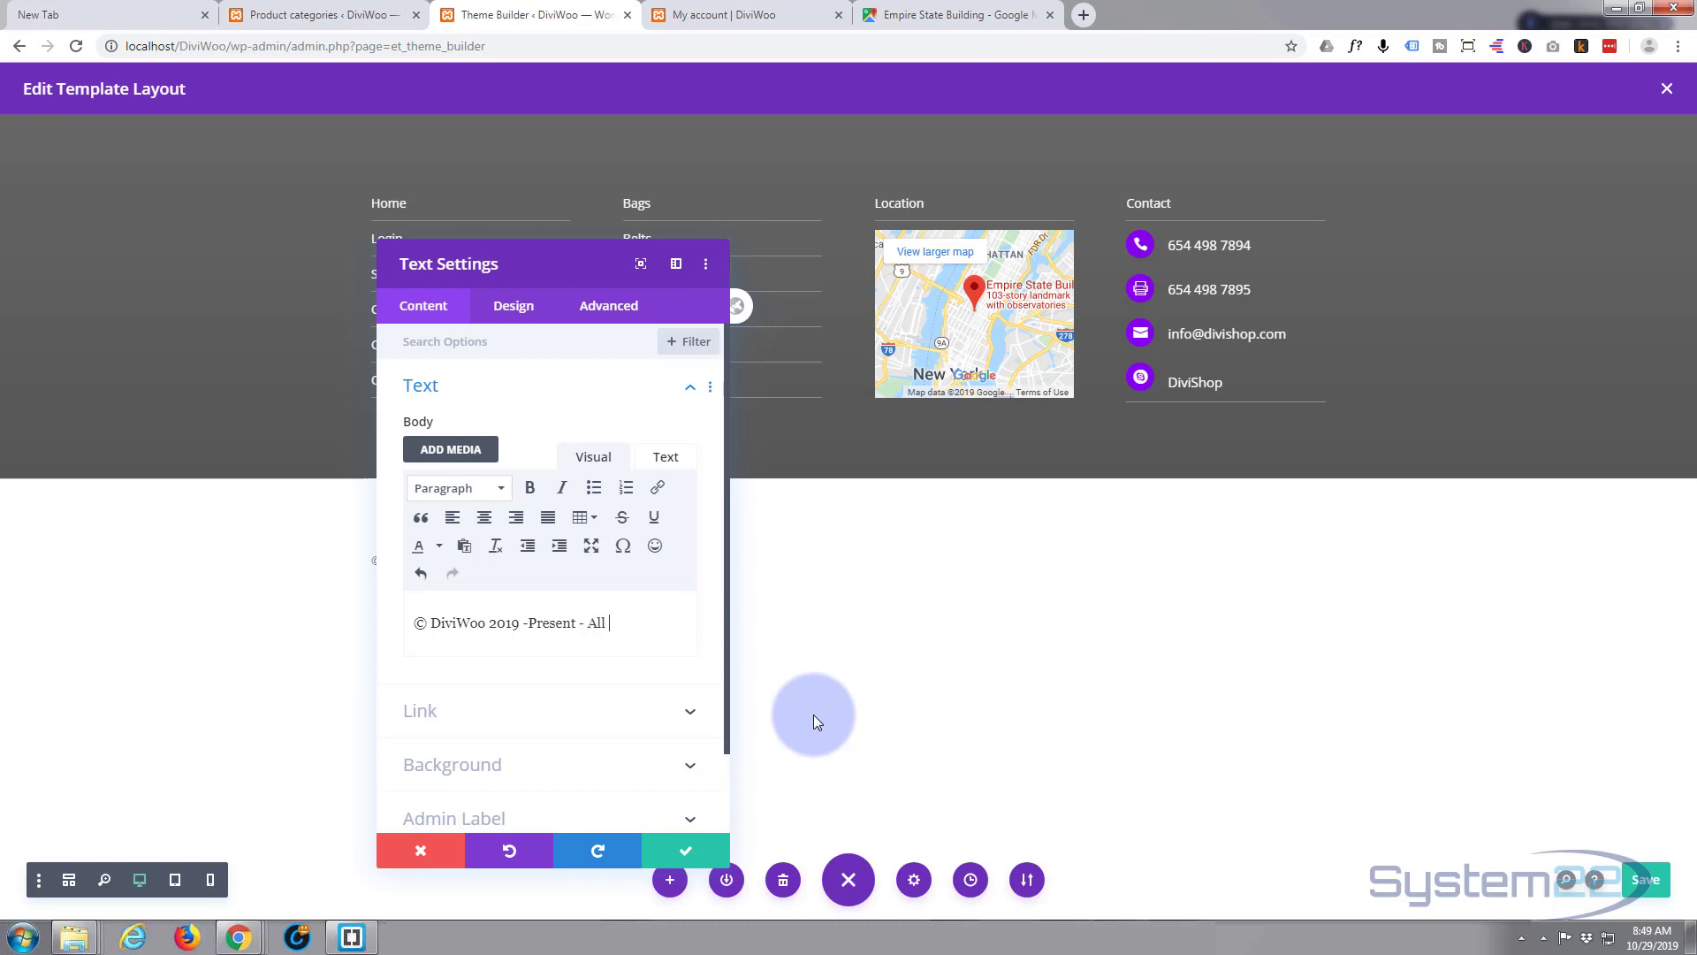
type("Rights Reserved")
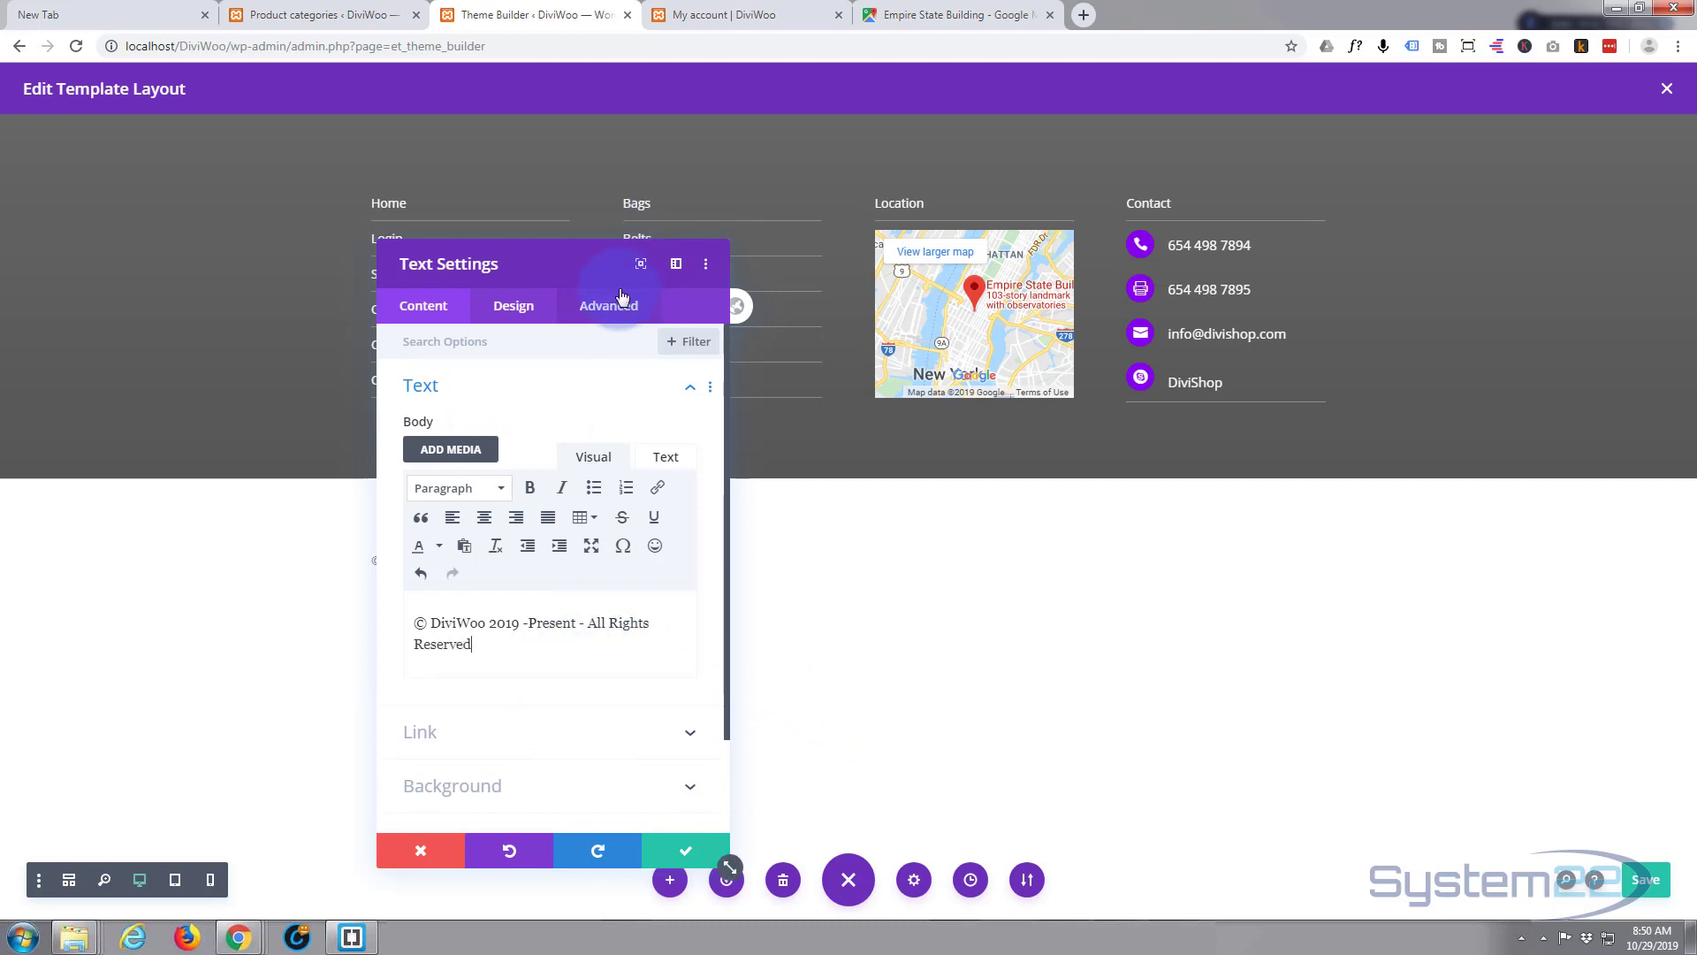
left_click_drag(619, 269, 1304, 347)
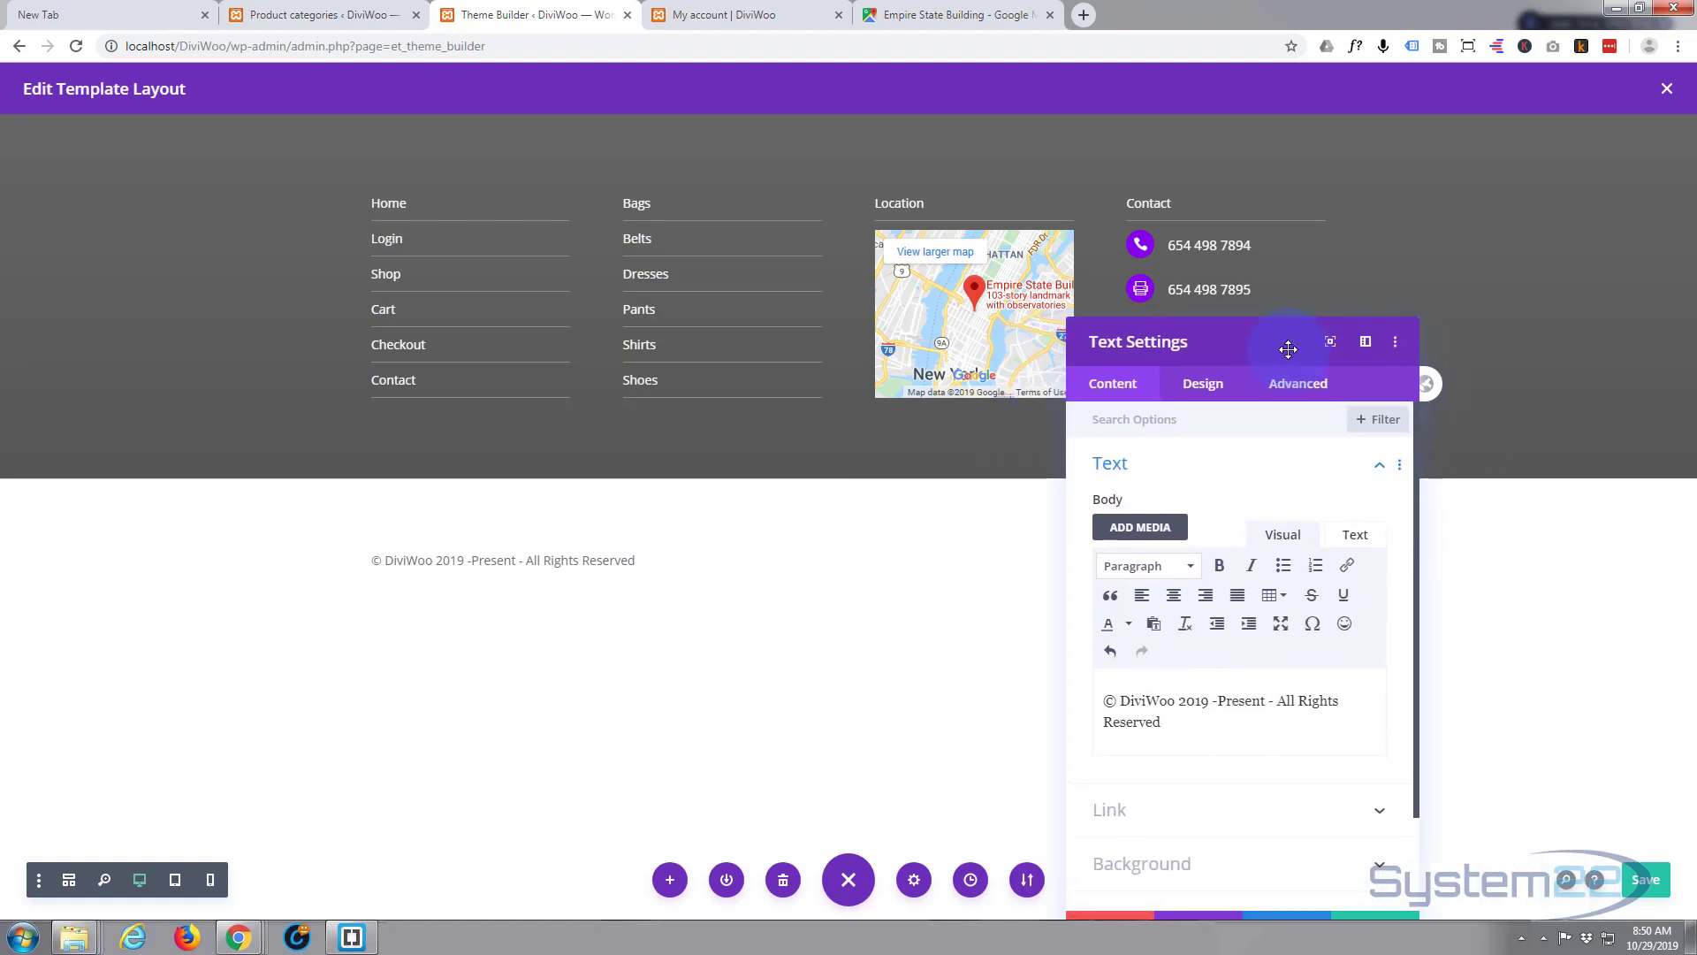
- Centre-align the copyright text in its Design settings and save the module
left_click(1207, 389)
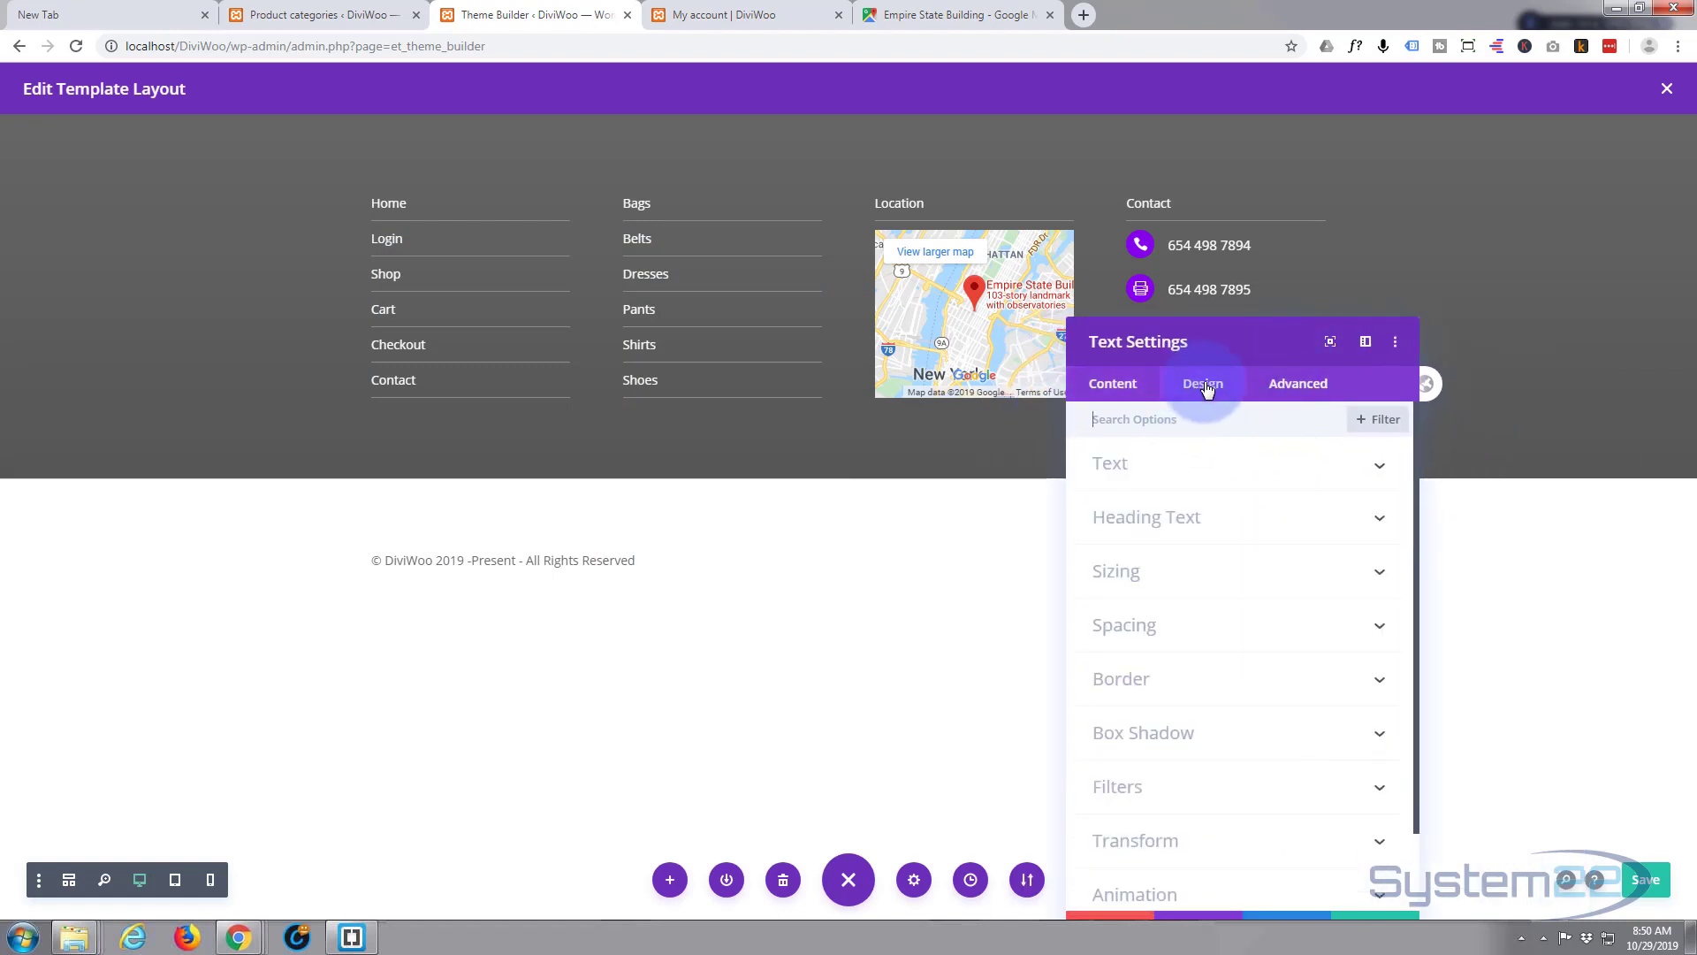
left_click(1232, 467)
scroll(1255, 583, "down", 1)
scroll(1246, 573, "down", 5)
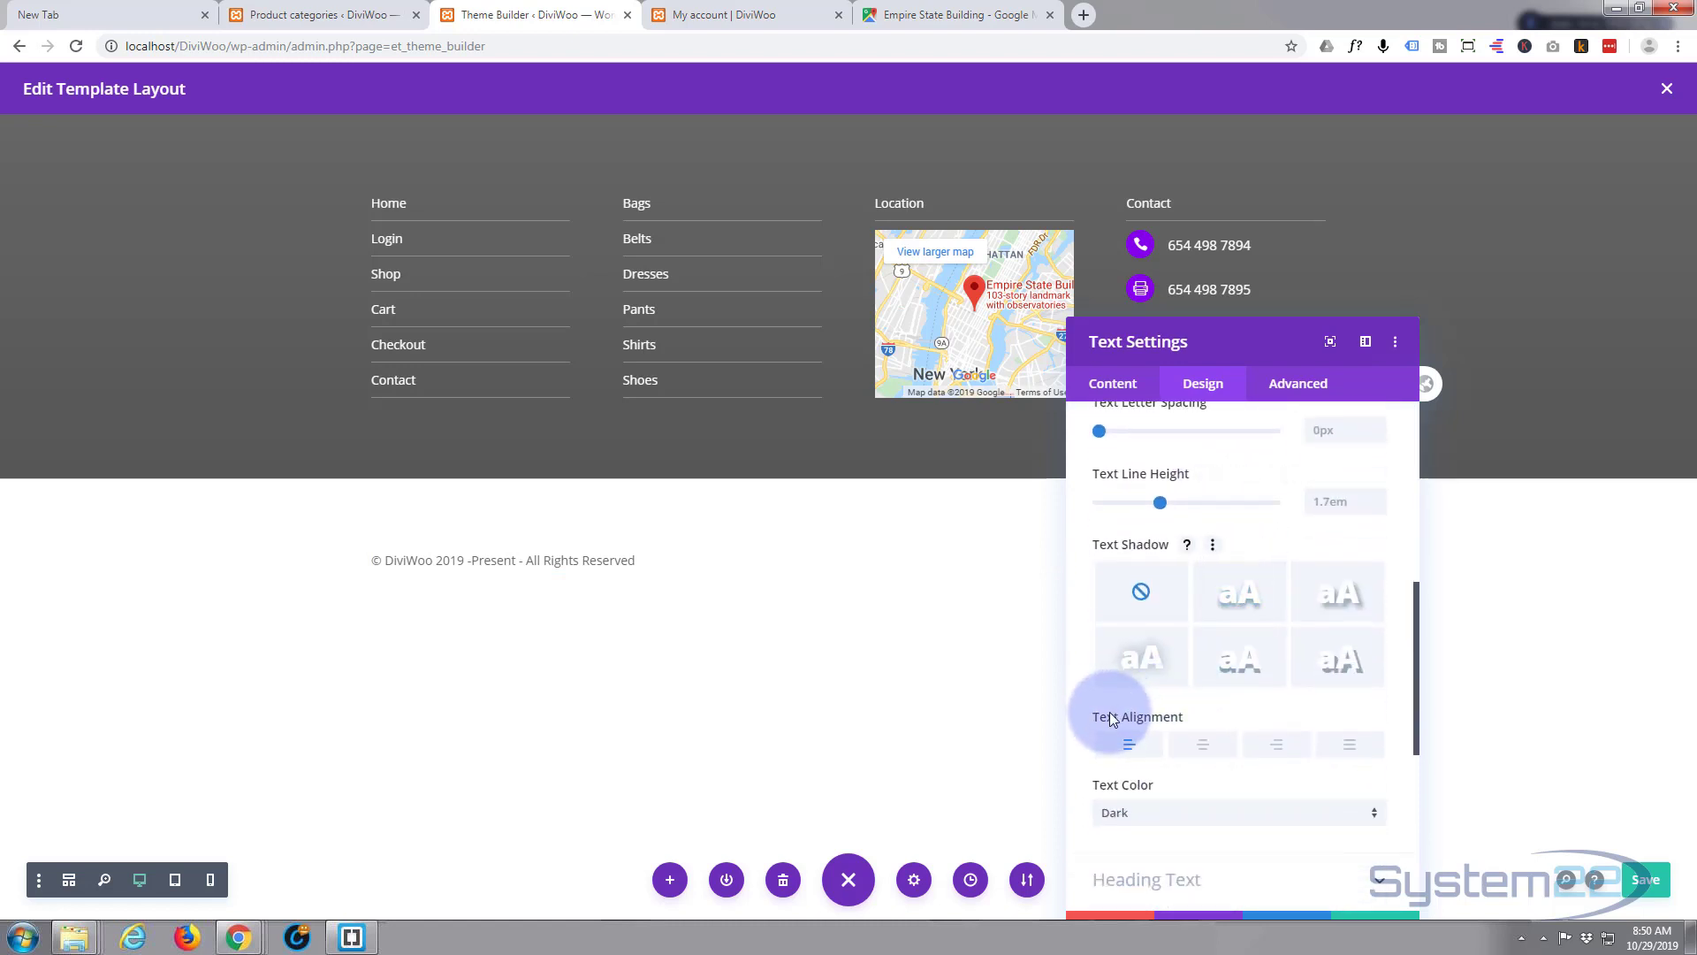
left_click(1209, 748)
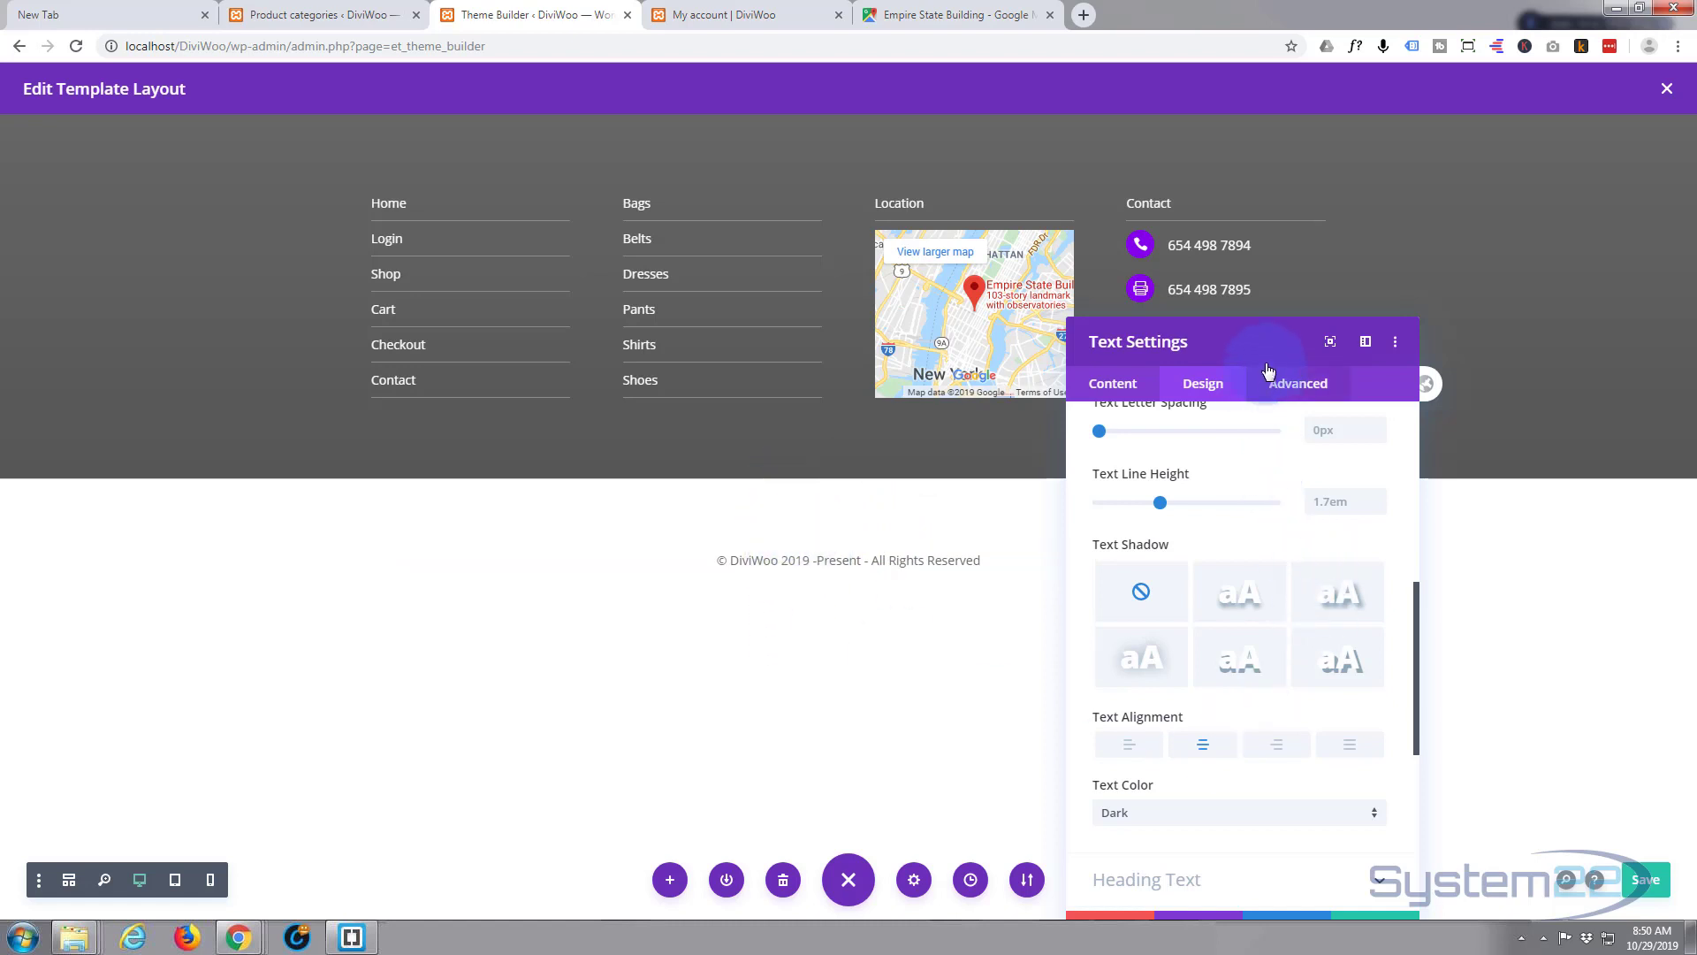
left_click_drag(1259, 343, 1373, 170)
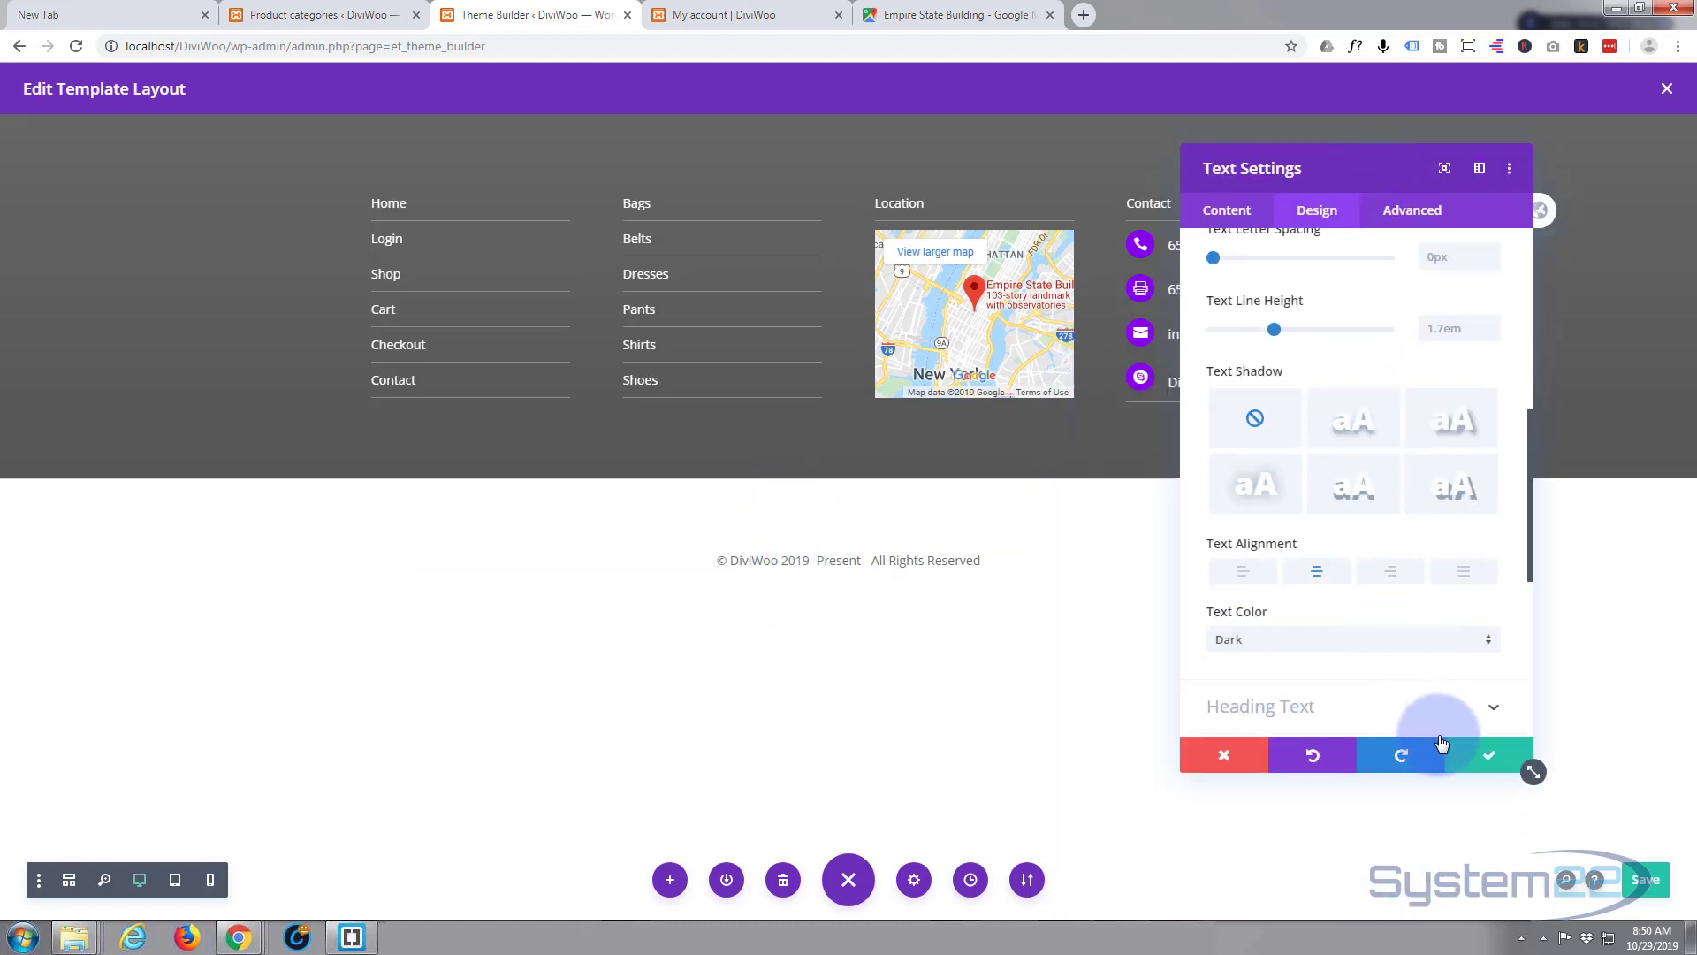
left_click(1503, 757)
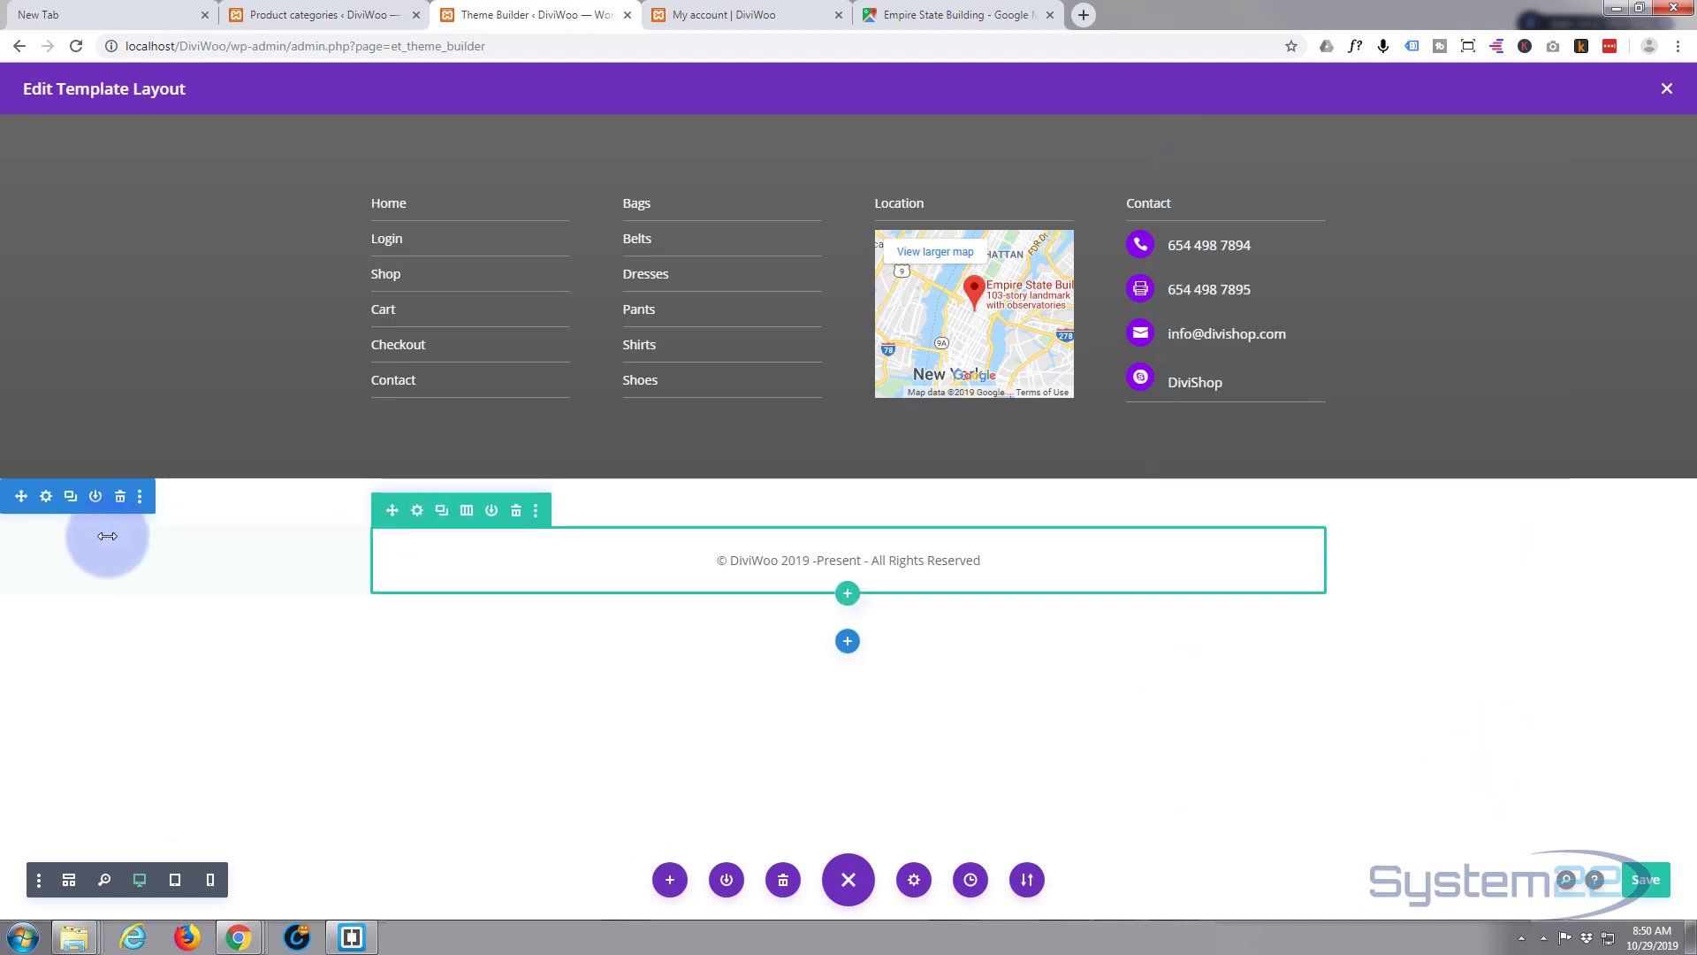
- Give the copyright section a black background
left_click(46, 497)
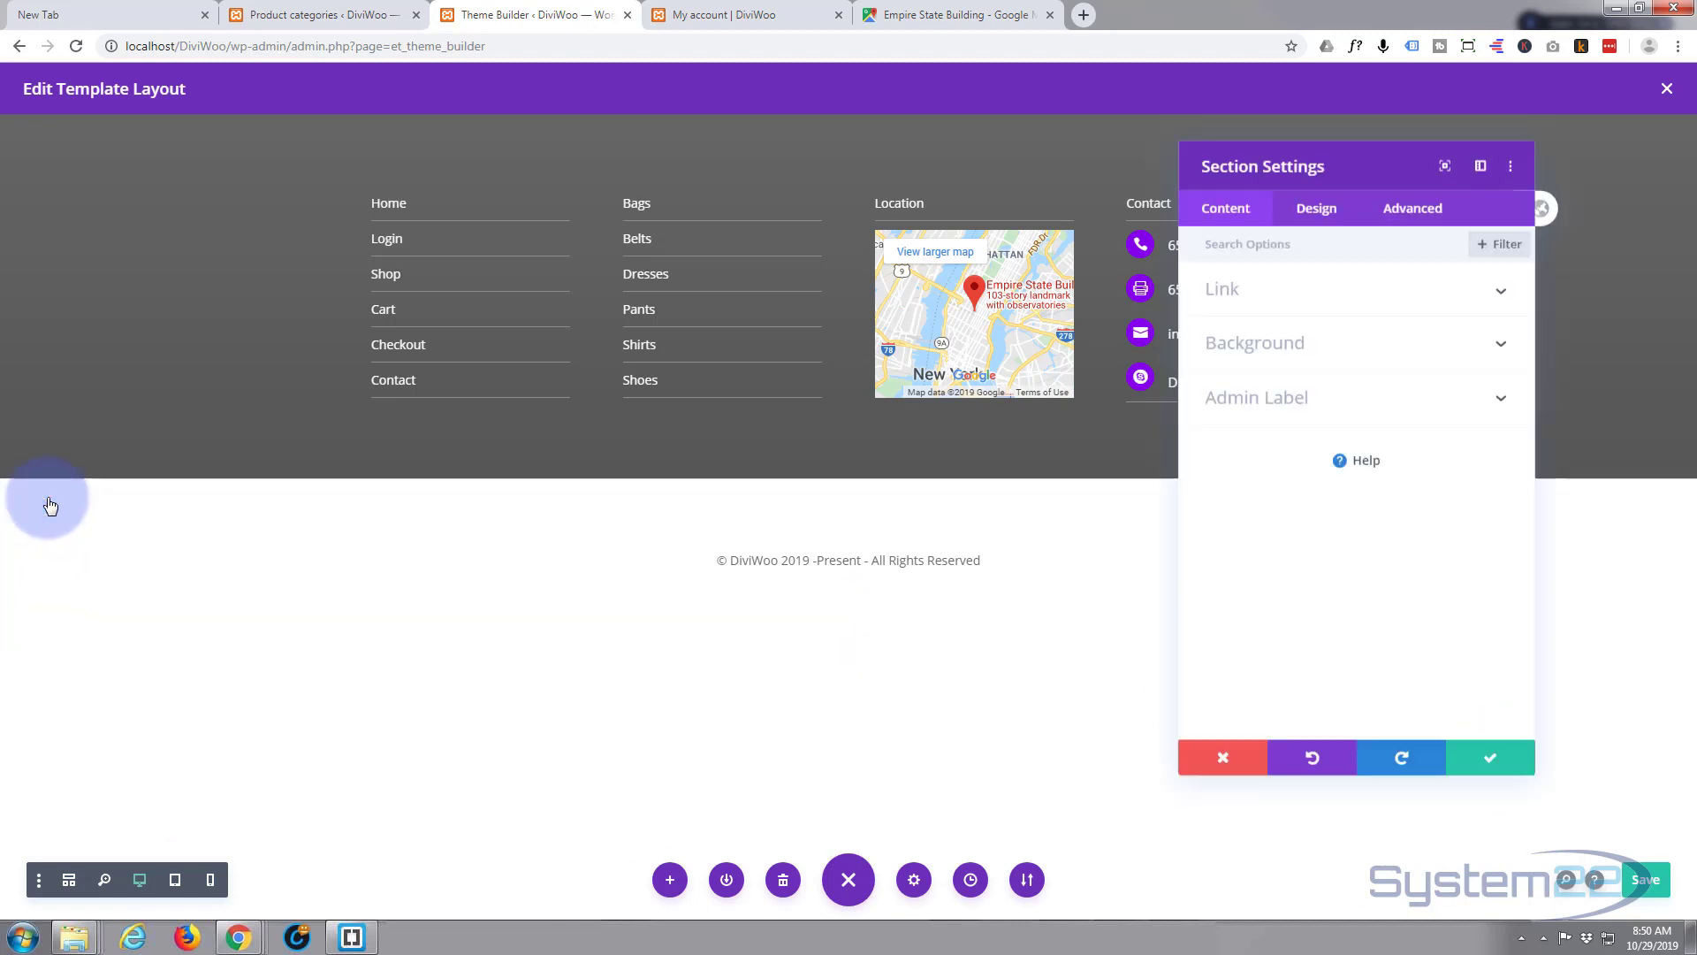
left_click(1407, 353)
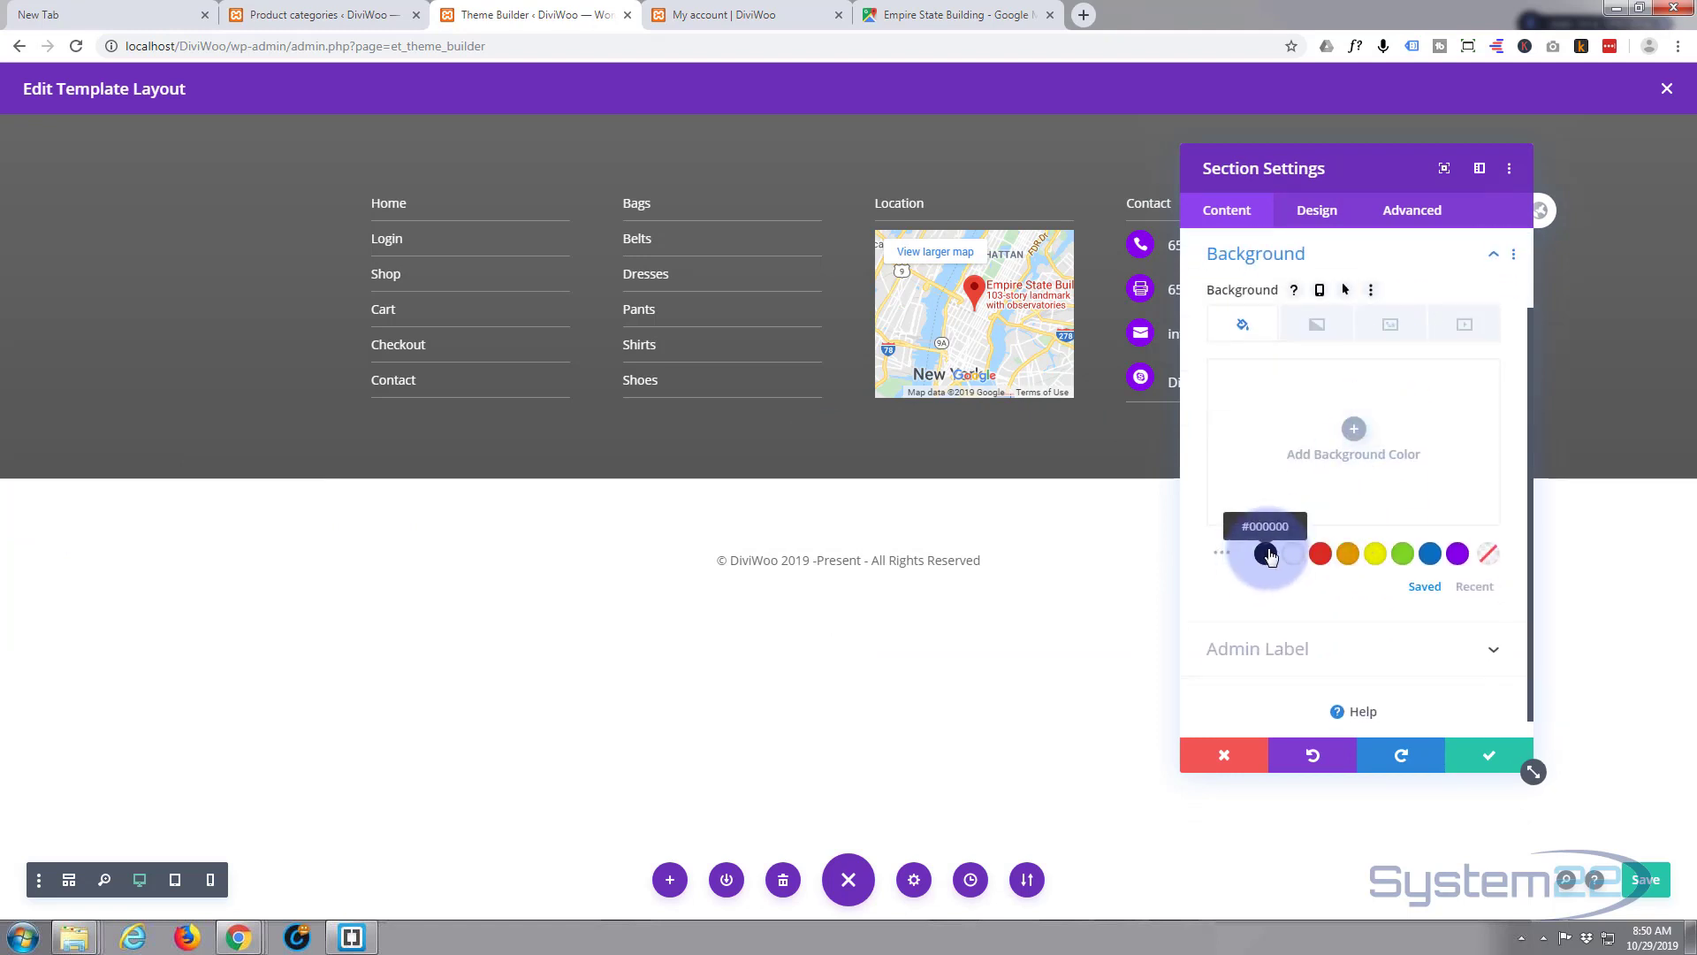
left_click(1266, 553)
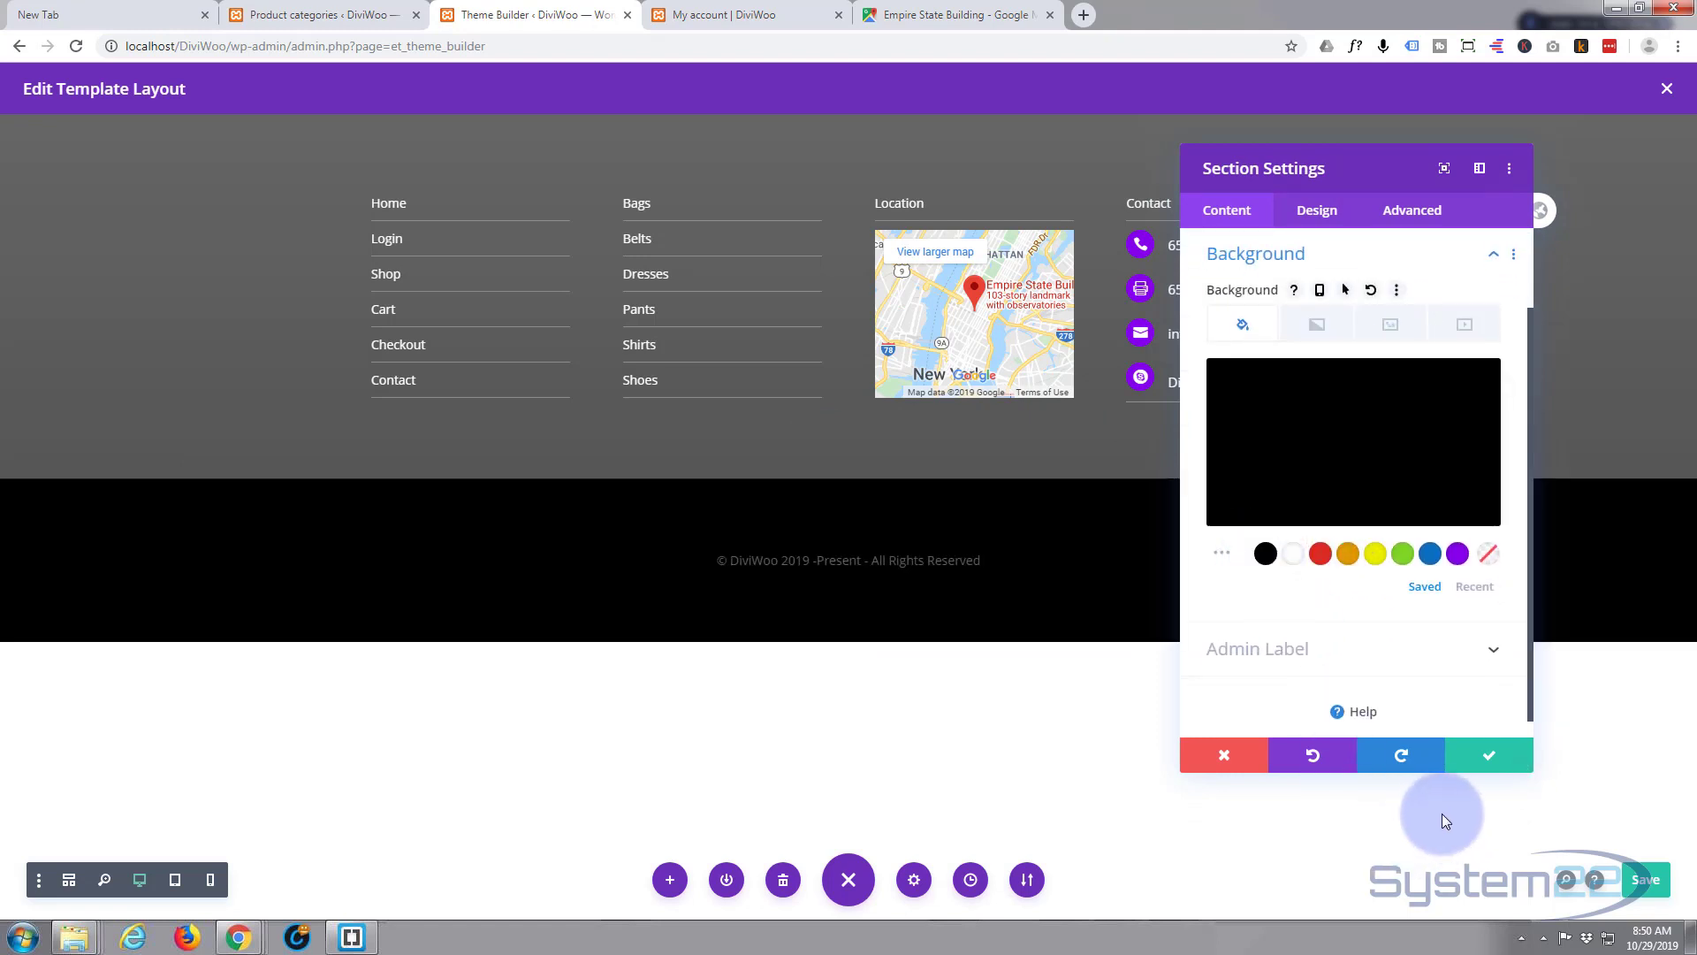
left_click(1485, 760)
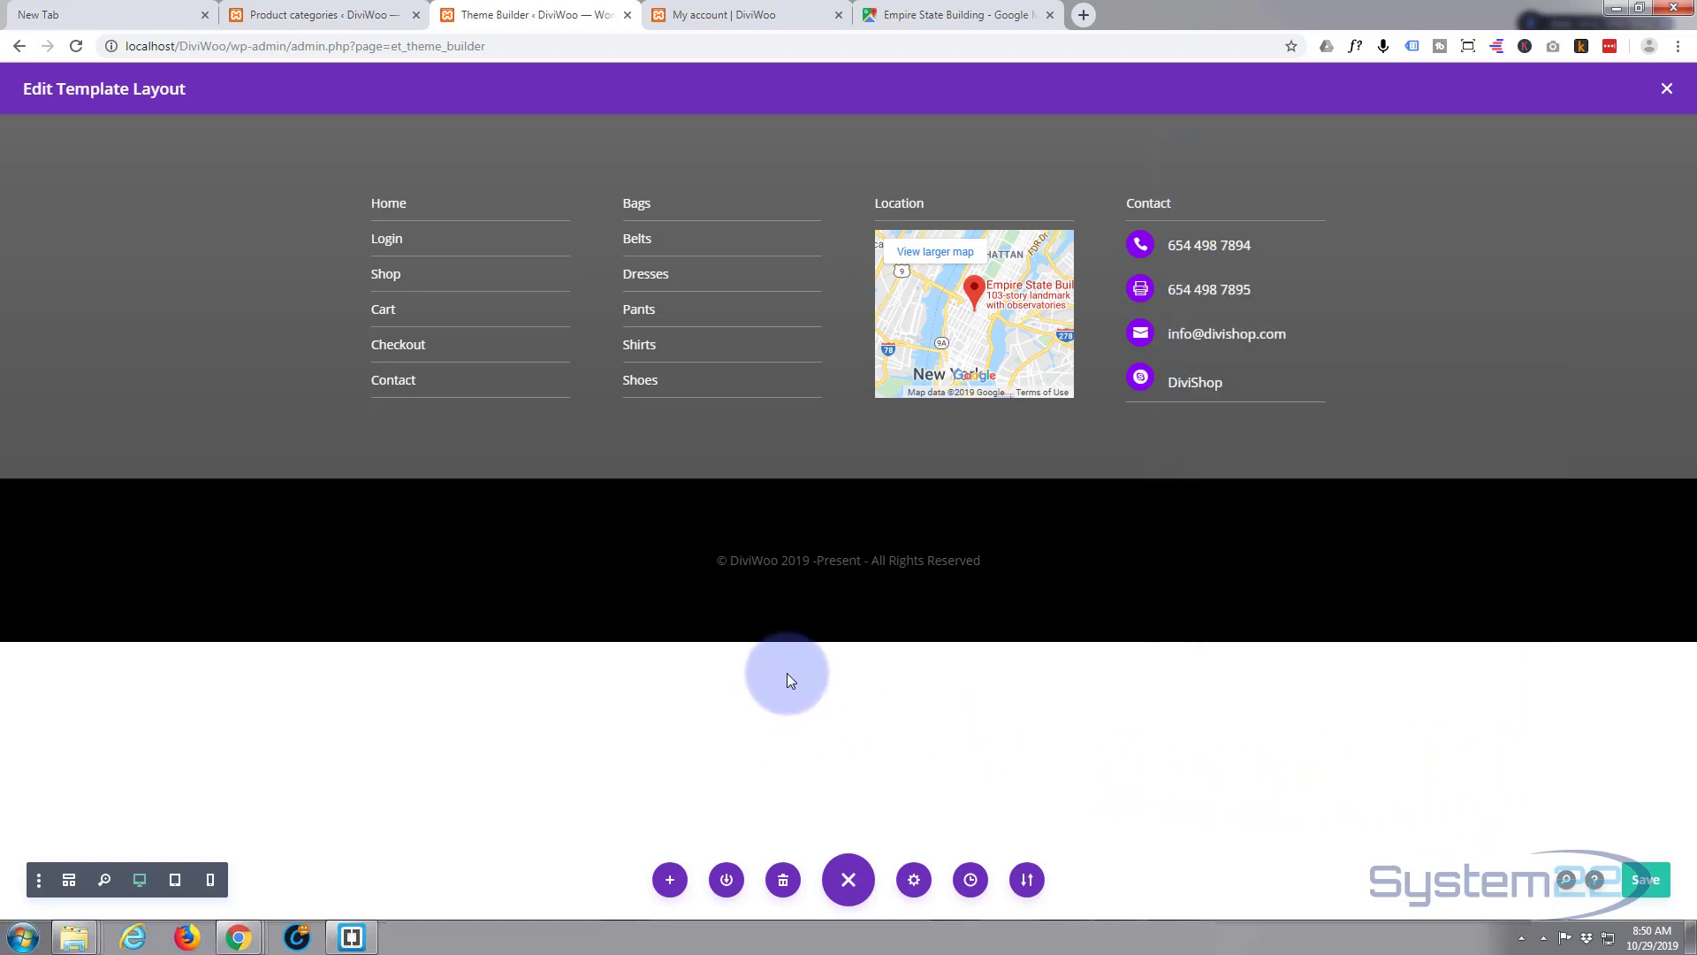
- Drag the copyright section's bottom padding up to slim the bar
mouse_move(790, 636)
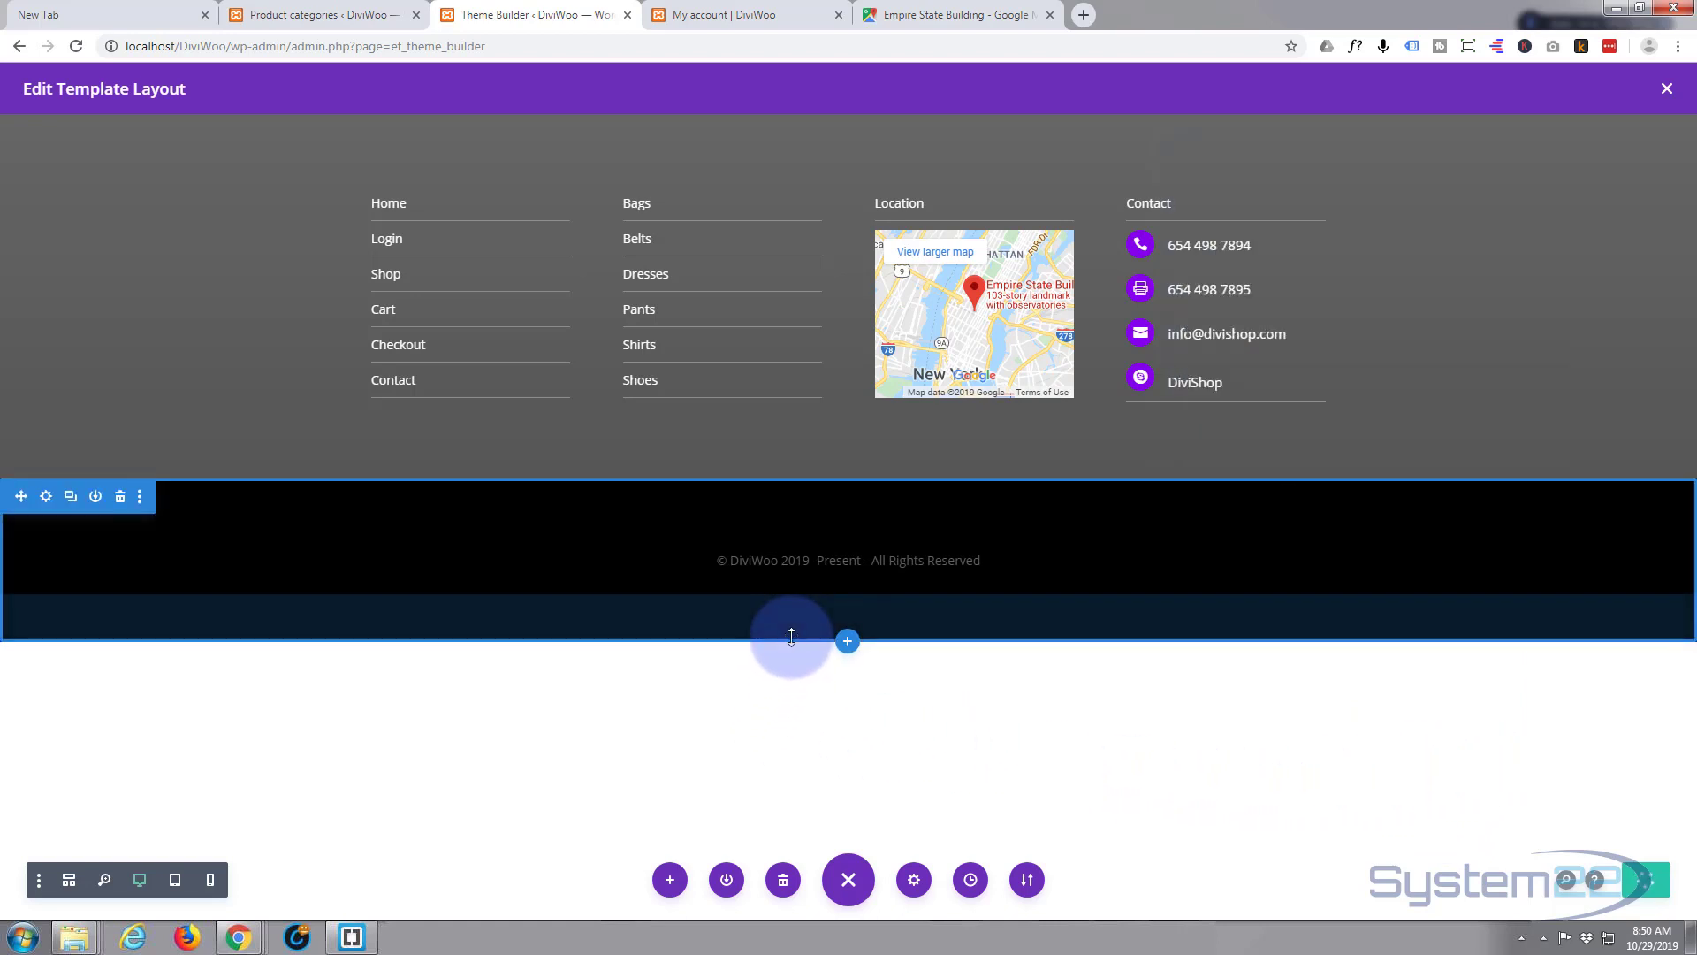
left_click_drag(791, 637, 819, 439)
mouse_move(807, 513)
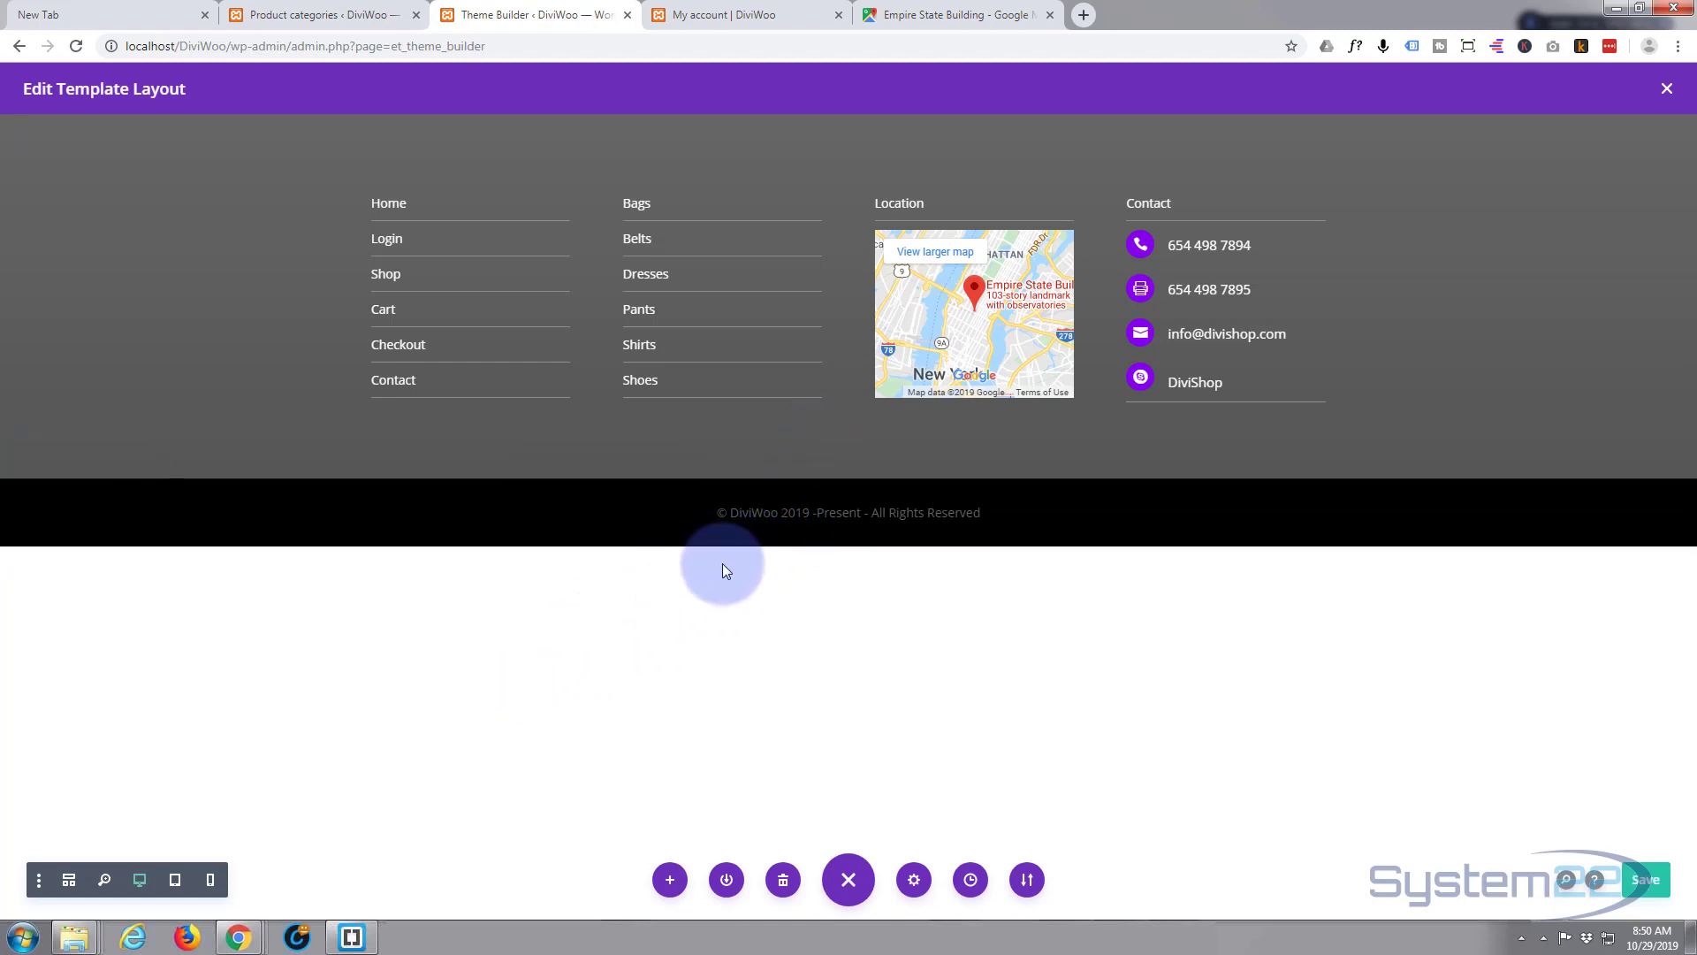
mouse_move(739, 511)
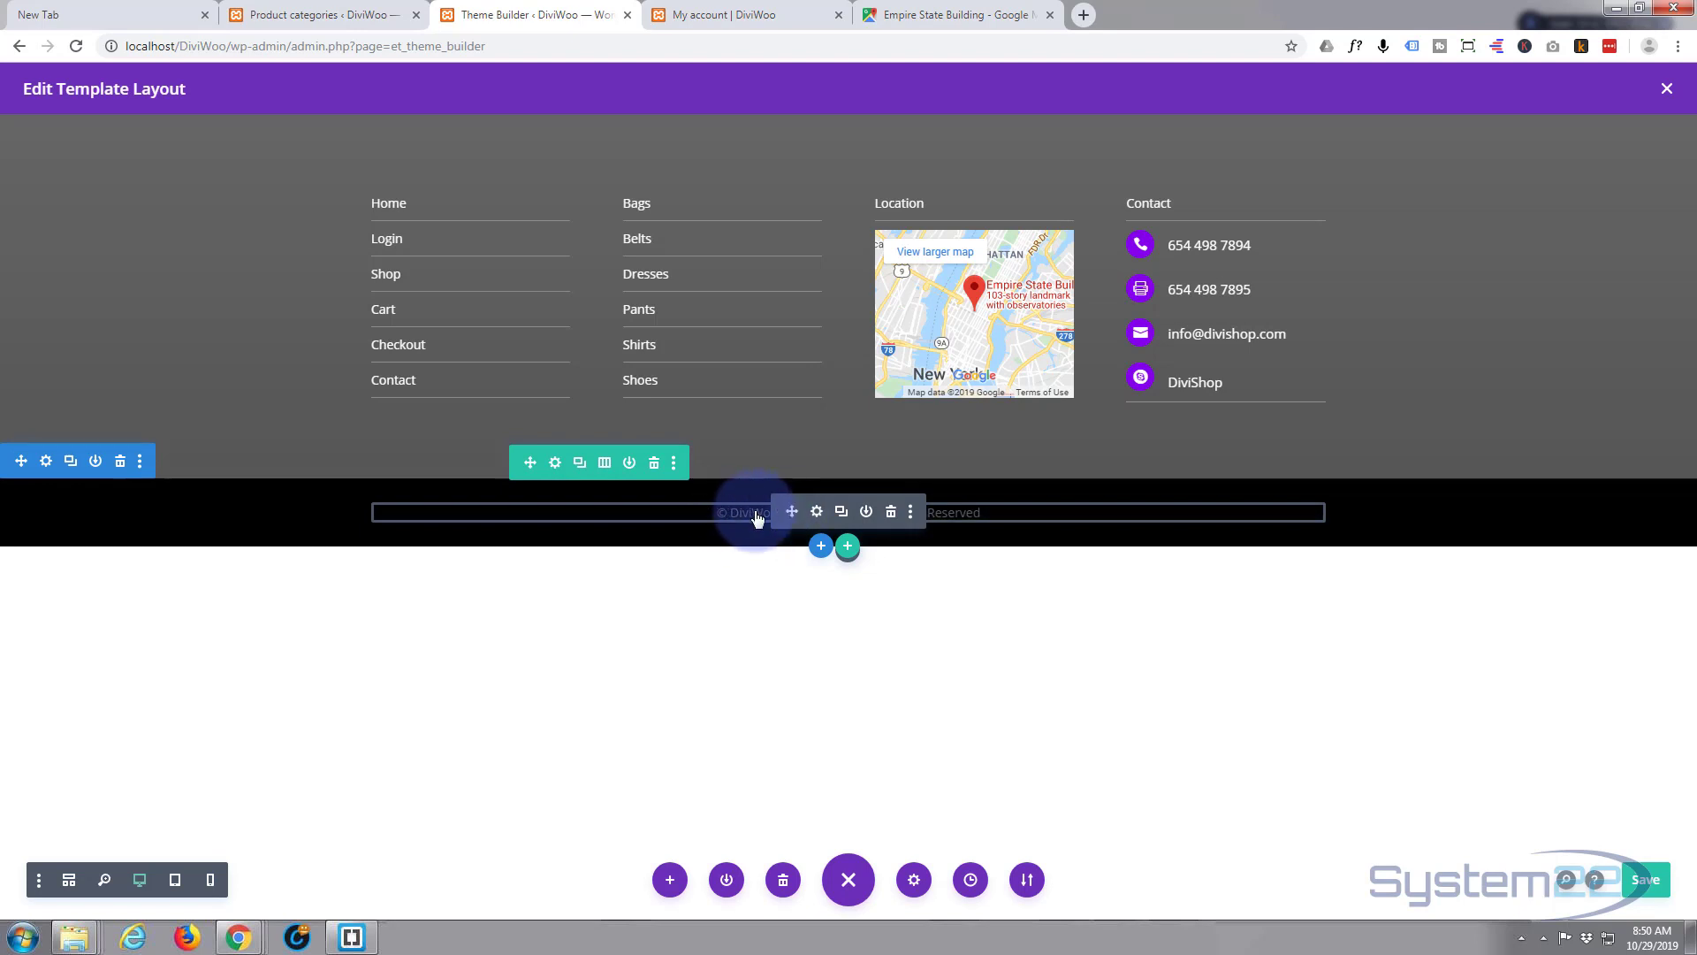
- Make the copyright text white (#ffffff) and reduce the padding above it
left_click(817, 513)
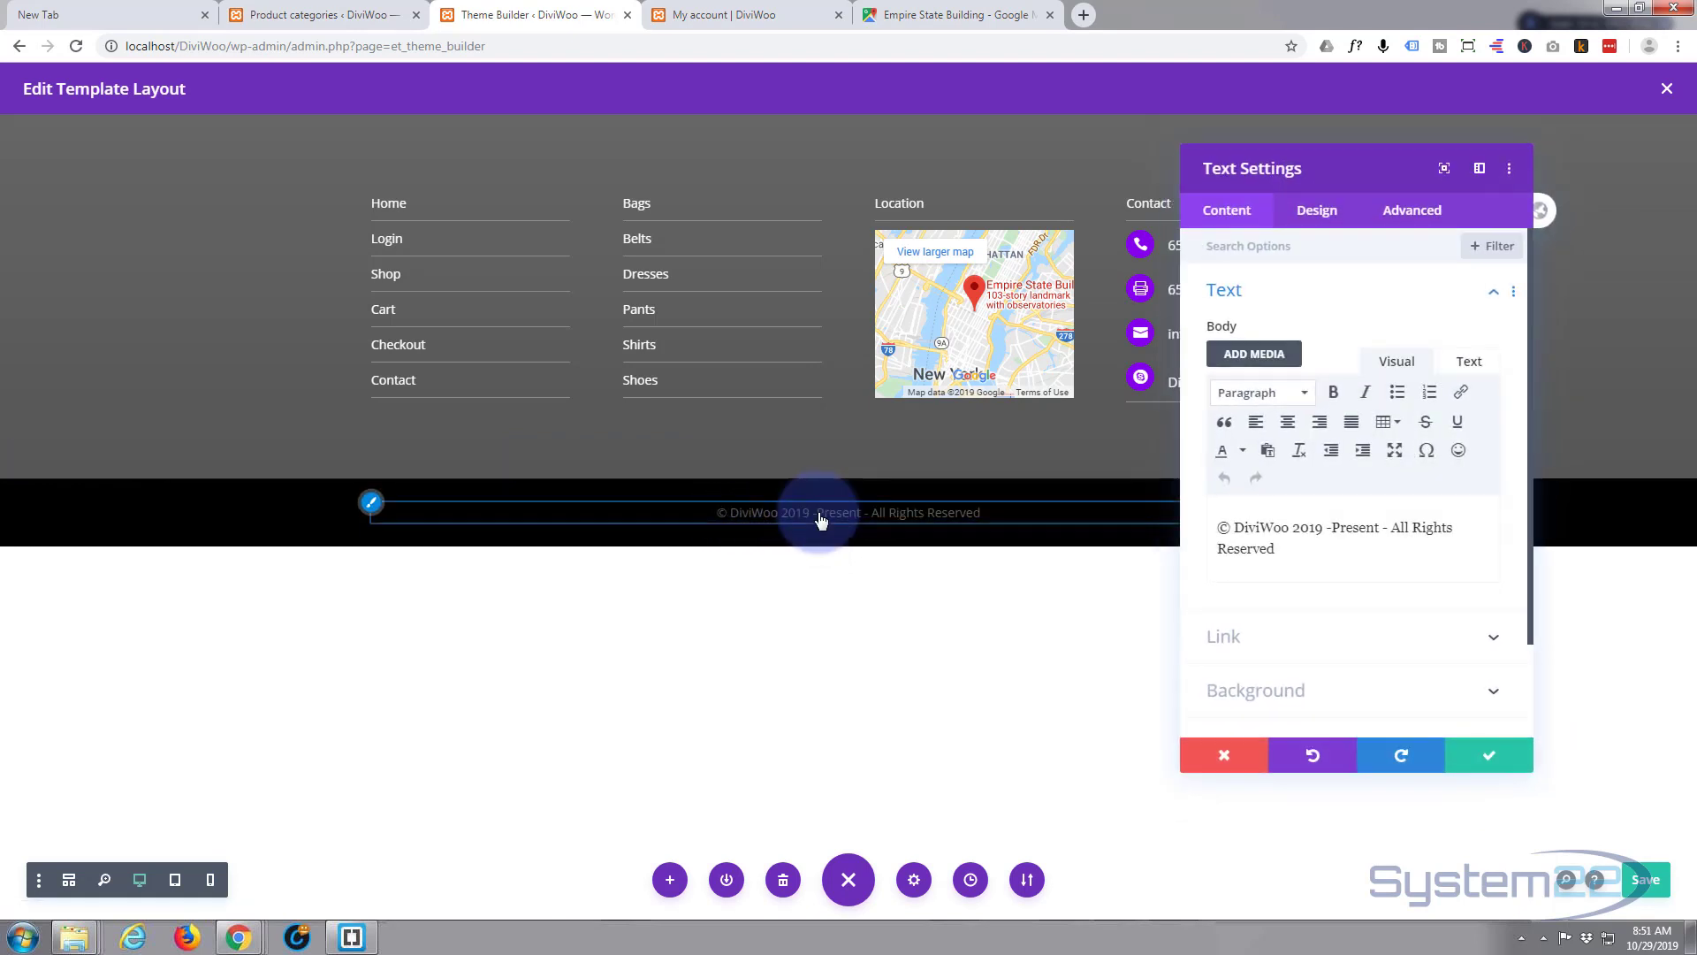
scroll(1313, 321, "down", 2)
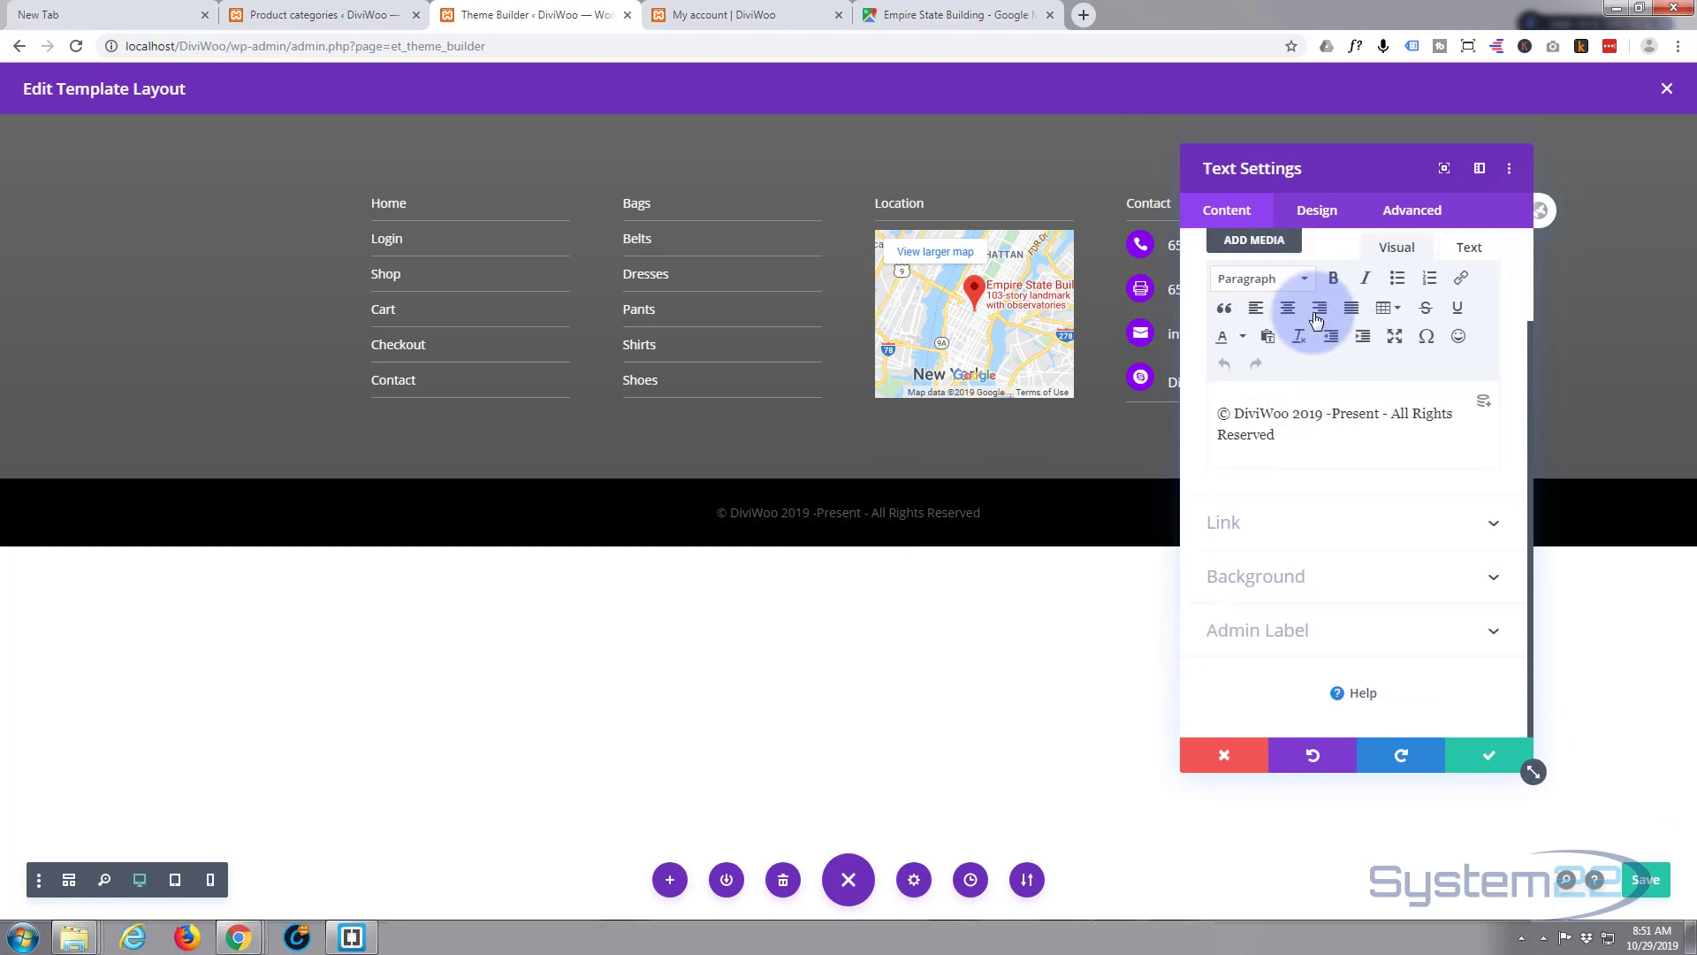
scroll(1308, 292, "up", 2)
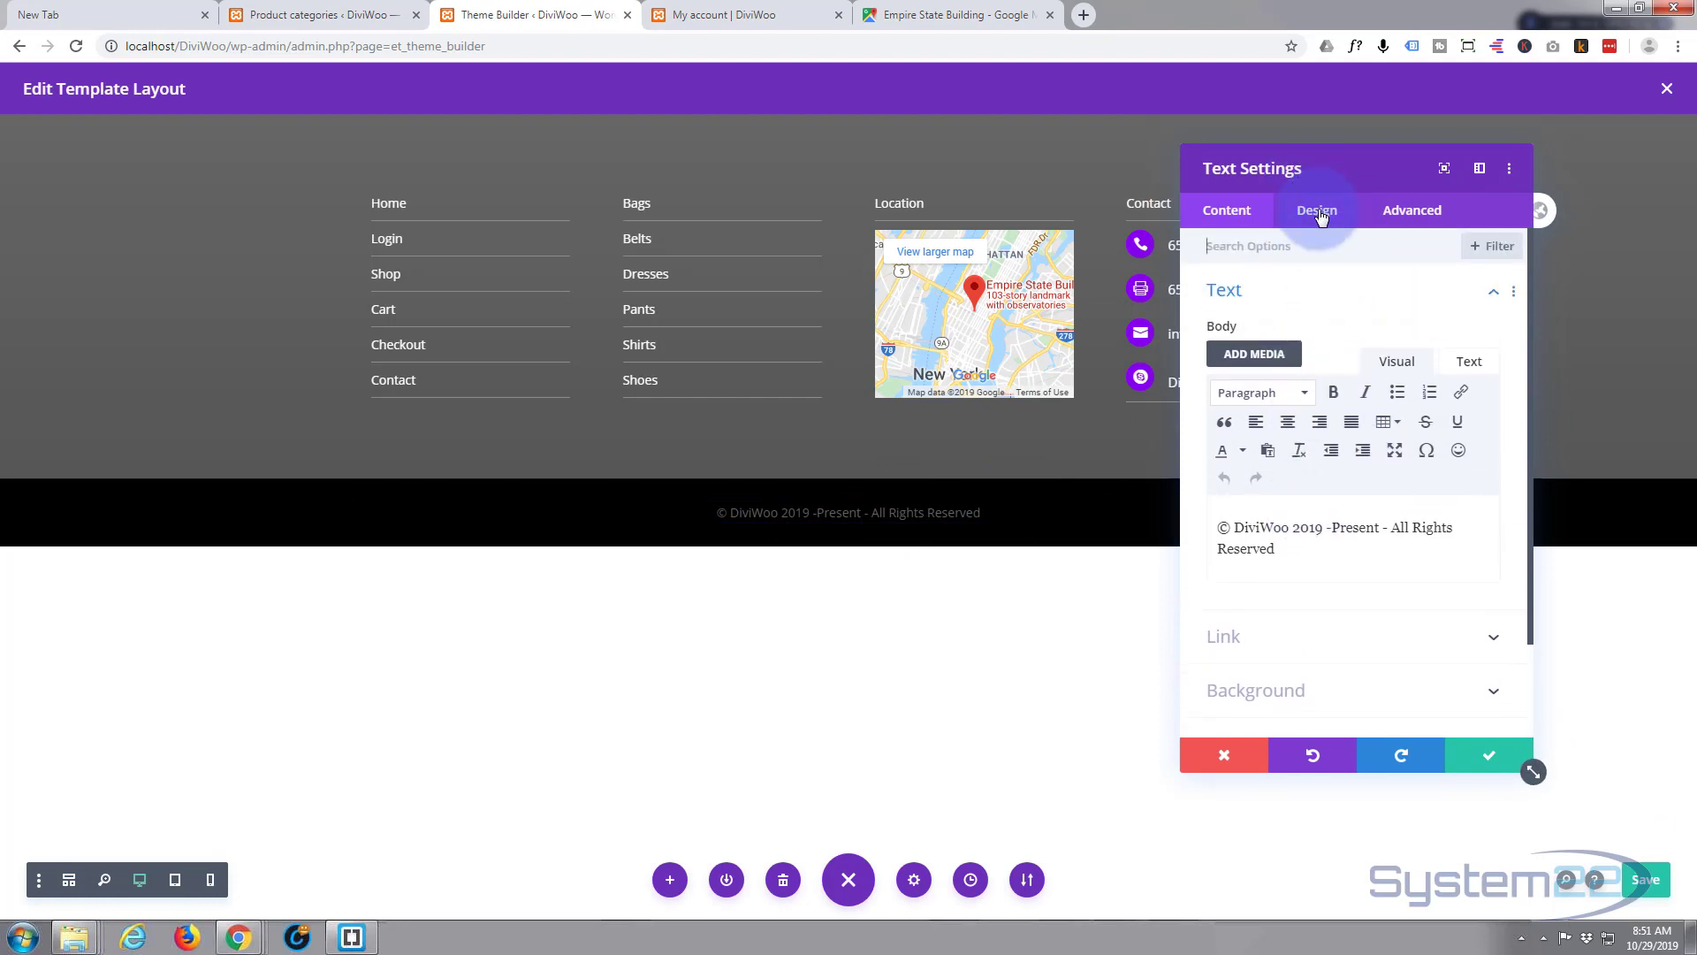
left_click(1321, 214)
left_click(1314, 290)
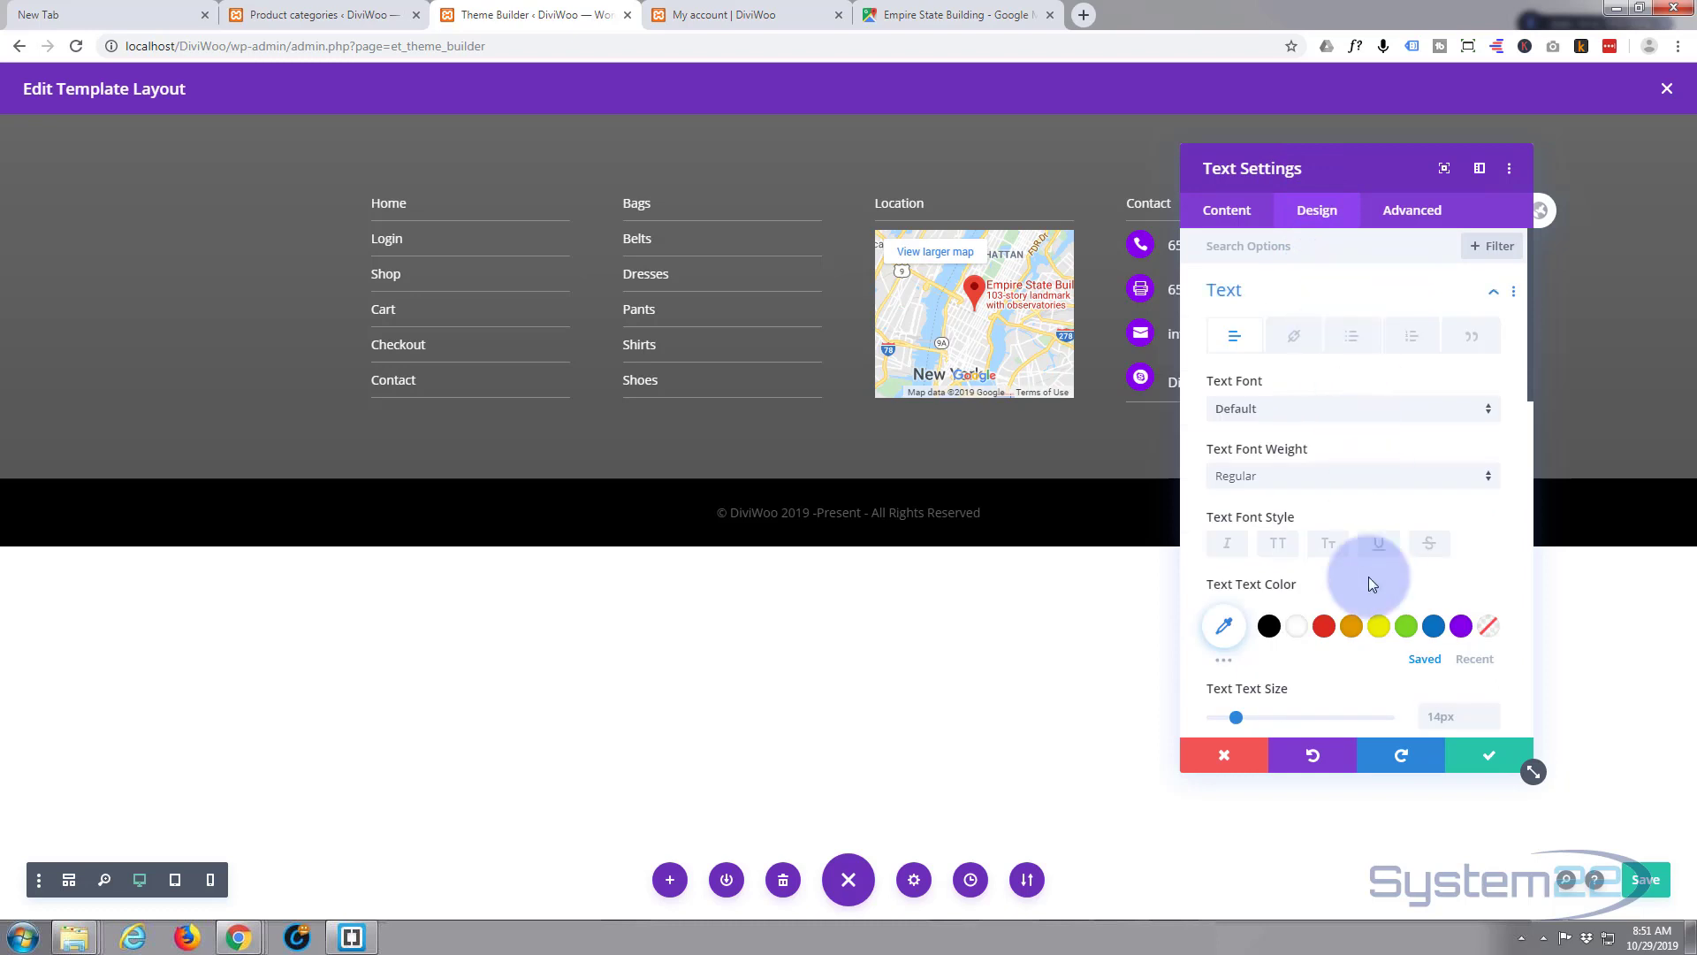
left_click(1294, 627)
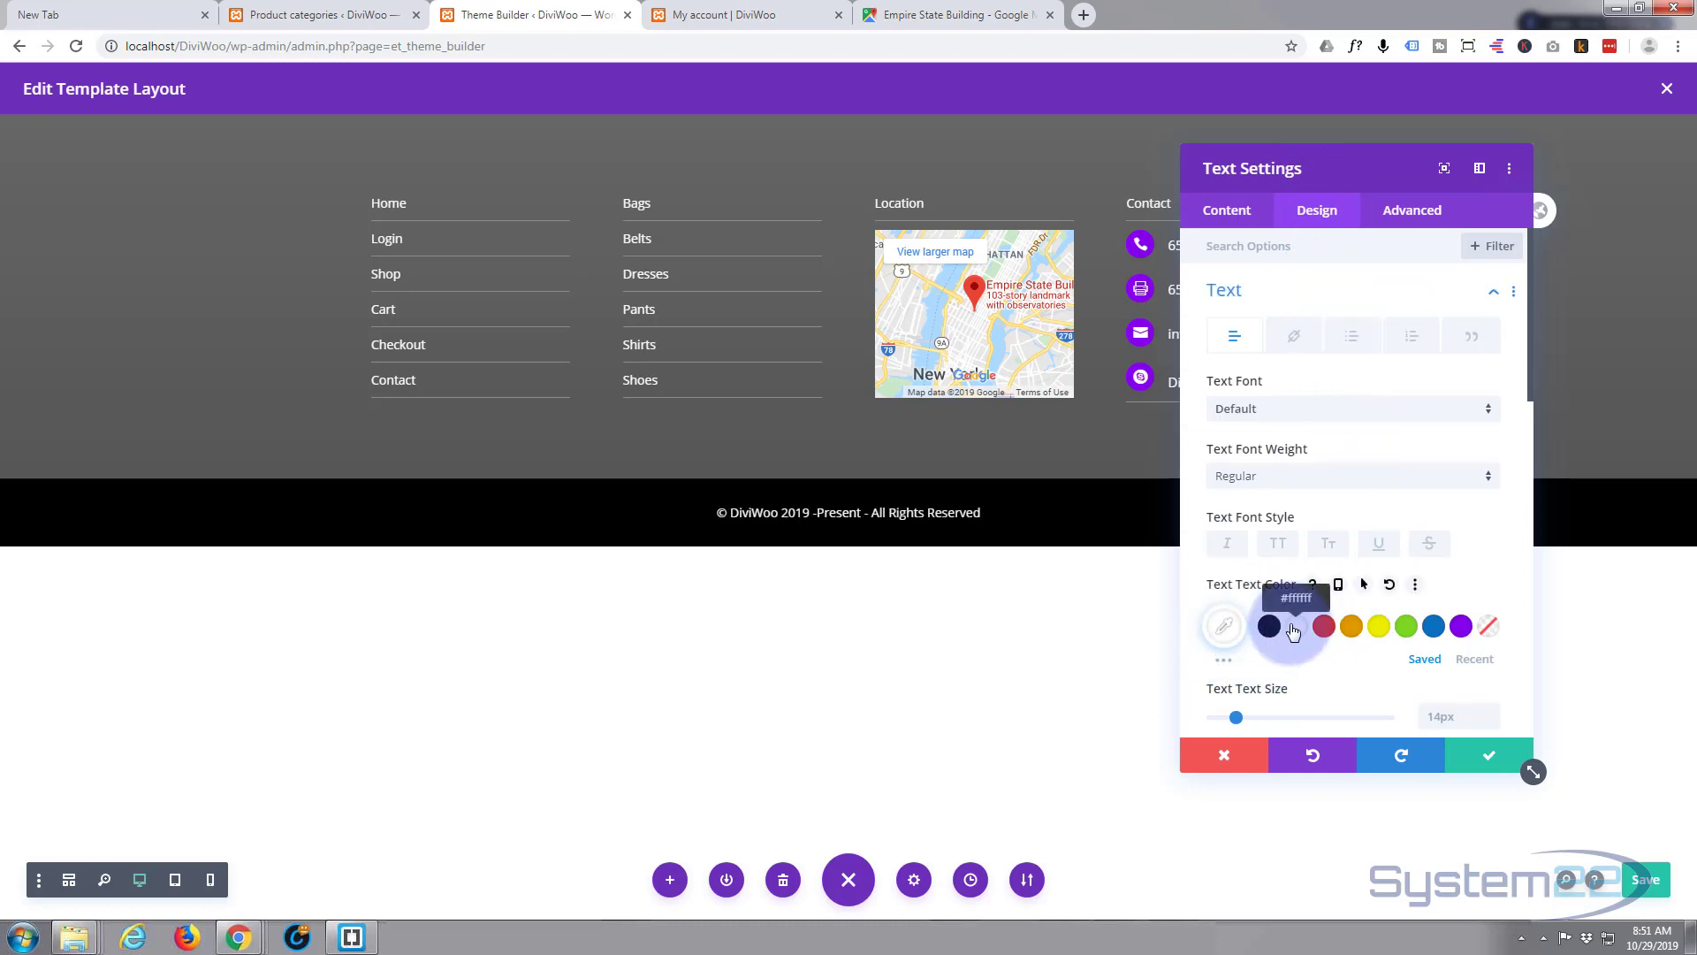
left_click(1223, 626)
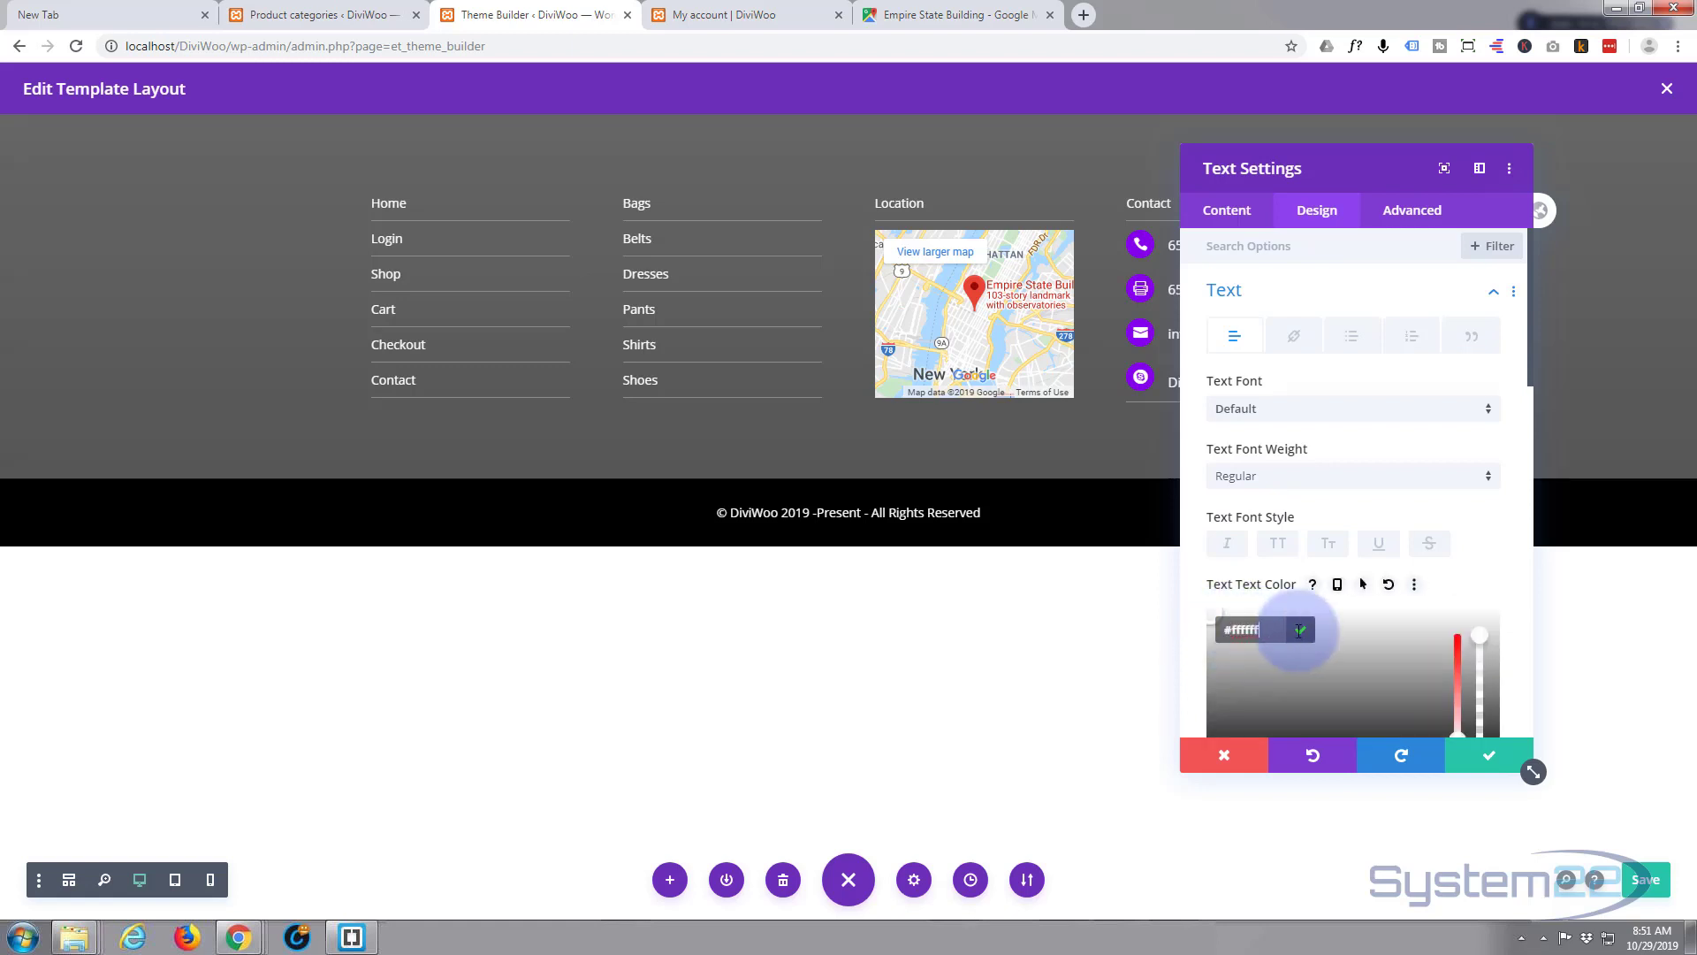
left_click_drag(1298, 631, 1199, 633)
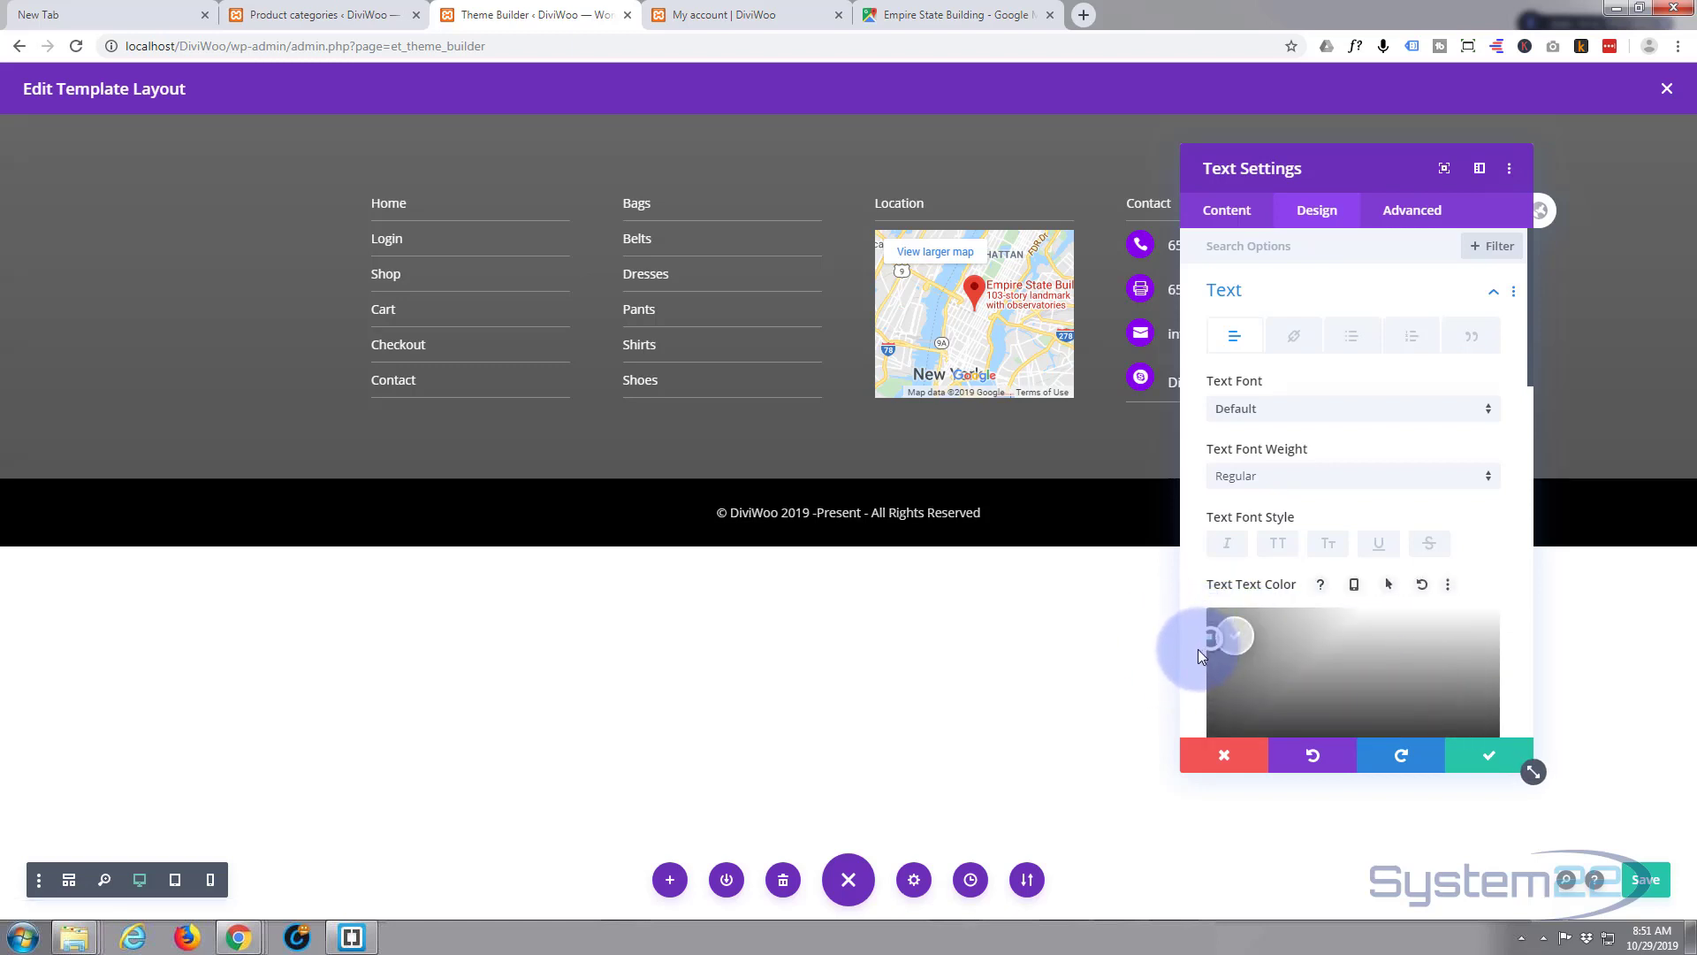
left_click(1235, 638)
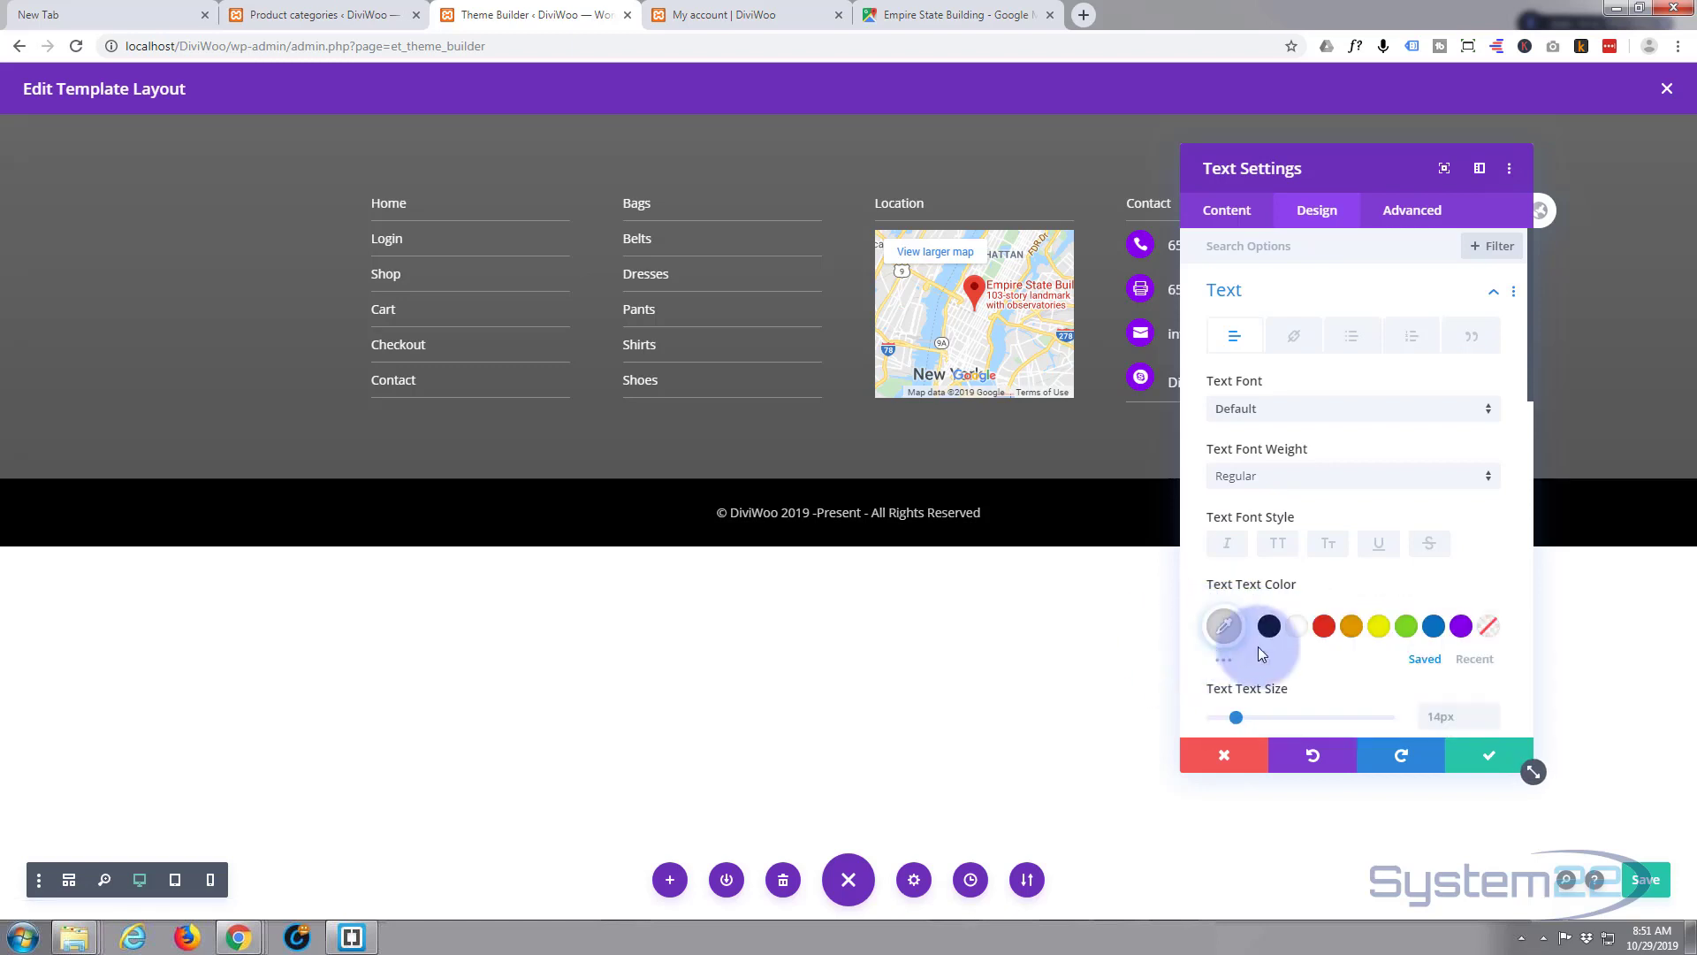
left_click(1489, 758)
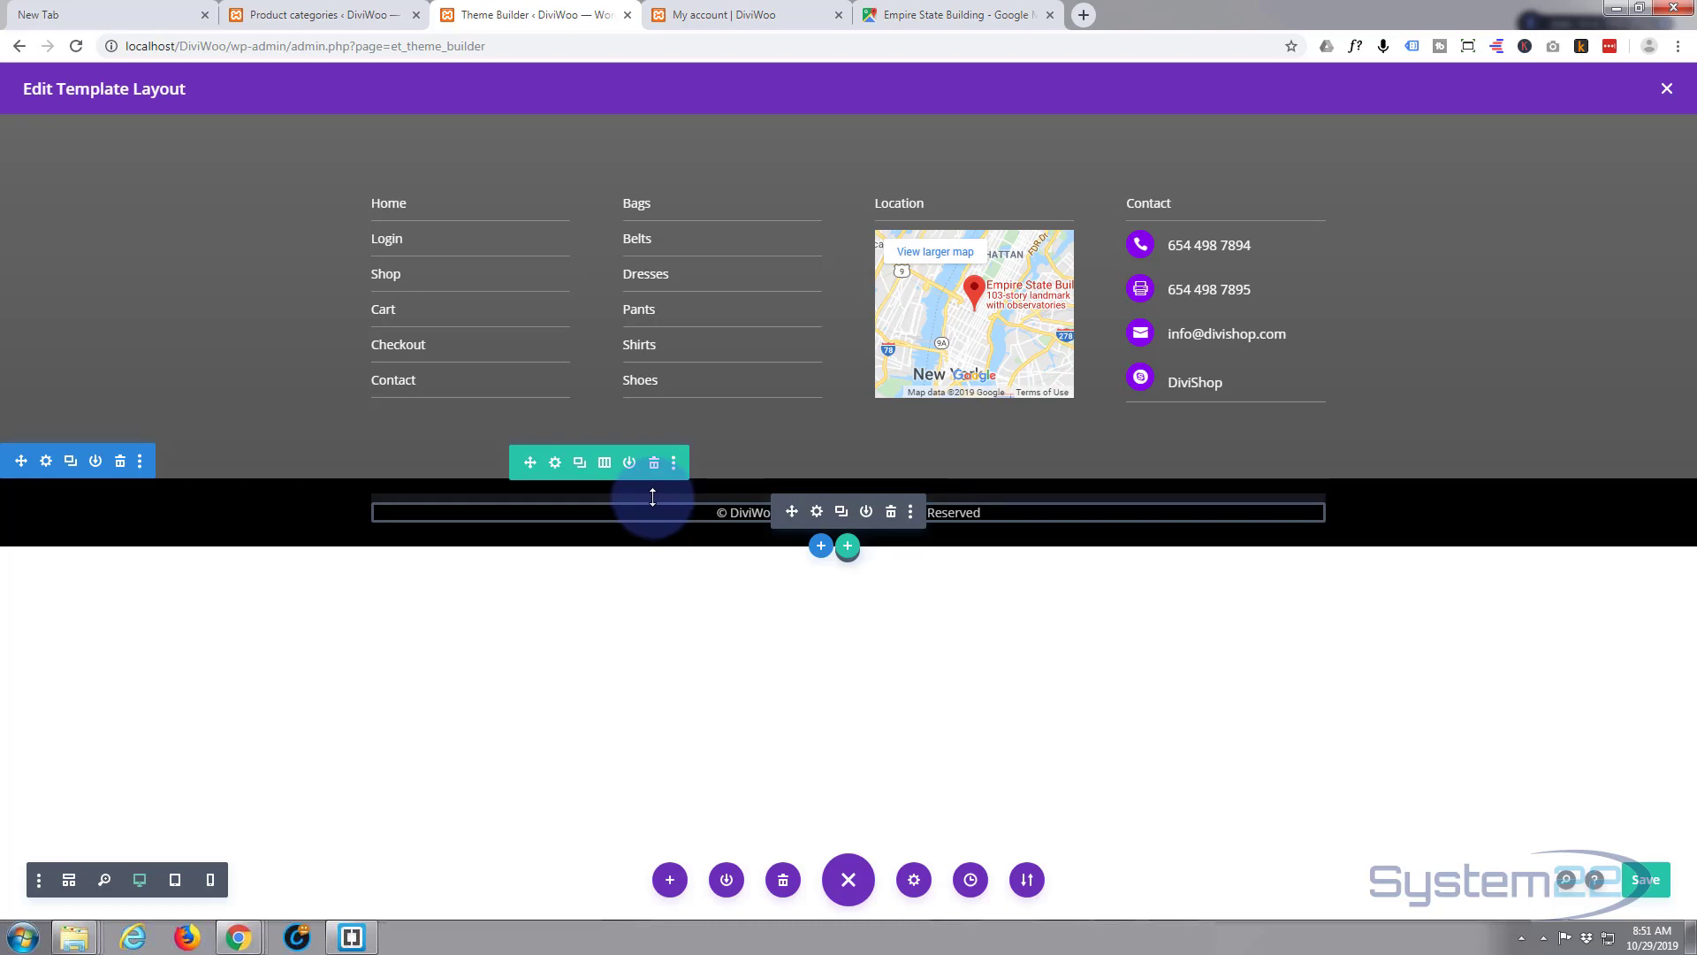
mouse_move(652, 498)
left_mouse_down()
mouse_move(652, 481)
mouse_move(663, 505)
left_mouse_up()
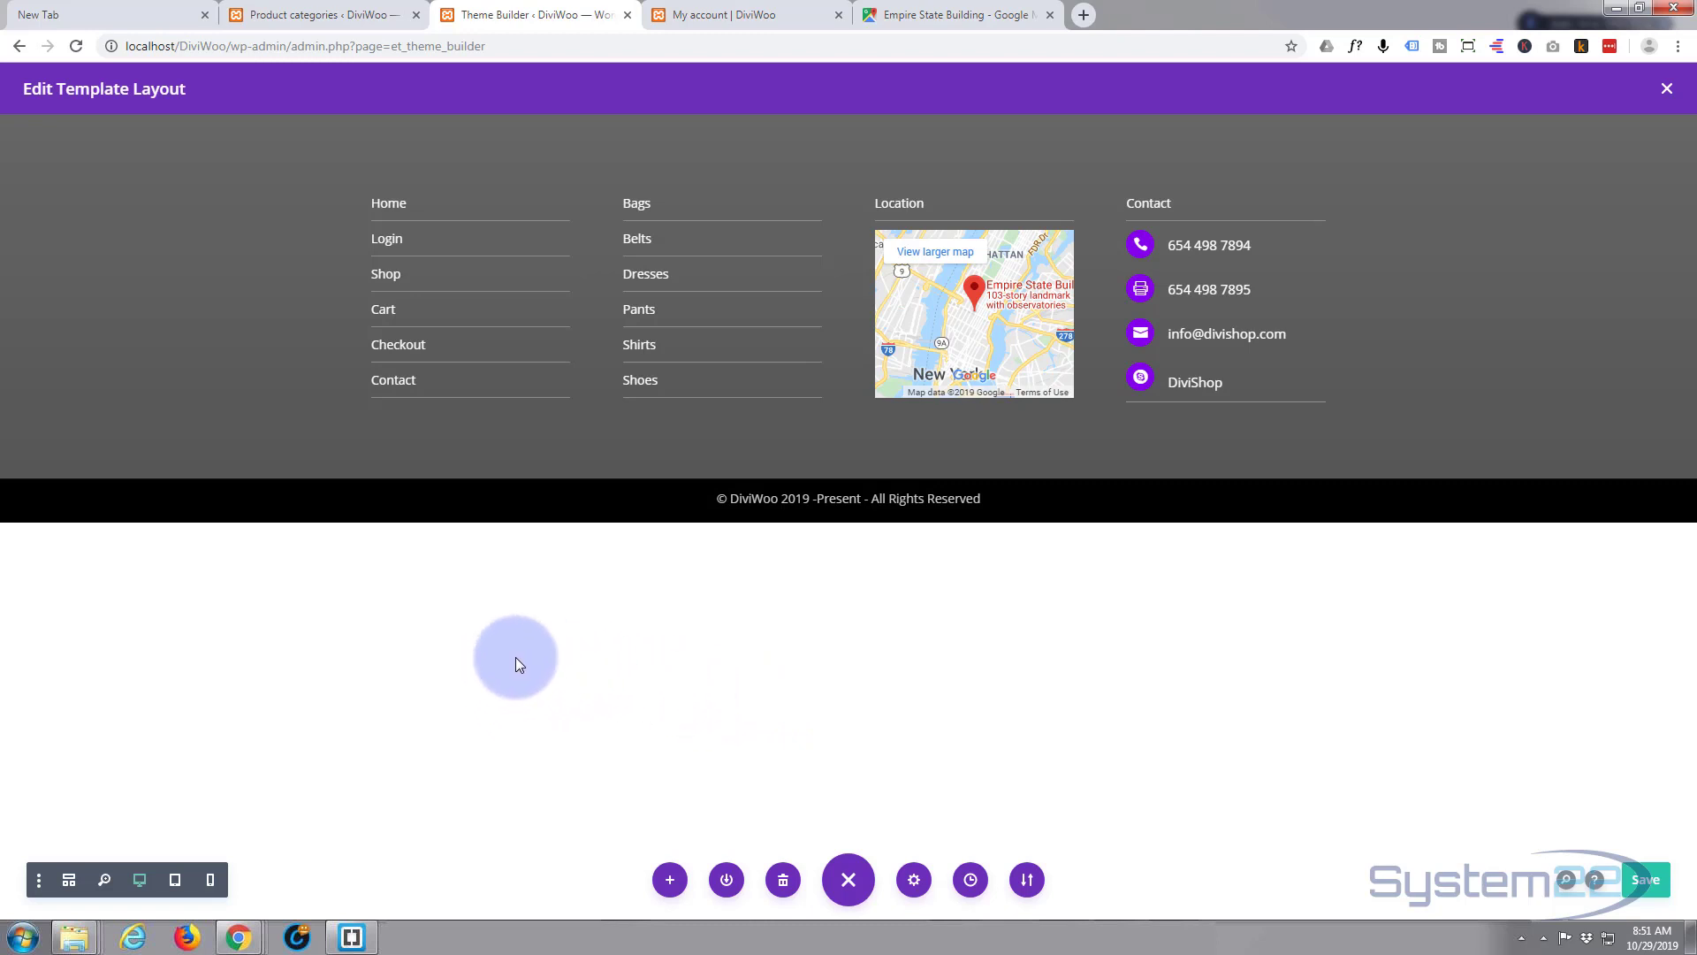
- Save the footer layout and all Theme Builder changes, then view the My account page
left_click(1658, 881)
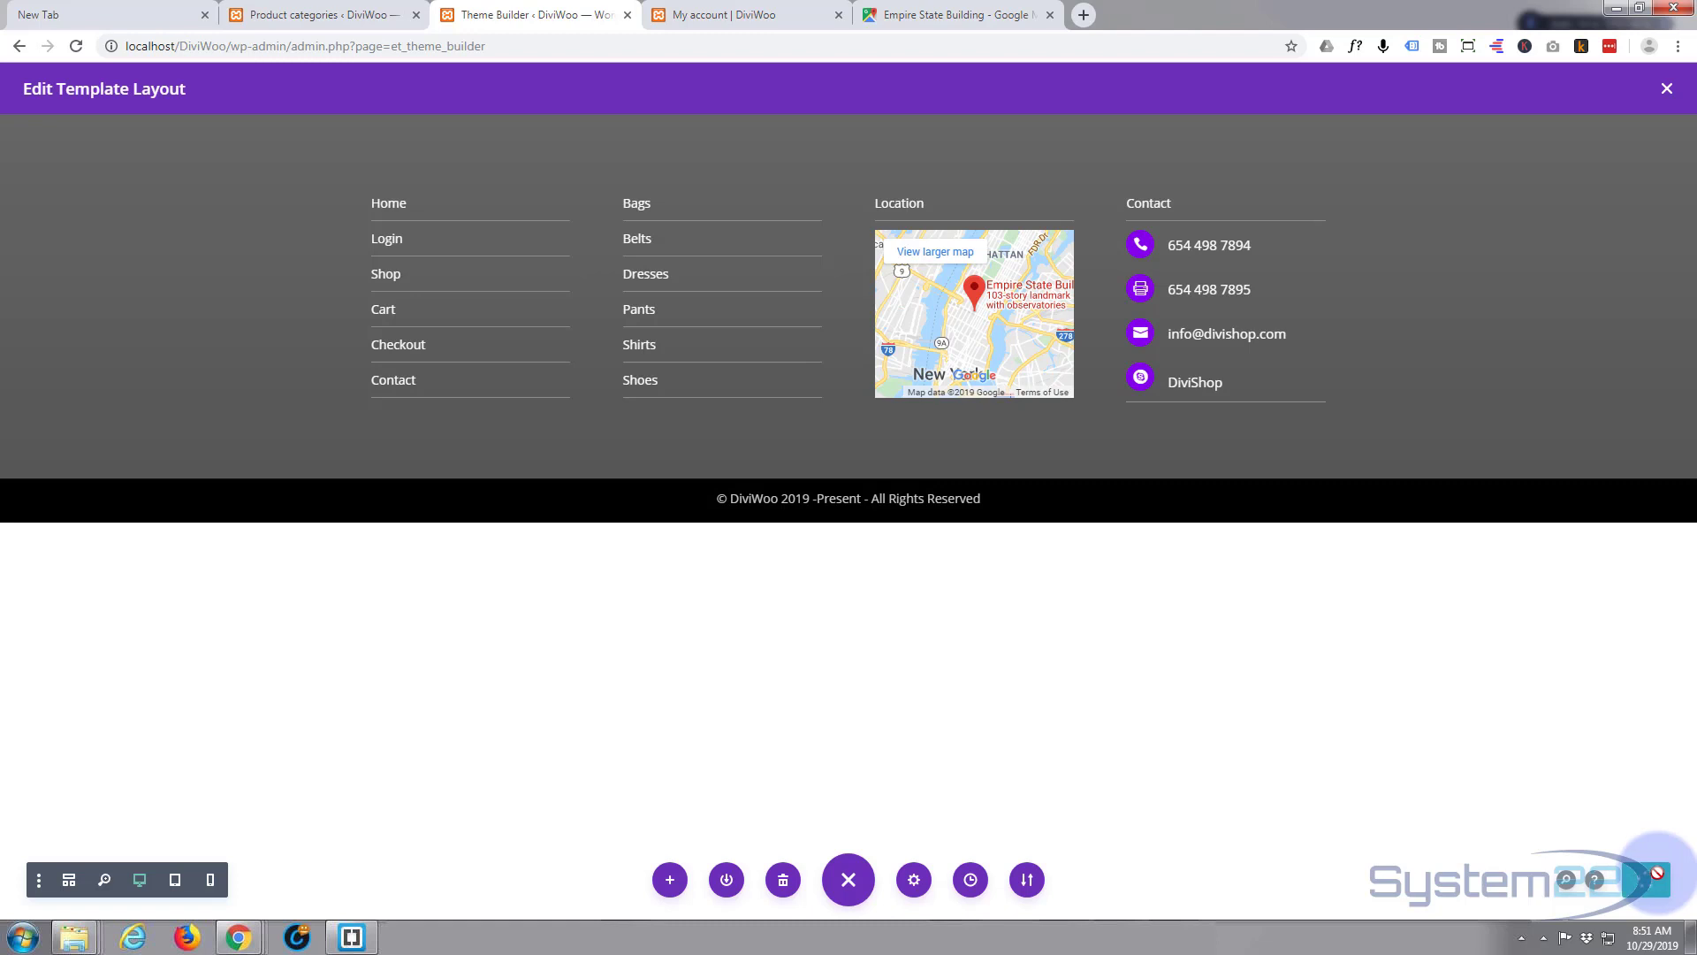
left_click(1667, 88)
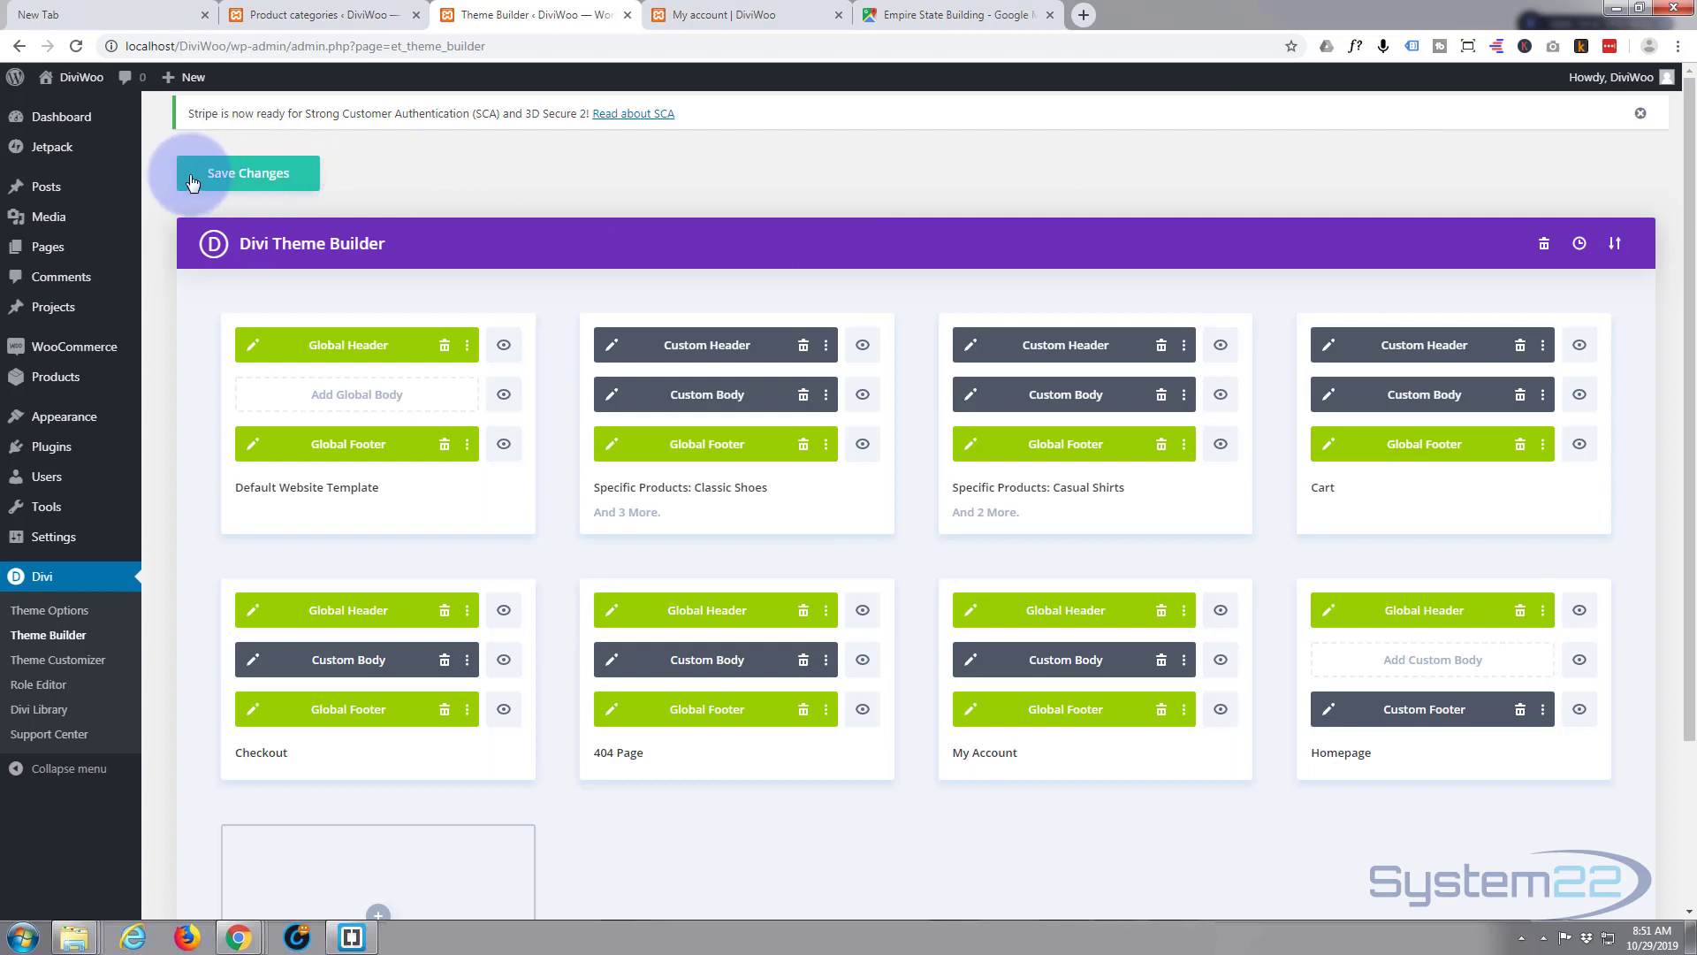
left_click(250, 176)
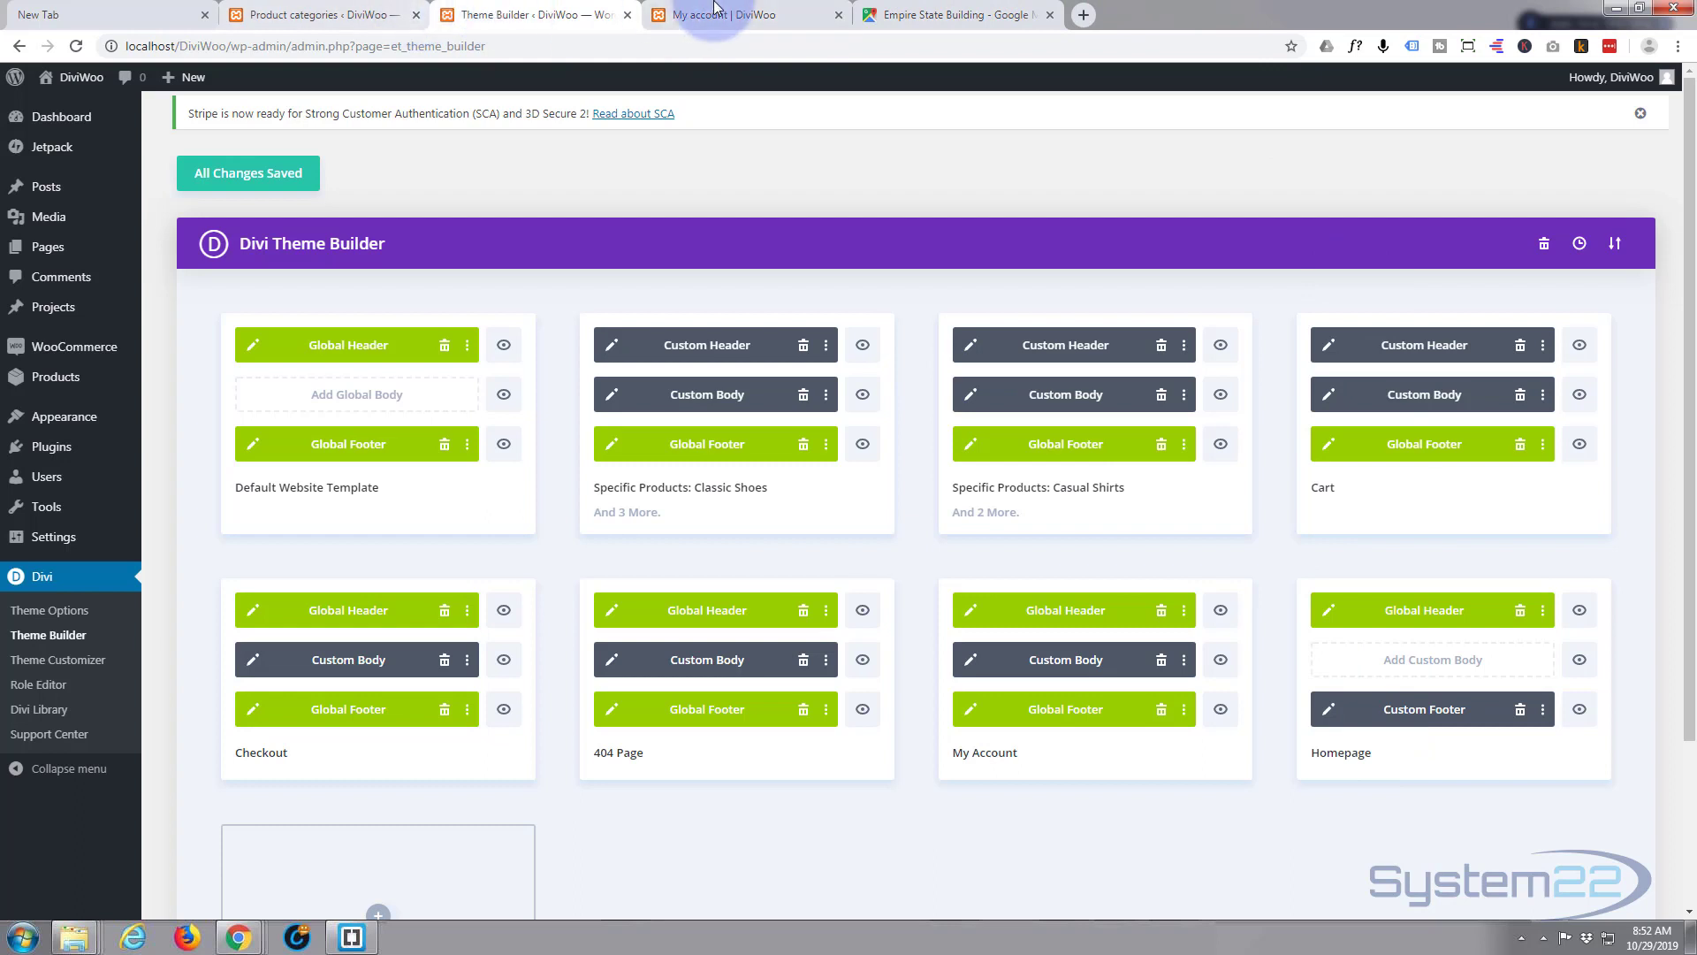
left_click(715, 15)
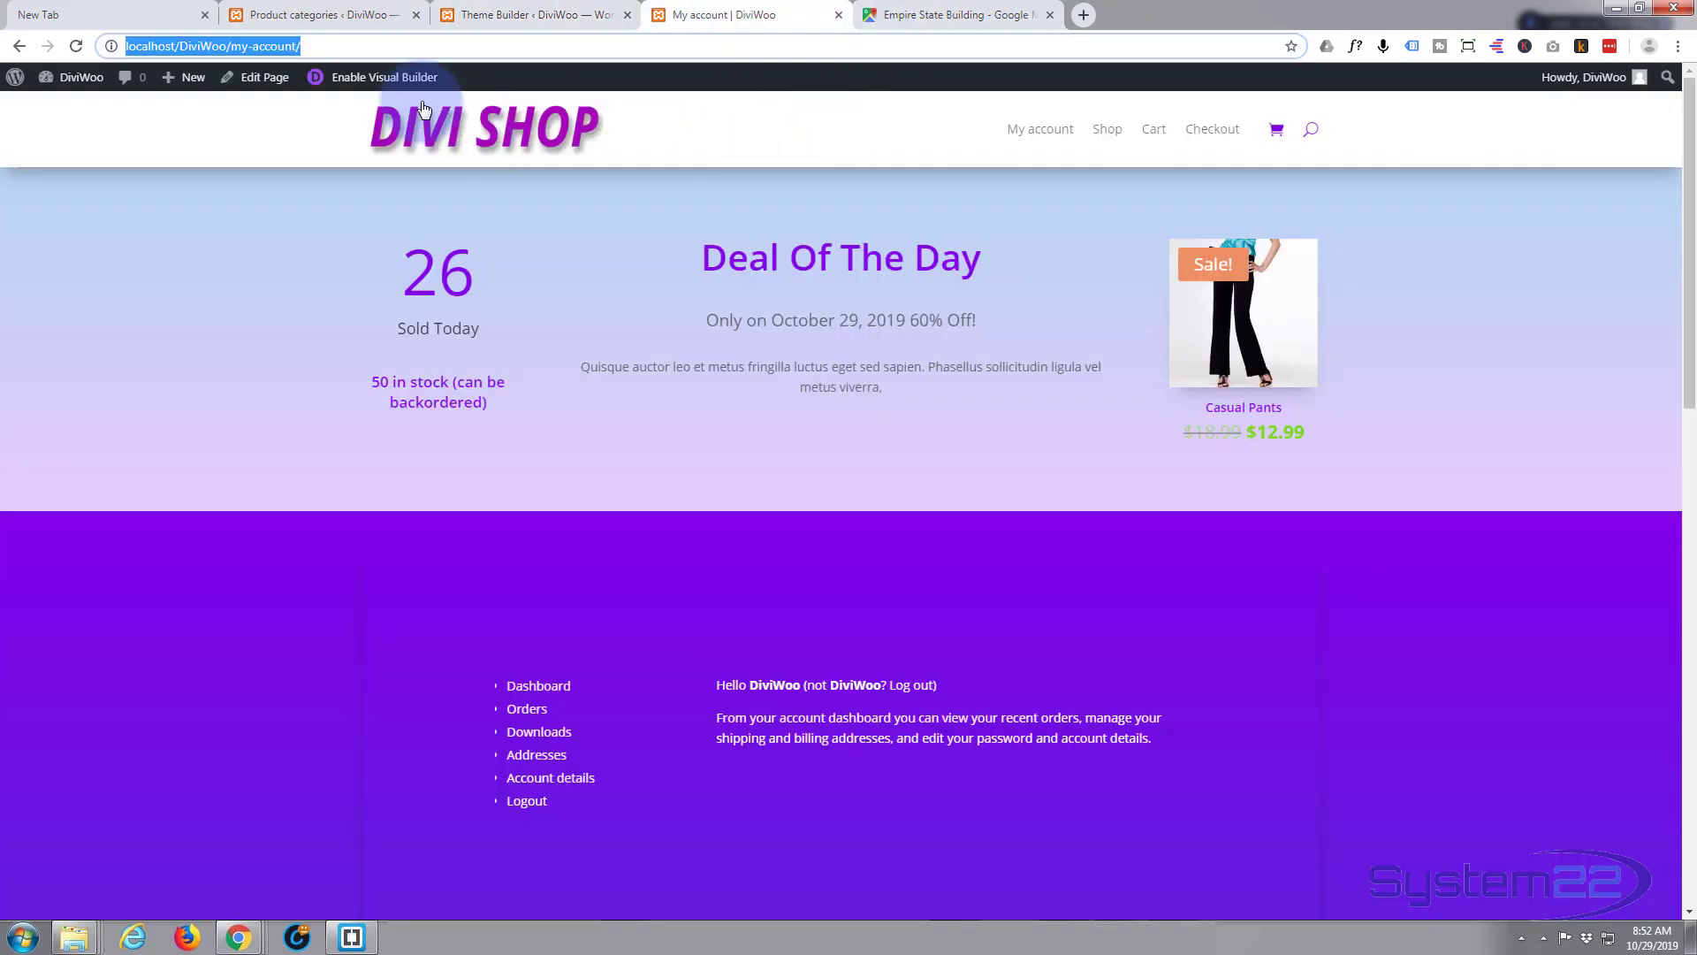
- Go to the DiviWoo home page and test the footer map, then close the Maps tab
left_click(413, 132)
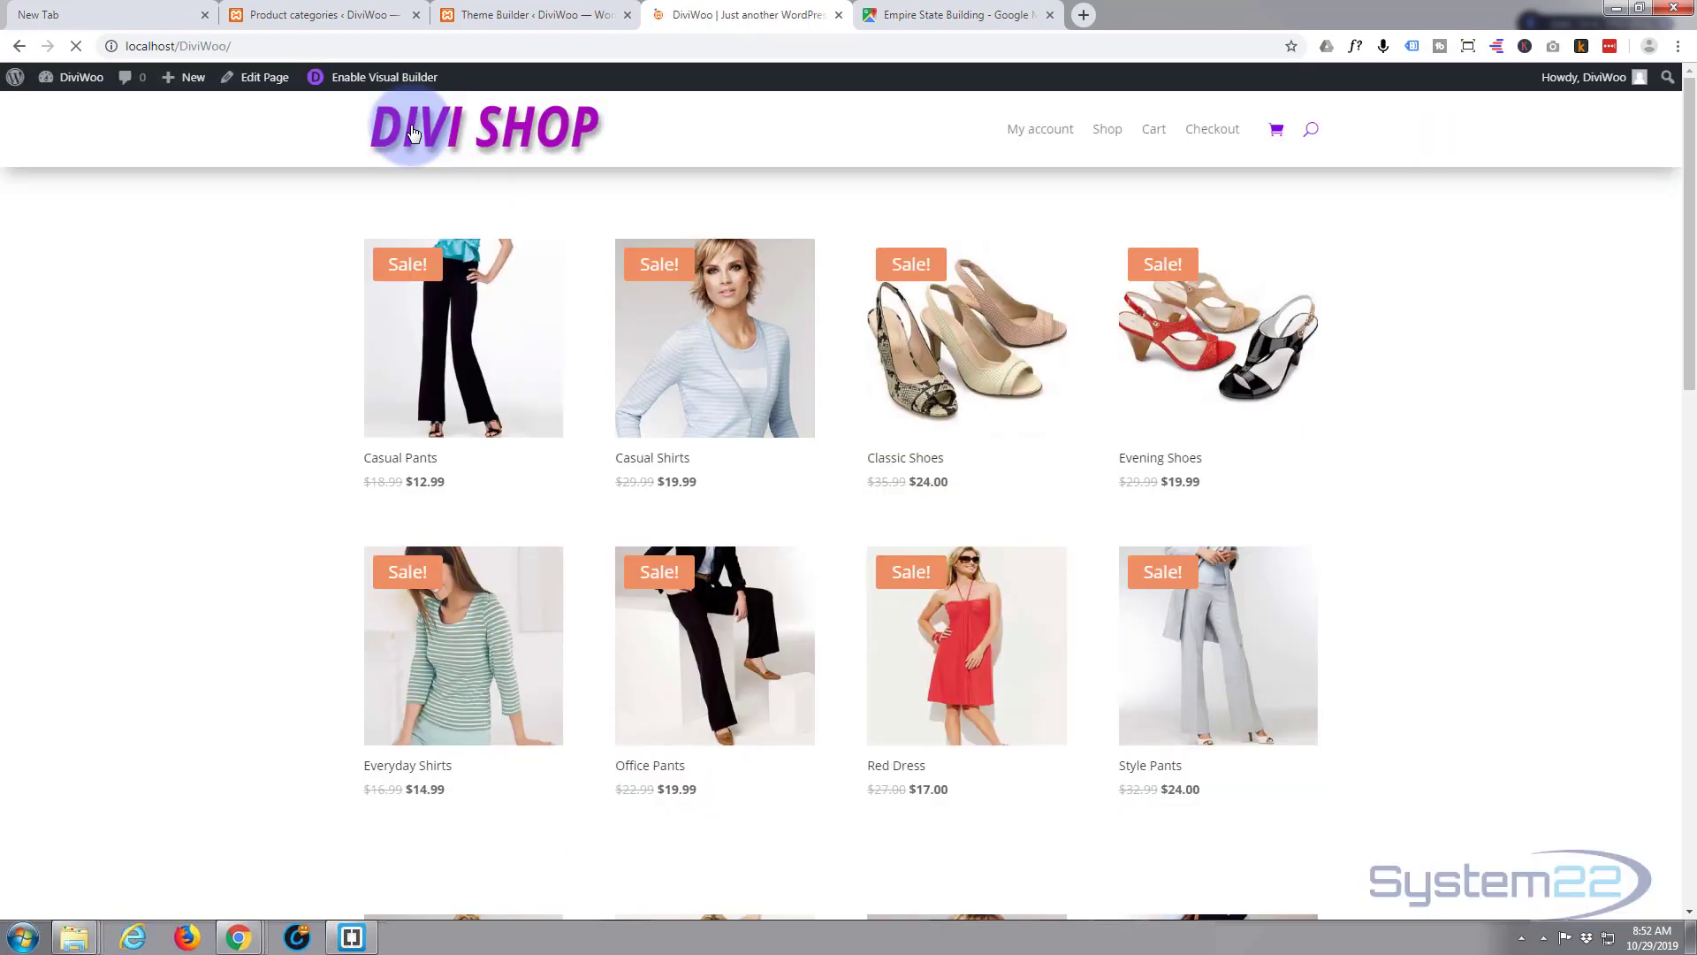
scroll(265, 286, "down", 1)
scroll(265, 287, "down", 15)
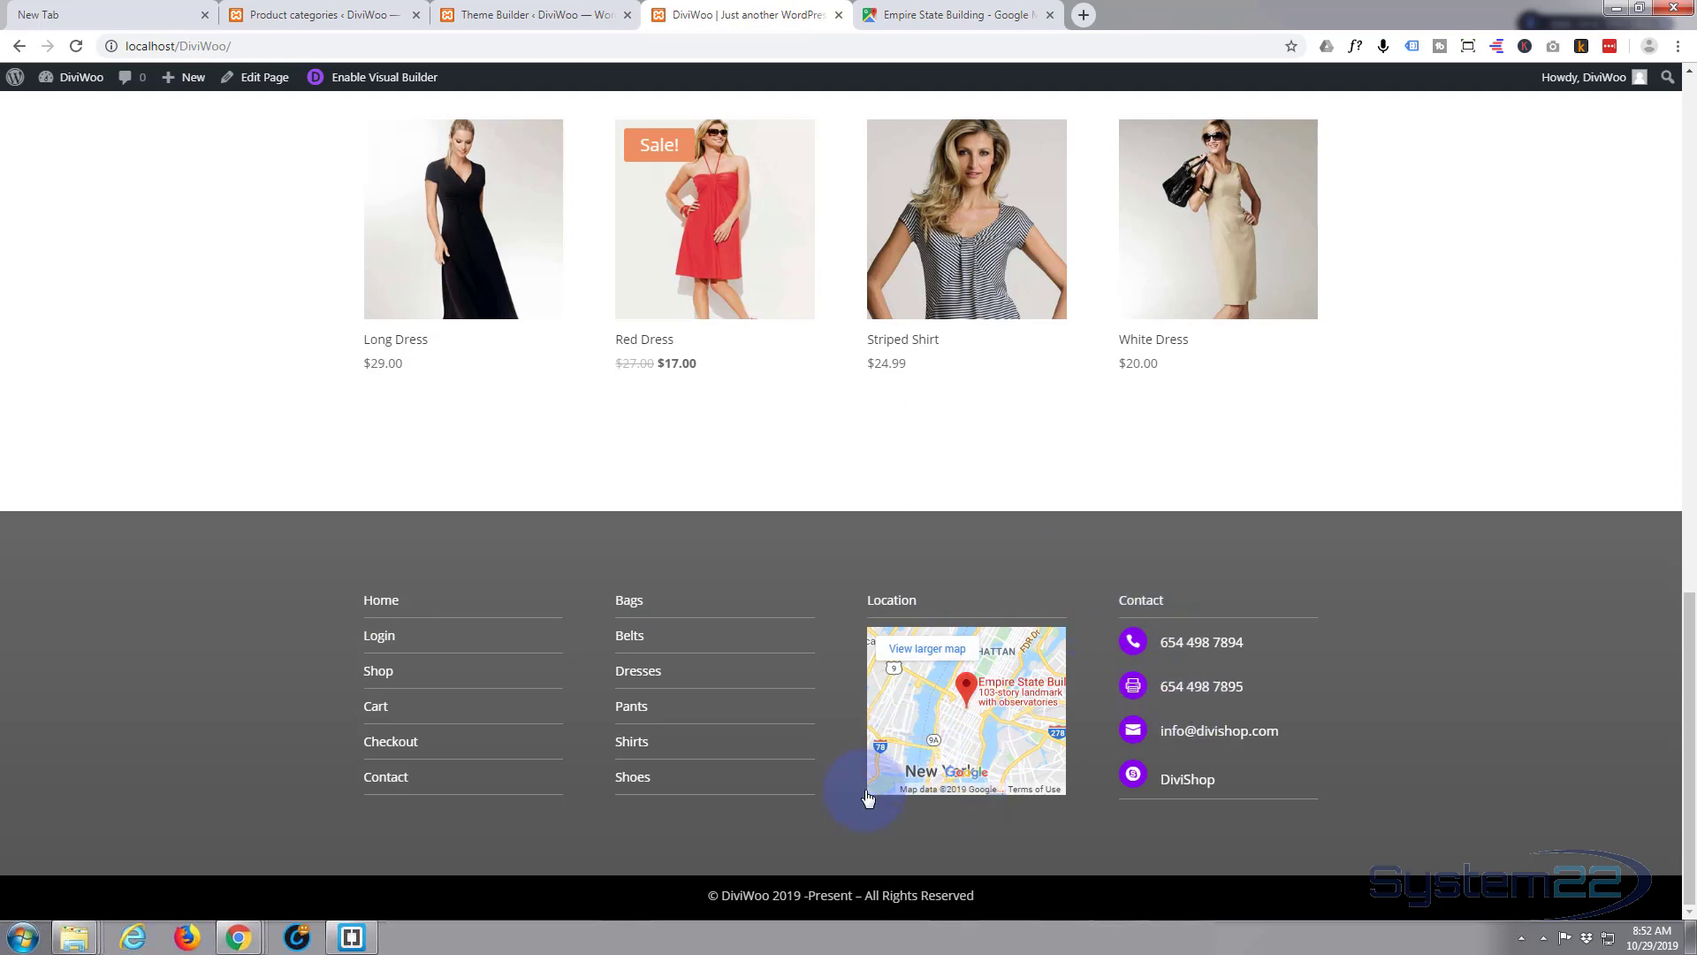
left_click(957, 720)
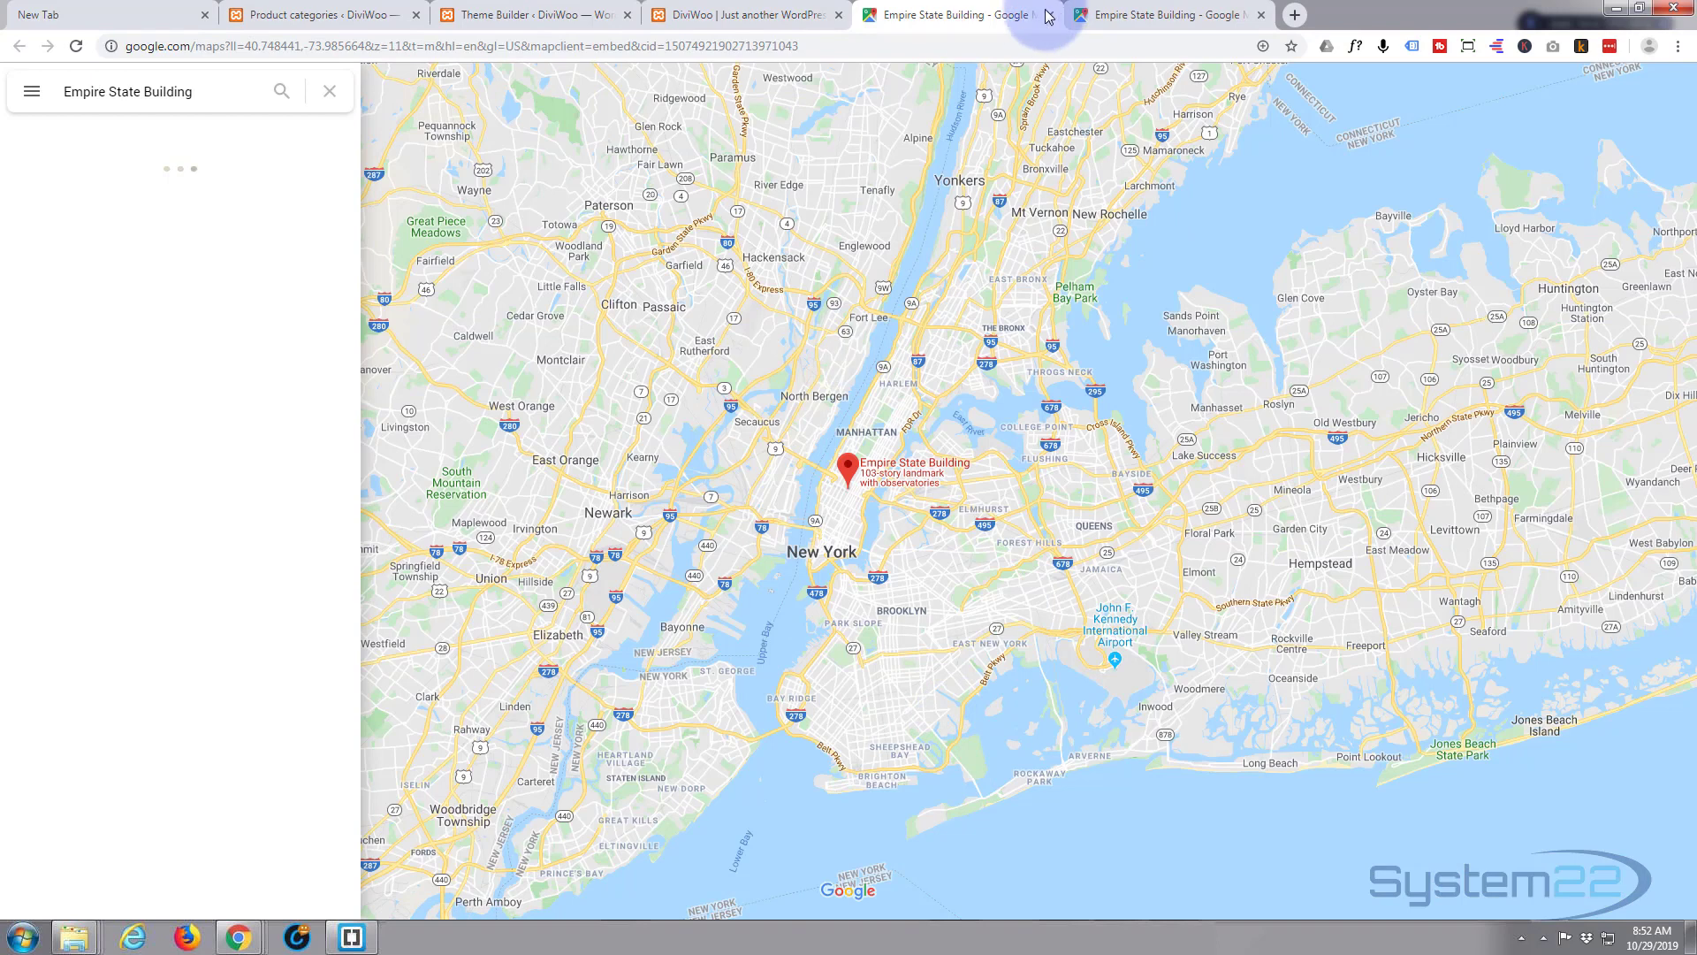
key("ctrl+w")
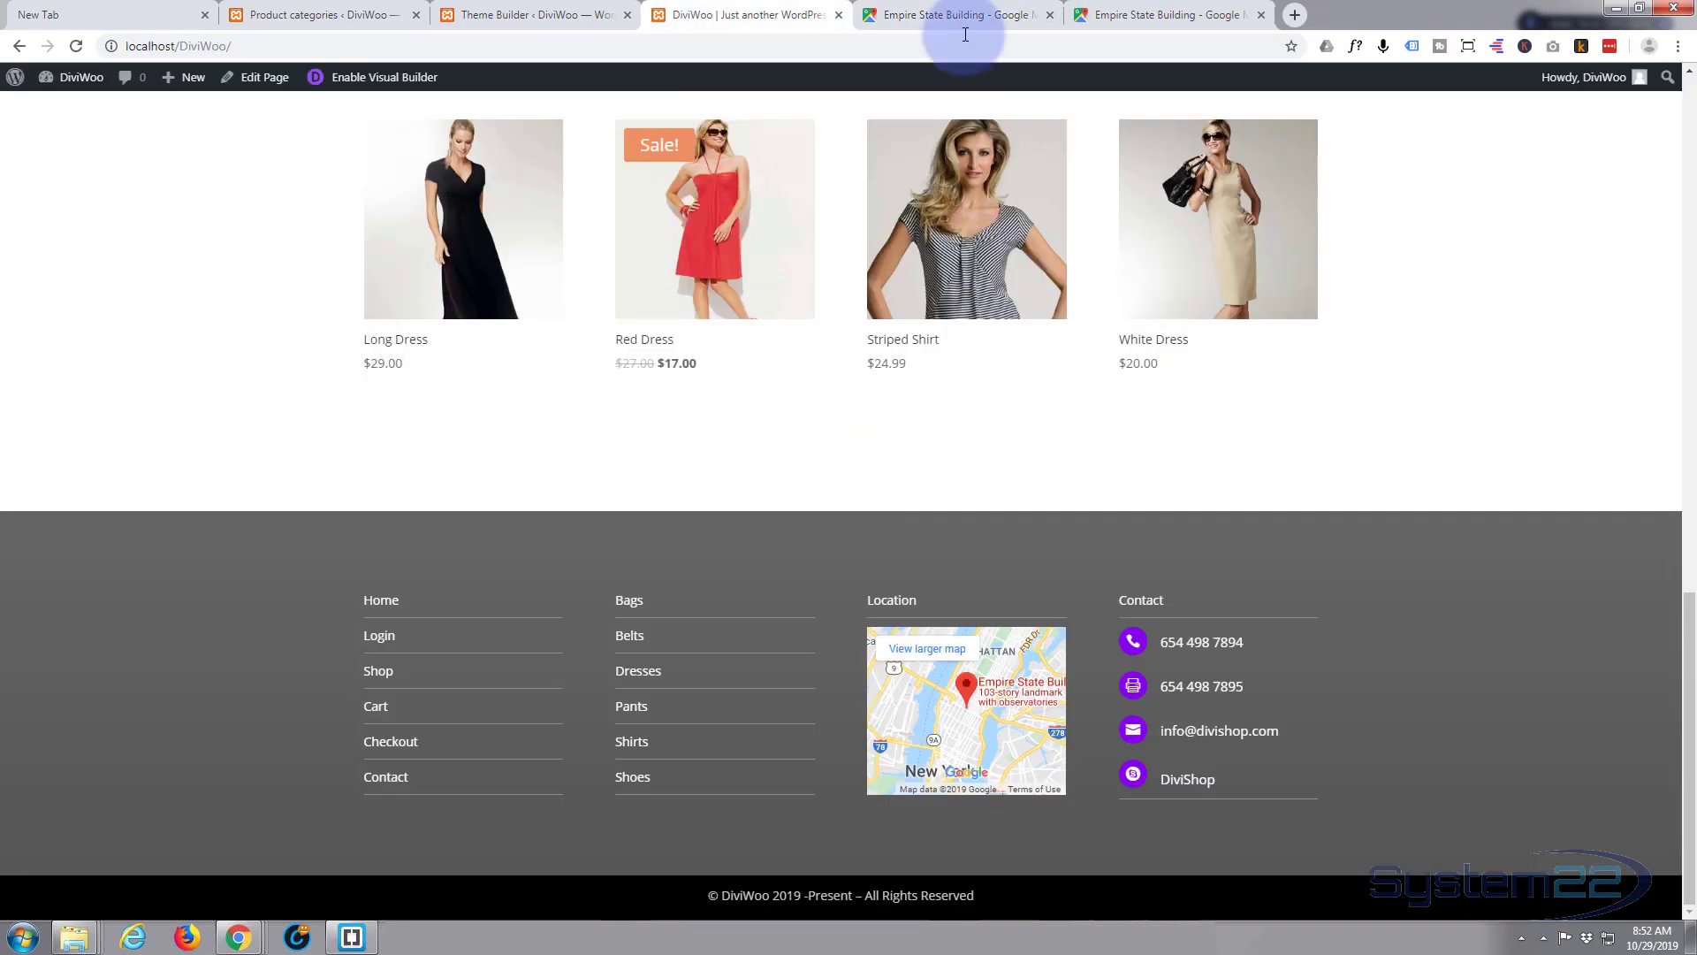